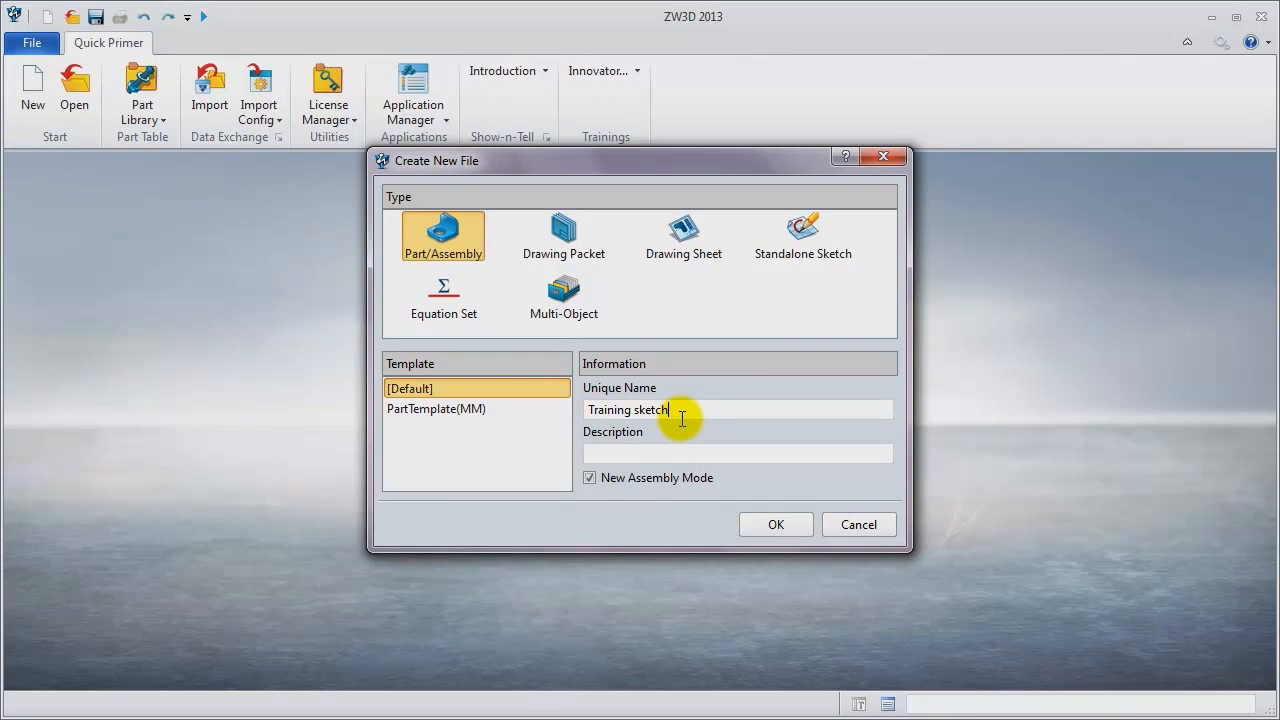
Create the part/assembly file named Training sketch and set its part units to mm.
key("Return")
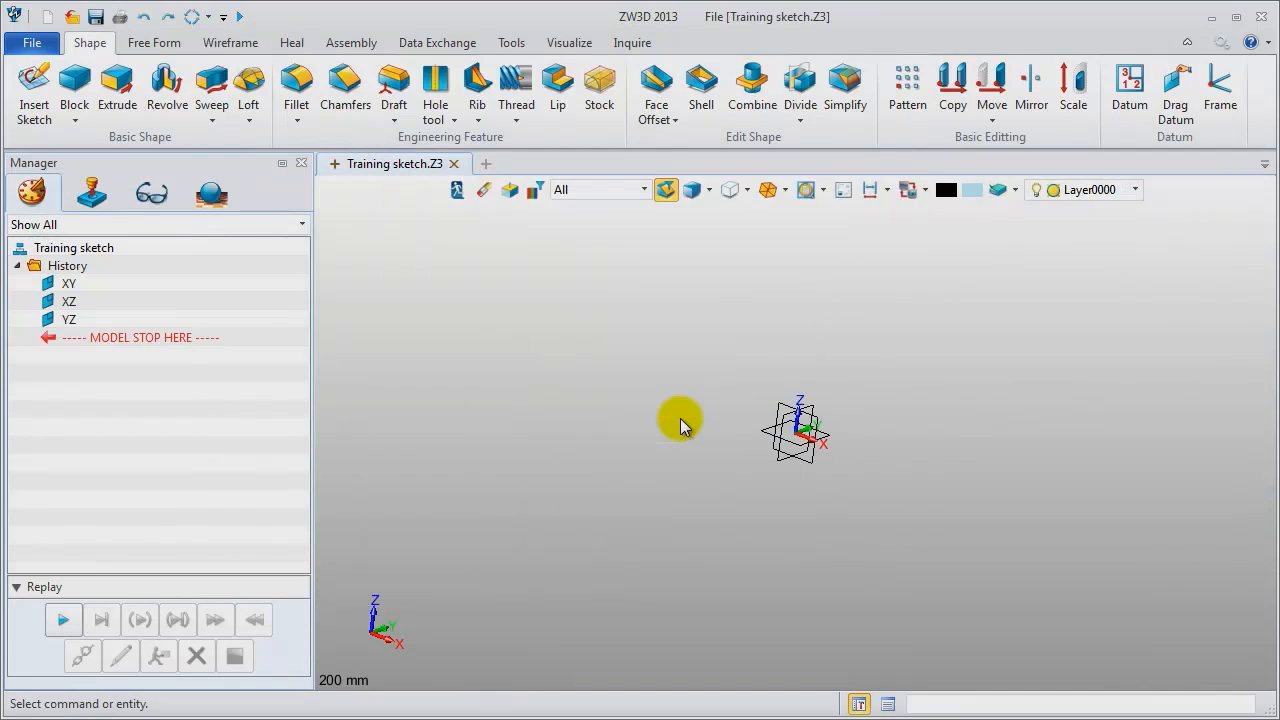
left_click(520, 46)
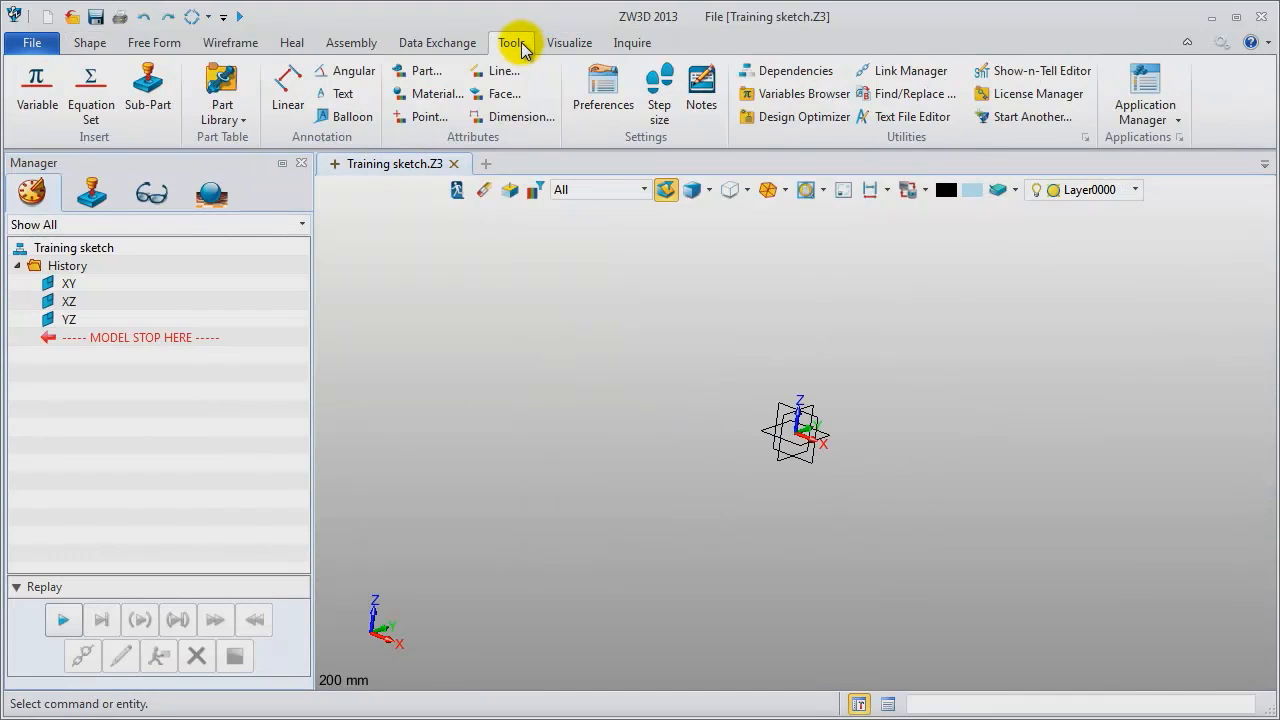
left_click(608, 104)
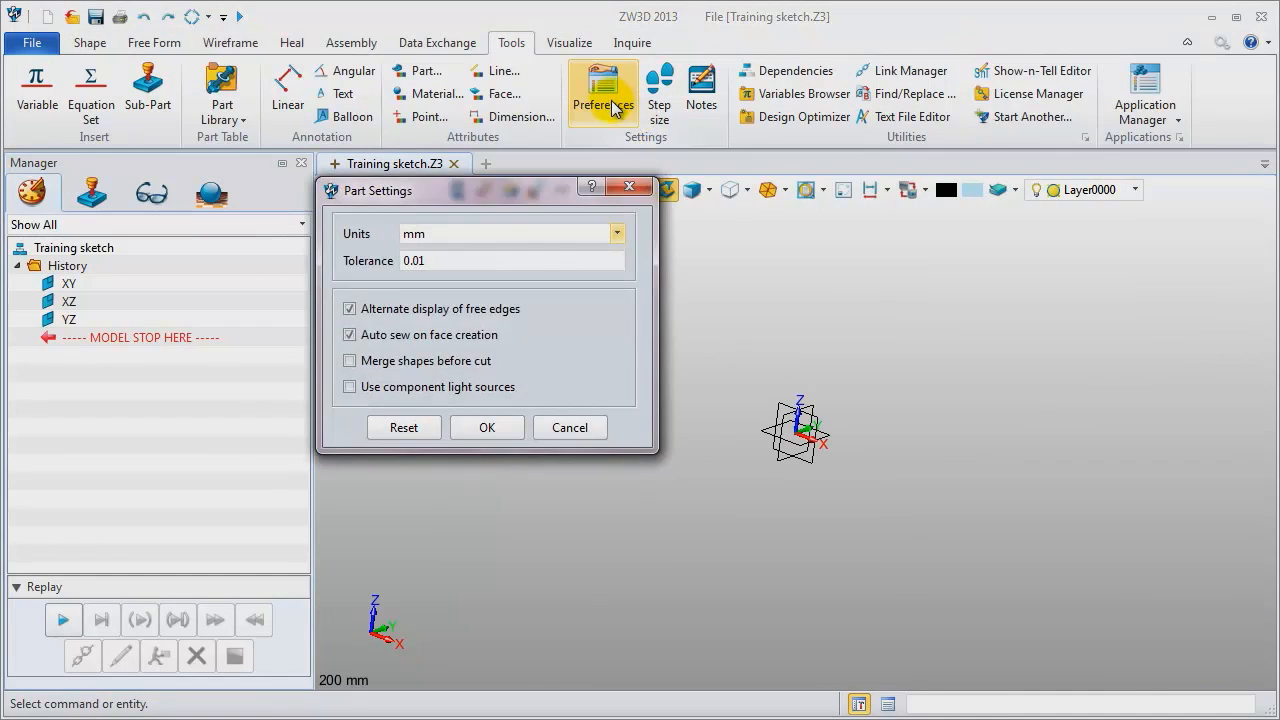
left_click(614, 238)
left_click(617, 234)
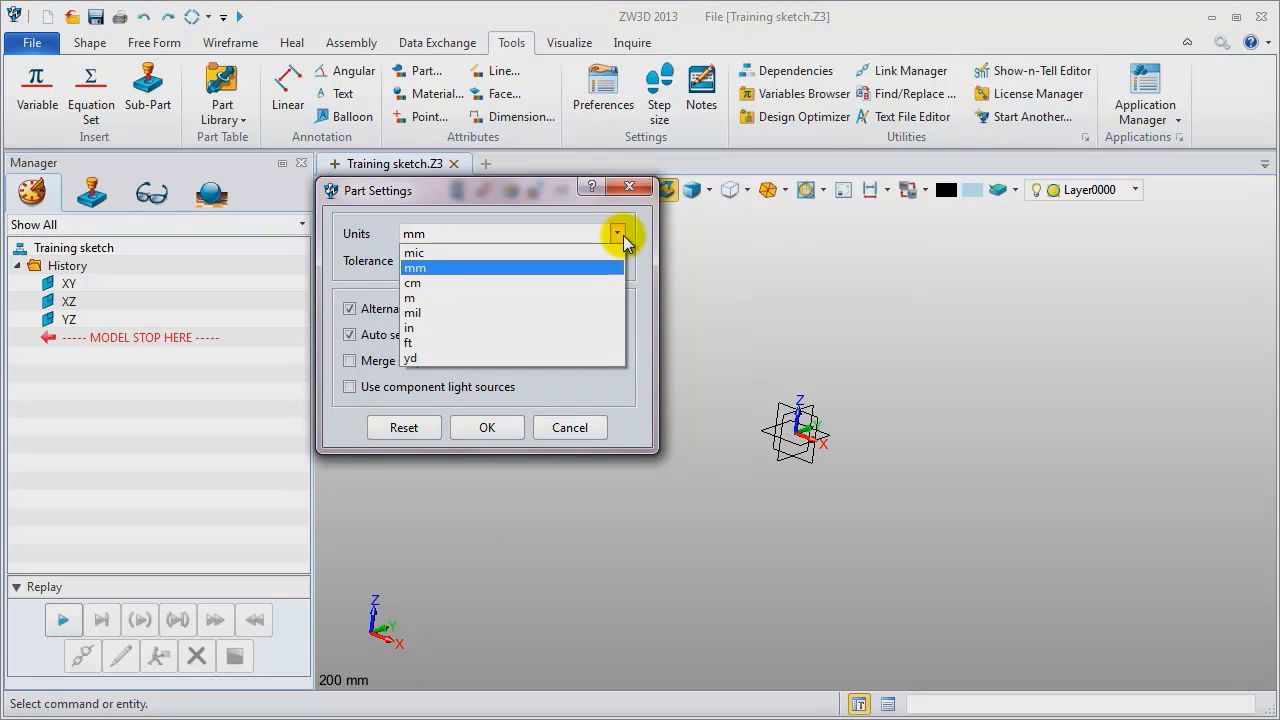
left_click(616, 268)
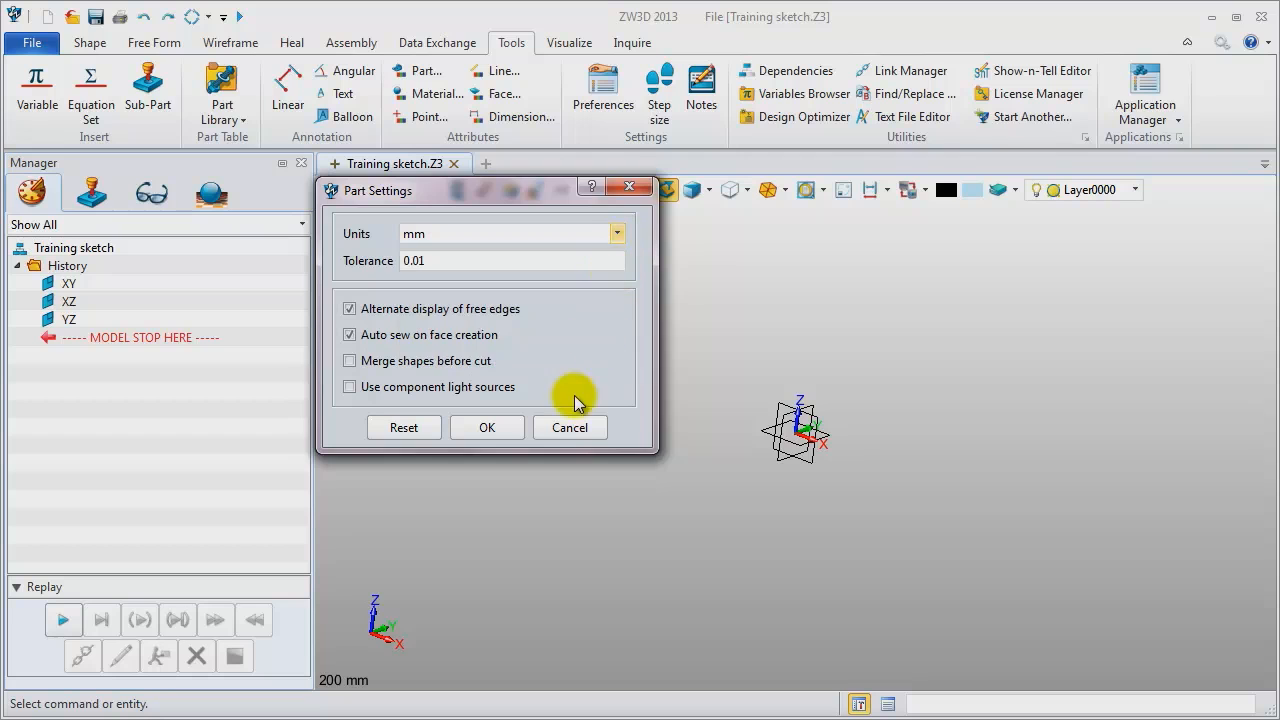
left_click(487, 427)
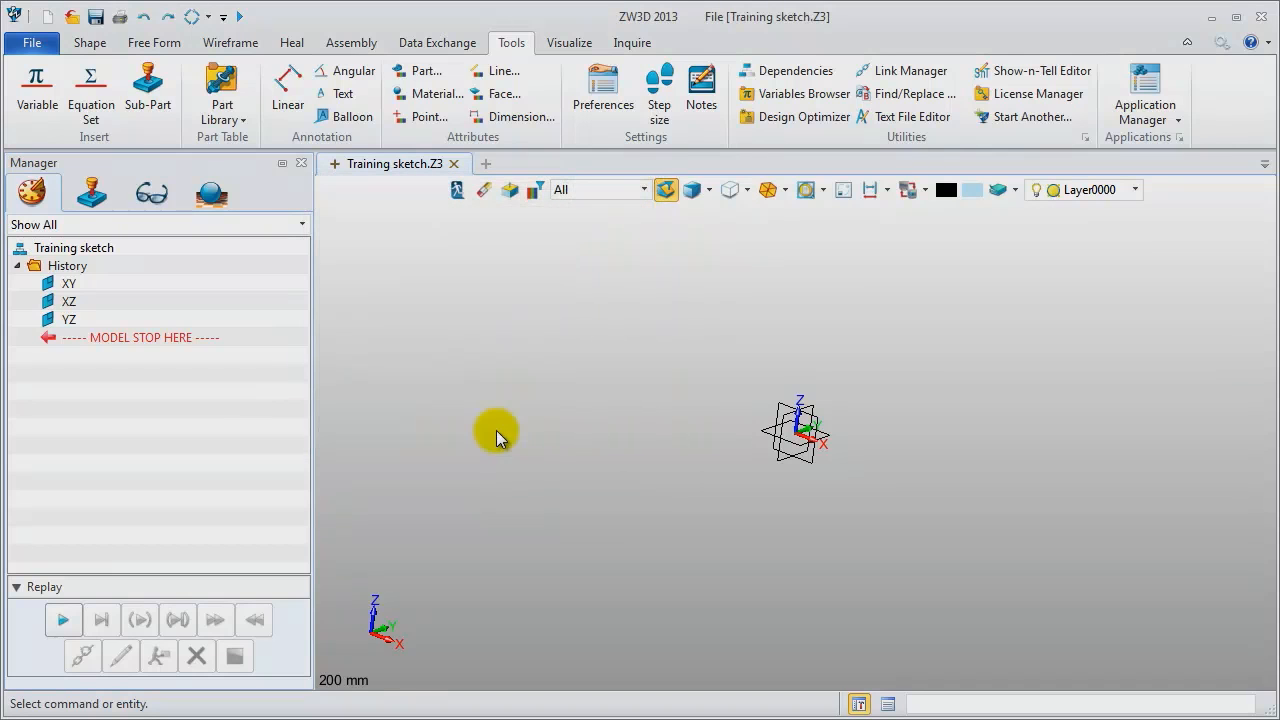
Insert a new sketch on the default XY plane.
right_click(485, 285)
left_click(560, 400)
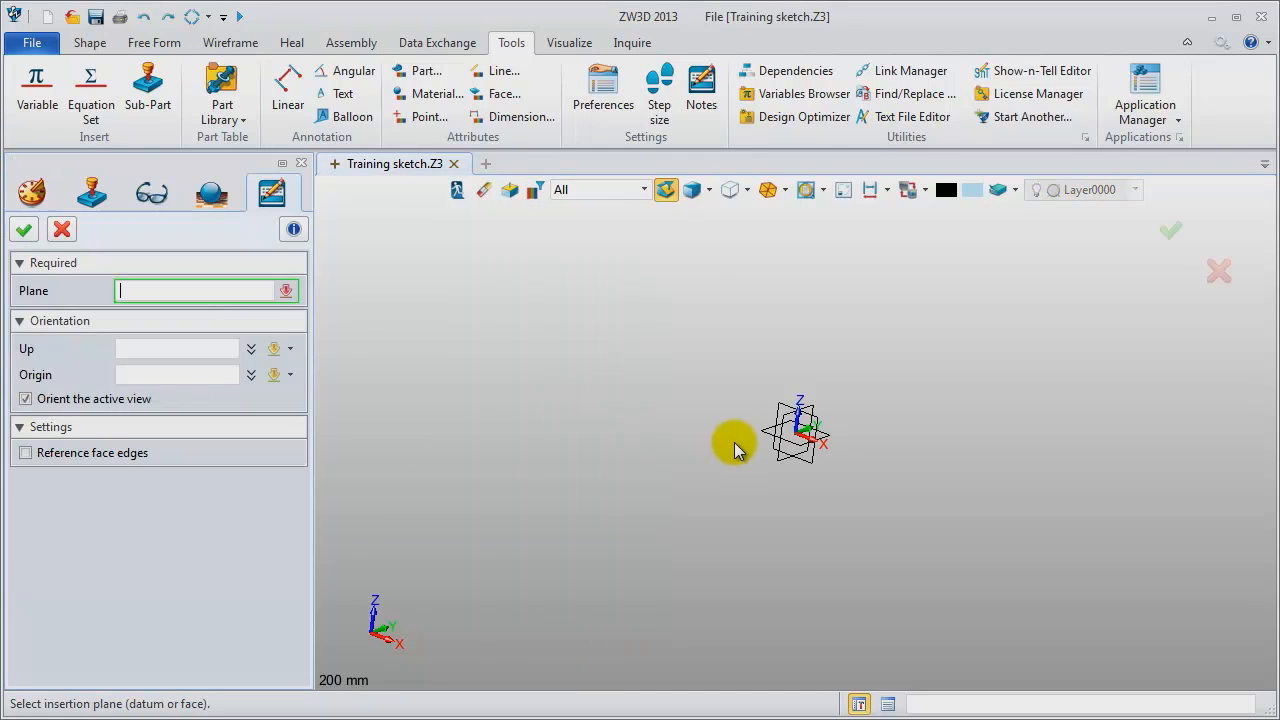
middle_click(457, 354)
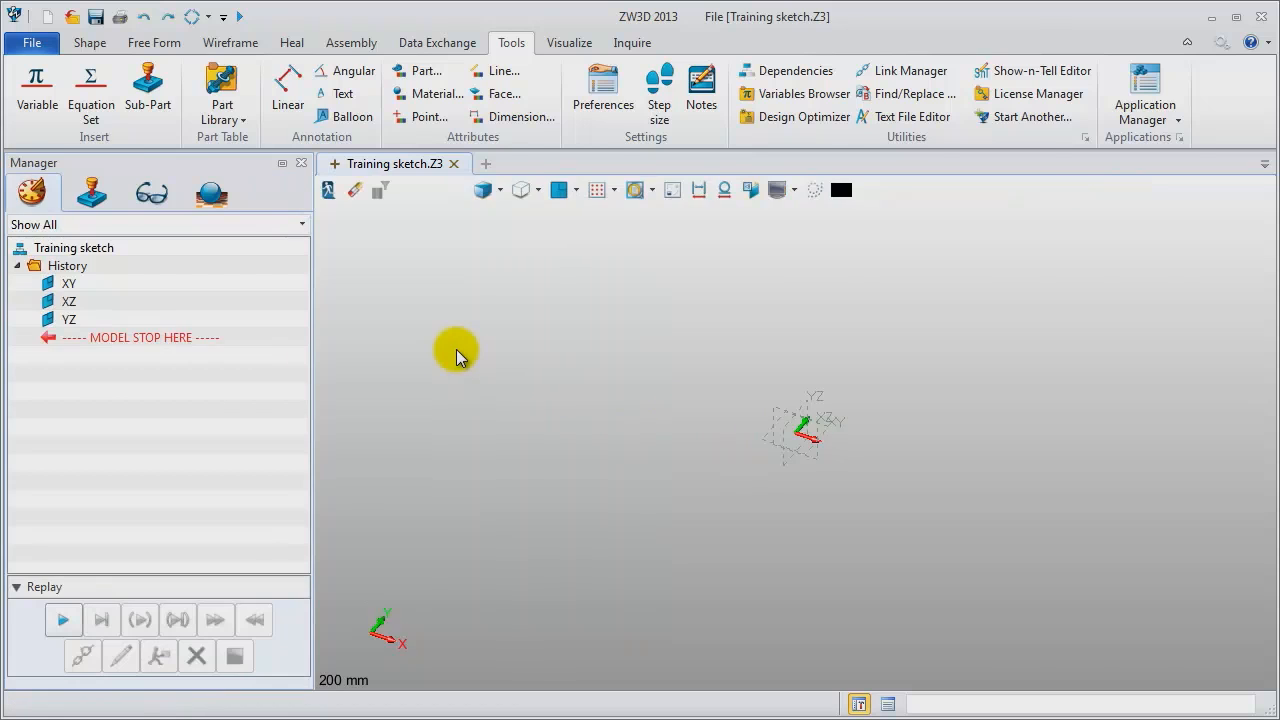
Disable the constraint solver in the sketch settings.
left_click(222, 43)
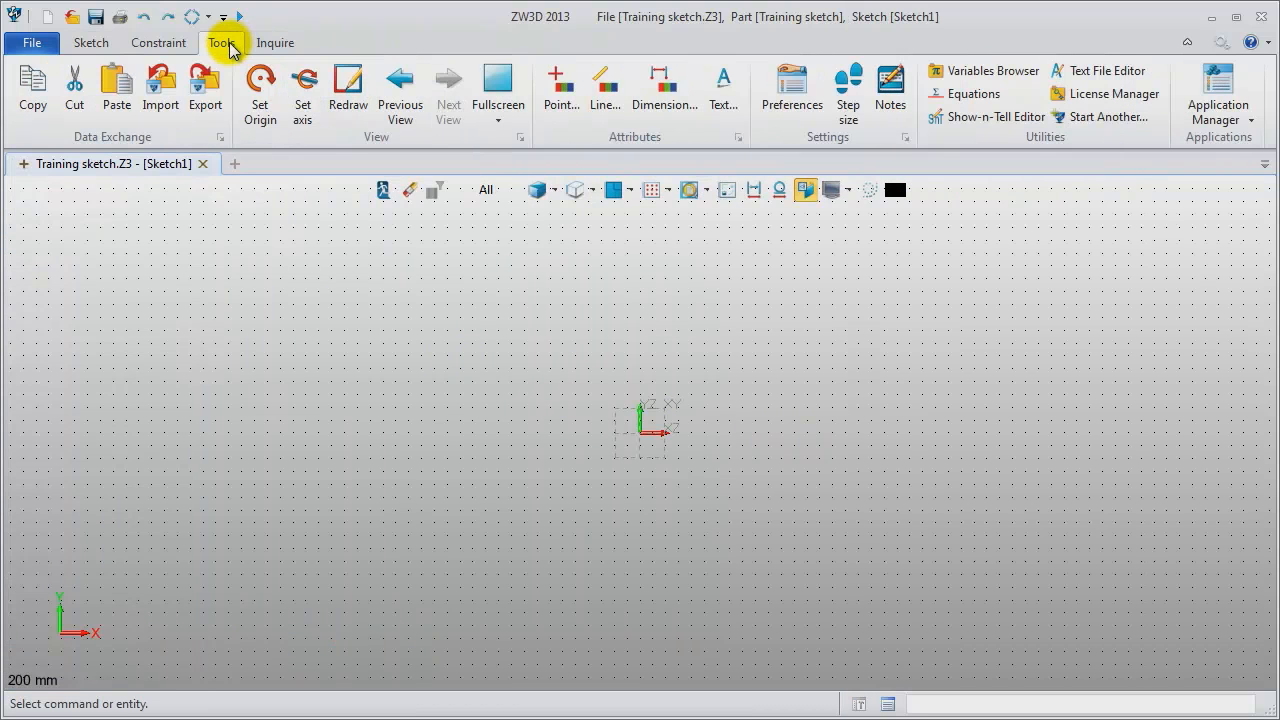
left_click(792, 92)
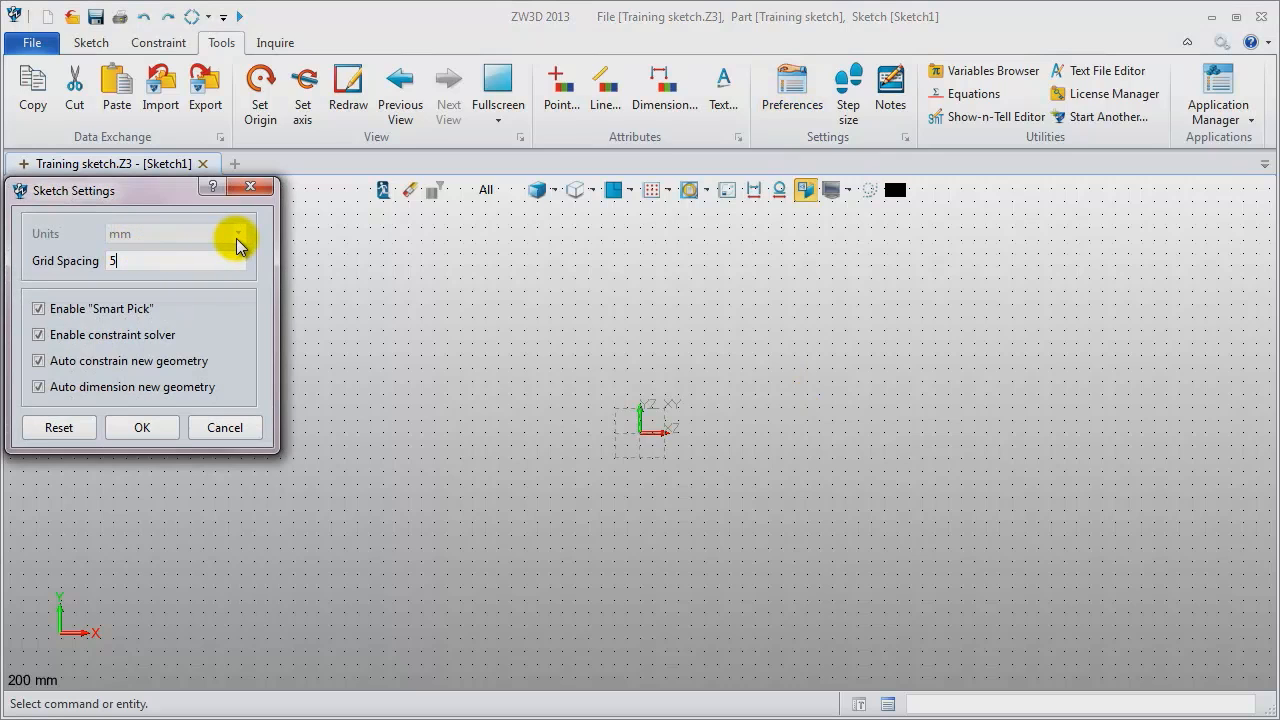
left_click(127, 340)
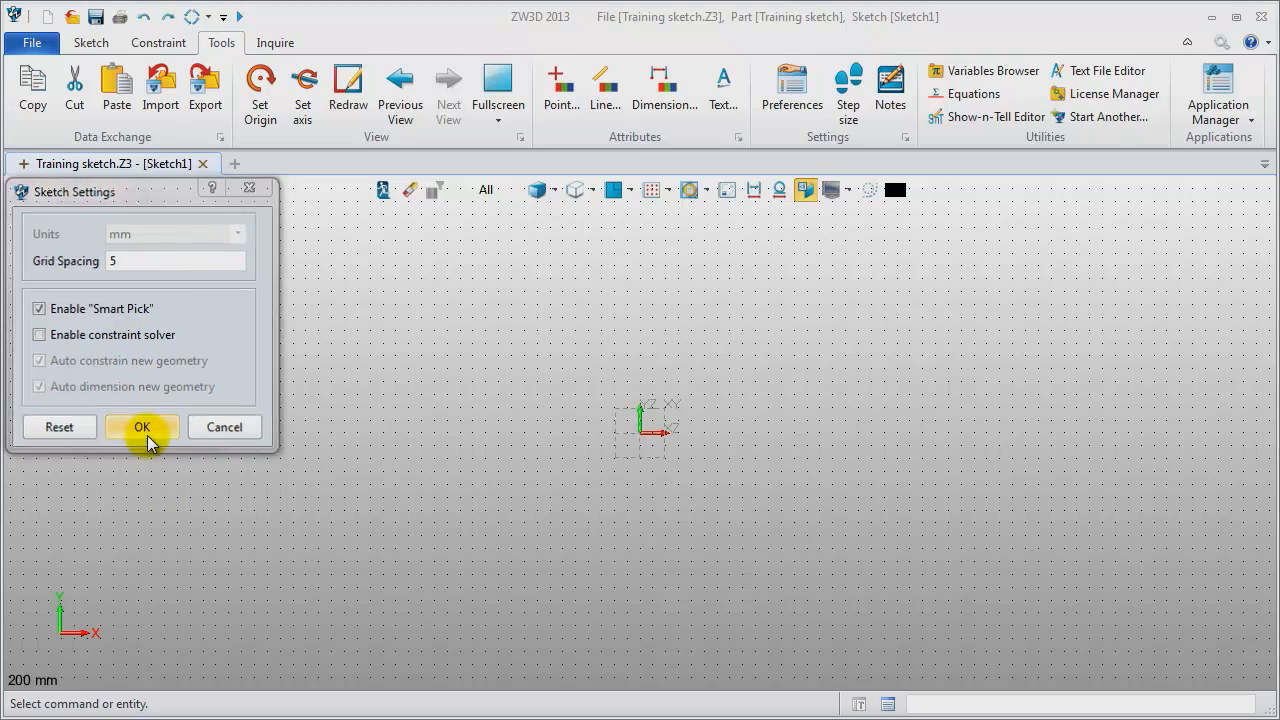
left_click(143, 428)
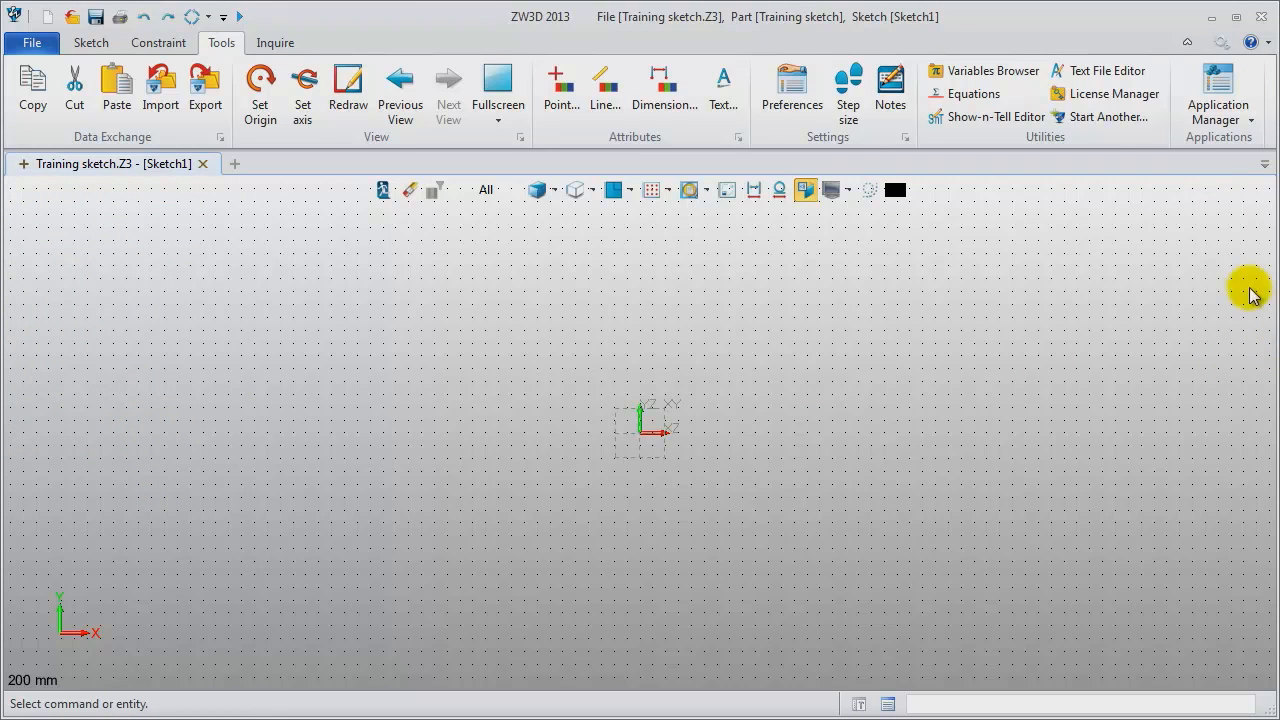
Turn off the 2D constraint solver and adding constraints when dependent in the program's 2D configuration, and apply the changes.
left_click(1221, 42)
left_click(268, 145)
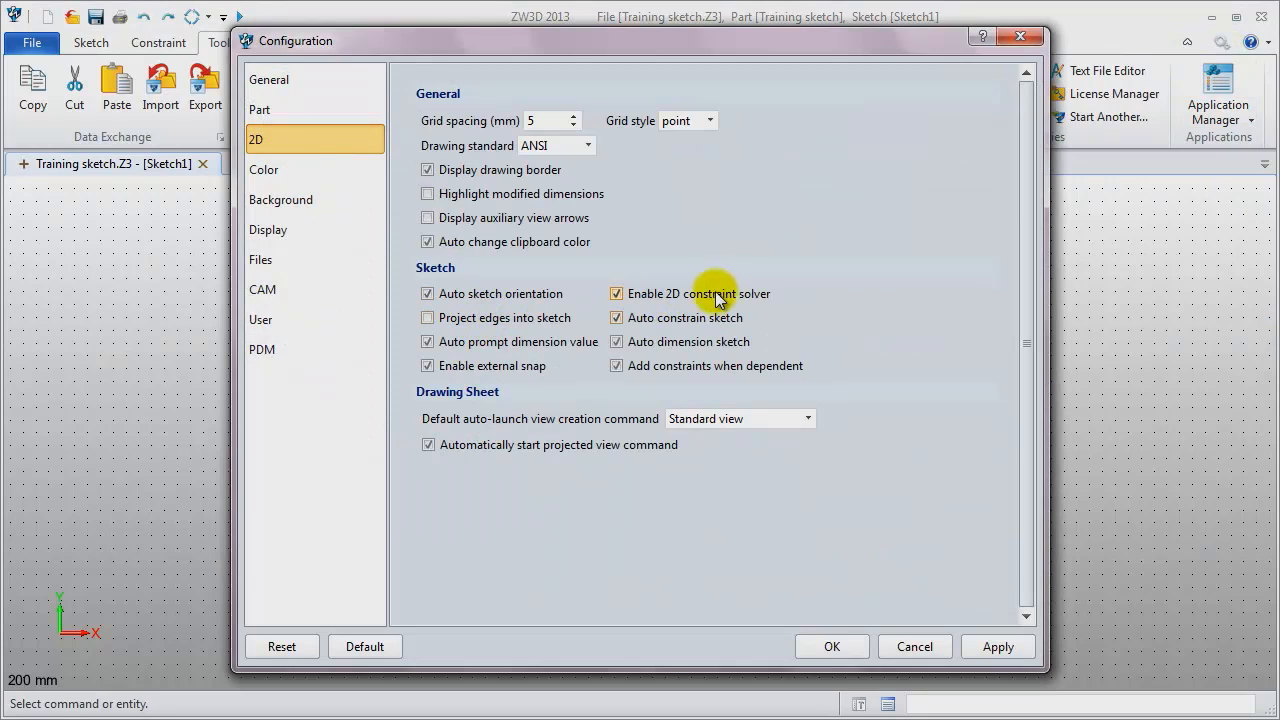
left_click(617, 294)
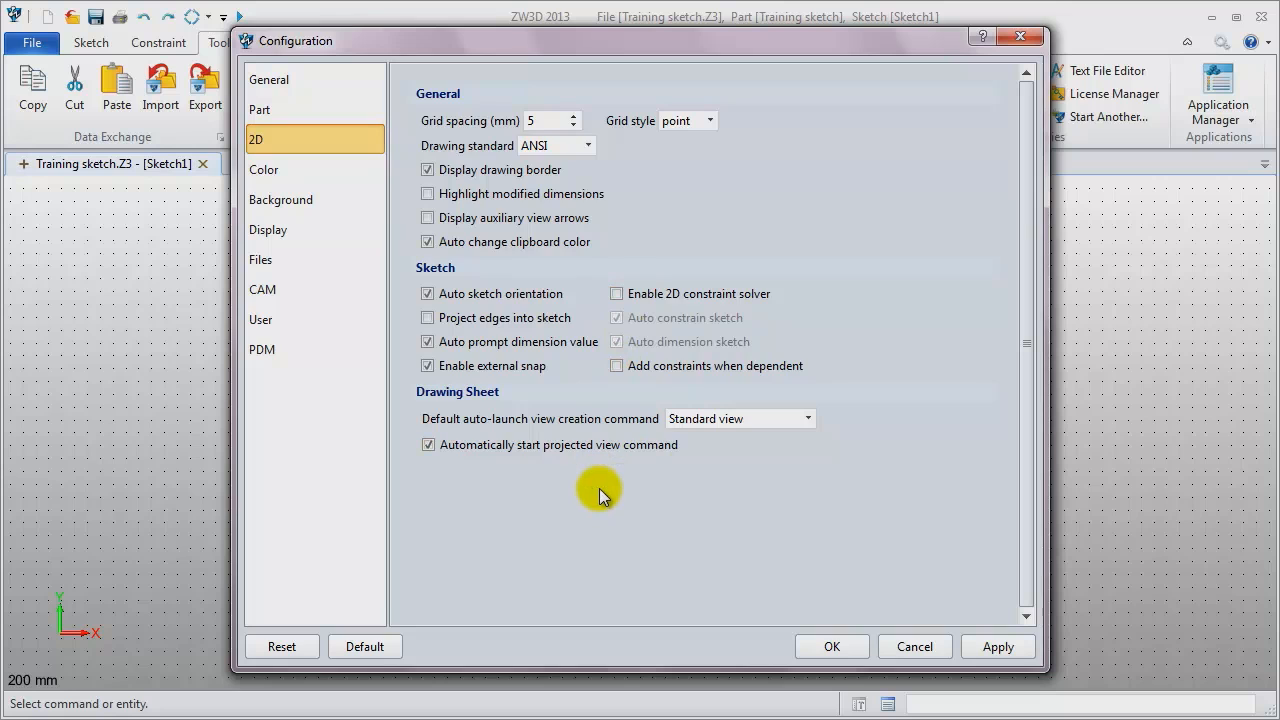
left_click(262, 259)
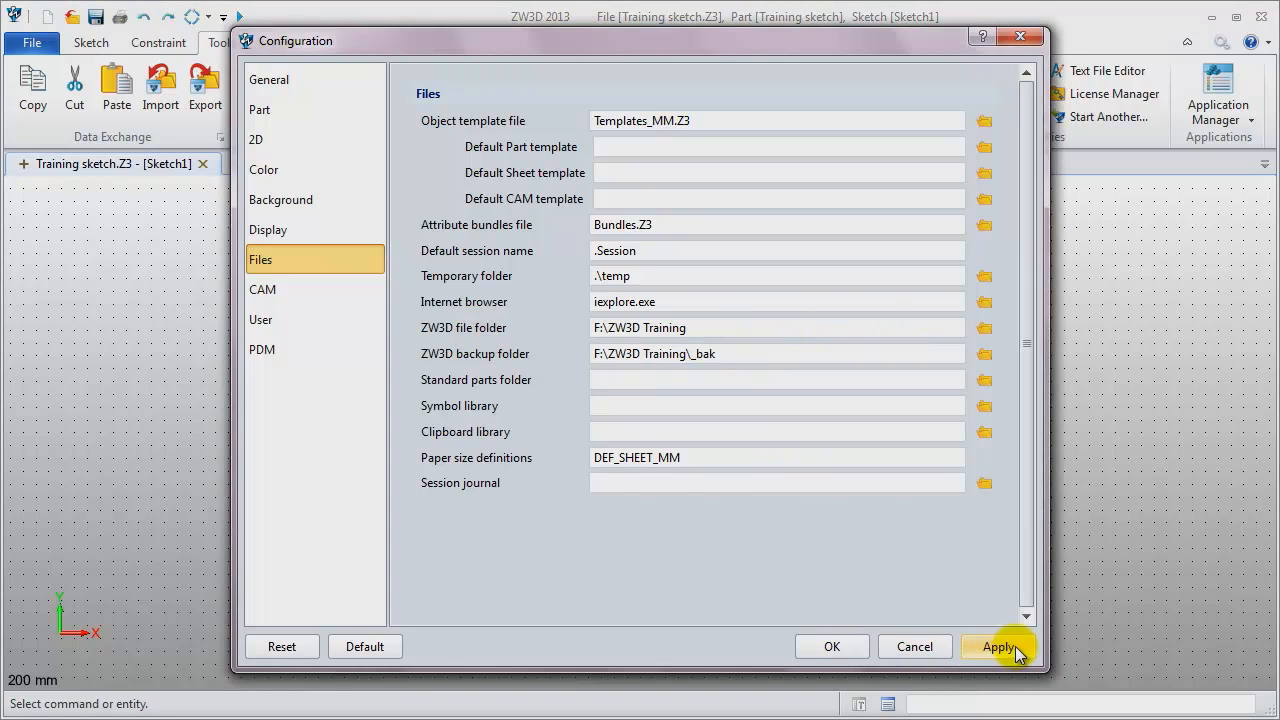
left_click(831, 647)
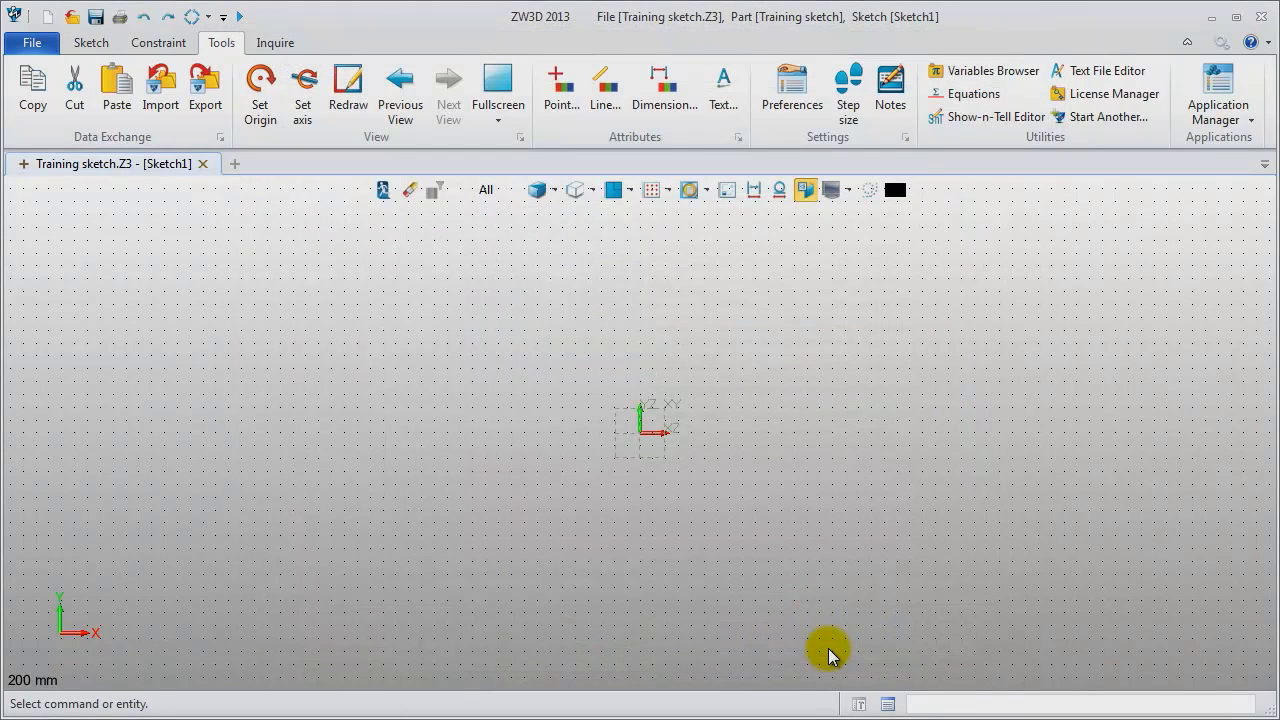
Draw a triangular Double Line beside the origin, with arcs inserted at the corners and the double lines closed.
left_click(90, 47)
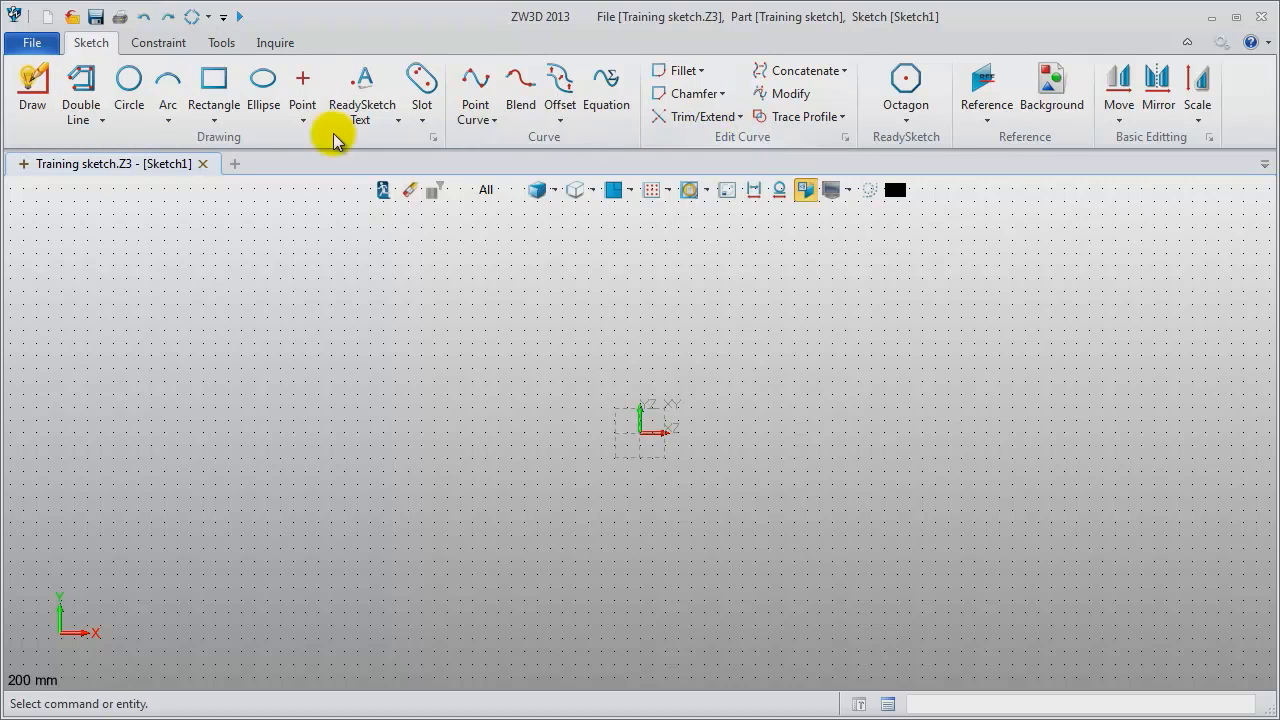
left_click(101, 120)
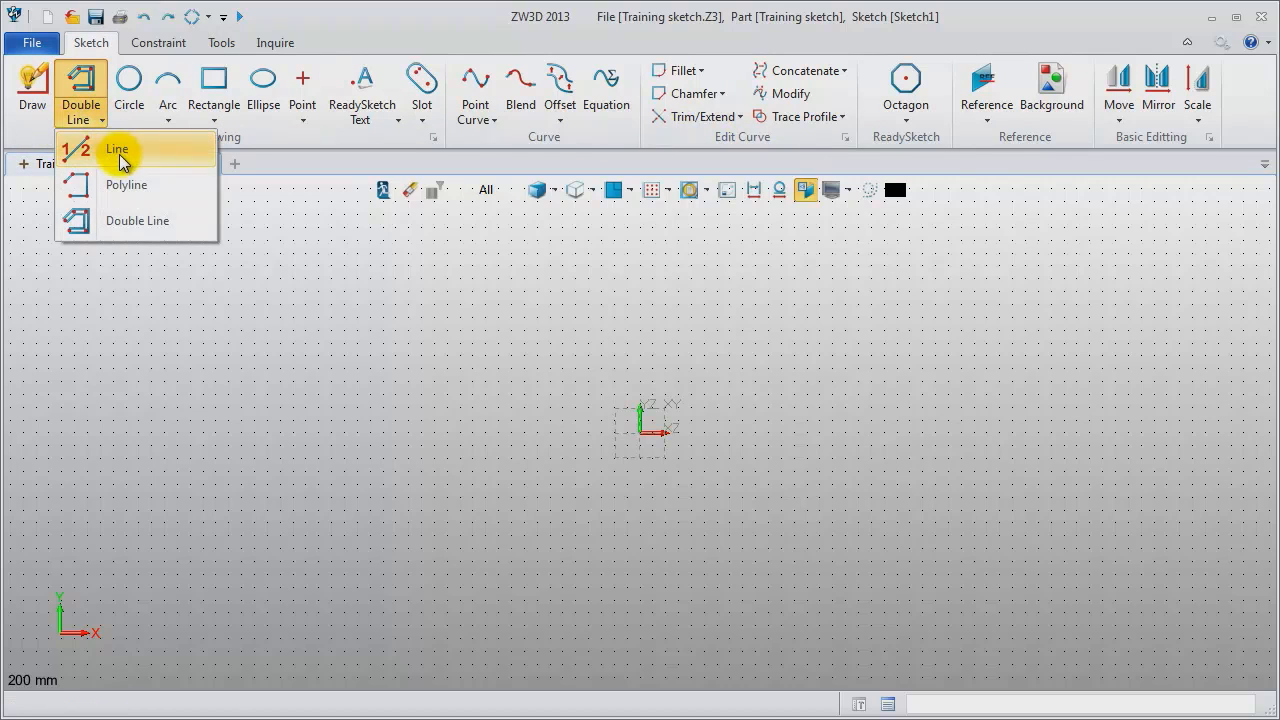
left_click(132, 218)
left_click(63, 383)
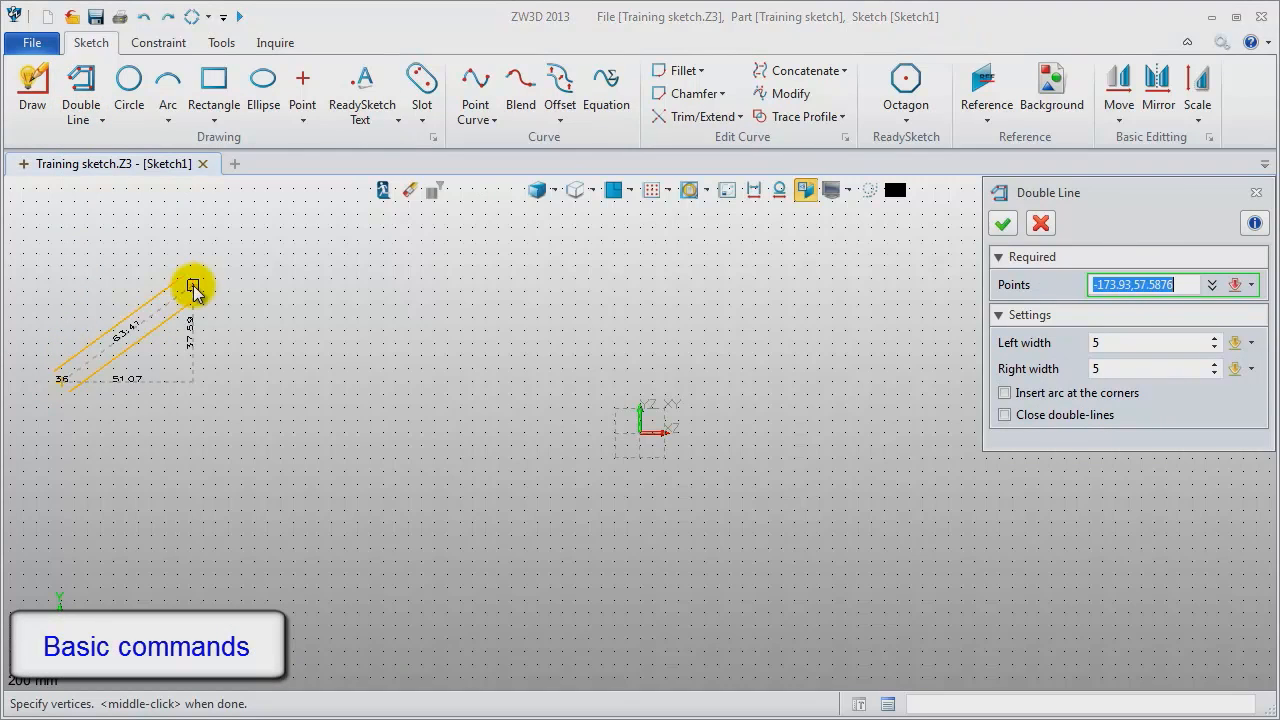
left_click(215, 240)
left_click(331, 424)
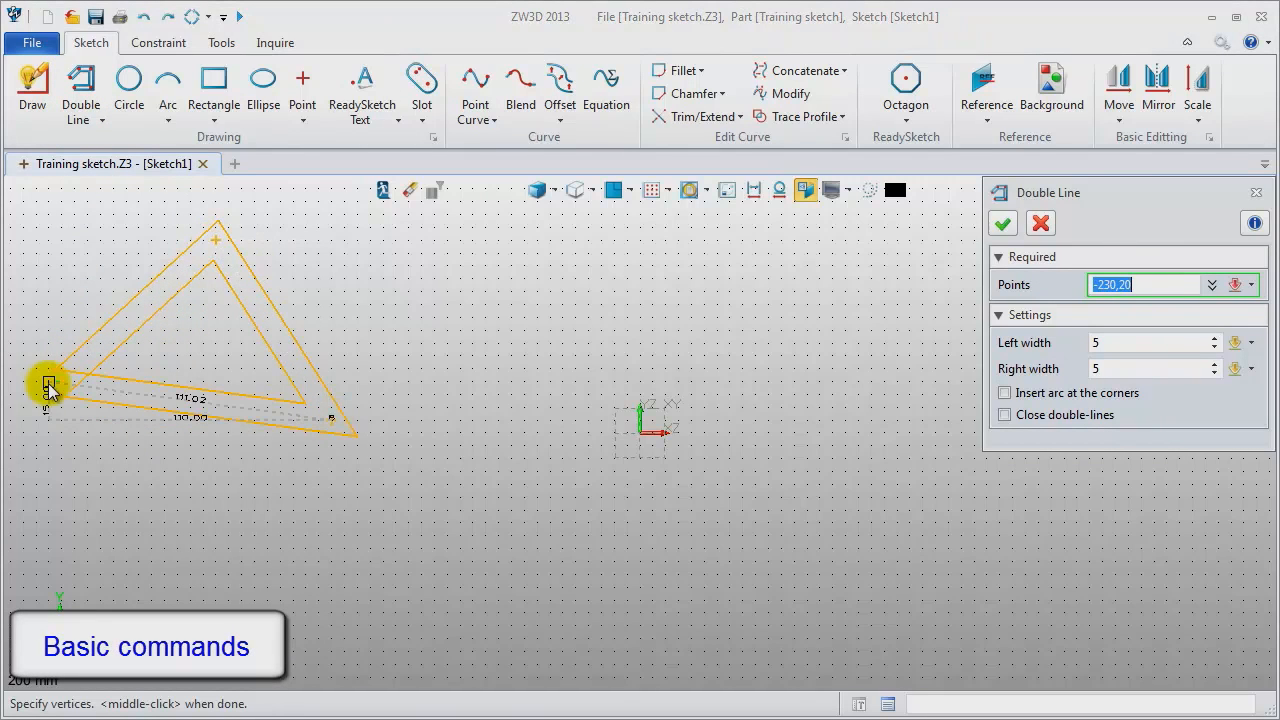
middle_click(272, 462)
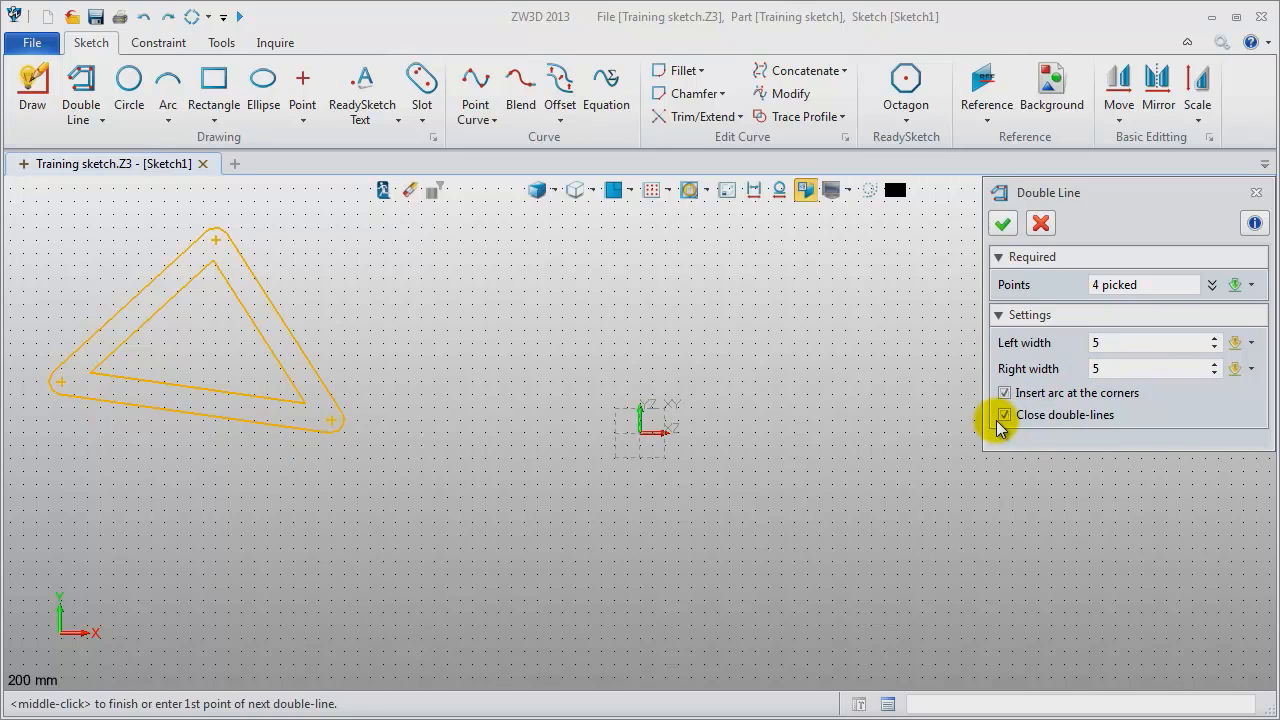
Set the triangular double line's right width to 9 and left width to 7, and finish it.
left_click(1125, 366)
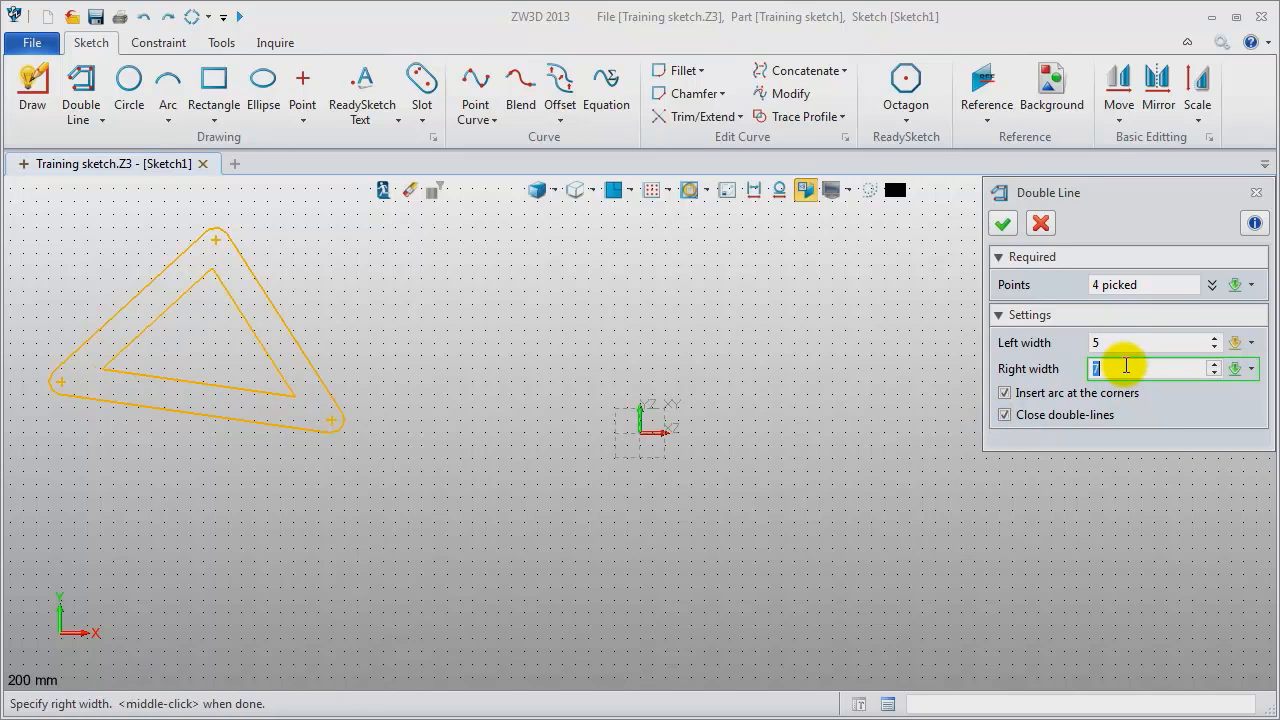
type("9")
left_click(1121, 343)
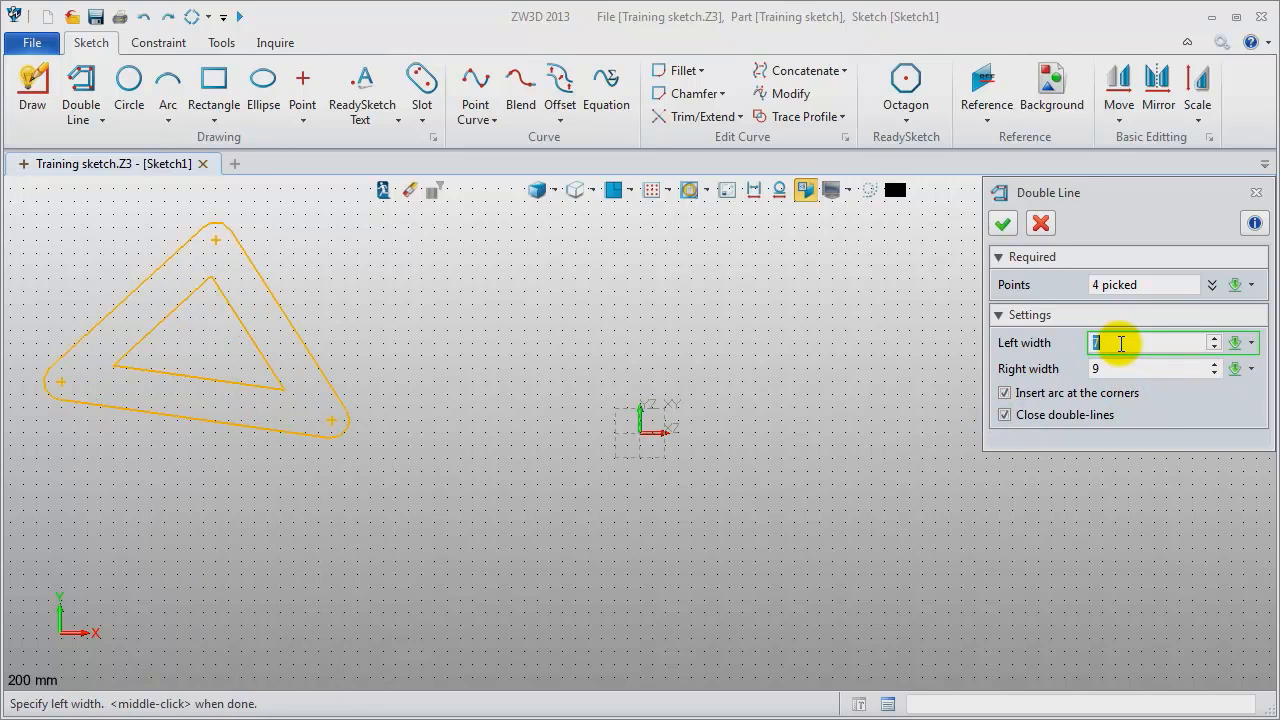
left_click(1002, 222)
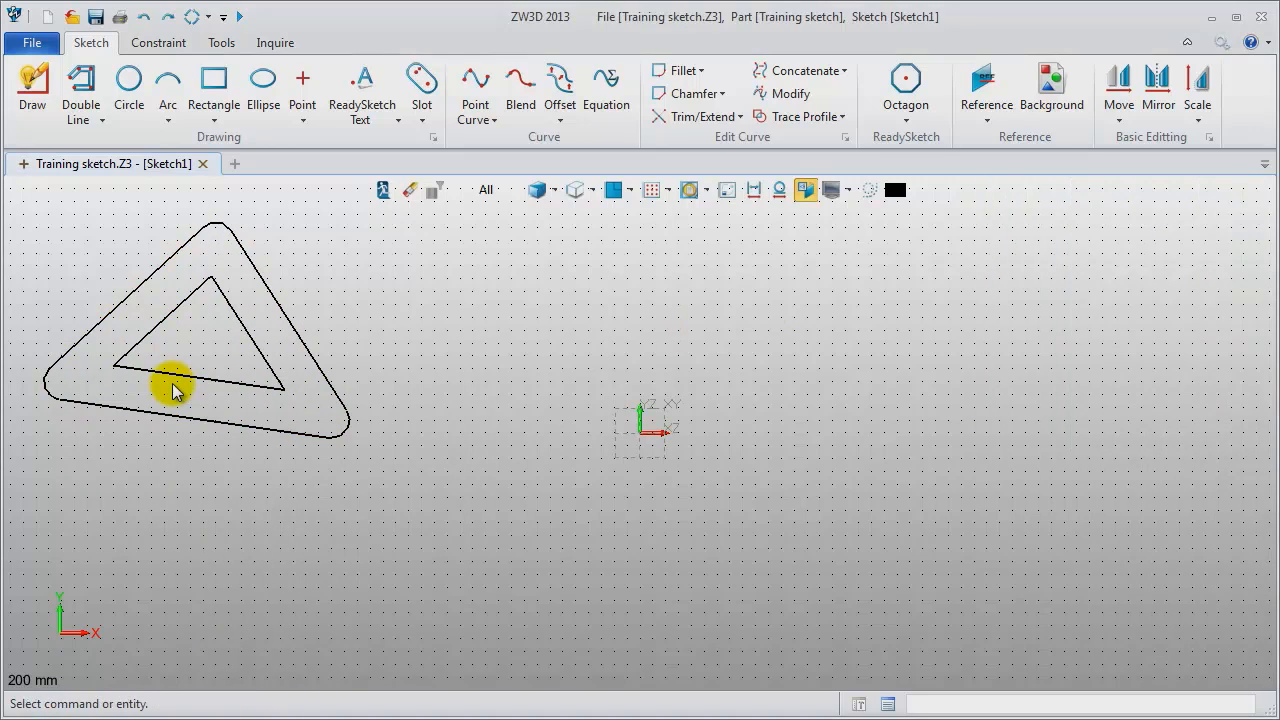
Draw a horizontal rectangle from two opposite corners just above the sketch origin.
left_click(213, 119)
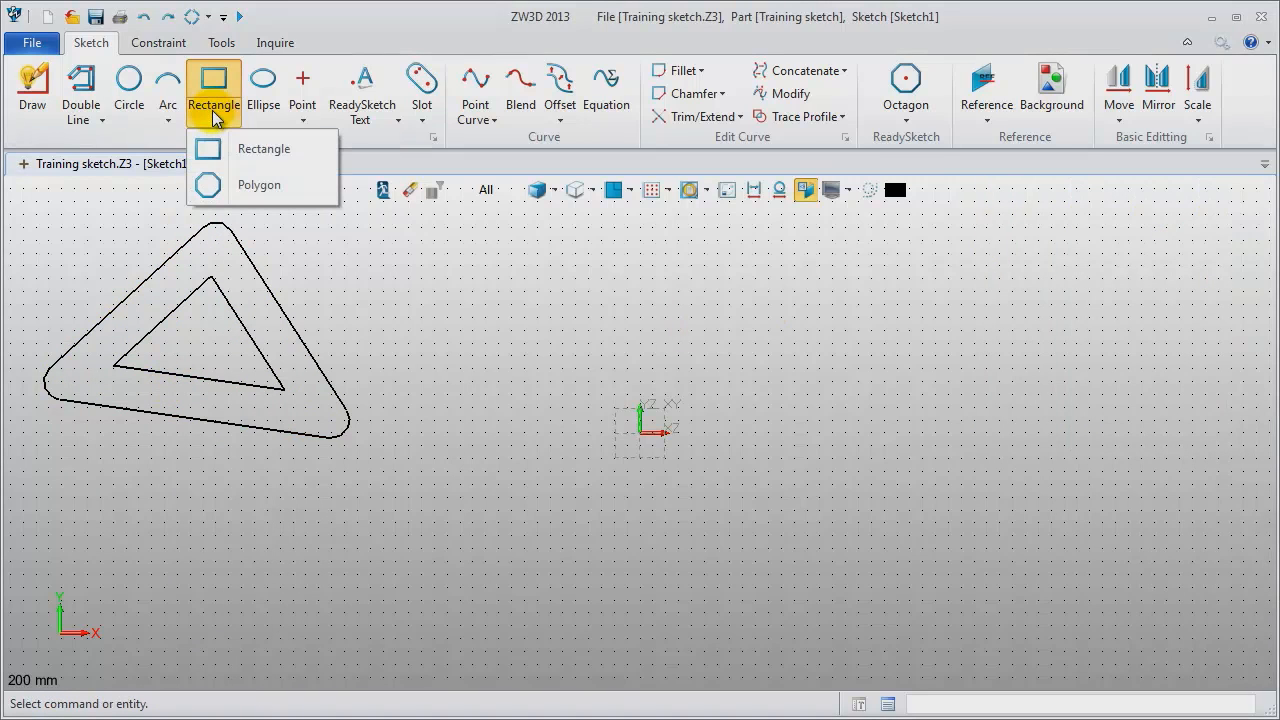
left_click(266, 158)
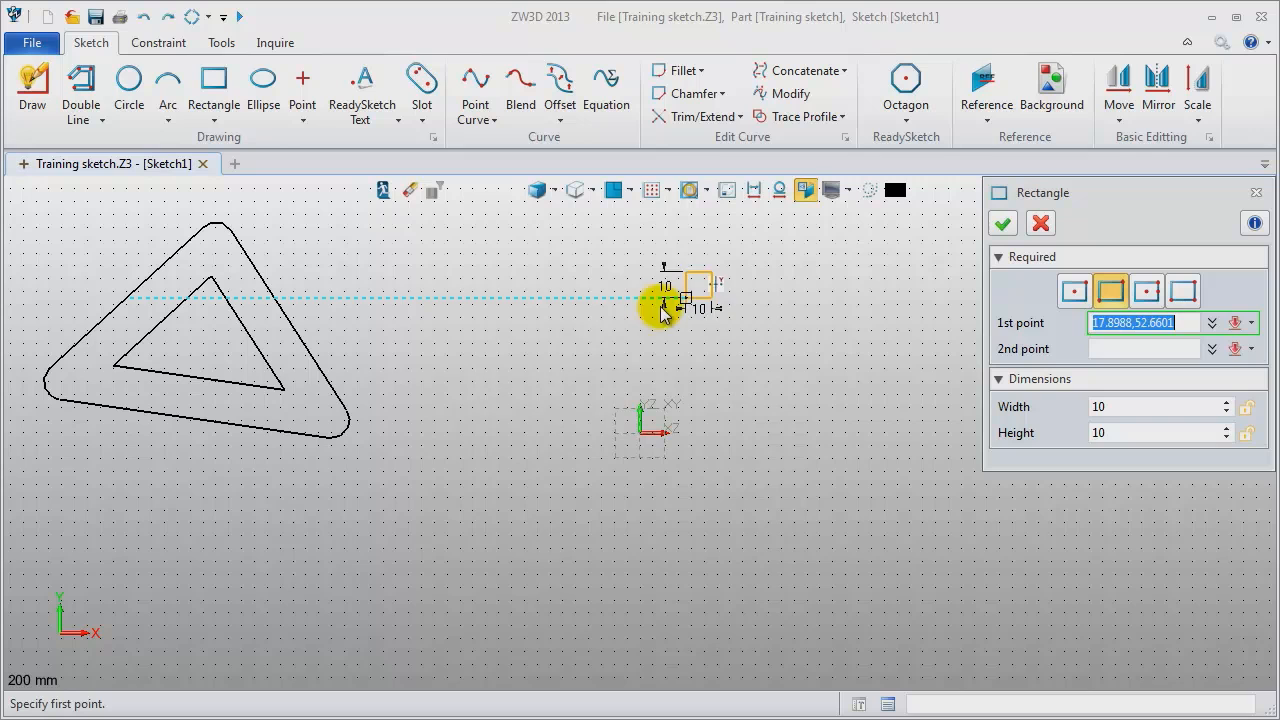
left_click(498, 399)
left_click(756, 276)
middle_click(838, 435)
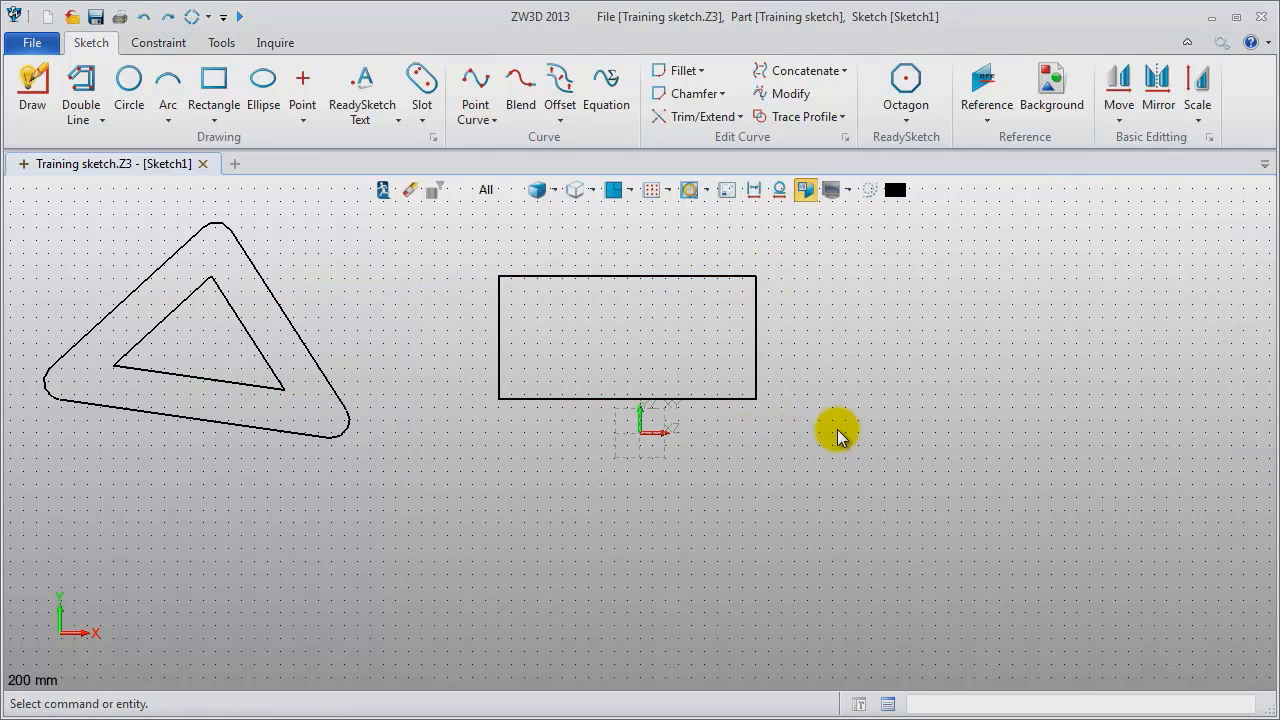
Draw a slanted slot with centers at 105,75 and about 215,8.79 and a radius of 15 mm.
left_click(421, 92)
left_click_drag(1158, 212, 1150, 505)
left_click(910, 240)
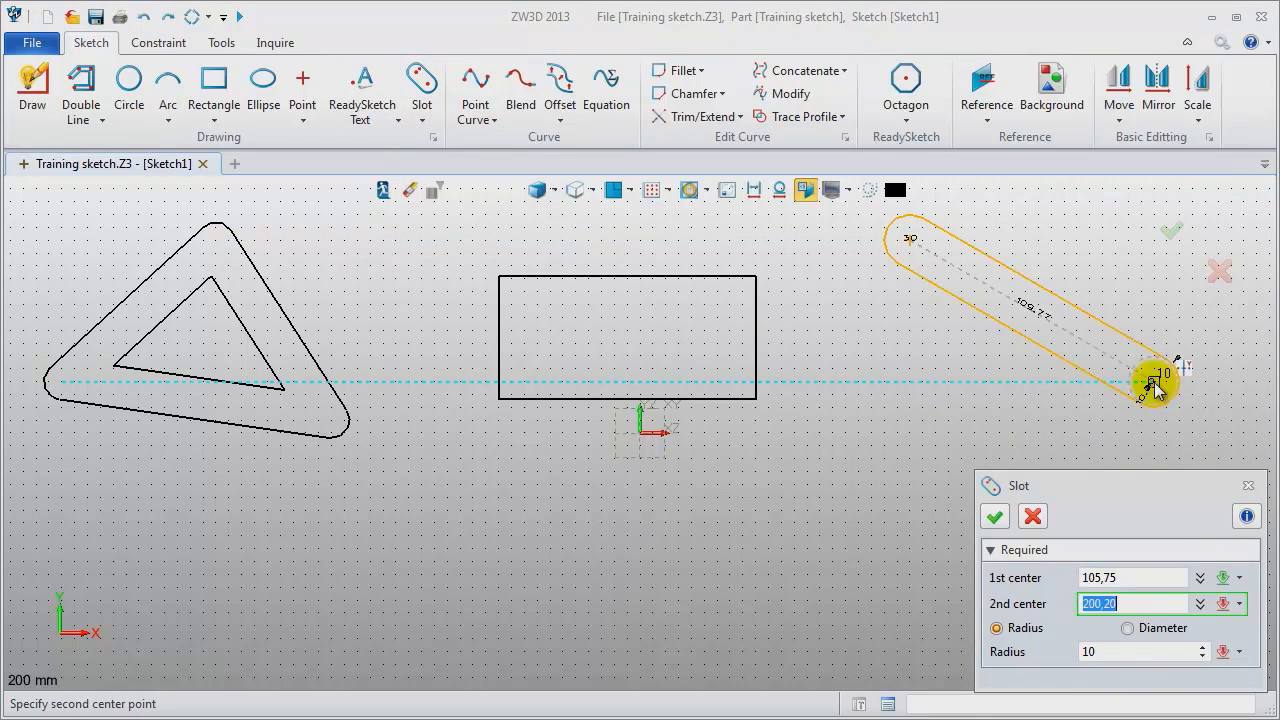
left_click(1188, 409)
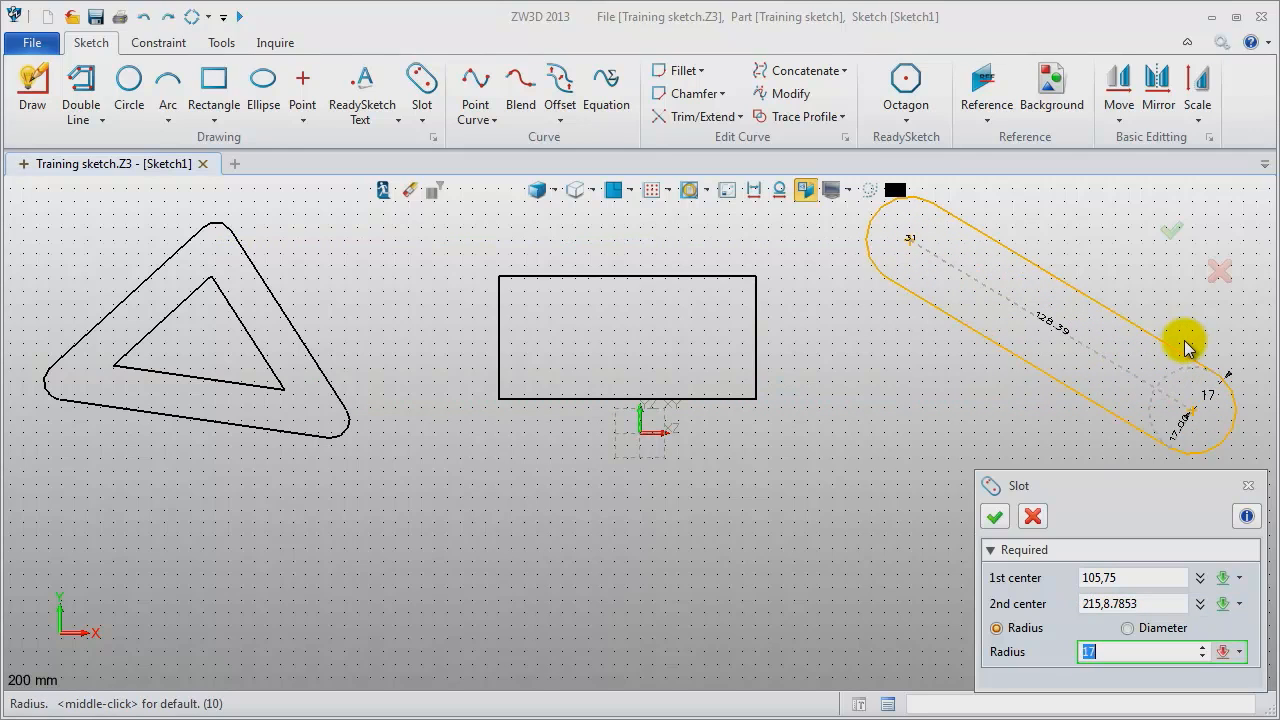
left_click(1120, 314)
middle_click(1118, 311)
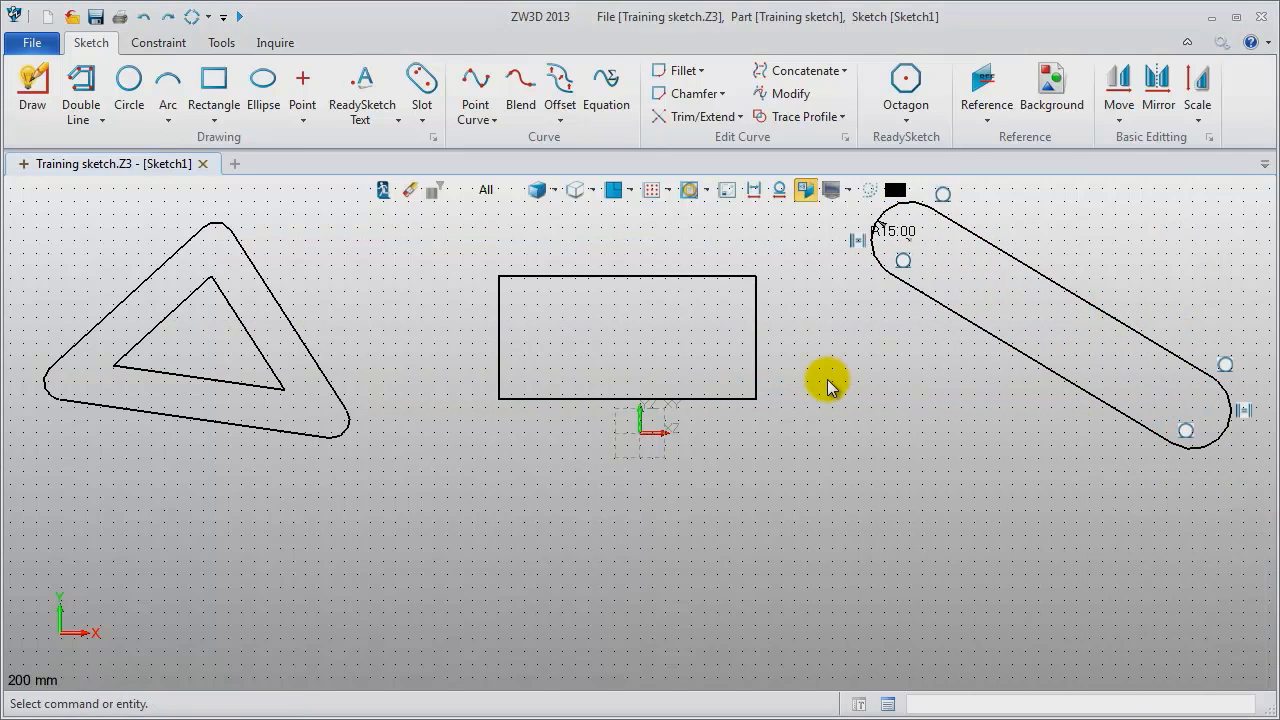
Draw an open degree 3 Point Curve through four points in a wave shape below the triangle and rectangle.
left_click(472, 84)
left_click(139, 626)
left_click(318, 562)
left_click(440, 630)
middle_click(512, 556)
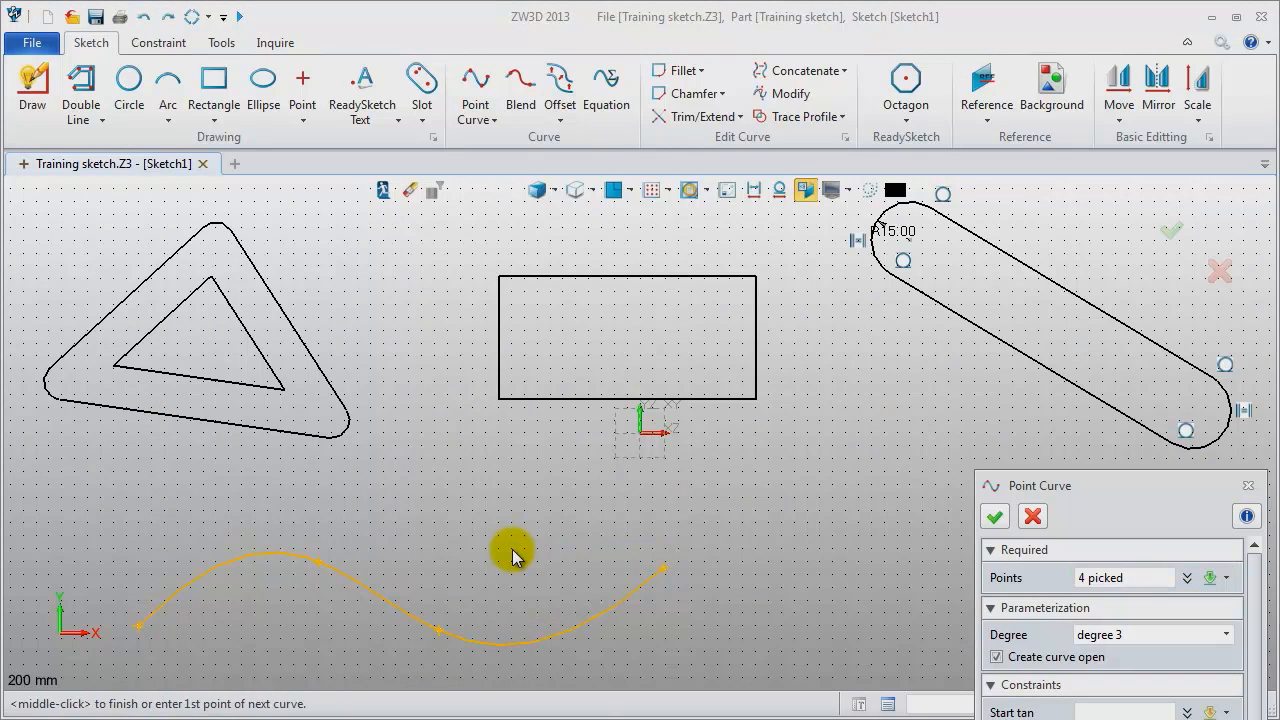
middle_click(512, 556)
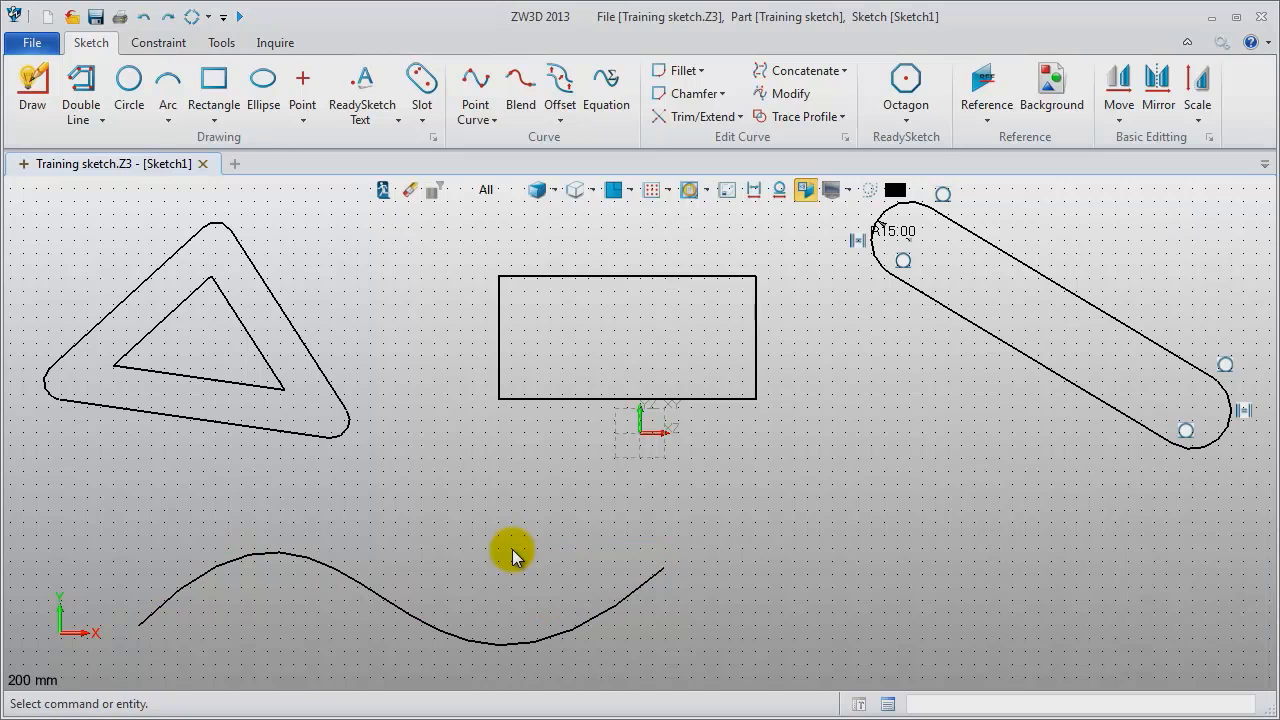
Modify the wave-shaped spline by moving its upper control point down closer to the curve.
scroll(512, 556, "down", 2)
middle_click_drag(512, 556, 534, 494)
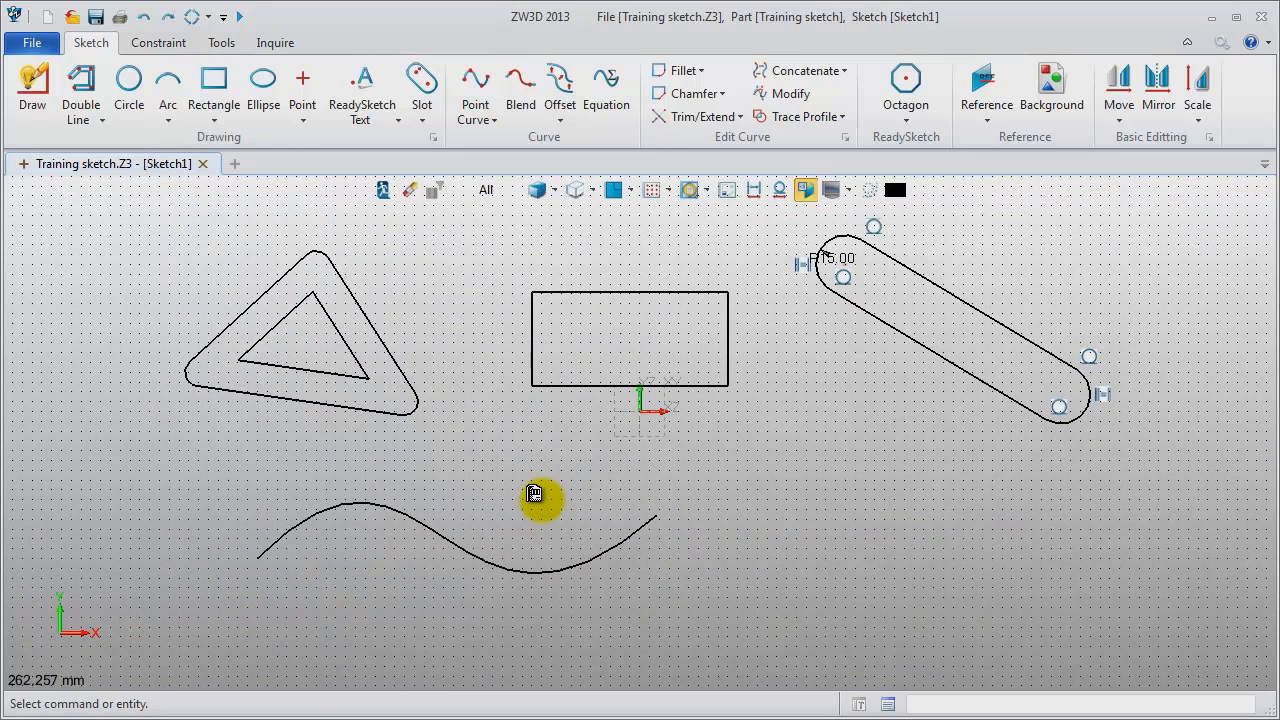
double_click(624, 542)
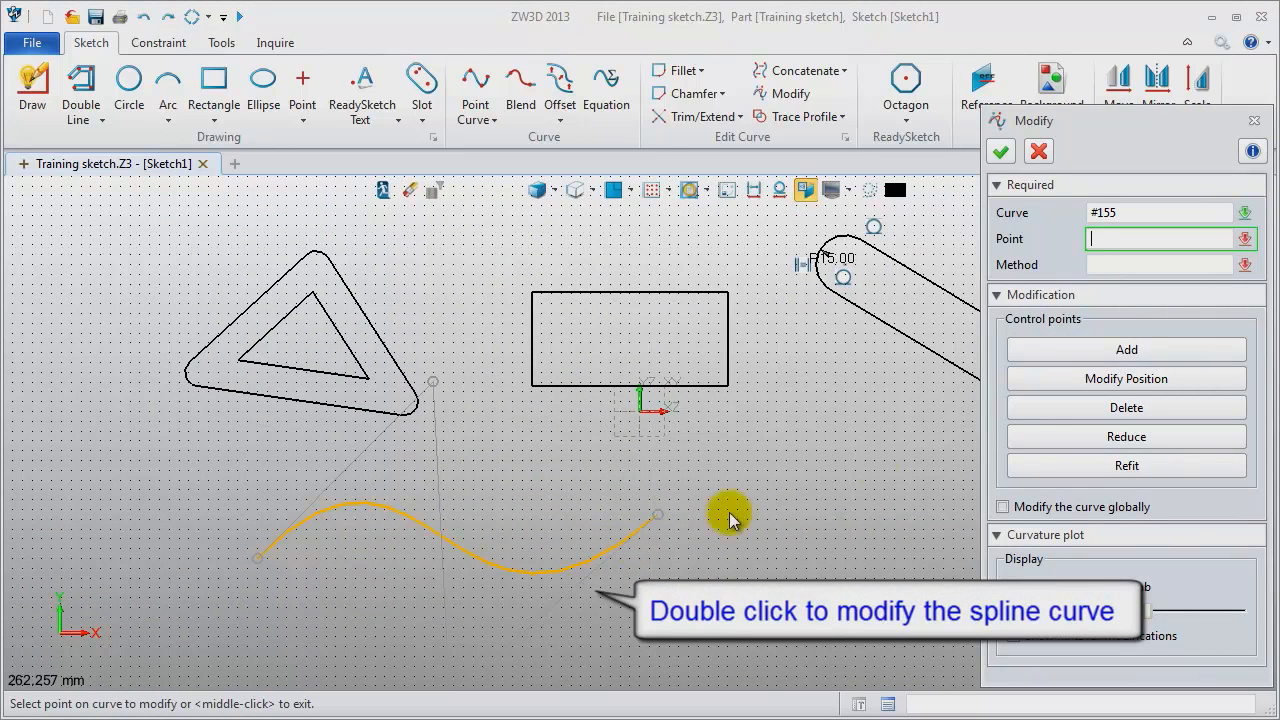
left_click(1127, 380)
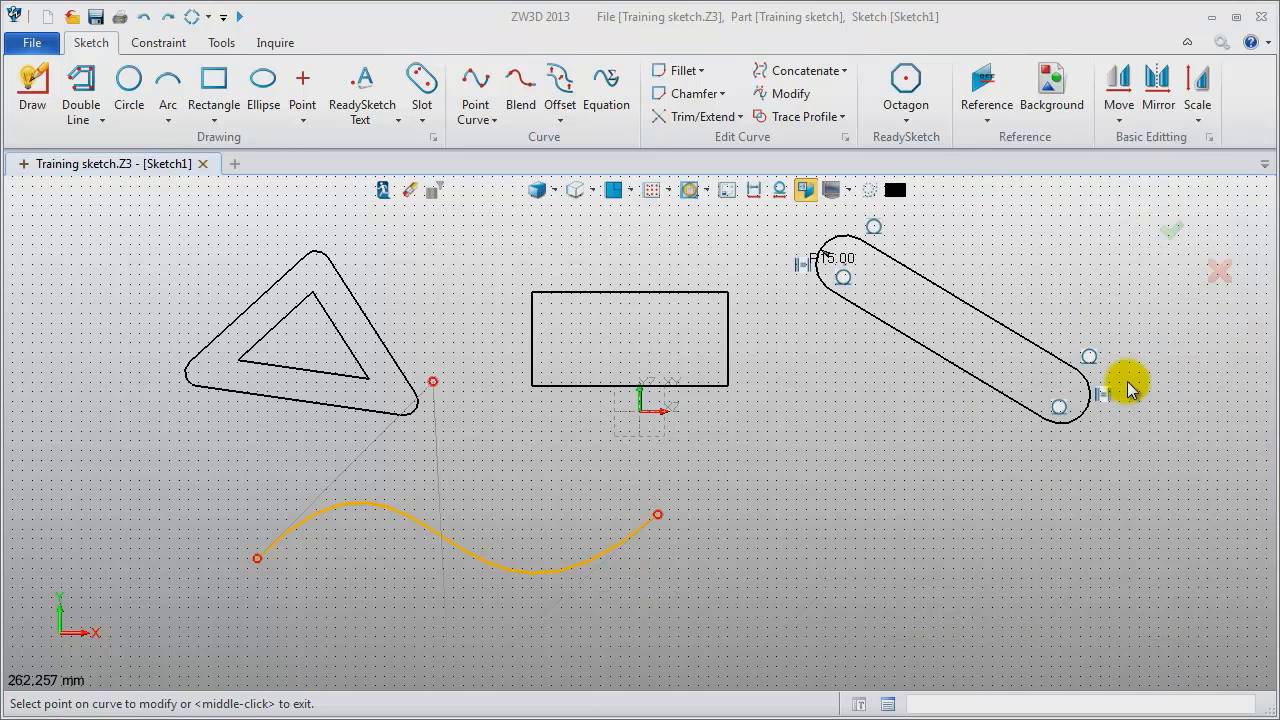
left_click(433, 381)
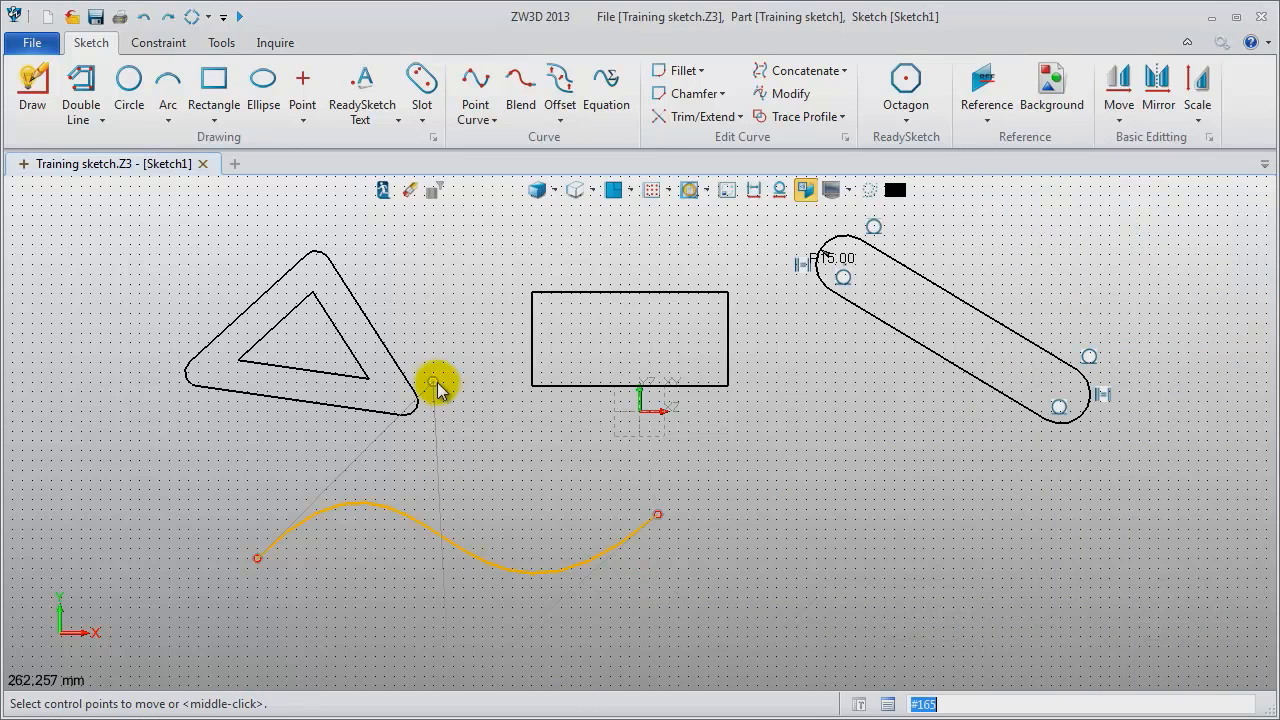
left_click(452, 458)
scroll(600, 540, "up", 2)
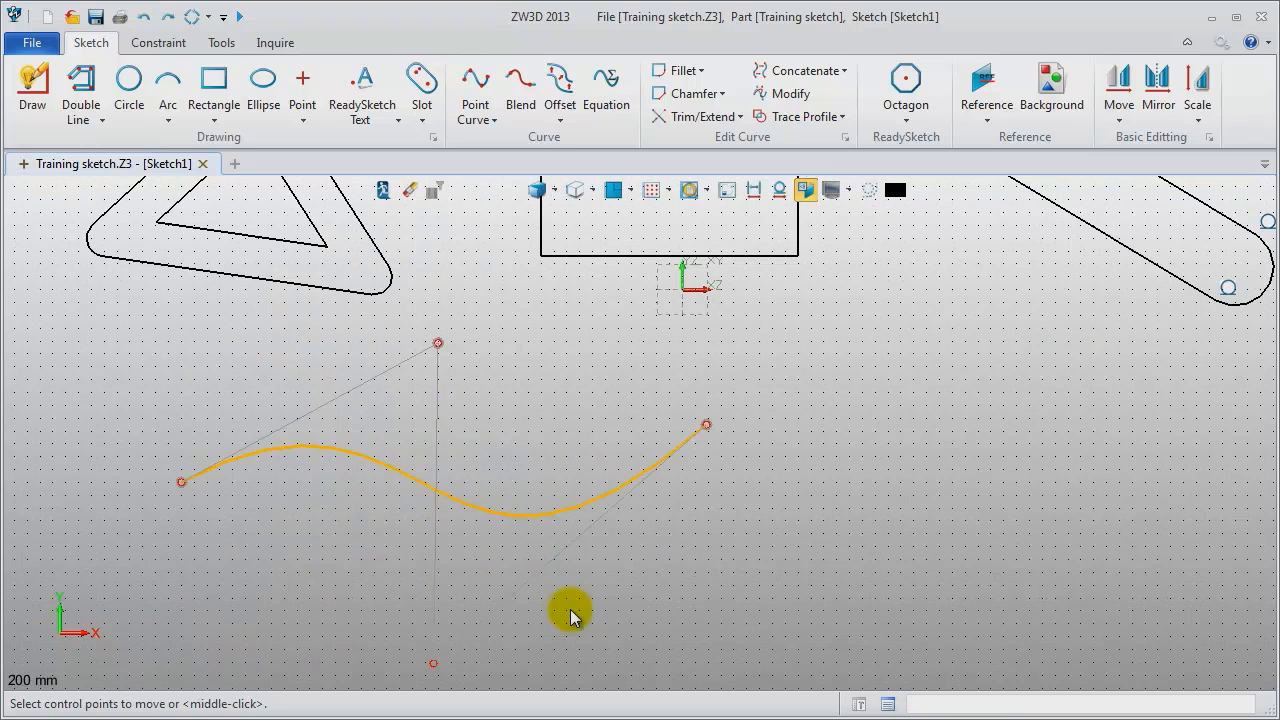
Move the spline's lower control point slightly up and to the right, and finish the modification.
left_click(434, 663)
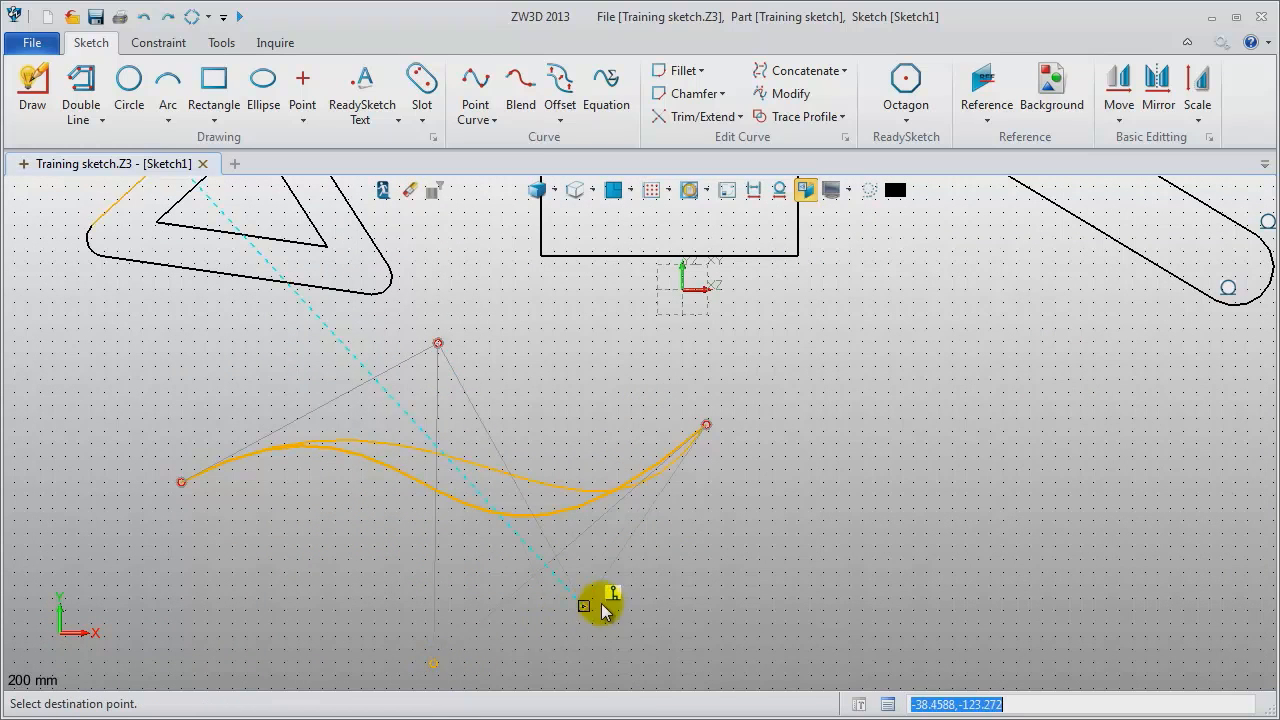
left_click(503, 622)
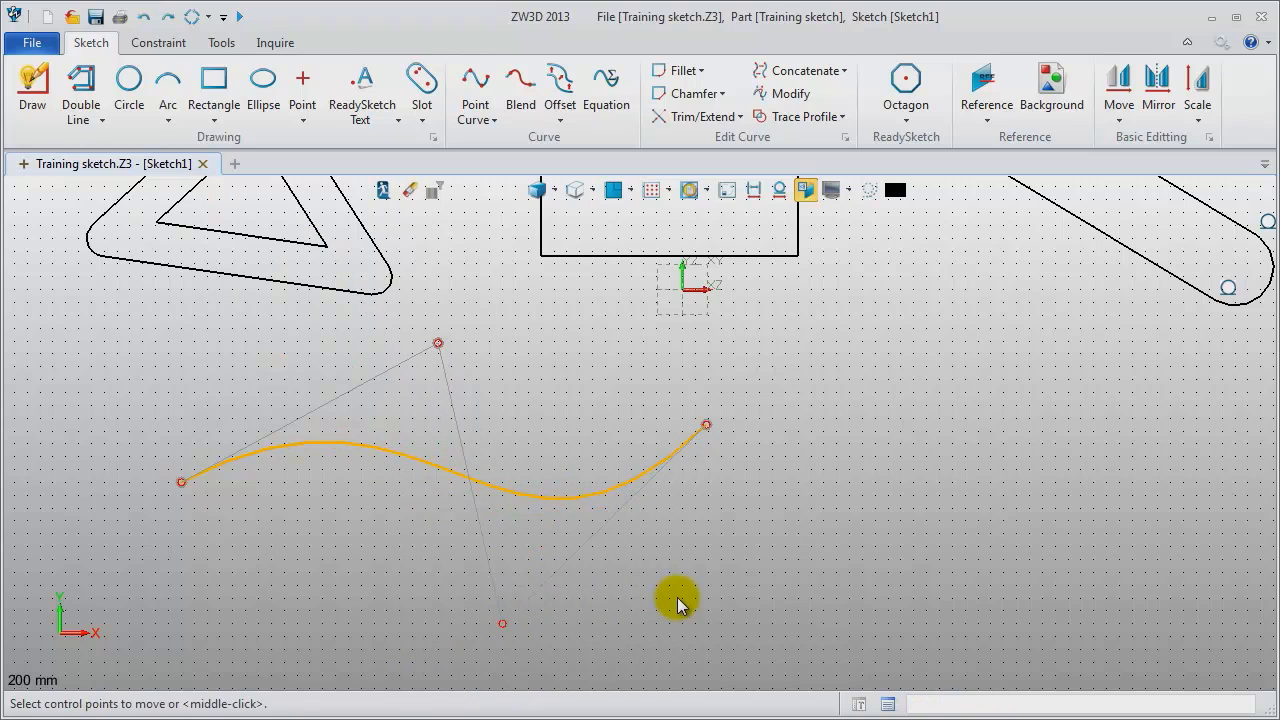
middle_click(677, 596)
scroll(677, 600, "down", 2)
middle_click(660, 603)
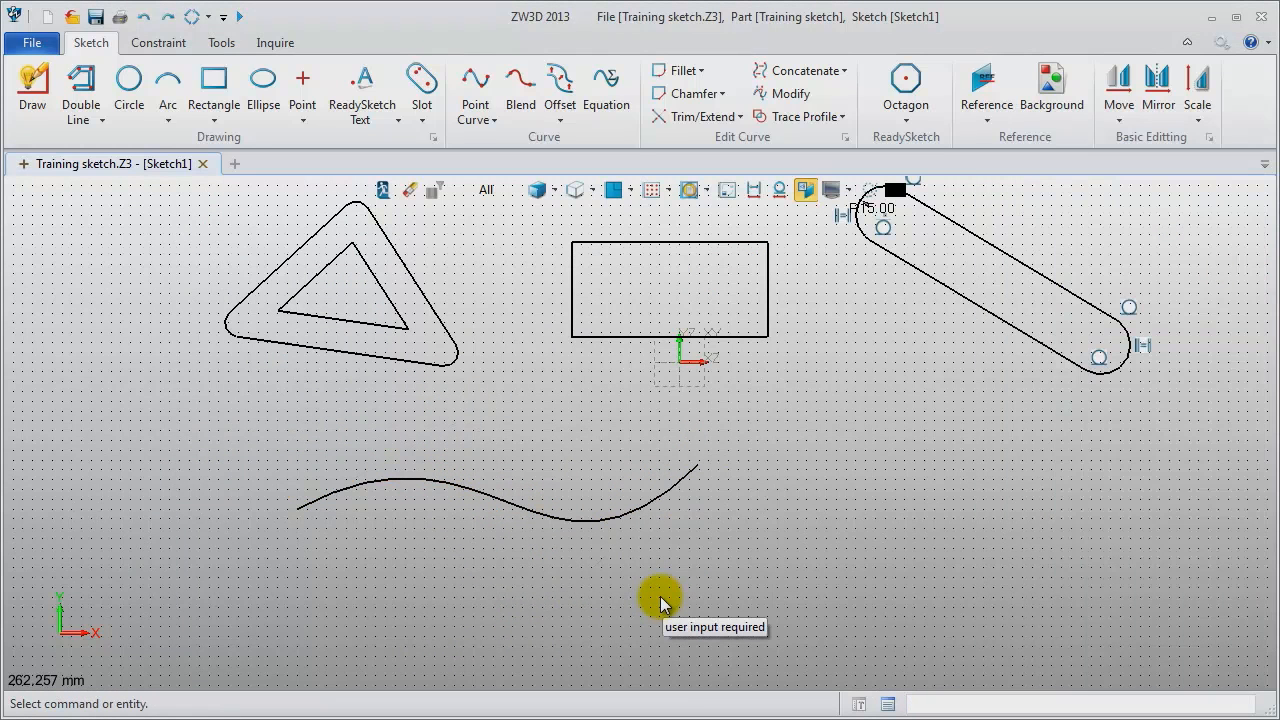
Modify the spline again with the curvature comb displayed, moving its lower control point left to even out the curvature.
left_click(581, 522)
middle_click(581, 522)
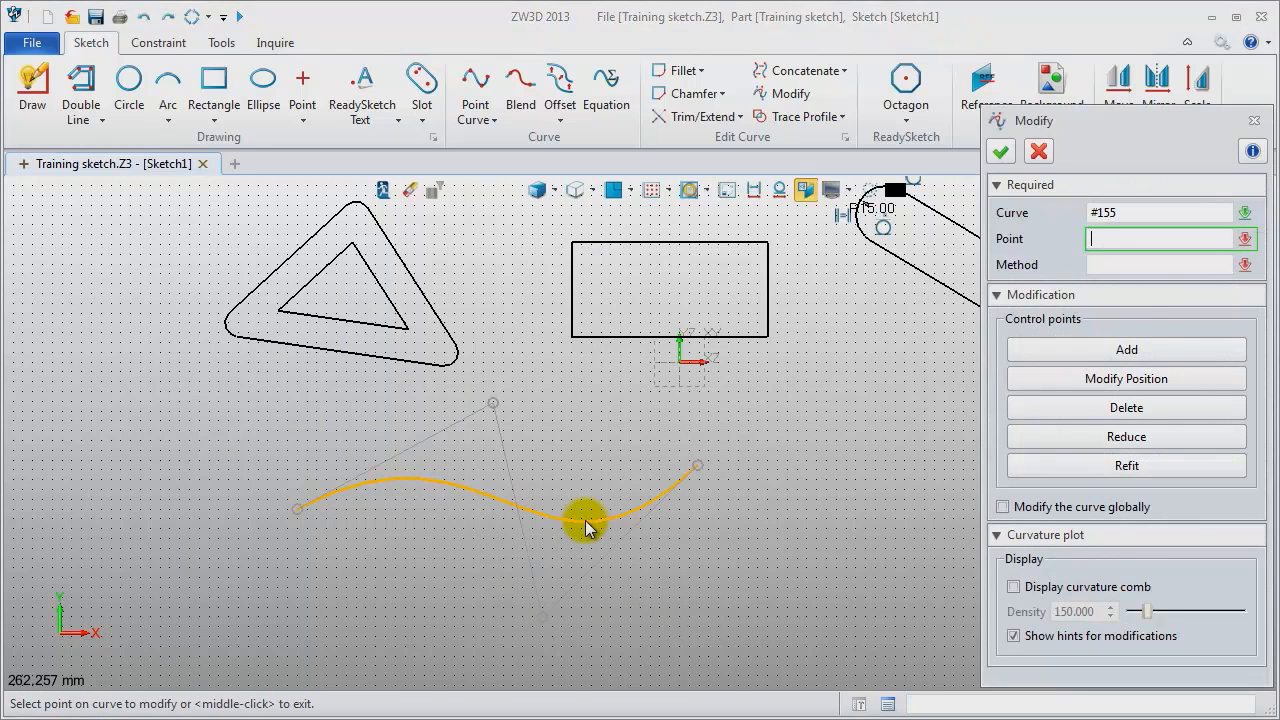
left_click(1014, 588)
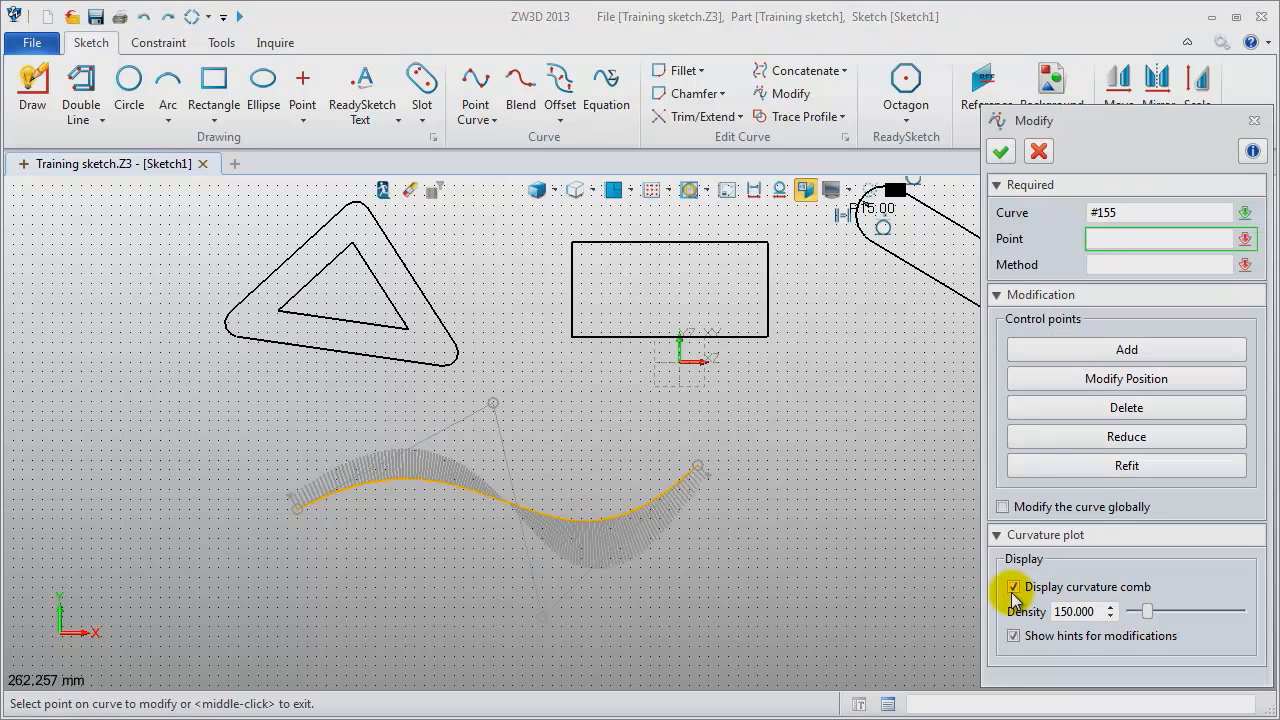
left_click(1116, 380)
left_click(539, 619)
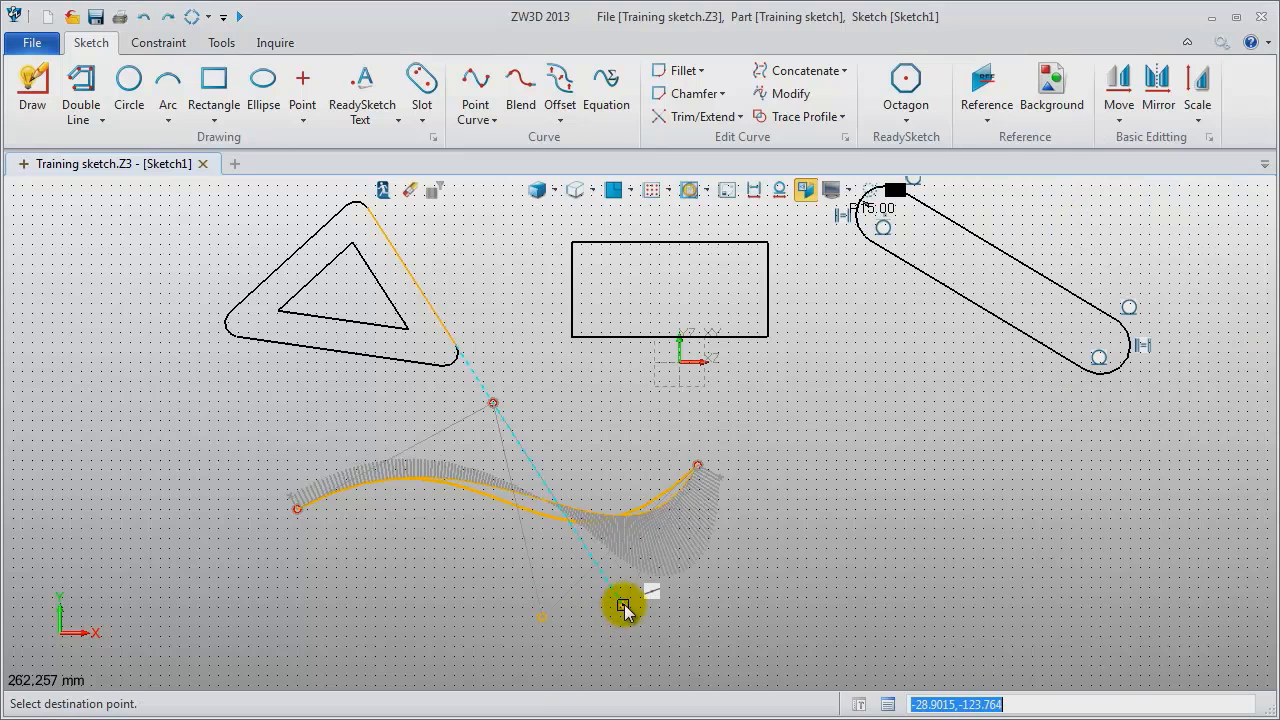
left_click(505, 610)
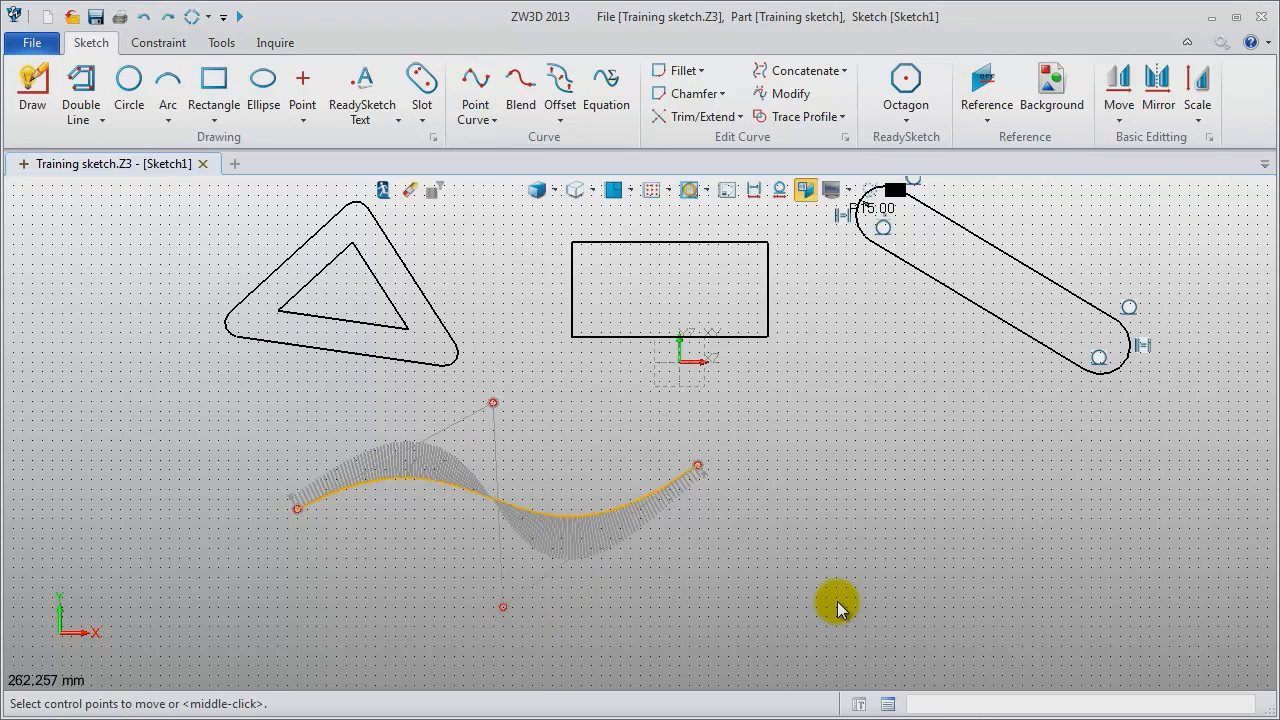
middle_click(834, 602)
middle_click(836, 605)
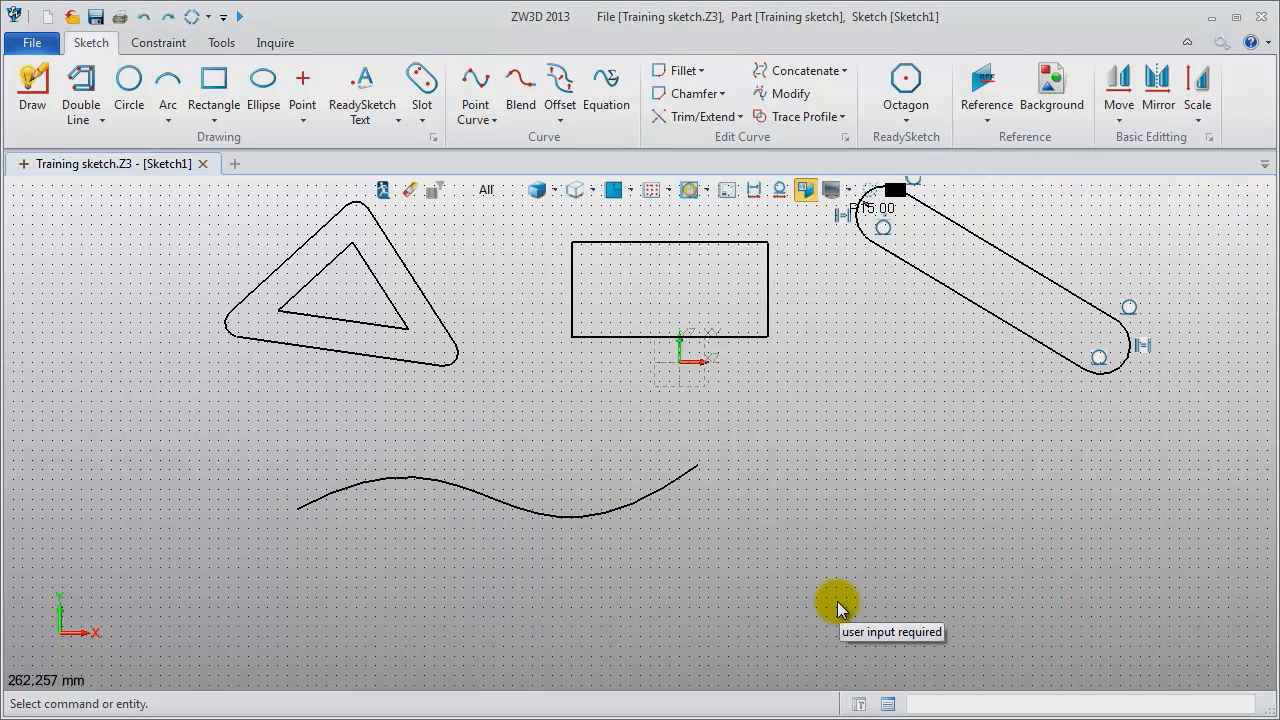
Offset the wave-shaped spline by a distance of 10 in both directions.
mouse_move(829, 606)
middle_mouse_down()
mouse_move(766, 606)
mouse_move(748, 623)
middle_mouse_up()
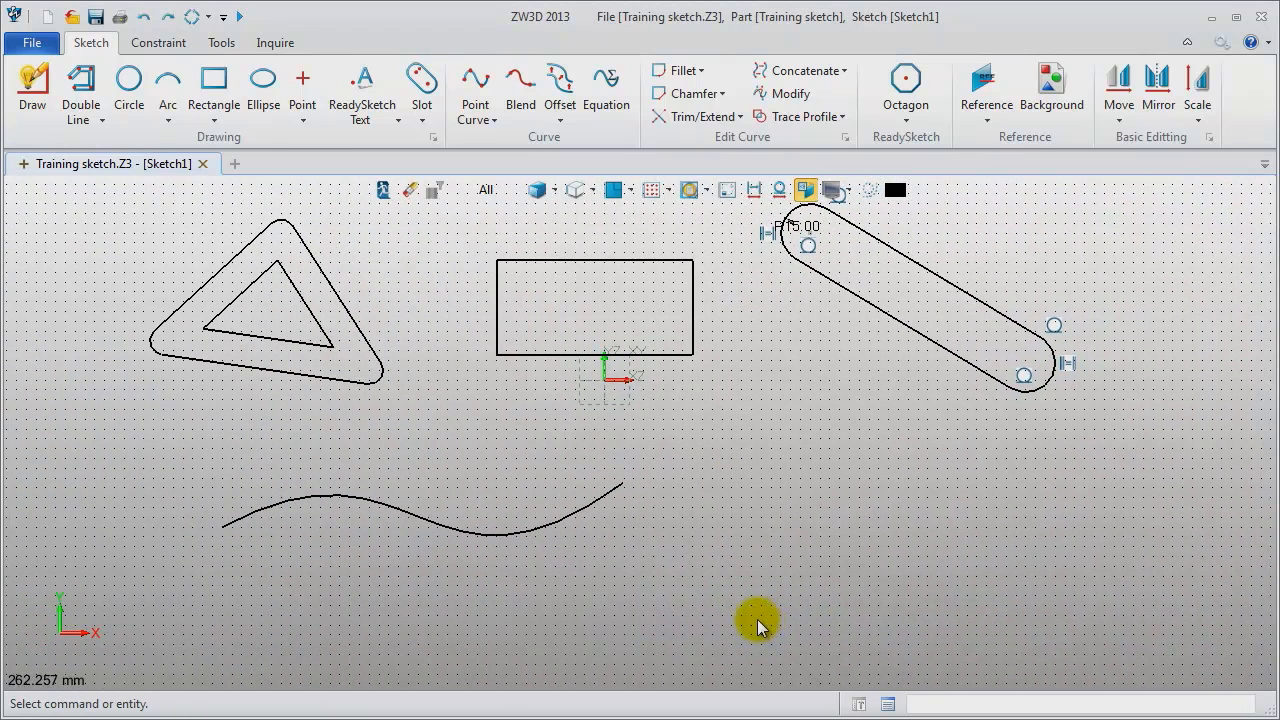
left_click(550, 98)
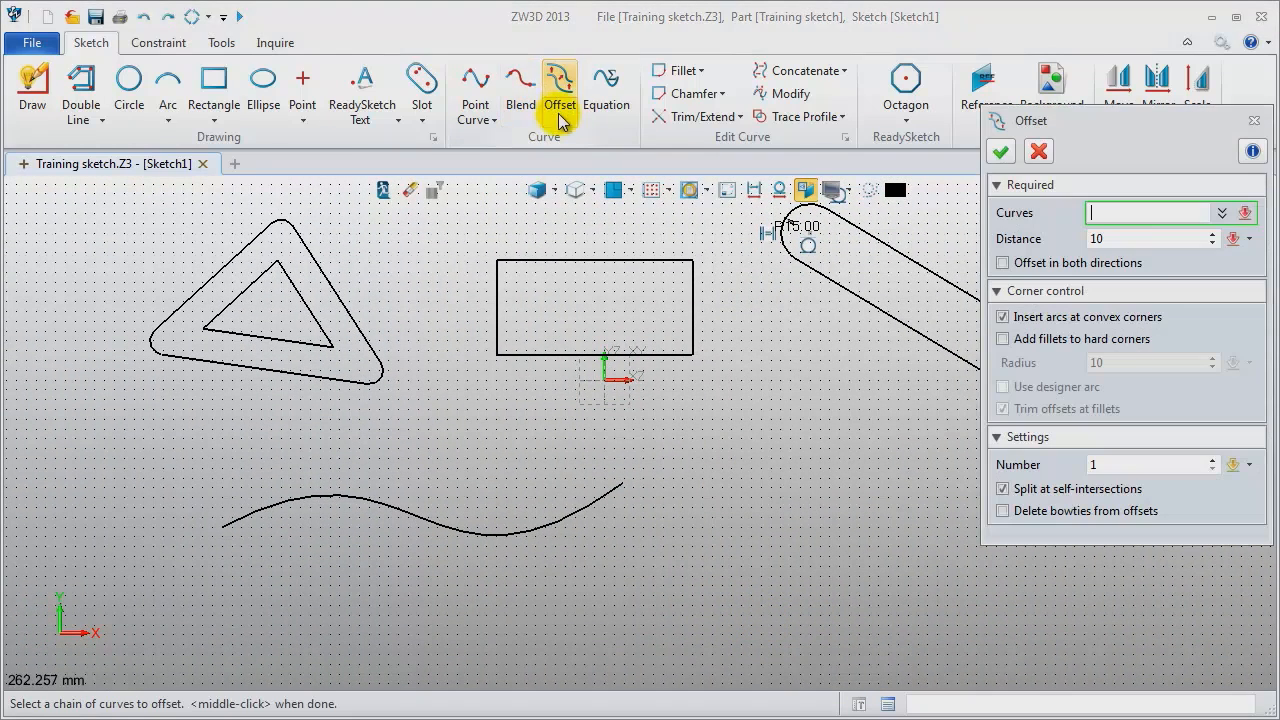
left_click(540, 531)
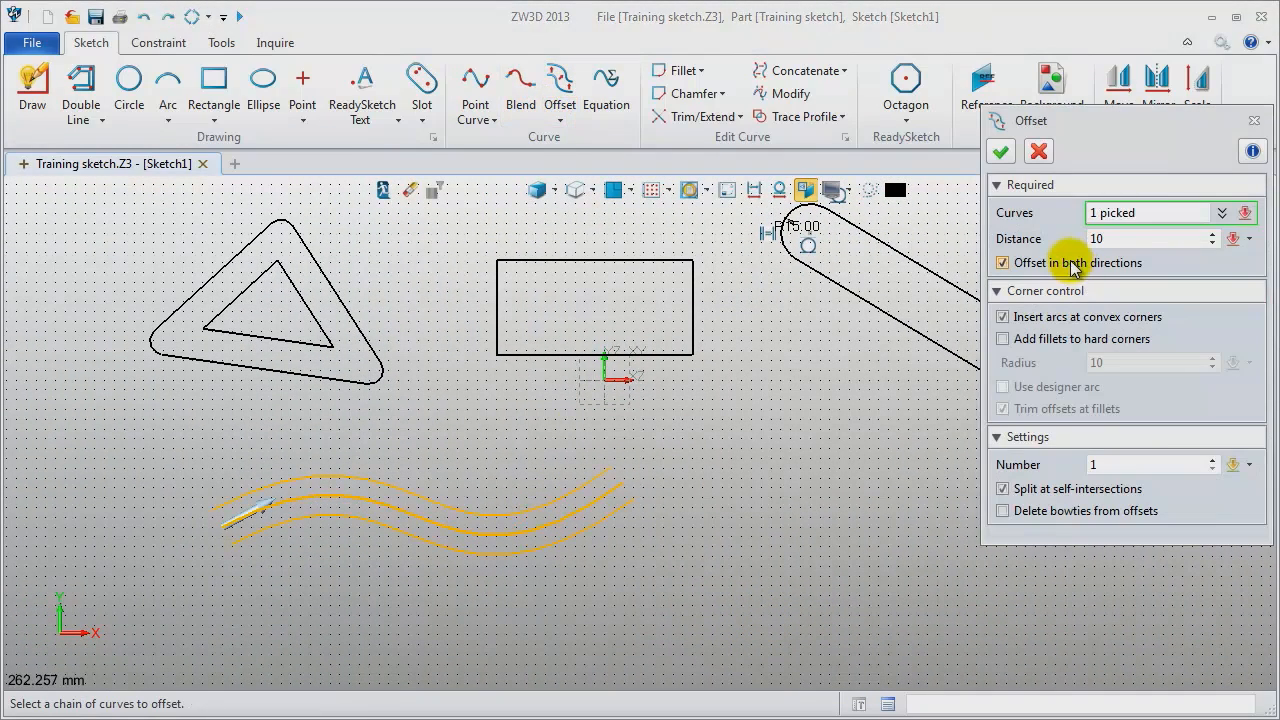
middle_click(775, 570)
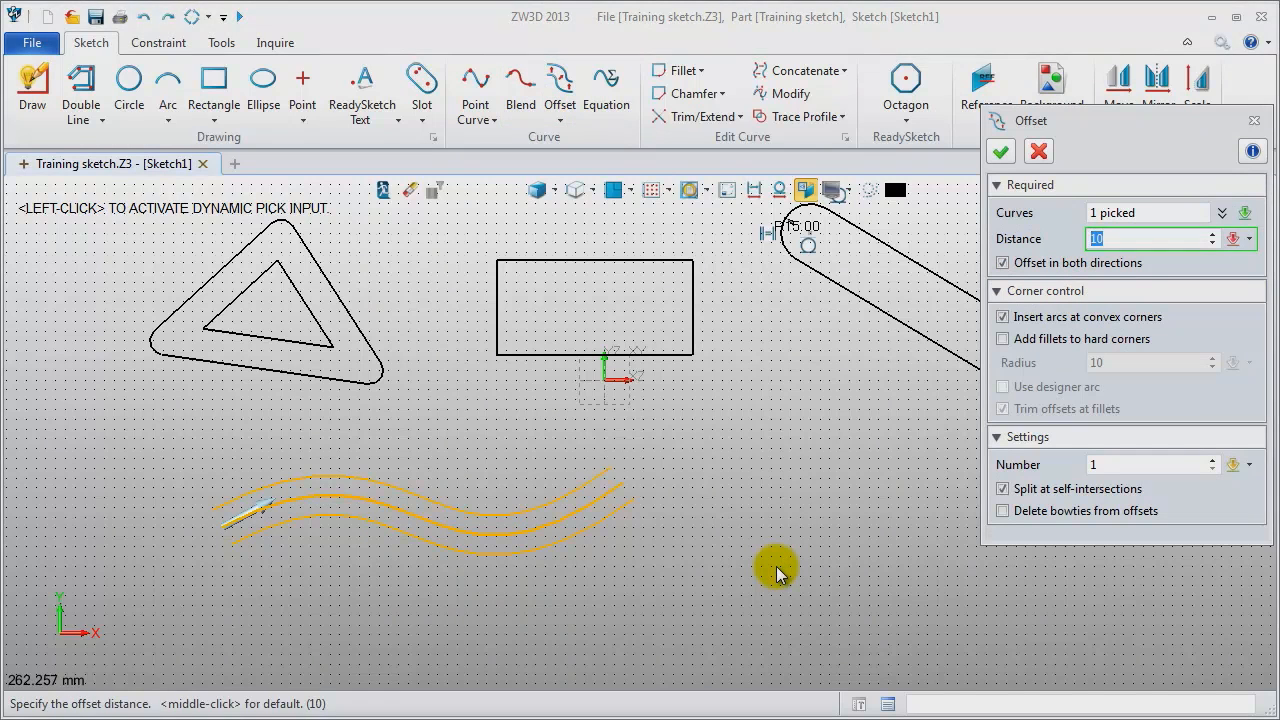
middle_click(777, 572)
middle_click(774, 566)
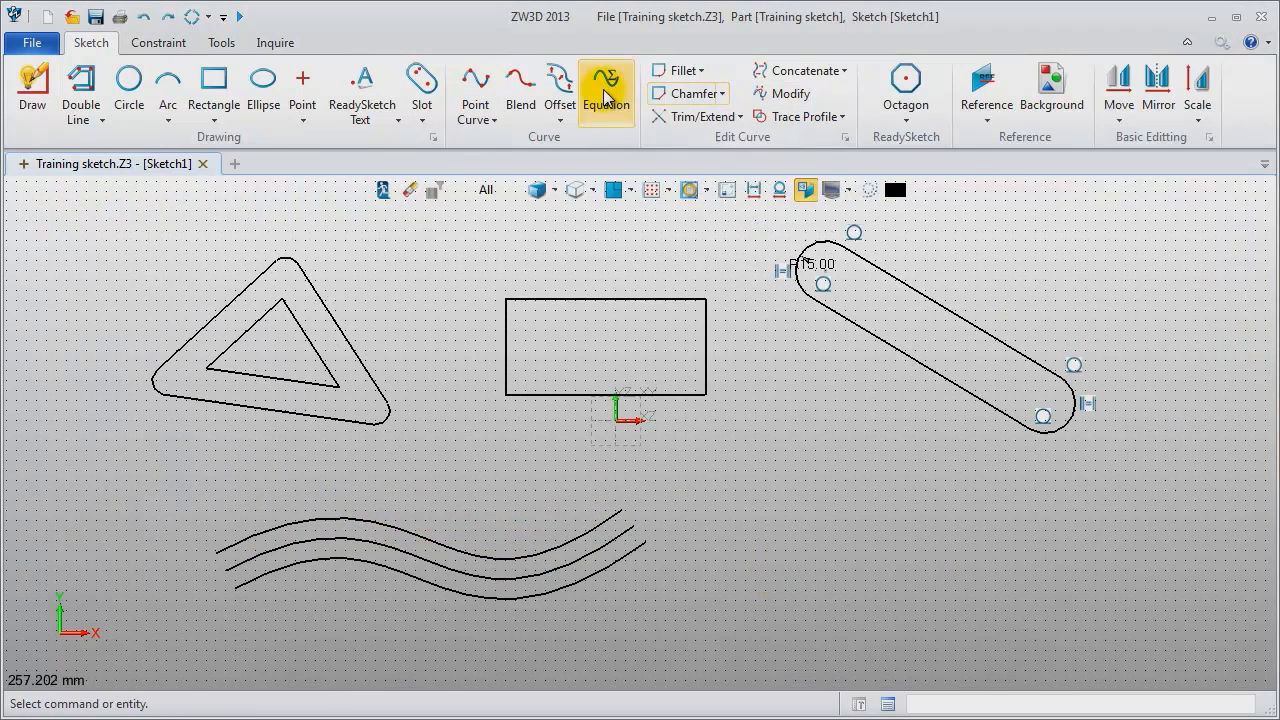
Preview several predefined equation curves and insert the Helical curve 2 spiral below the slanted slot.
left_click(604, 80)
left_click_drag(714, 96, 335, 159)
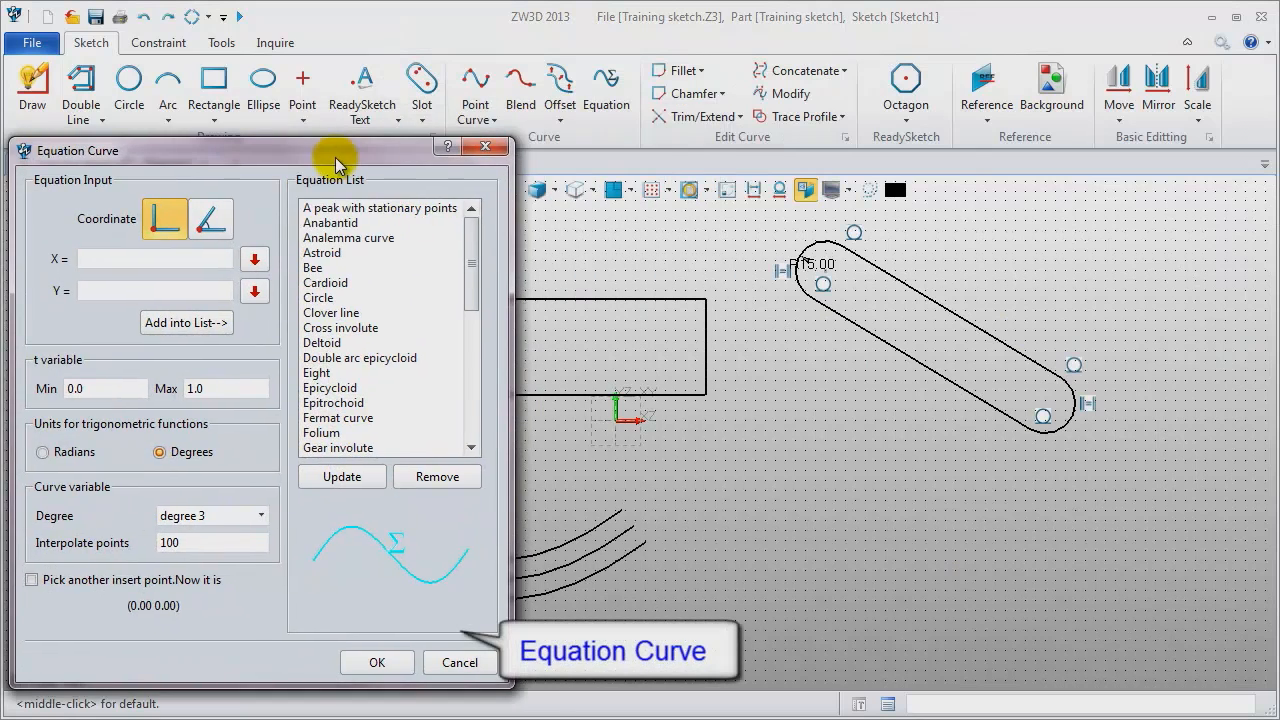
left_click(340, 224)
left_click(322, 253)
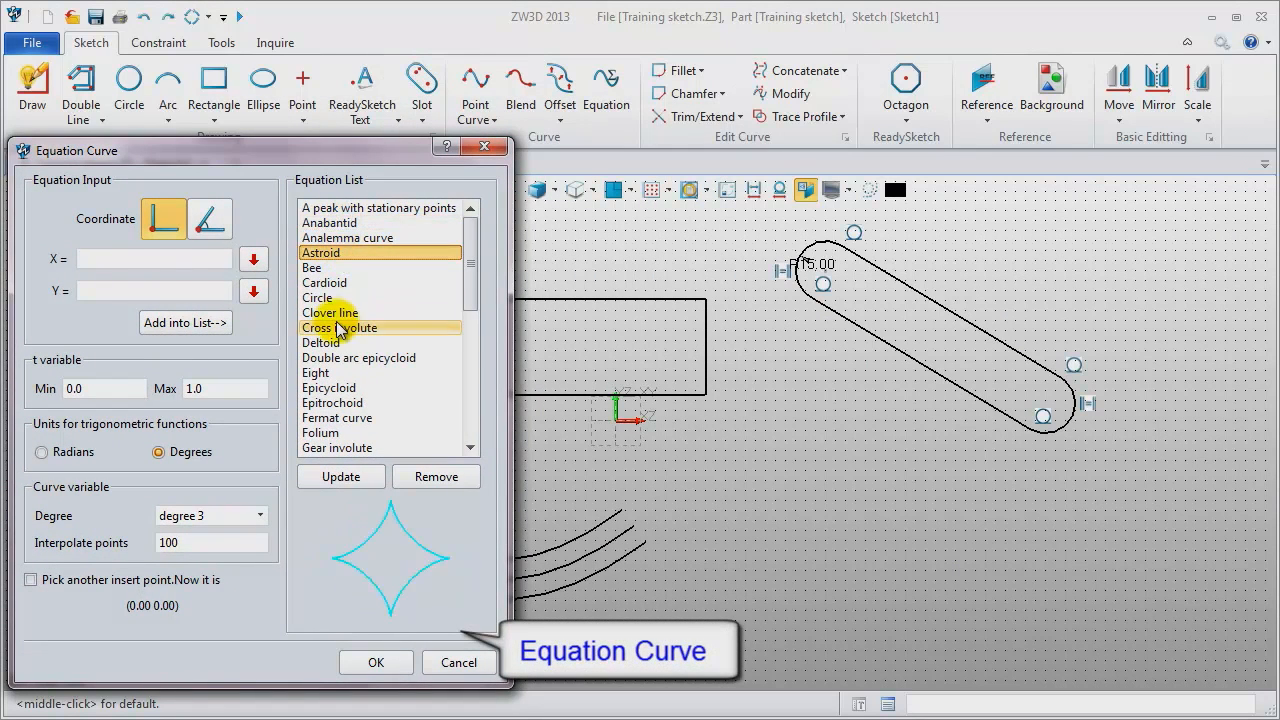
left_click(325, 283)
left_click(328, 314)
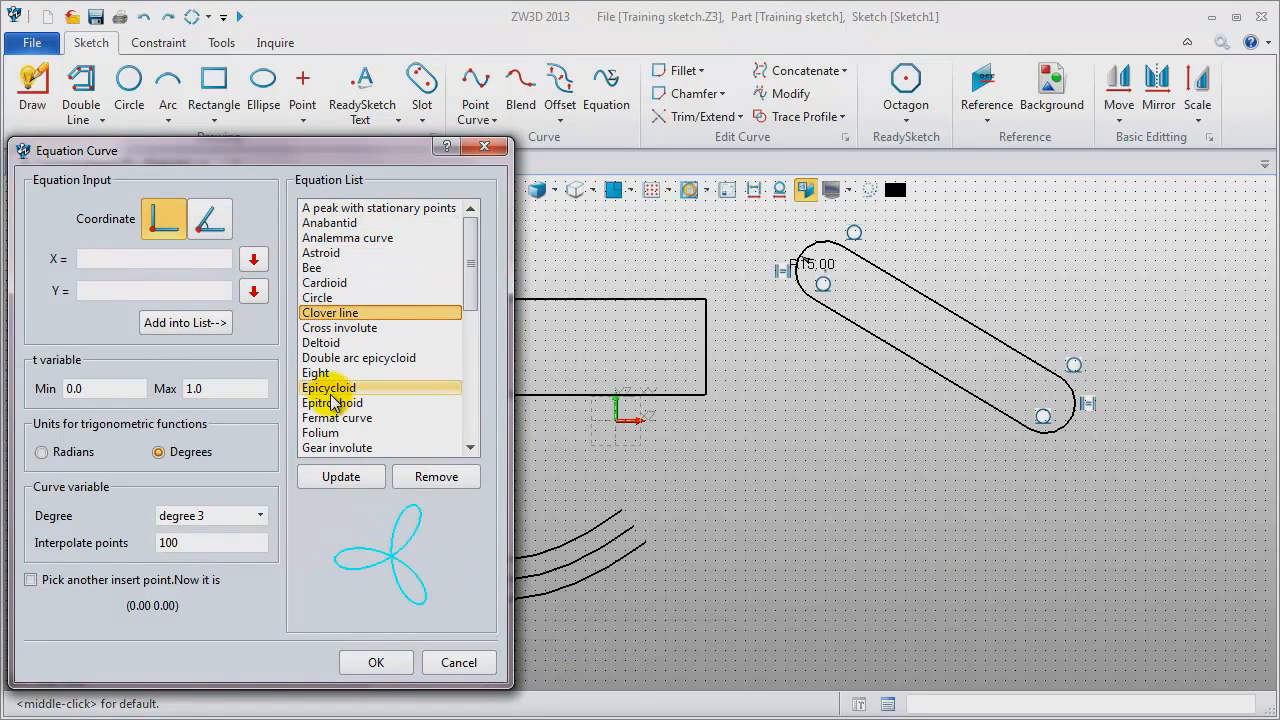
left_click(330, 389)
scroll(335, 405, "down", 1)
left_click(340, 418)
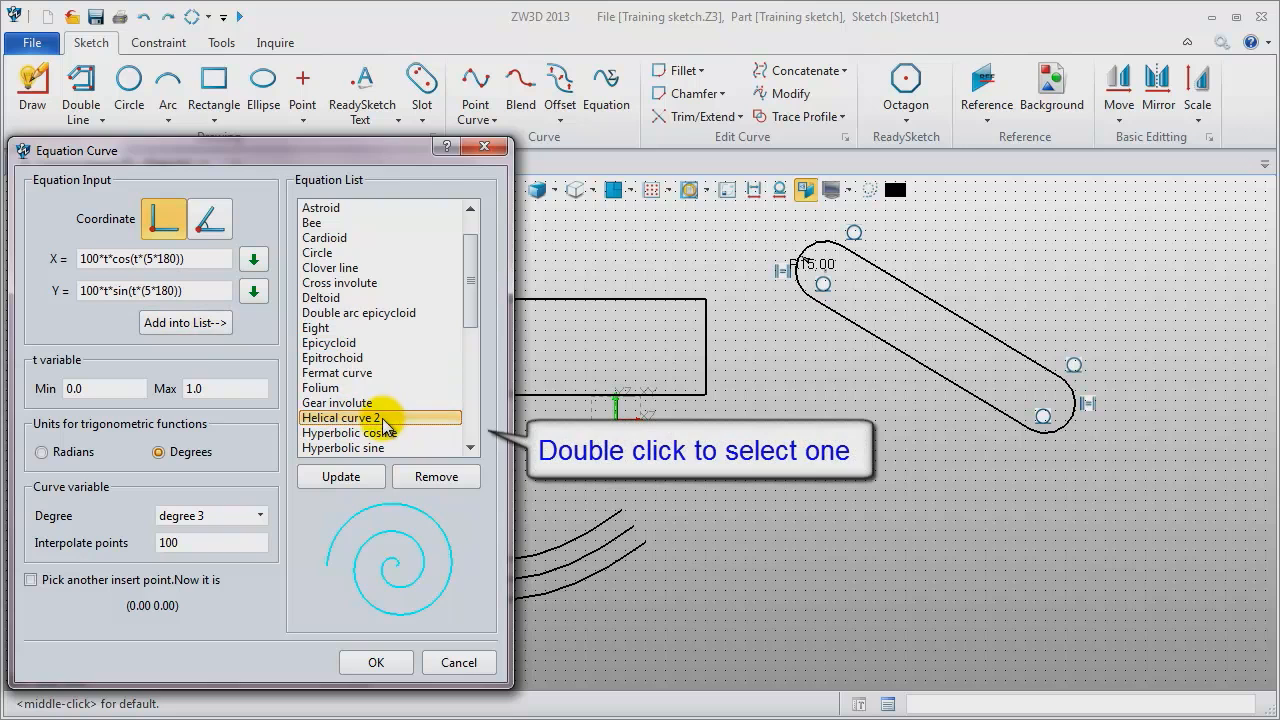
left_click(373, 662)
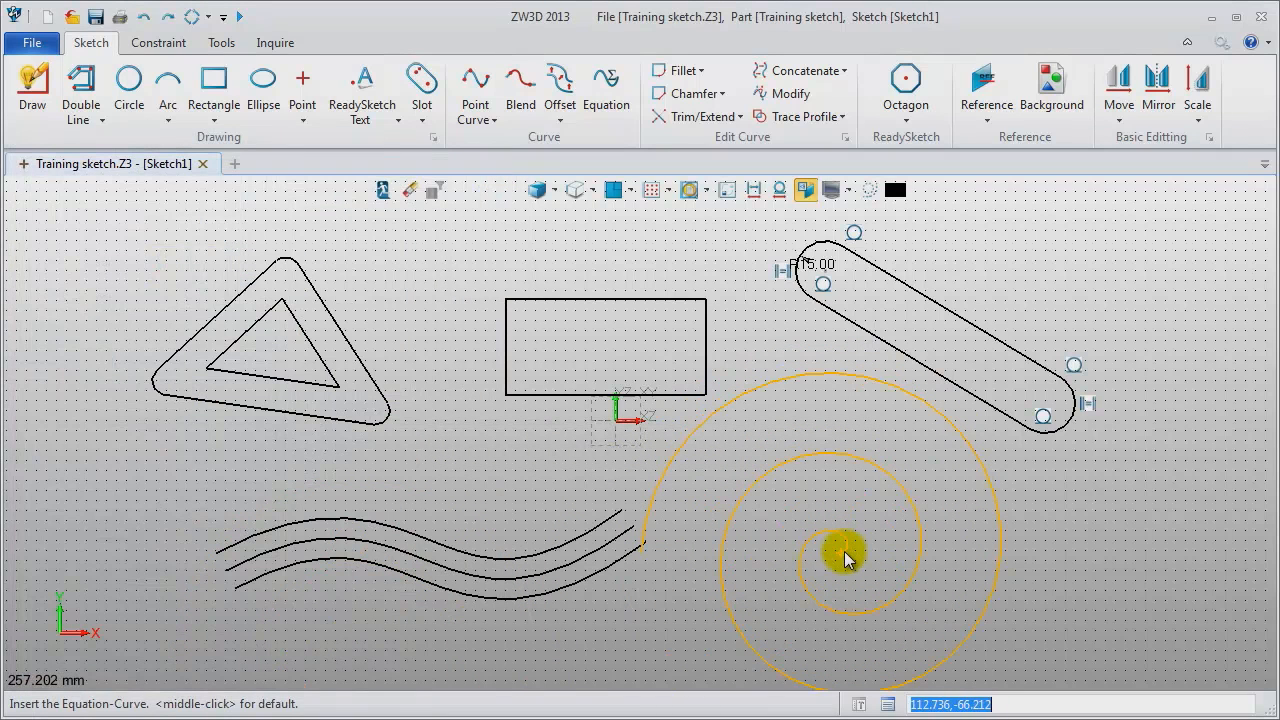
left_click(873, 555)
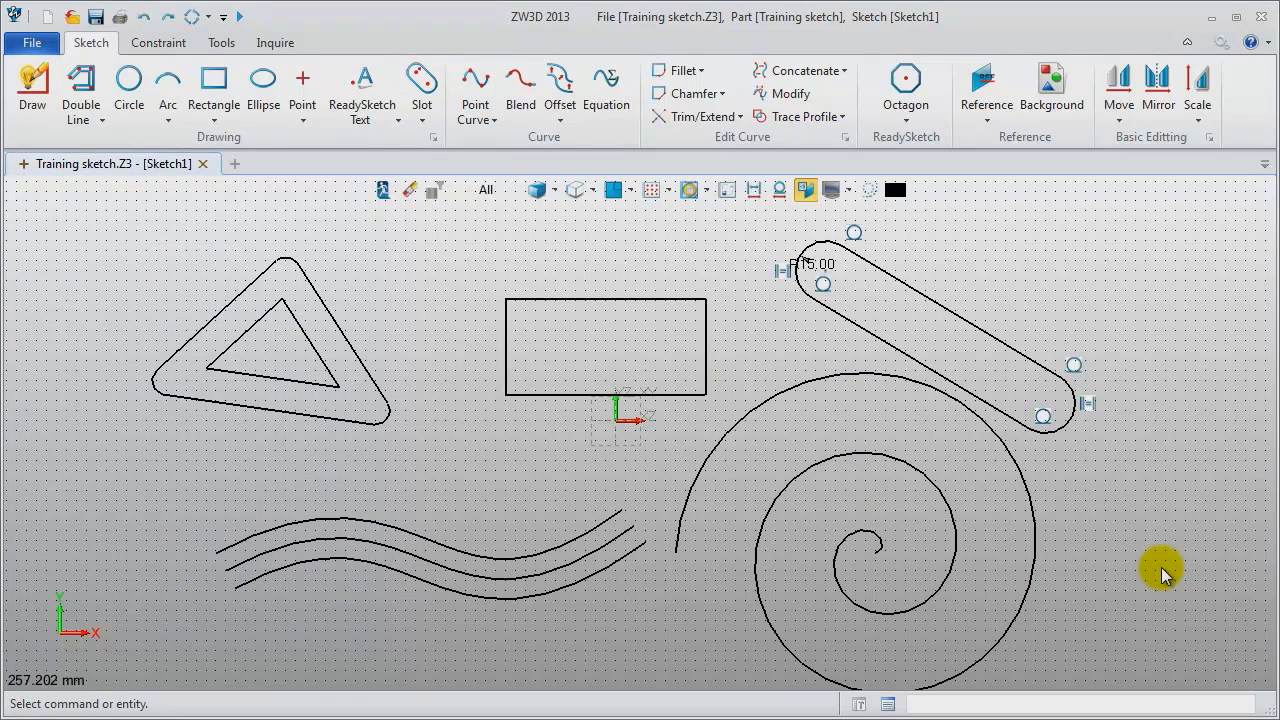
Create a new standalone sketch named Quick Draw in the training file.
scroll(1161, 566, "down", 1)
mouse_move(1160, 569)
middle_mouse_down()
mouse_move(1120, 546)
mouse_move(1000, 522)
middle_mouse_up()
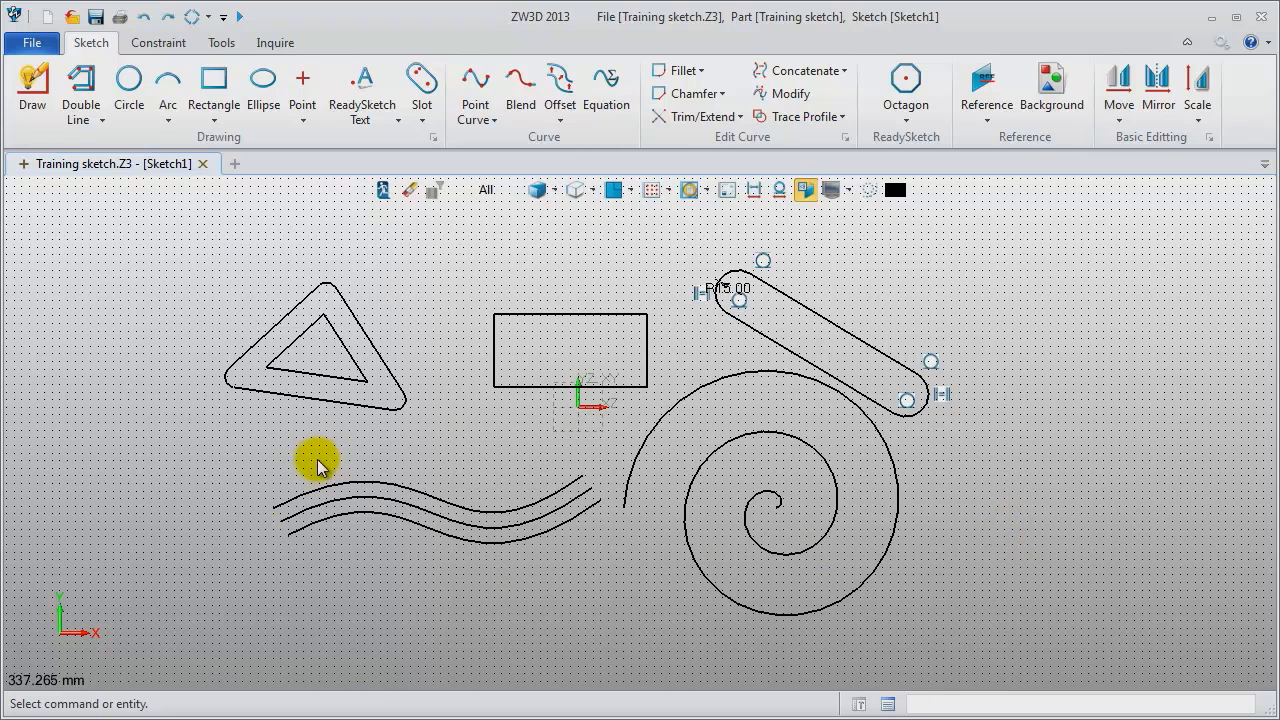
left_click(24, 168)
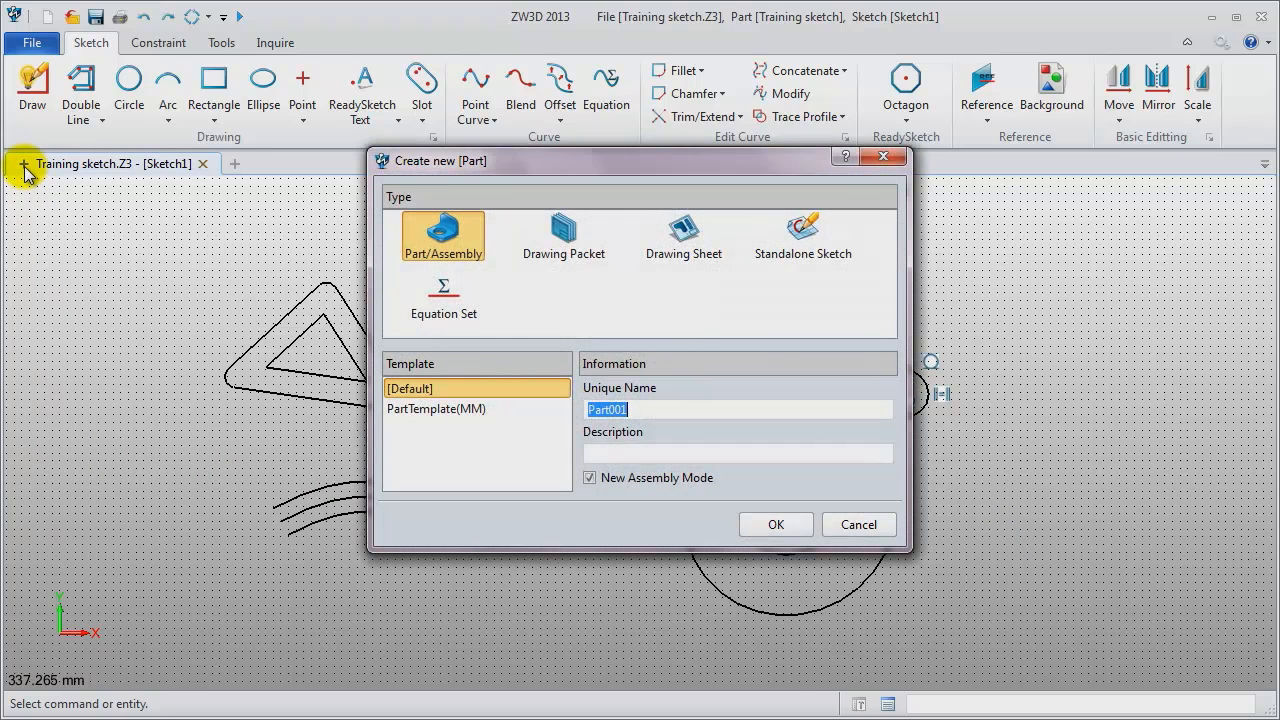
left_click(803, 235)
key("BackSpace")
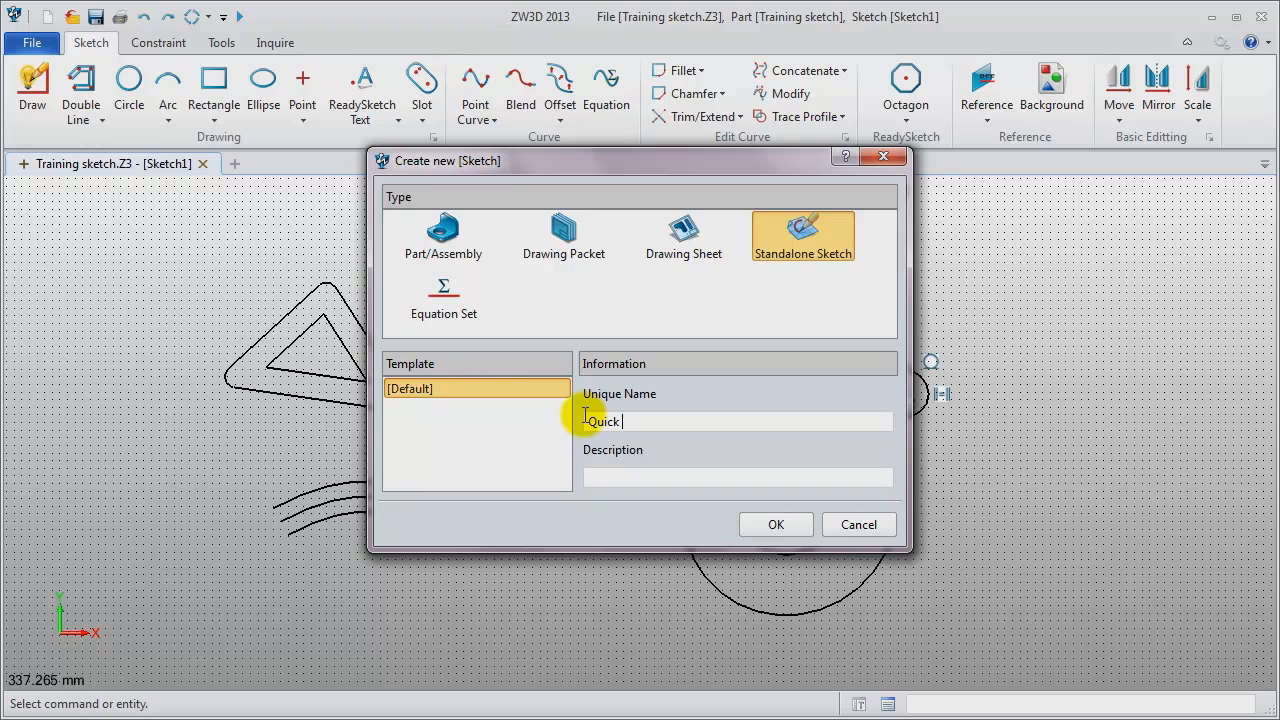
type("Quick Draw")
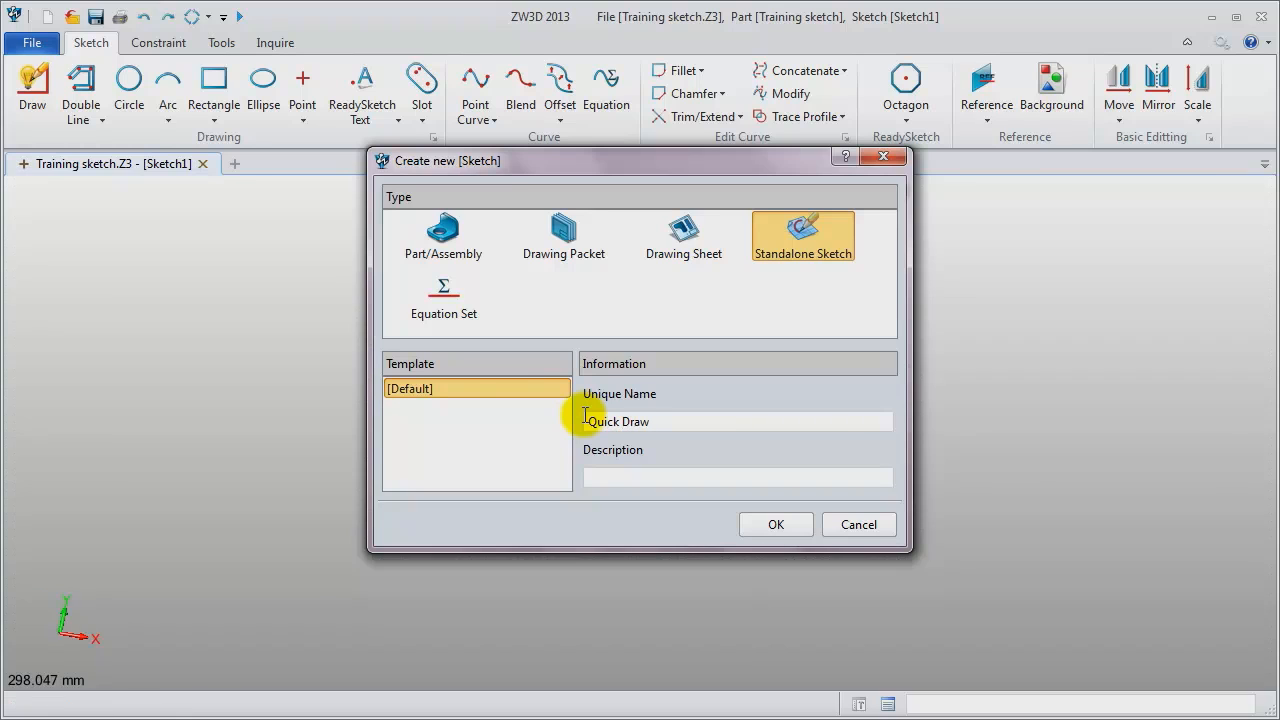
key("Return")
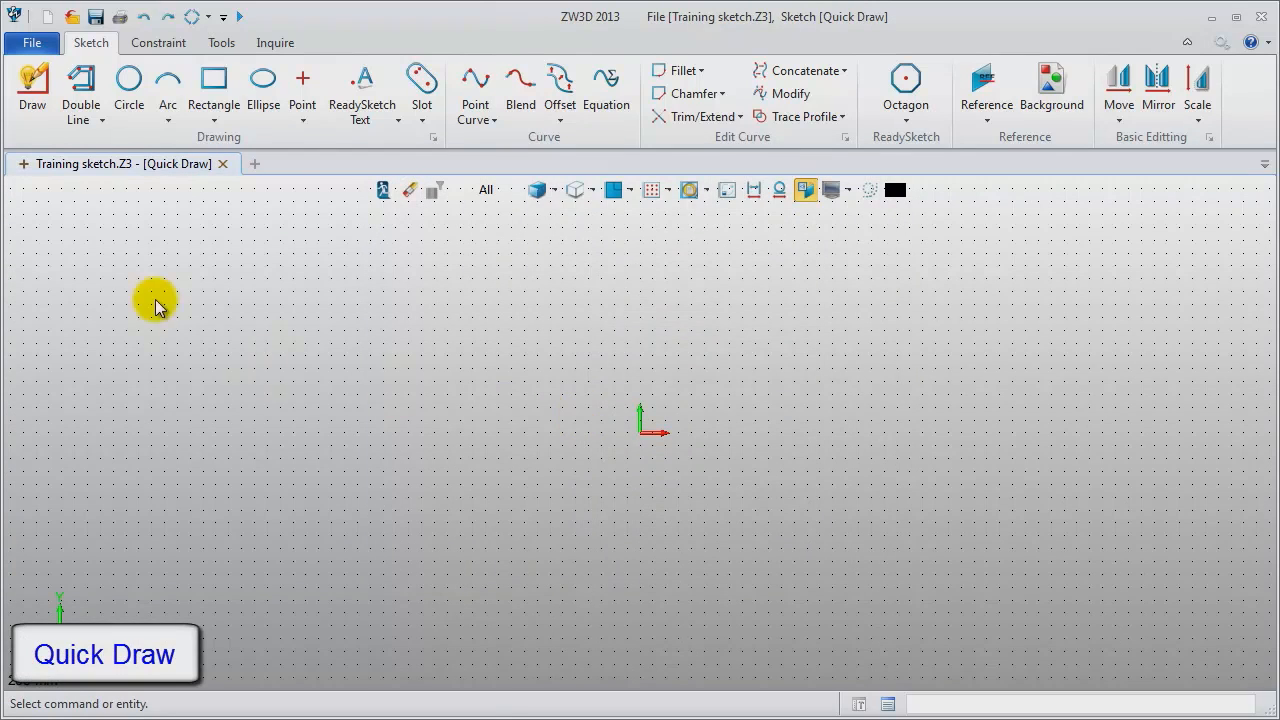
Draw a closed triangle of connected lines with the Draw tool, its horizontal base starting at -210,40.
left_click(99, 331)
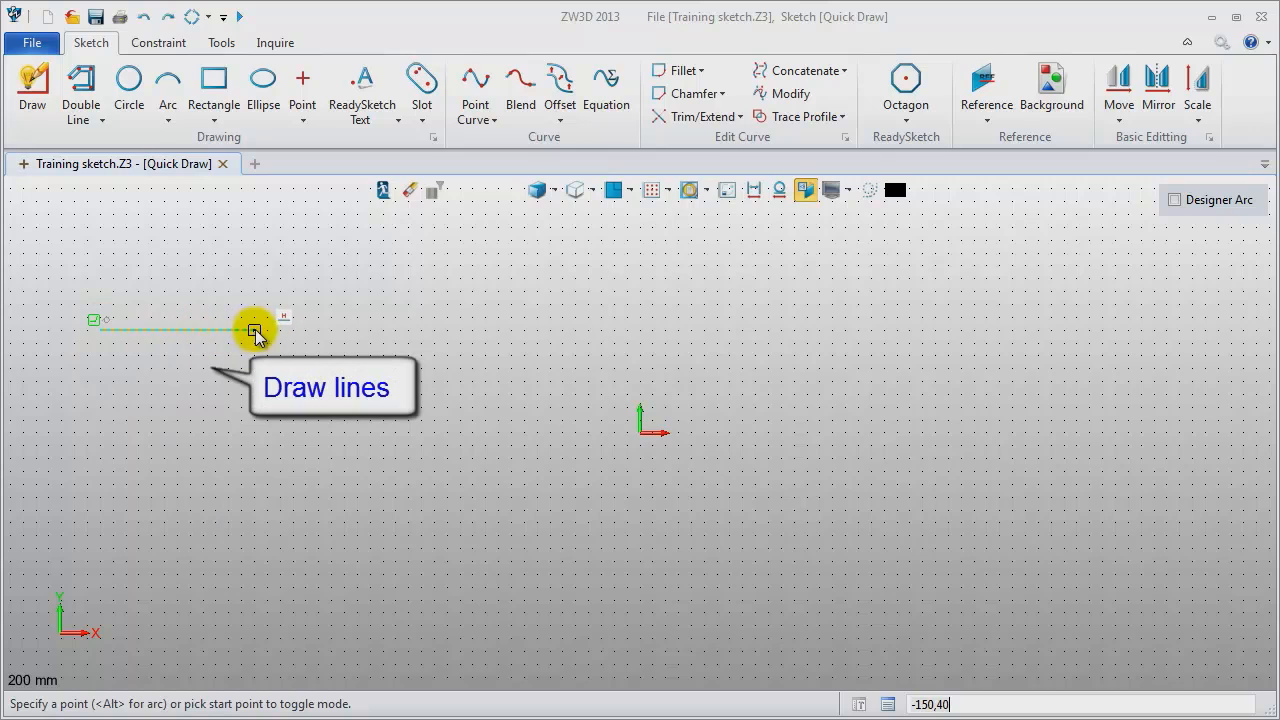
left_click(283, 329)
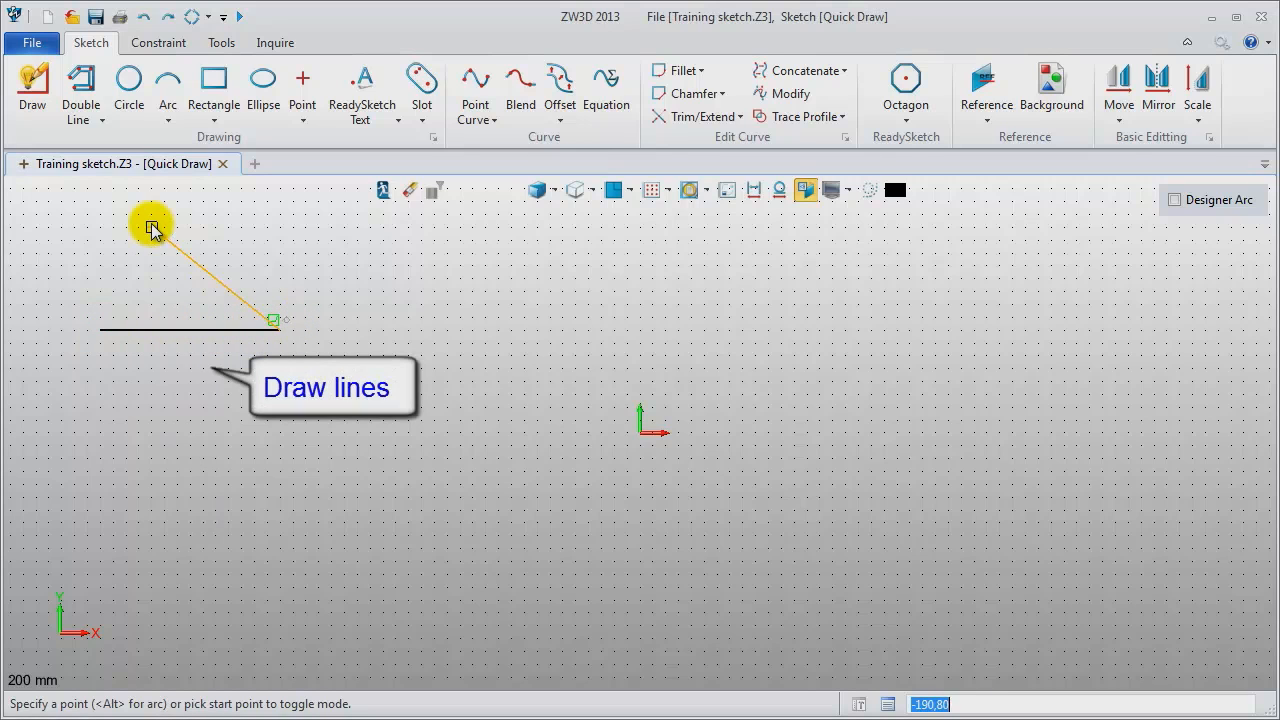
left_click(151, 214)
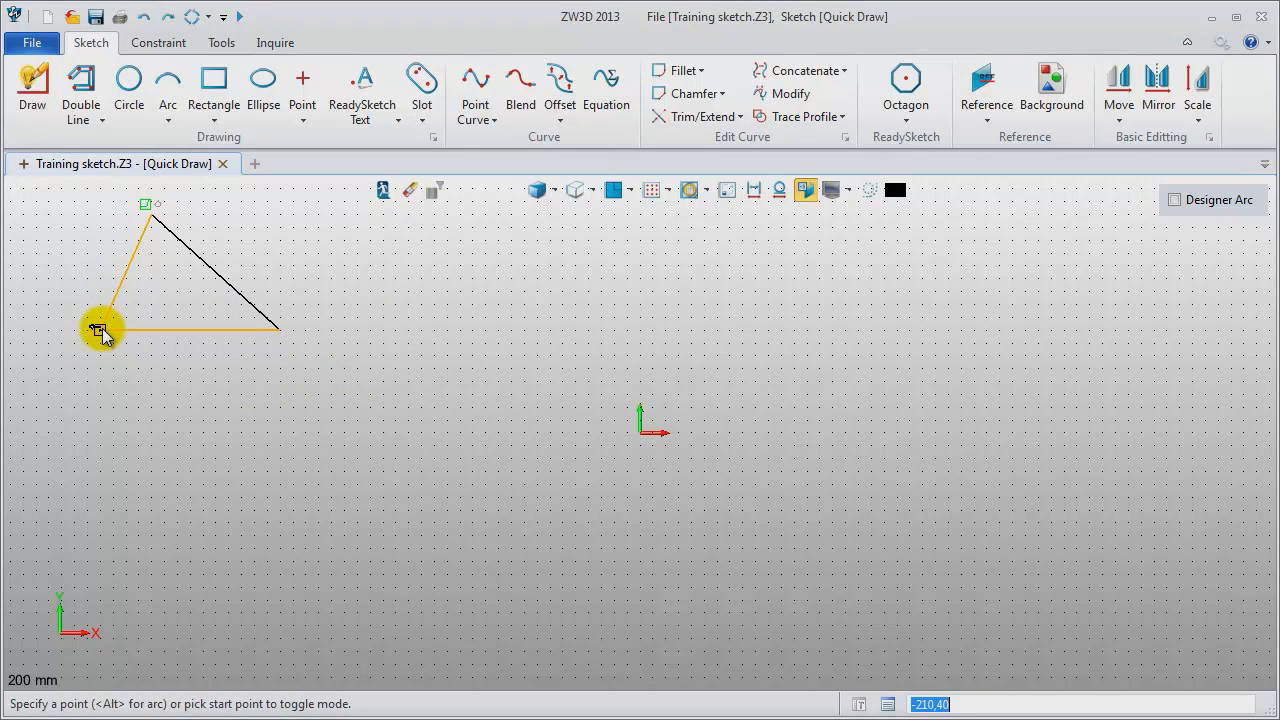
left_click(100, 330)
Use Draw to sketch a horizontal line right of the triangle, continued by two tangent arcs, the first ending at about 45,68.
left_click(27, 85)
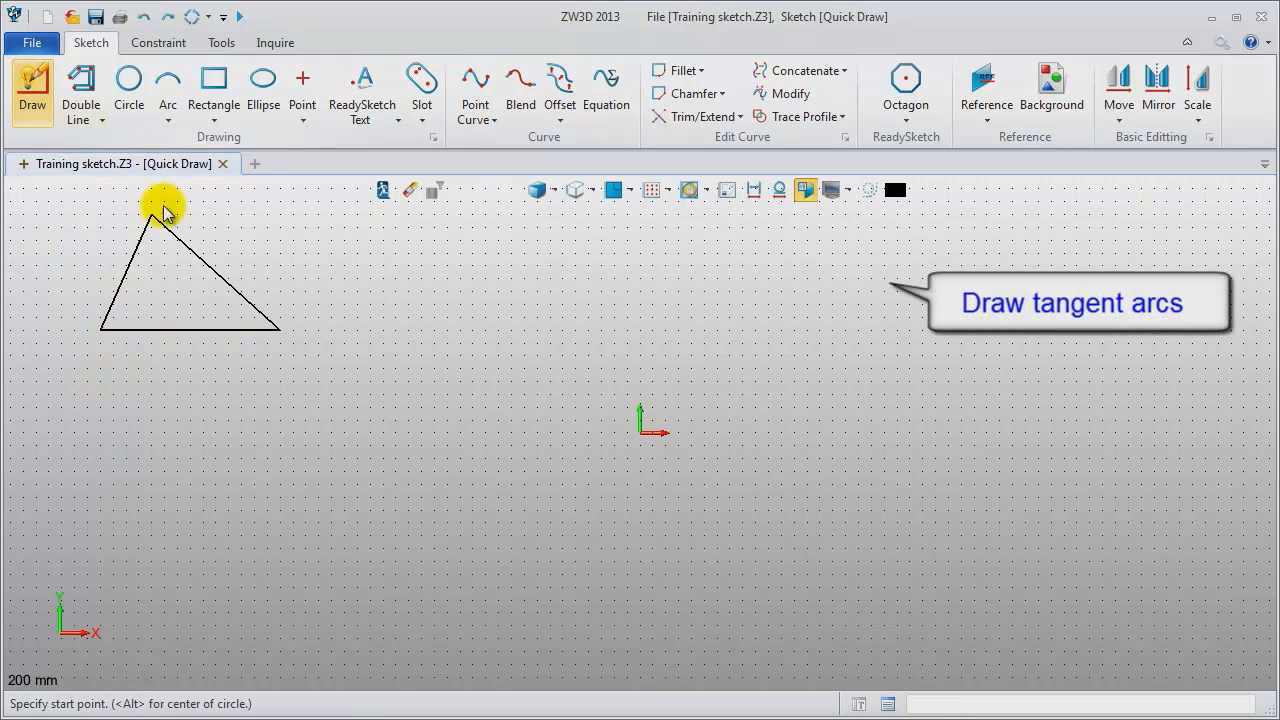
left_click(411, 329)
left_click(590, 330)
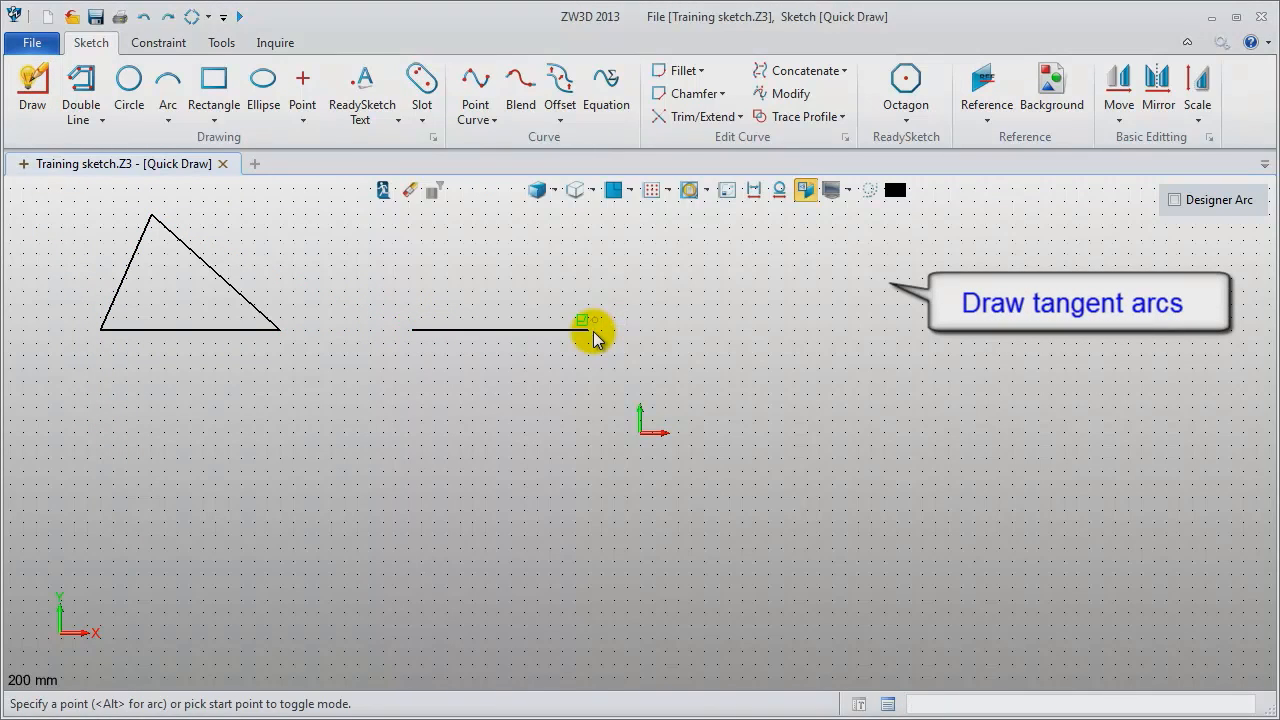
left_click(588, 332)
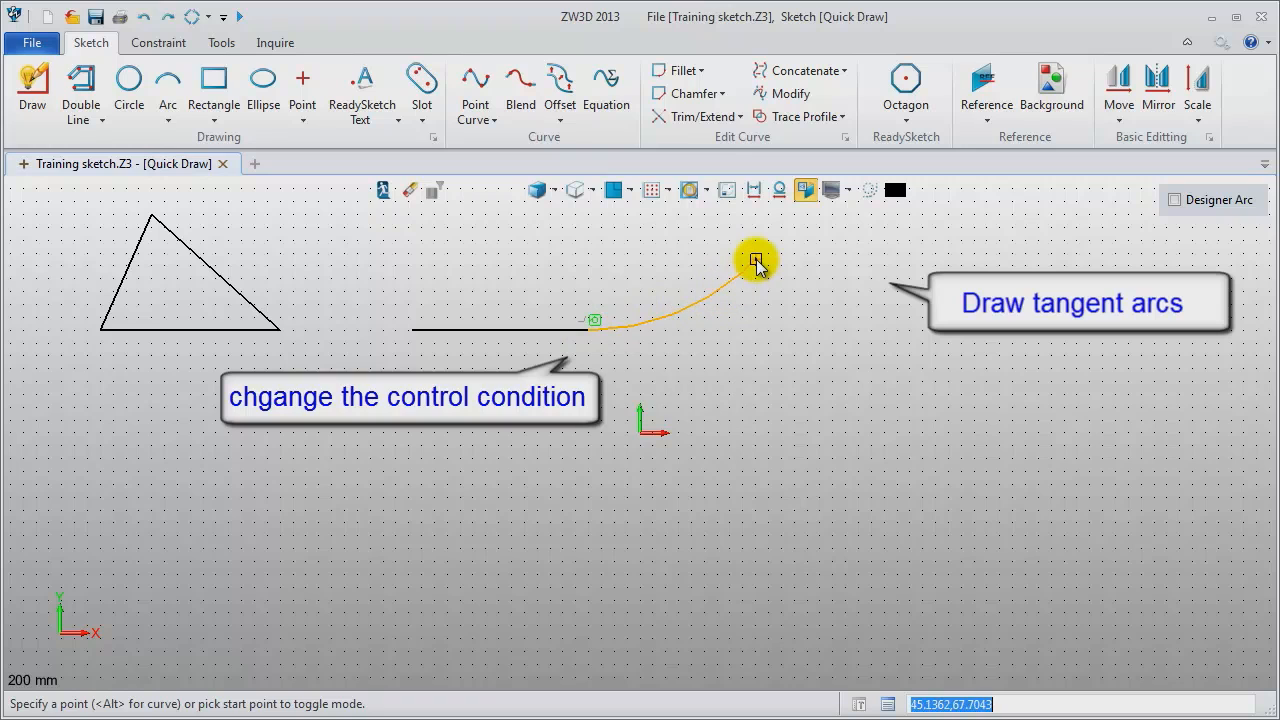
left_click(762, 250)
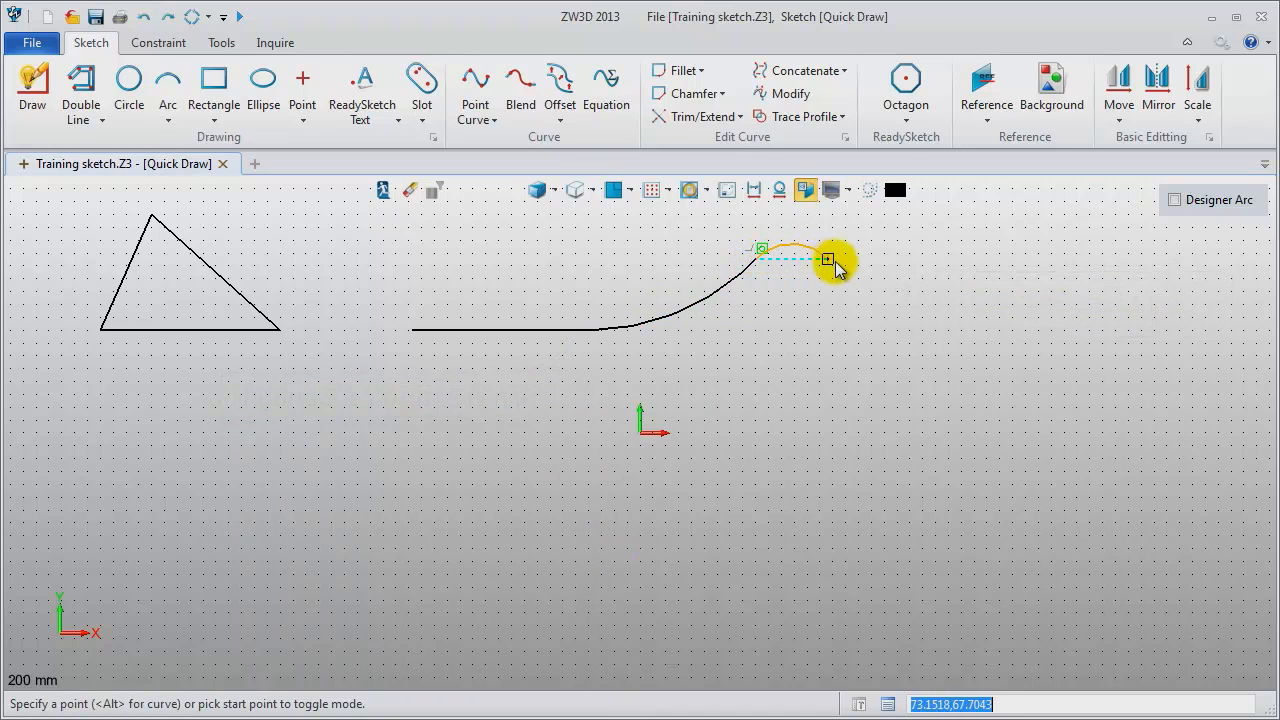
left_click(820, 369)
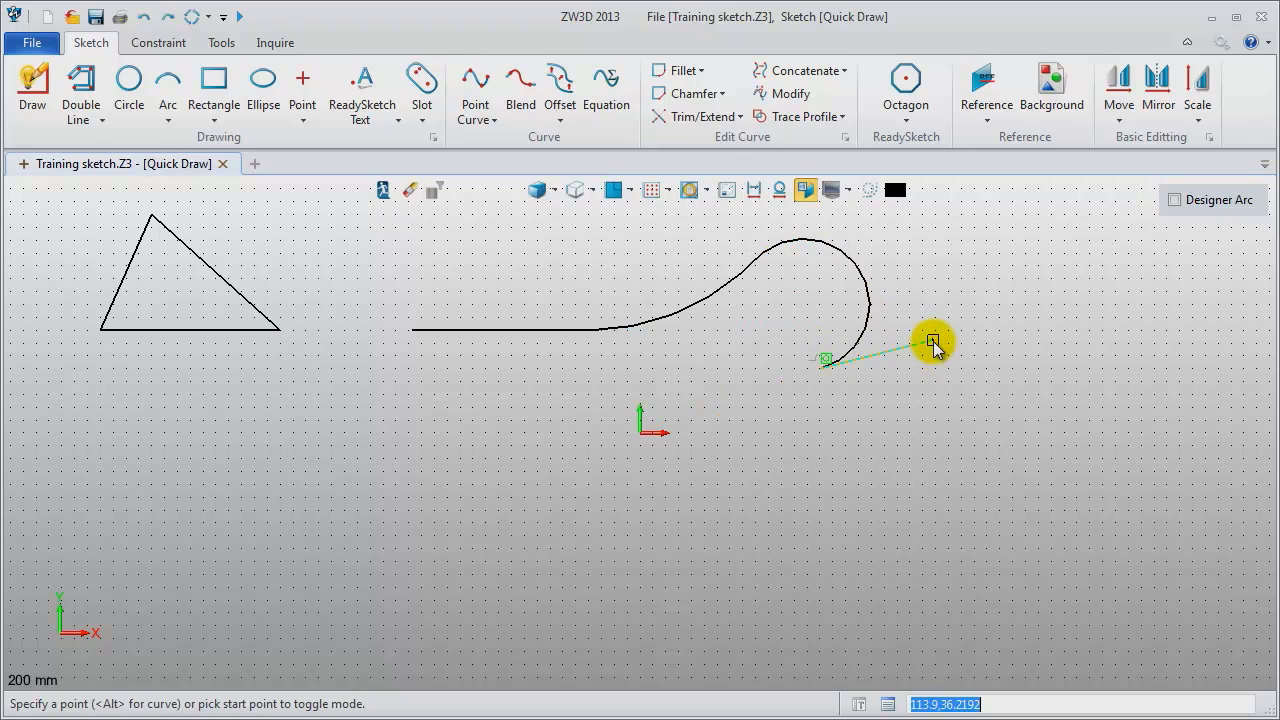
key("Escape")
Draw an upward-bulging three-point arc with the Draw tool, right of the line and tangent arcs and level with the triangle's base.
left_click(32, 98)
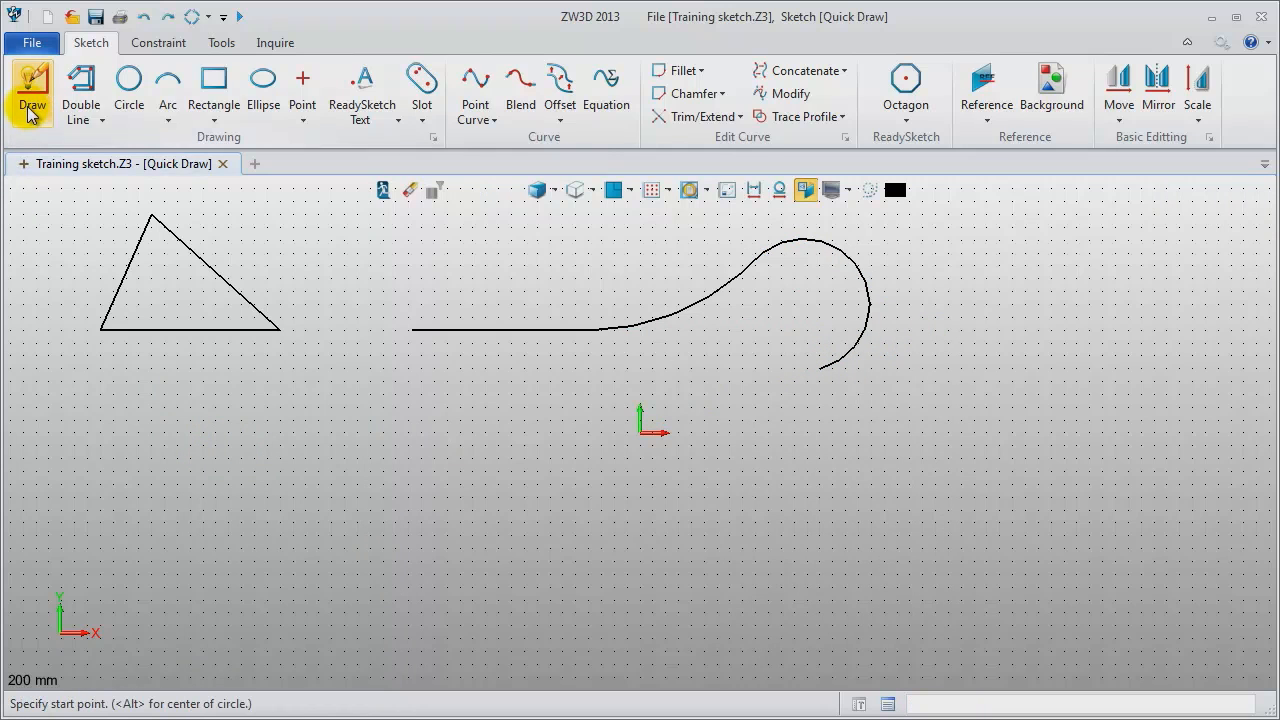
left_click(1019, 331)
key("alt")
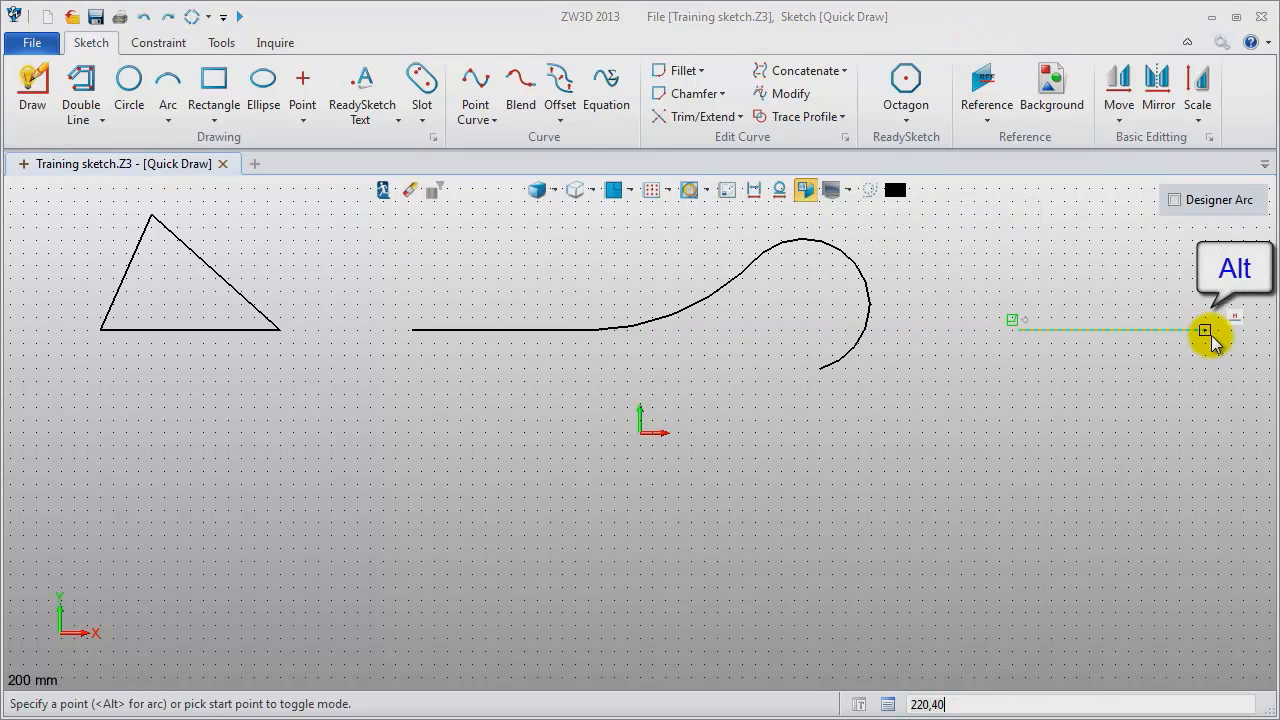
left_click(1230, 331)
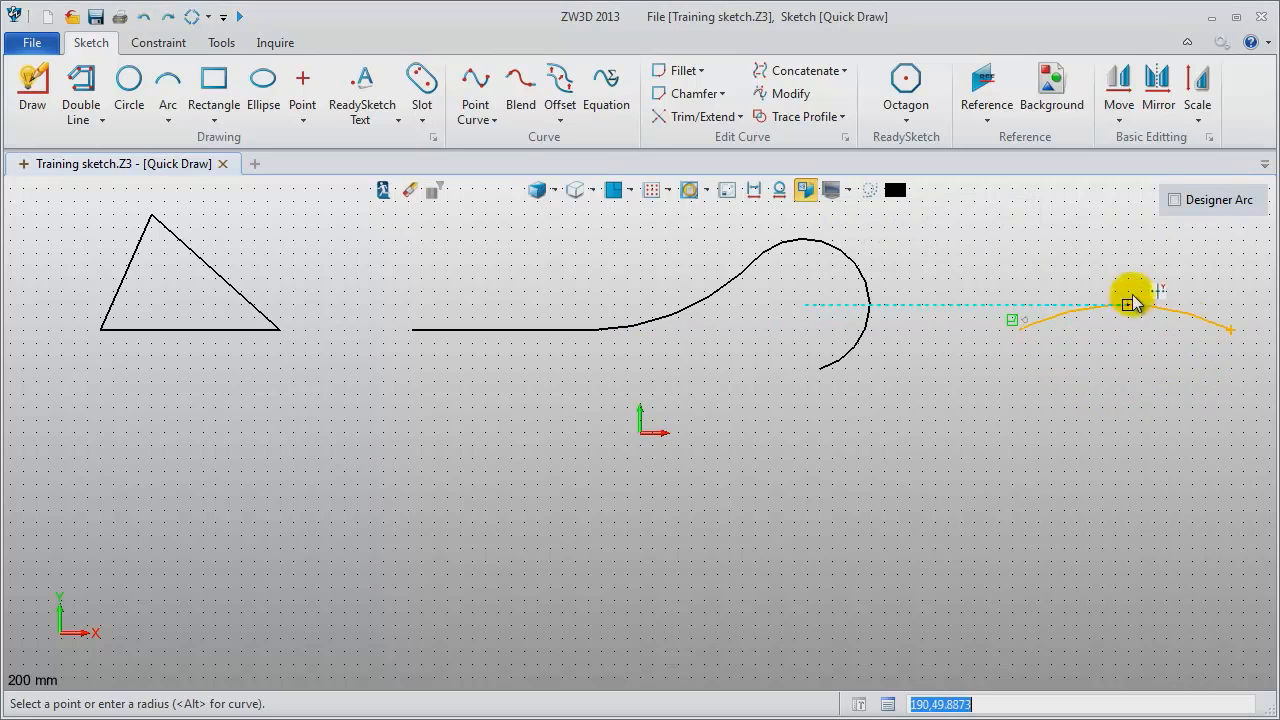
left_click(1125, 260)
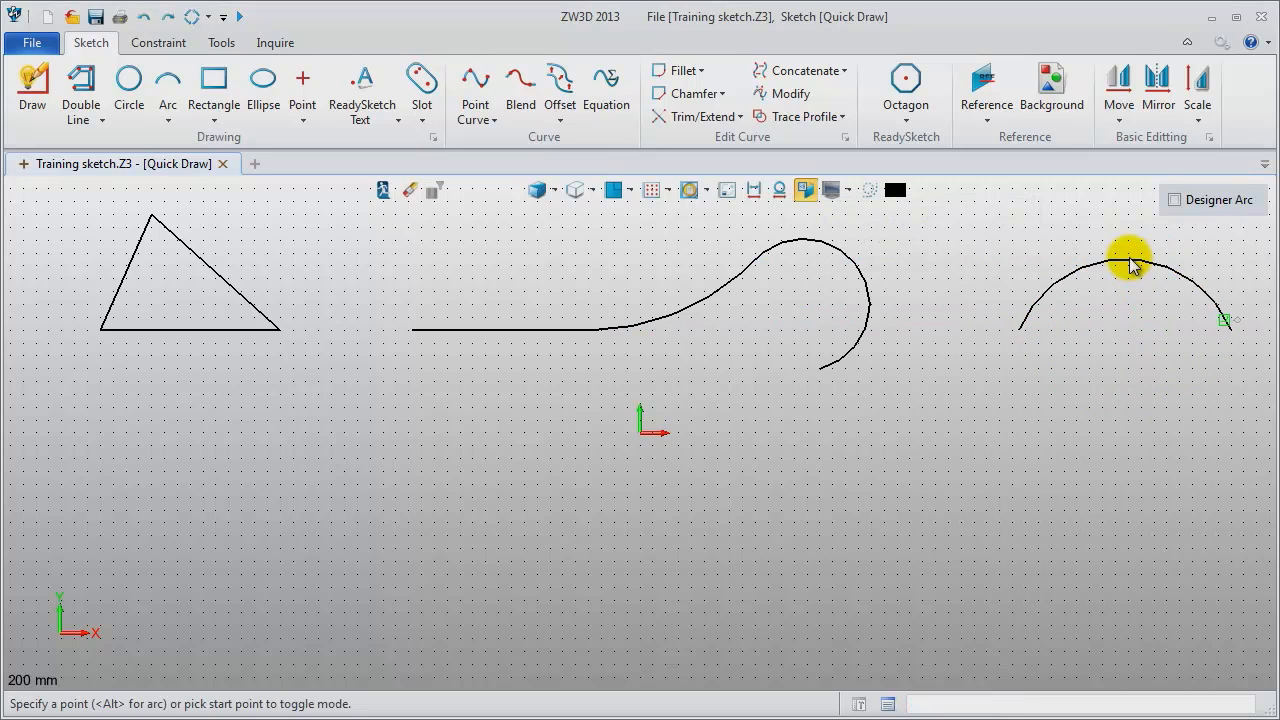
middle_click(1125, 460)
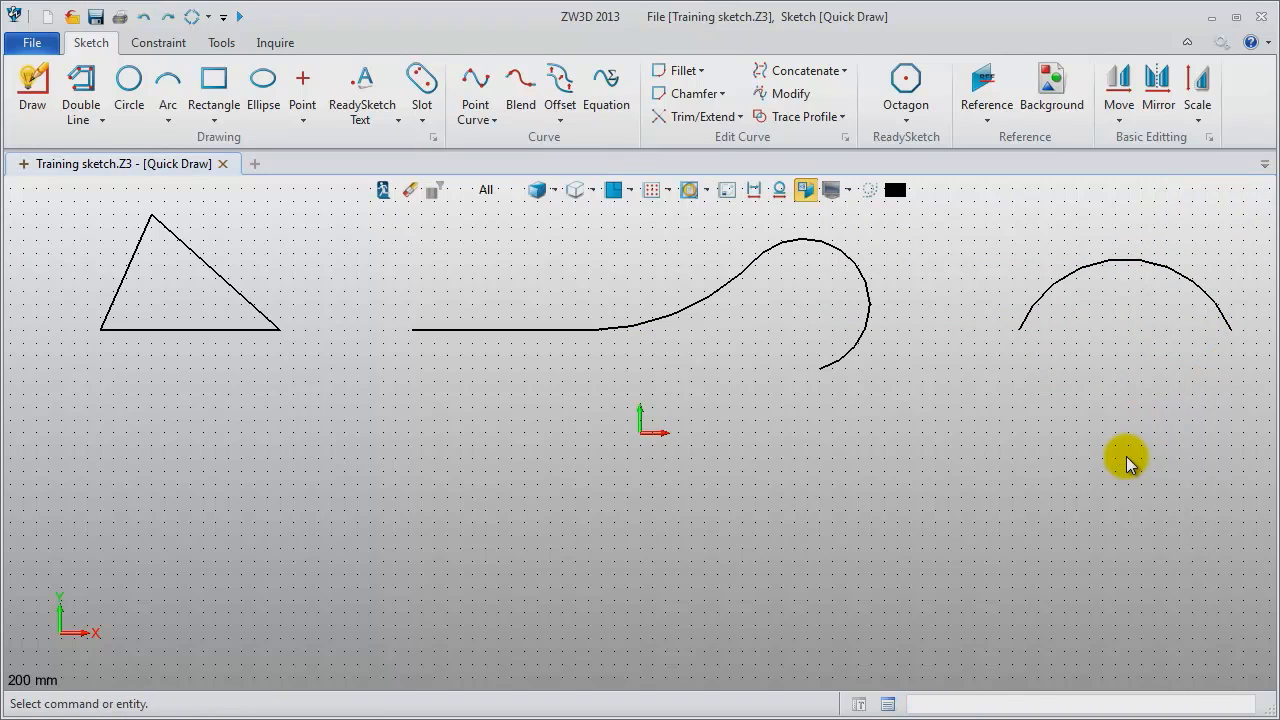
Draw three concentric circles of different sizes below the triangle using the Draw tool's circle-center mode.
left_click(32, 106)
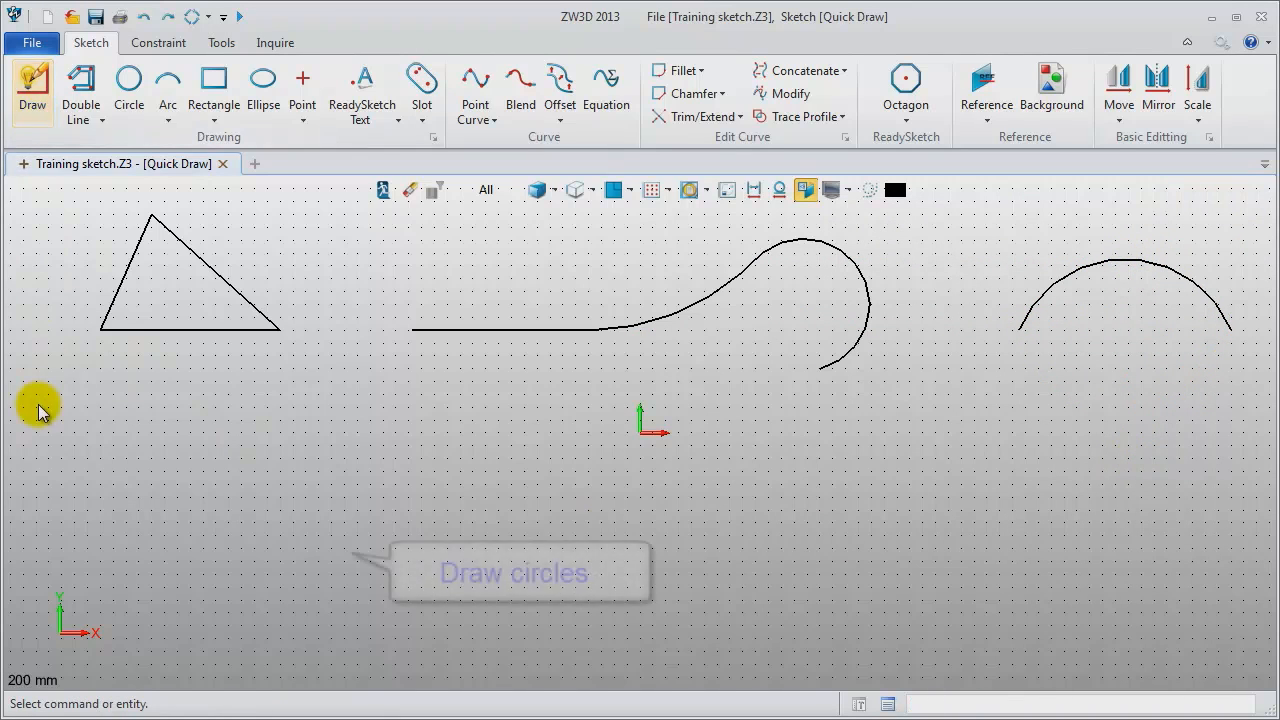
left_click(222, 507, "alt")
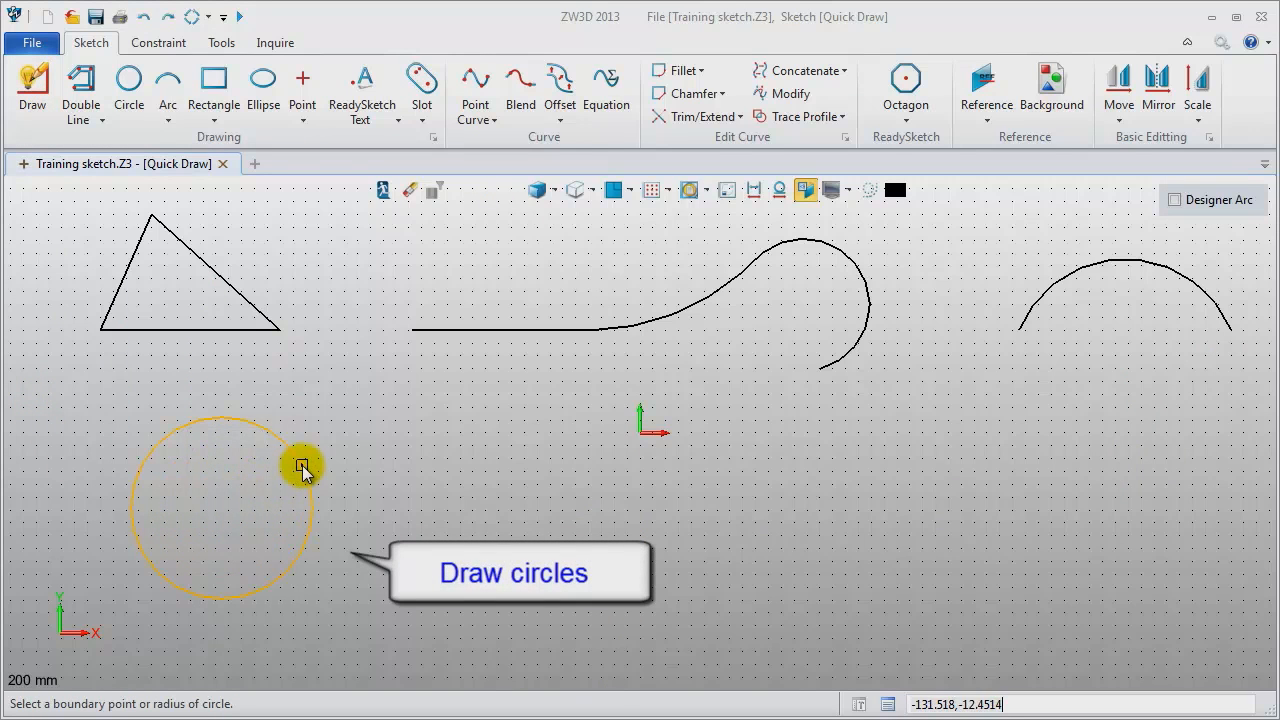
left_click(300, 466)
left_click(343, 459)
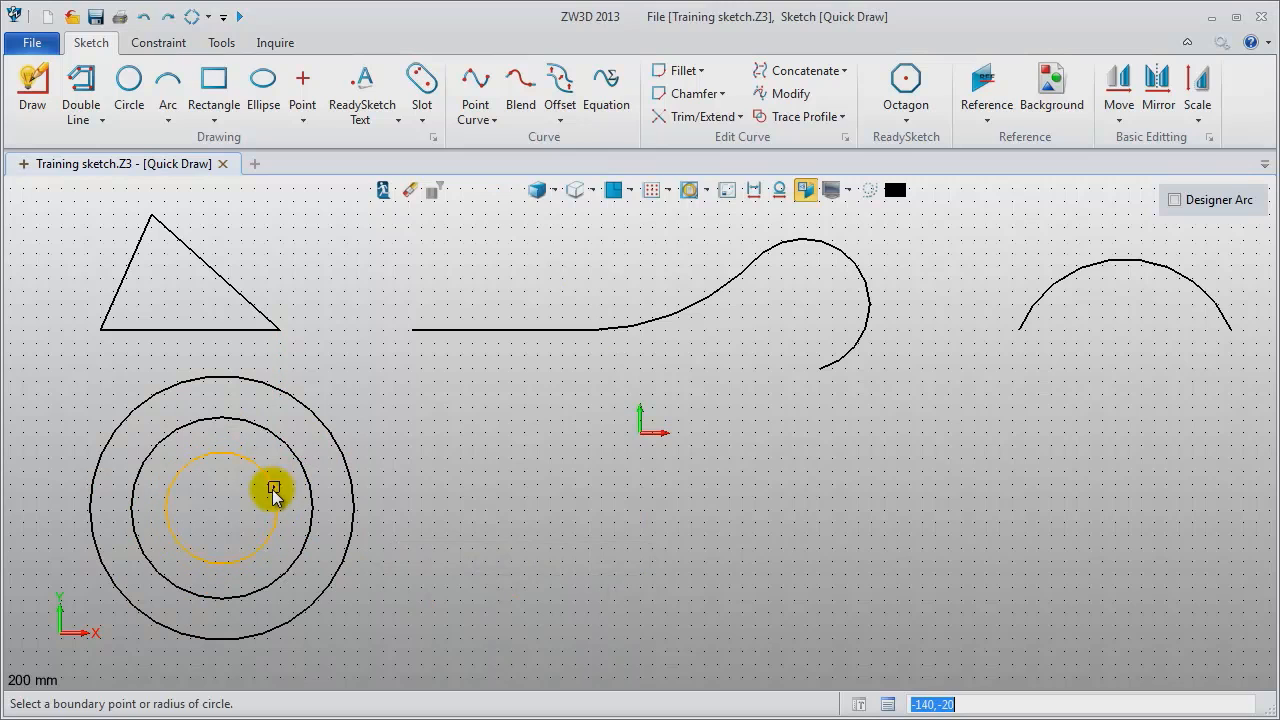
left_click(268, 486)
middle_click(294, 493)
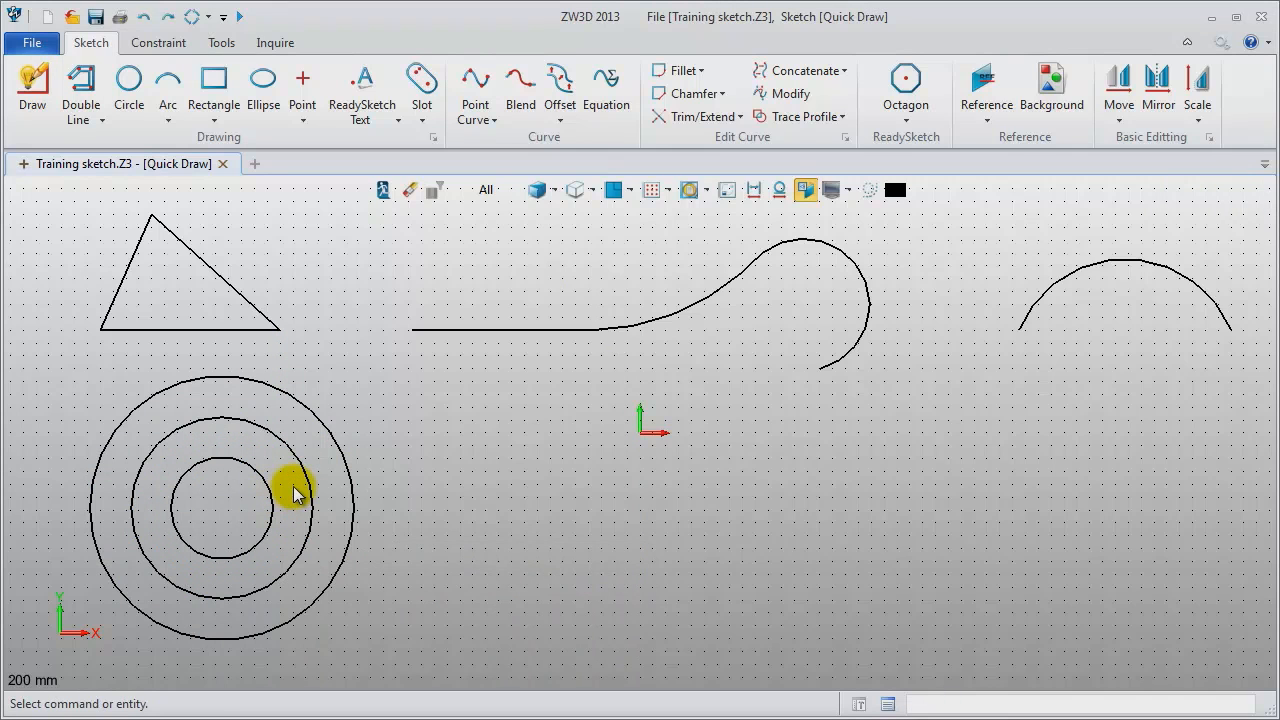
scroll(498, 510, "up", 1)
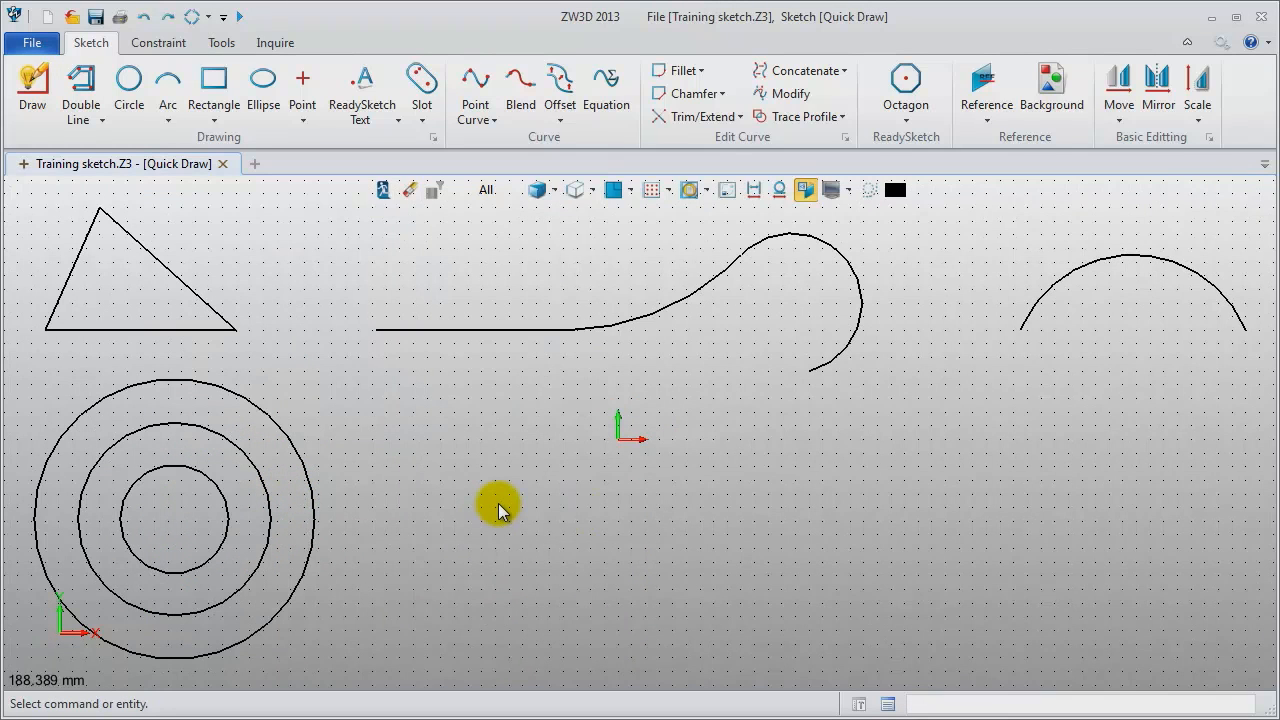
Draw a radius arc with level endpoints below the sketch origin using the Draw tool, choosing the downward-bulging solution.
middle_click(498, 503)
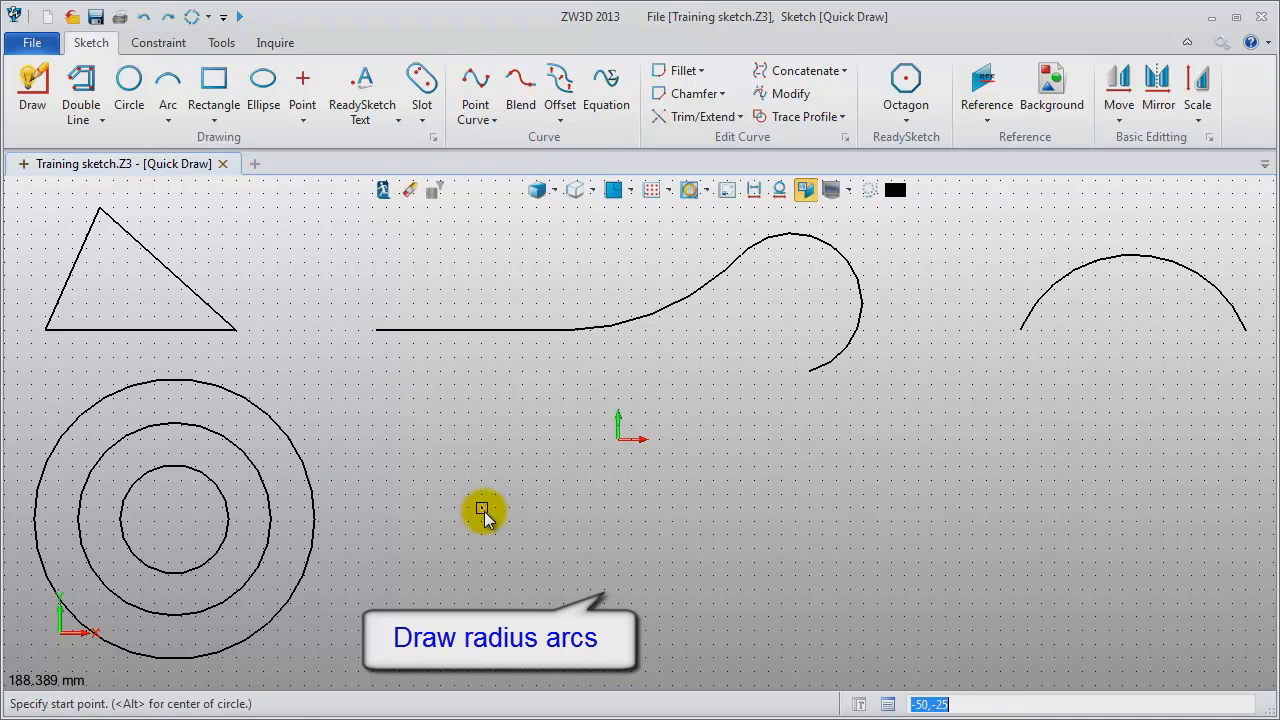
left_click(480, 508)
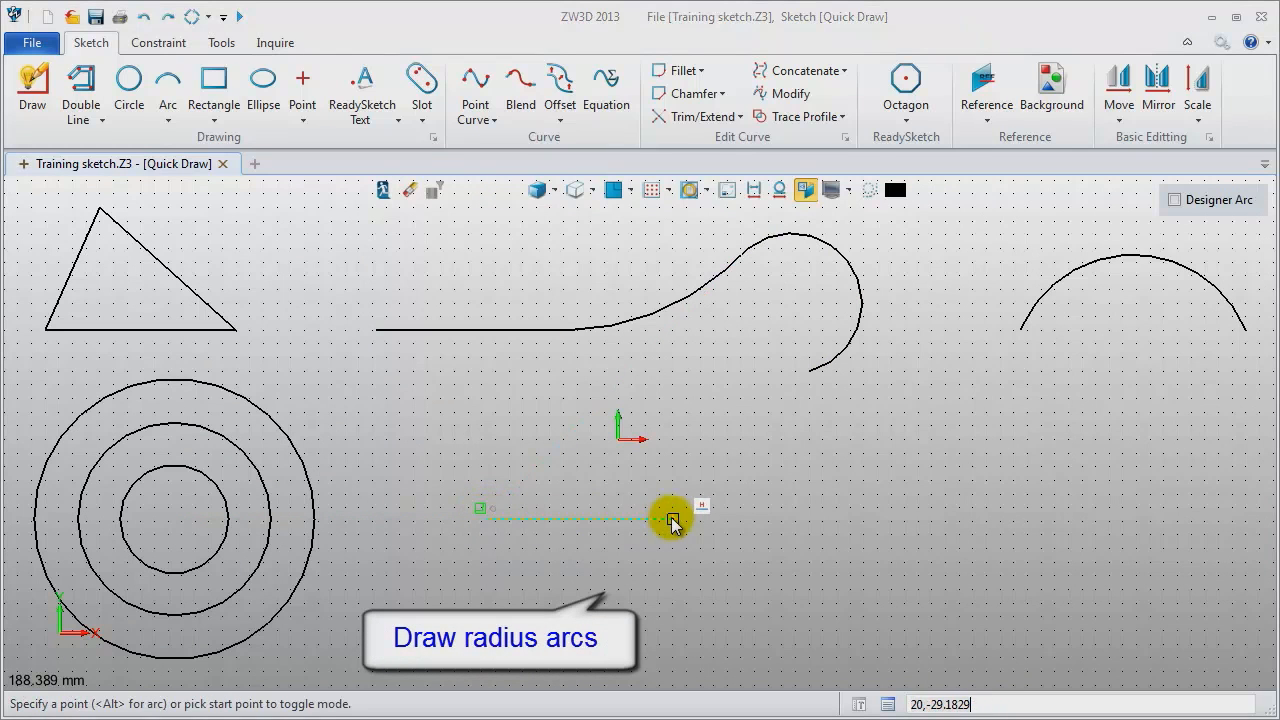
key("alt")
left_click(687, 518)
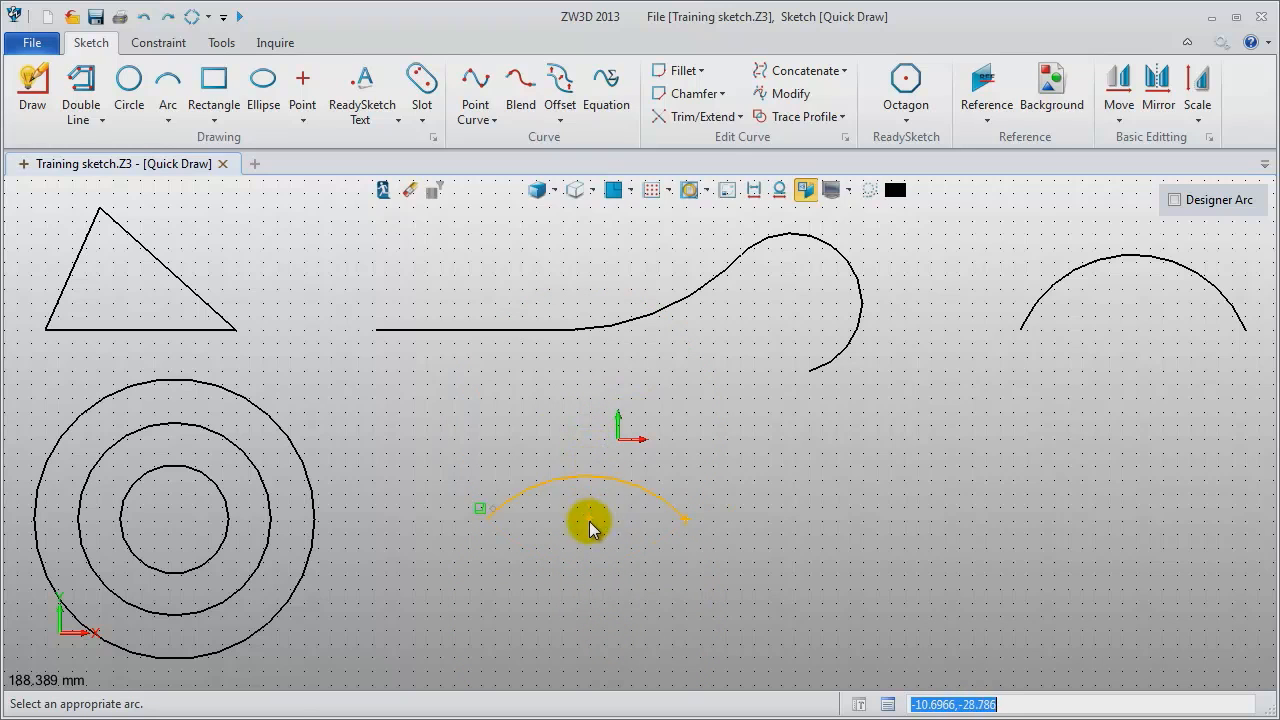
left_click(590, 560)
key("Escape")
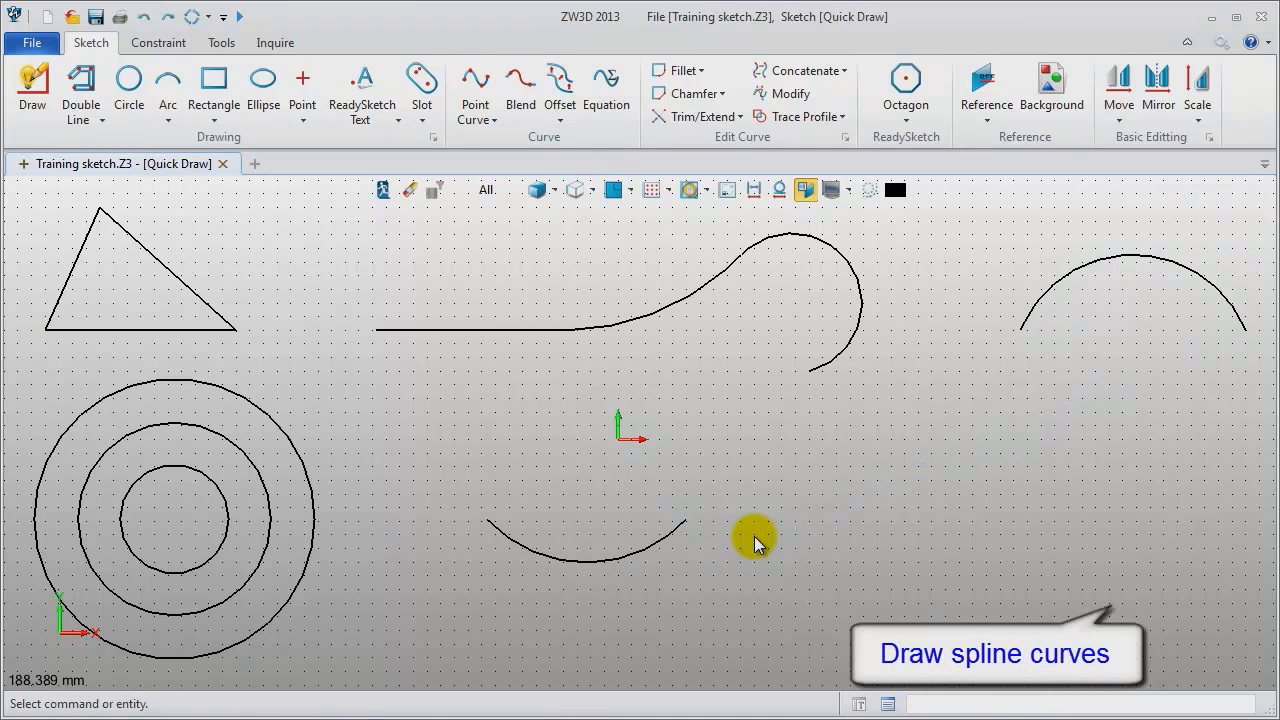
Draw a wave-shaped spline through several points with the Draw tool, right of the downward-bulging arc.
middle_click(754, 537)
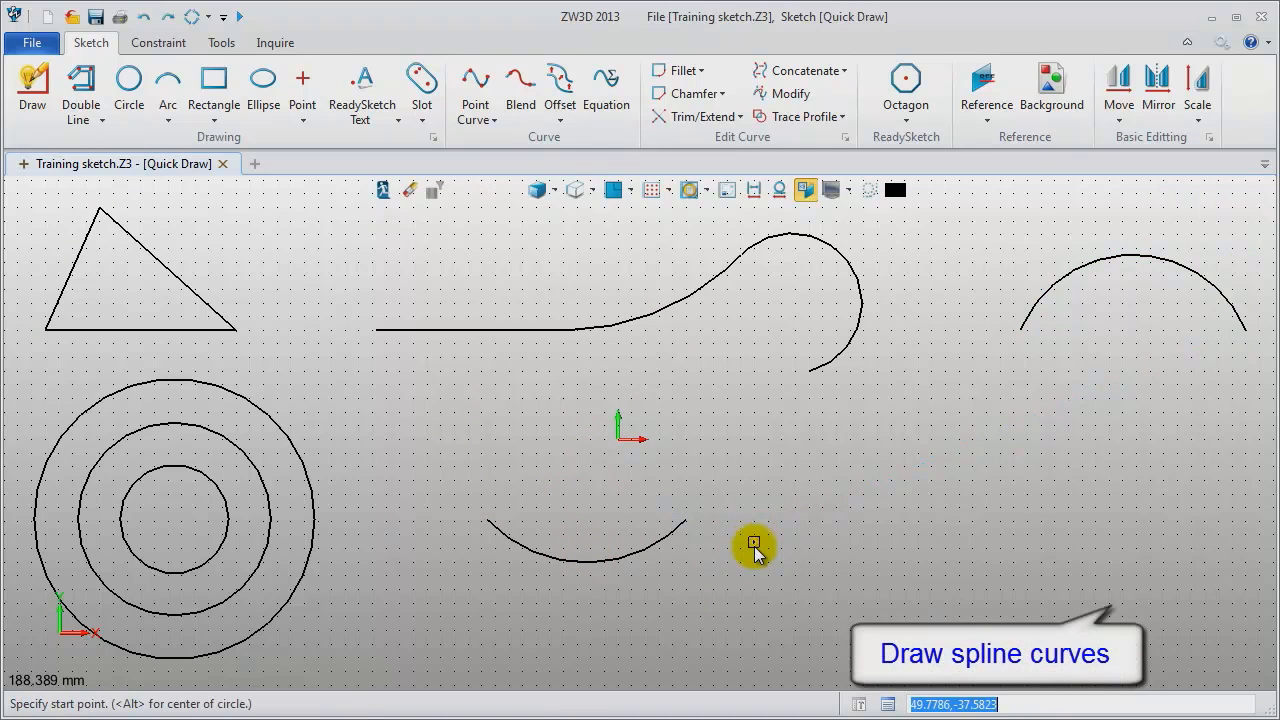
left_click(708, 607)
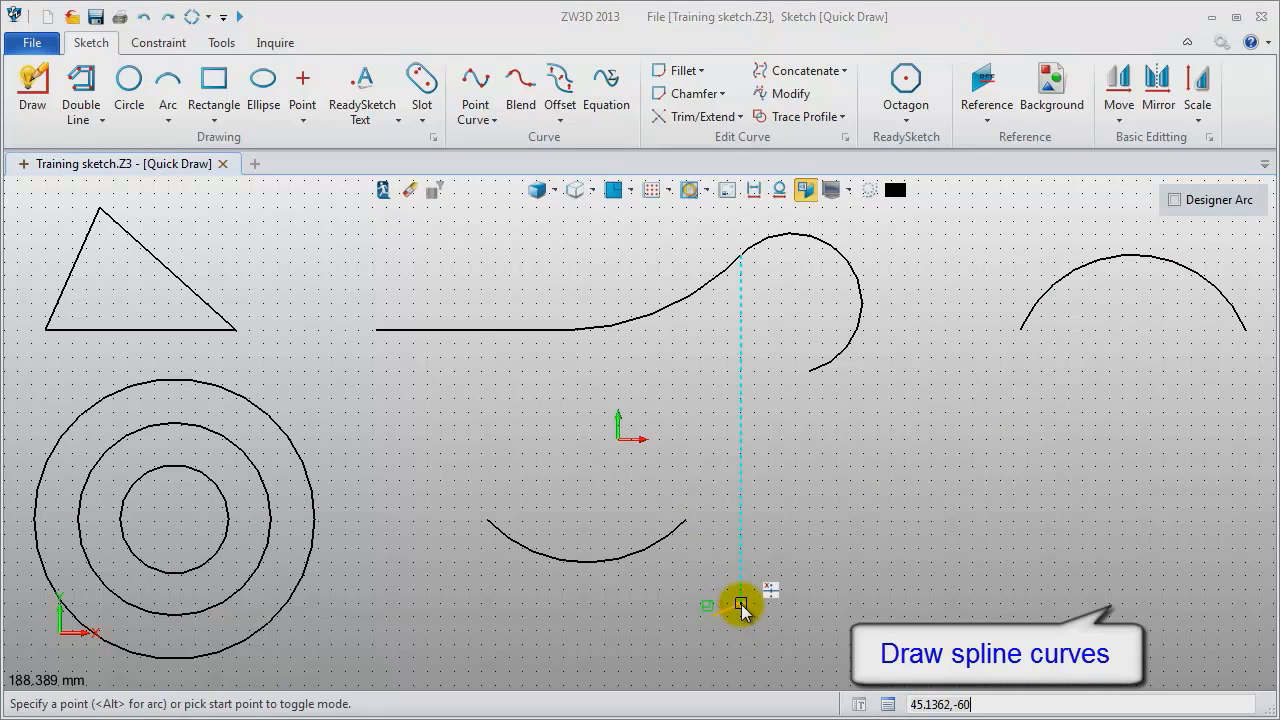
key("alt")
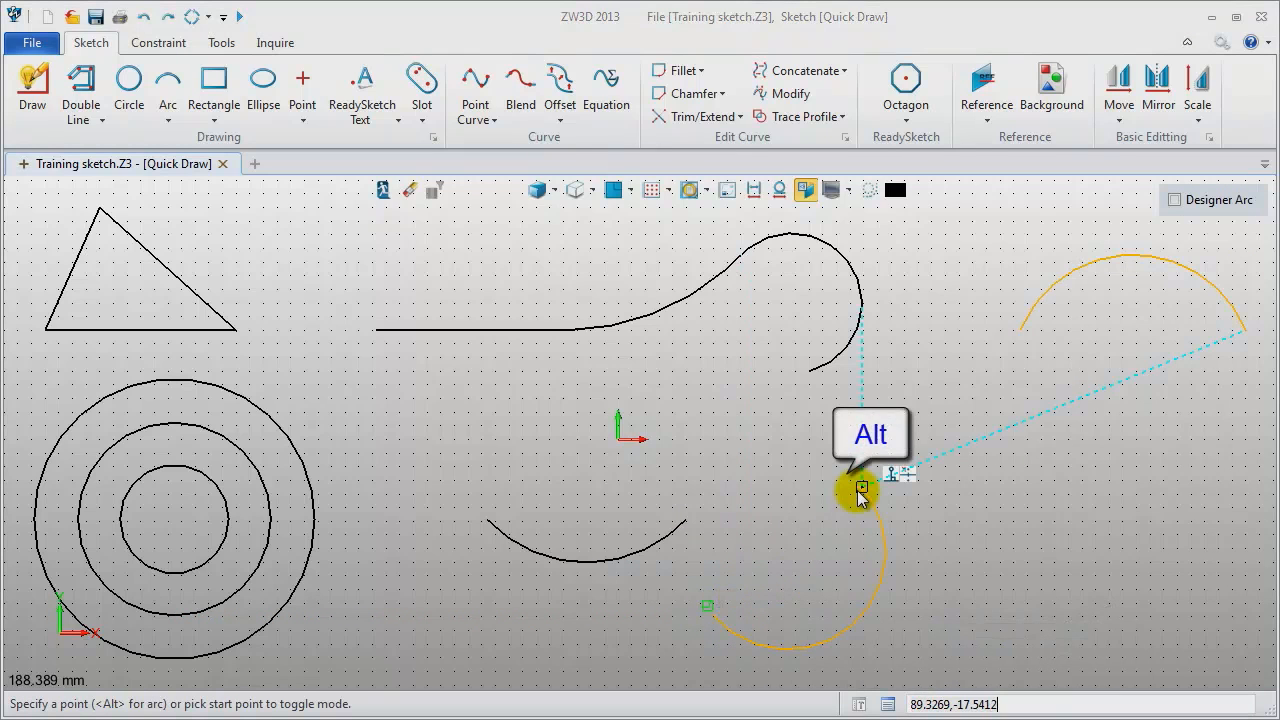
left_click(1020, 568)
key("alt")
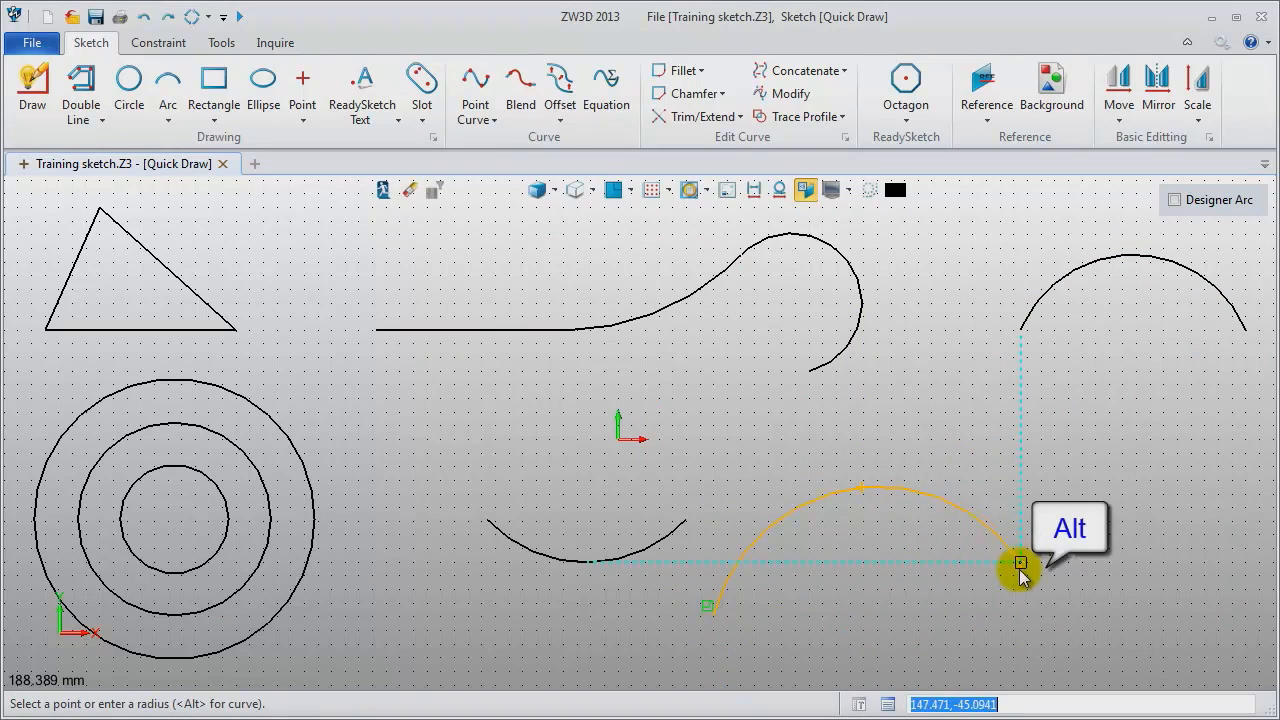
left_click(1155, 537)
left_click(1259, 573)
middle_click(1117, 519)
middle_click(1025, 498)
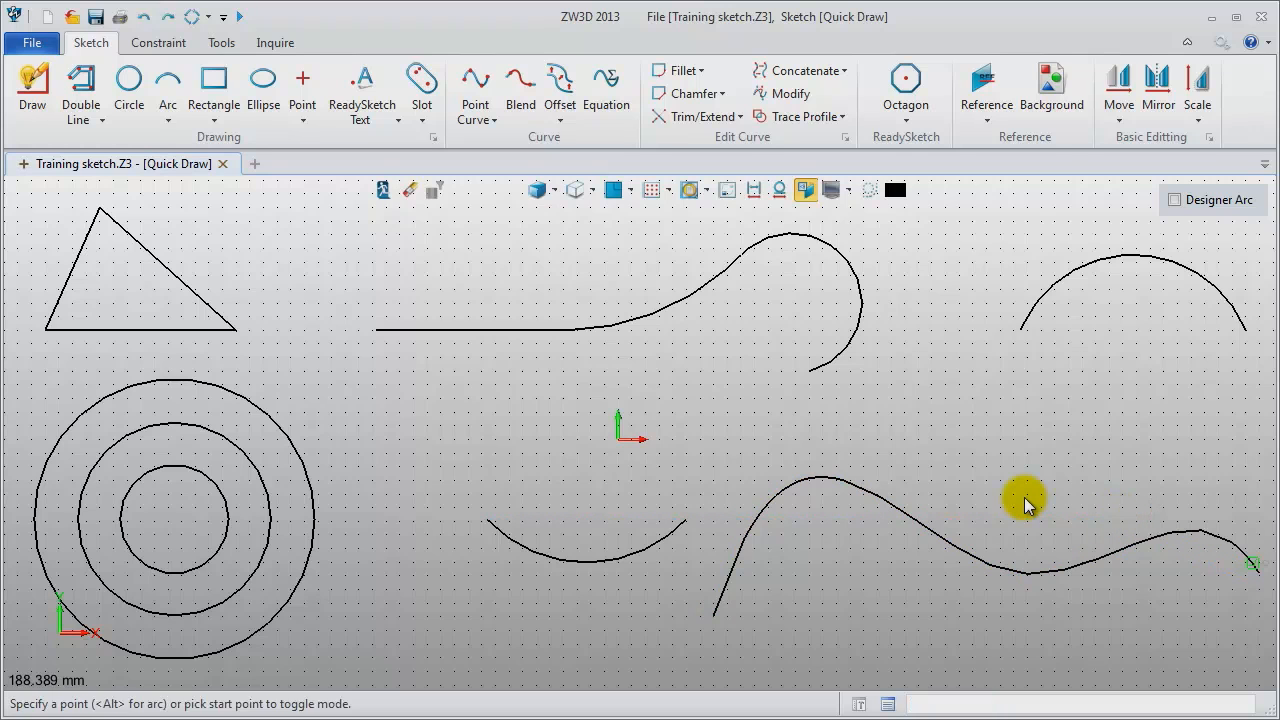
middle_click(1022, 504)
Modify the wave-shaped spline by moving the control point above its first crest down and to the right, flattening that crest.
double_click(941, 531)
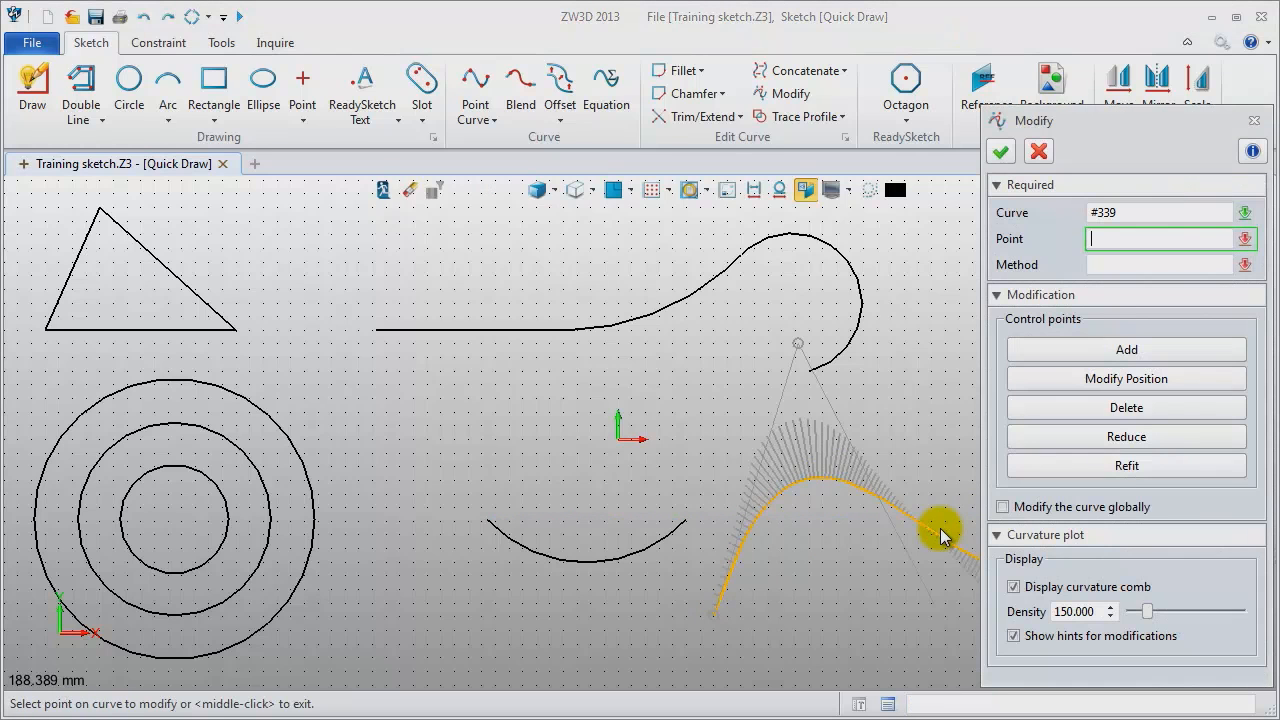
left_click(1105, 380)
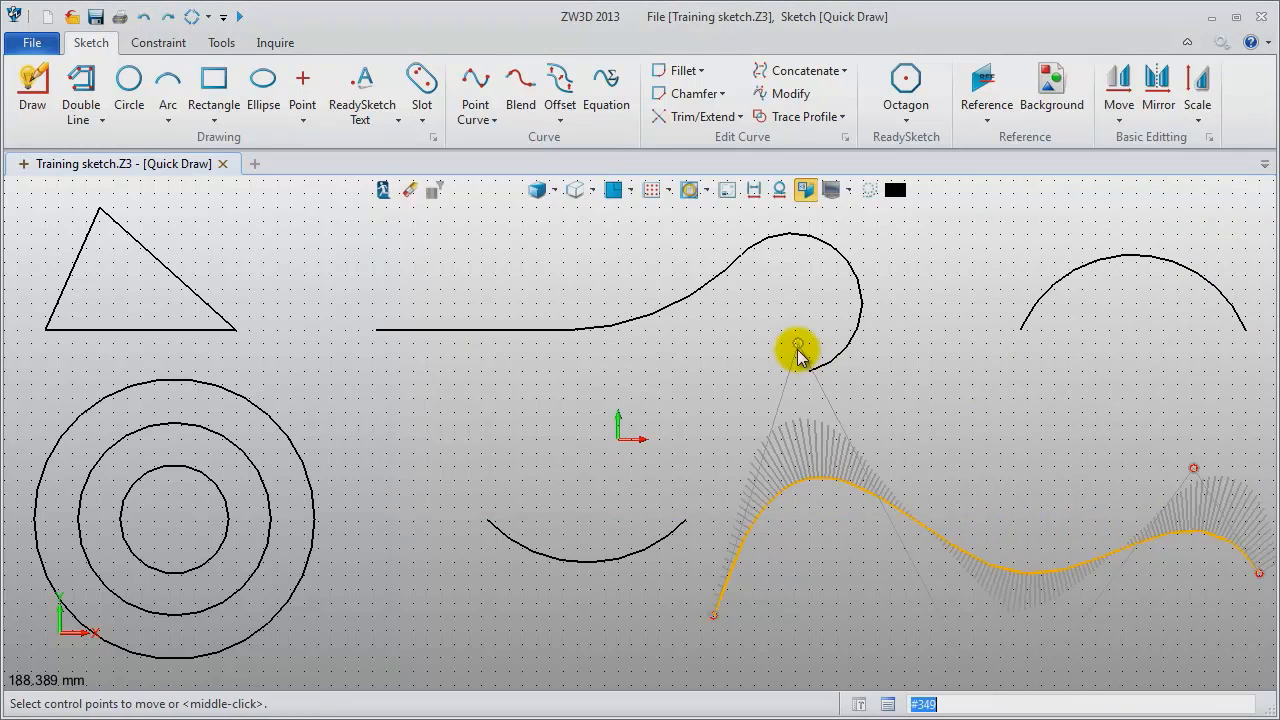
left_click(776, 377)
left_click(875, 441)
middle_click(966, 468)
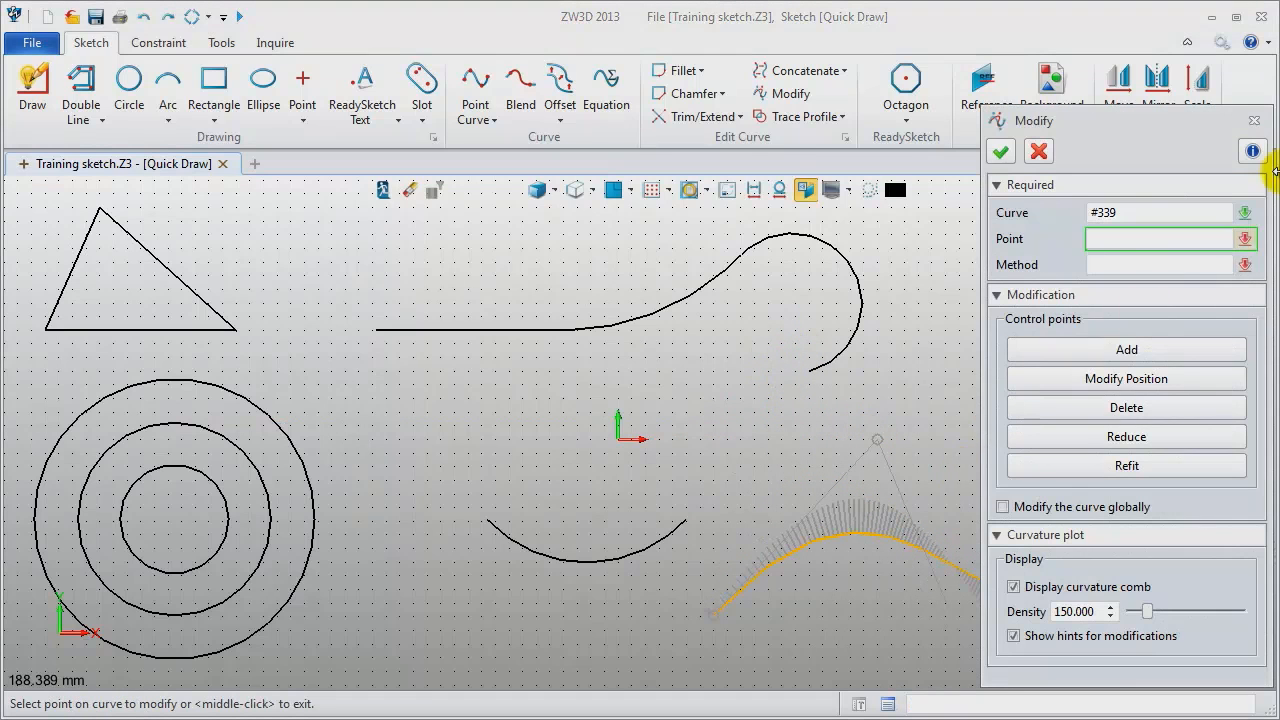
left_click(1254, 121)
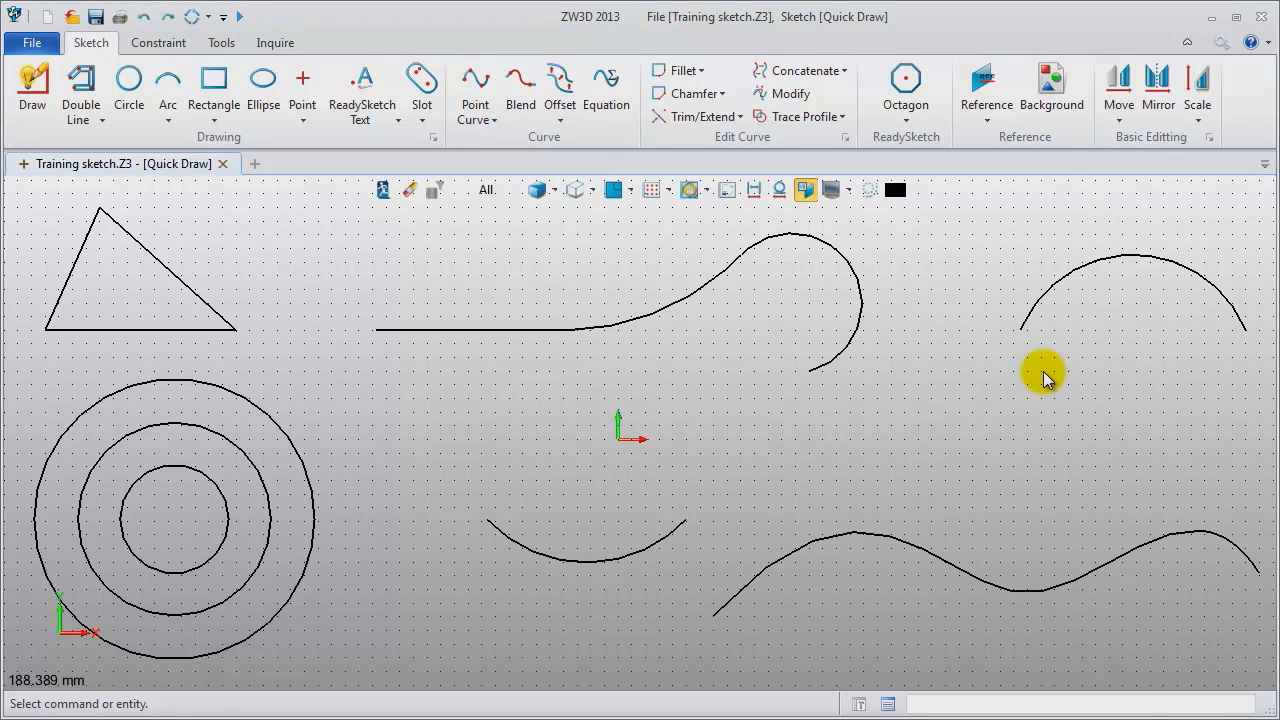
Create a new part named Trace profile with the default template and insert a sketch on its XY plane.
key("ctrl+n")
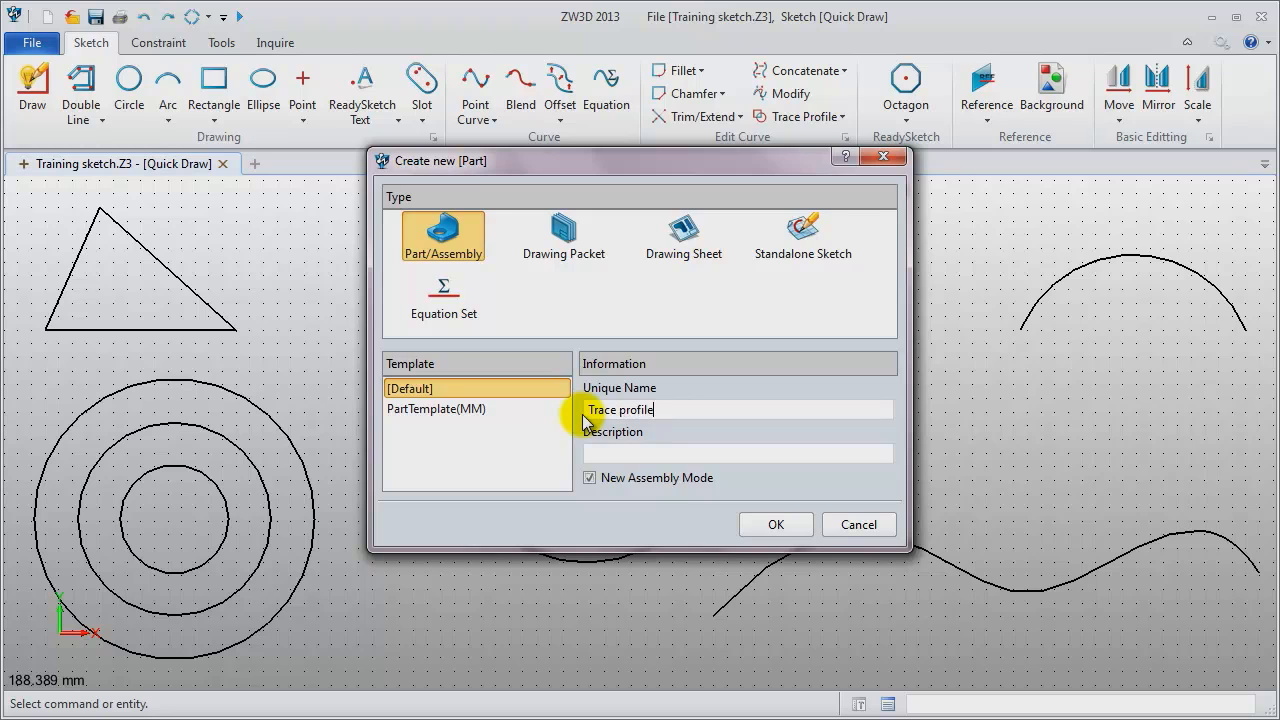
left_click(752, 524)
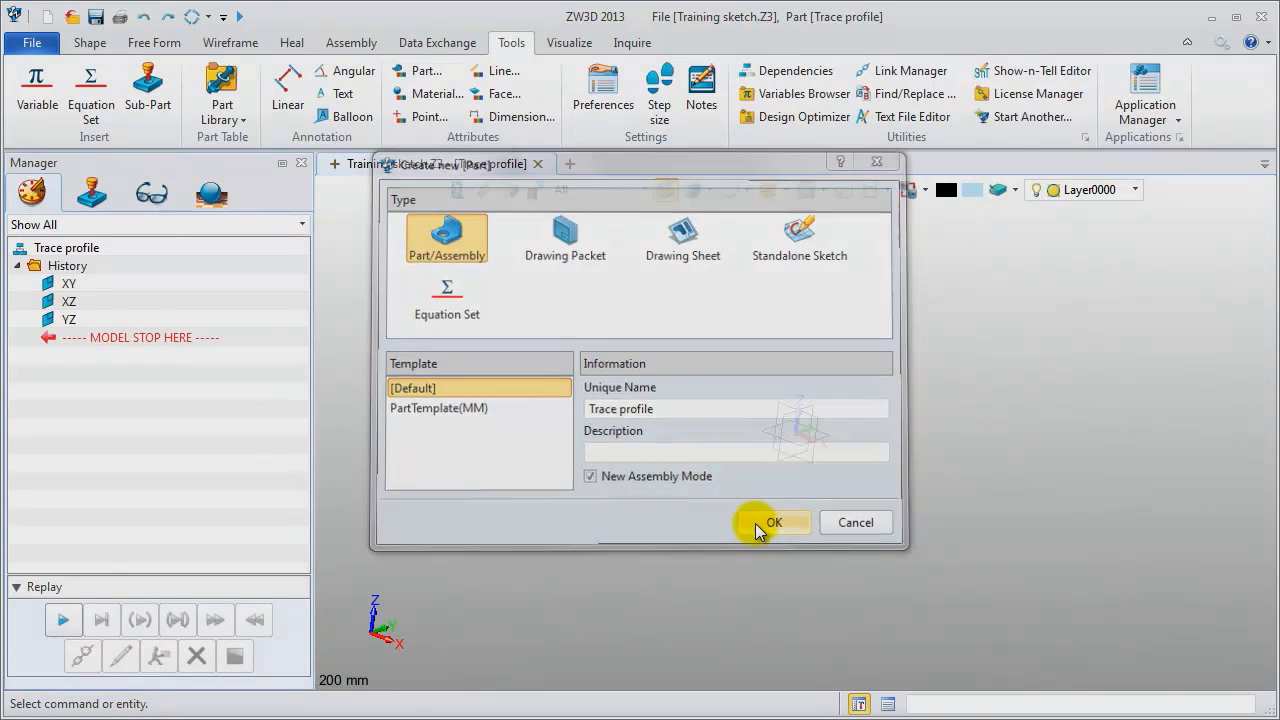
right_click(423, 306)
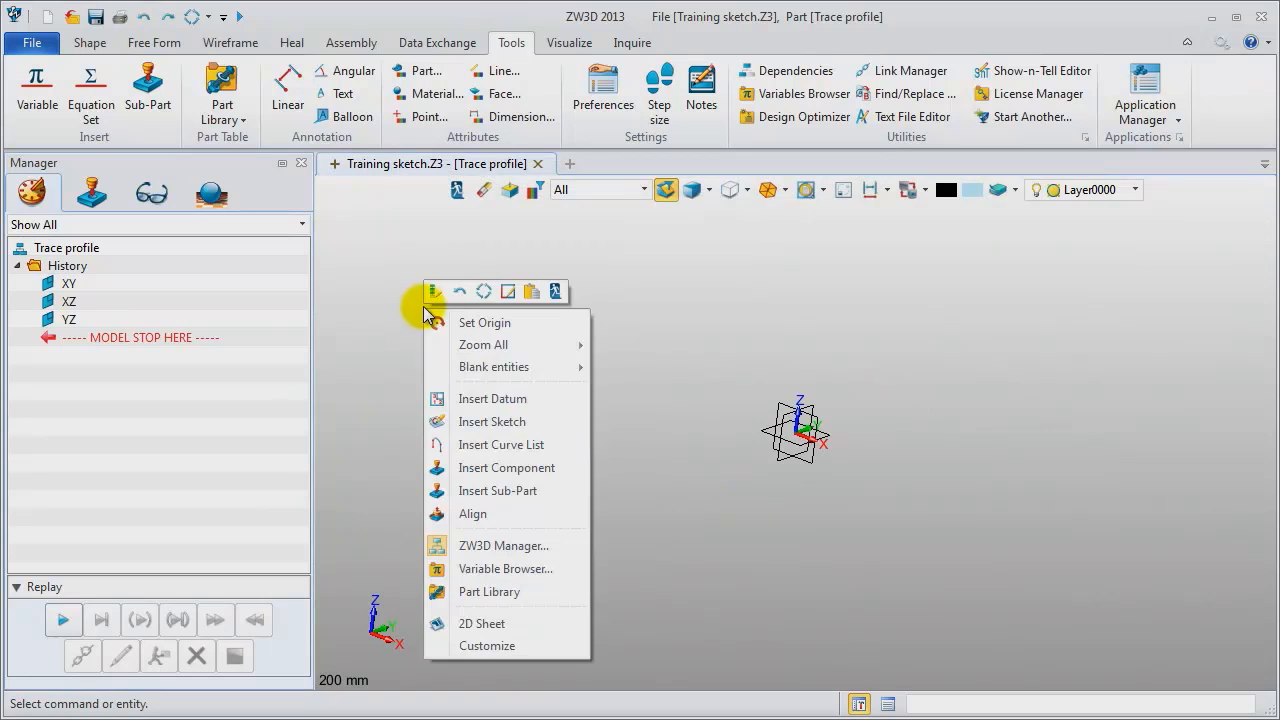
left_click(495, 422)
left_click(765, 448)
middle_click(494, 386)
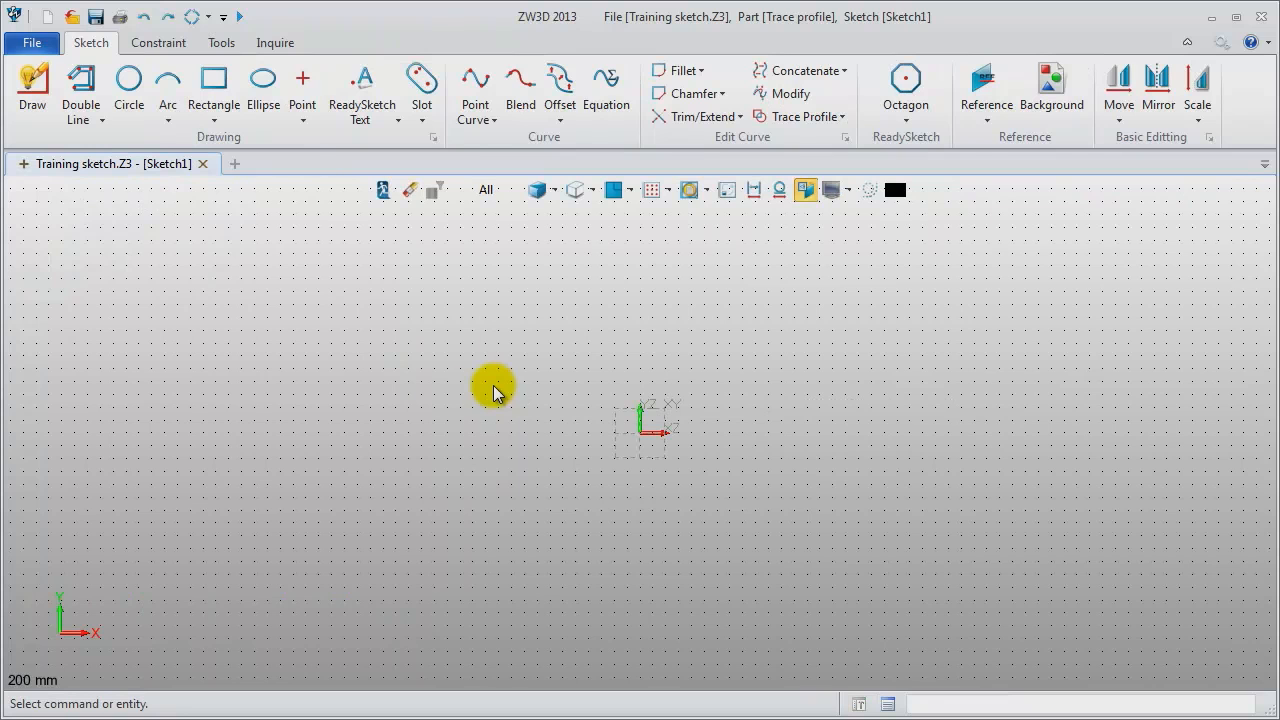
Draw a wide corner-to-corner rectangle with its first corner at 0,0 and its second corner up and right of the origin.
left_click(213, 85)
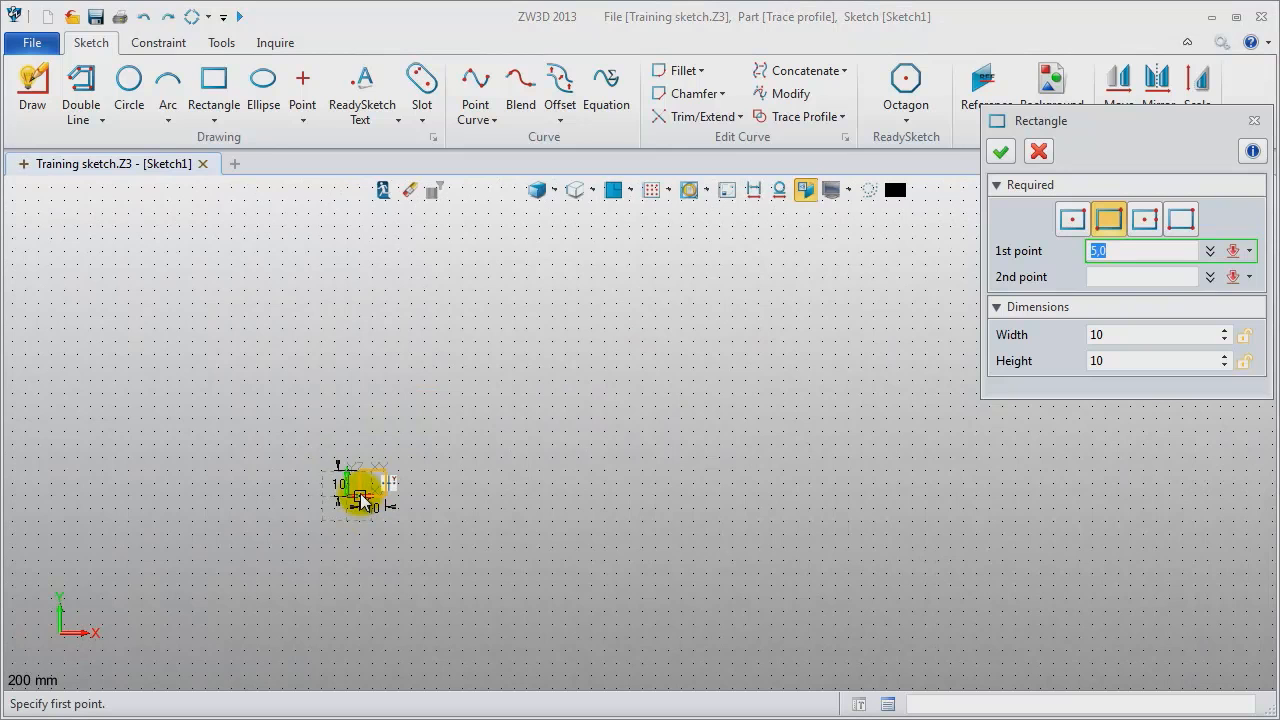
left_click(347, 494)
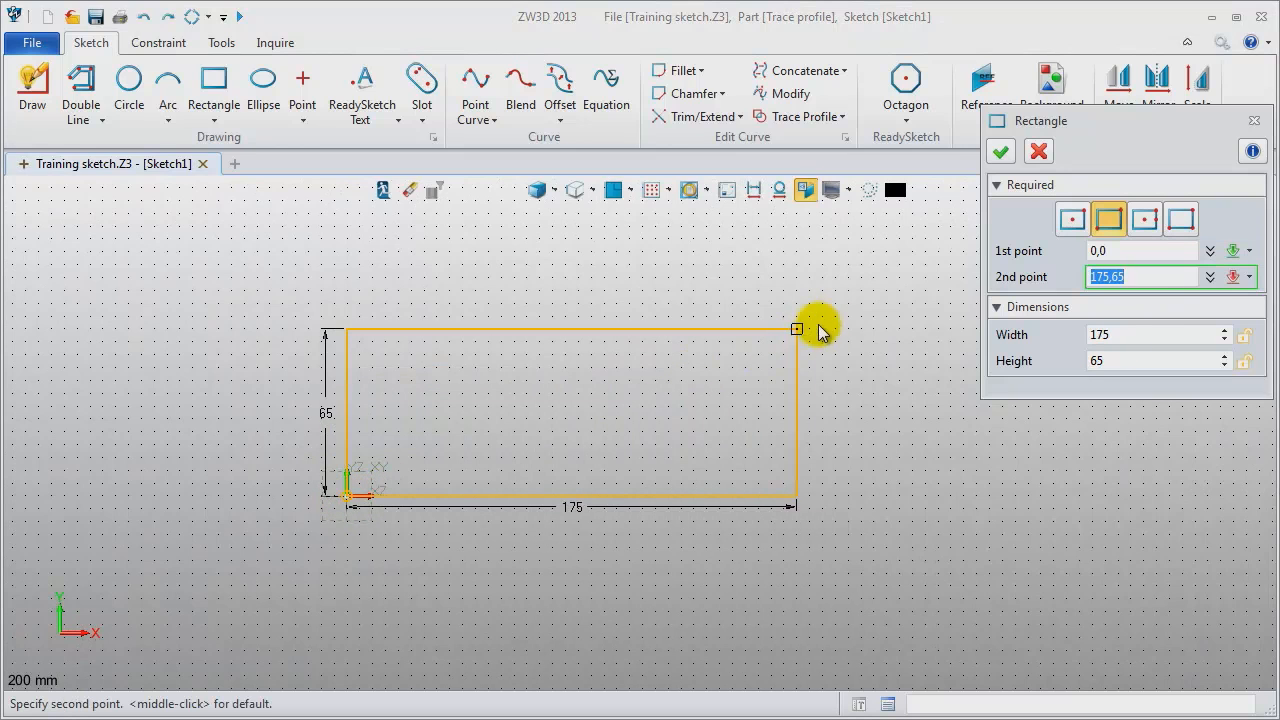
left_click(847, 309)
middle_click(663, 277)
middle_click_drag(588, 278, 582, 333)
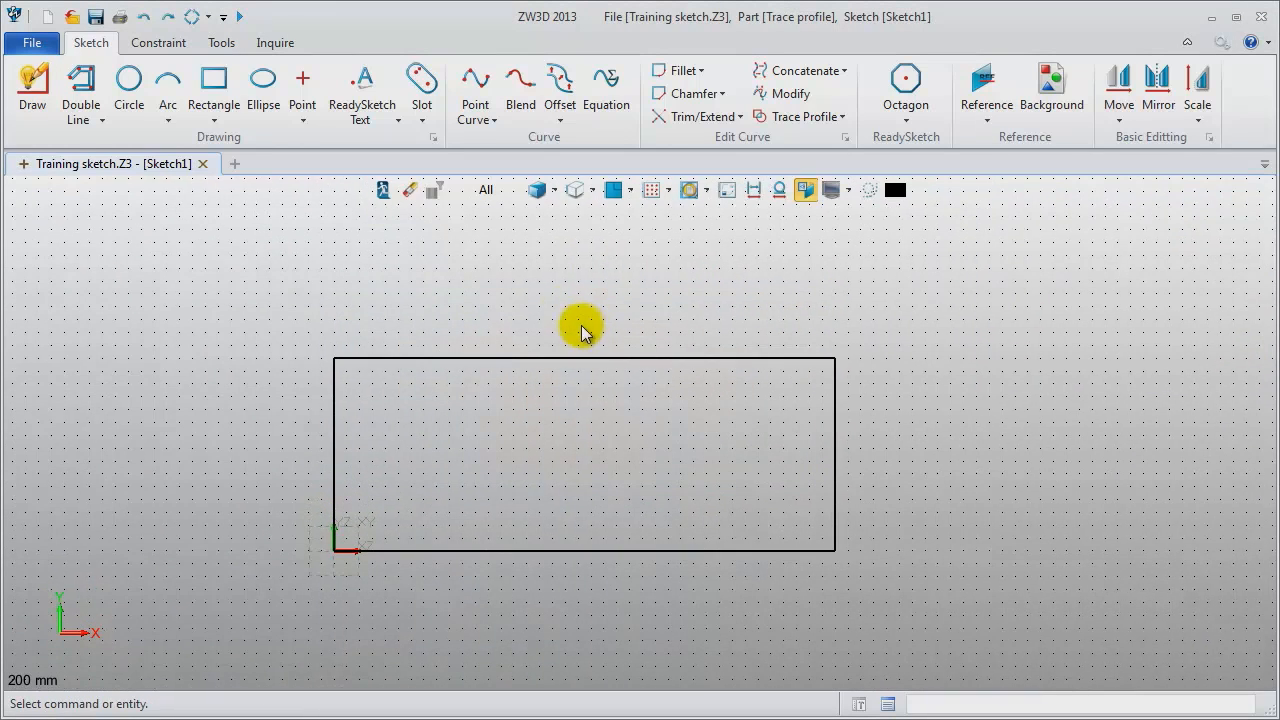
Draw a circle of about 61 mm radius centred on the midpoint of the rectangle's right side.
left_click(130, 80)
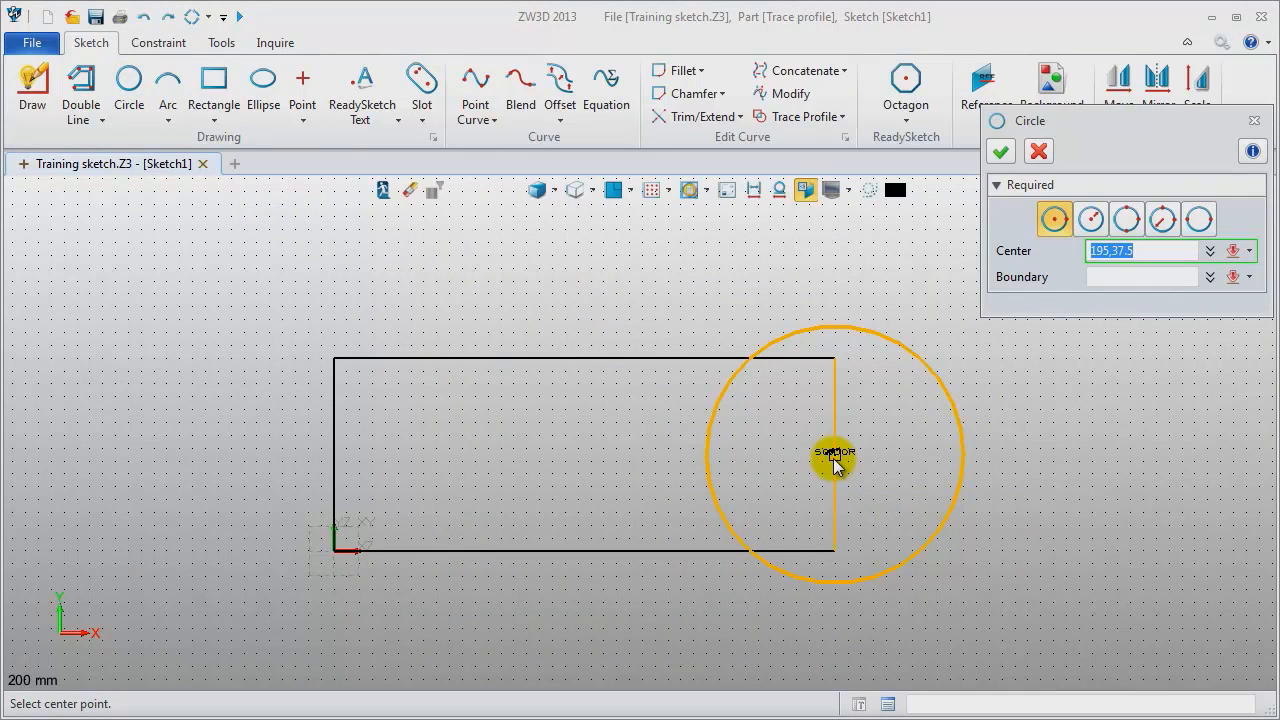
left_click(835, 460)
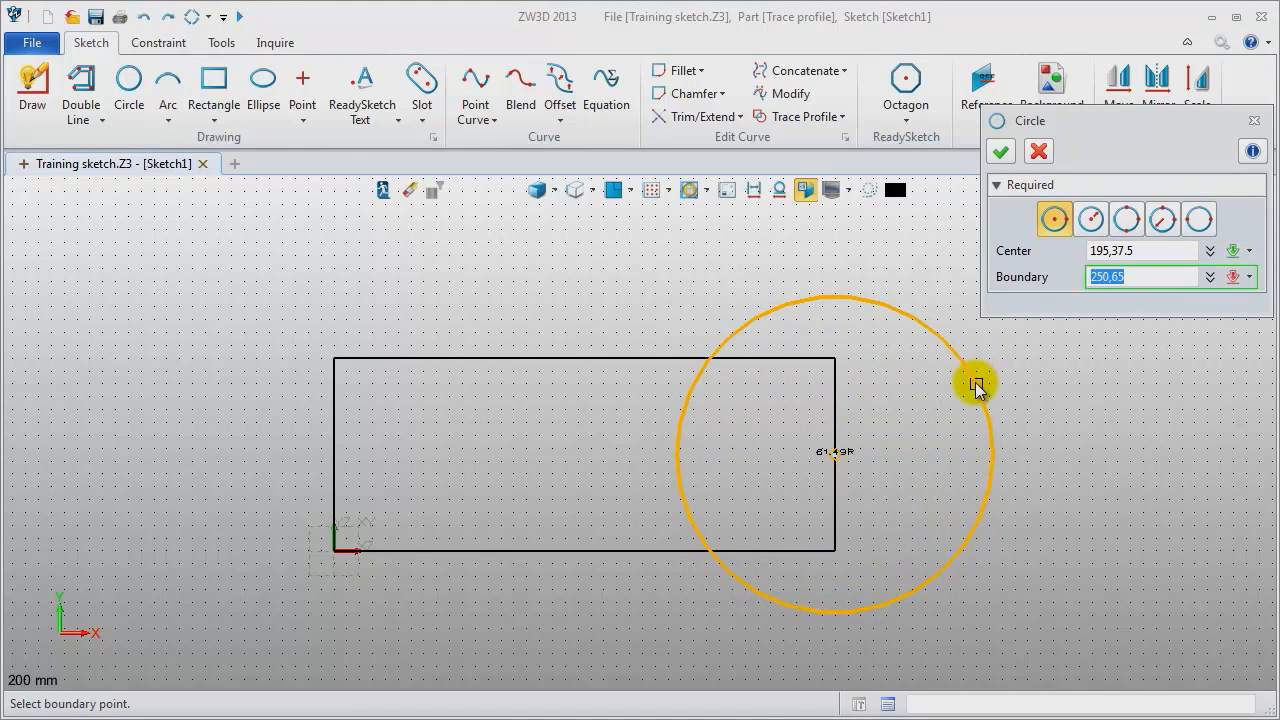
left_click(976, 387)
middle_click(897, 420)
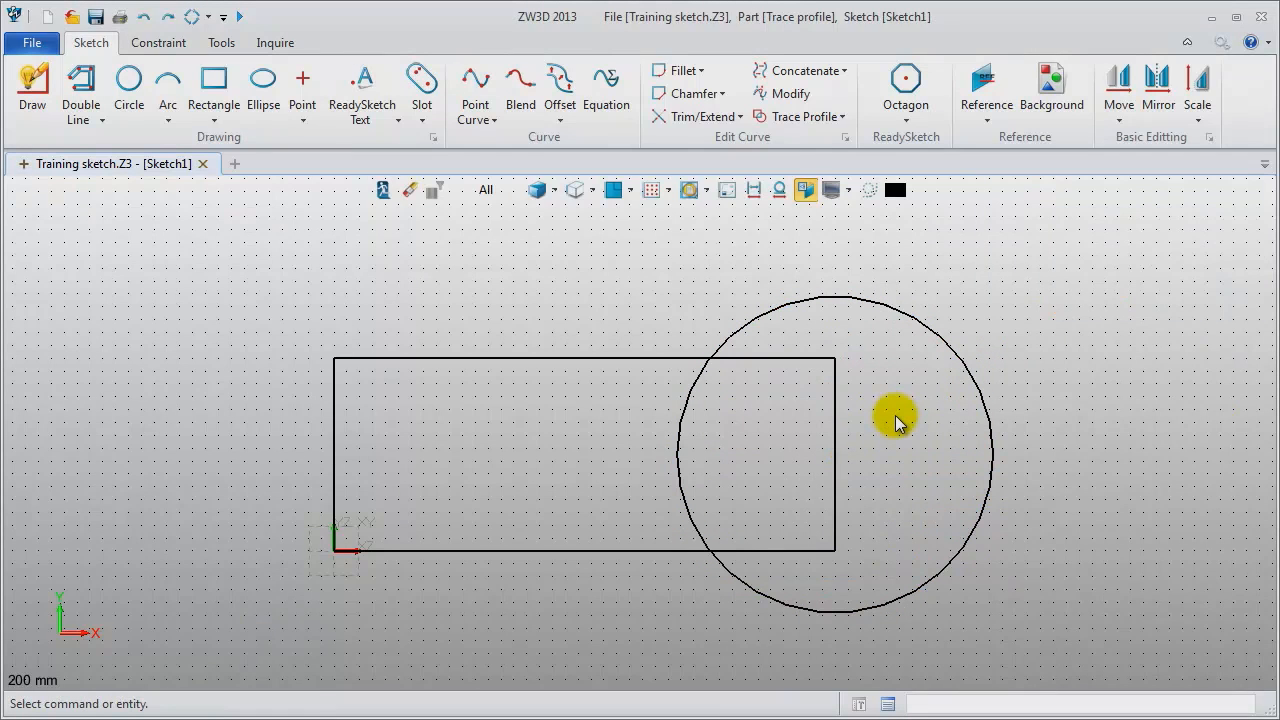
Draw a smaller circle of about 25 mm radius centred on the midpoint of the rectangle's left side.
left_click(128, 86)
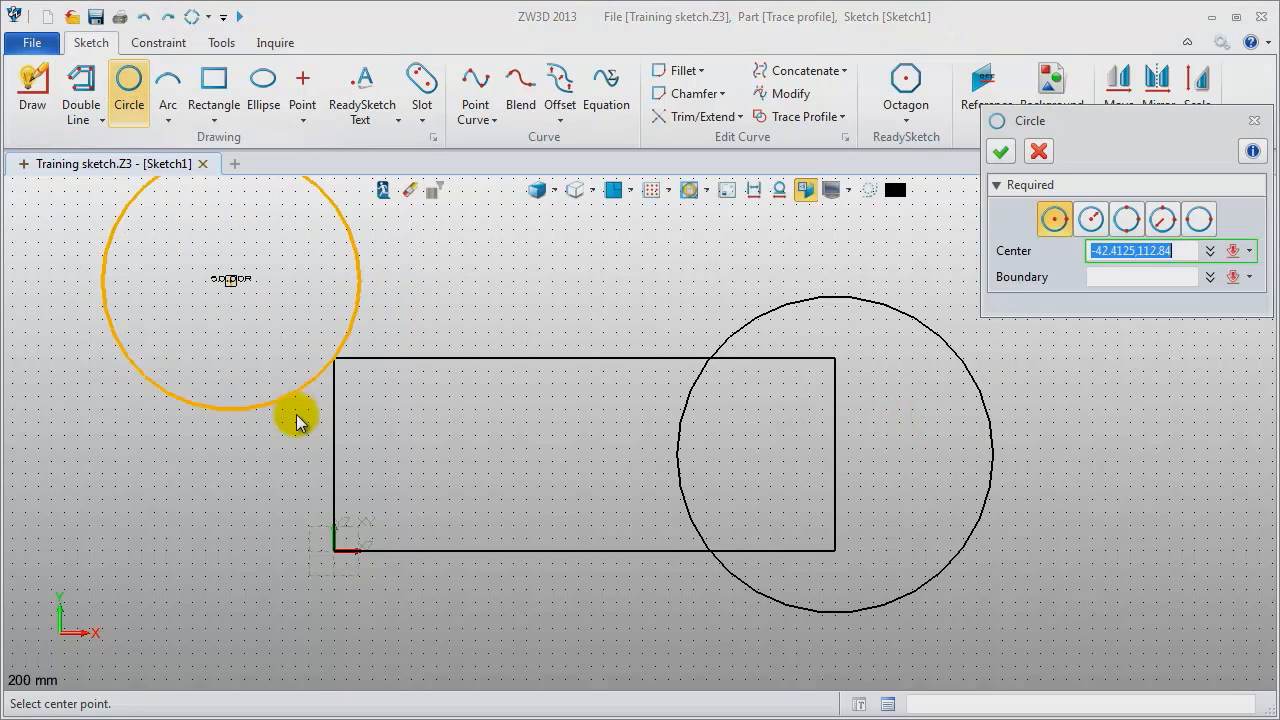
left_click(331, 465)
left_click(397, 450)
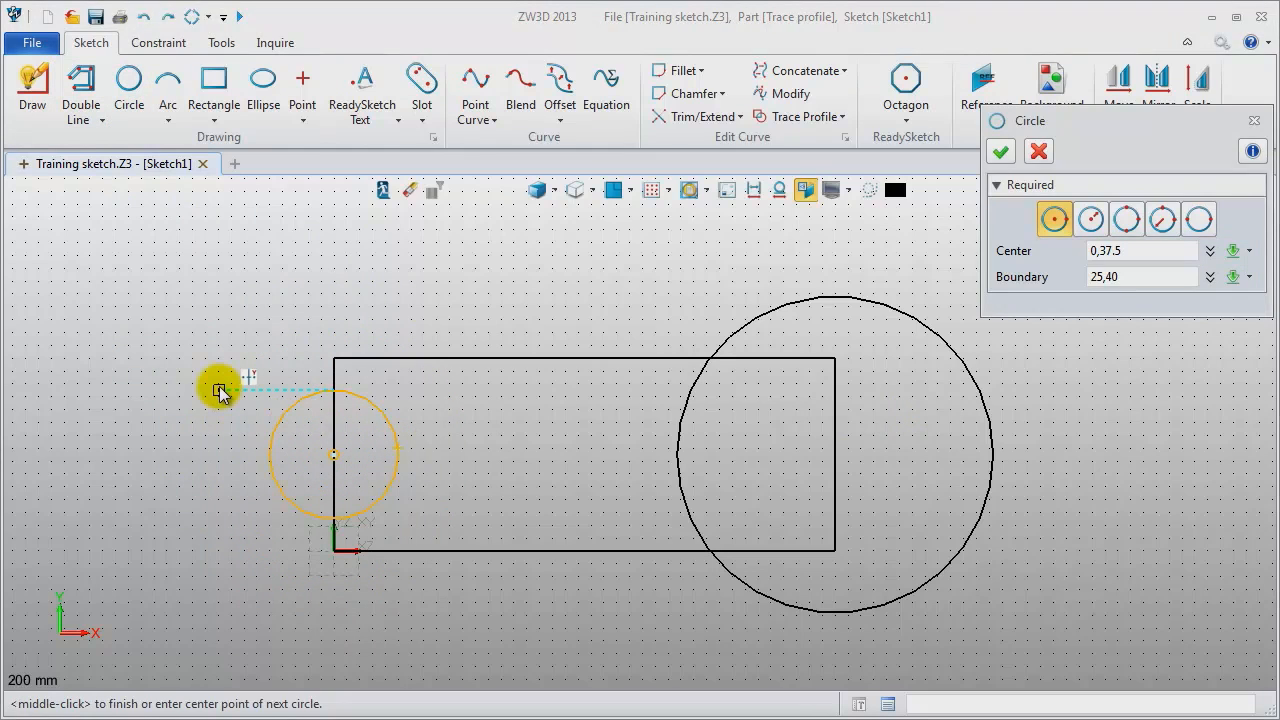
middle_click(220, 390)
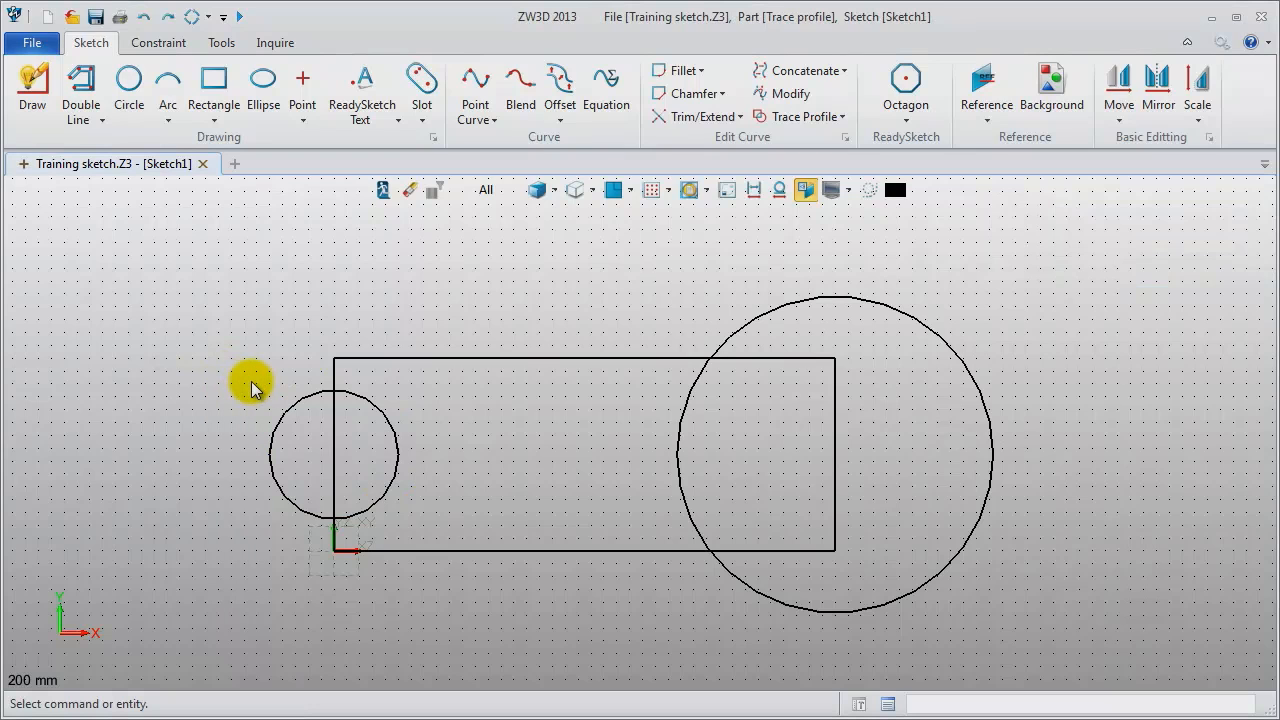
Dimension the rectangle's upper edge above the profile and set its length to 200 mm.
left_click(167, 42)
left_click(480, 105)
left_click(565, 358)
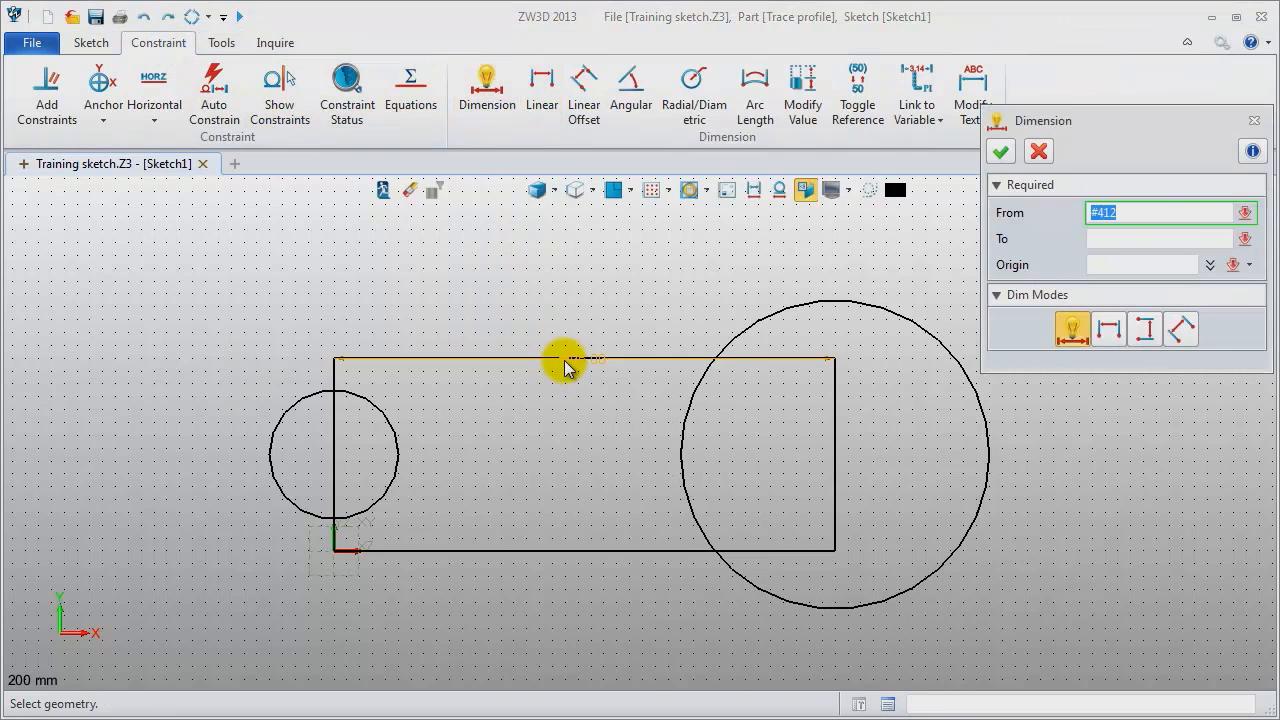
middle_click(560, 345)
left_click(549, 304)
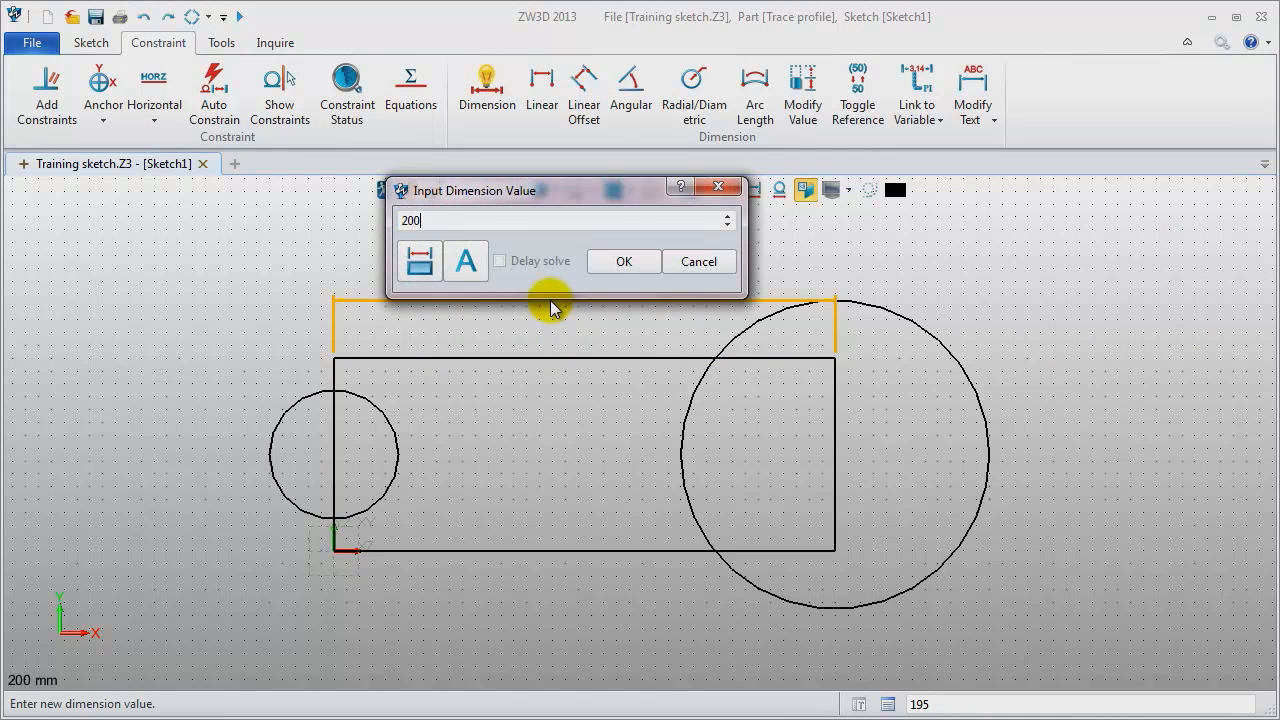
key("Return")
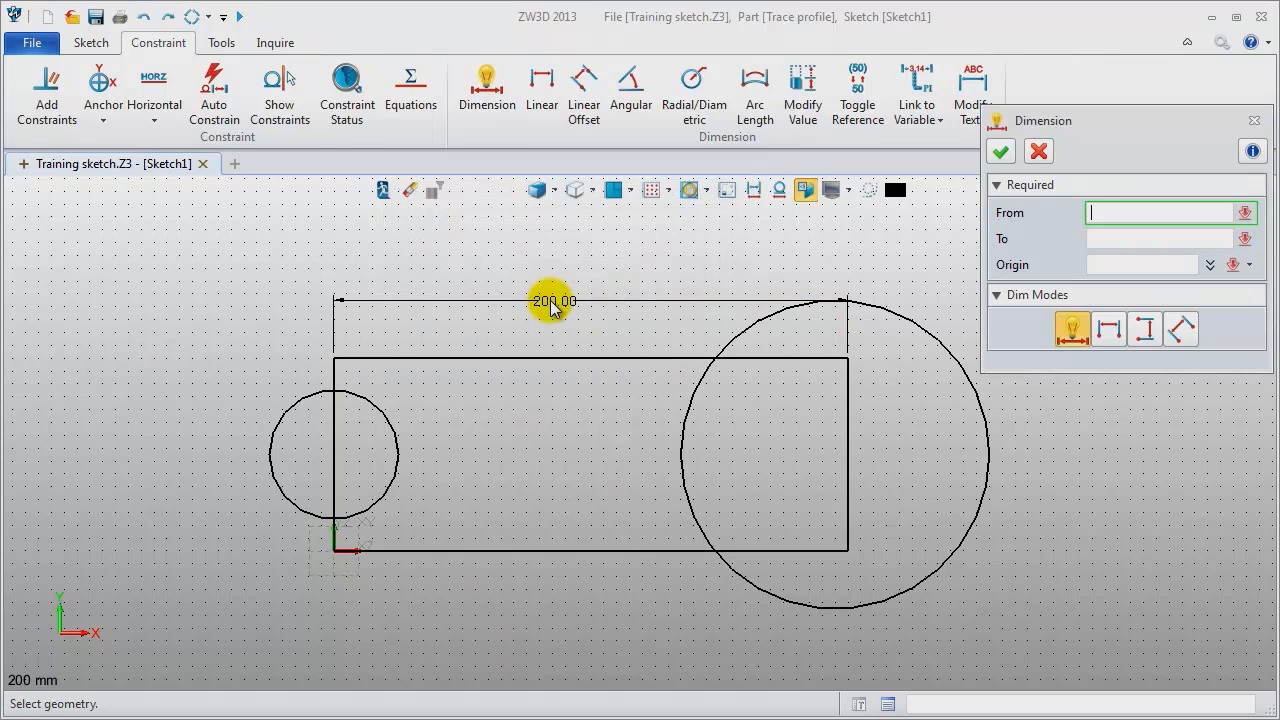
Add a radial dimension of 60 mm to the large circle.
left_click(700, 112)
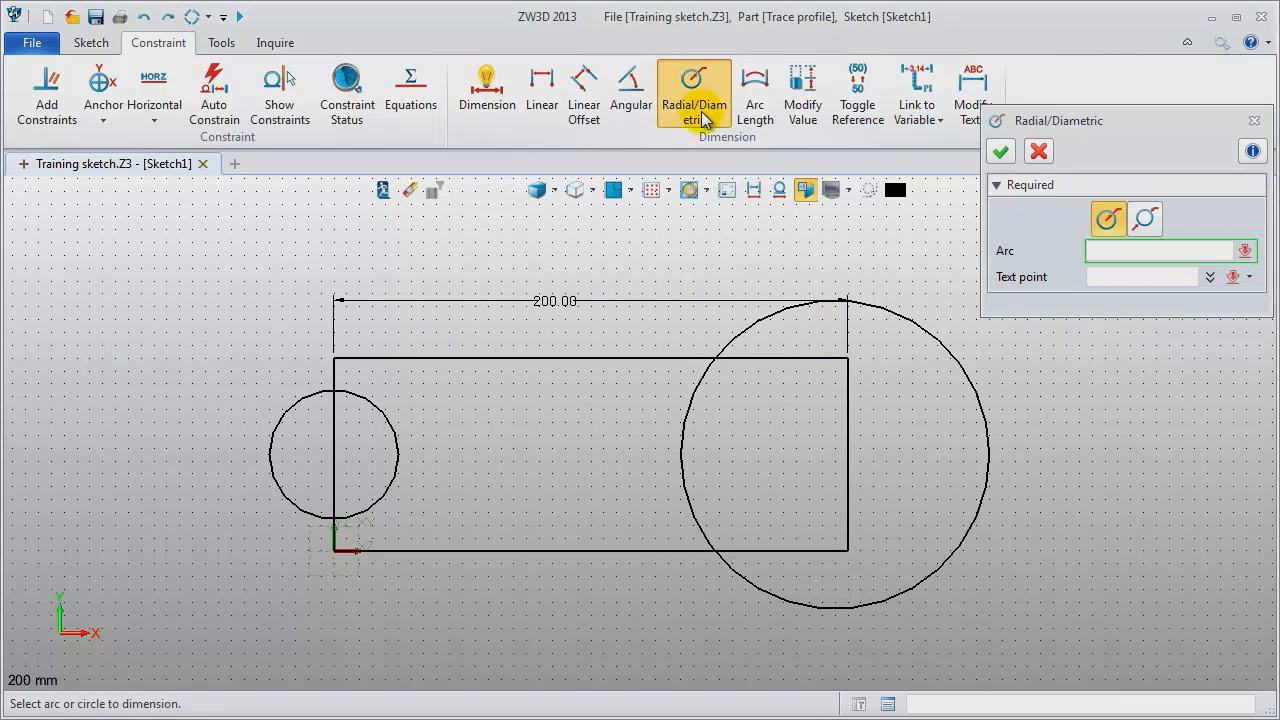
left_click(941, 357)
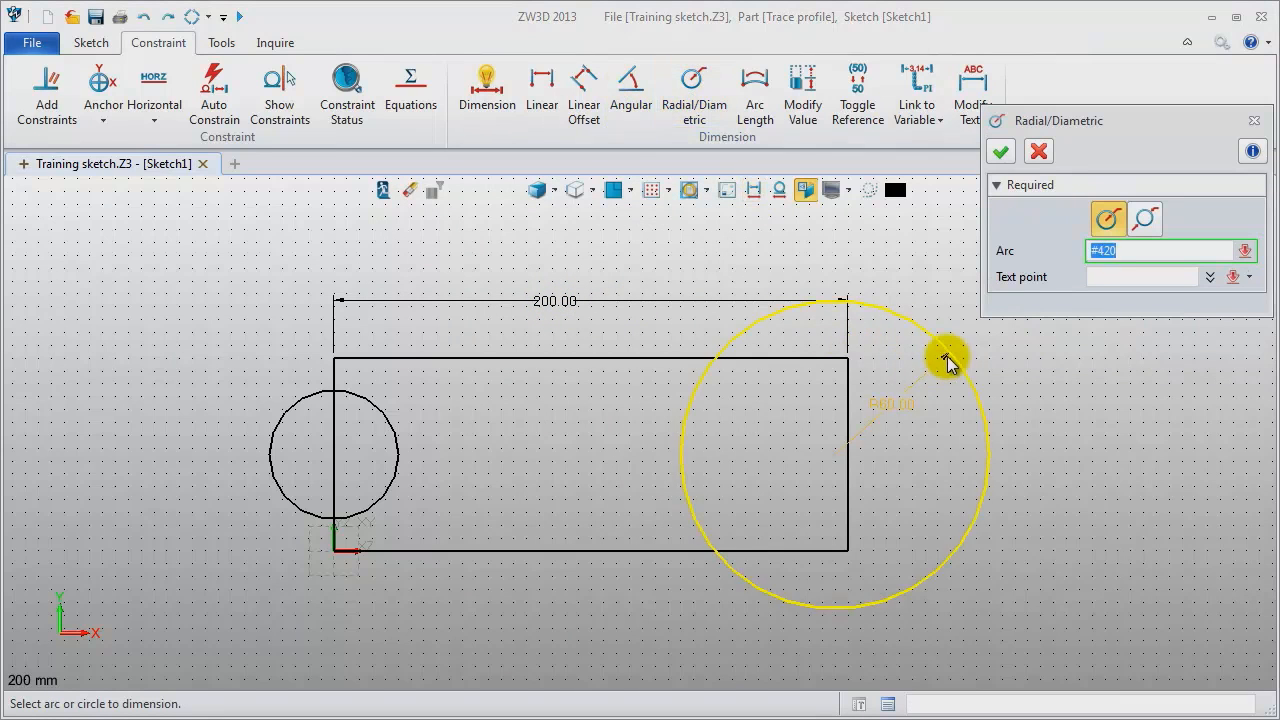
left_click(914, 406)
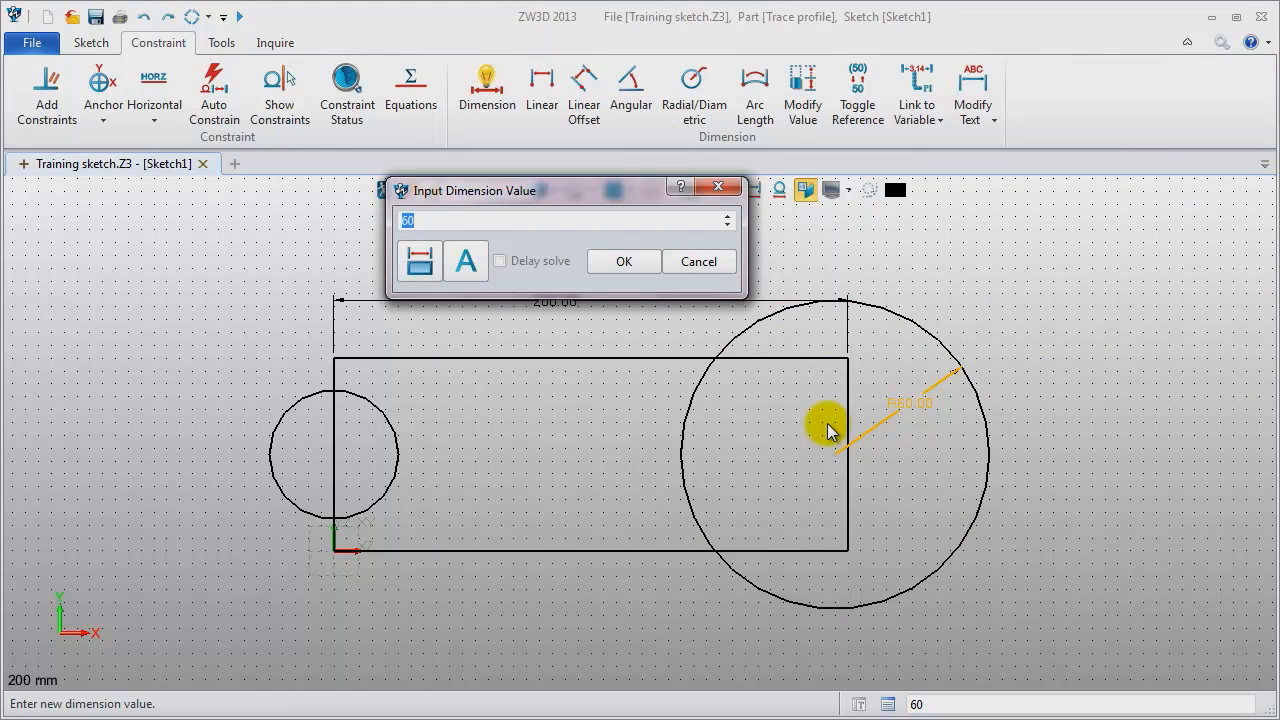
key("Return")
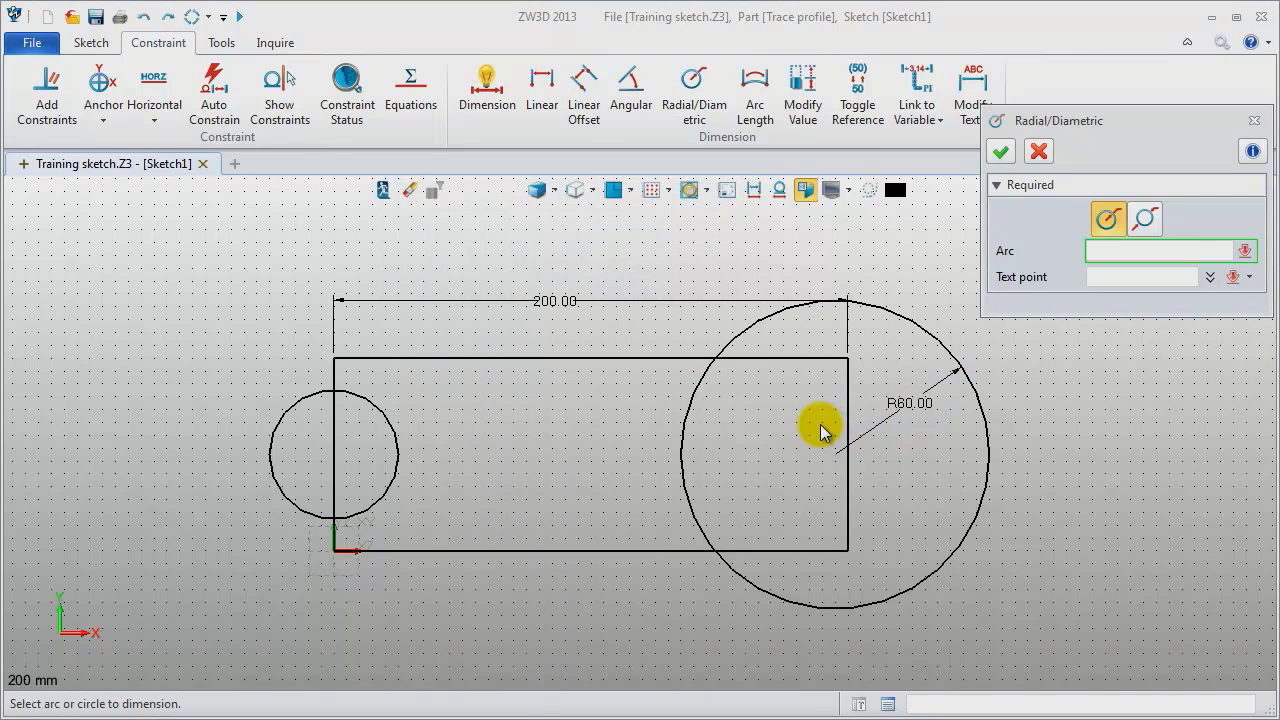
Constrain the large circle's centre point onto the rectangle's right side and hide the sketch dimensions.
left_click(46, 95)
left_click(836, 453)
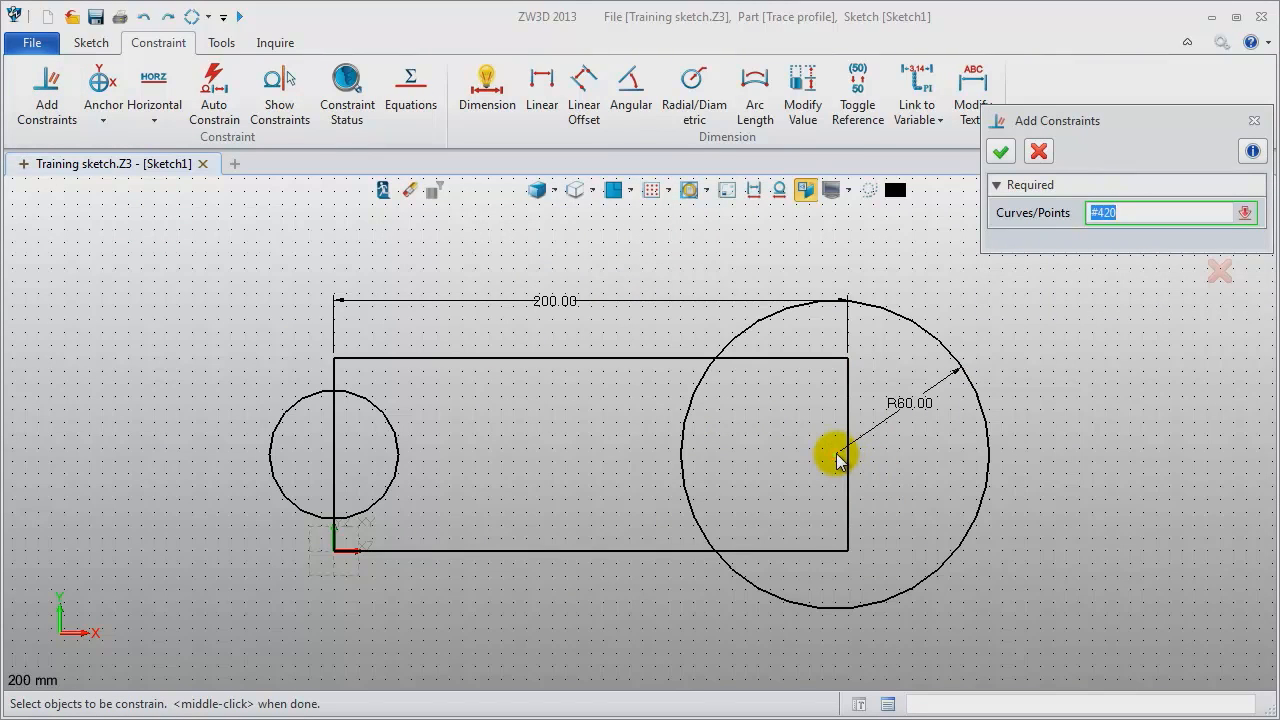
left_click(847, 473)
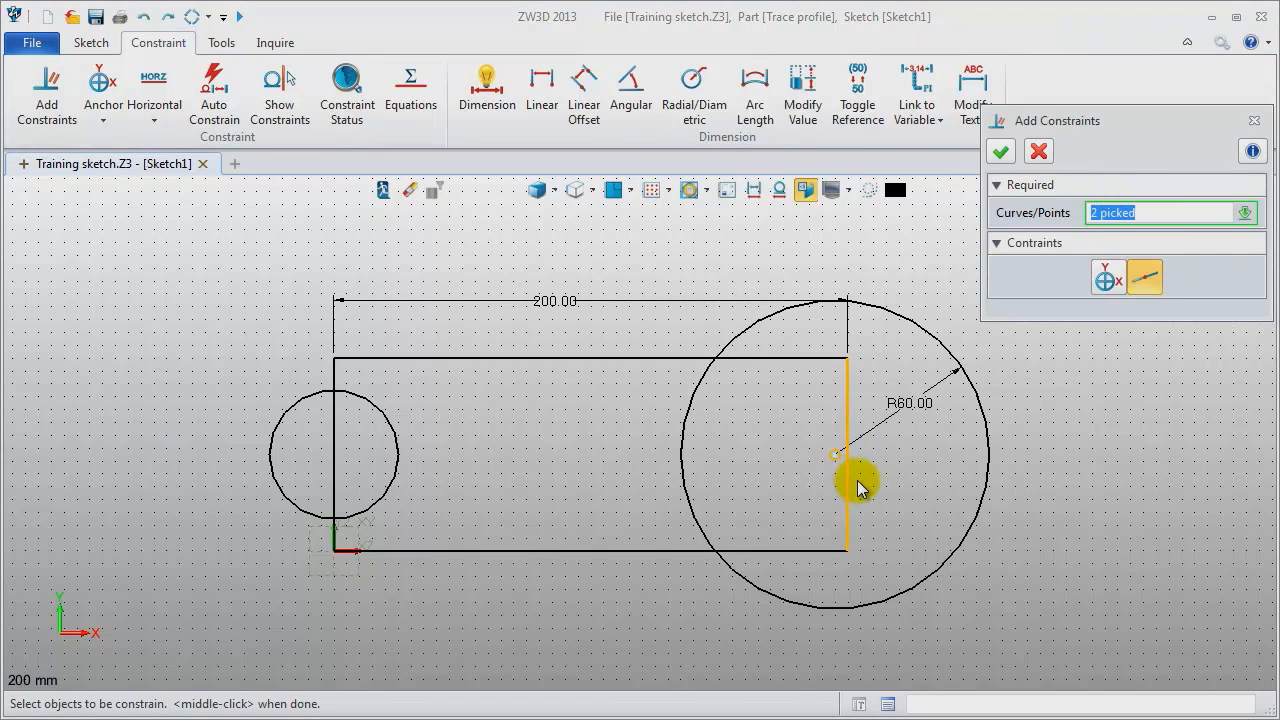
middle_click(1147, 450)
left_click(1254, 120)
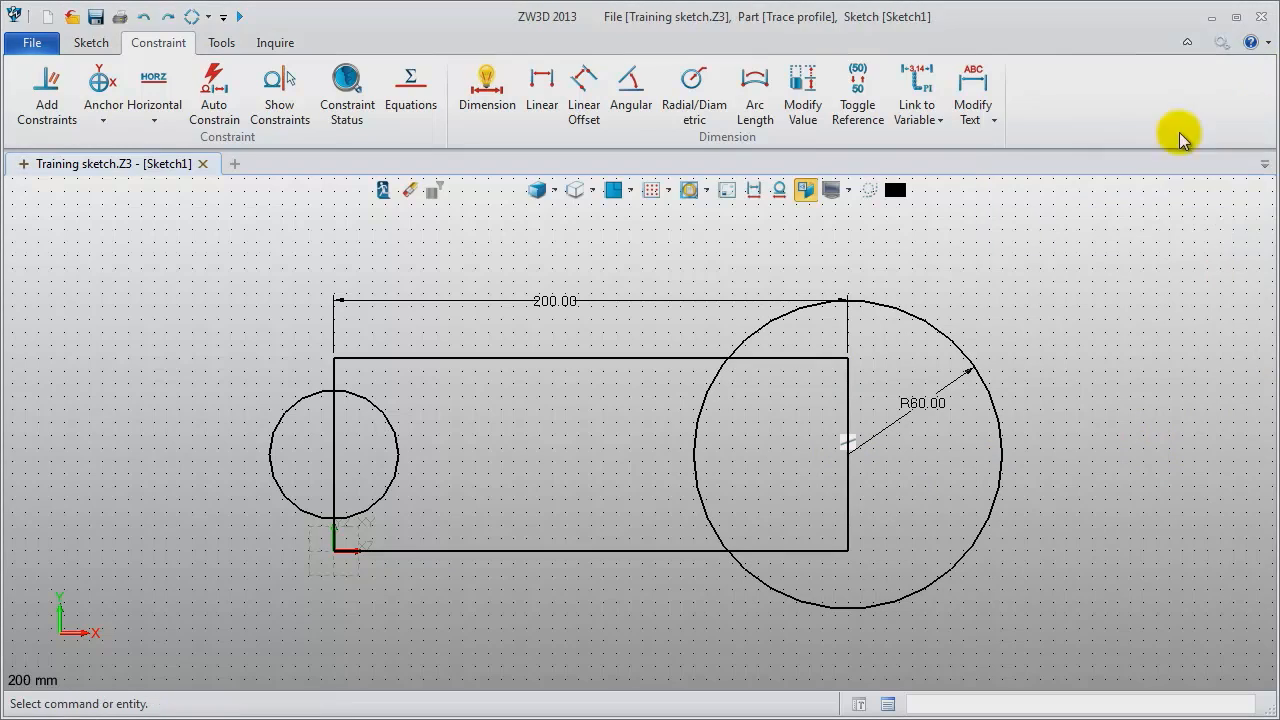
left_click(753, 195)
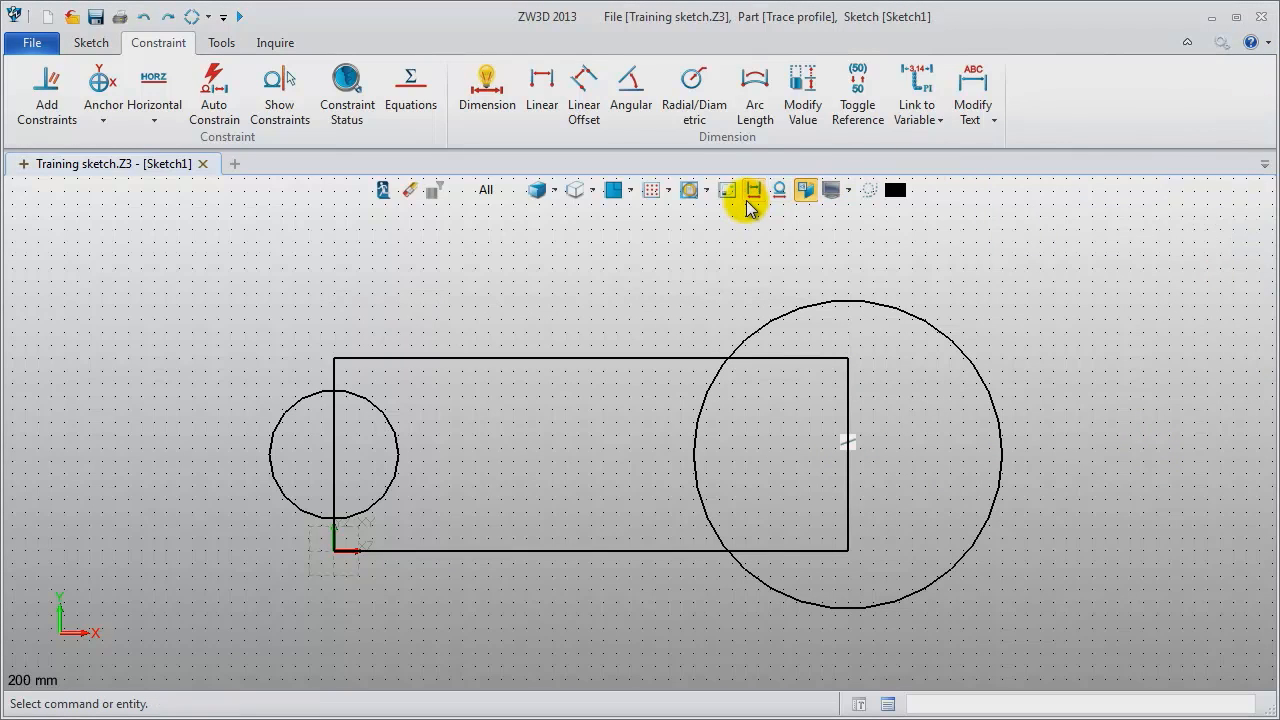
Trace a profile along the rectangle's long edges, the large circle's outer arc and the small circle's inner arc.
left_click(88, 43)
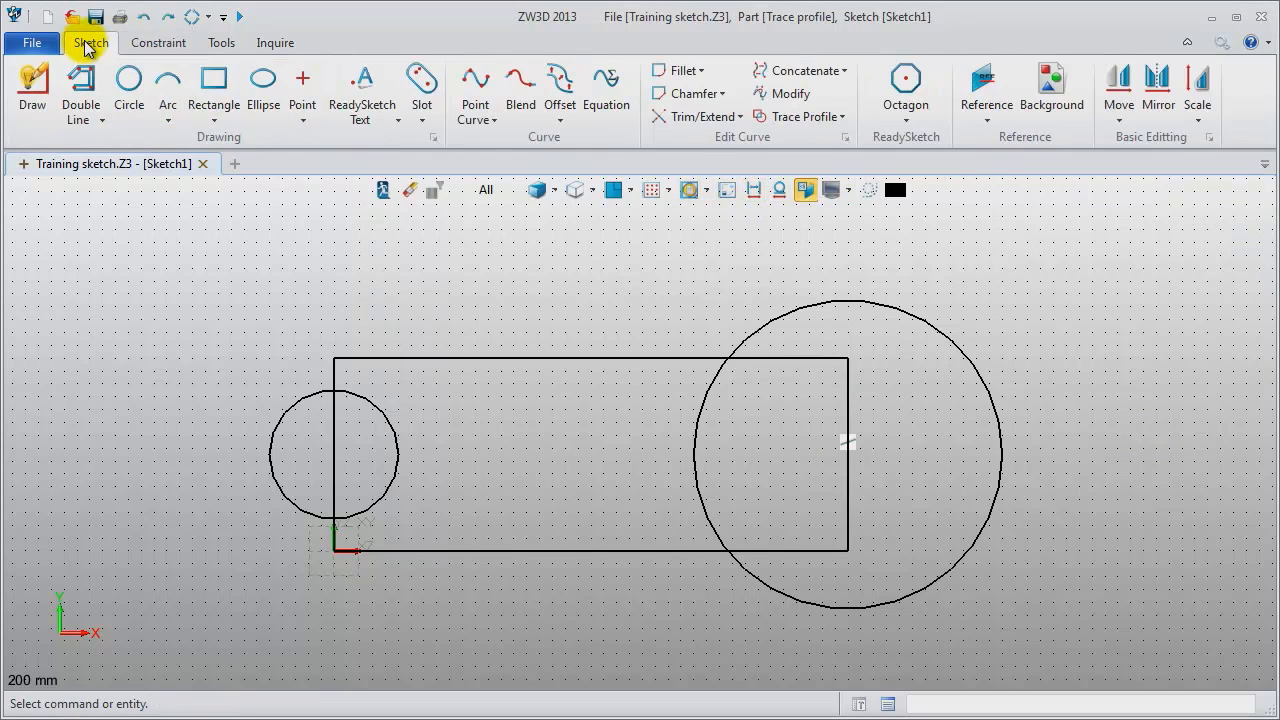
left_click(808, 116)
left_click(641, 358)
middle_click(801, 320)
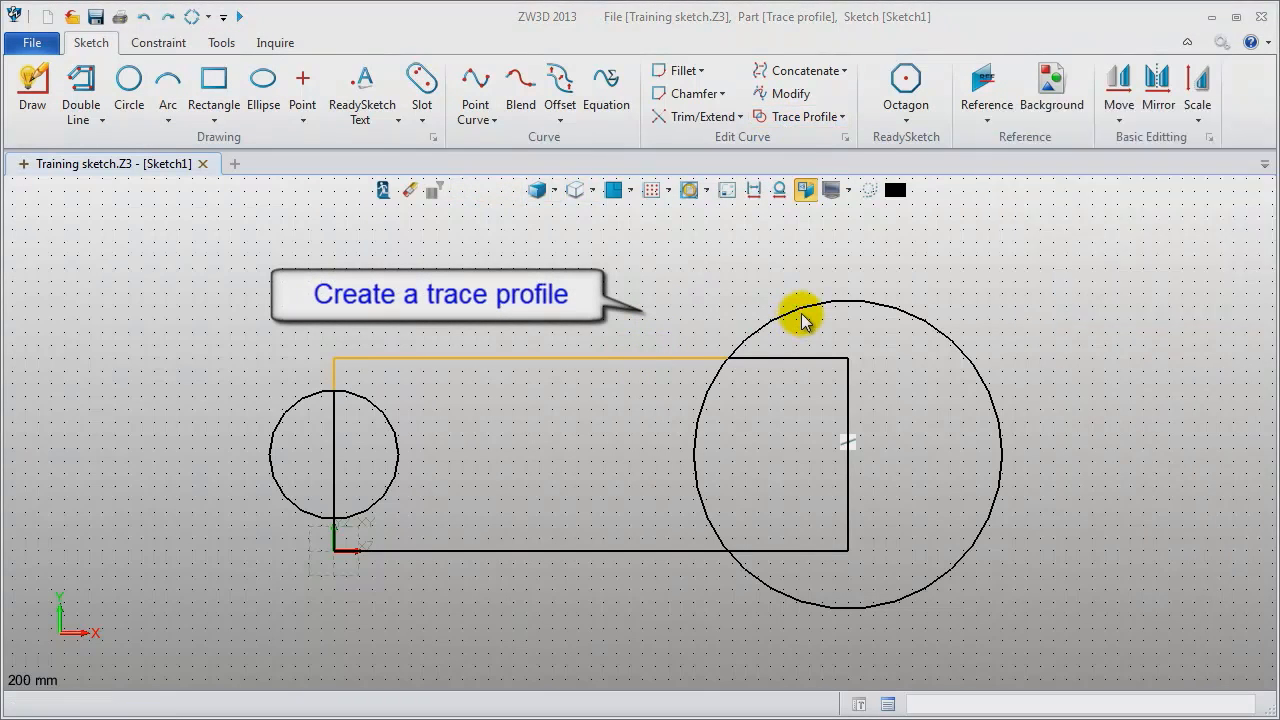
left_click(655, 552)
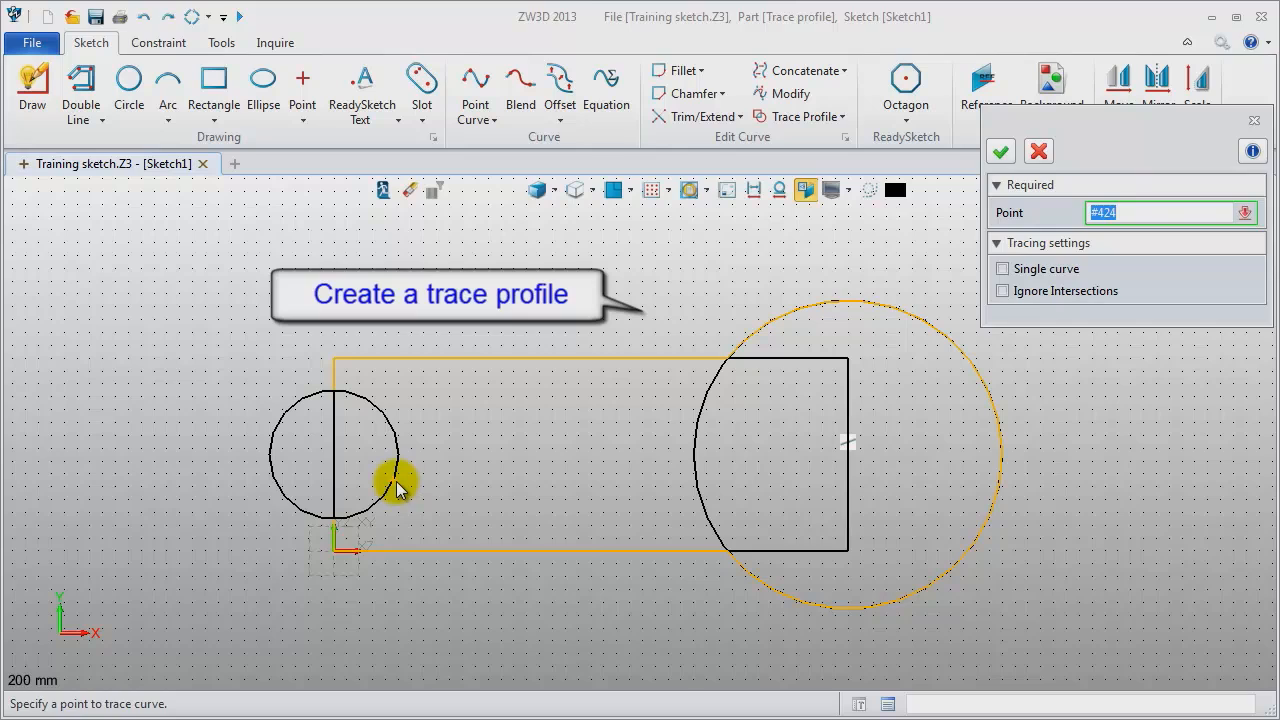
left_click(397, 486)
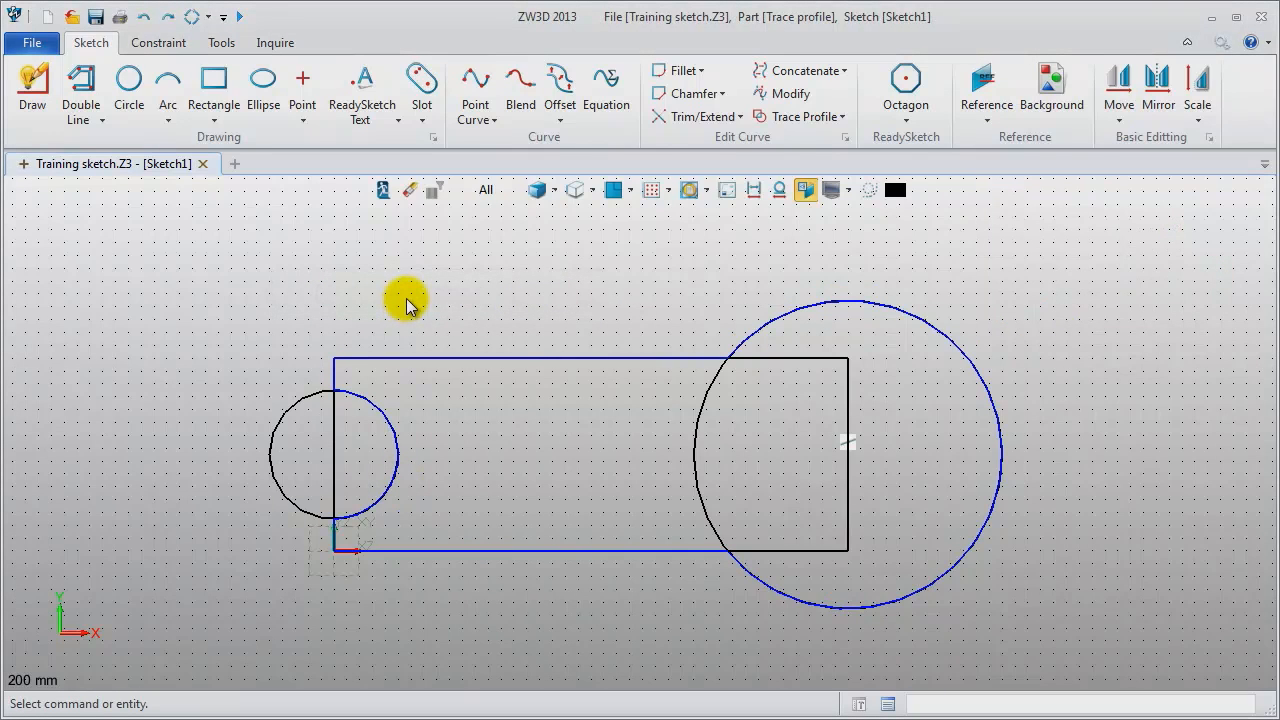
Exit the sketch and extrude its traced profile as a new base solid, using the Symmetrical type with an end value of 18 mm.
left_click(383, 195)
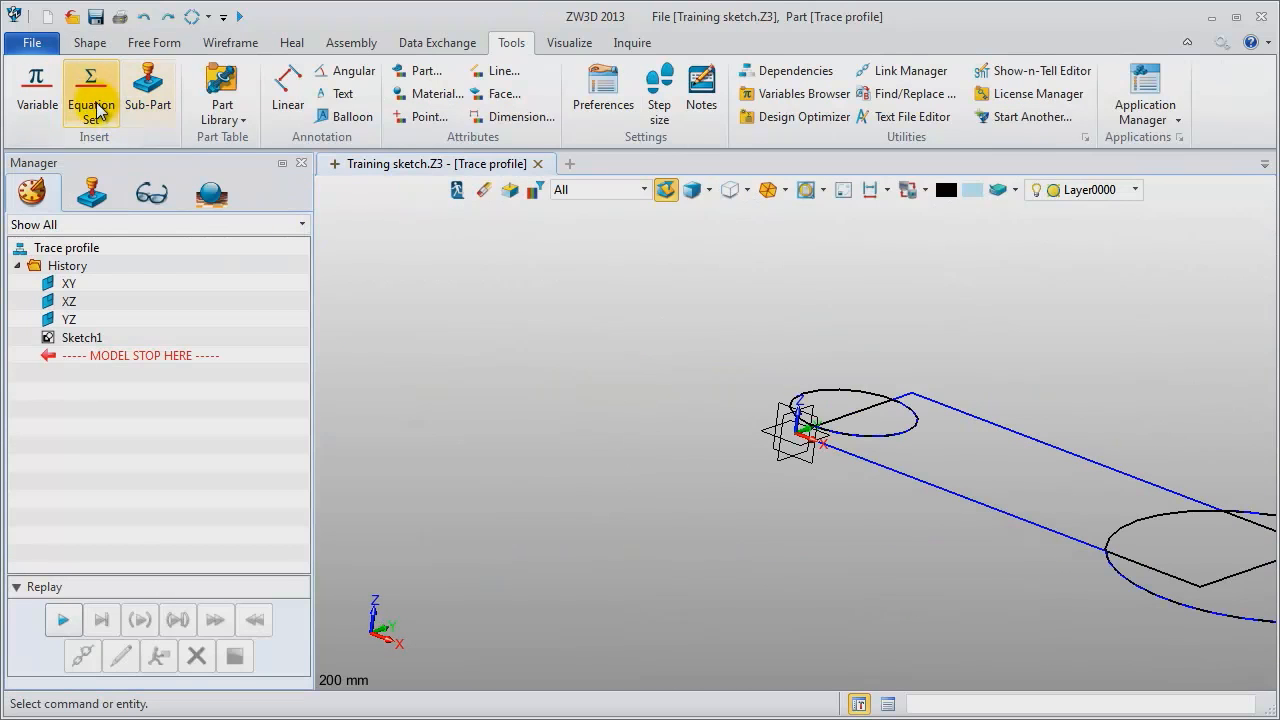
left_click(90, 42)
left_click(117, 88)
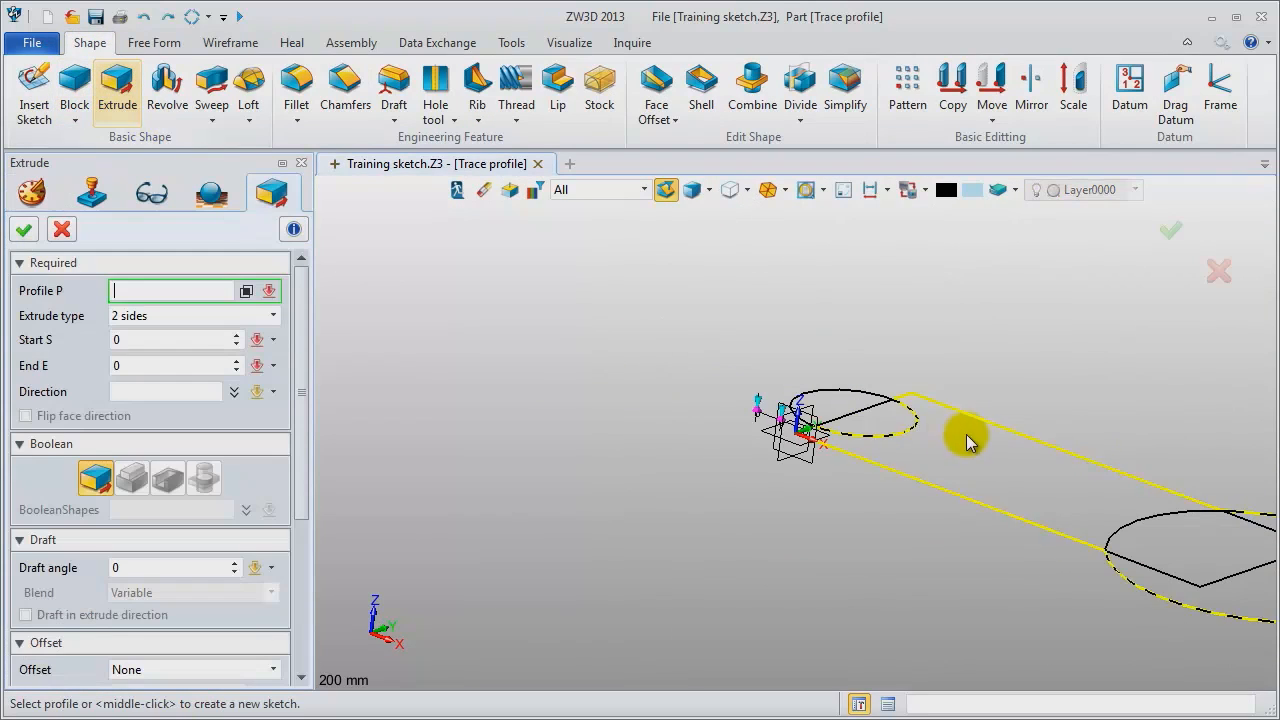
left_click(935, 494)
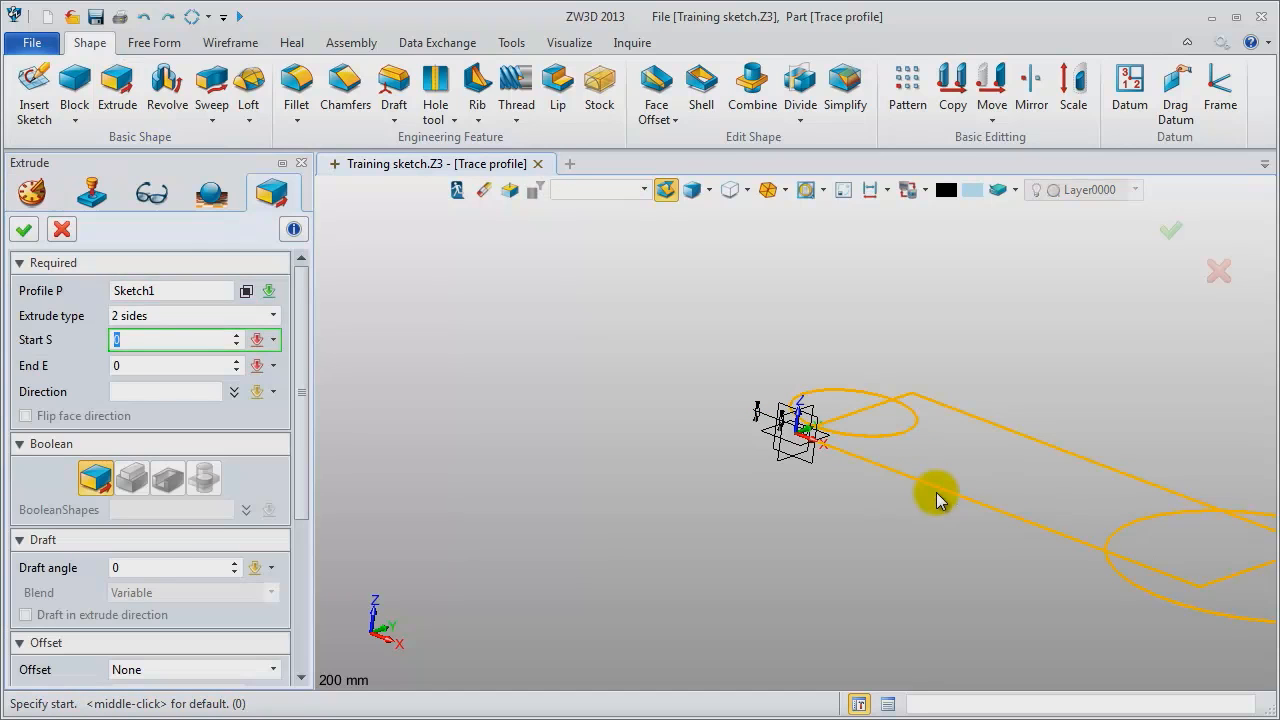
left_click(935, 498)
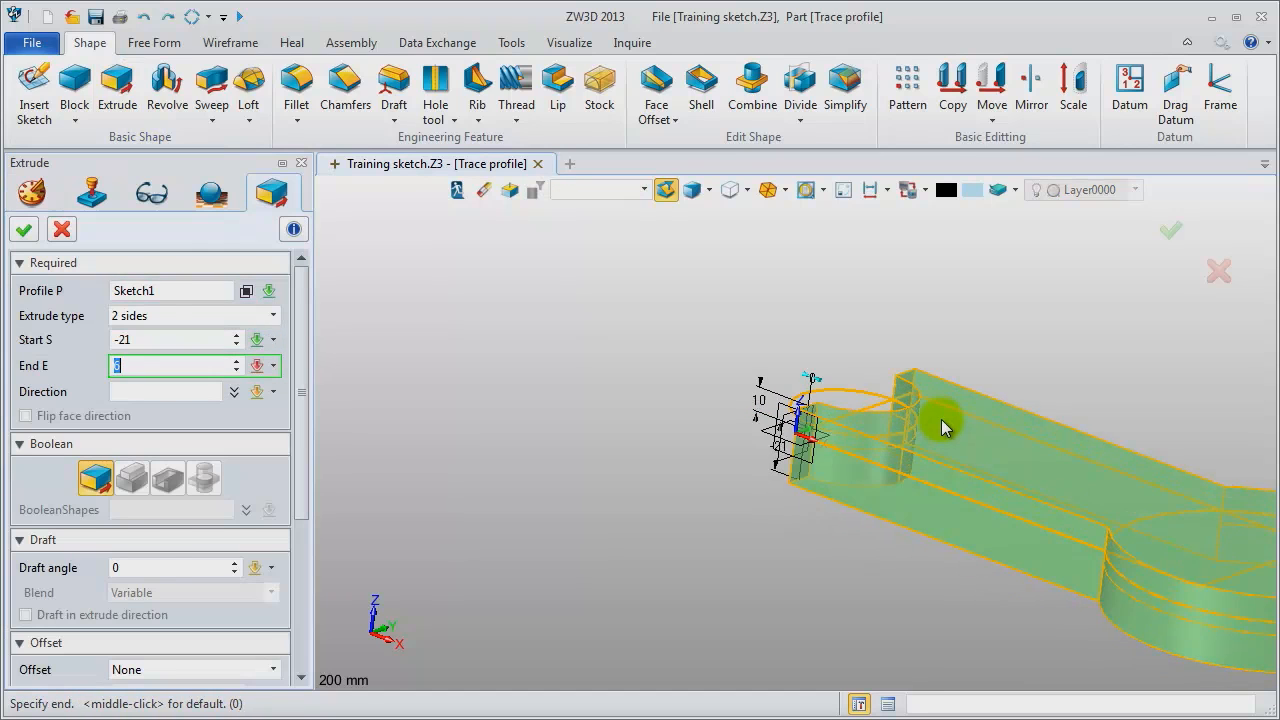
left_click(941, 402)
left_click(232, 320)
left_click(200, 366)
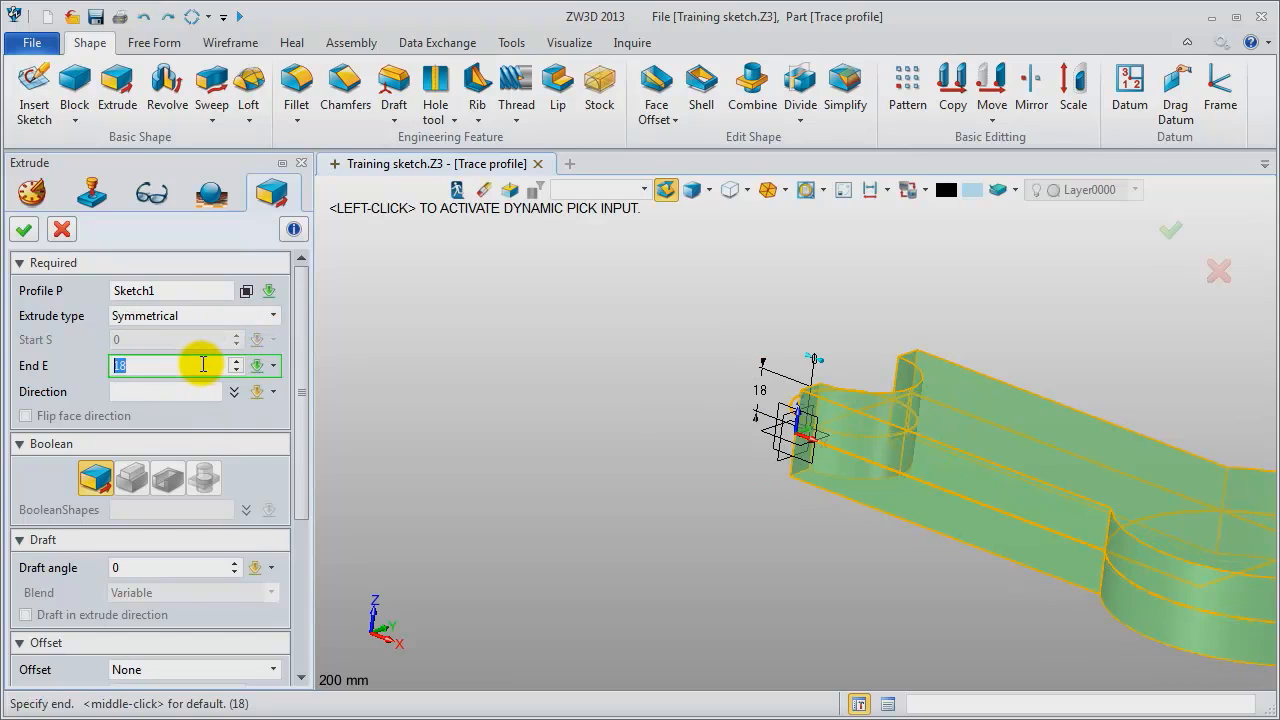
middle_click(415, 415)
middle_click(415, 415)
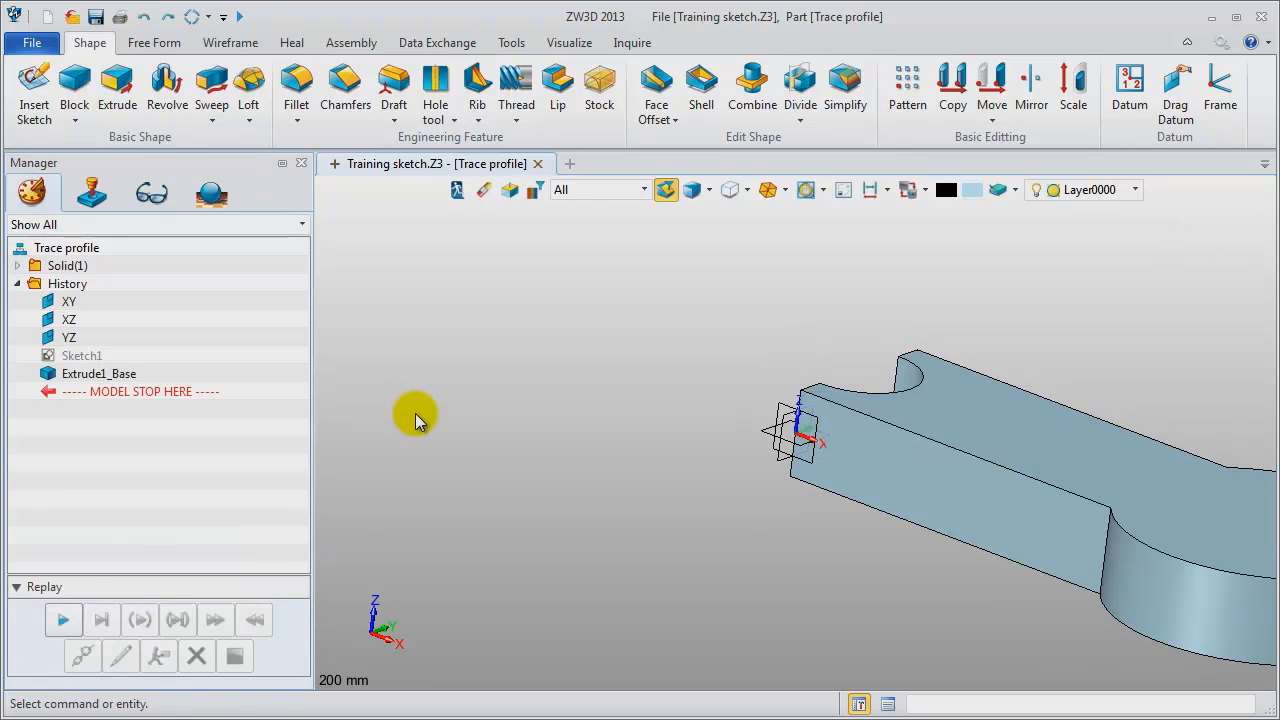
Insert a new sketch on the top face of the extruded solid.
key("ctrl+Home")
right_click(443, 265)
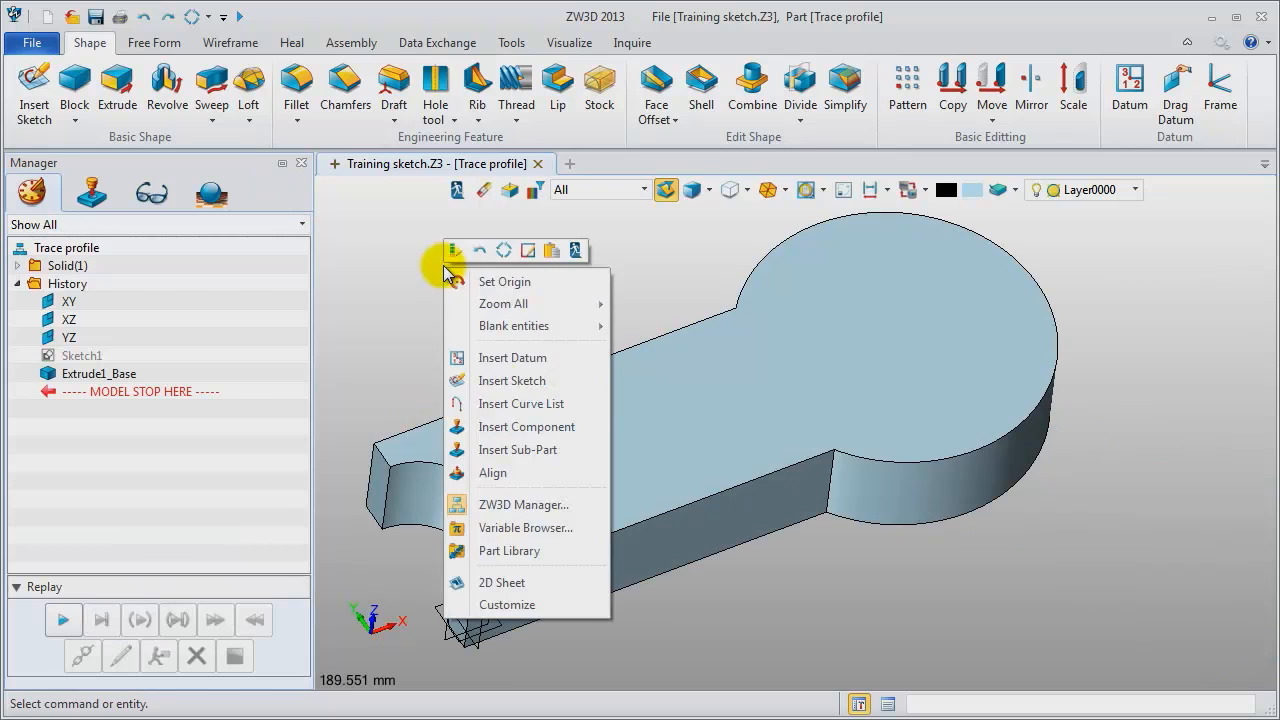
left_click(512, 385)
left_click(700, 394)
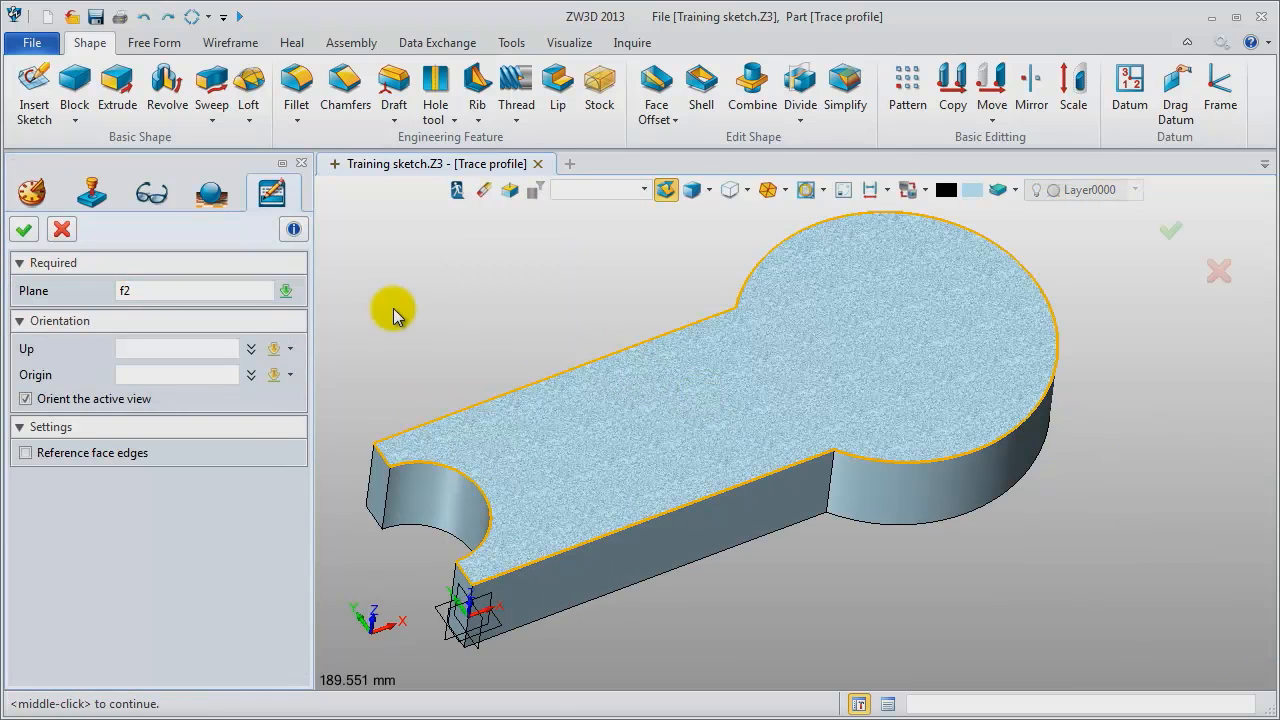
middle_click(475, 313)
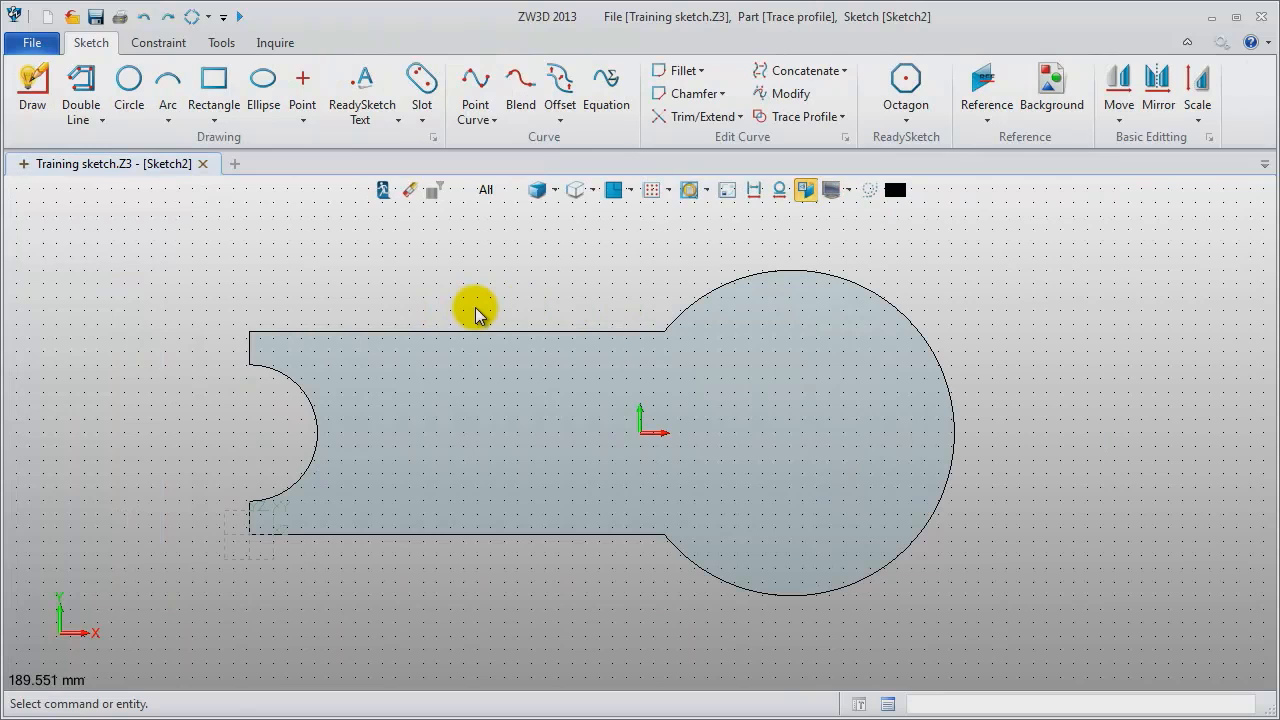
Place an octagon ReadySketch with its base point at 60,0 inside the round head and open its diameter dimension's value.
left_click(910, 119)
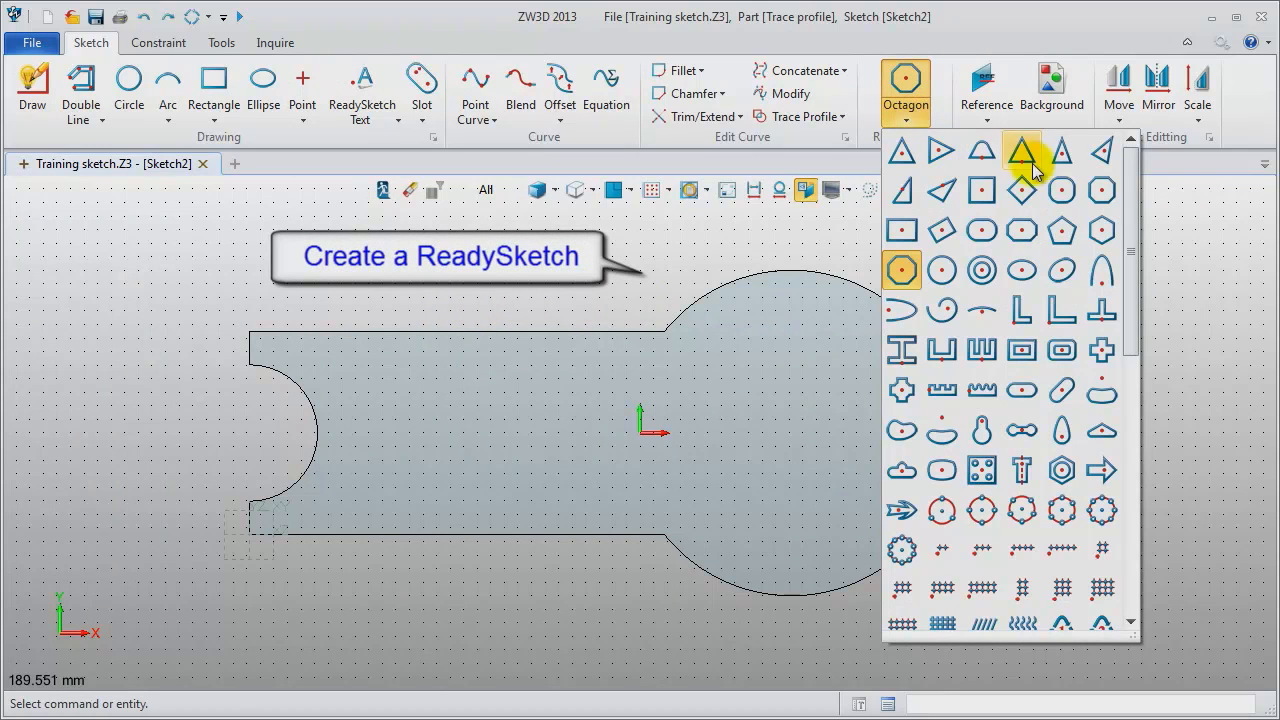
left_click(900, 270)
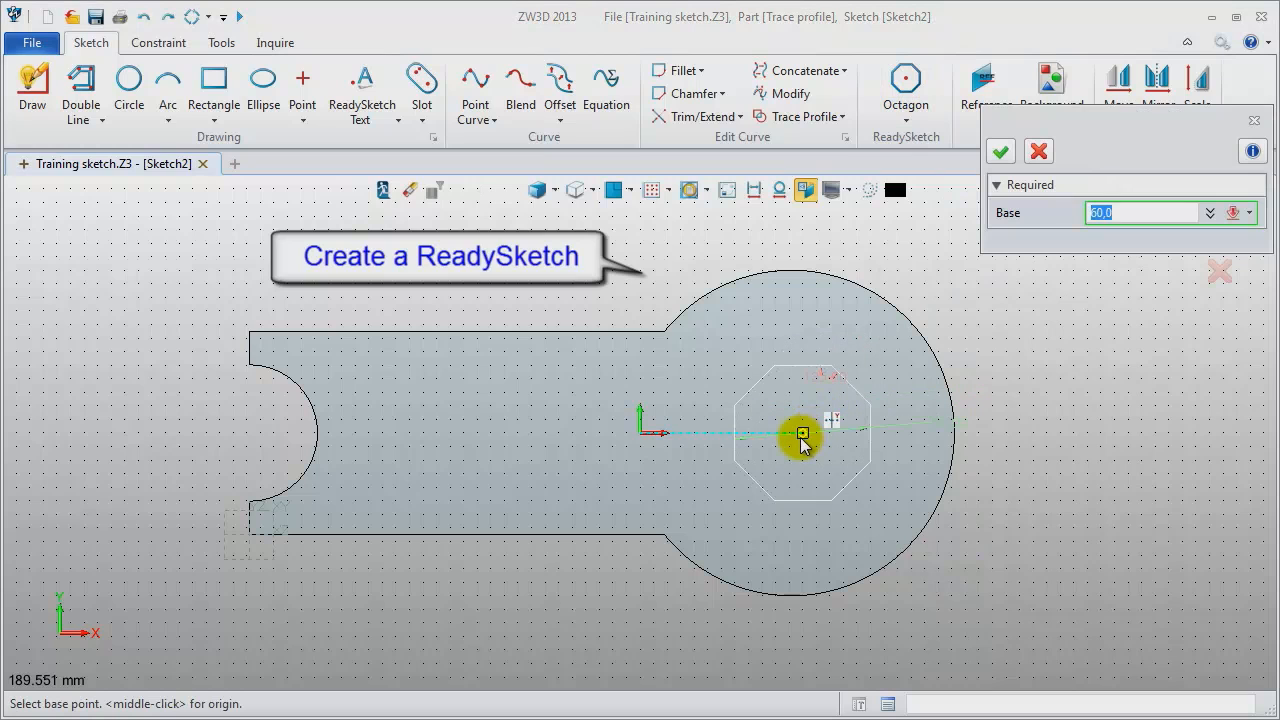
left_click(802, 436)
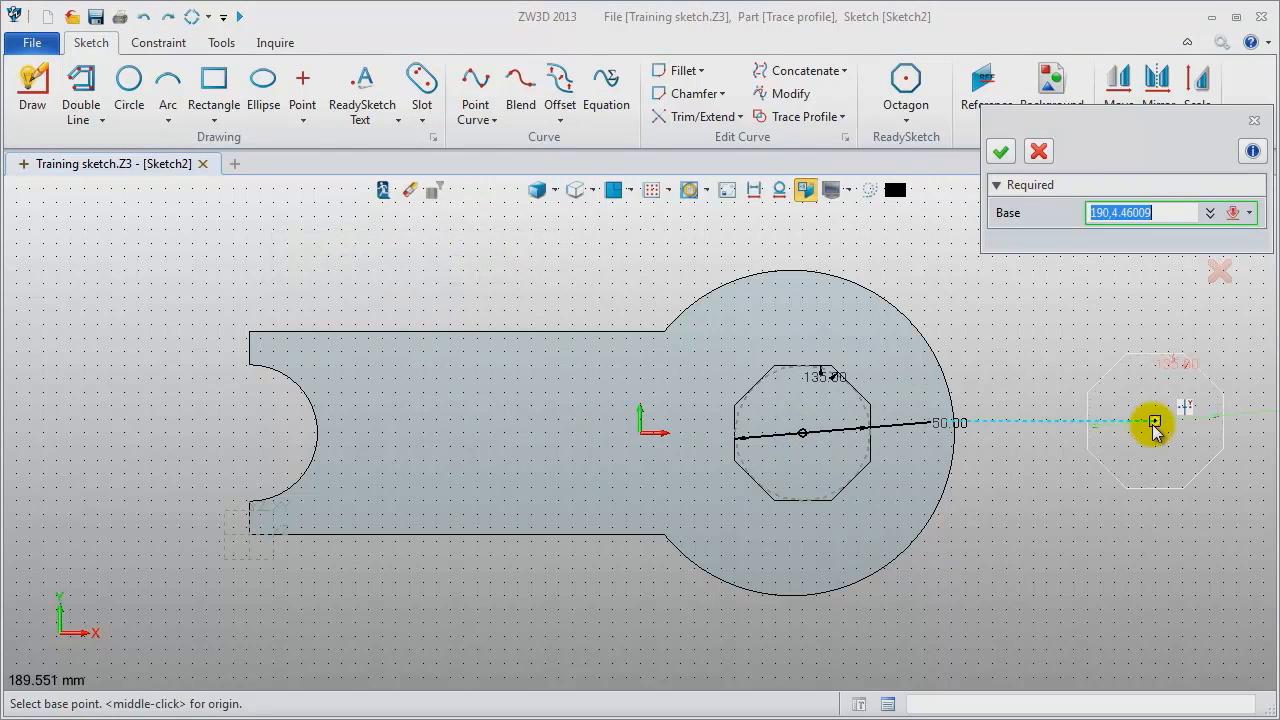
key("Escape")
double_click(940, 427)
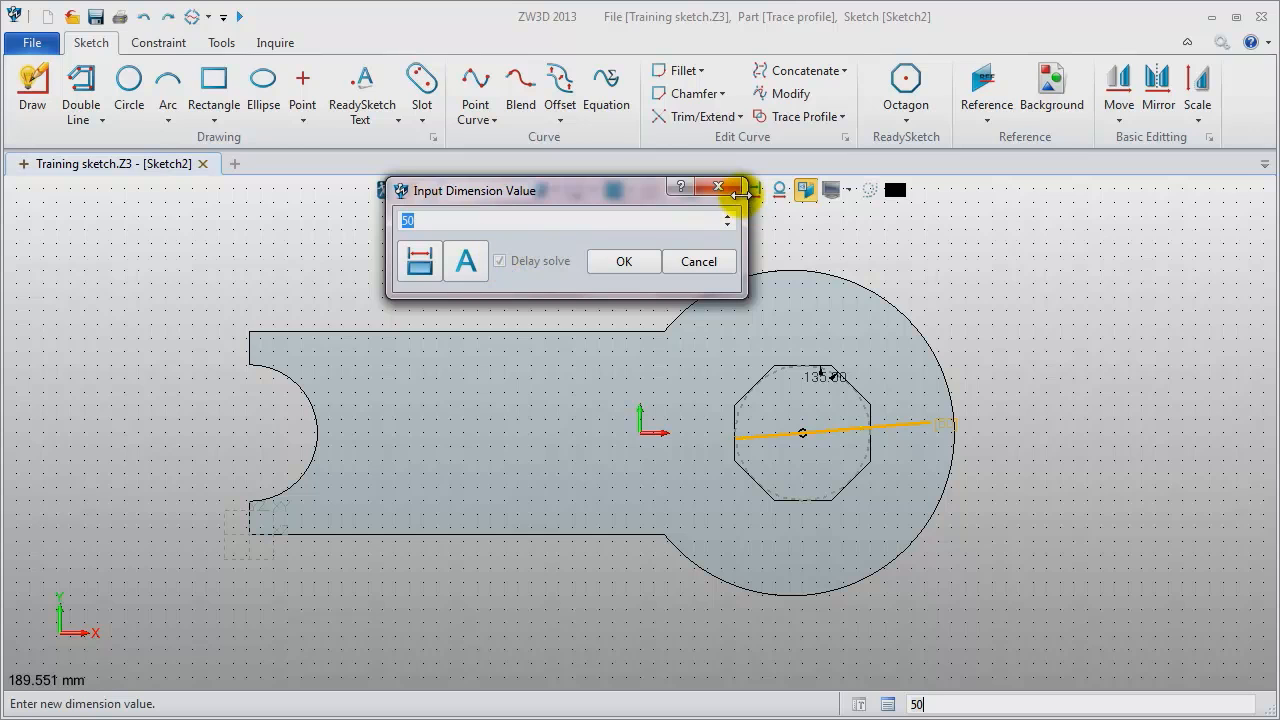
left_click(726, 188)
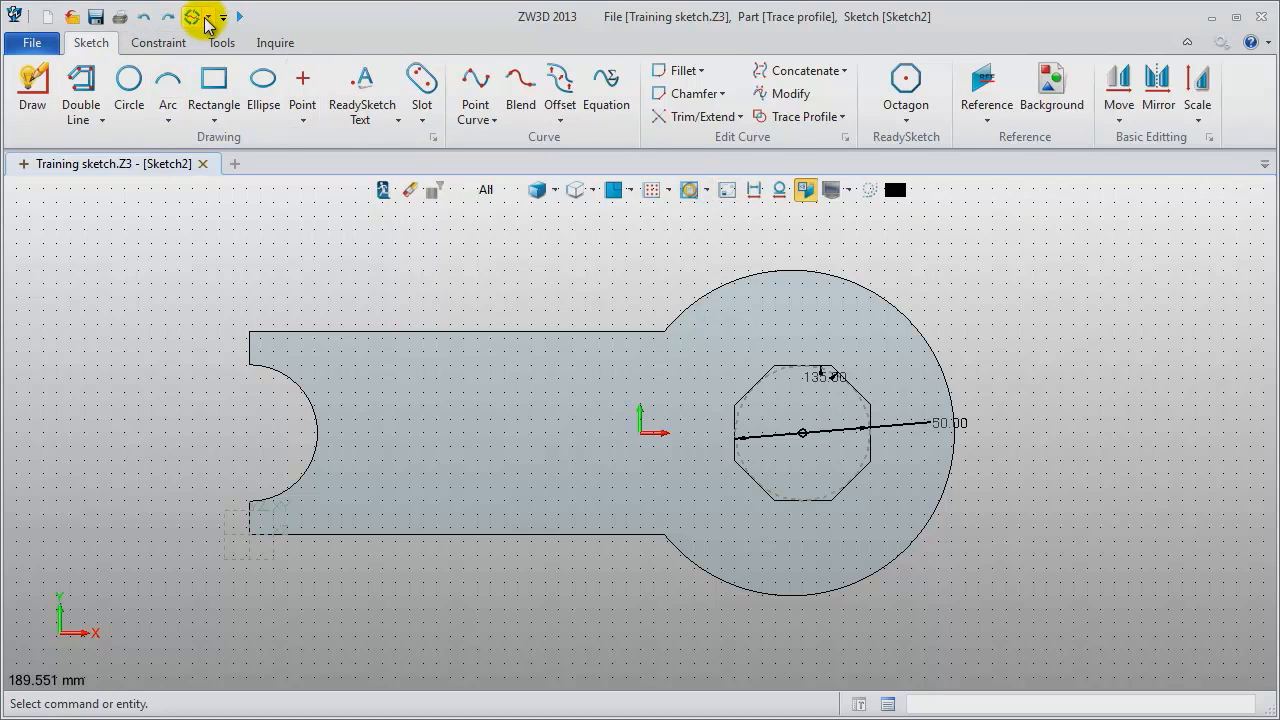
Set the octagon's diameter dimension to 60 mm with automatic sketch solving turned on, and hide the sketch dimensions.
left_click(206, 17)
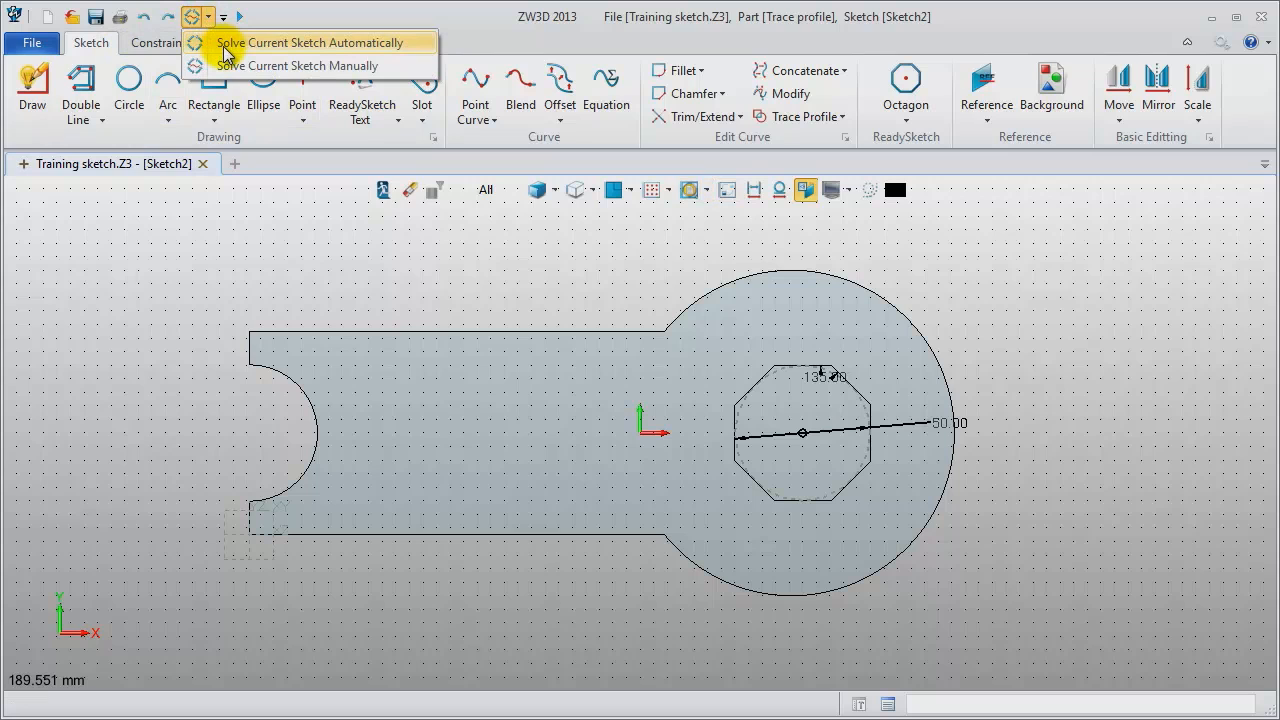
left_click(224, 45)
left_click(958, 425)
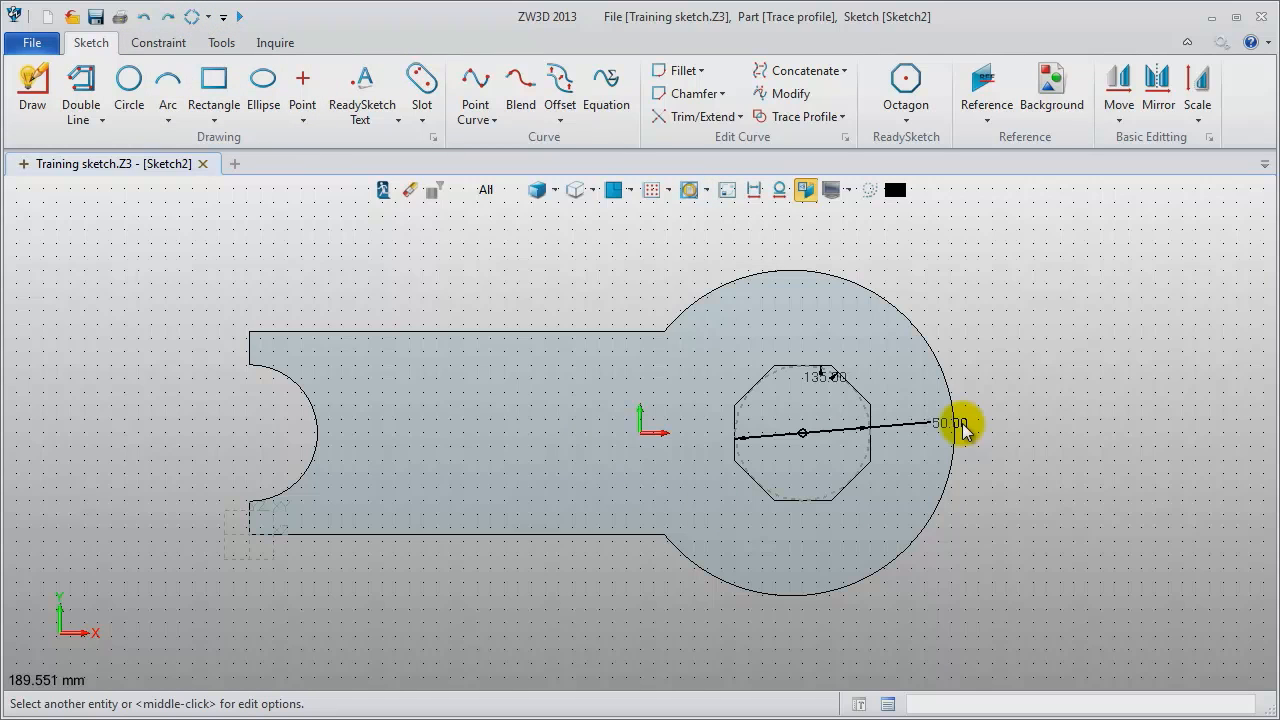
middle_click(937, 423)
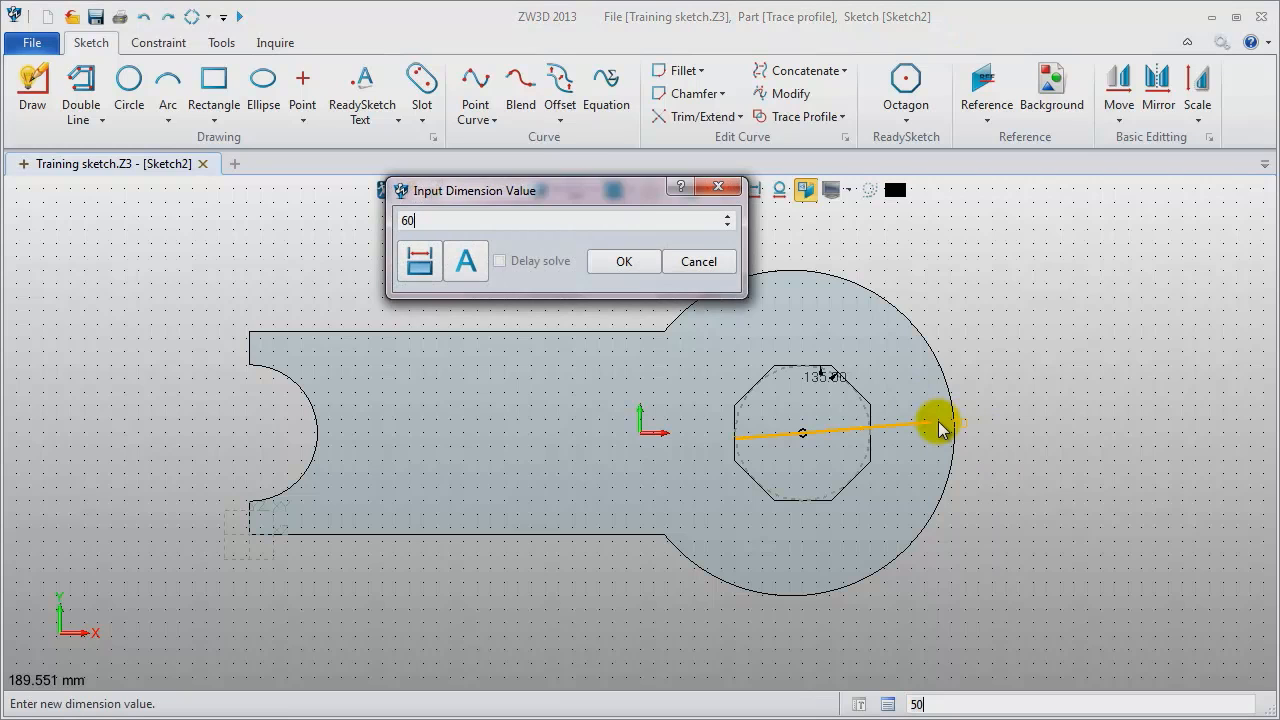
key("Return")
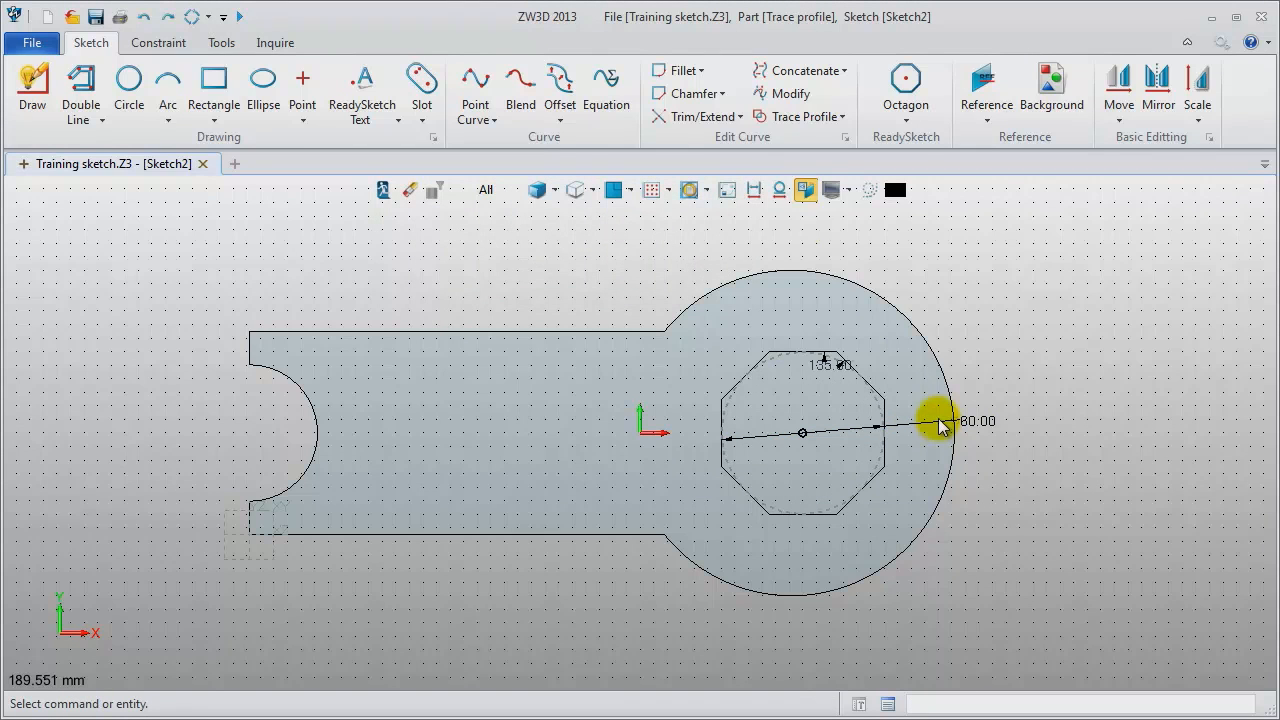
left_click(754, 190)
Exit the sketch and cut its octagon through the solid's round head with a Symmetrical extrude, using an end value of 37 mm.
left_click(386, 194)
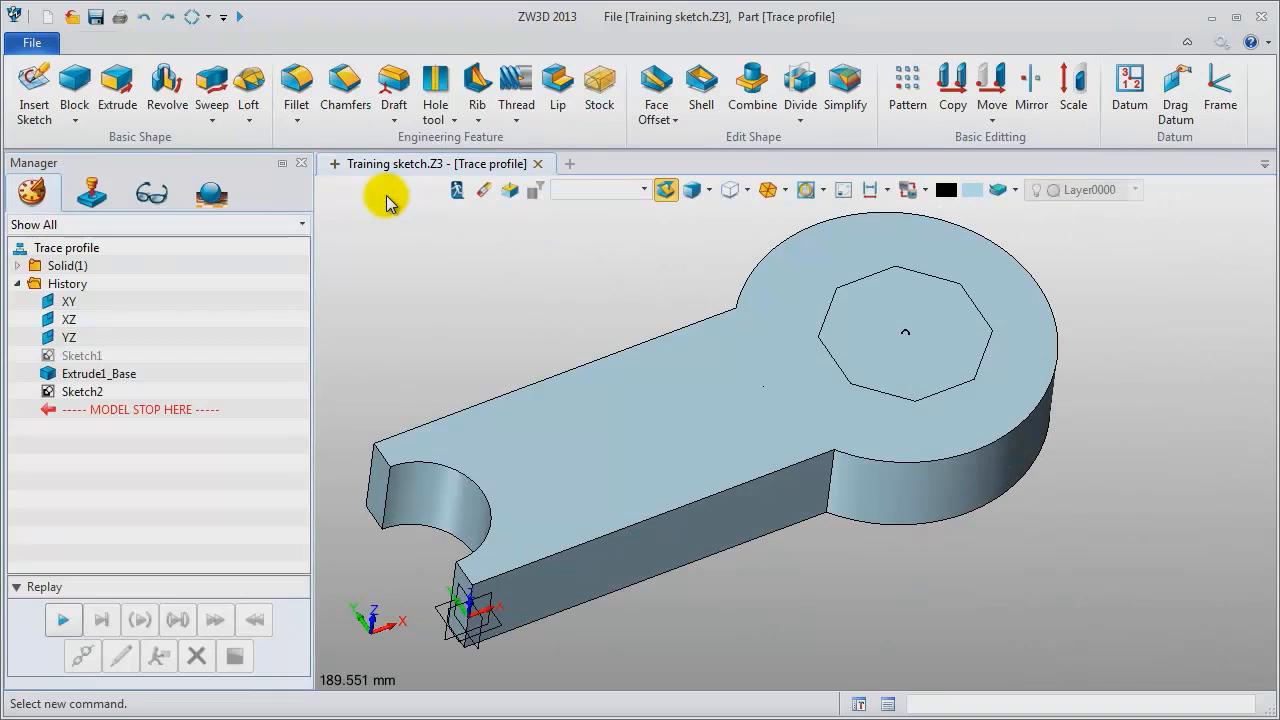
left_click(117, 85)
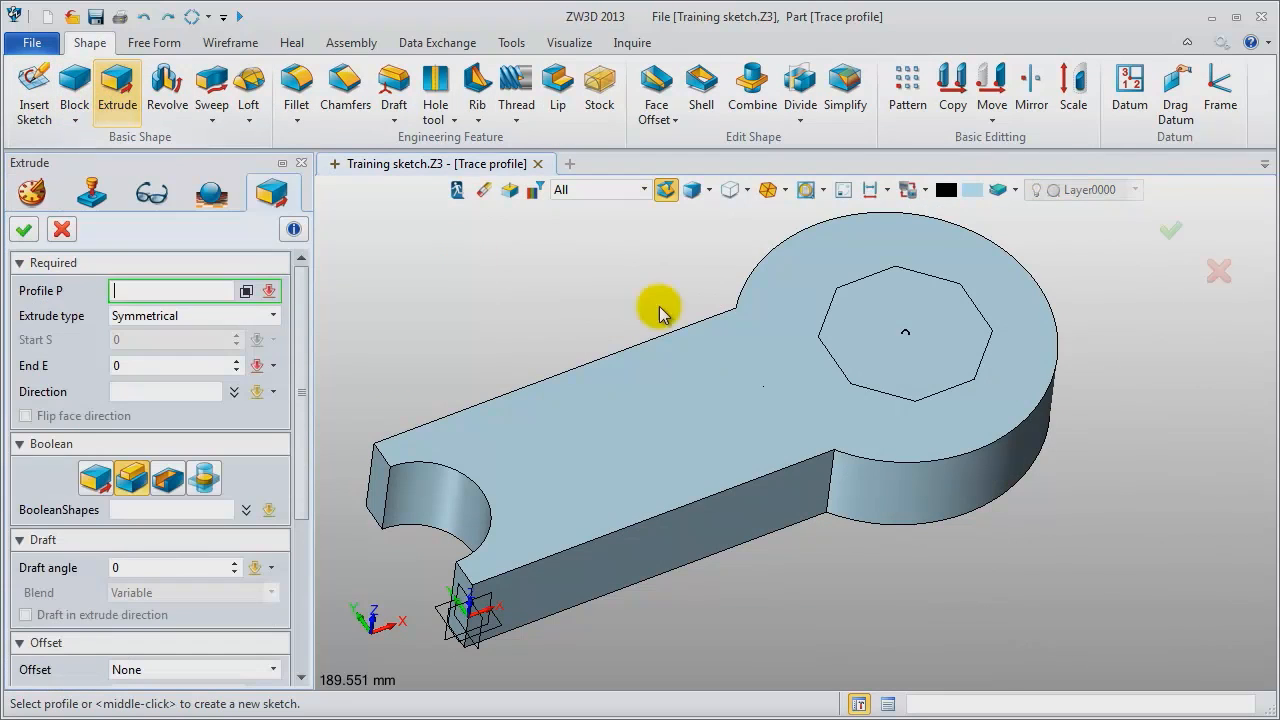
left_click(903, 398)
left_click(904, 401)
left_click(168, 479)
type("32")
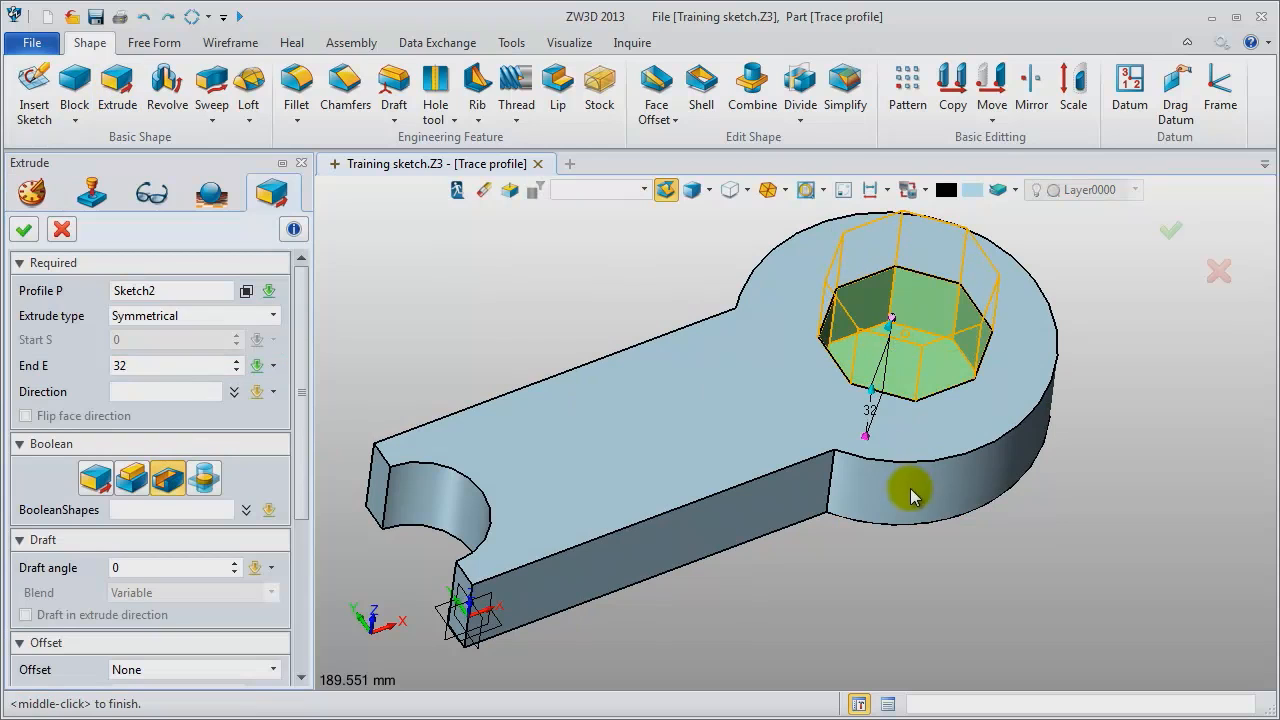
key("BackSpace")
key("BackSpace")
type("40")
key("Return")
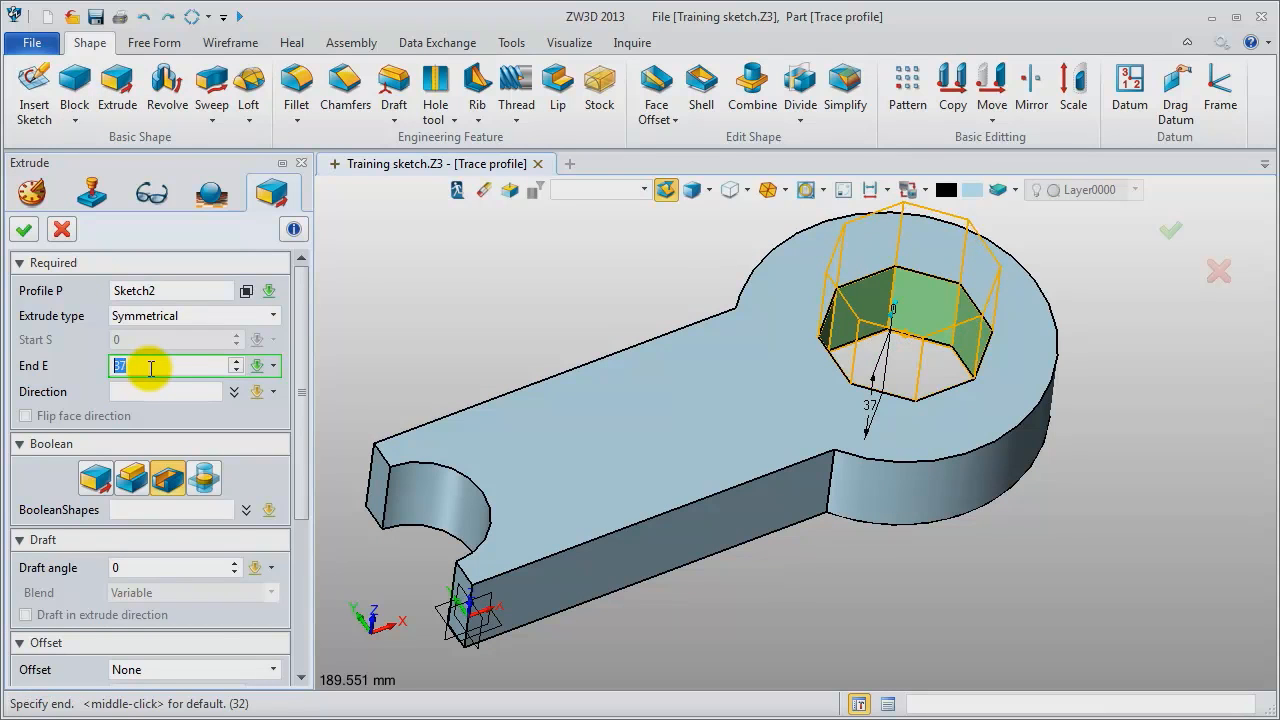
left_click(25, 232)
Insert a new sketch on the top face of the solid, keeping the default orientation.
right_click(524, 333)
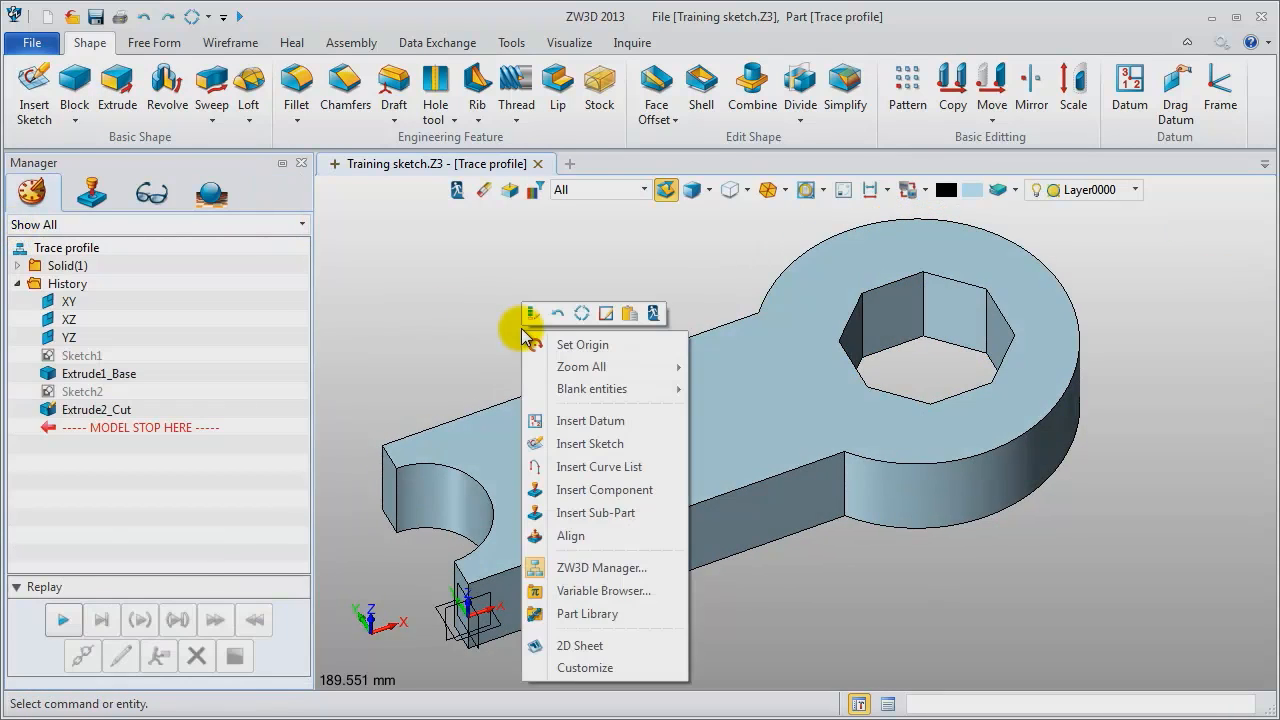
left_click(590, 443)
left_click(655, 447)
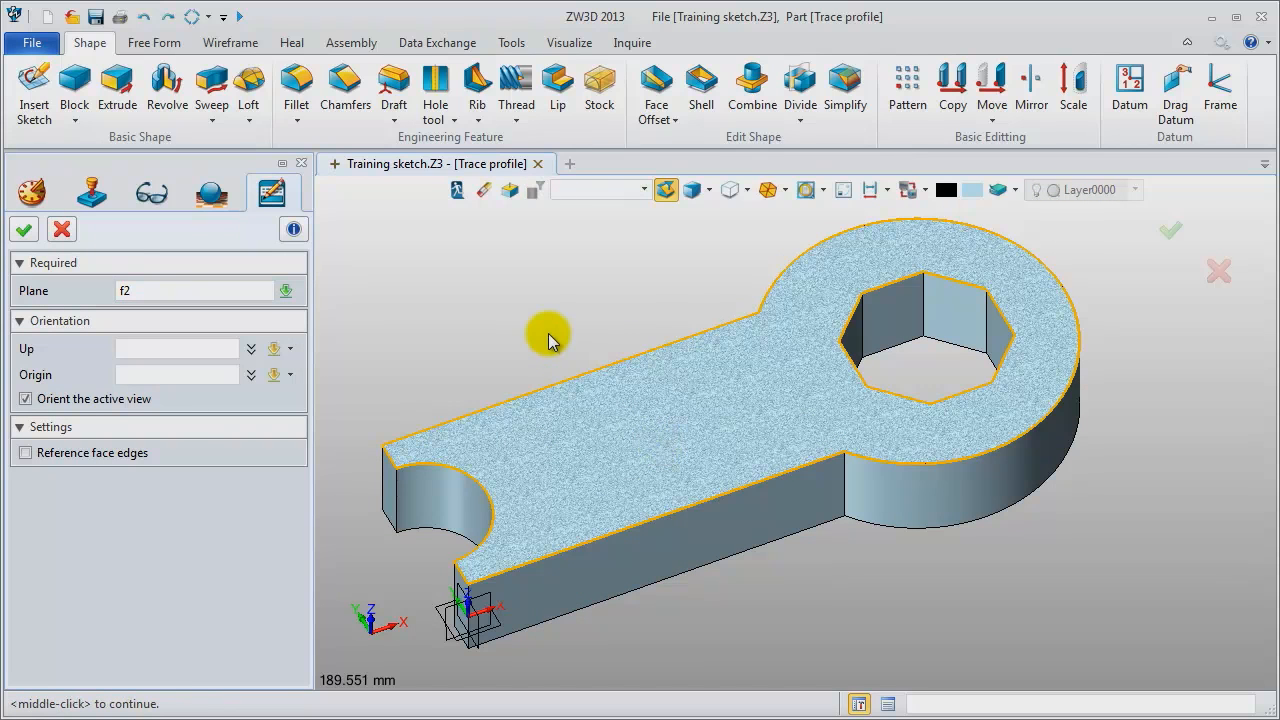
middle_click(548, 341)
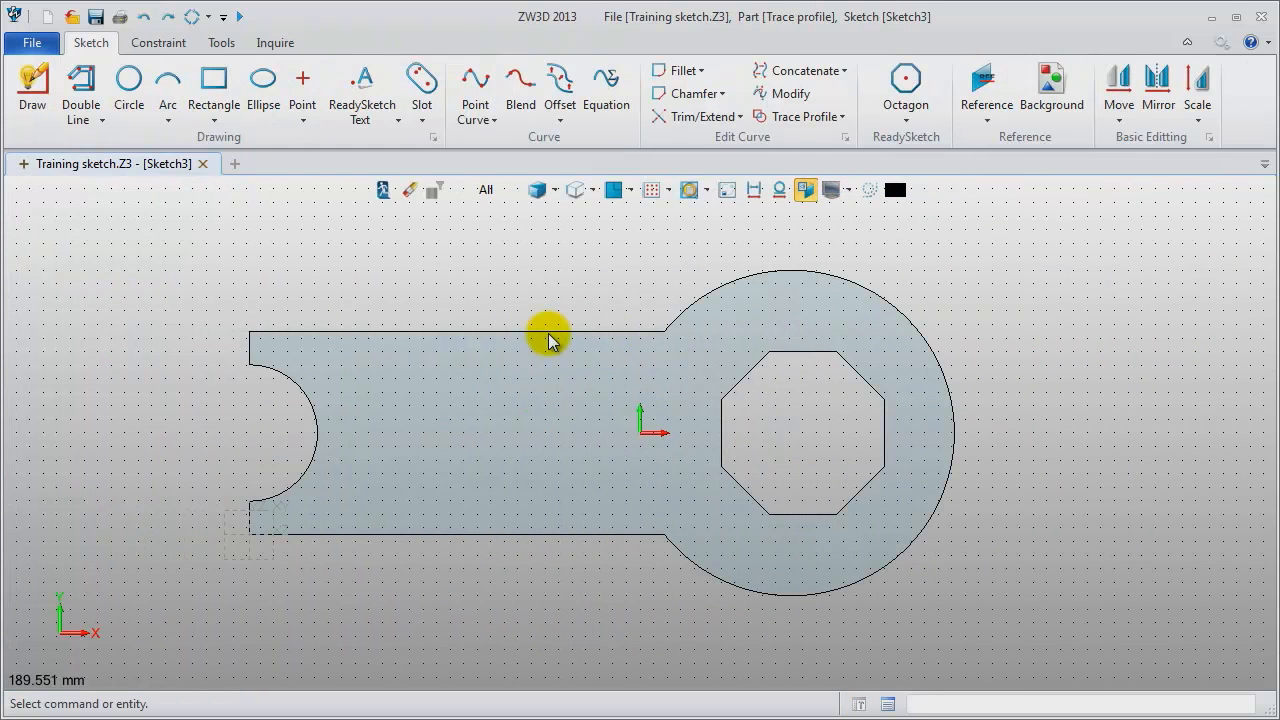
left_click(379, 103)
left_click(325, 505)
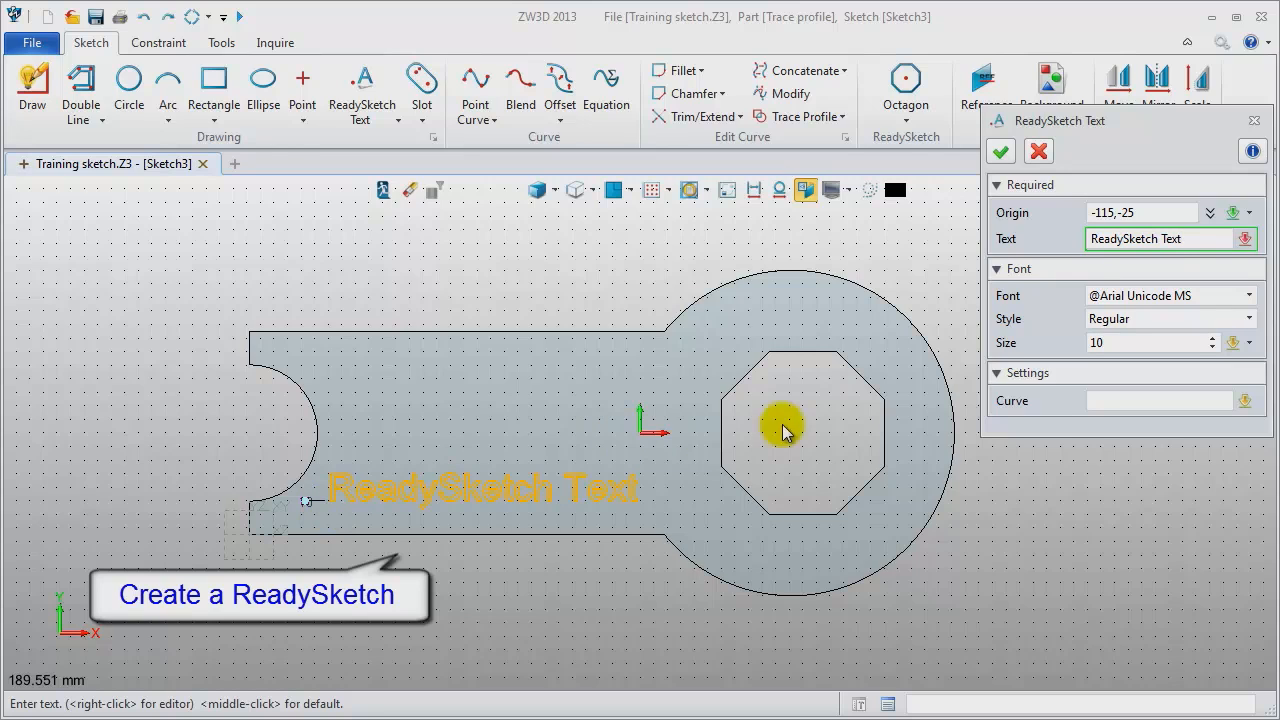
left_click(1167, 343)
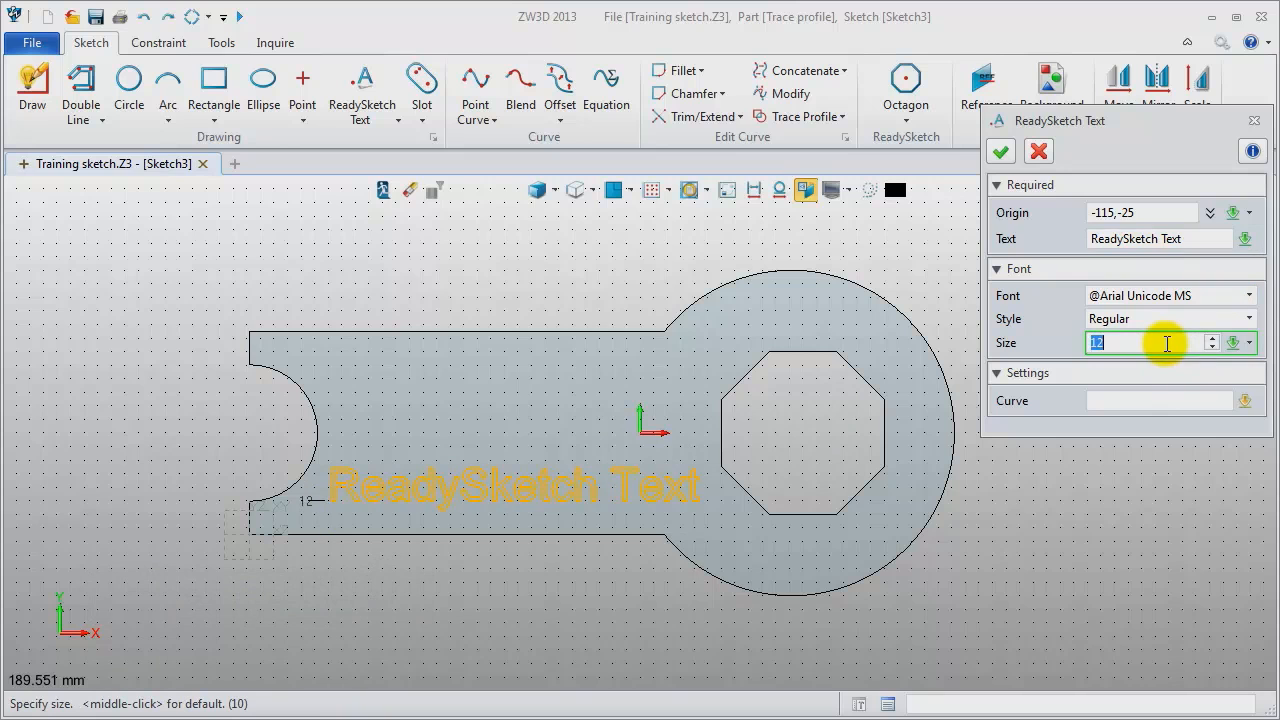
left_click(1001, 152)
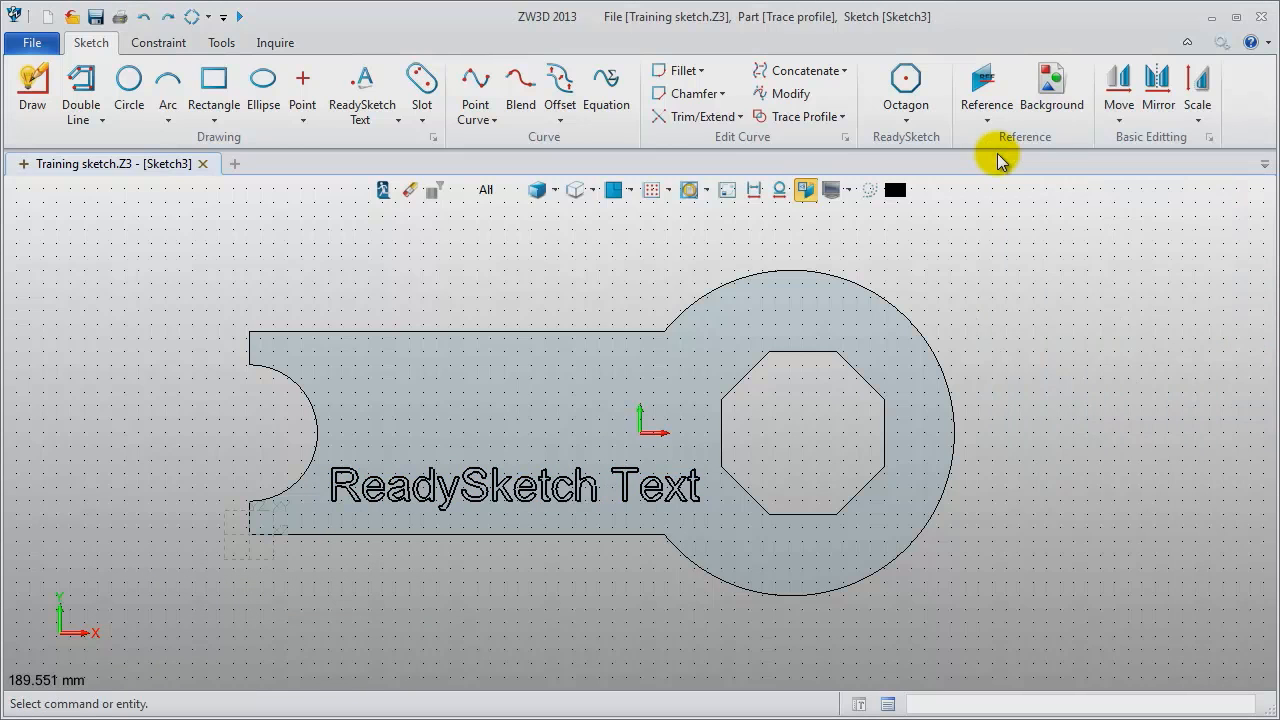
scroll(533, 583, "up", 3)
scroll(533, 583, "down", 2)
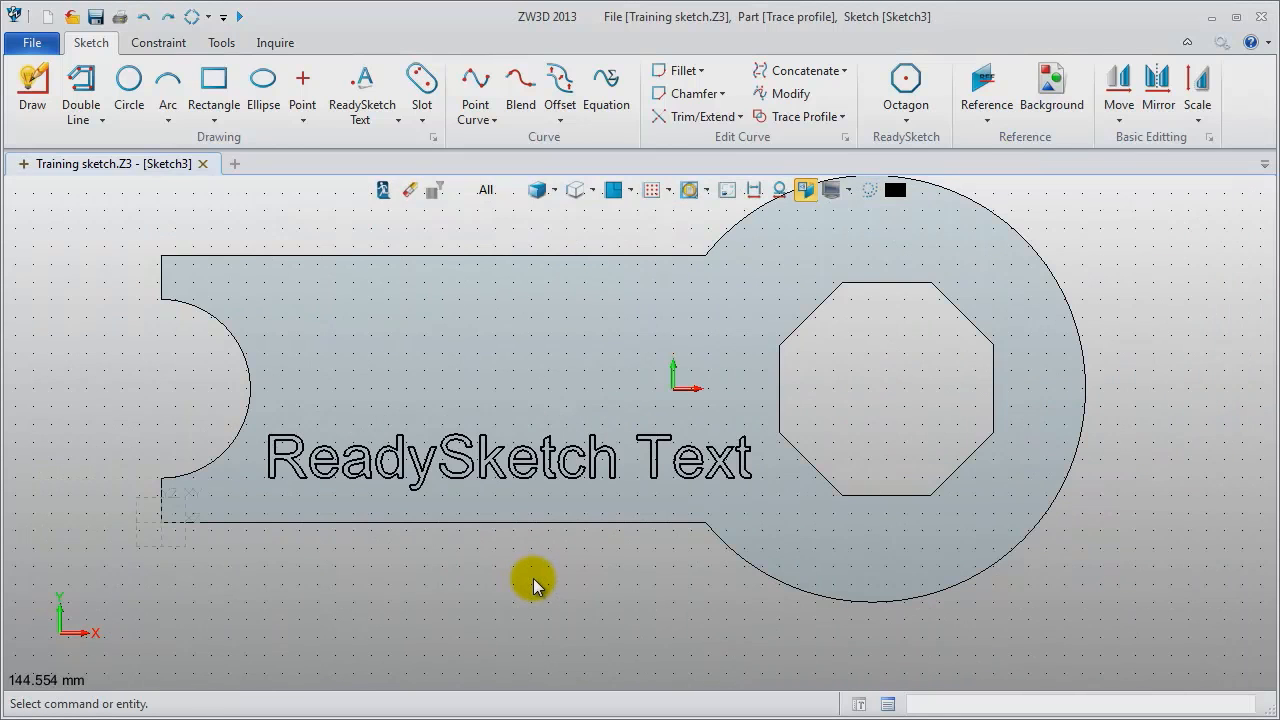
Exit the sketch and extrude its text as an added boss, using the 2 sides type from 0 to 2 mm.
left_click(384, 199)
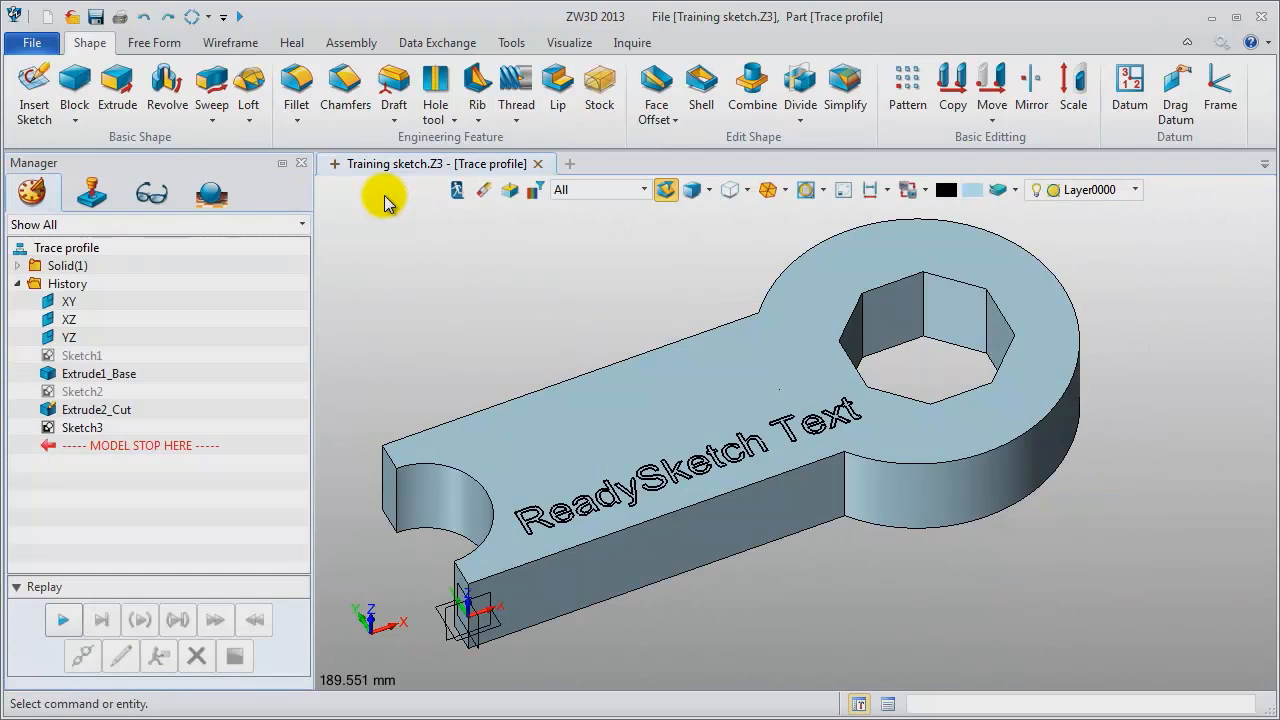
left_click(117, 88)
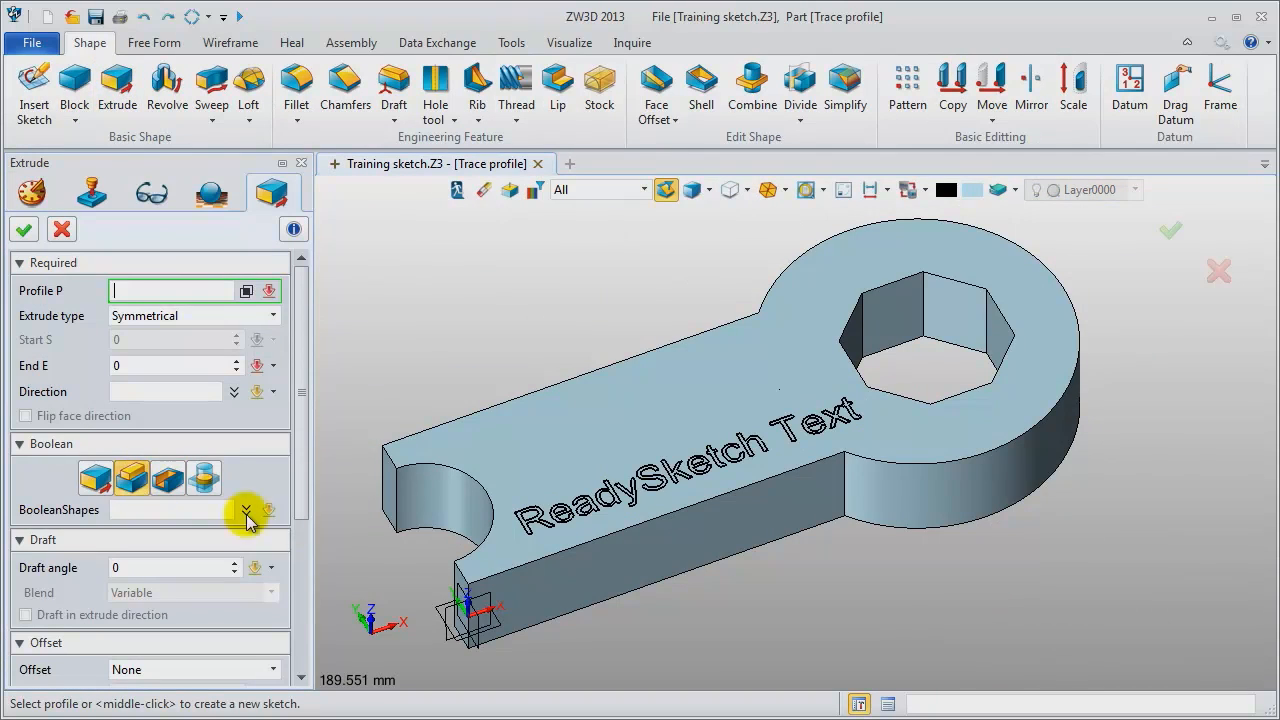
left_click(572, 530)
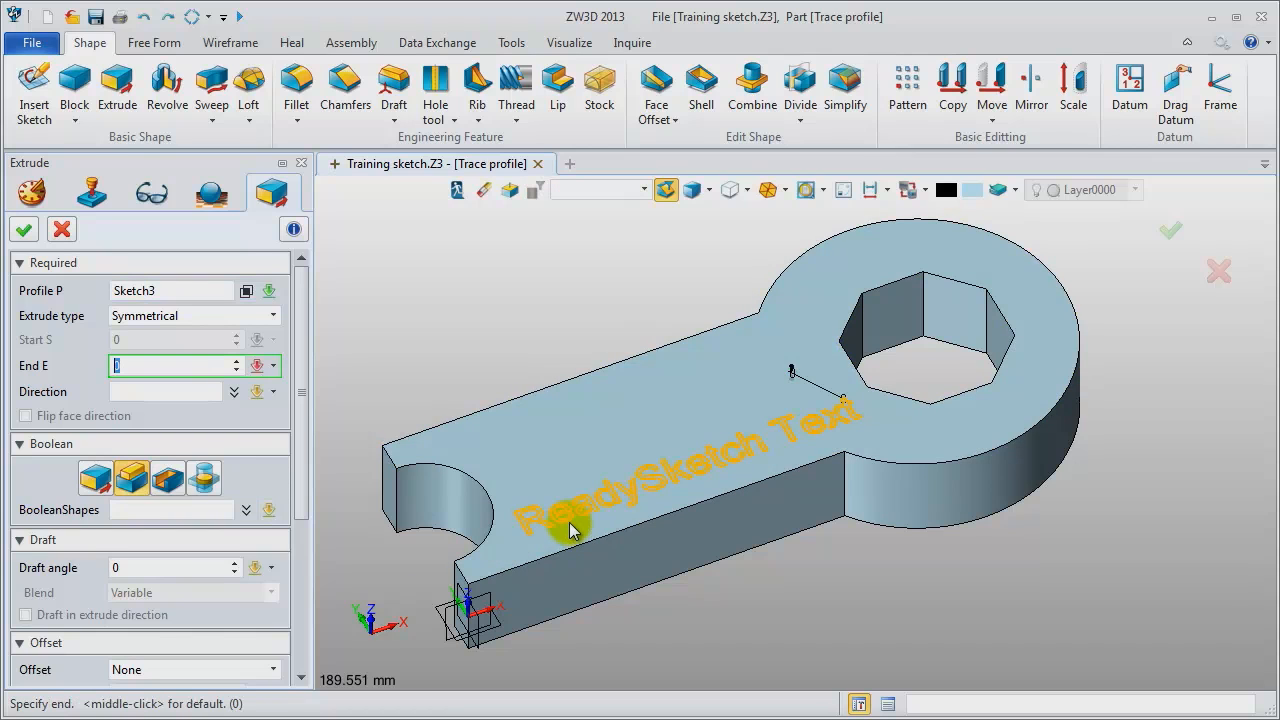
left_click(212, 316)
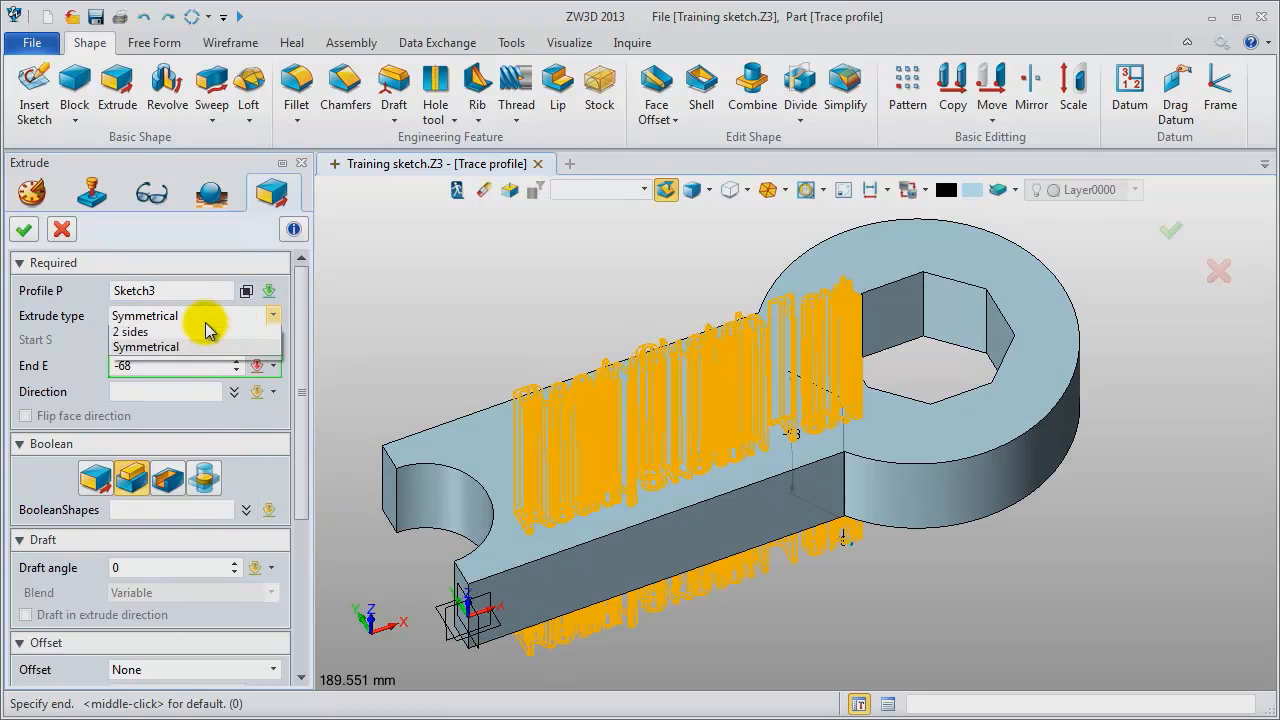
left_click(180, 349)
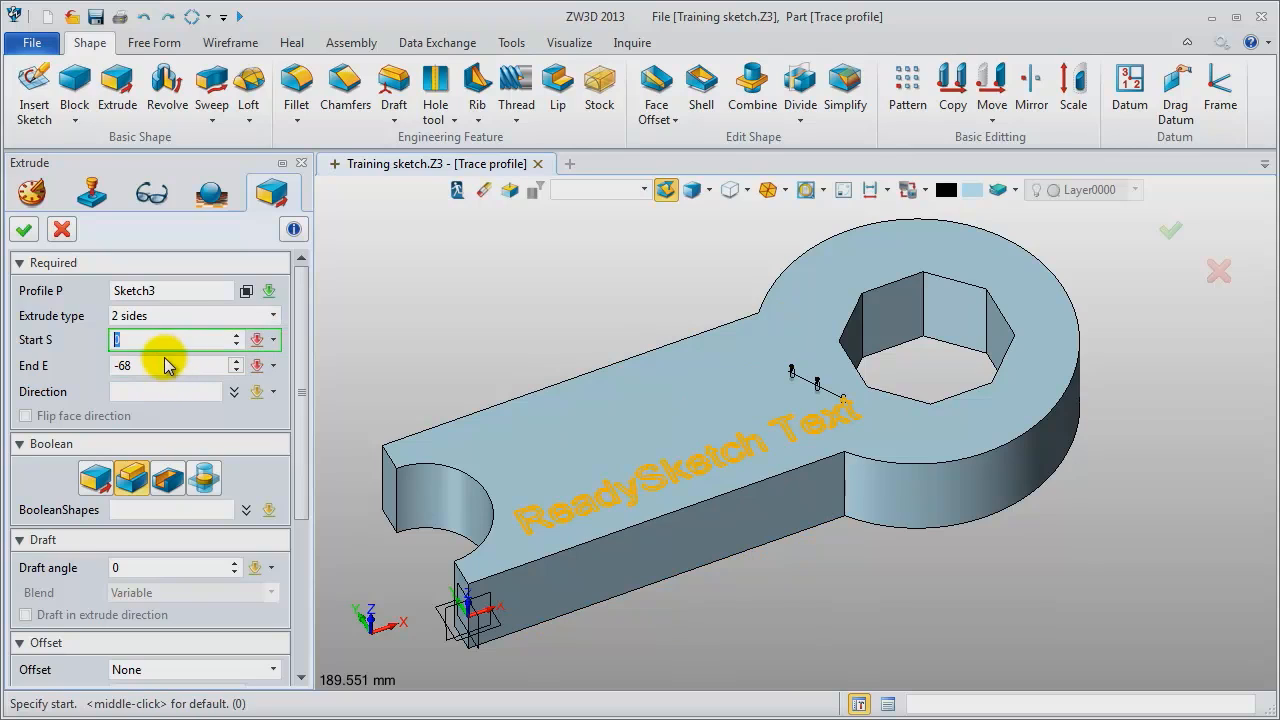
left_click(163, 365)
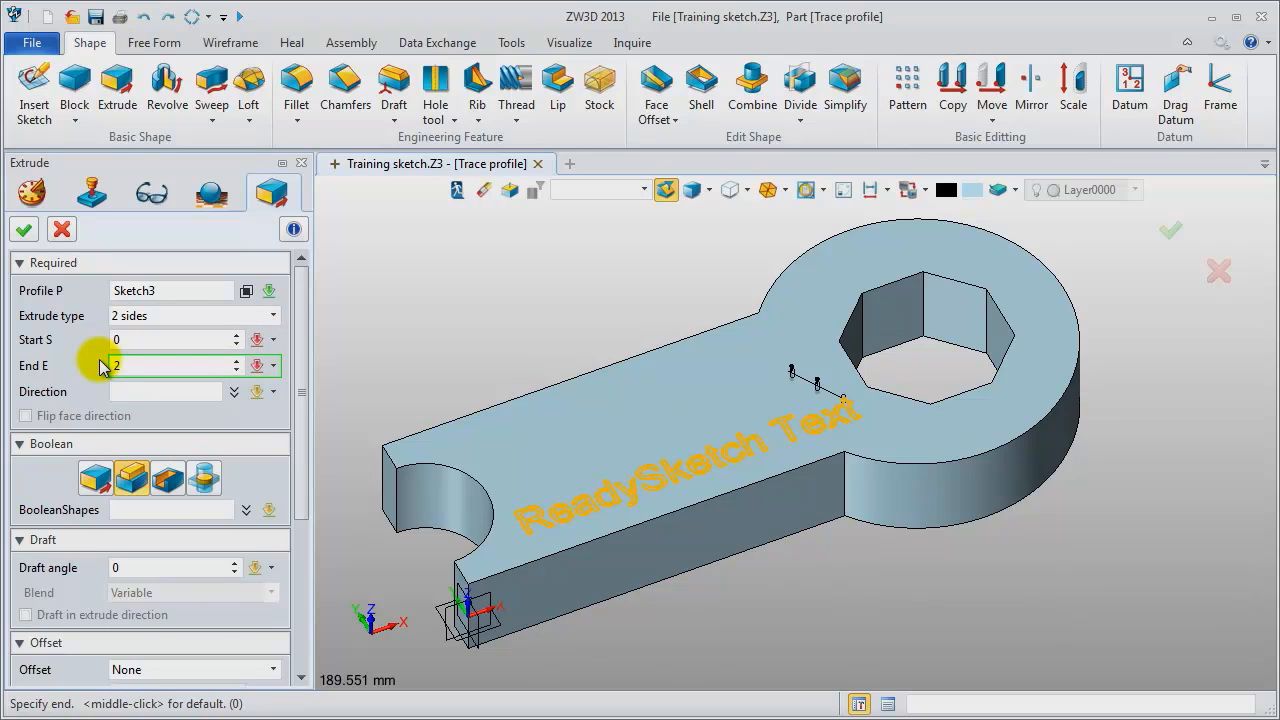
key("Return")
mouse_move(511, 342)
right_mouse_down()
mouse_move(507, 310)
mouse_move(508, 347)
right_mouse_up()
left_click(22, 234)
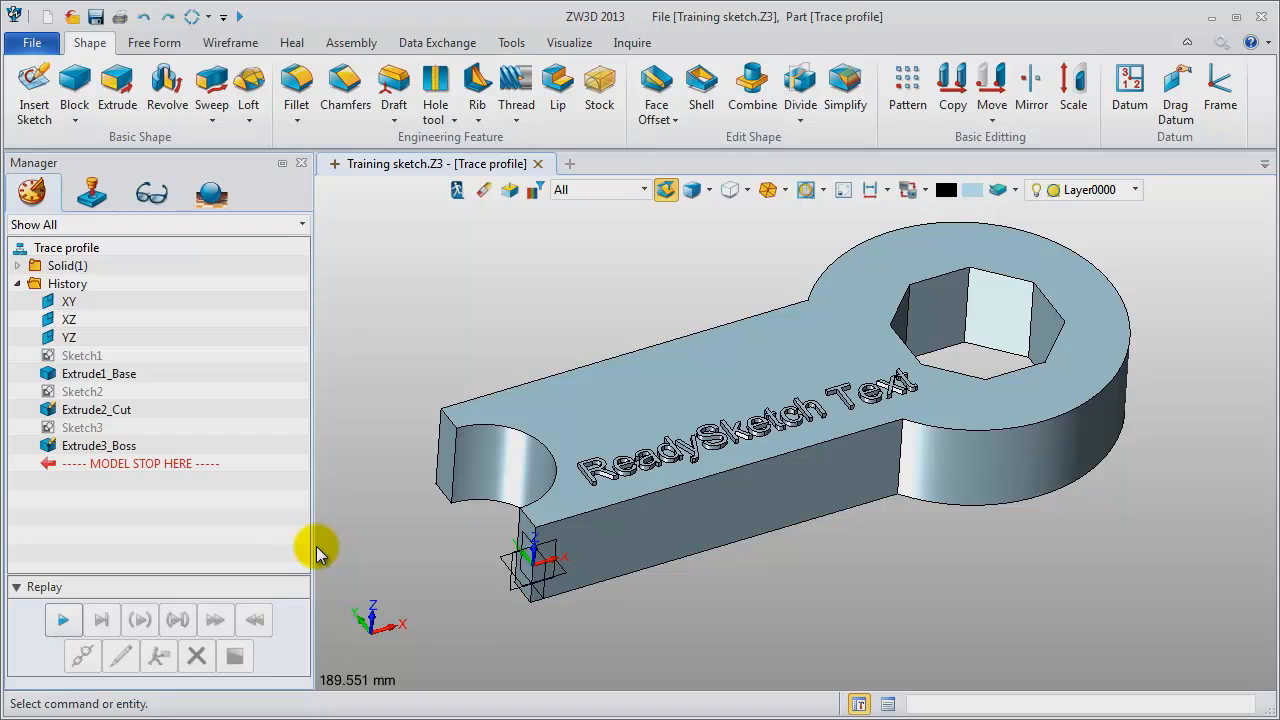
Reopen the base profile sketch, Sketch1, for editing and show its dimensions.
right_click(88, 358)
left_click(100, 335)
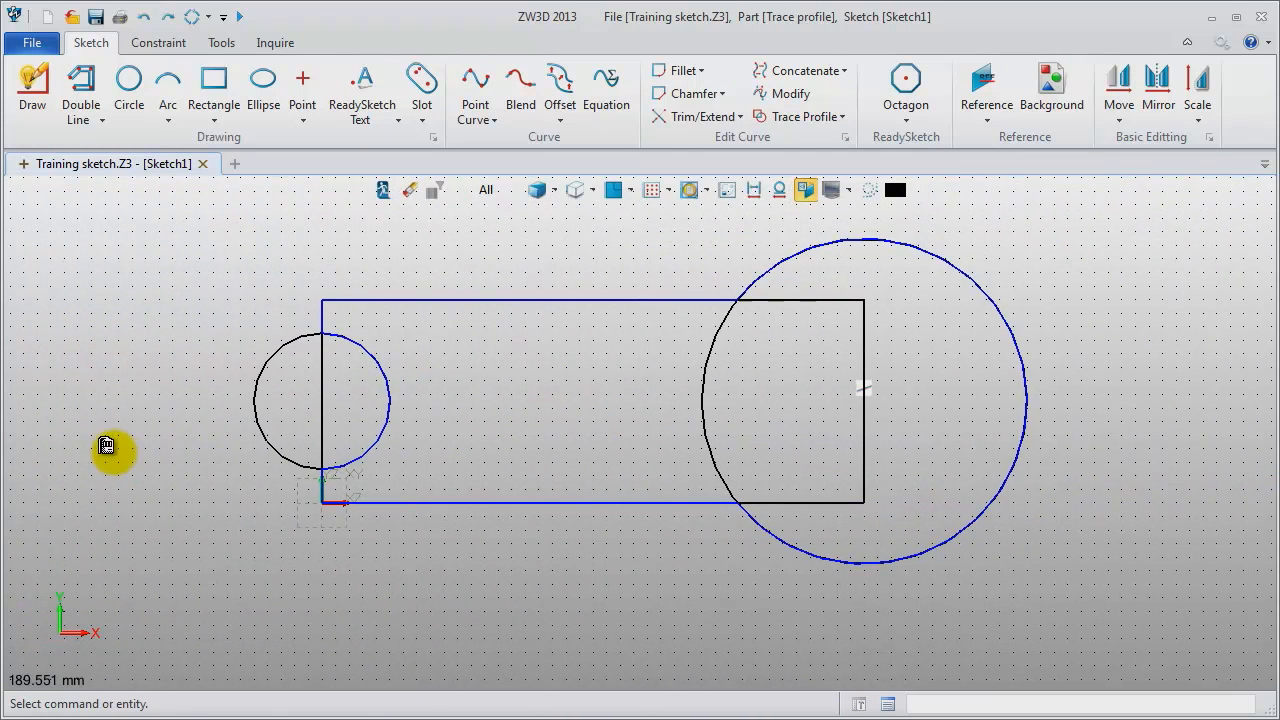
left_click(754, 191)
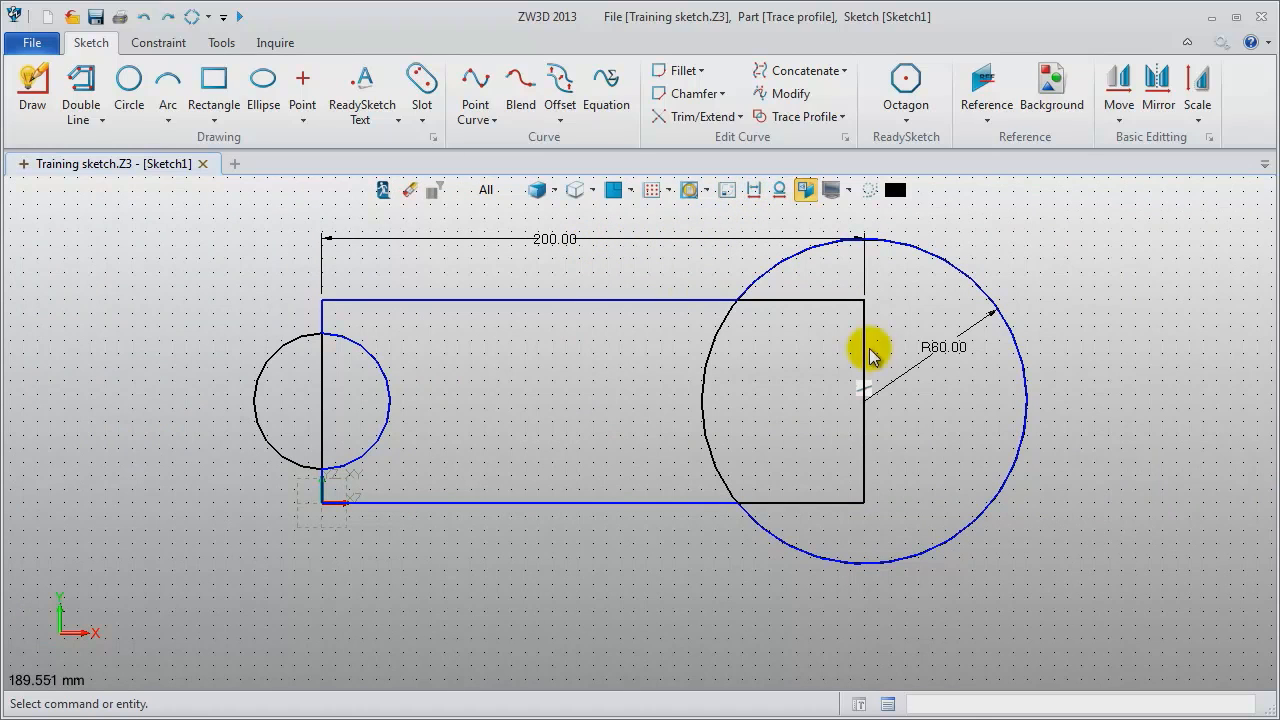
Set the large circle's radius dimension to 70 mm and solve the current sketch automatically.
double_click(967, 338)
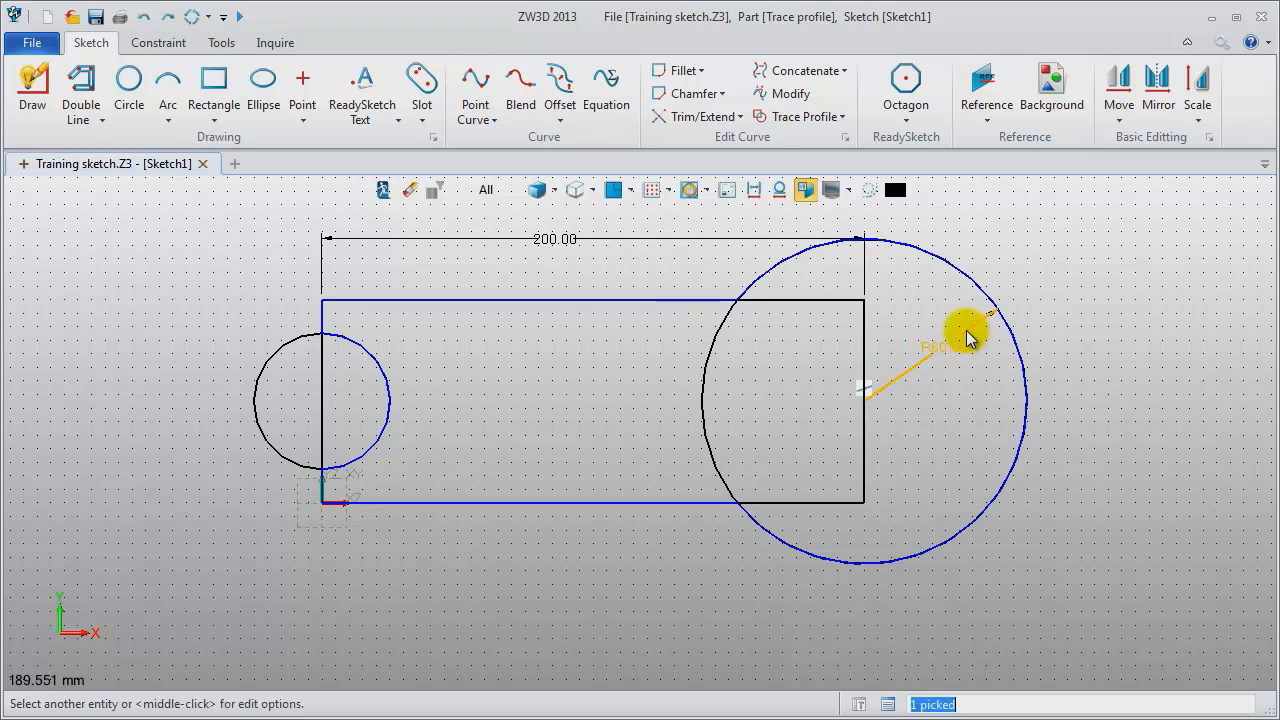
type("7")
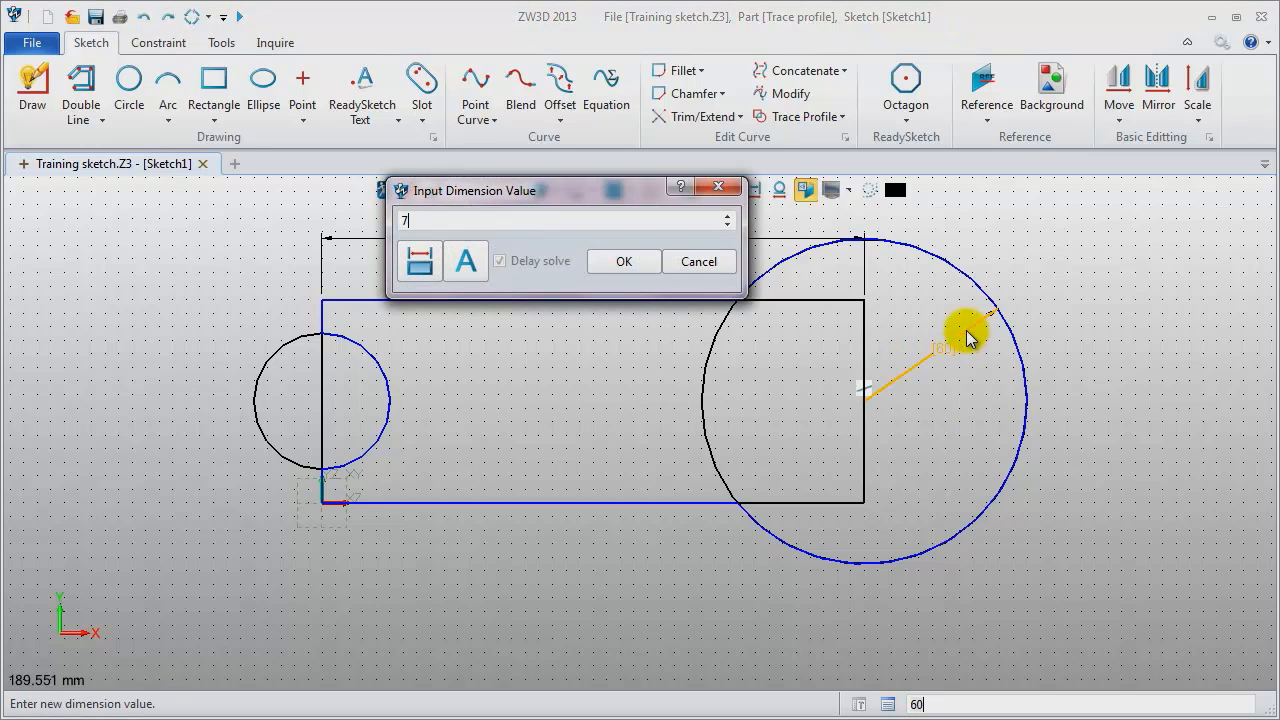
type("0")
key("Return")
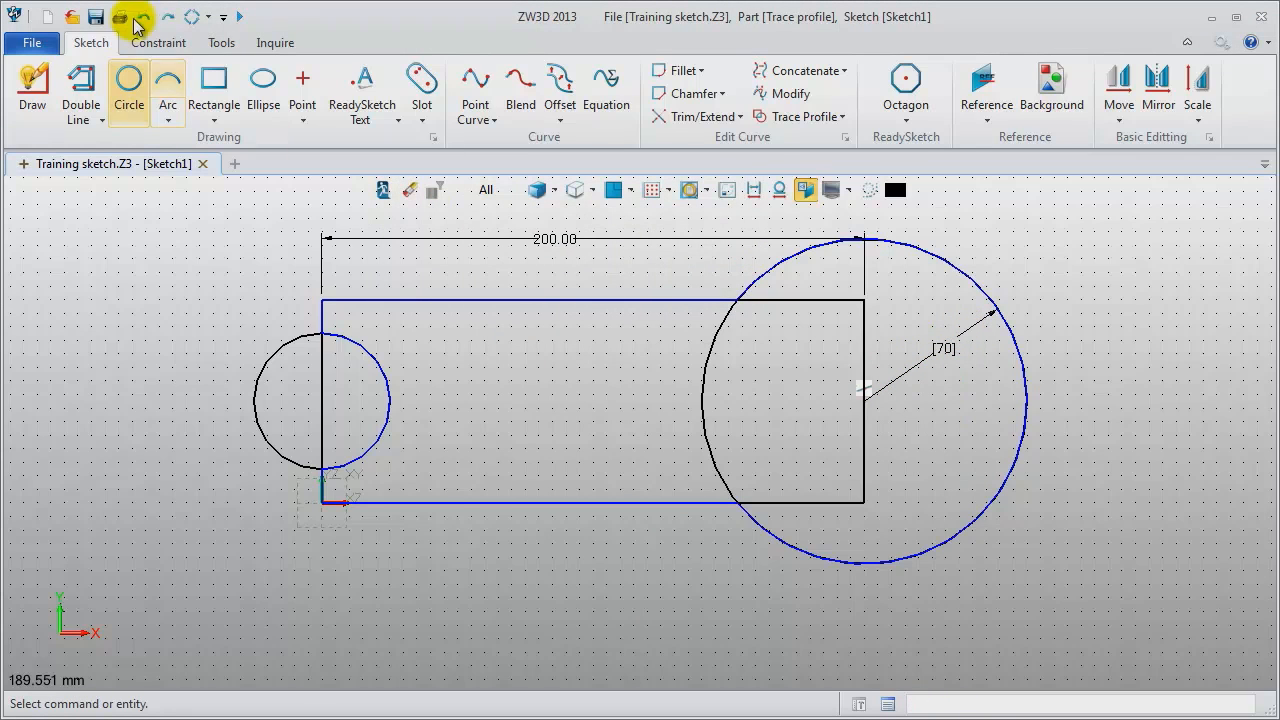
left_click(207, 16)
left_click(212, 42)
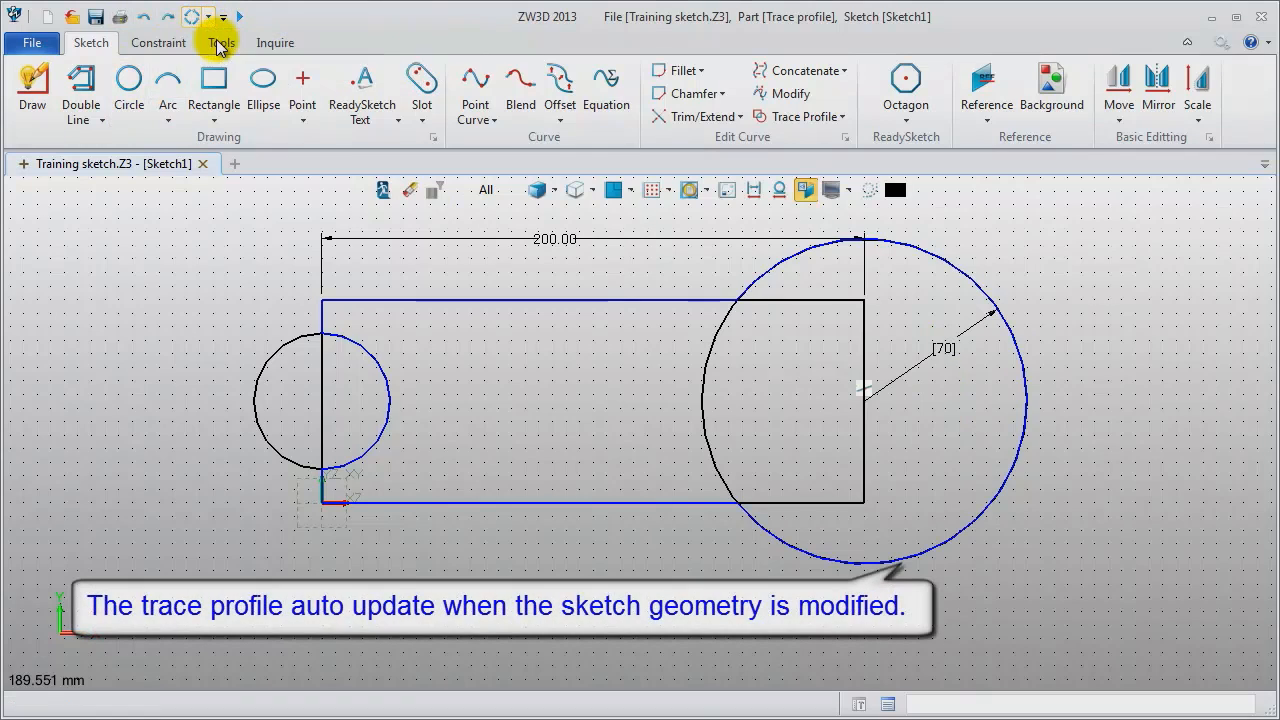
double_click(948, 343)
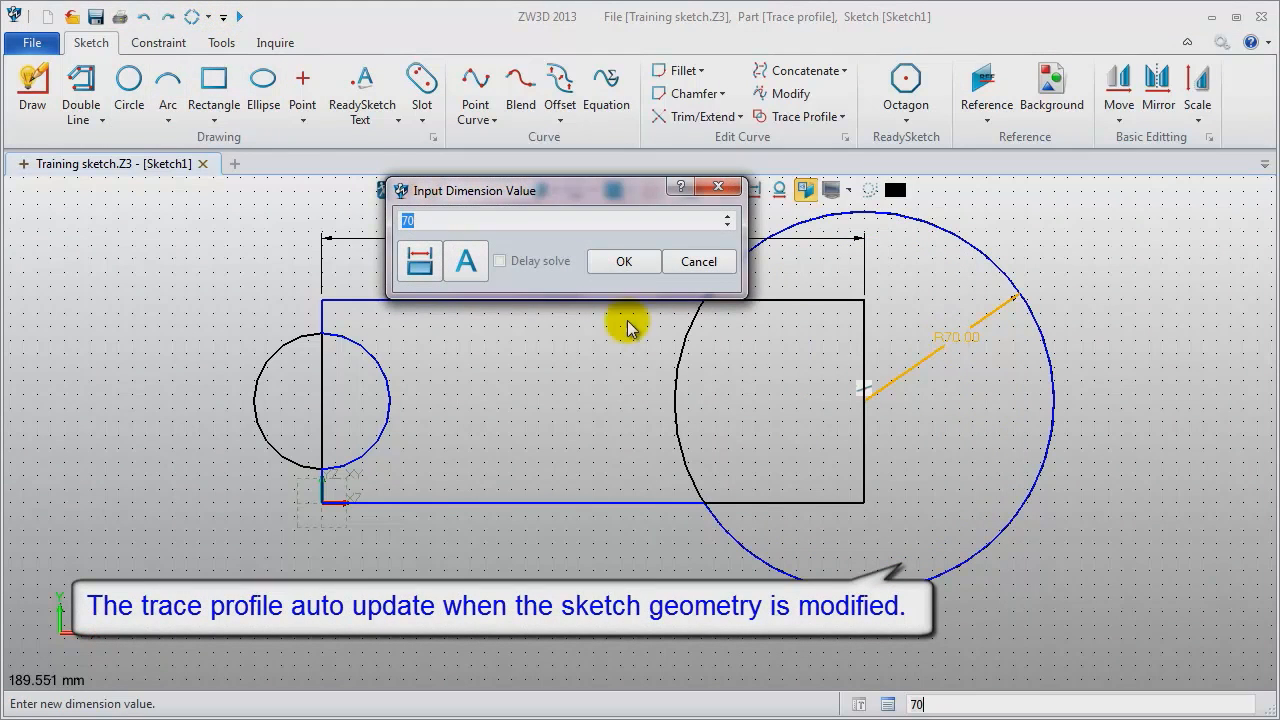
left_click(622, 260)
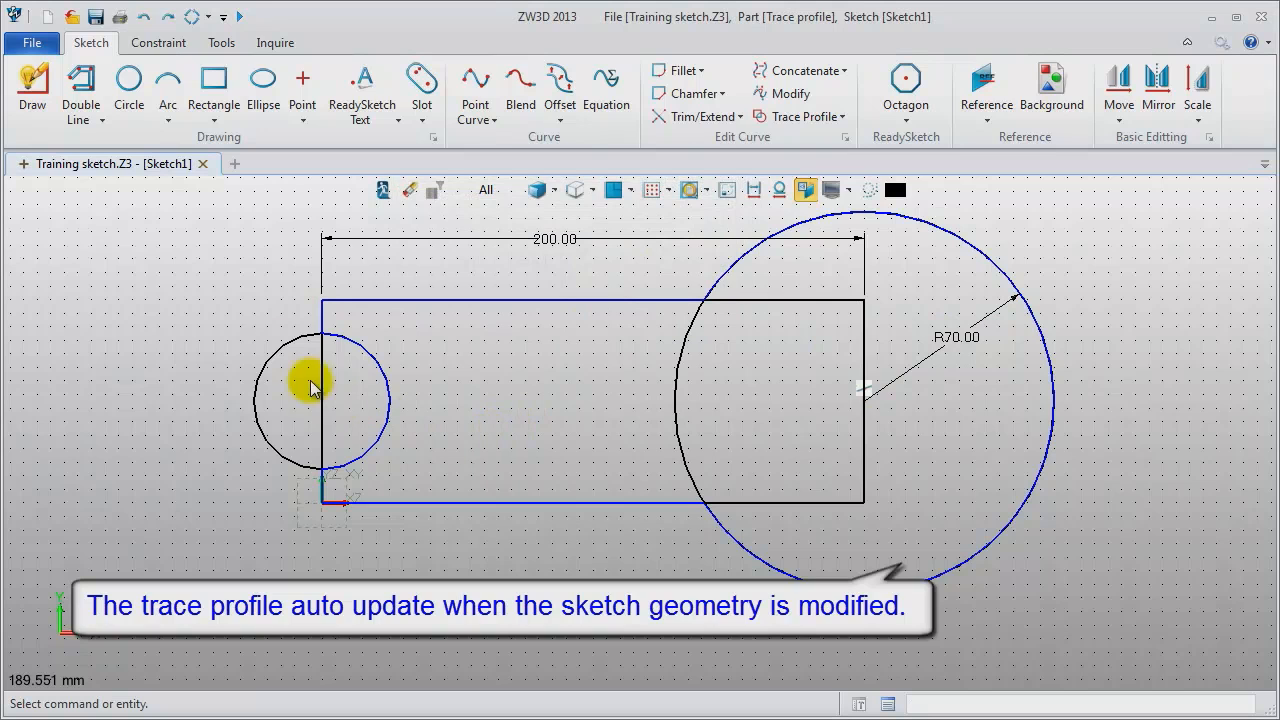
Dimension the rectangle's short edge beside the small circle and set it to 80 mm.
left_click(157, 43)
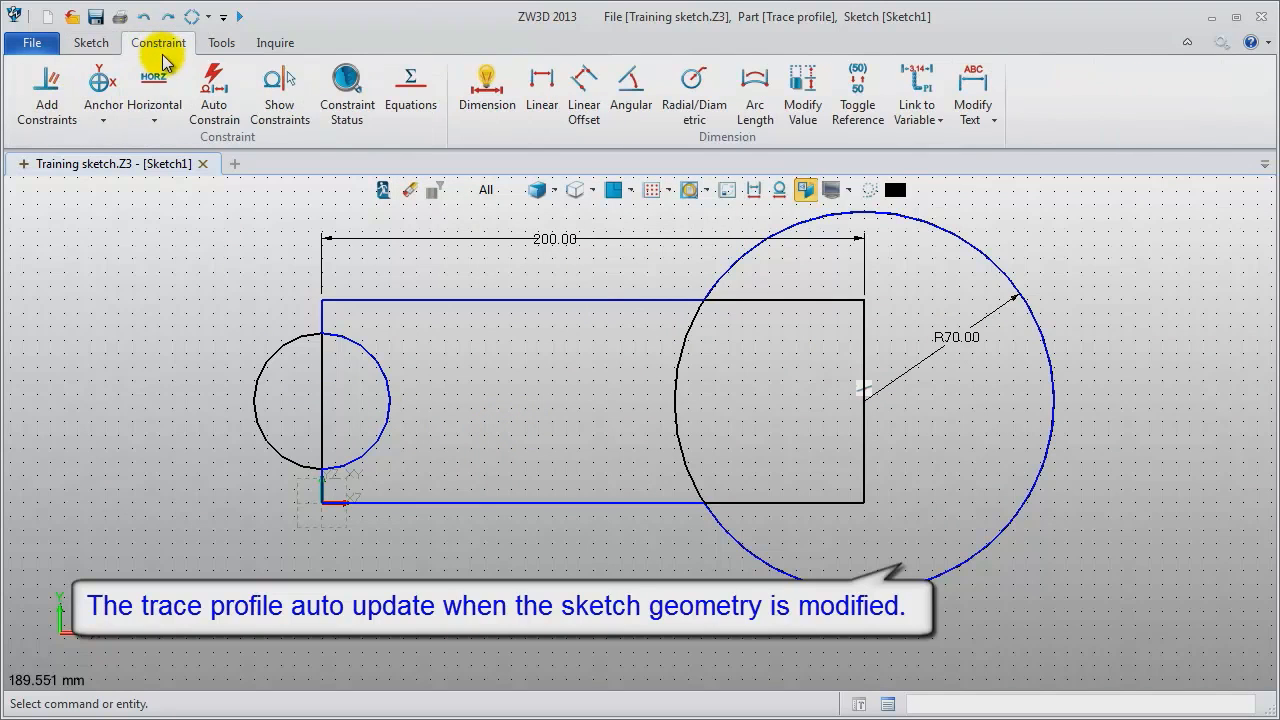
left_click(487, 88)
left_click(325, 383)
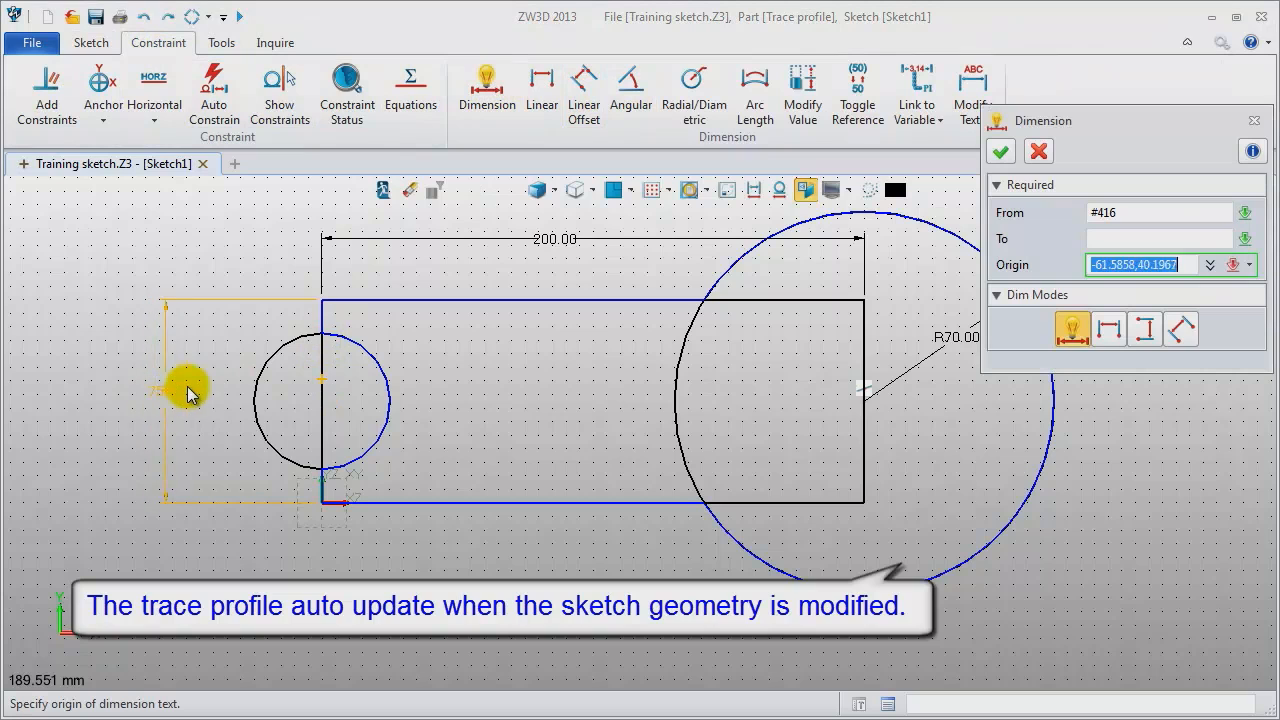
left_click(187, 430)
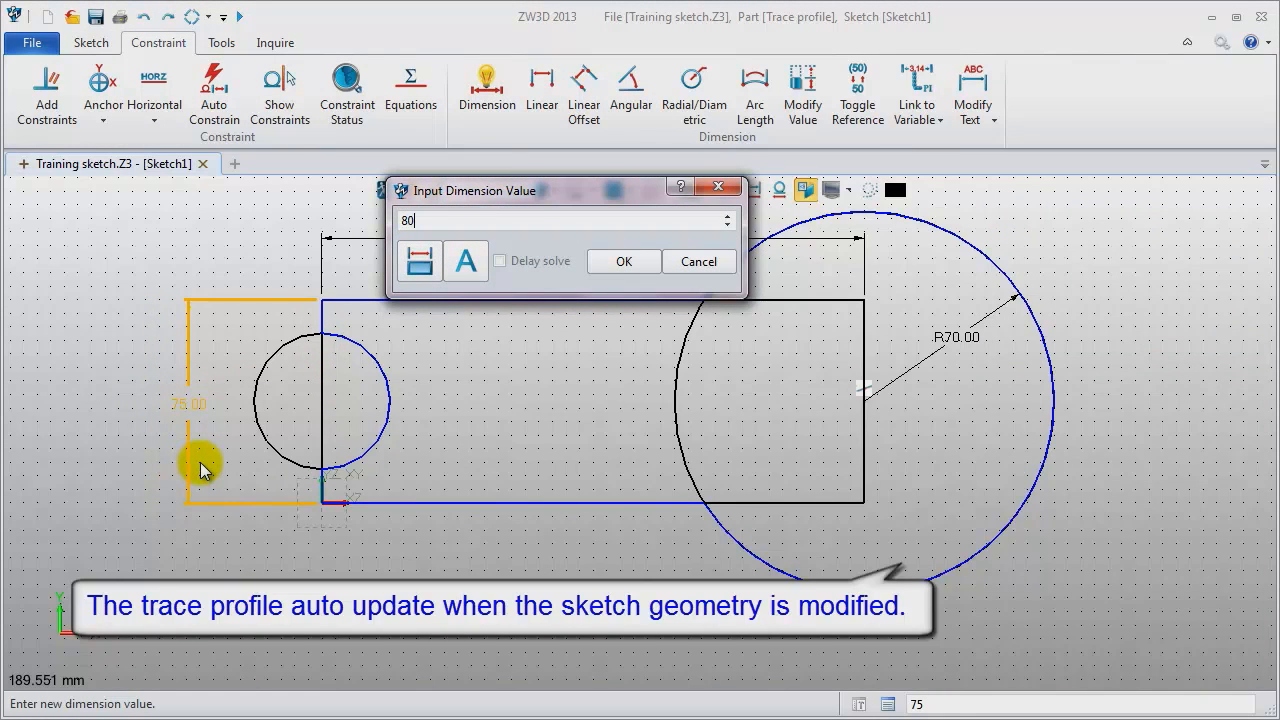
type("80")
key("Return")
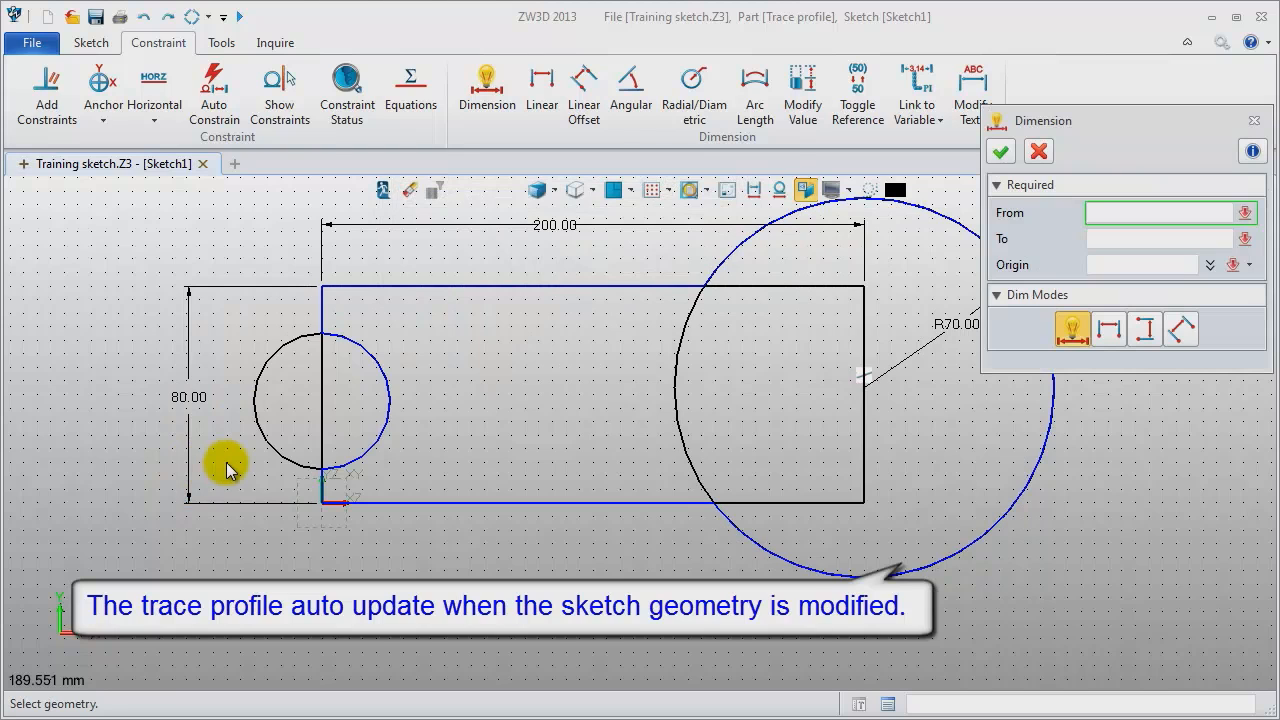
Dimension the small circle's radius at 30 mm and solve the current sketch.
left_click(692, 92)
left_click(371, 397)
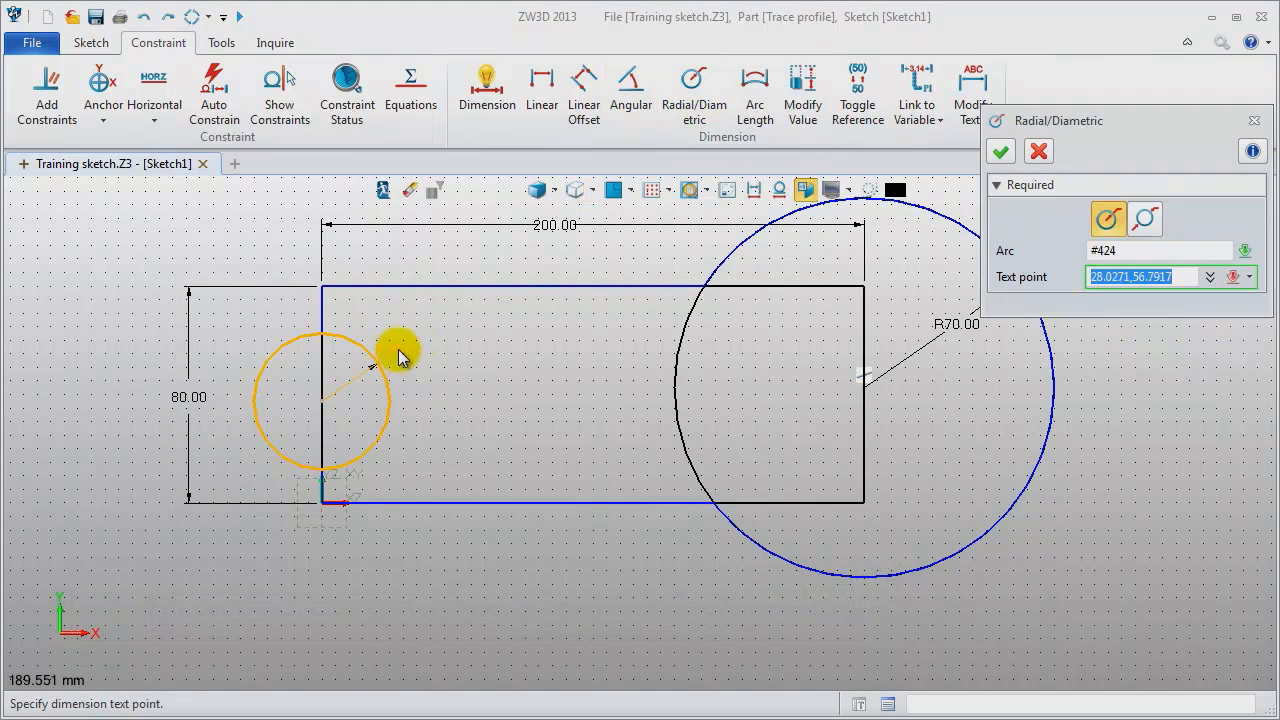
left_click(416, 350)
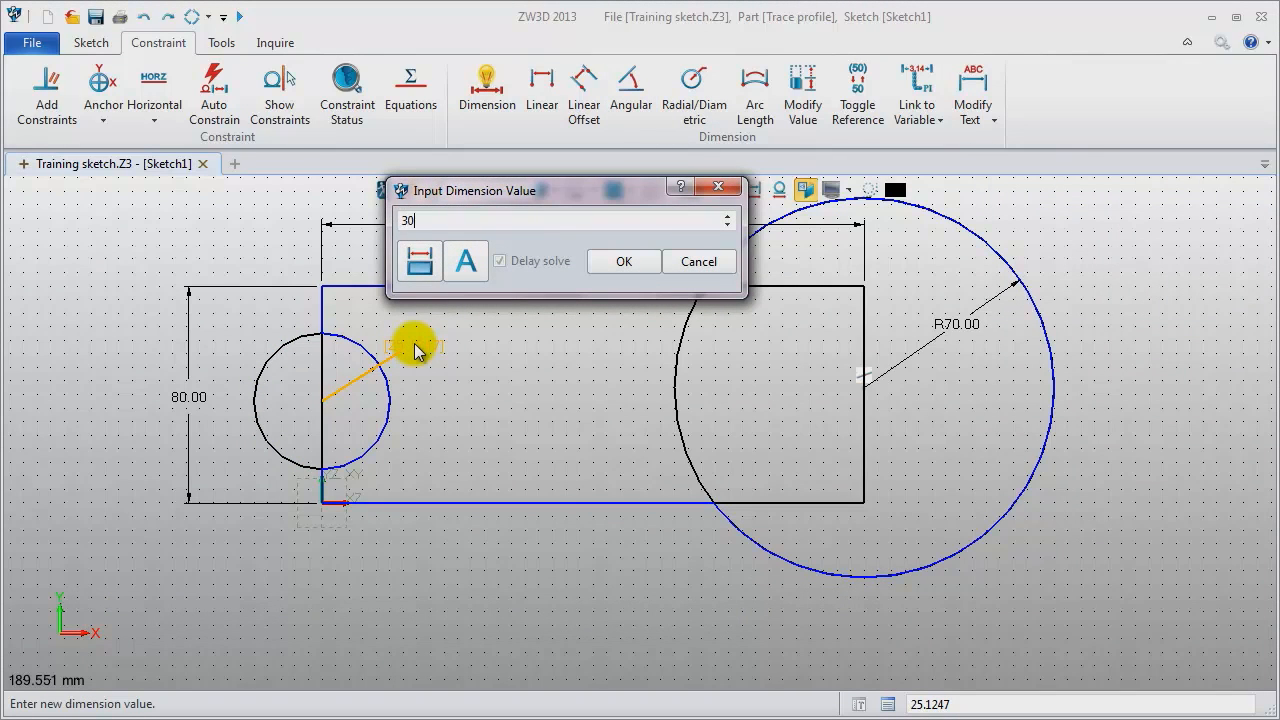
key("Return")
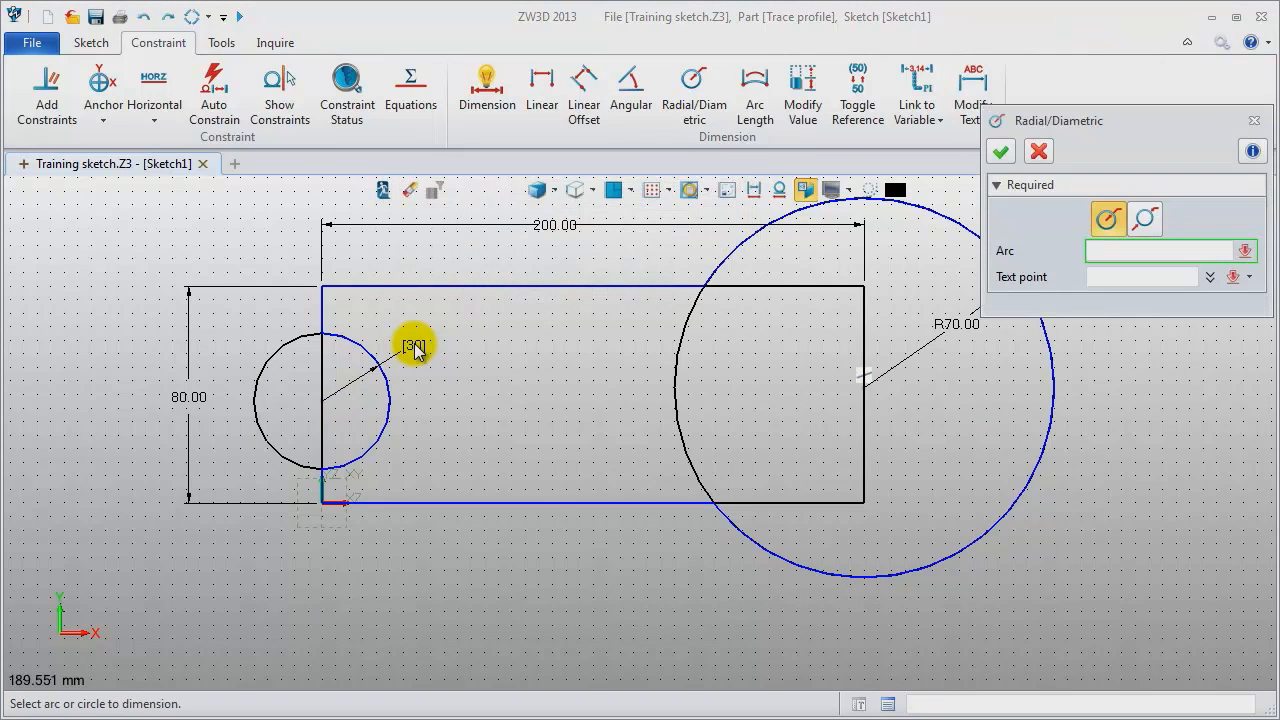
left_click(1254, 120)
left_click(208, 18)
left_click(228, 44)
double_click(422, 349)
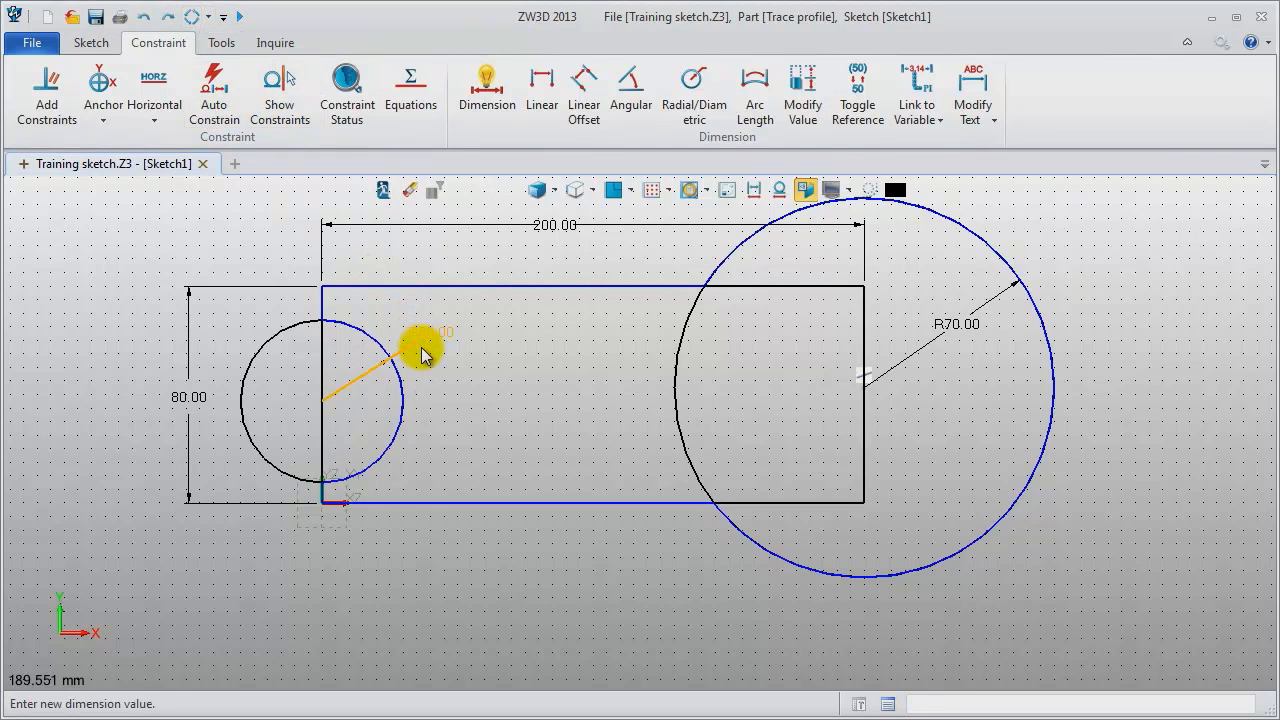
left_click(624, 261)
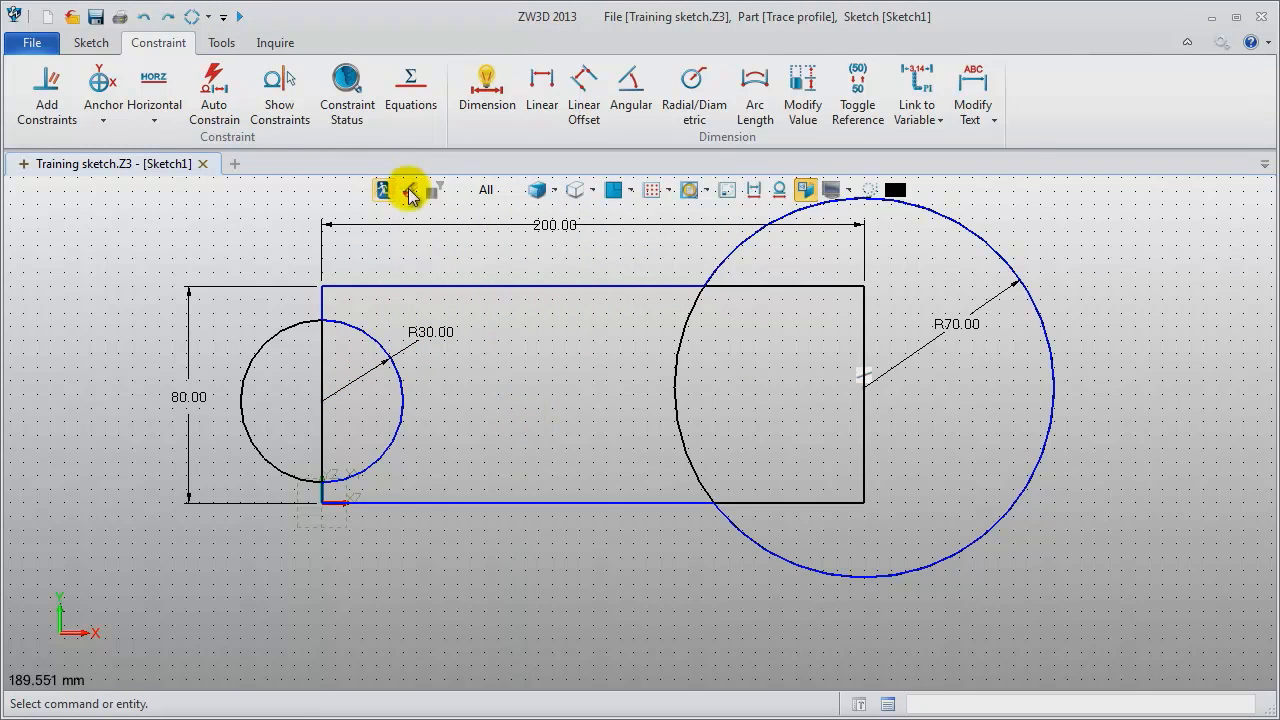
Hide the sketch dimensions and exit the sketch to update the part.
left_click(757, 190)
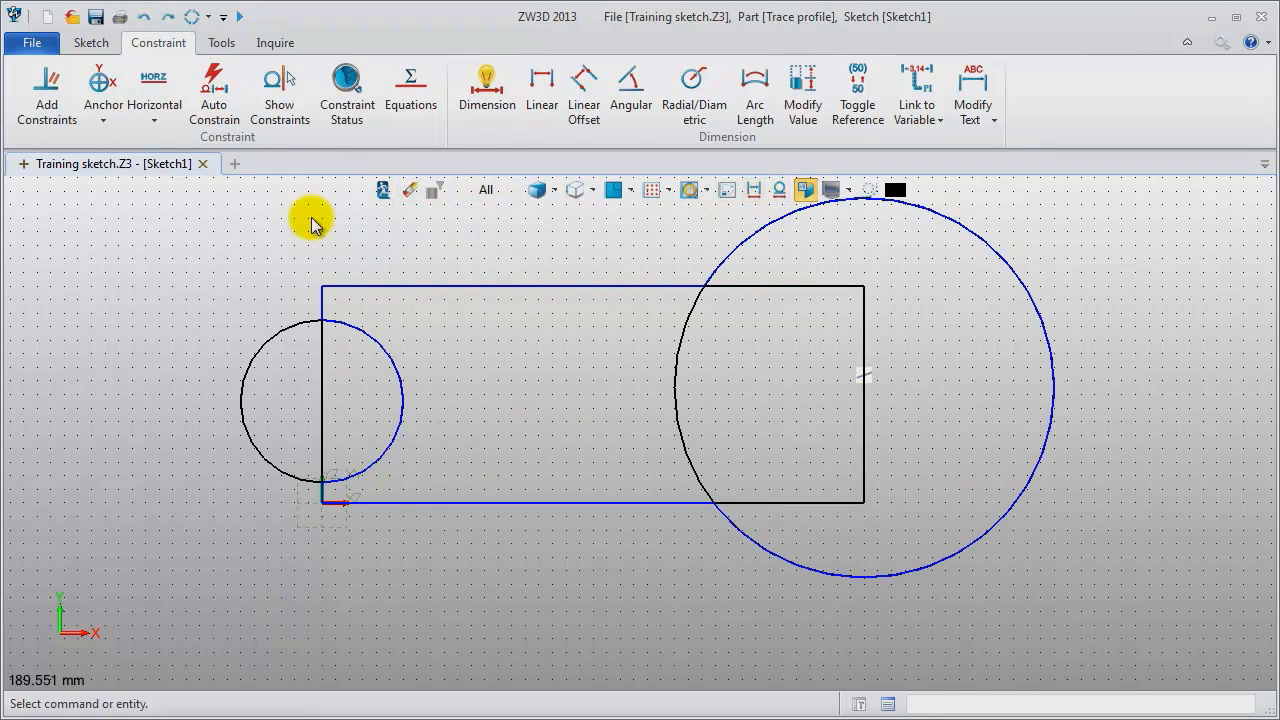
left_click(385, 190)
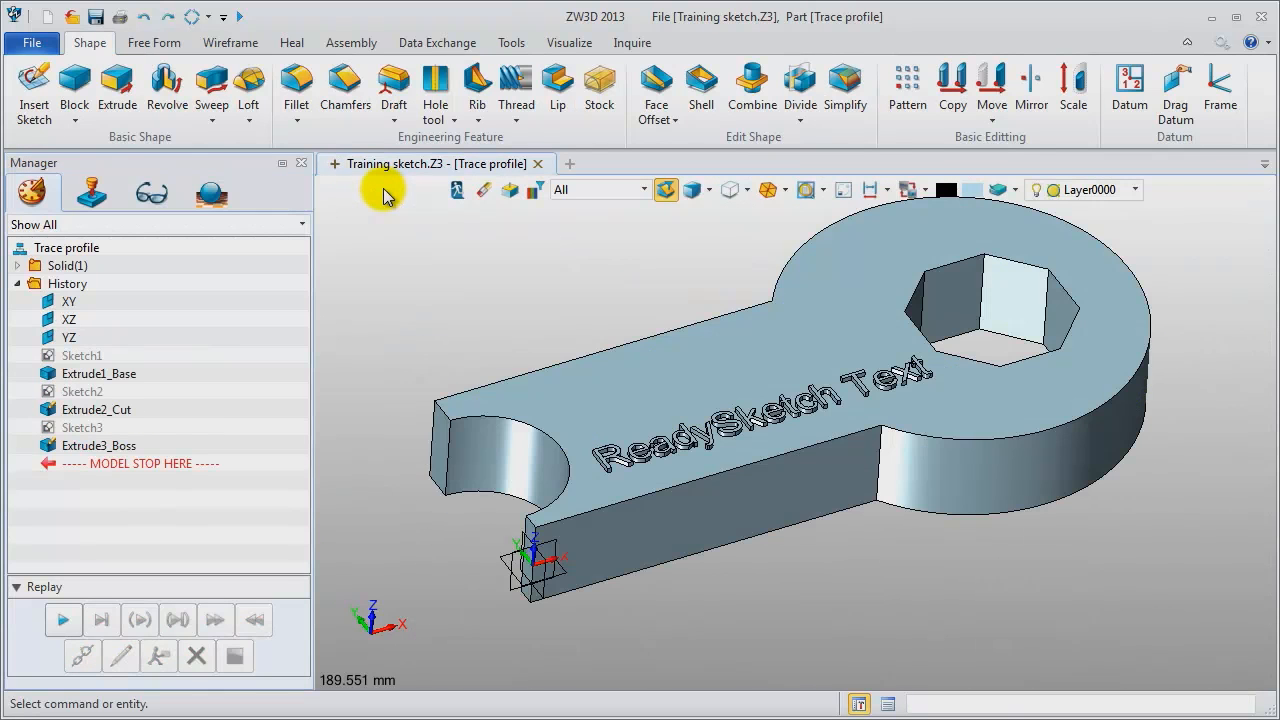
mouse_move(461, 340)
right_mouse_down()
mouse_move(464, 318)
mouse_move(452, 343)
right_mouse_up()
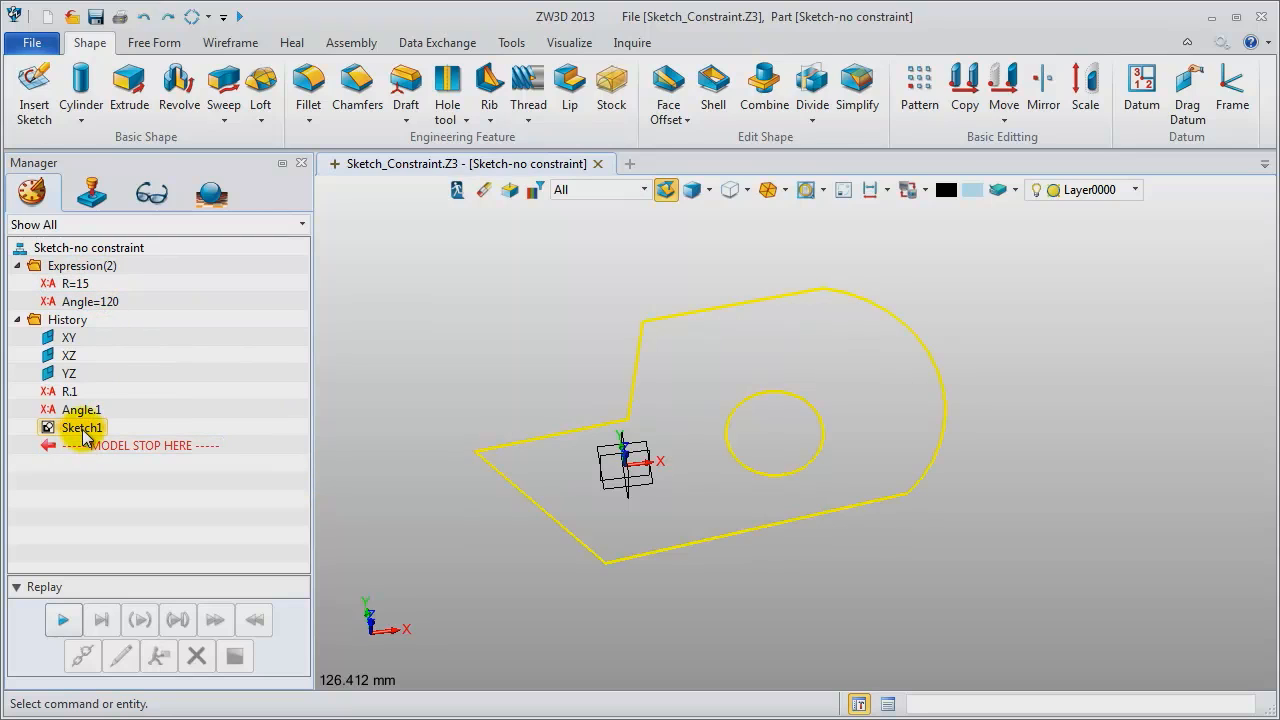
Open Sketch1 of the Sketch-no constraint part for editing and enable the 2D configuration option Add constraints when dependent.
right_click(473, 262)
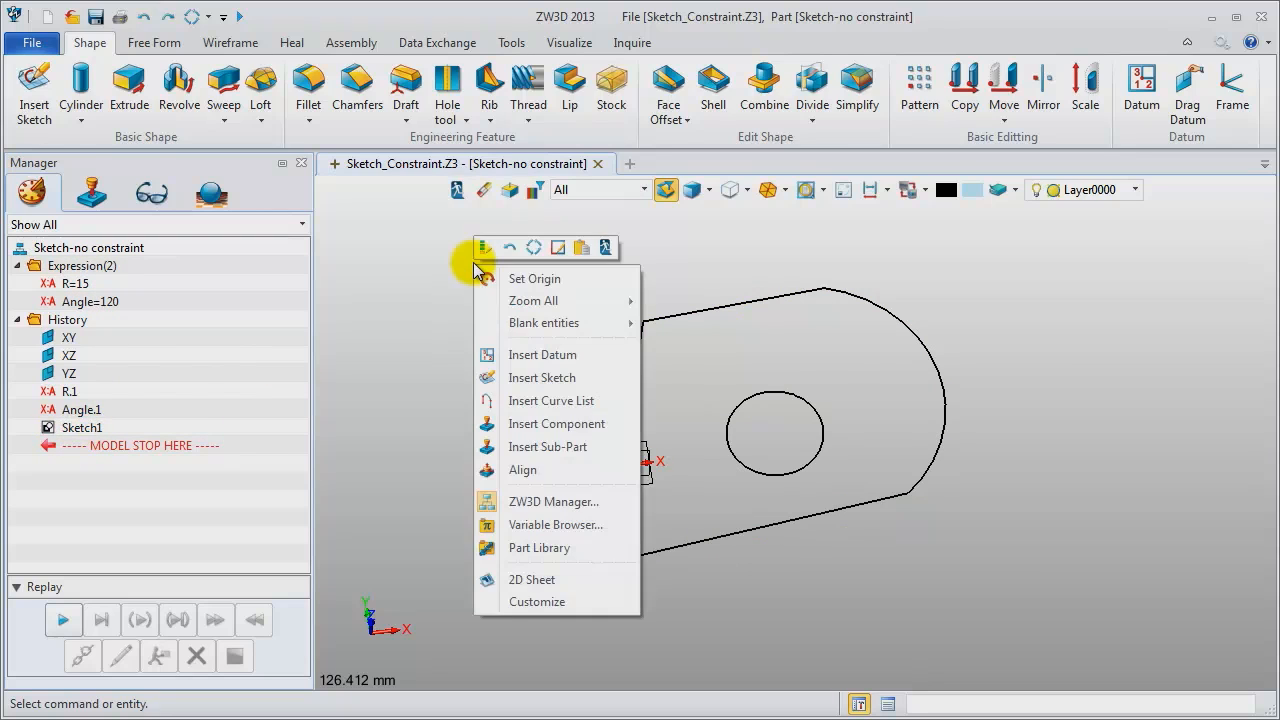
left_click(480, 252)
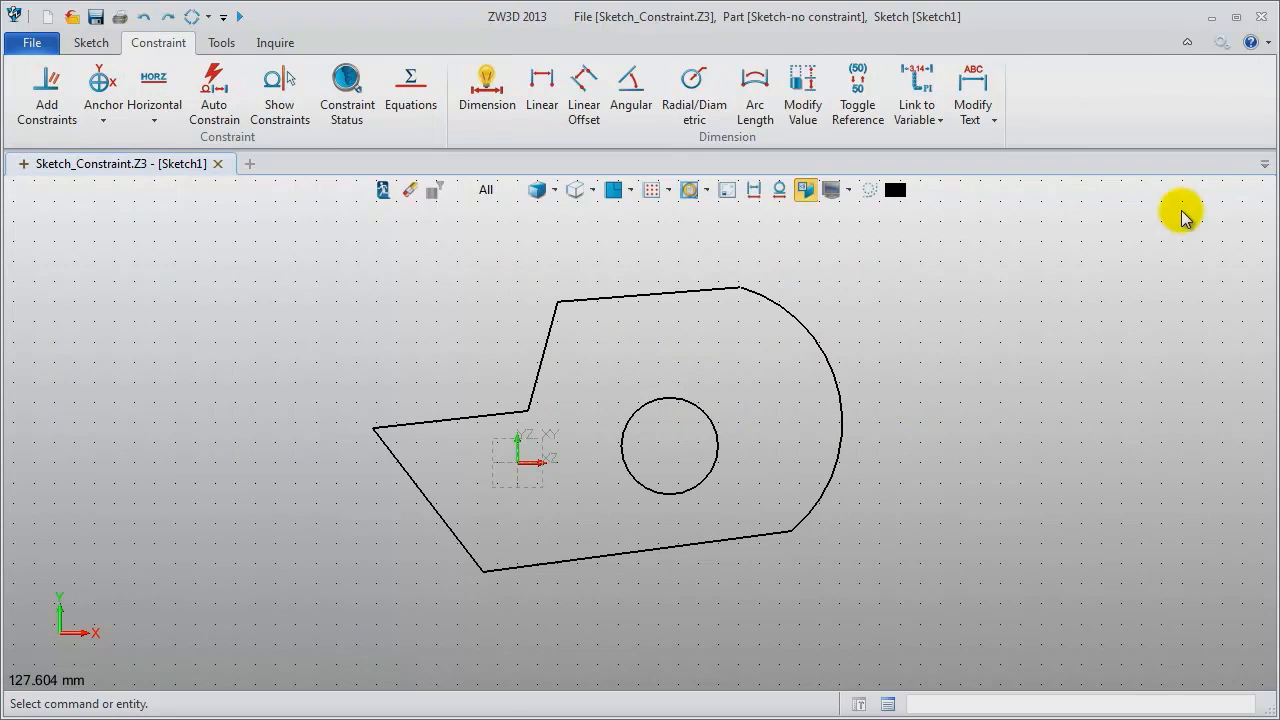
left_click(1222, 42)
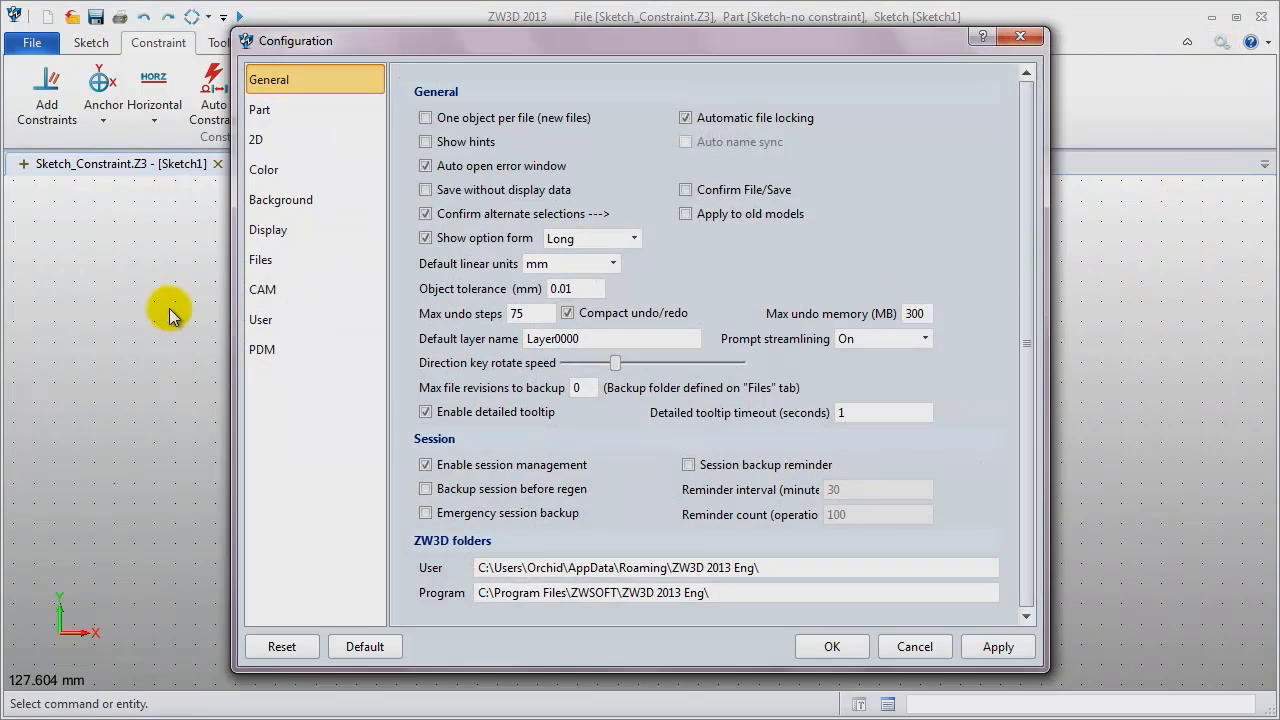
left_click(257, 141)
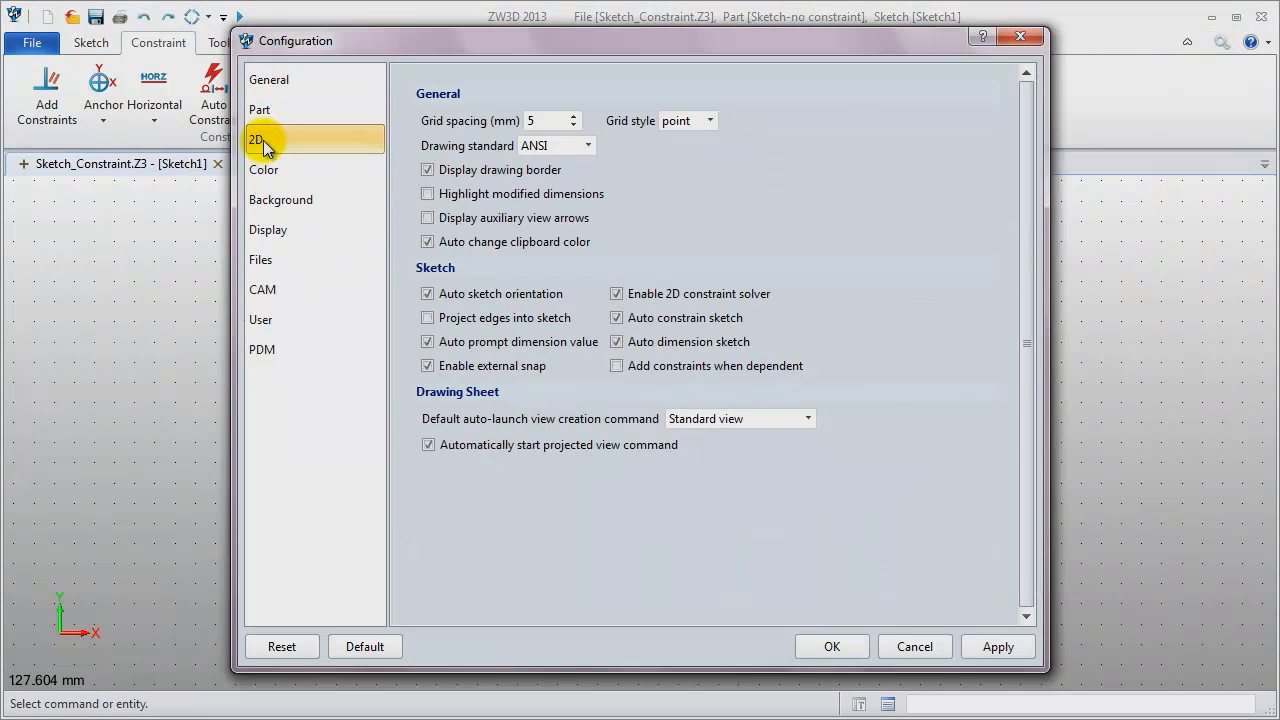
left_click(616, 366)
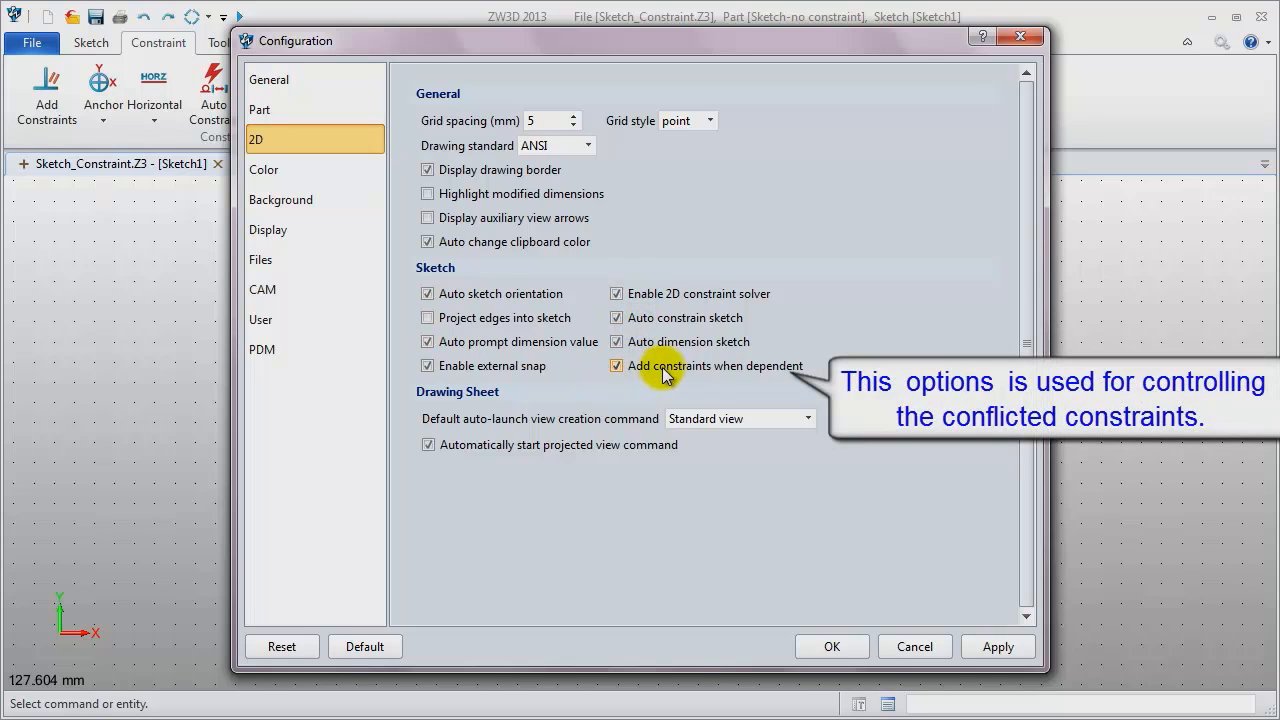
left_click(1003, 655)
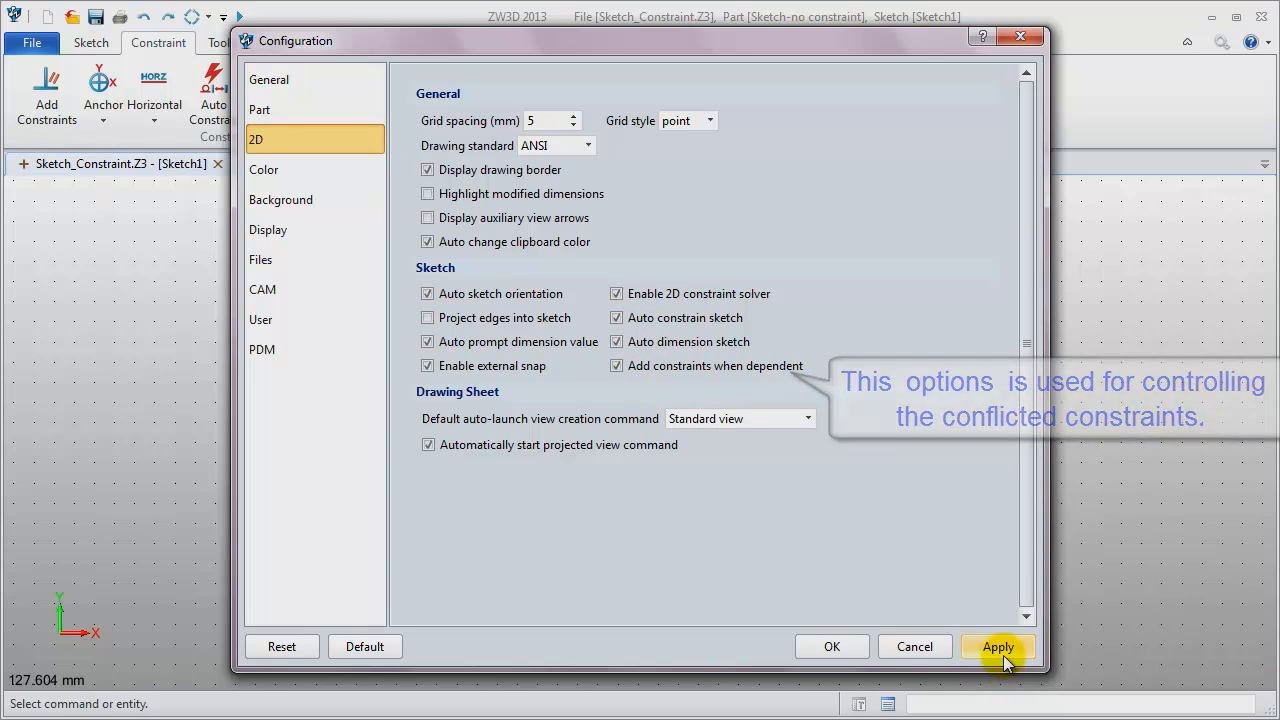
left_click(830, 647)
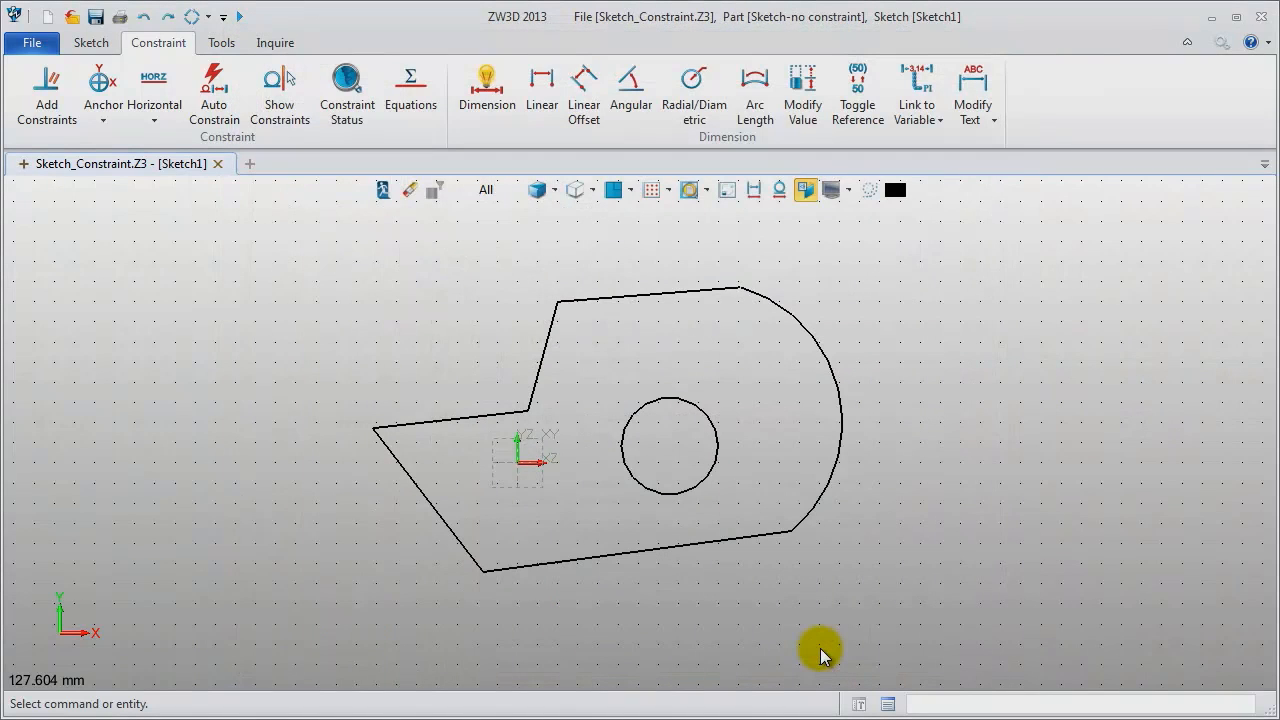
Constrain the outline's top line tangent to the large arc and make that line horizontal.
left_click(44, 108)
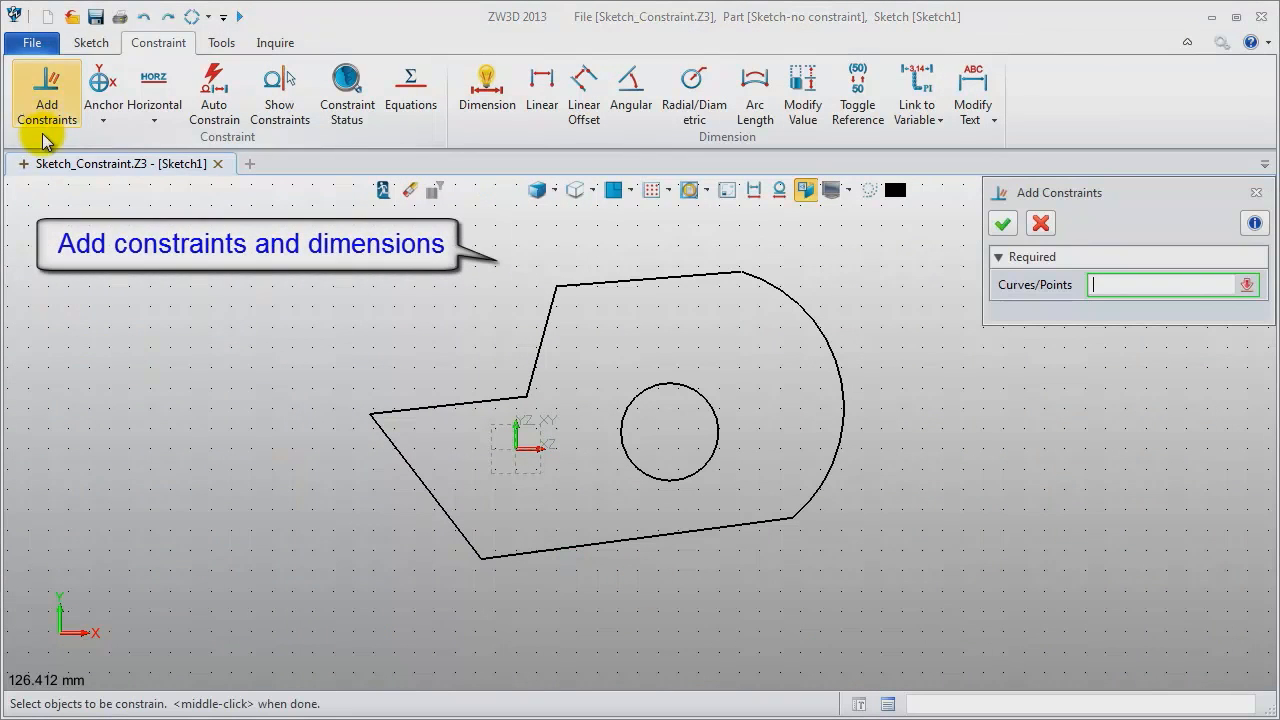
left_click(706, 274)
left_click(777, 289)
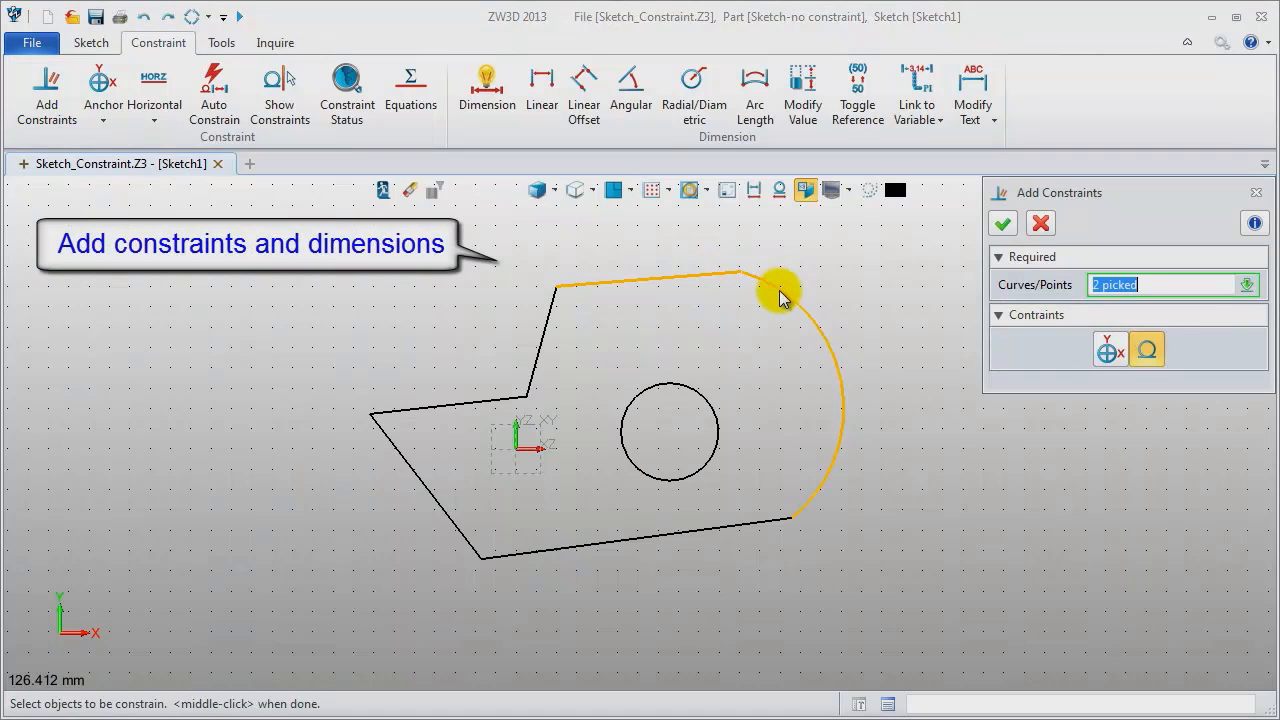
middle_click(875, 304)
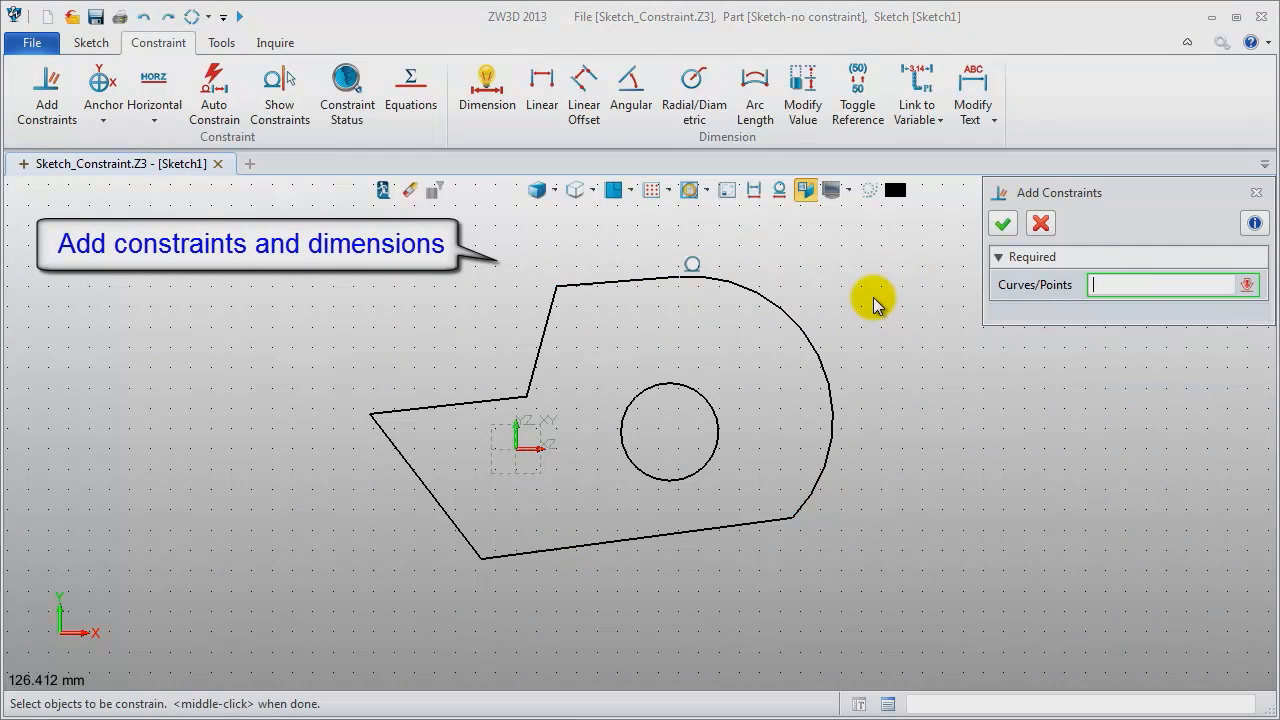
left_click(646, 285)
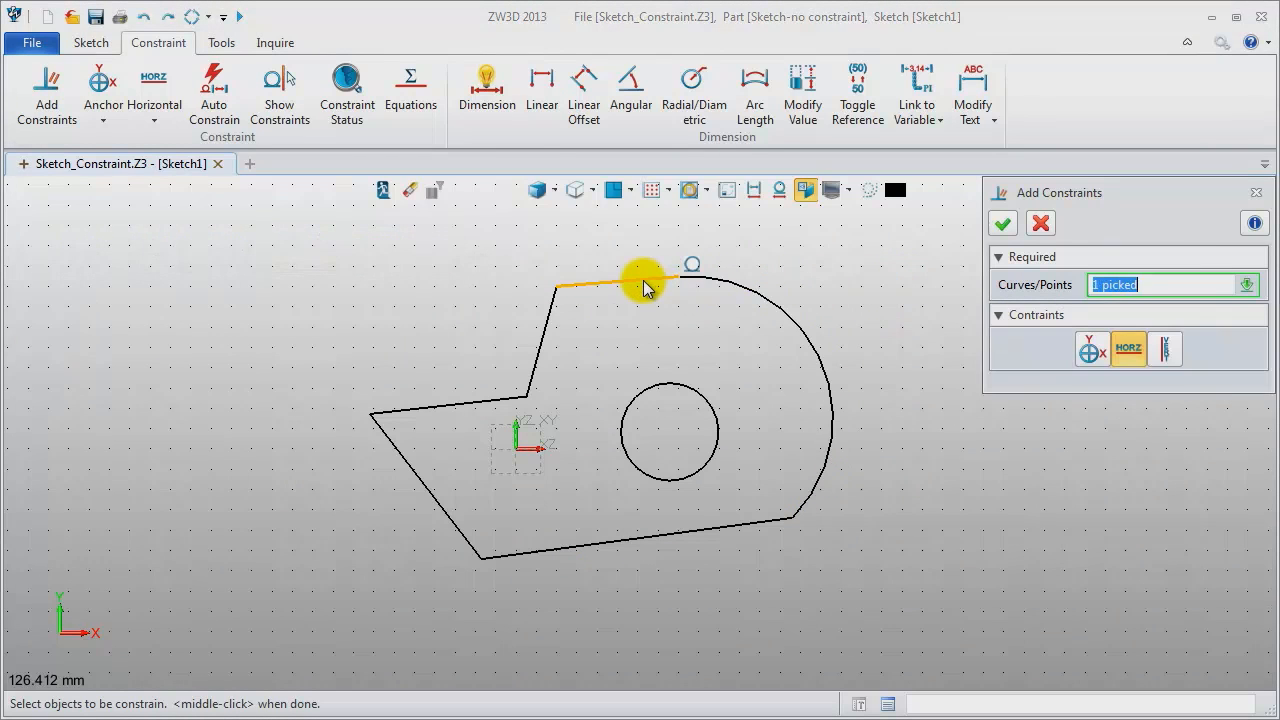
middle_click(878, 295)
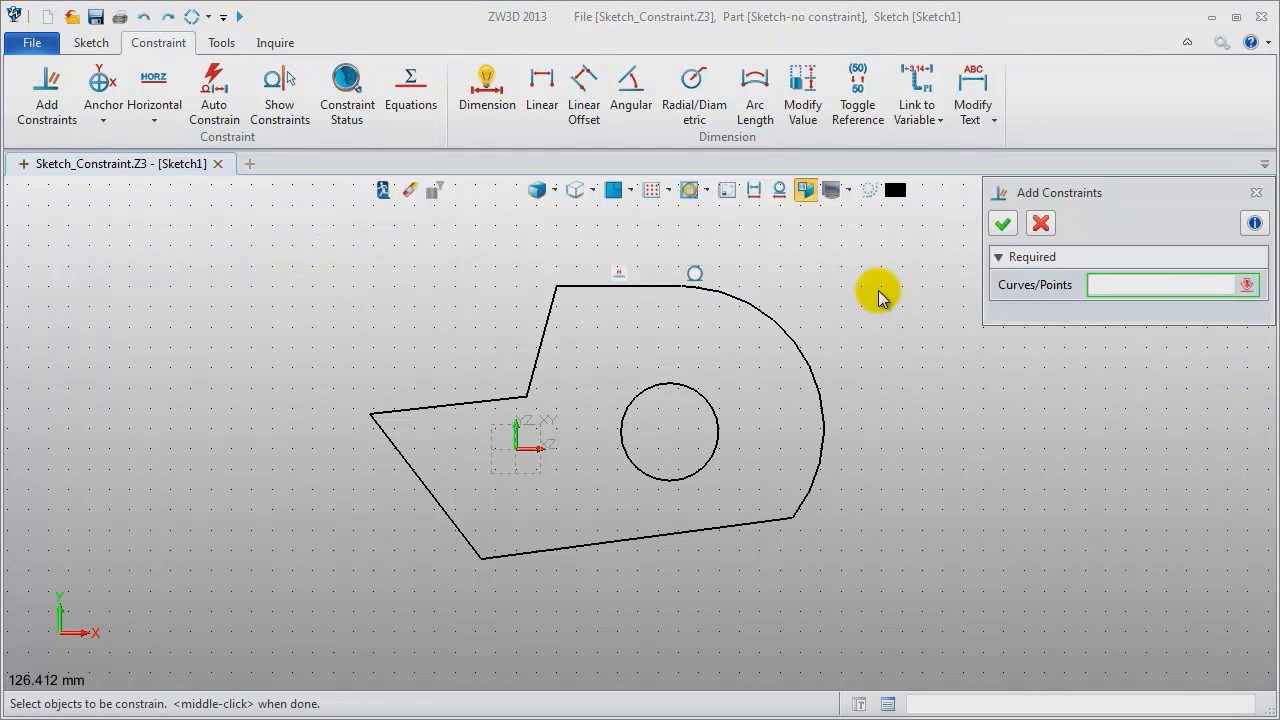
Constrain the short steep line perpendicular to the top line and the lower-left ledge line perpendicular to that short line.
left_click(535, 345)
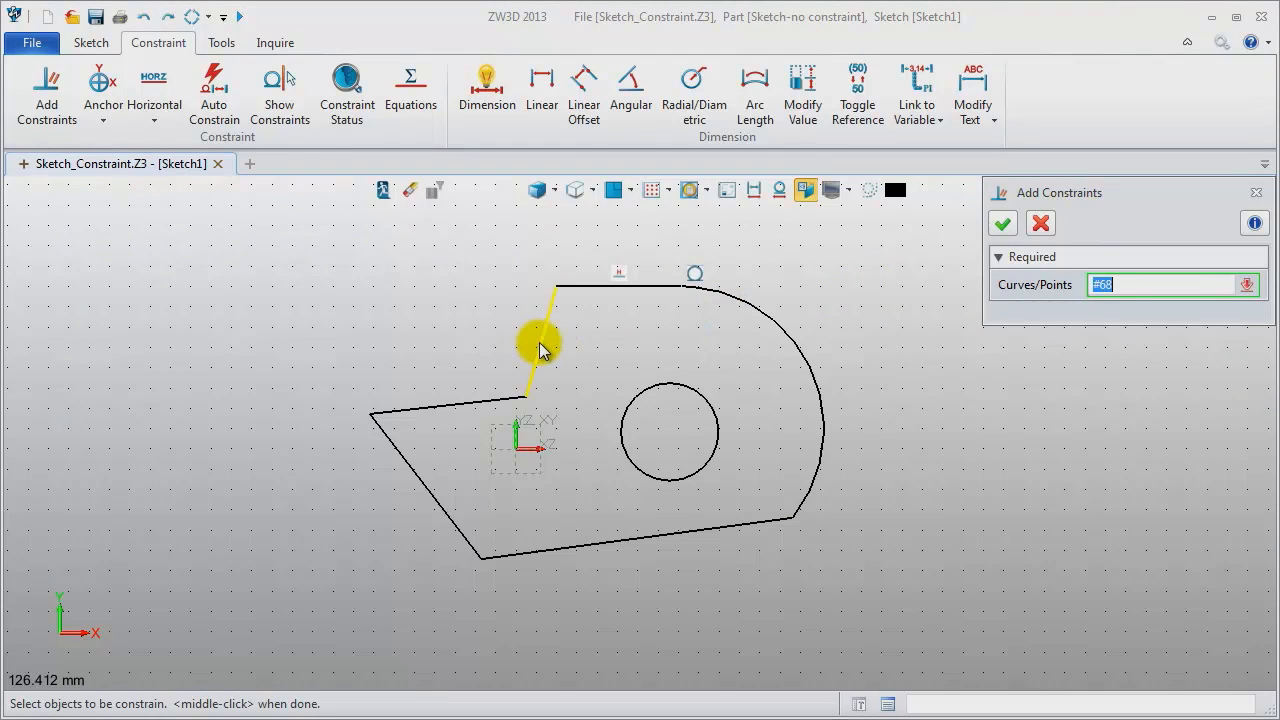
left_click(580, 288)
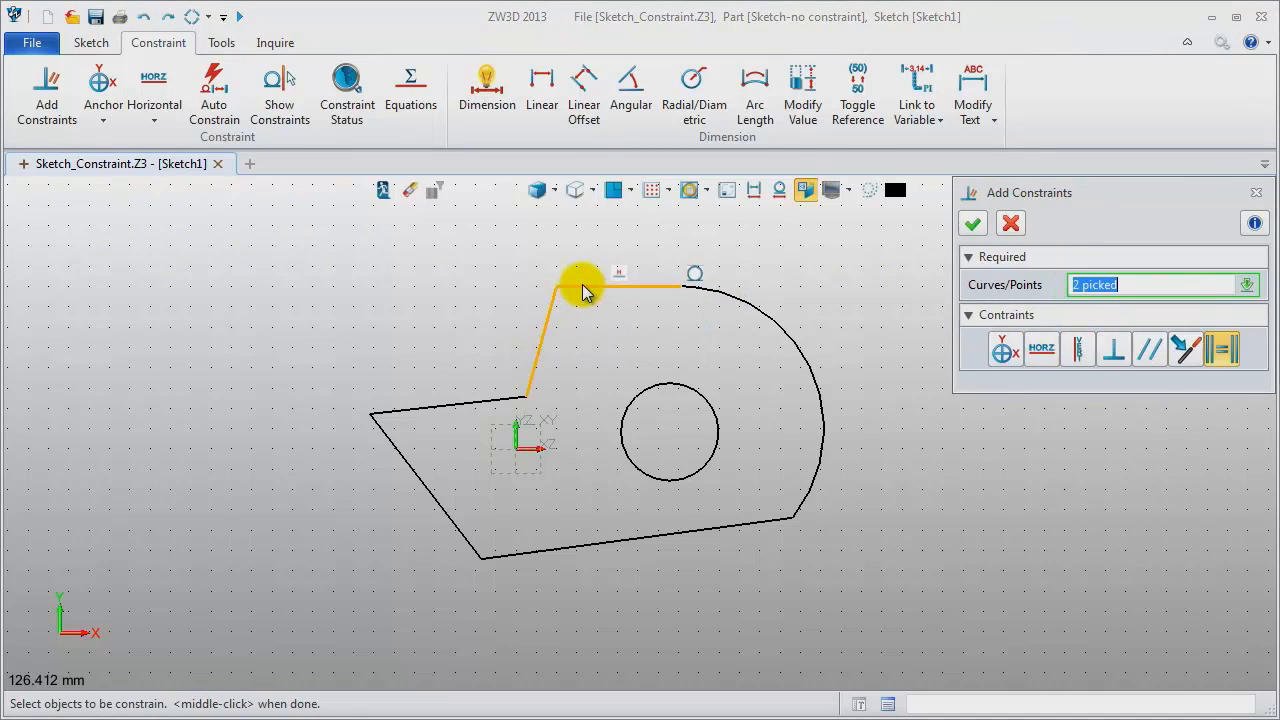
left_click(1110, 352)
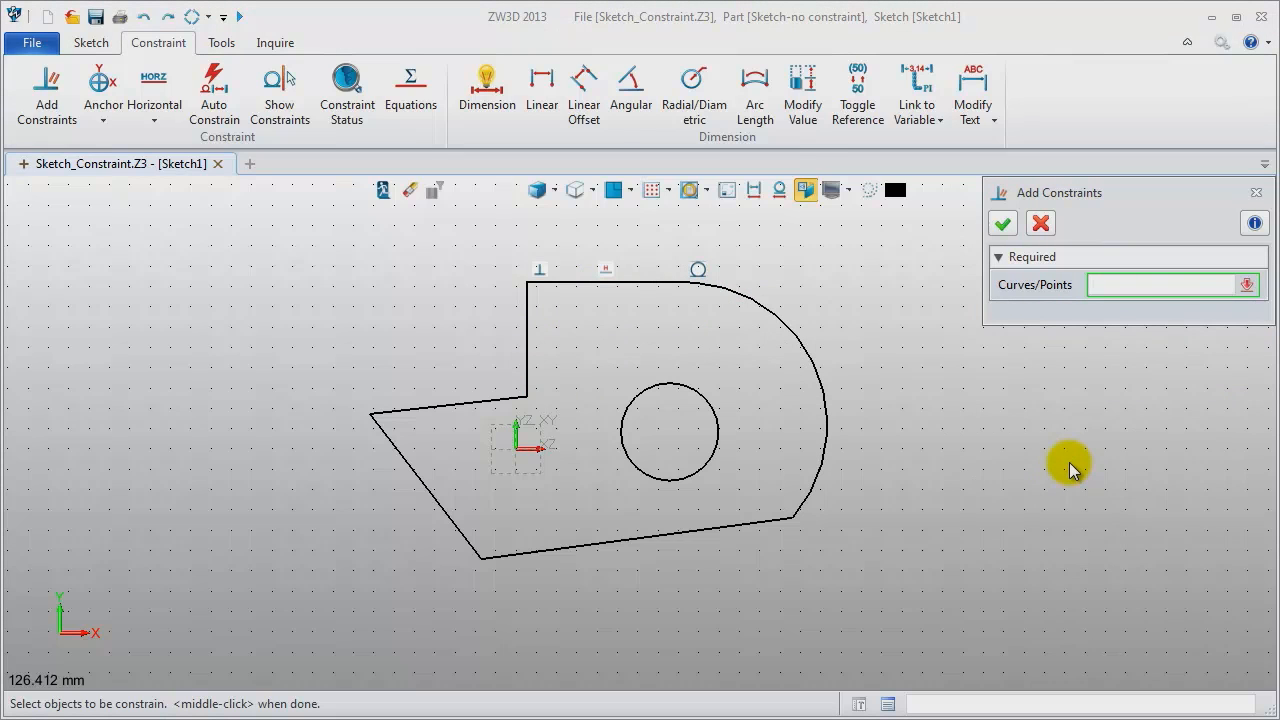
left_click(437, 406)
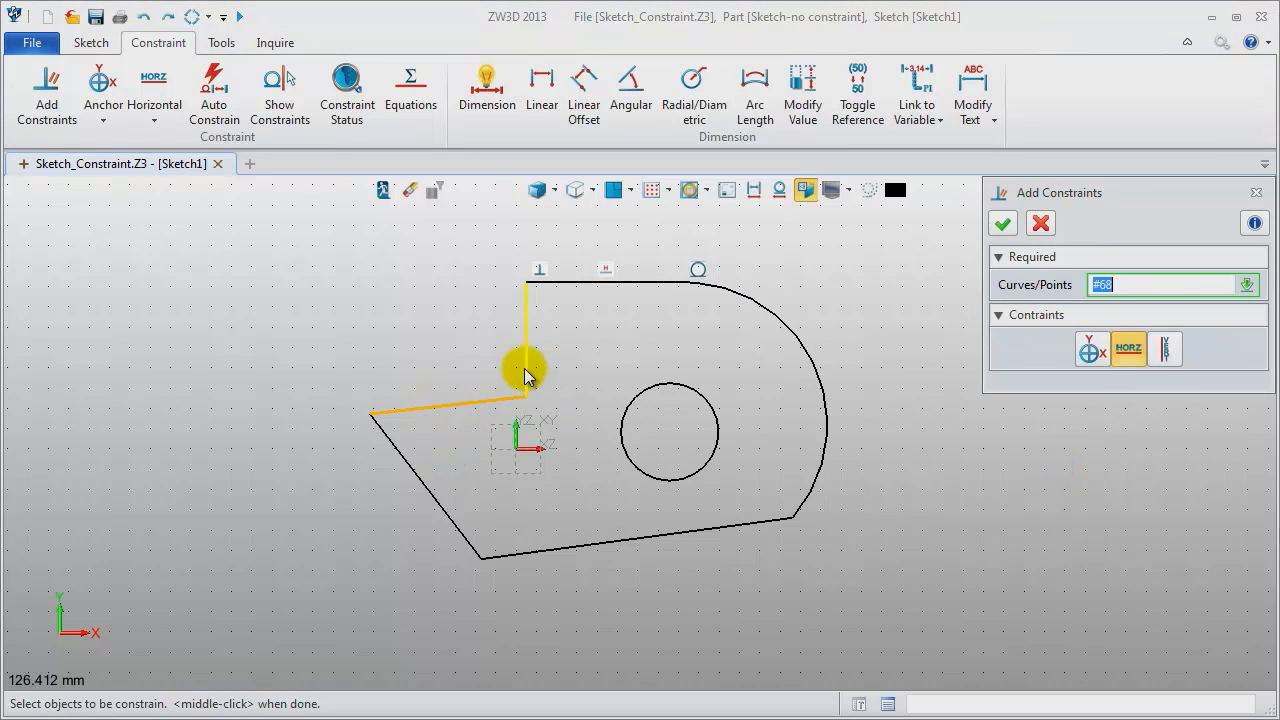
left_click(527, 375)
middle_click(966, 520)
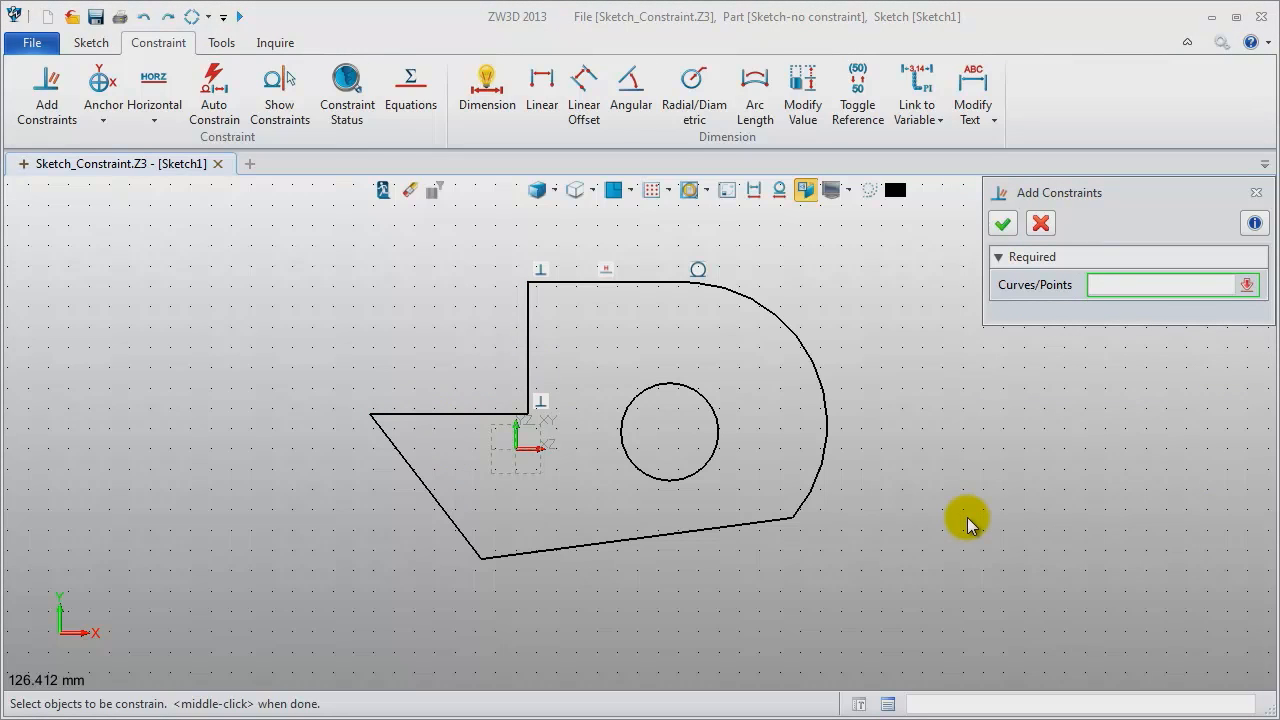
Dimension the length of the outline's top horizontal line and set it to 35 mm.
left_click(495, 95)
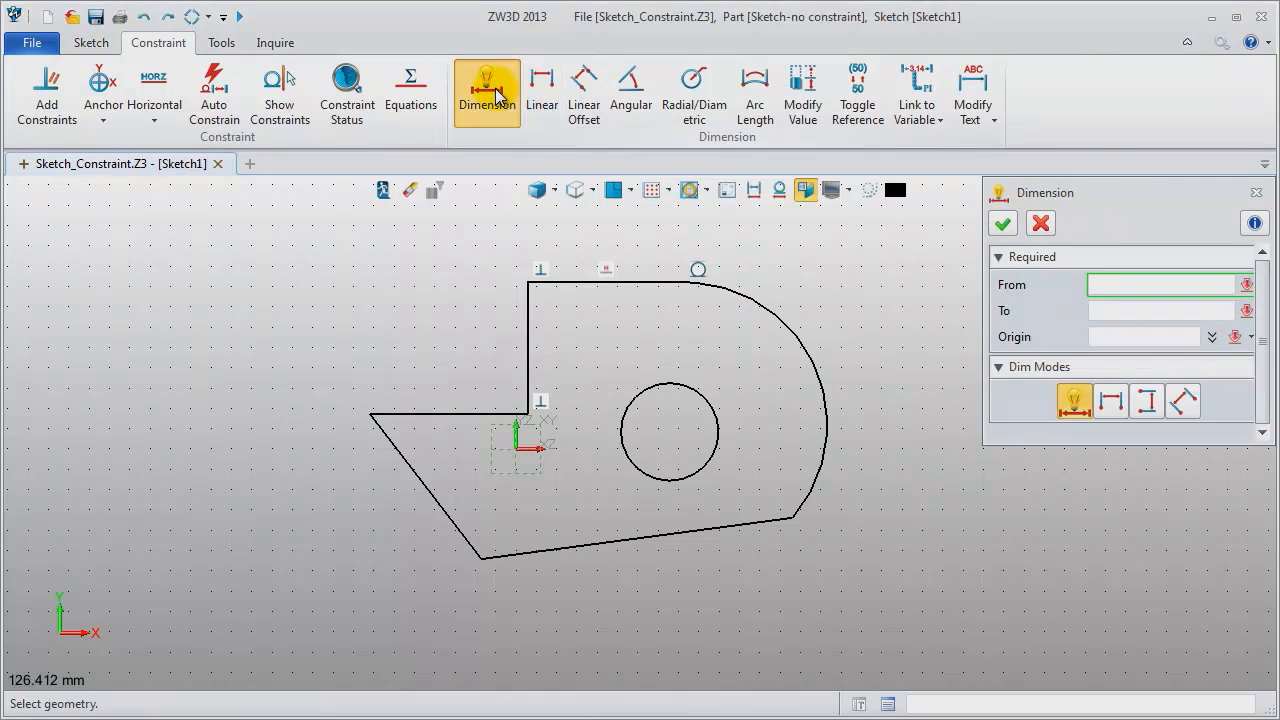
left_click(637, 283)
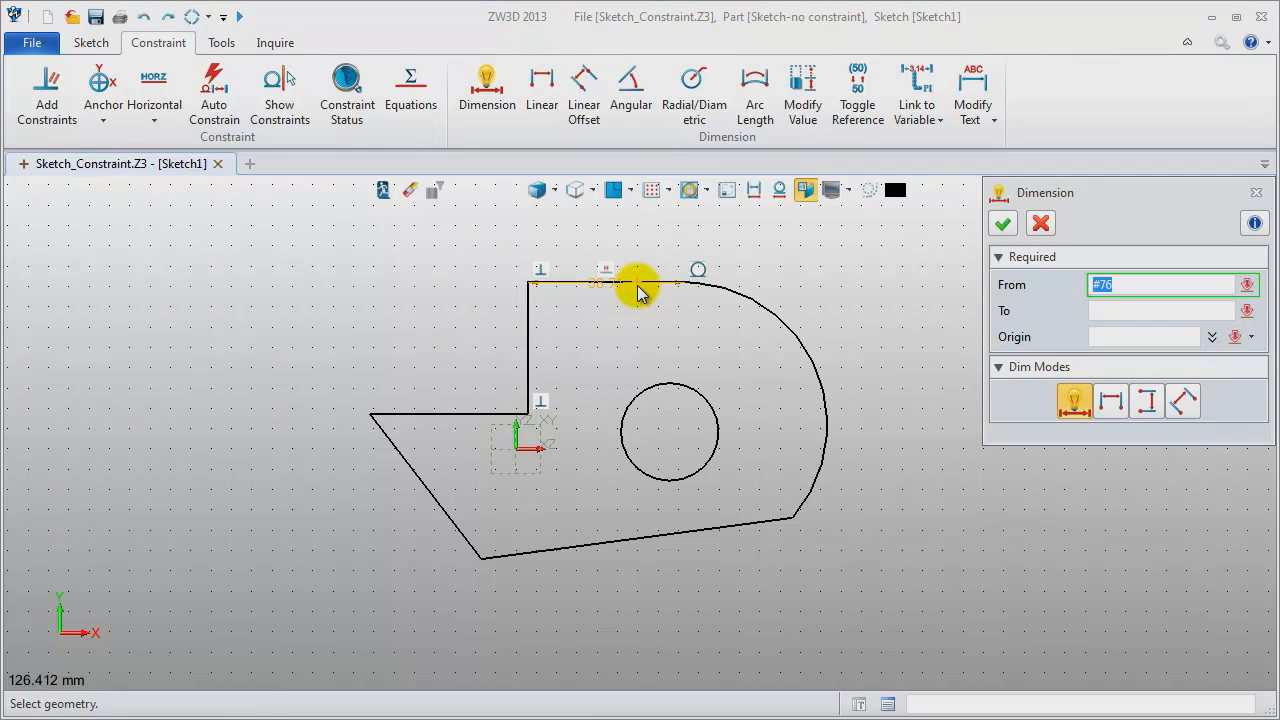
left_click(598, 231)
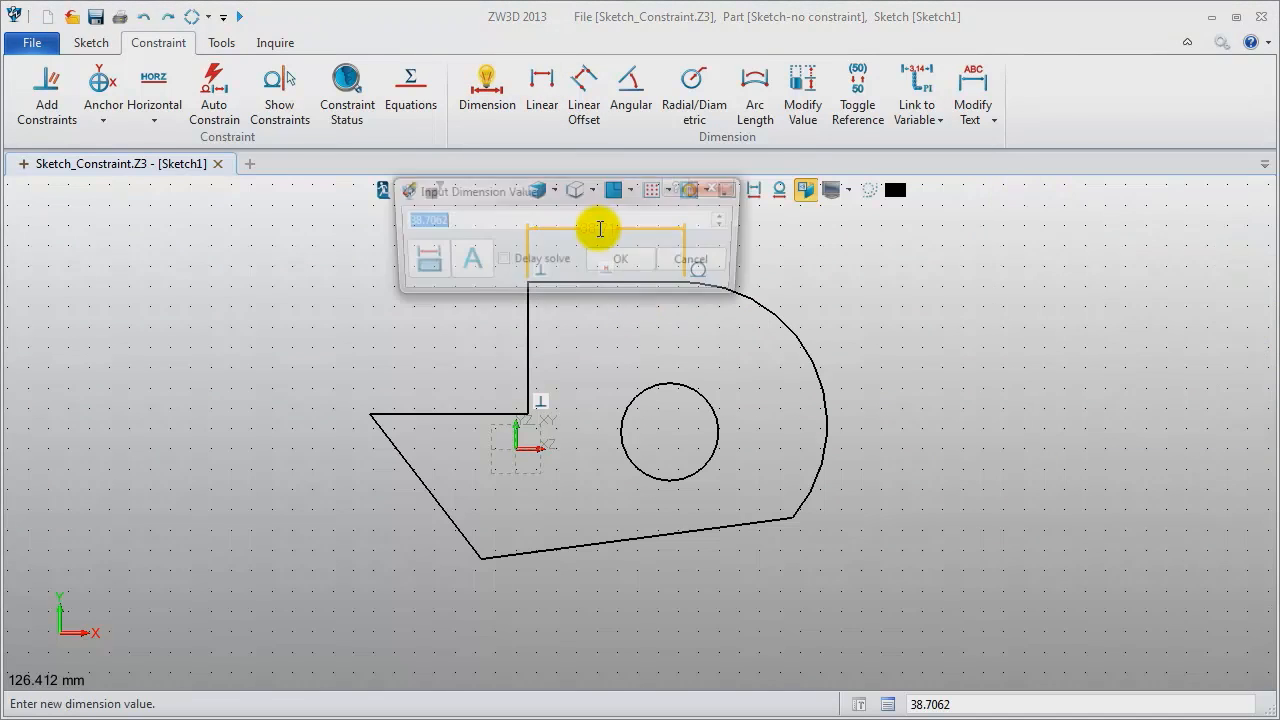
type("35")
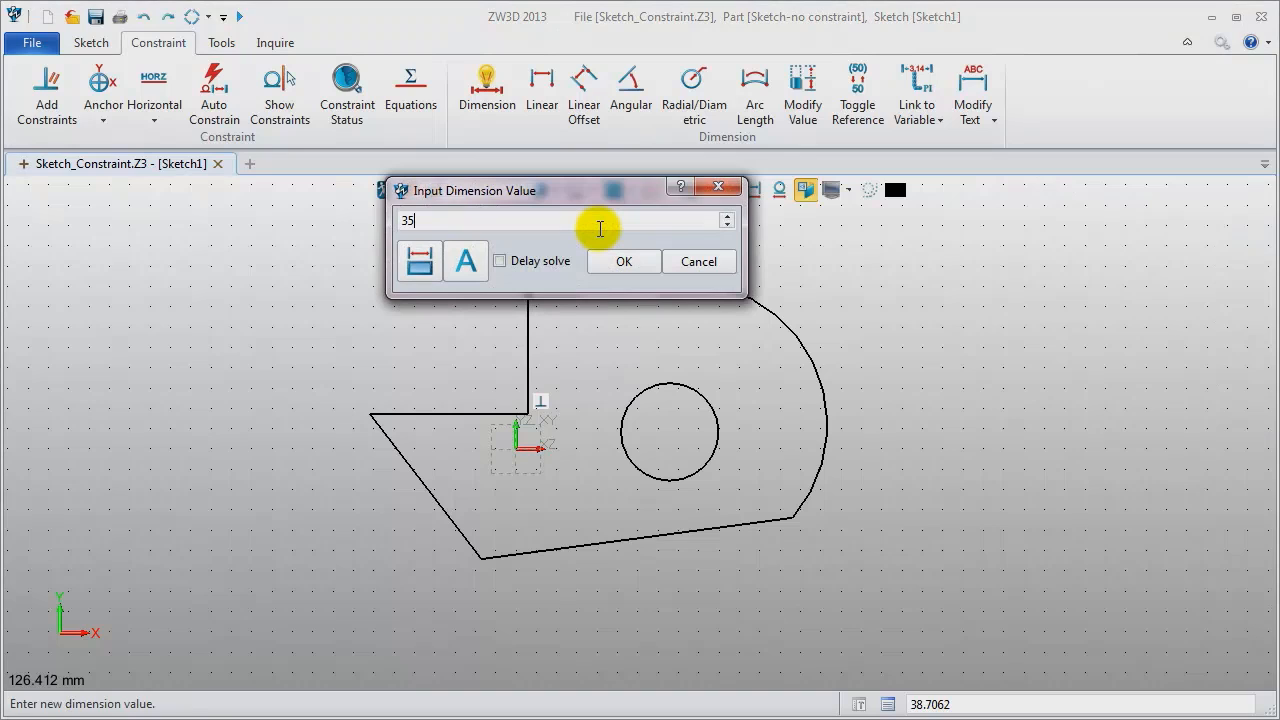
key("Return")
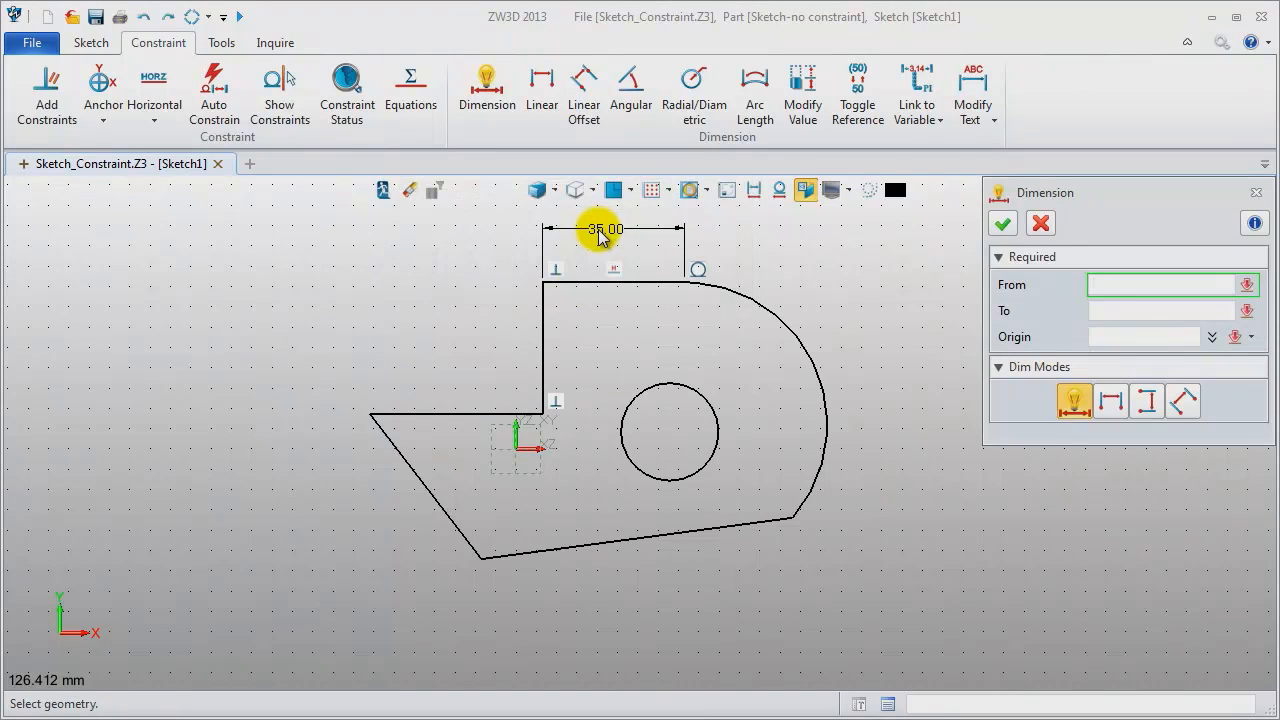
Dimension the length of the horizontal ledge line left of the step and set it to 45 mm.
left_click(457, 414)
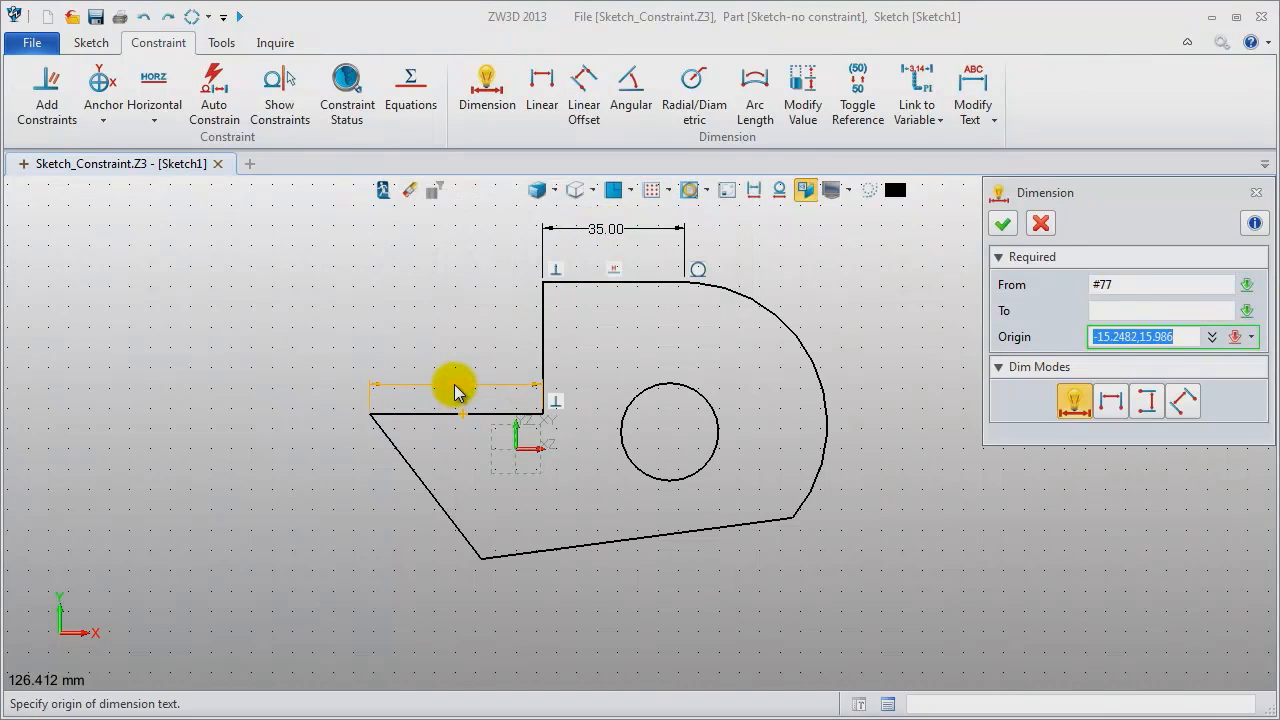
left_click(455, 392)
type("4")
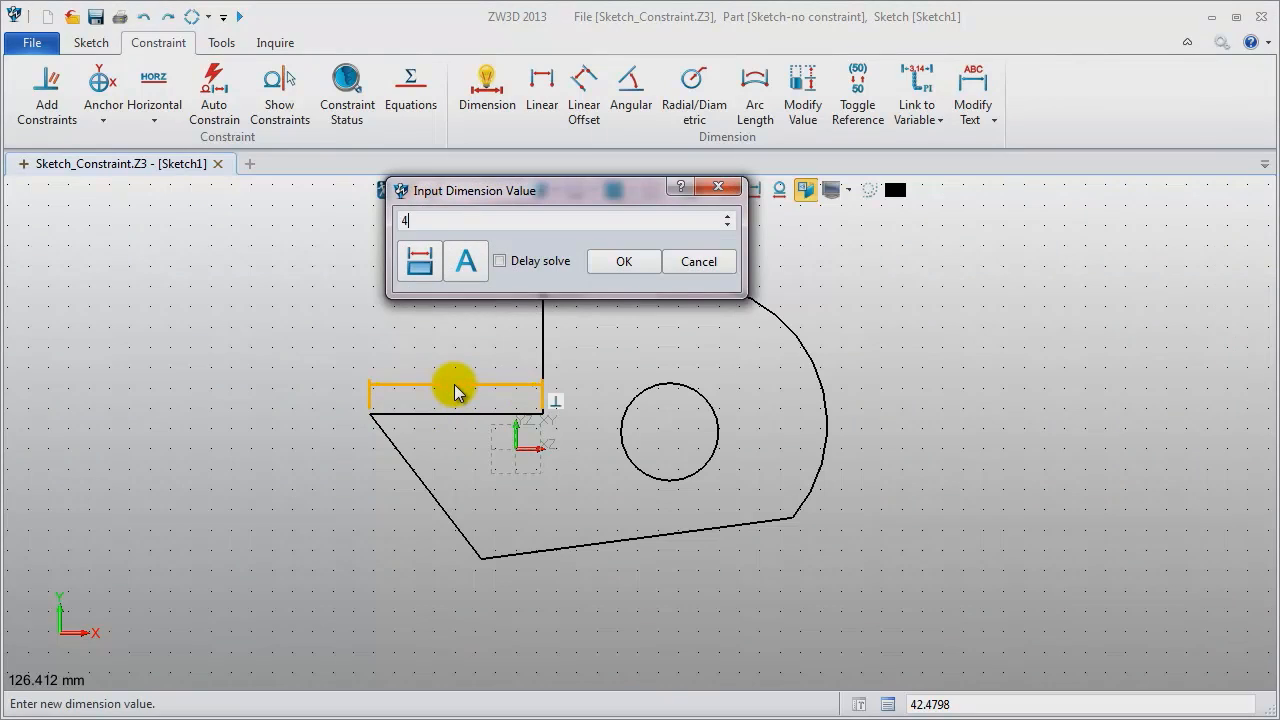
type("5")
key("Return")
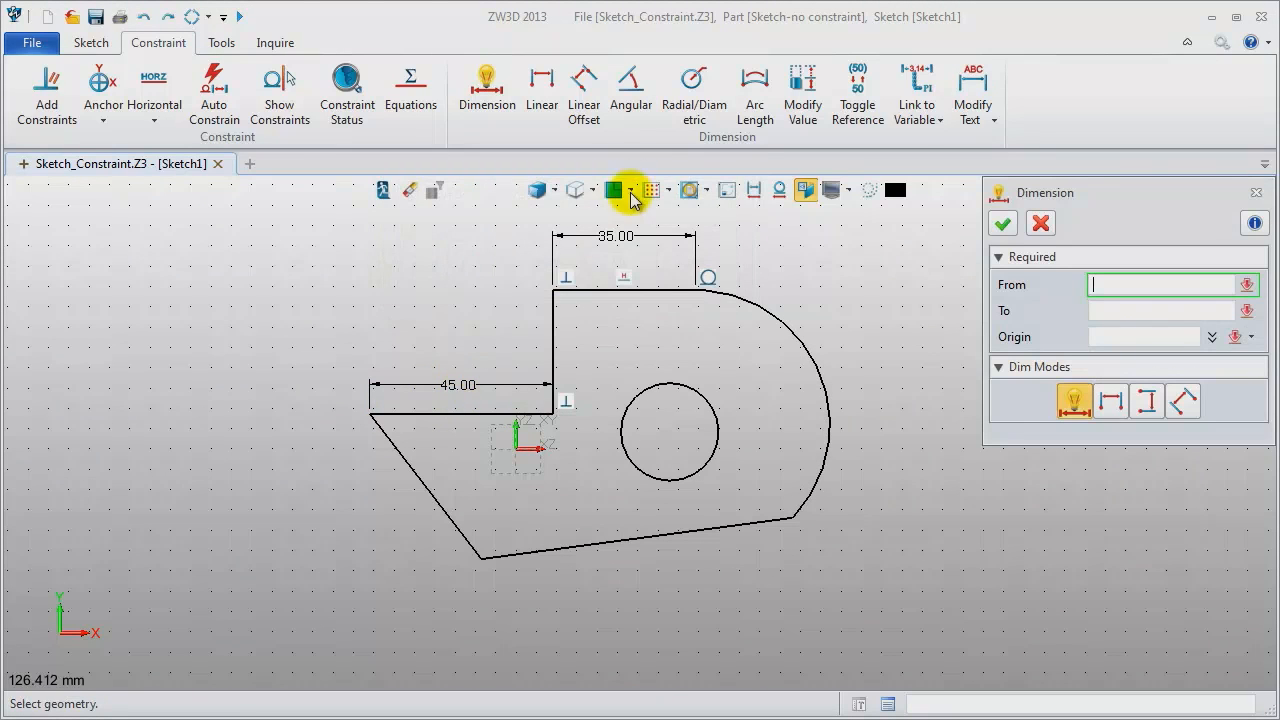
Add an angular dimension between the slanted left line and the long bottom line and set it to 110 degrees.
left_click(636, 88)
left_click(451, 537)
left_click(519, 567)
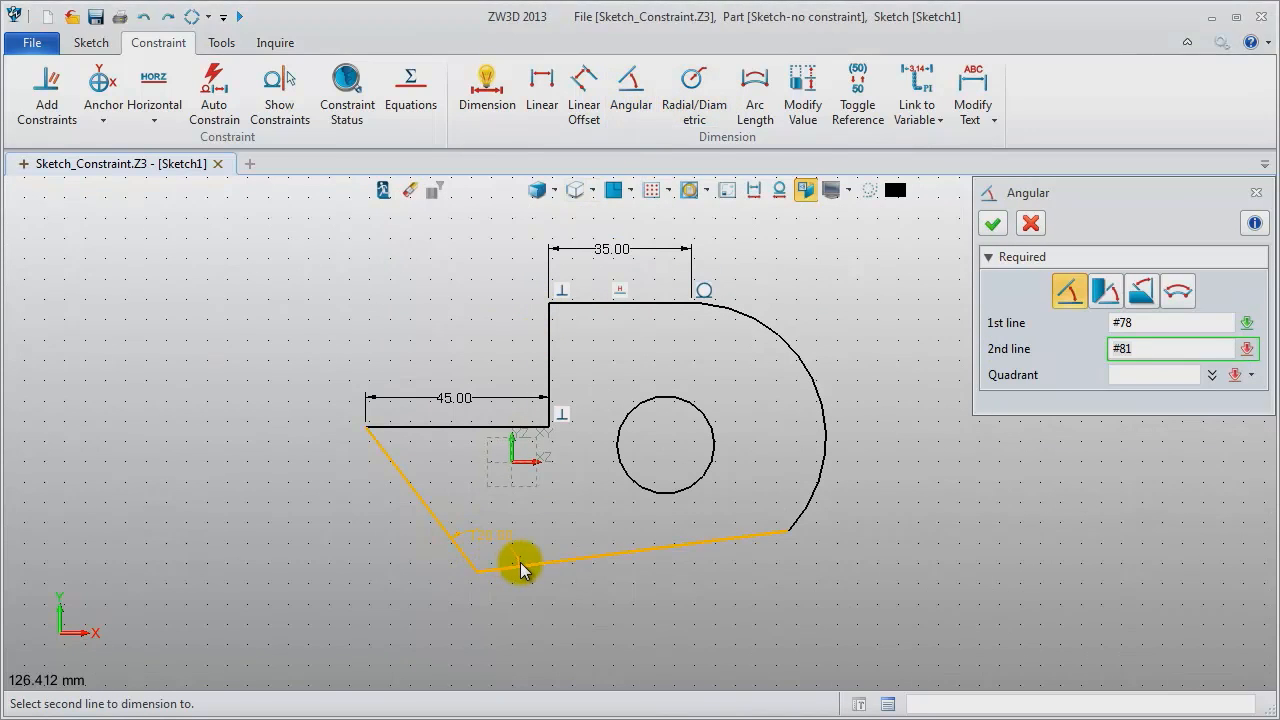
left_click(492, 545)
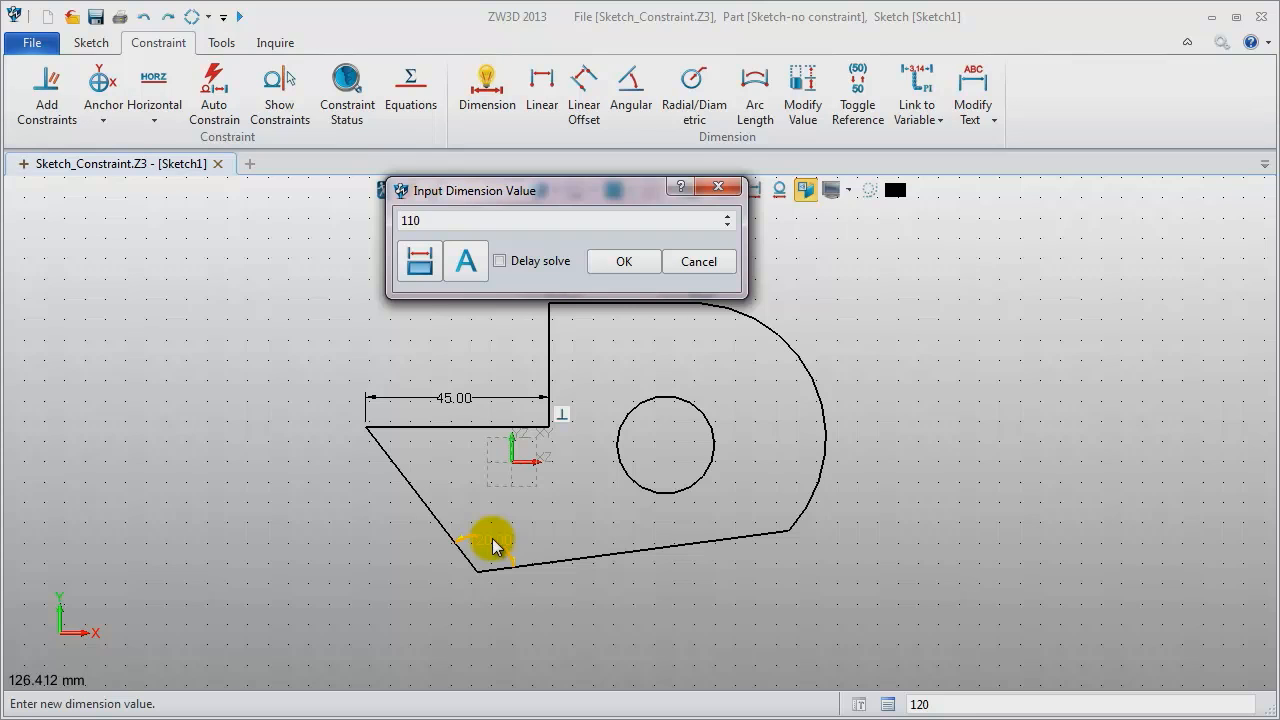
key("Return")
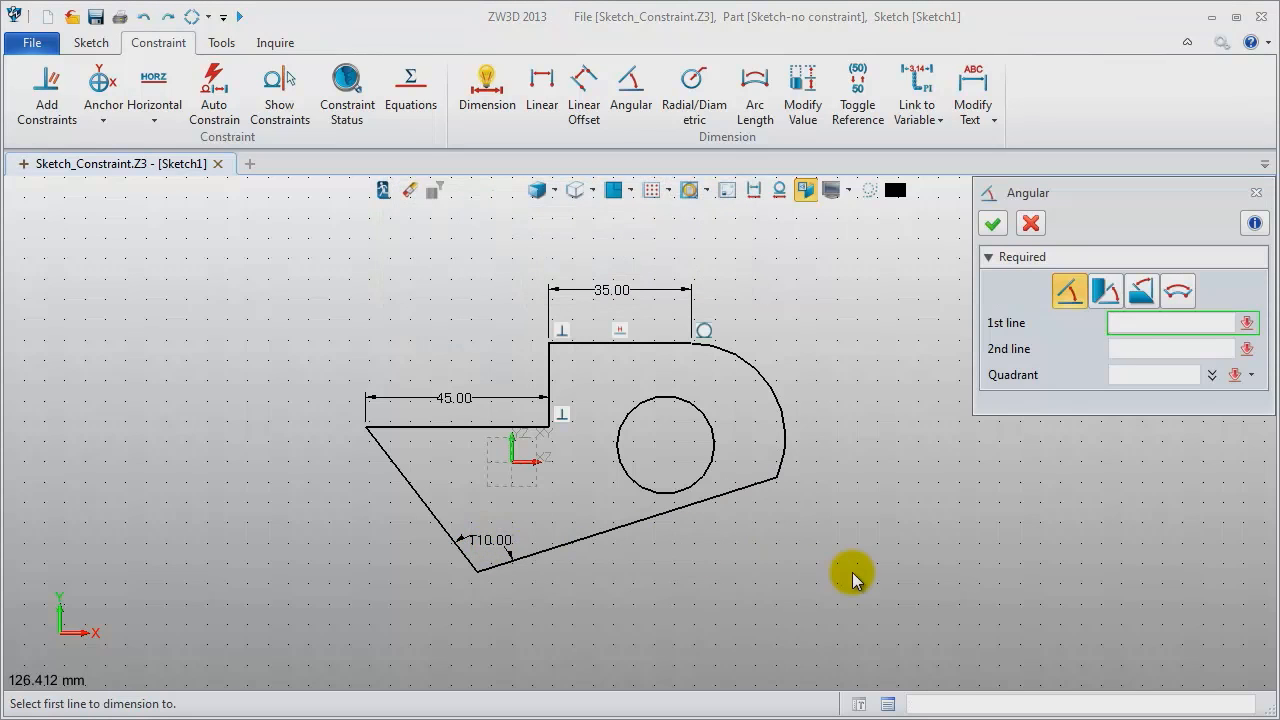
left_click(1255, 193)
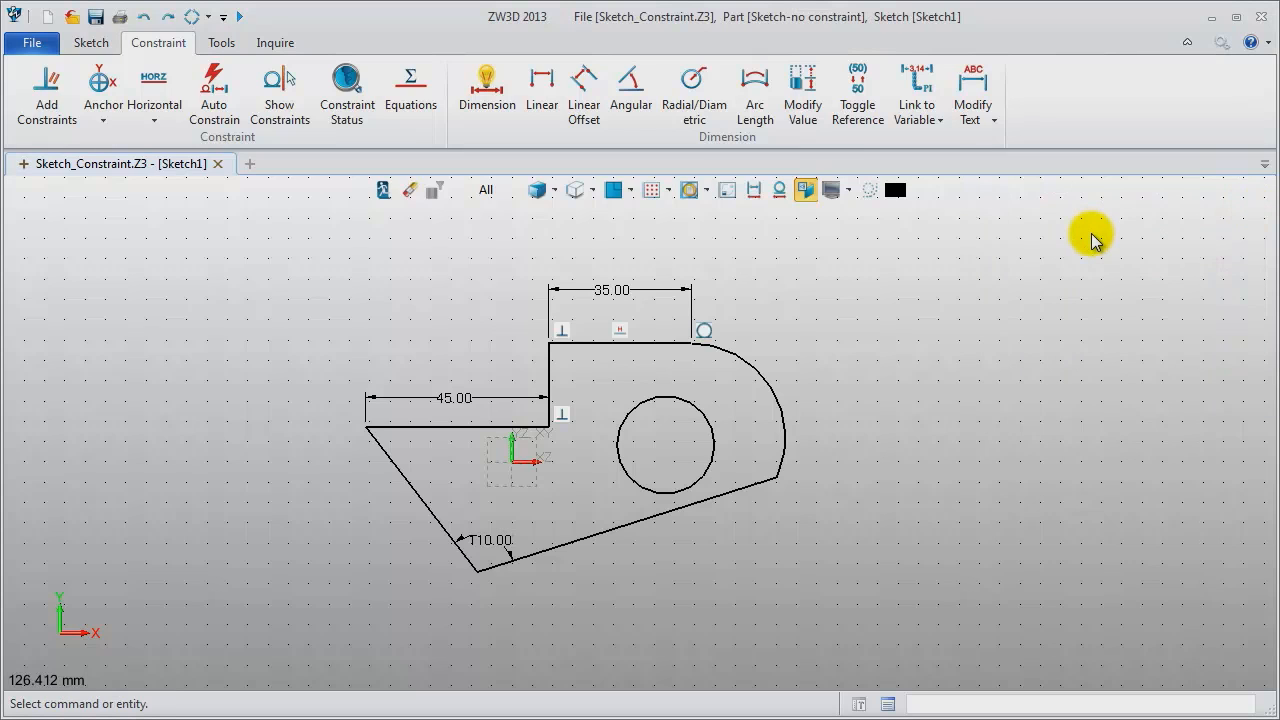
Add a radial dimension to the outline's large arc and set the radius to 35 mm.
left_click(706, 91)
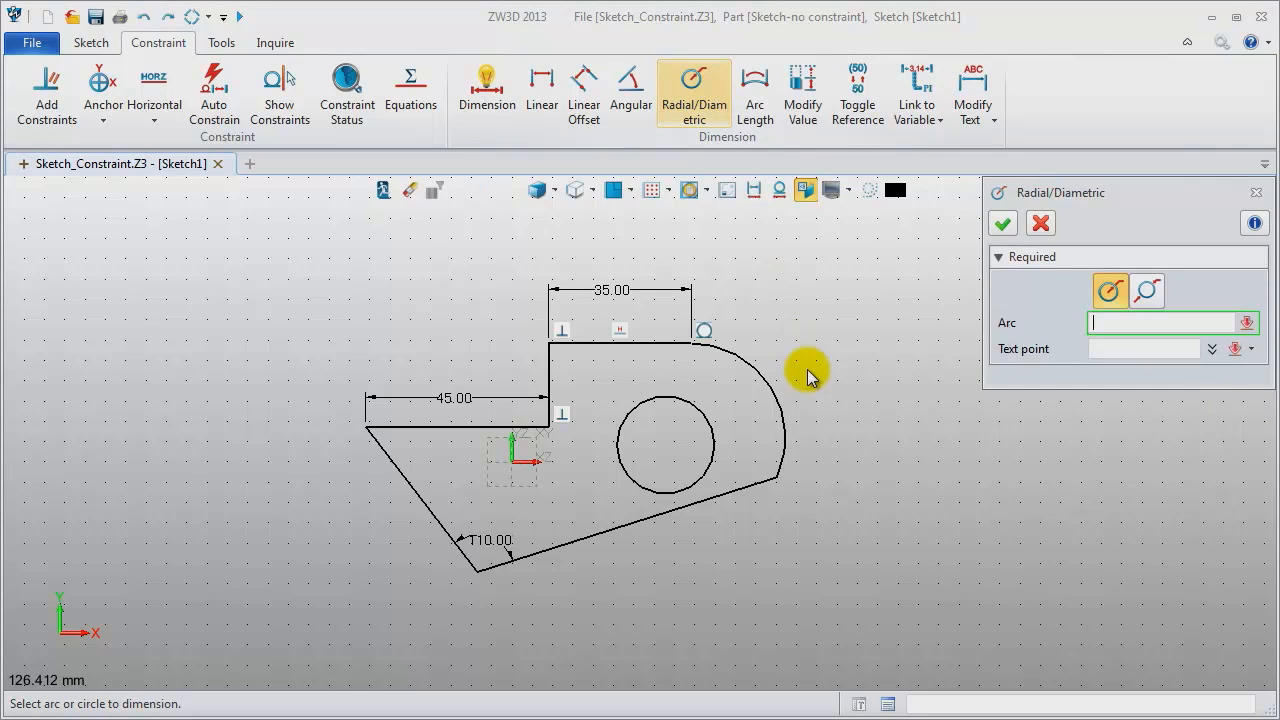
left_click(770, 384)
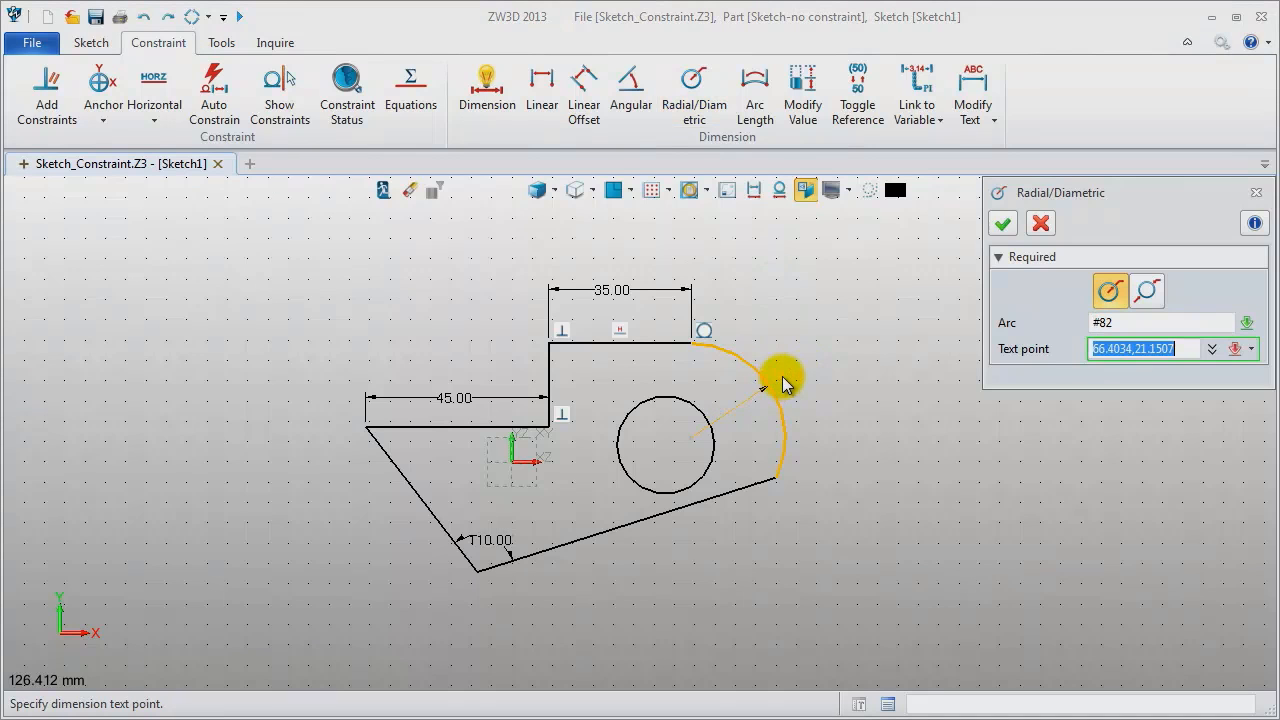
left_click(740, 417)
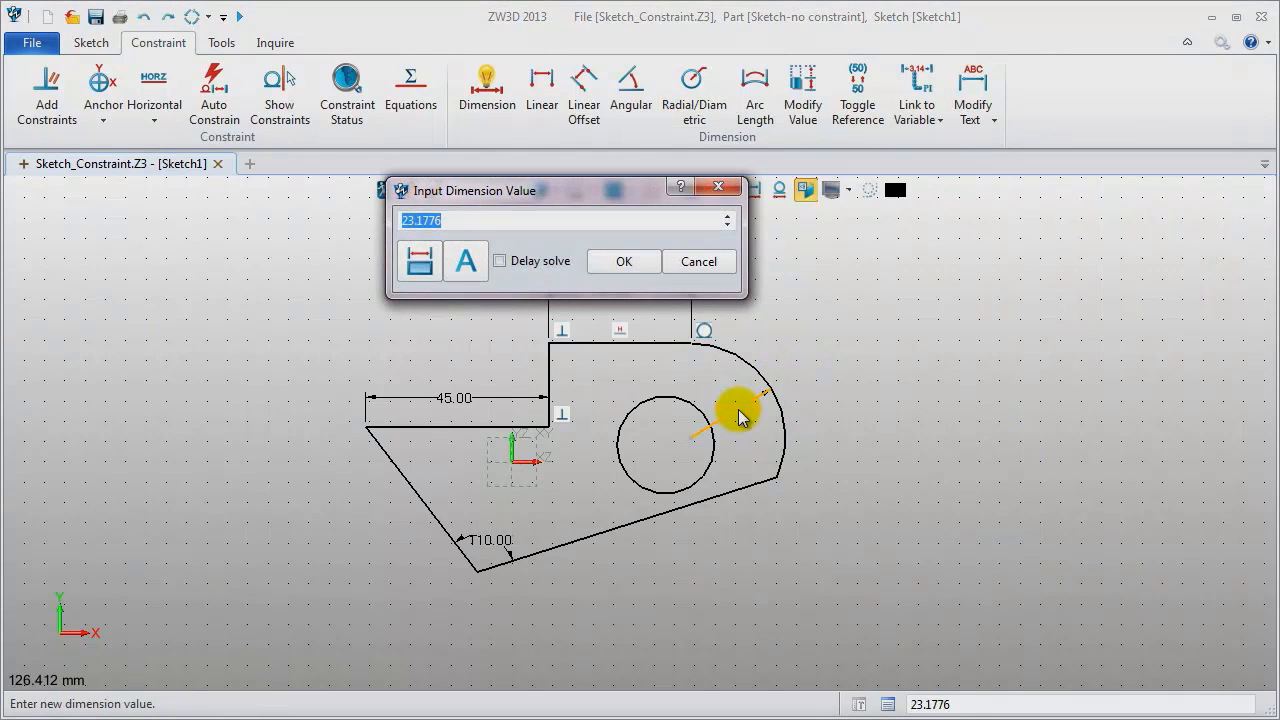
type("35")
key("Return")
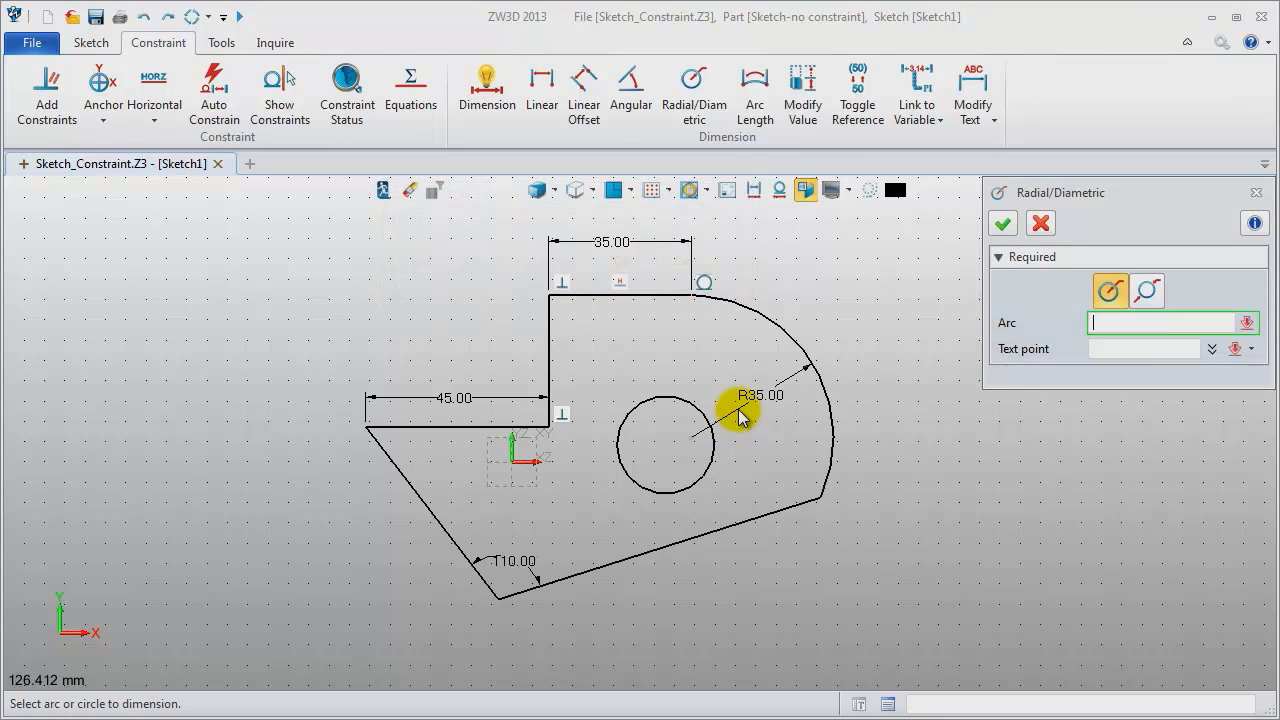
Add a radial dimension to the inner circle with a radius of 12 mm.
left_click(635, 417)
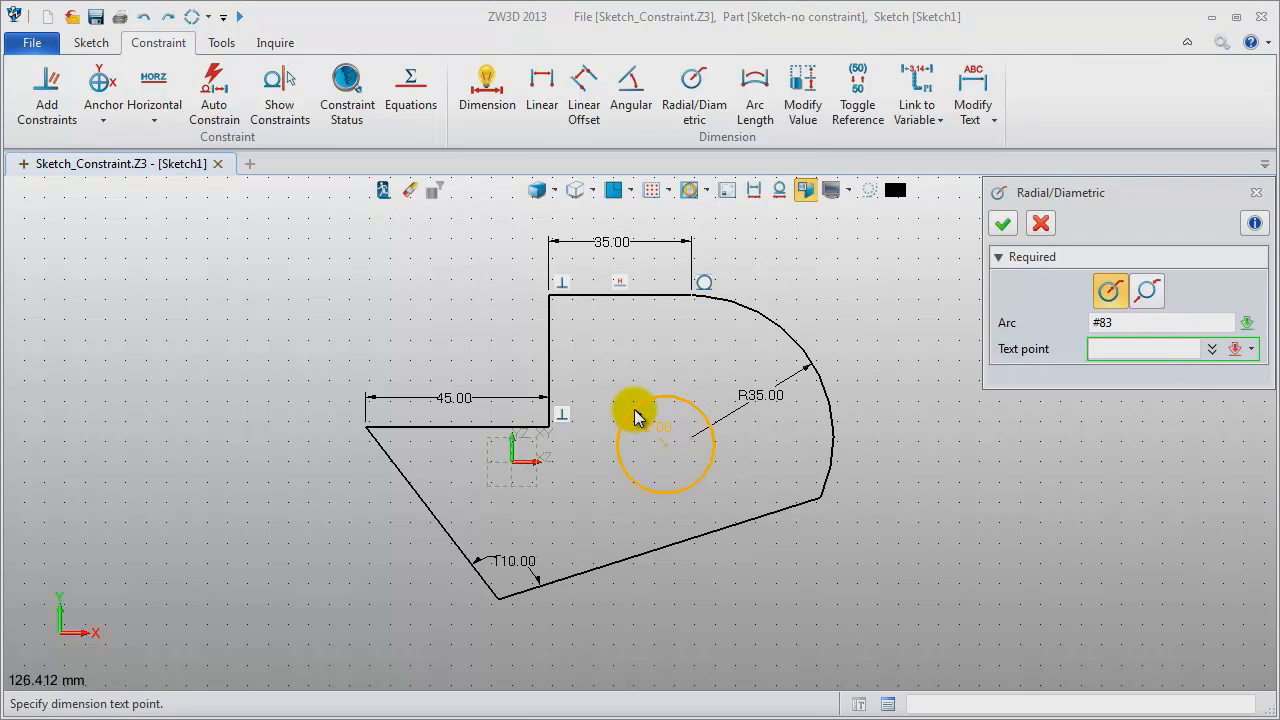
left_click(637, 427)
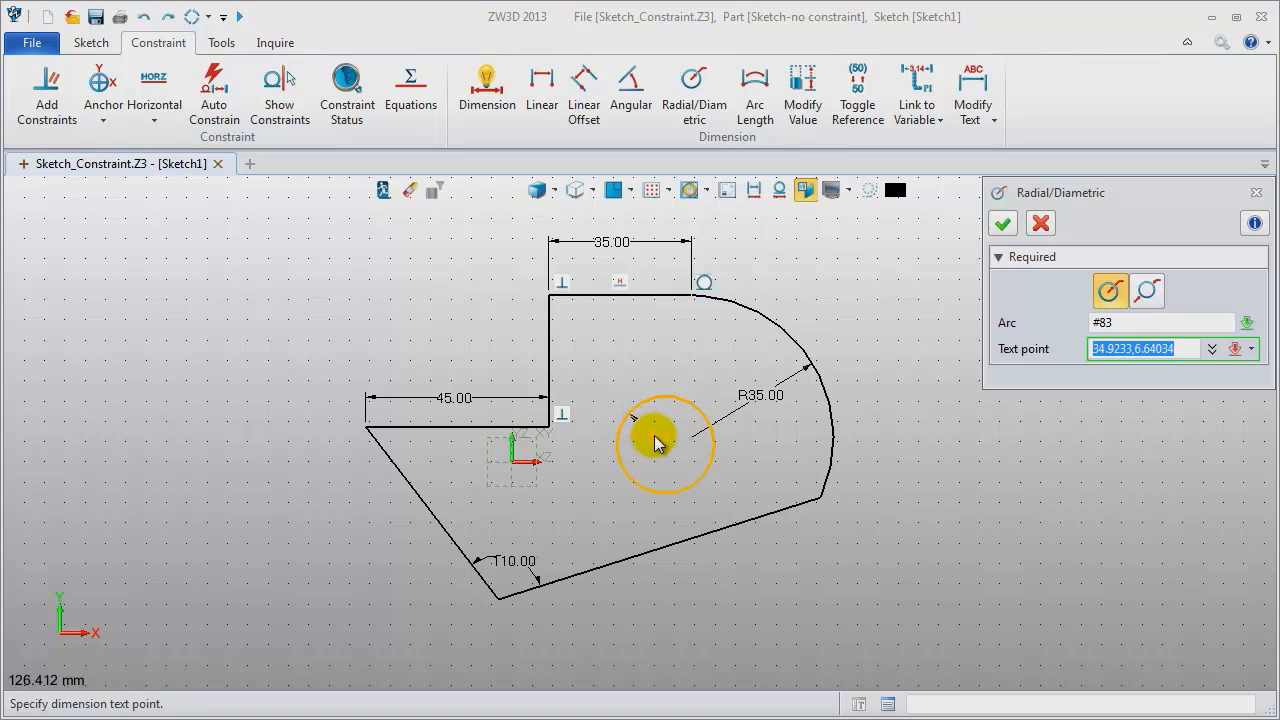
left_click(655, 443)
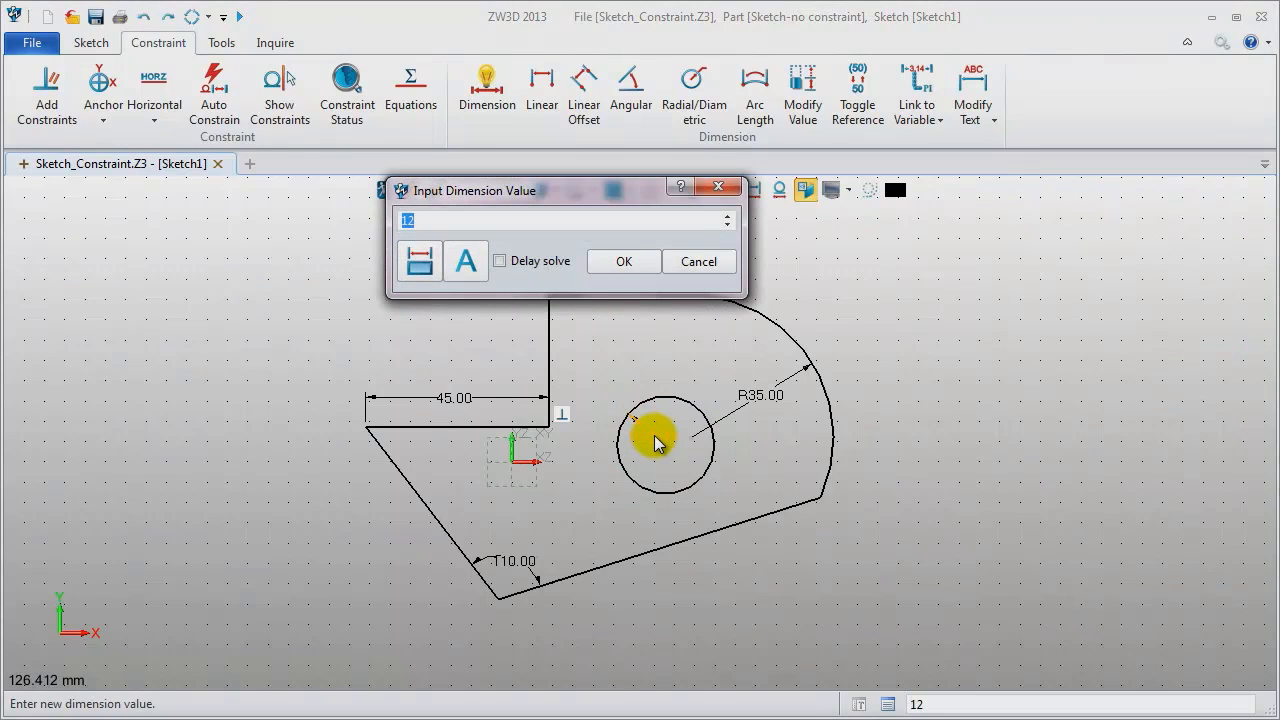
key("Return")
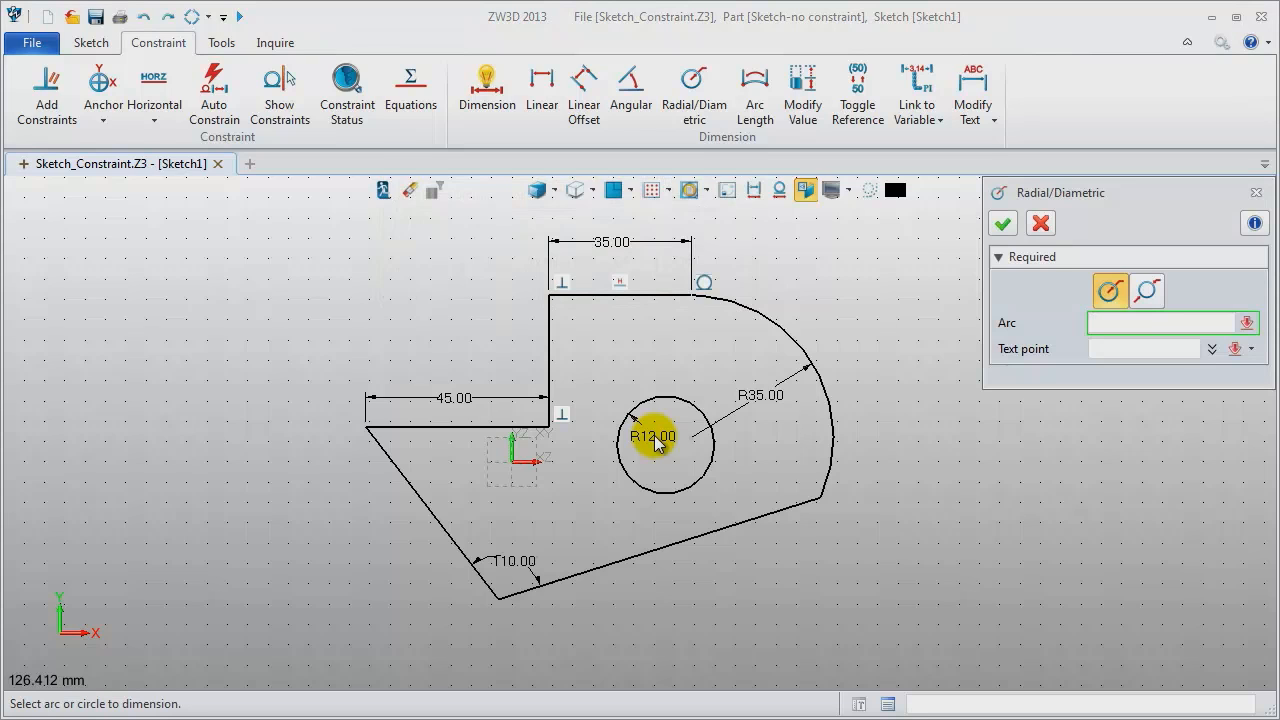
left_click(1256, 192)
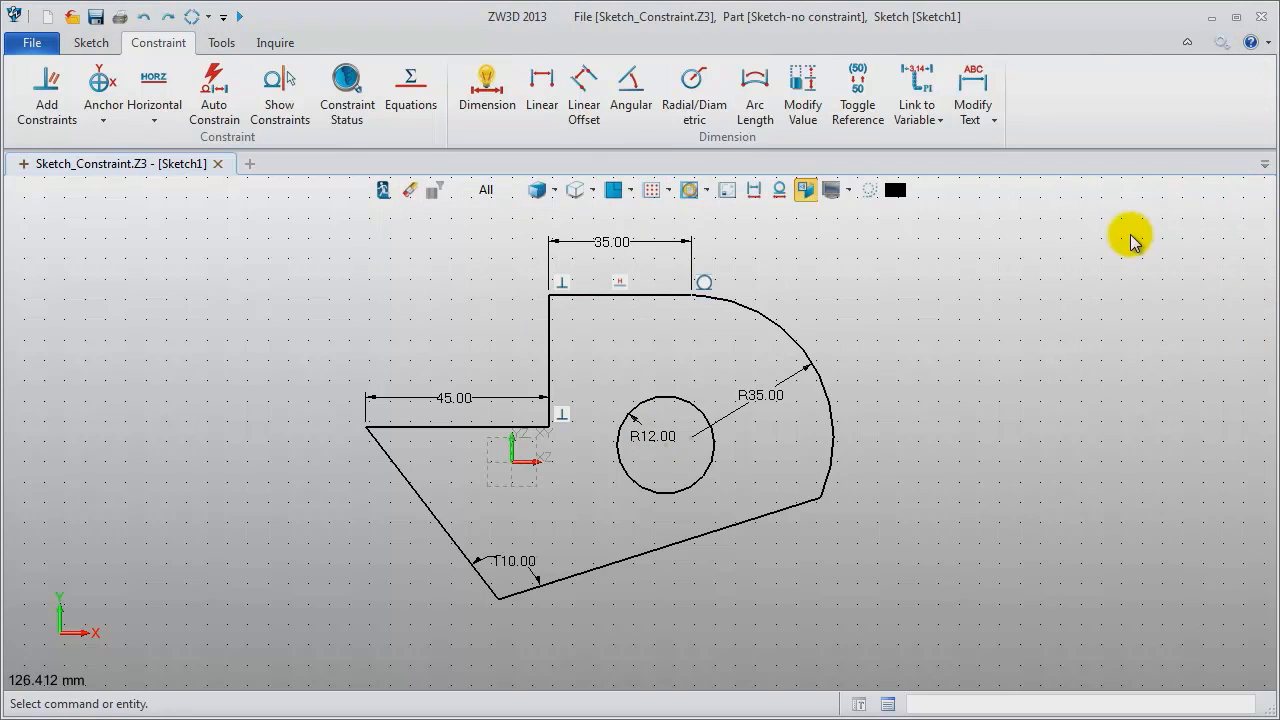
Constrain the vertical step line and the outline's top horizontal line to equal length.
left_click(47, 92)
left_click(549, 327)
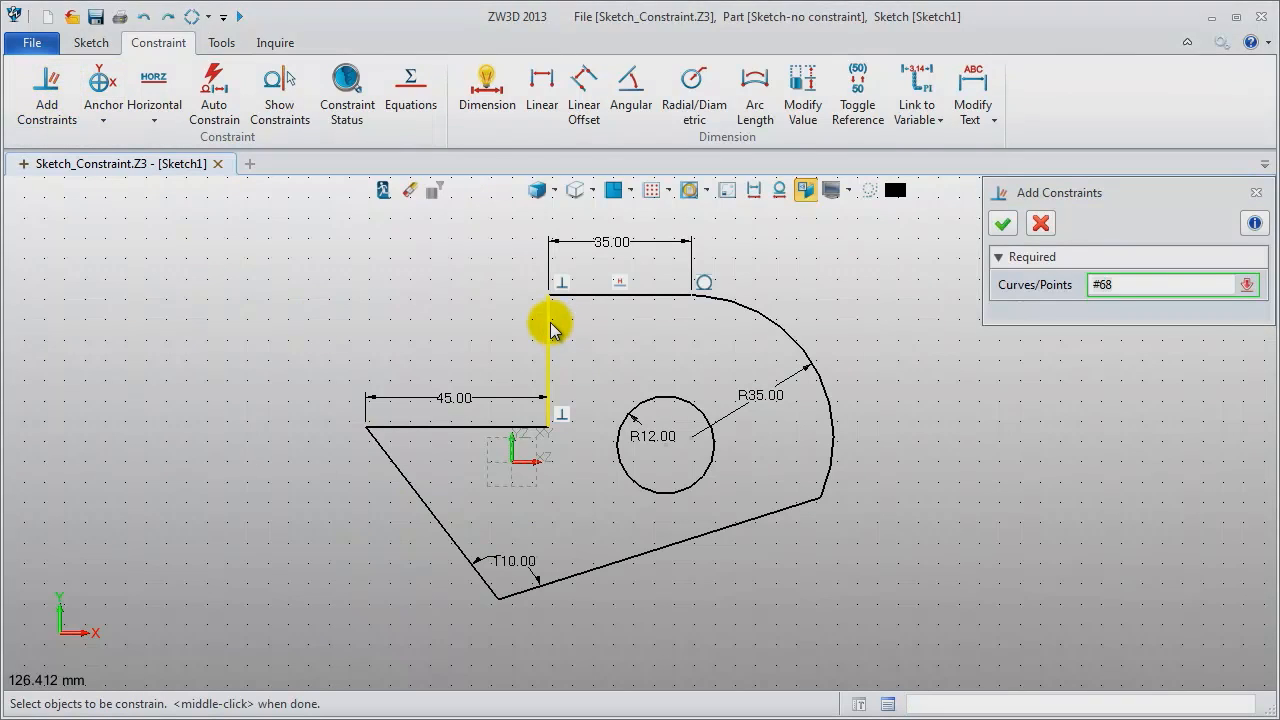
left_click(658, 295)
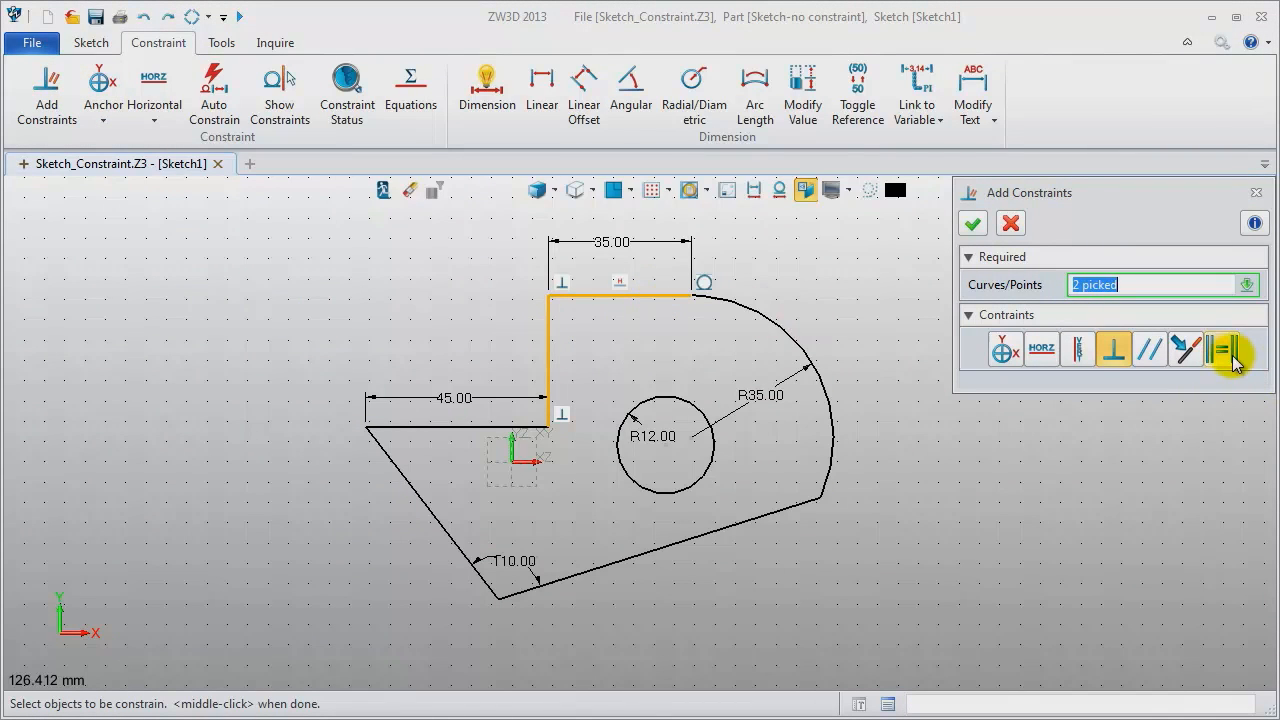
left_click(1233, 360)
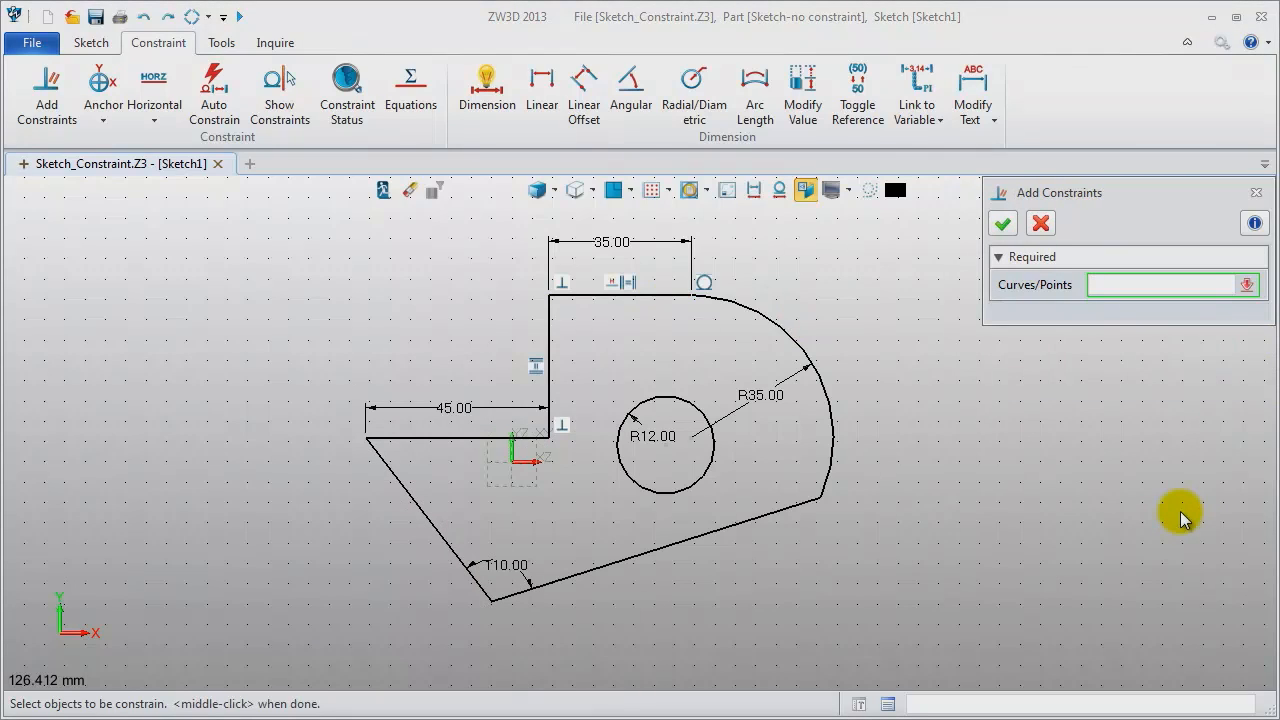
Constrain the slanted left line and the horizontal ledge line to equal length.
left_click(455, 563)
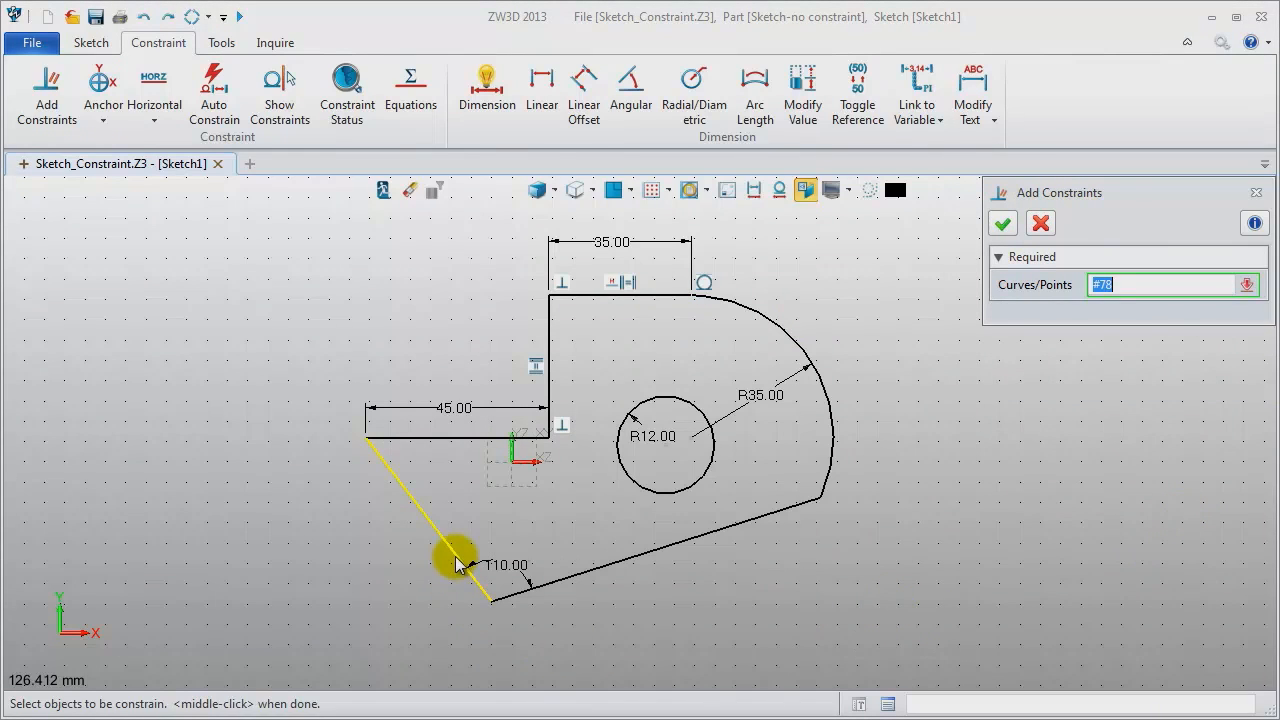
left_click(432, 439)
middle_click(222, 357)
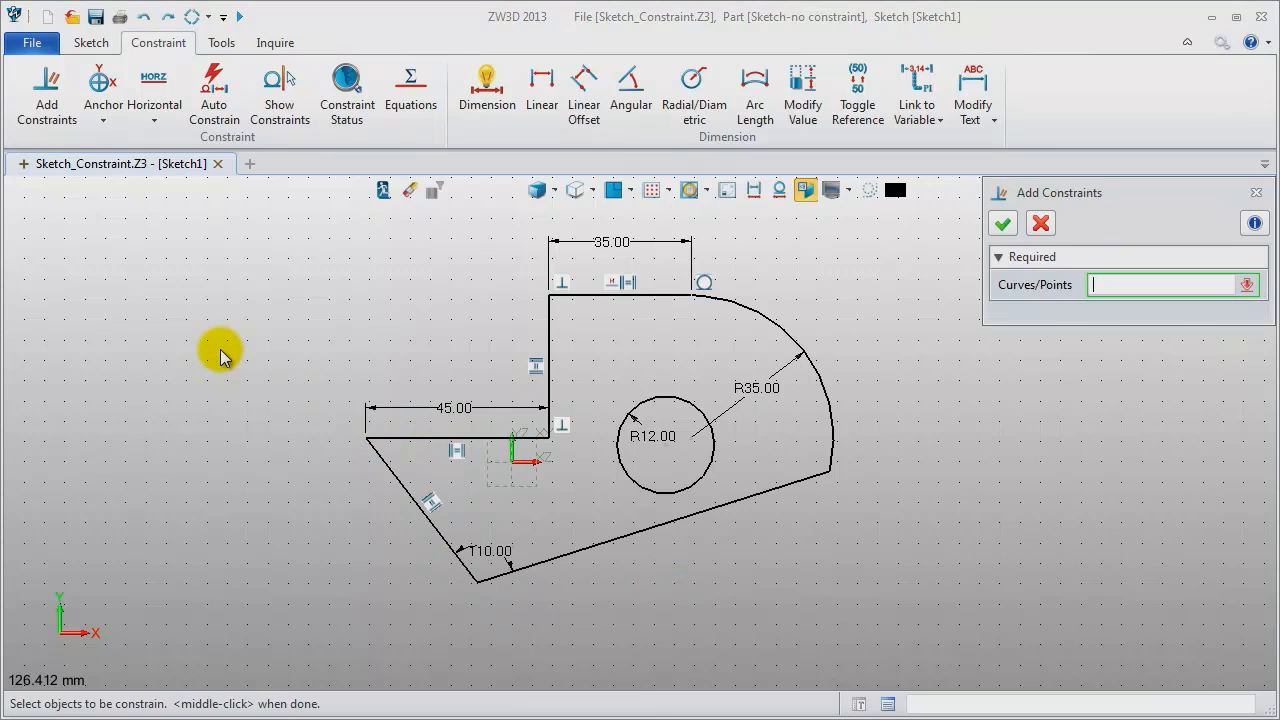
left_click(1255, 192)
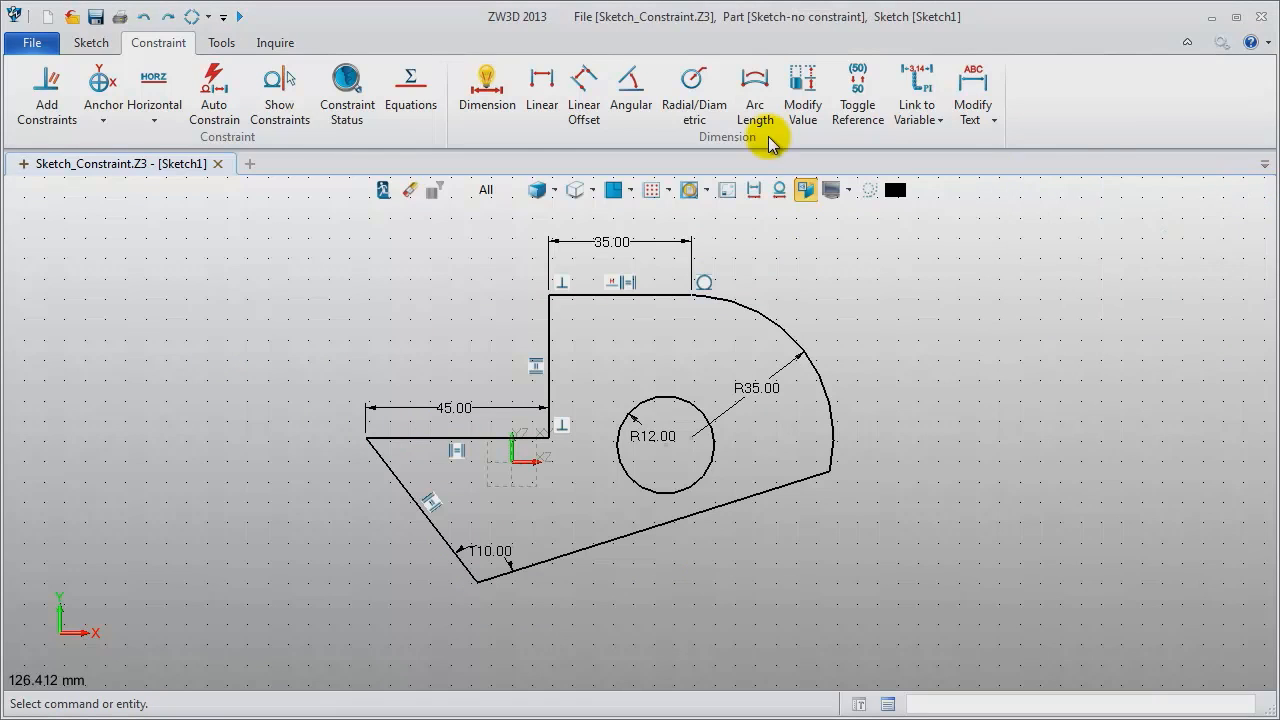
Add an arc length dimension outside the large arc and set it to 80 mm.
left_click(755, 105)
left_click(828, 400)
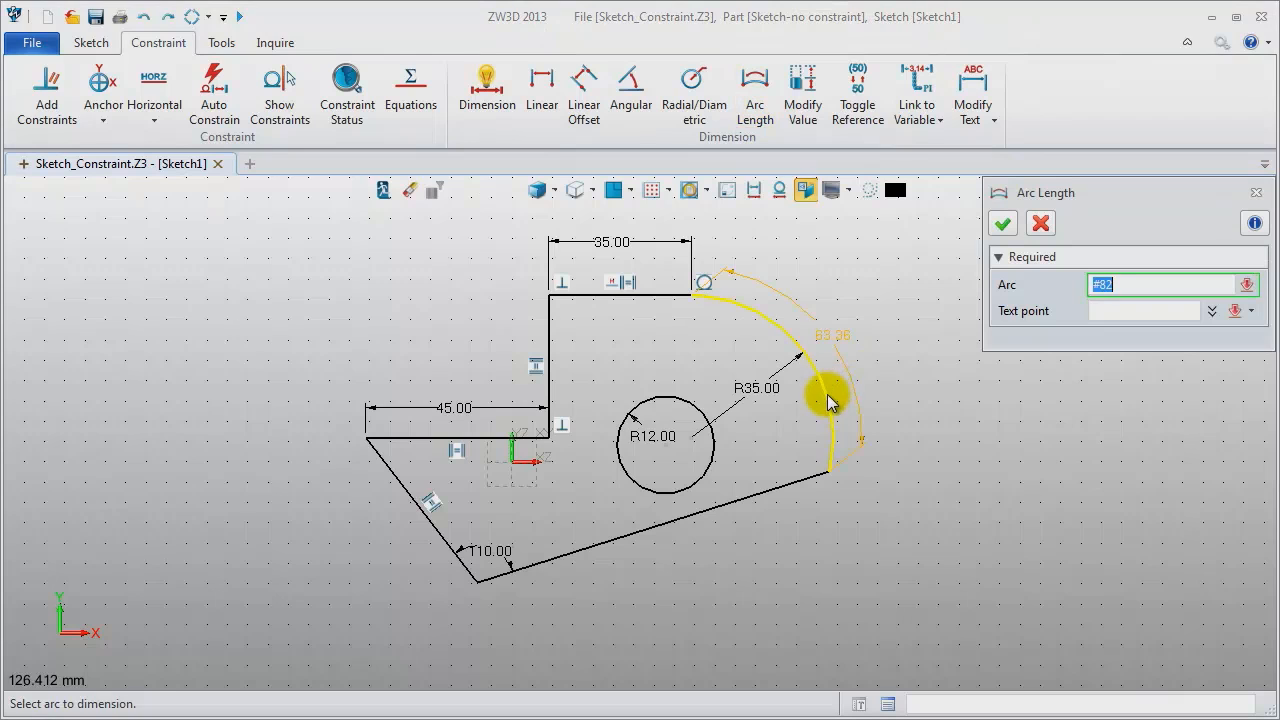
left_click(863, 344)
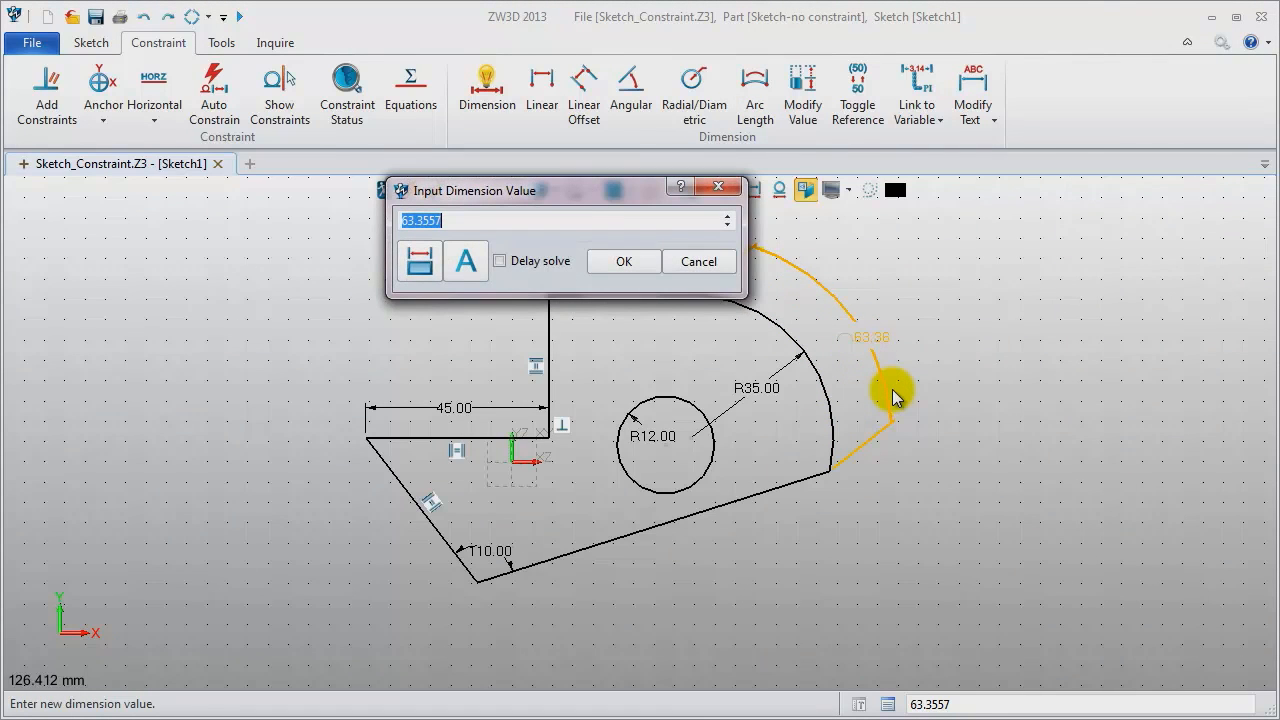
type("80")
key("Return")
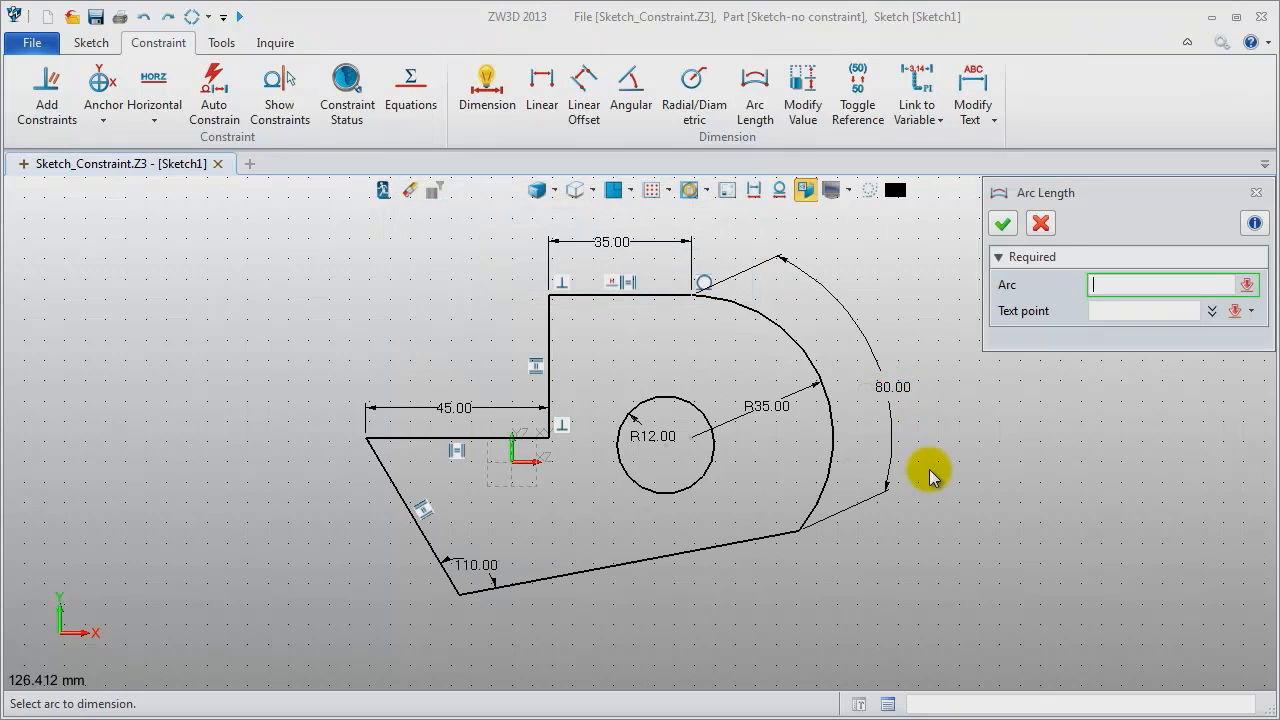
left_click(820, 503)
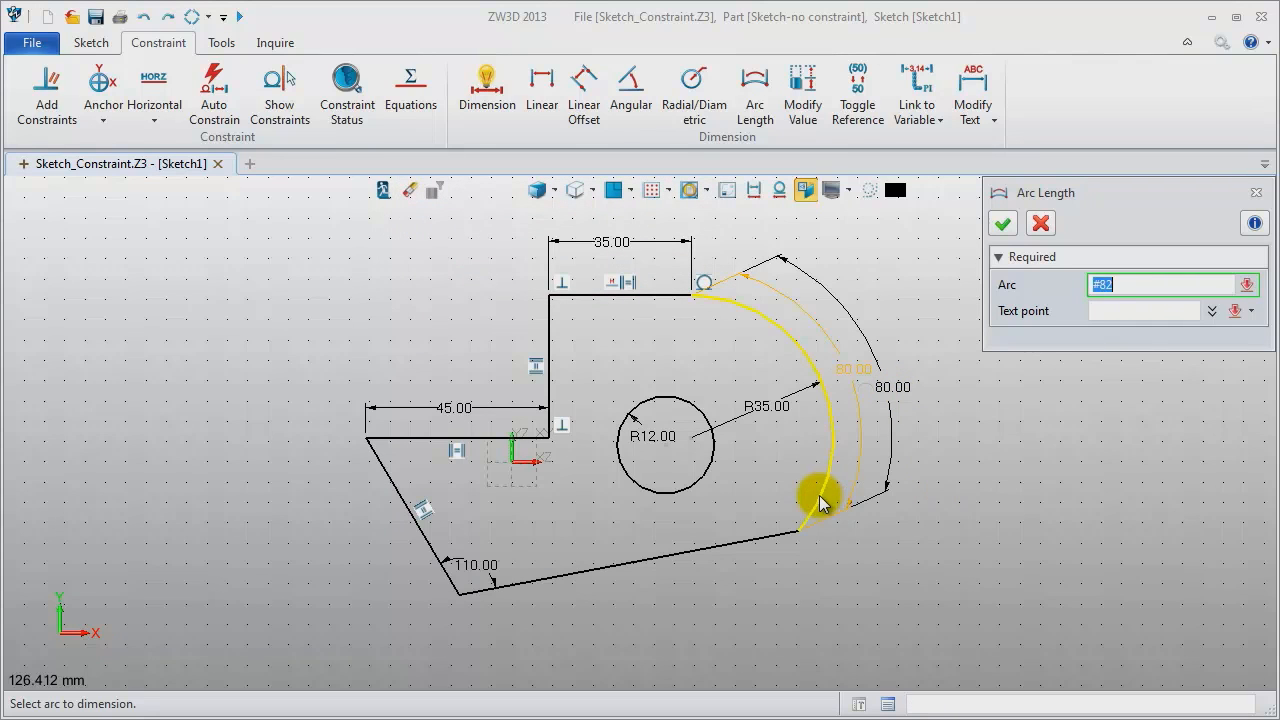
left_click(1256, 192)
Constrain the long bottom line tangent to the large arc.
left_click(47, 95)
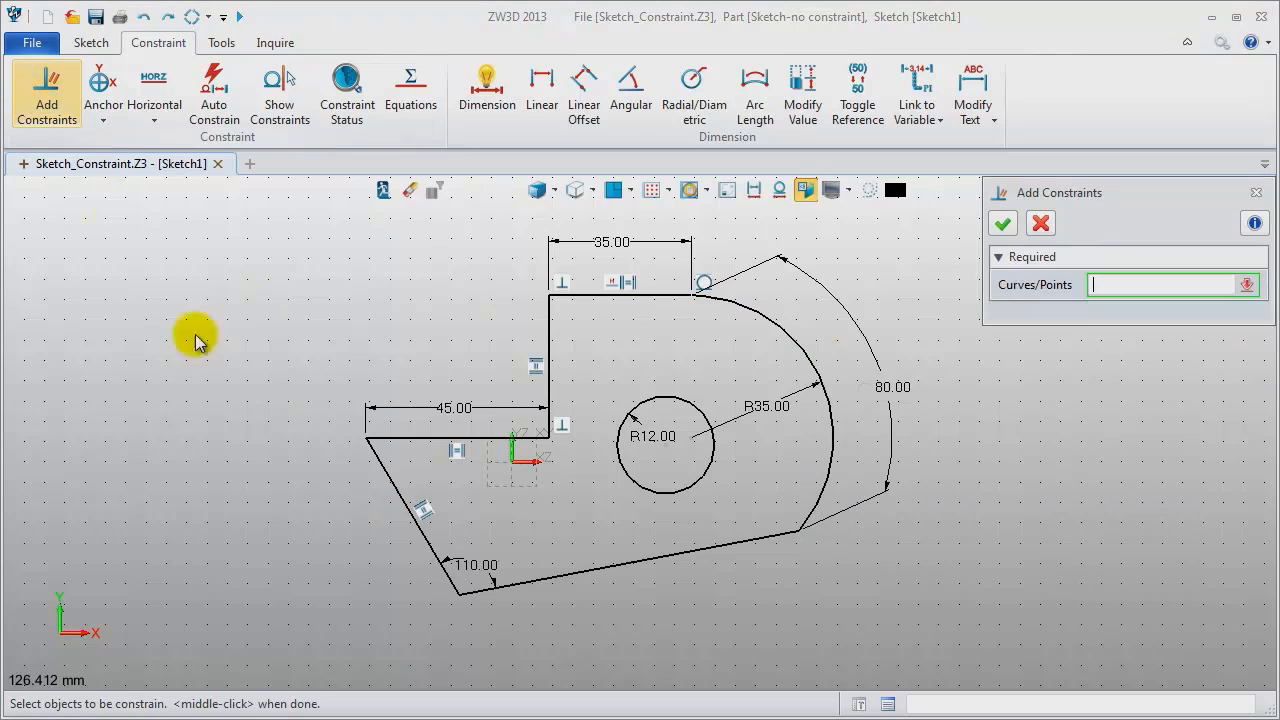
left_click(676, 552)
left_click(831, 482)
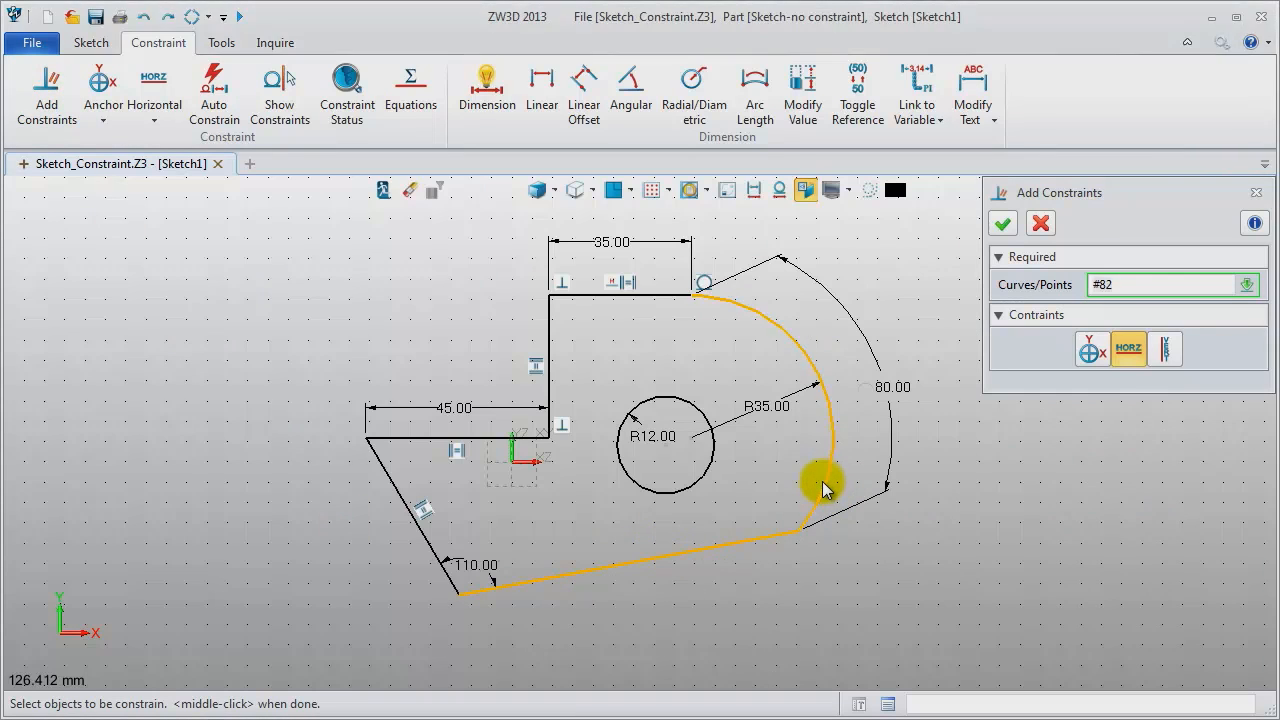
middle_click(994, 508)
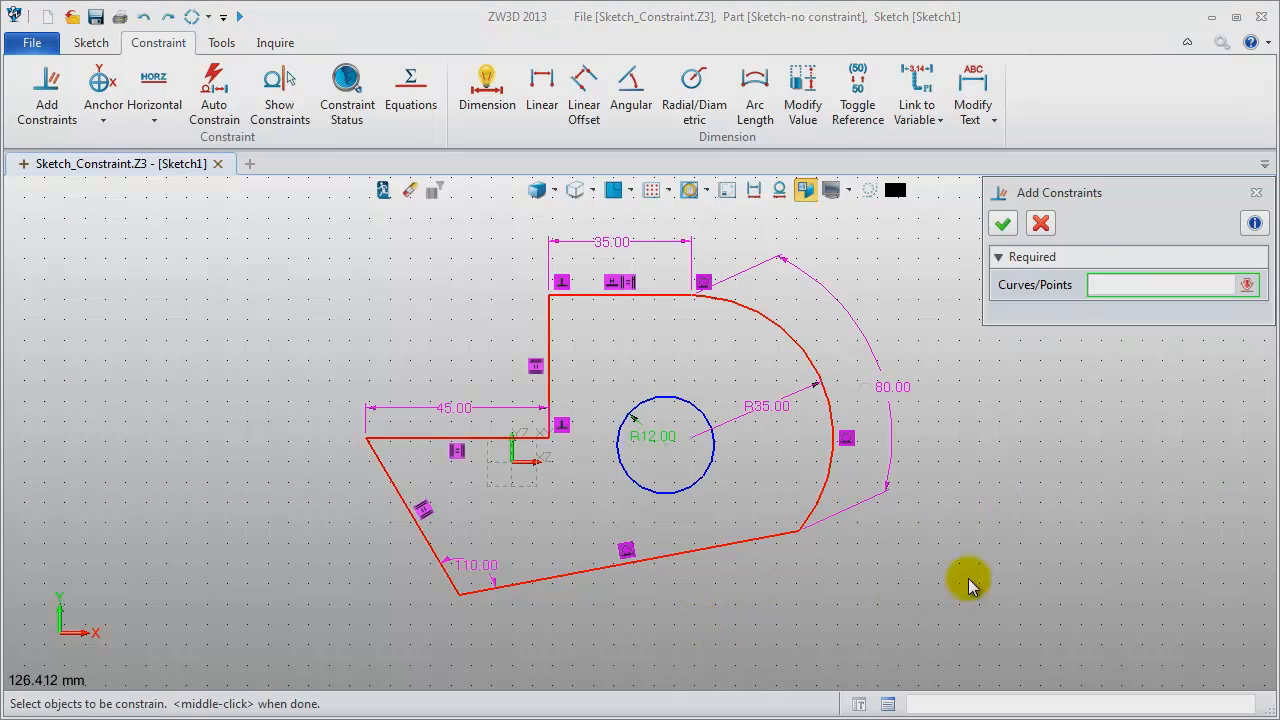
left_click(1256, 192)
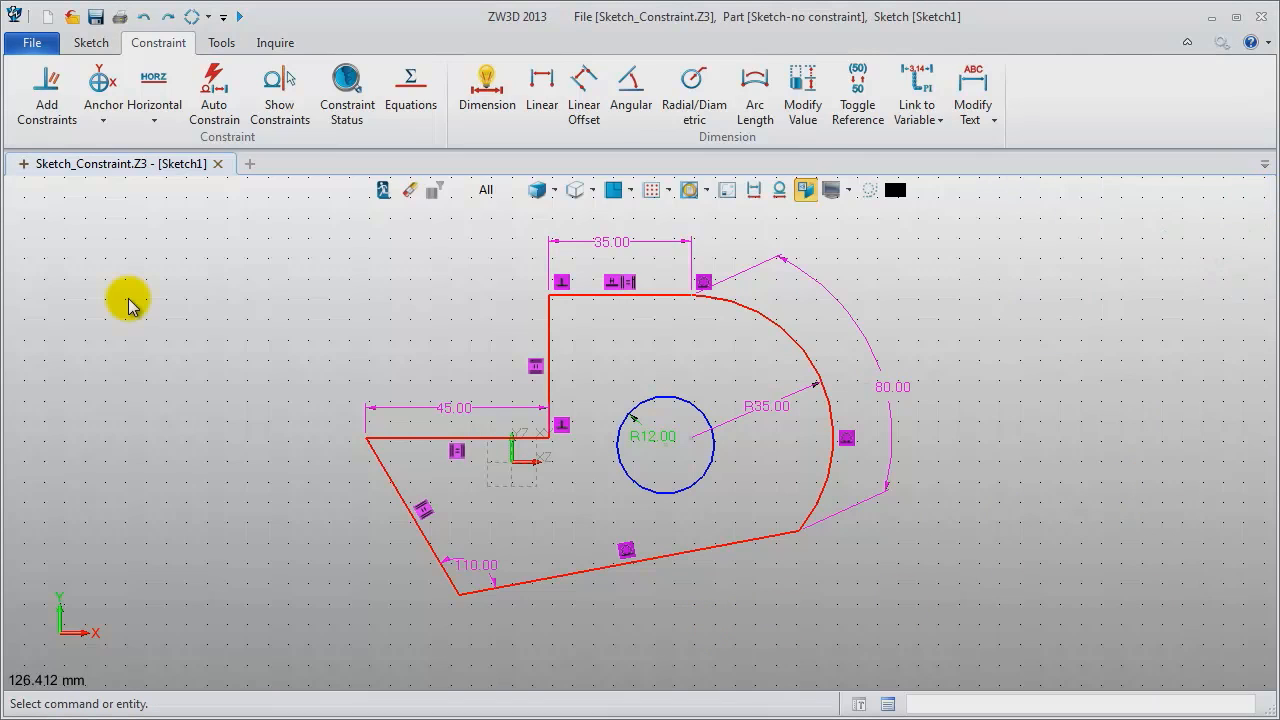
Exit the sketch without regenerating it, and reopen Sketch1 for editing.
left_click(383, 192)
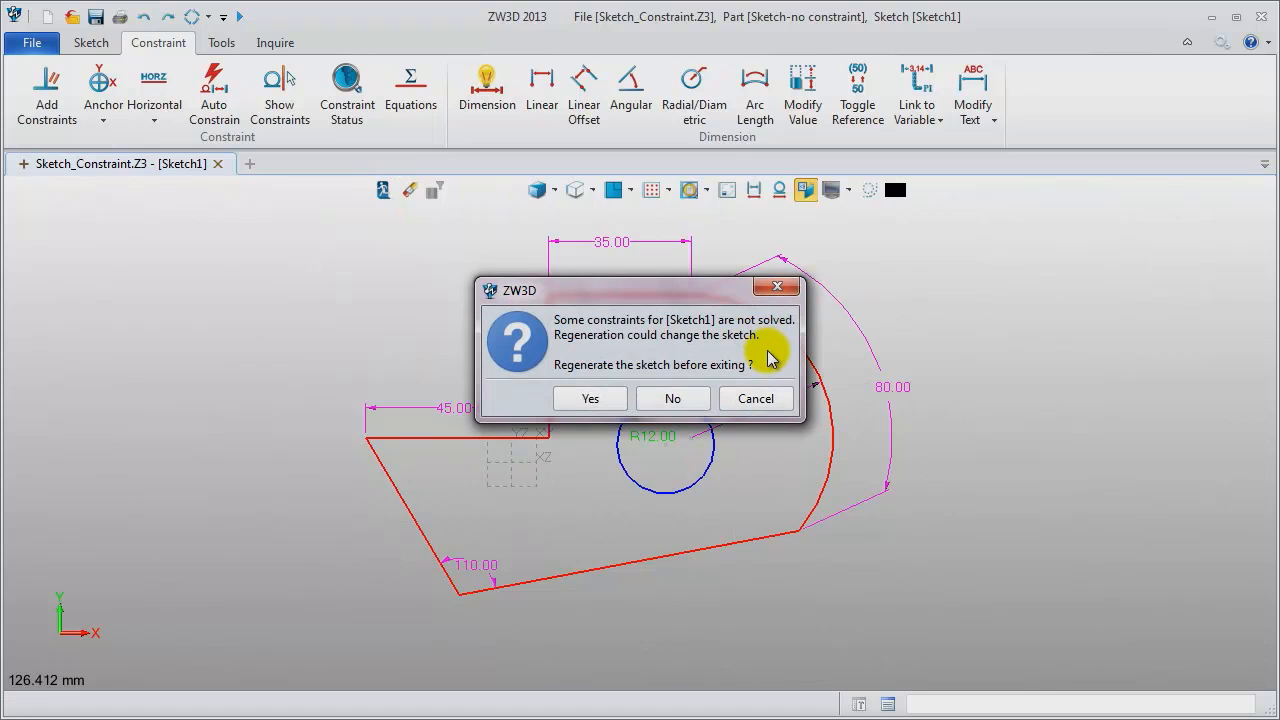
left_click(673, 398)
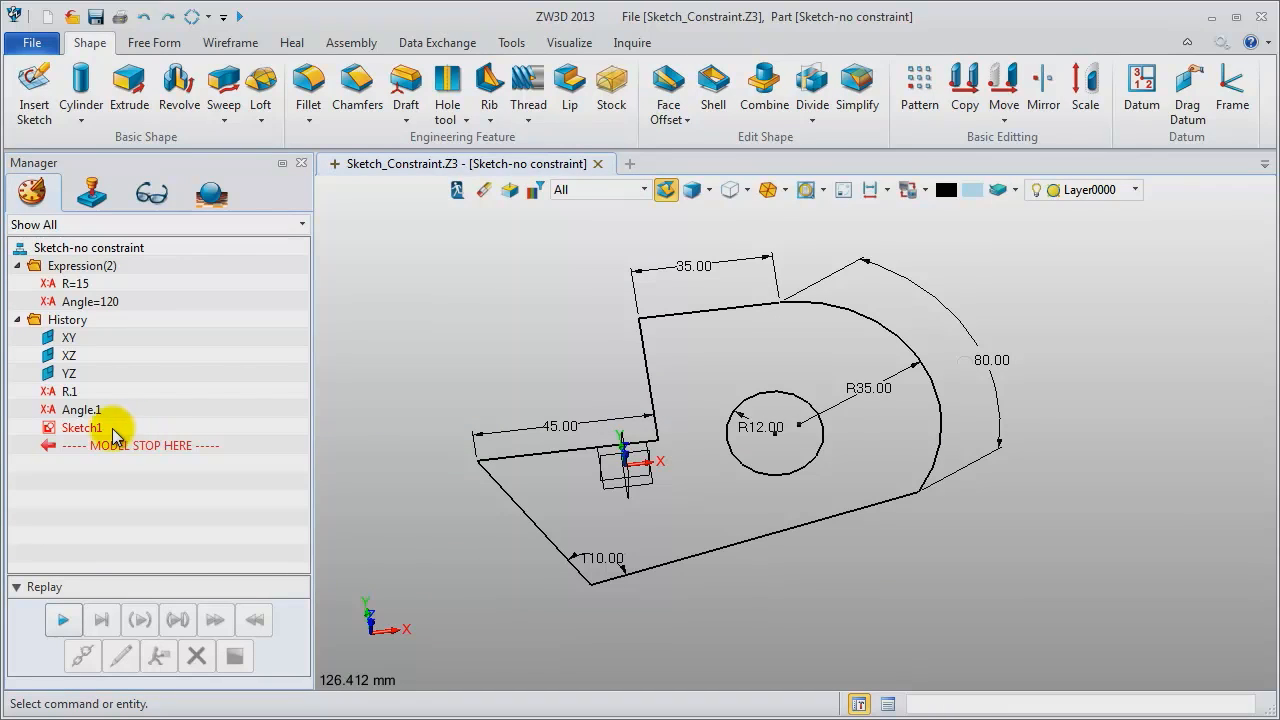
left_click(94, 432)
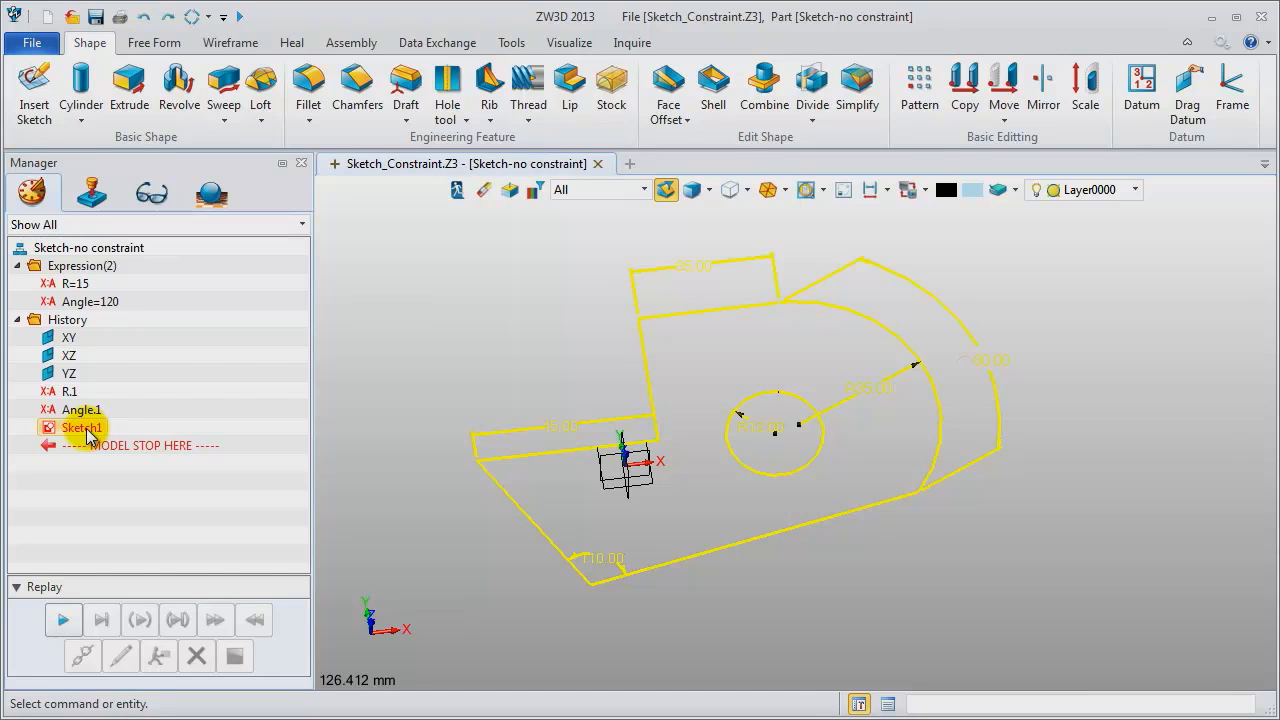
right_click(431, 250)
left_click(443, 234)
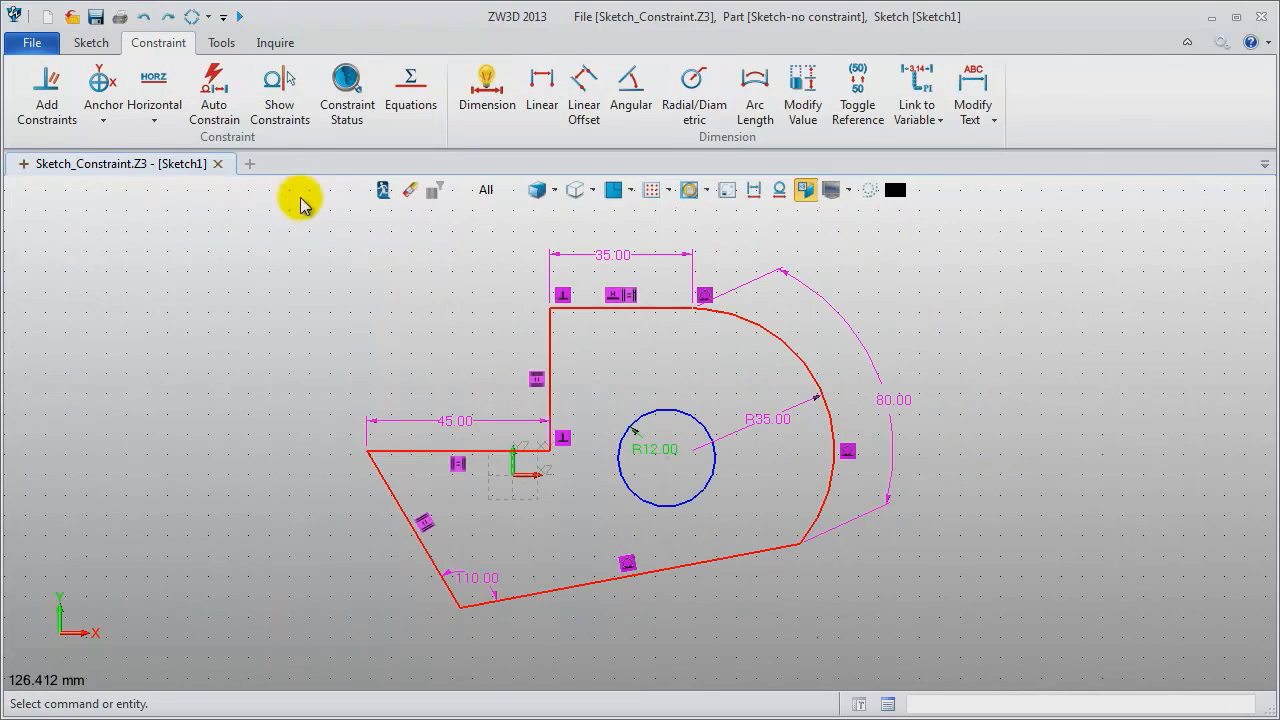
Inquire the sketch's constraint status, list the unsolved constraints, and highlight the first tangent and equal length entries.
left_click(344, 100)
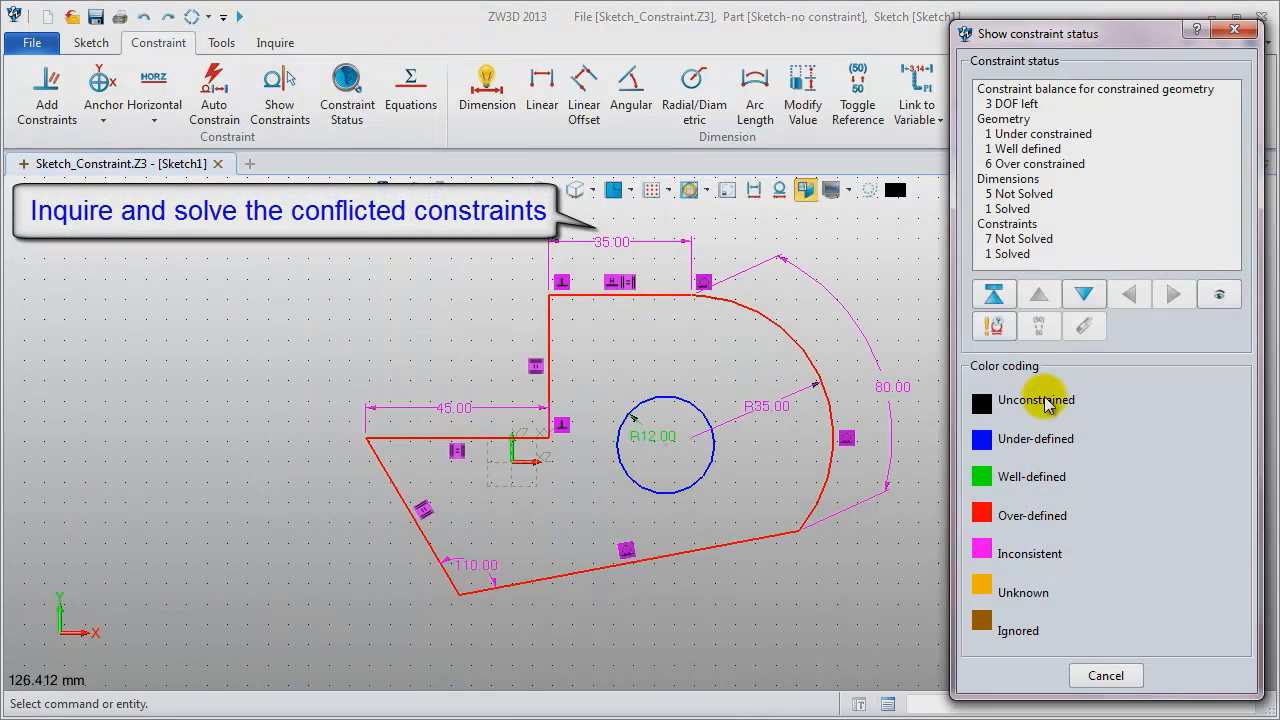
left_click(995, 327)
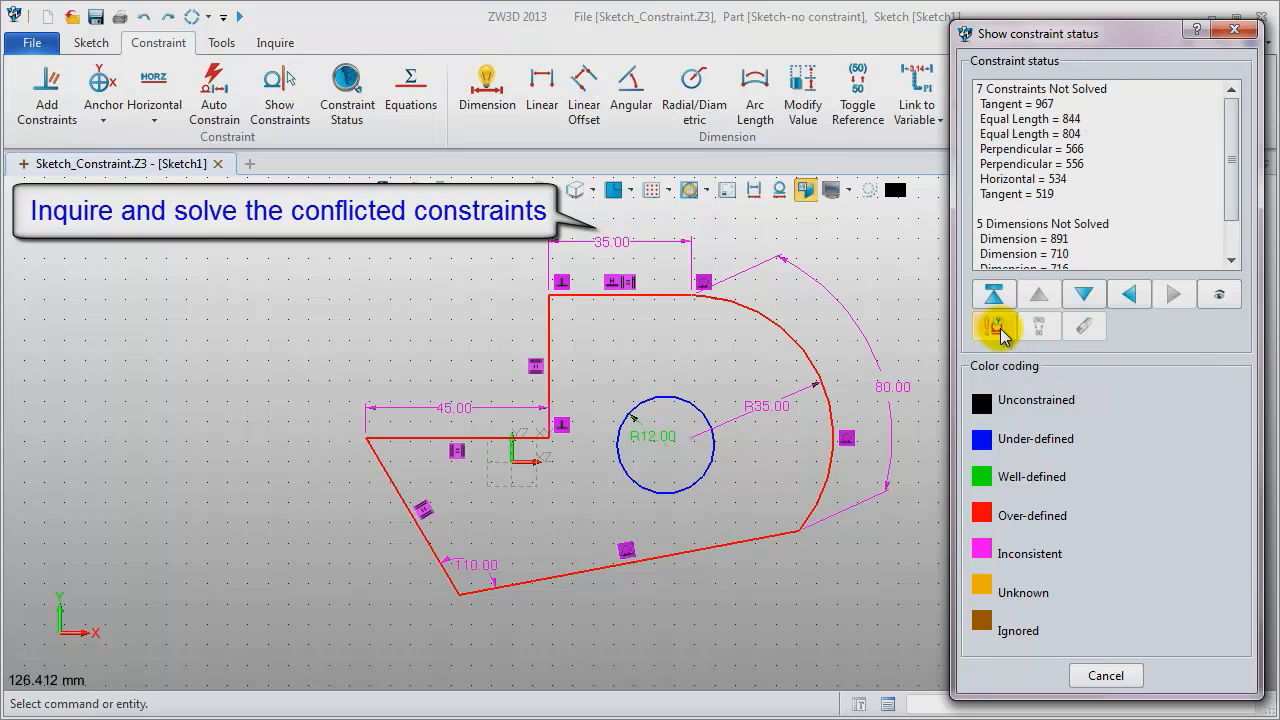
left_click(993, 105)
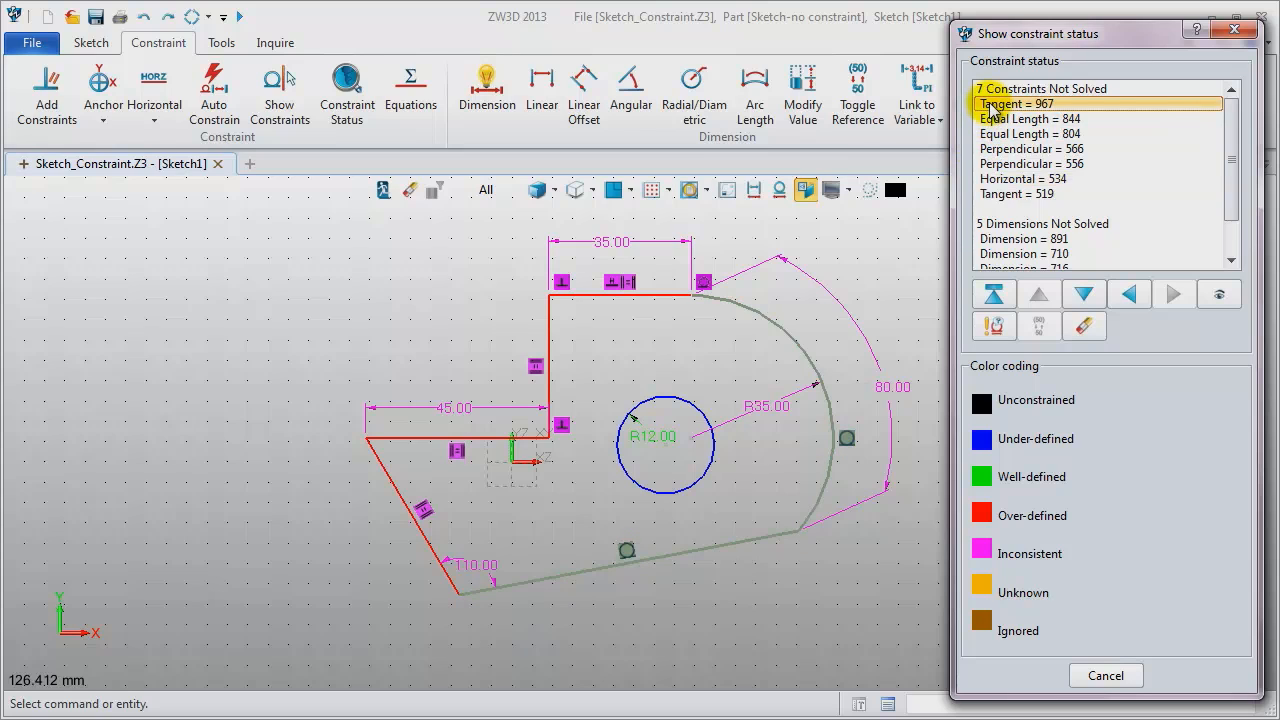
left_click(1010, 121)
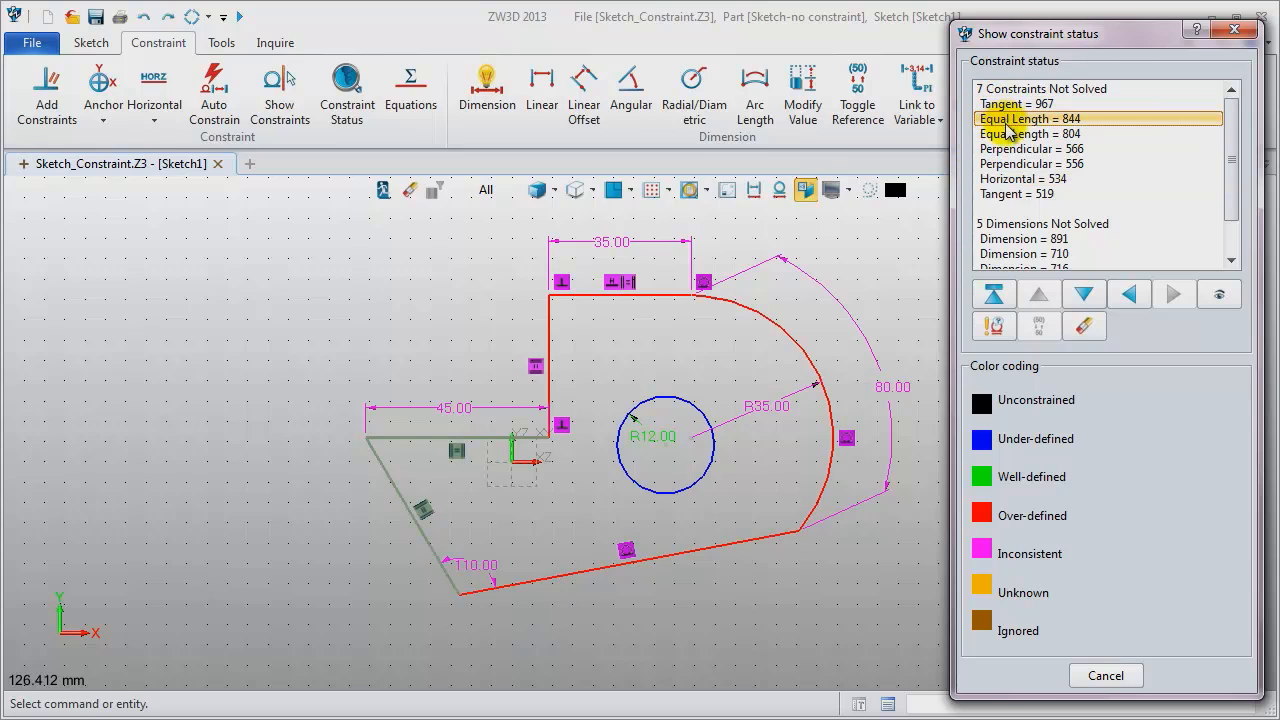
Convert the conflicting 80 mm arc length dimension into a reference dimension from the unsolved list, and close the constraint status.
left_click(997, 240)
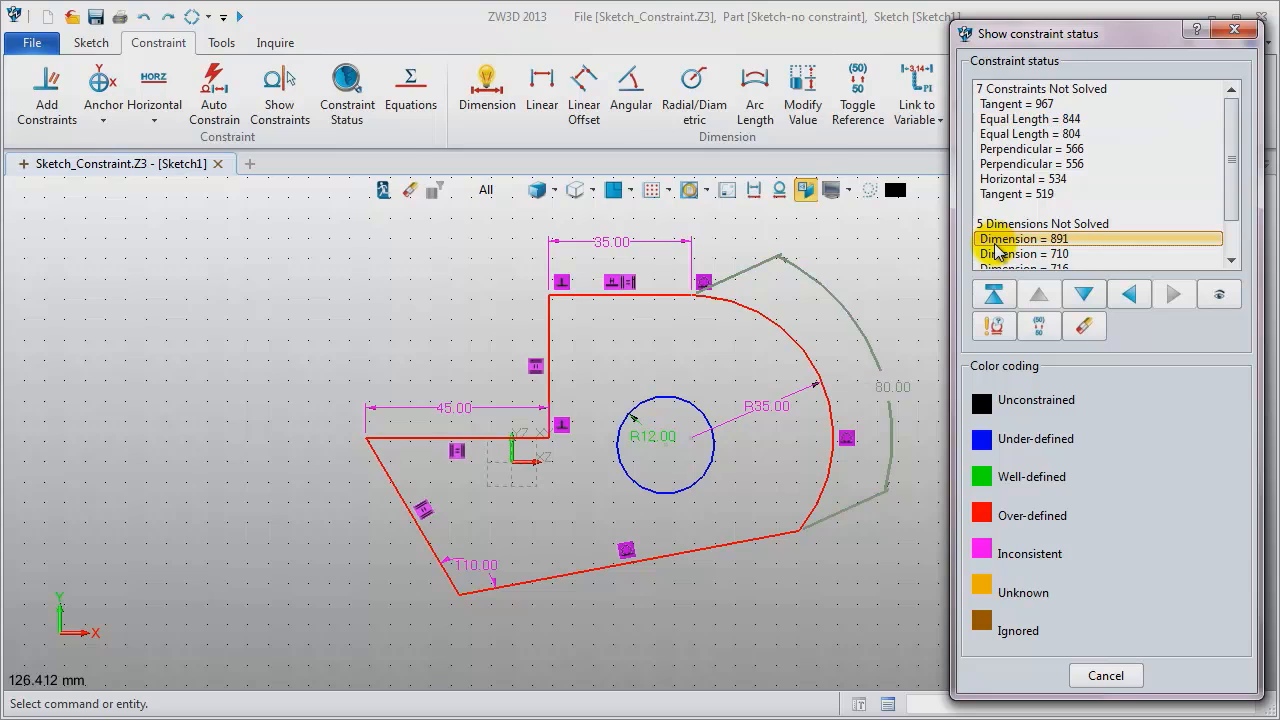
scroll(1020, 230, "down", 1)
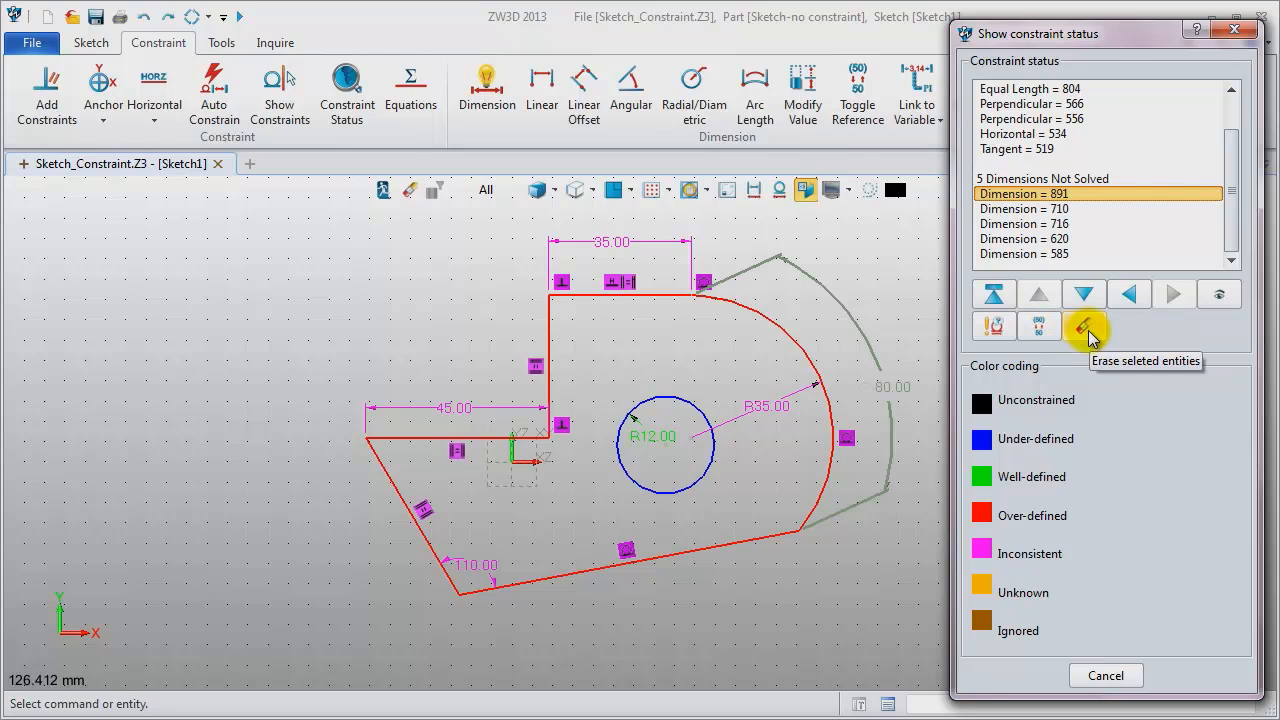
left_click(1040, 336)
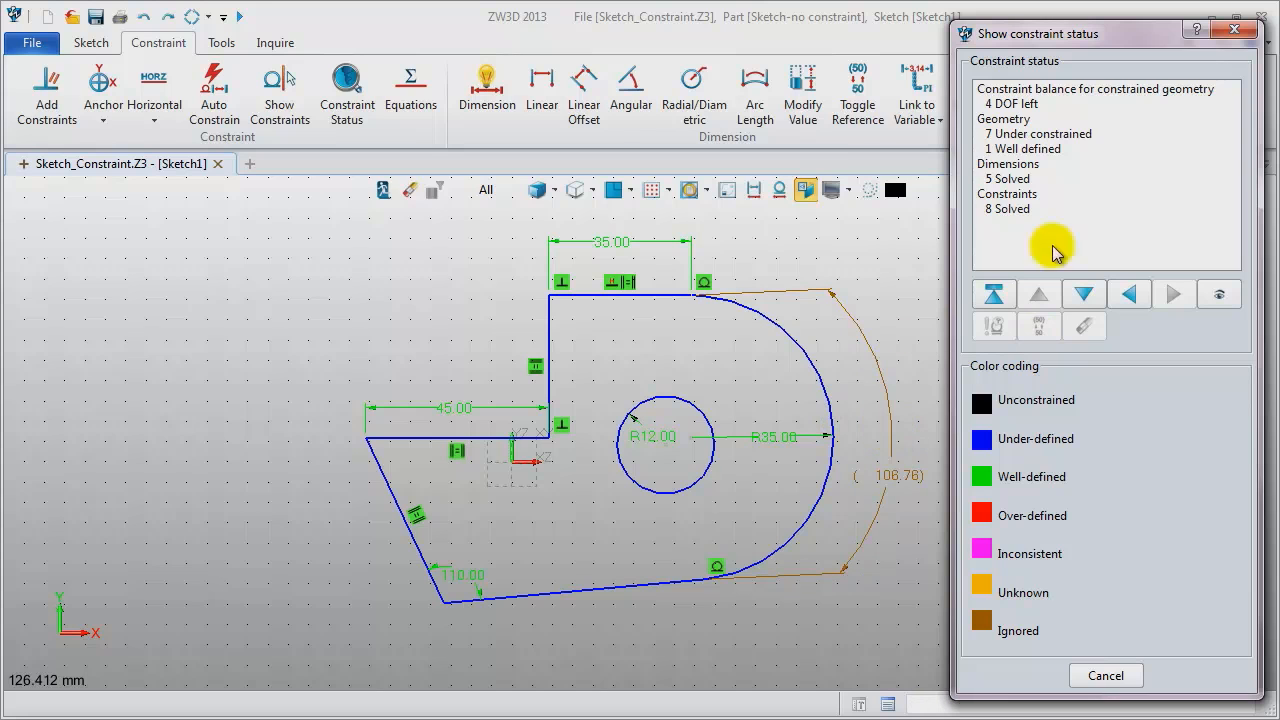
left_click(1234, 29)
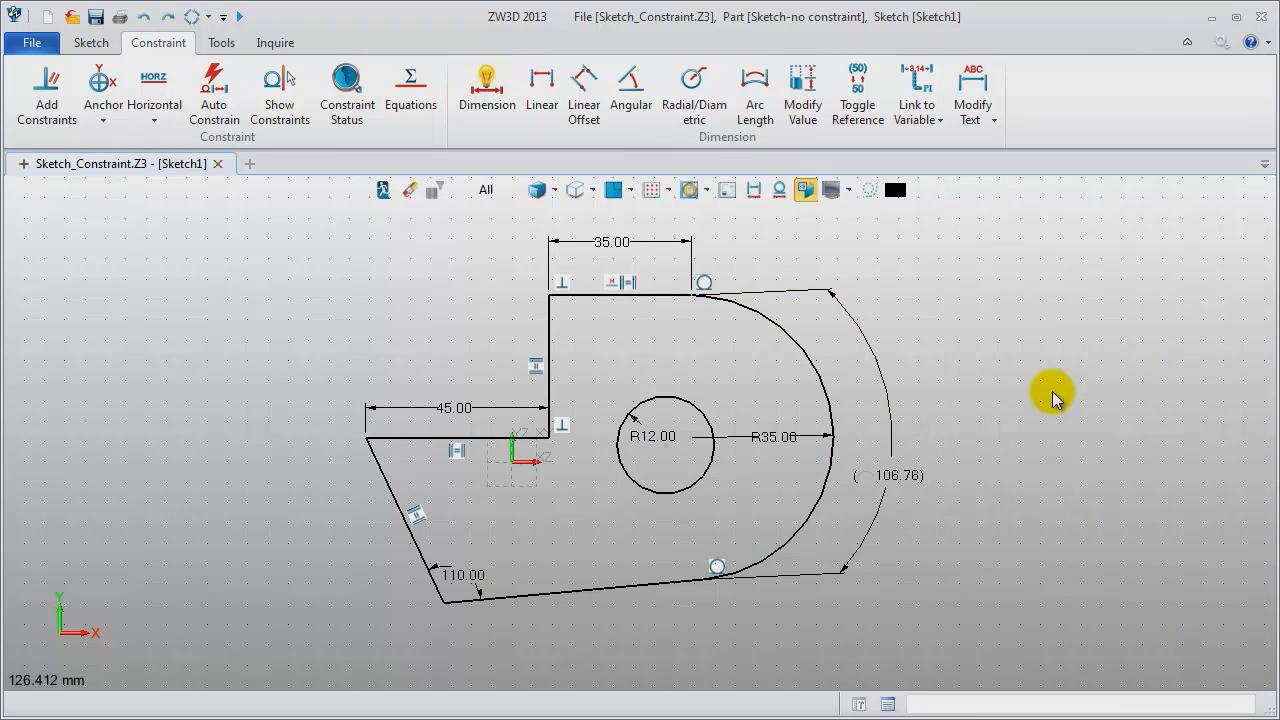
Reposition the large arc's R35 dimension text diagonally above the small circle, inside the arc.
left_click(795, 418)
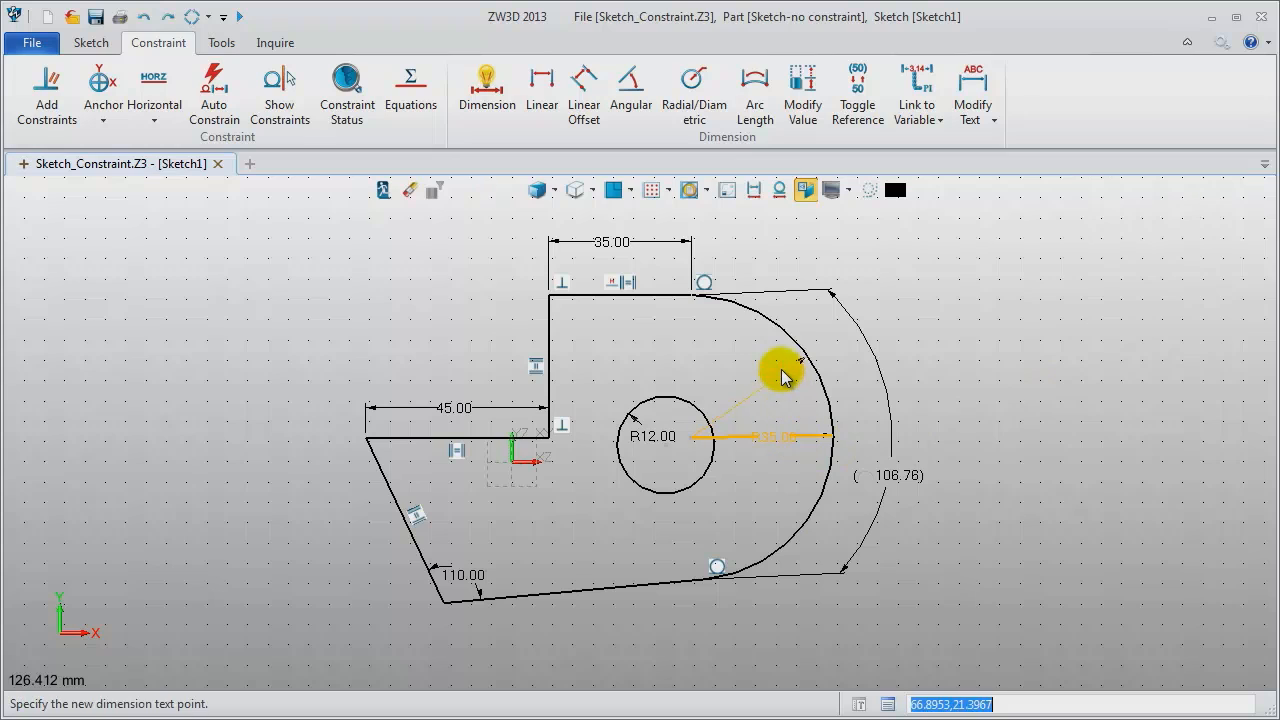
left_click(754, 384)
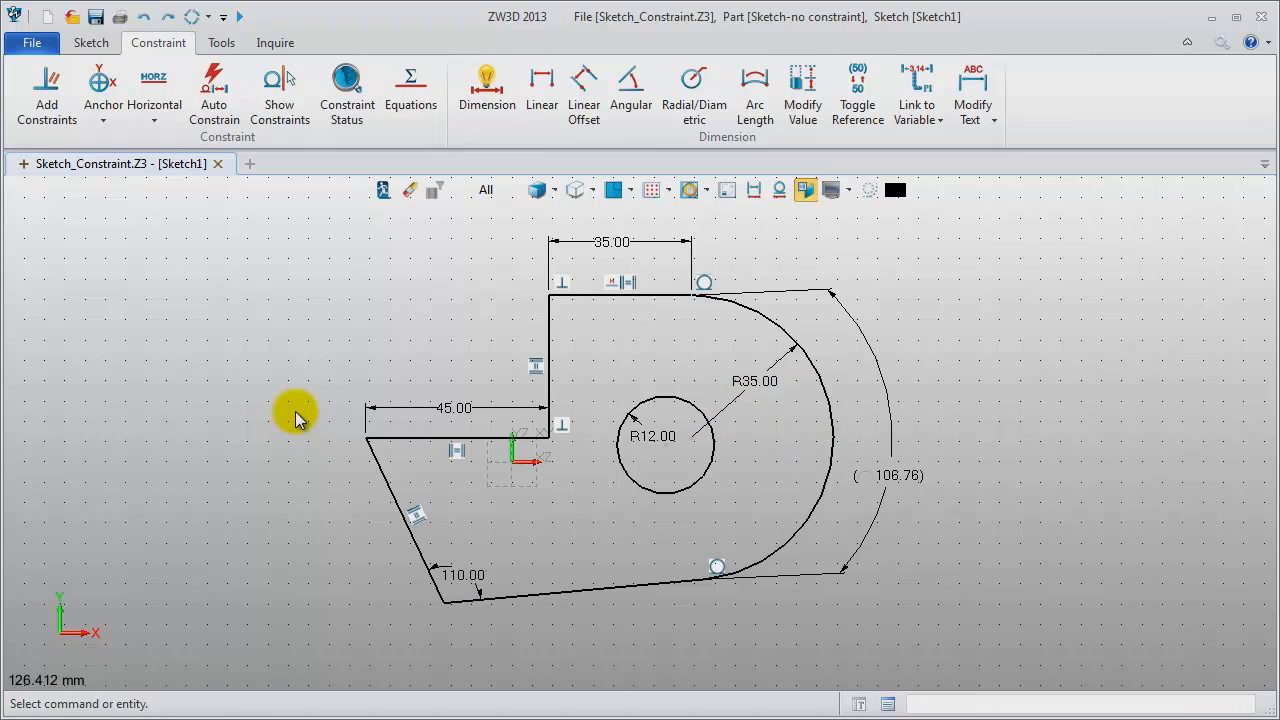
Add a concentric constraint between the R12 circle and the large arc.
left_click(45, 99)
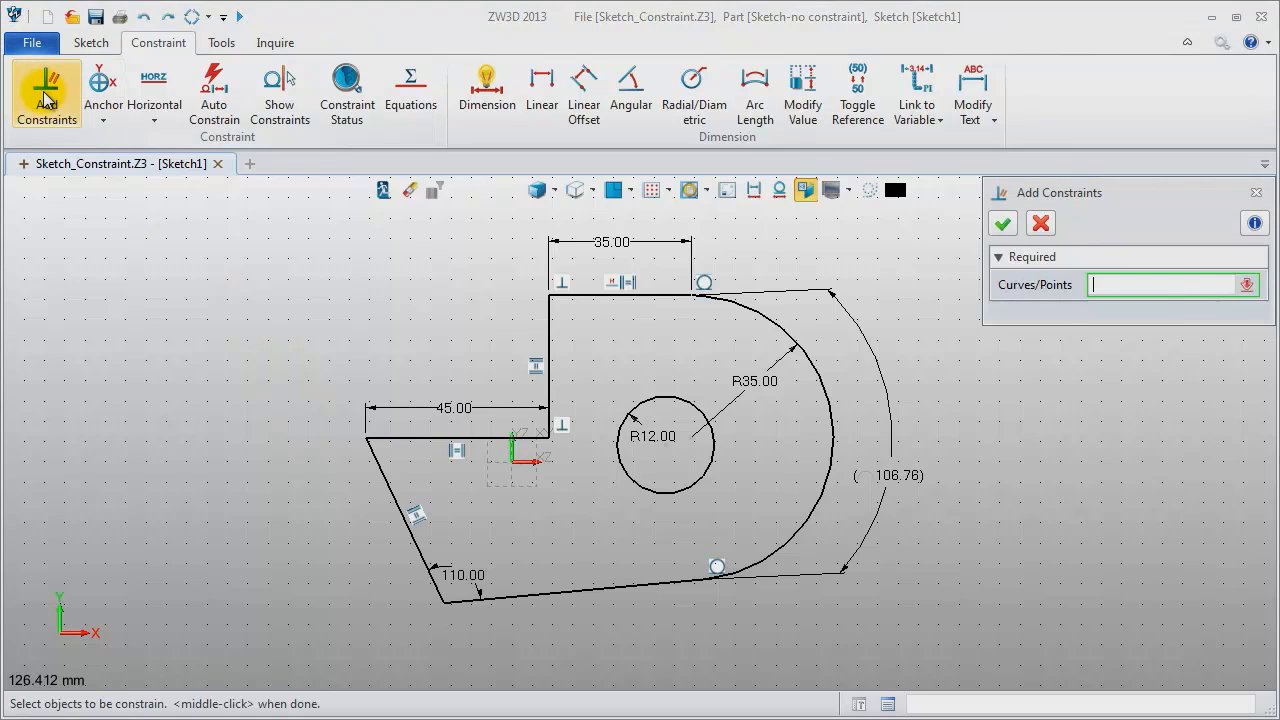
left_click(668, 405)
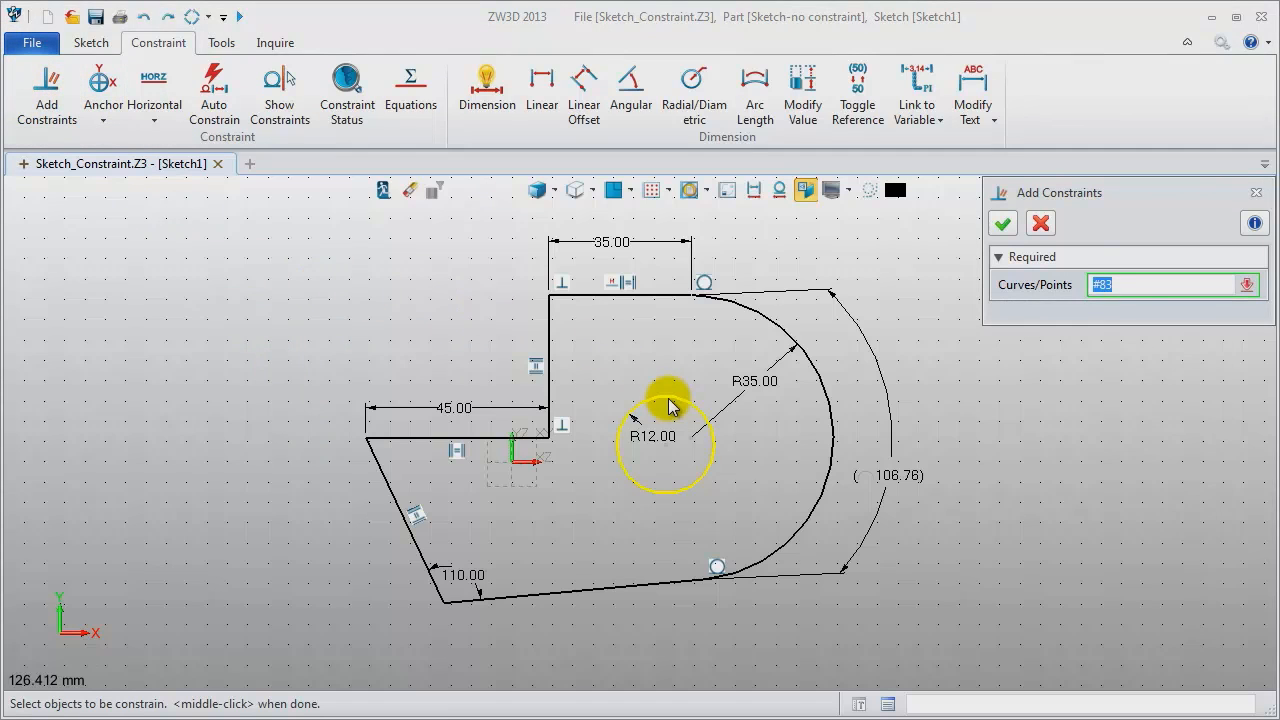
left_click(833, 428)
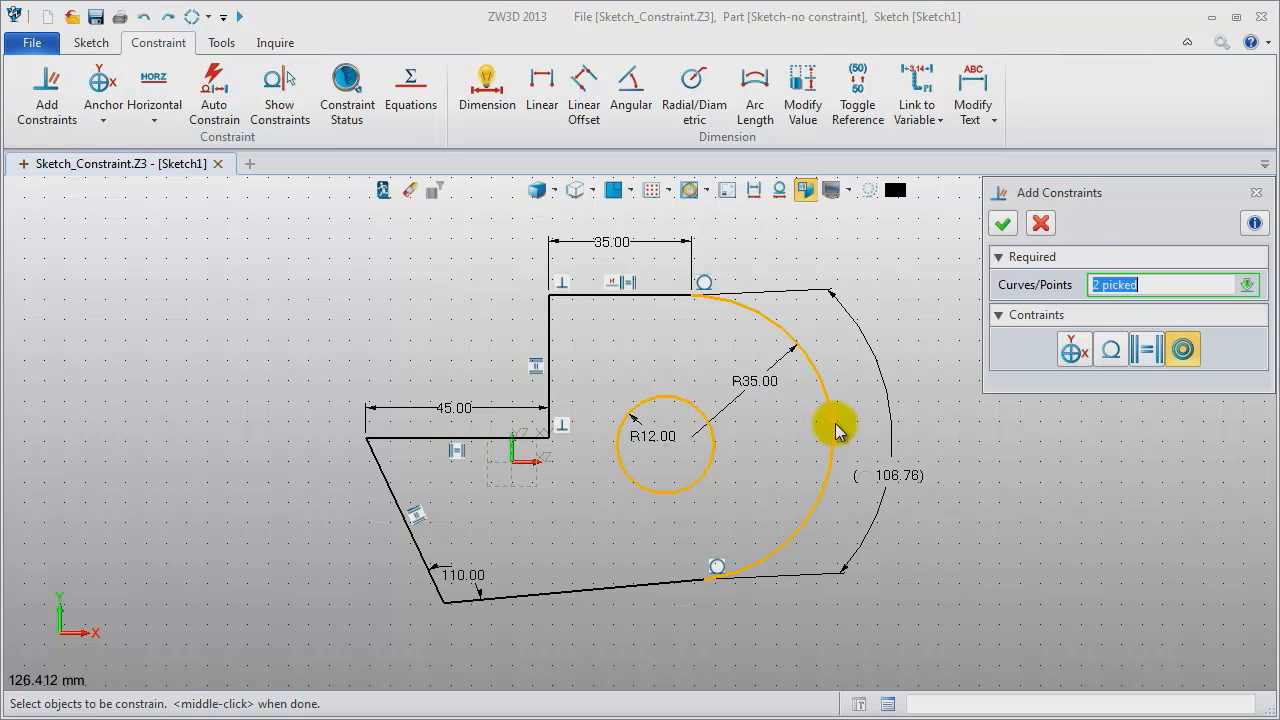
middle_click(1100, 495)
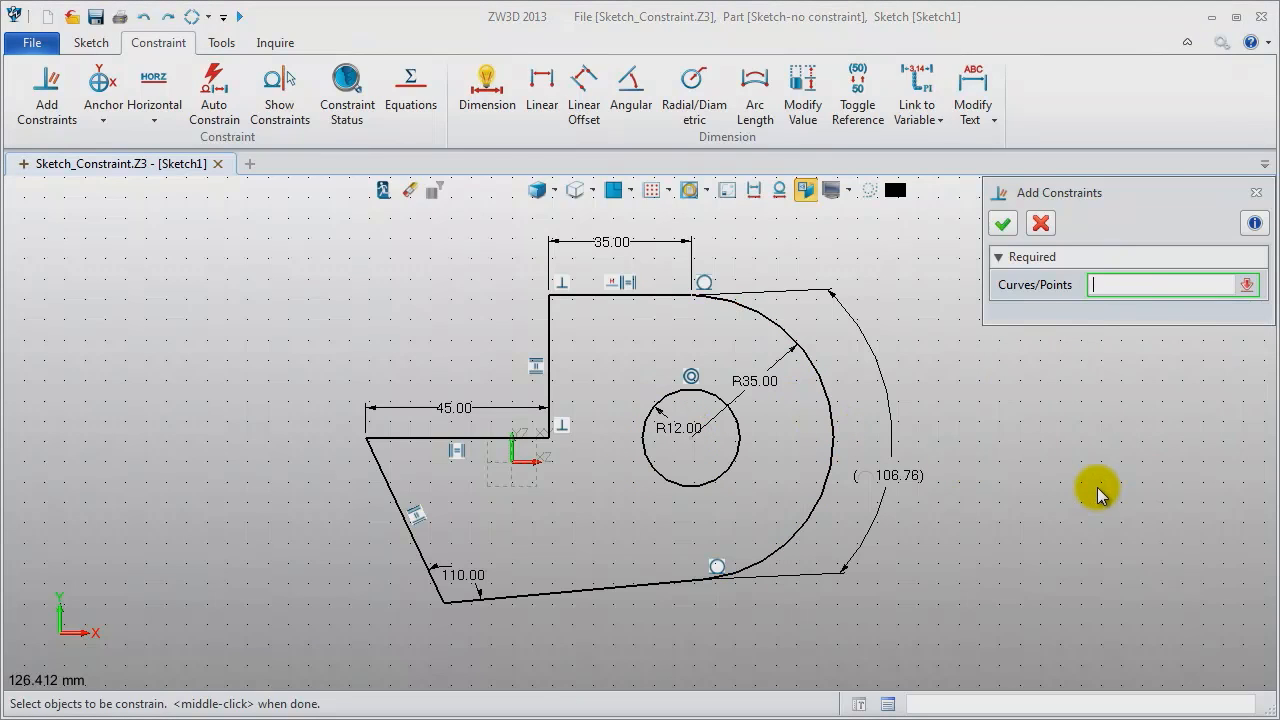
Select the common center point of the circle and large arc for another constraint.
left_click(693, 447)
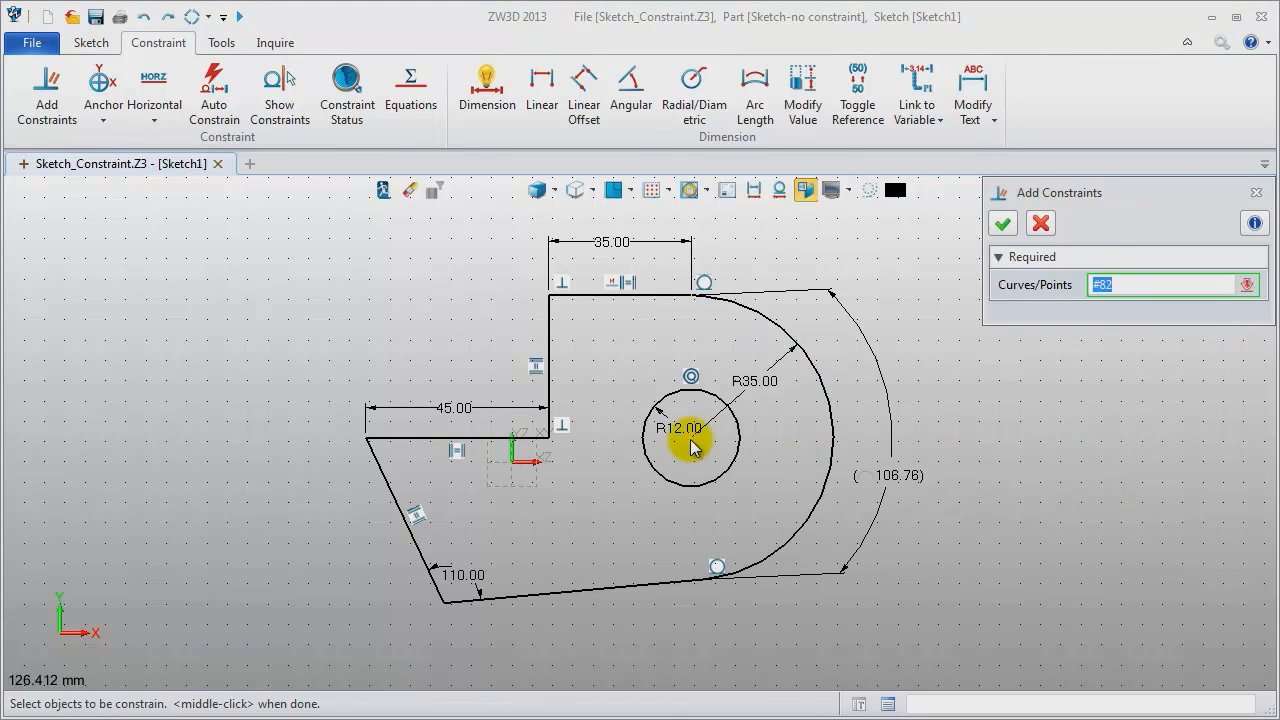
Constrain the inner circle's centre to lie level with the sketch origin.
left_click(513, 464)
left_click(513, 468)
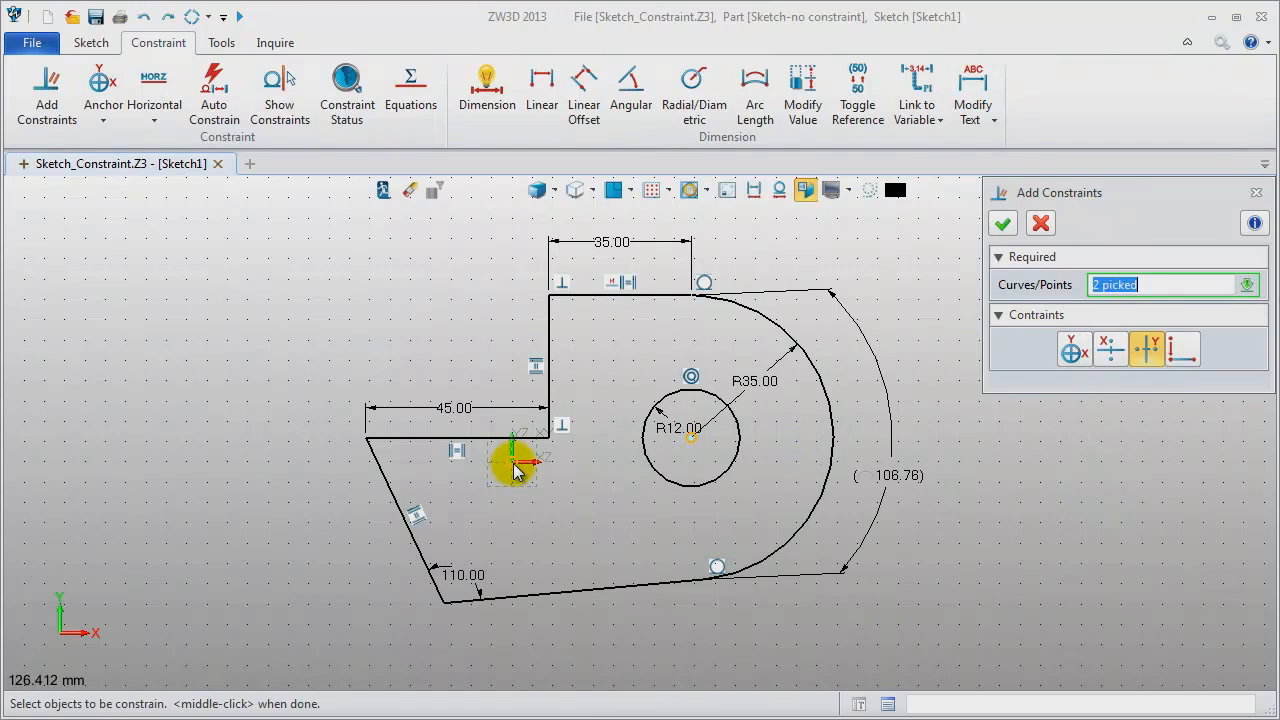
middle_click(1233, 518)
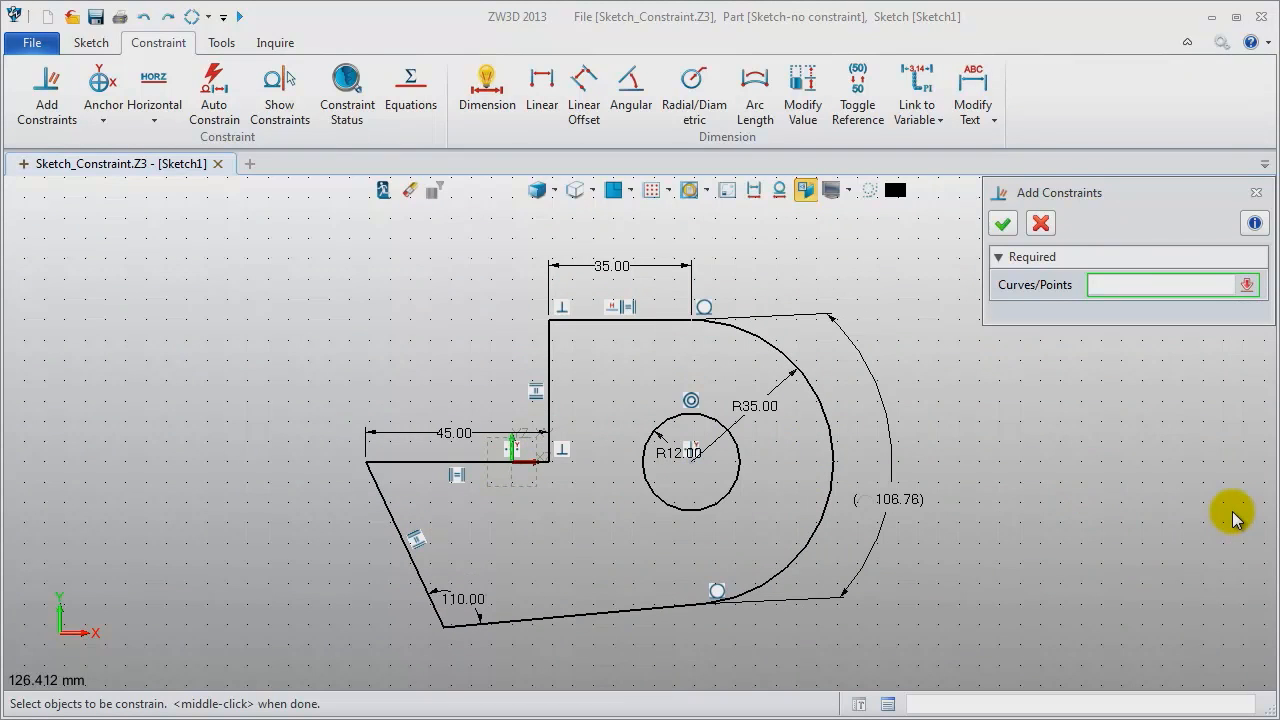
Add a 40 mm horizontal dimension between the inner circle's centre and the origin, placed below the circle.
left_click(490, 100)
left_click(690, 462)
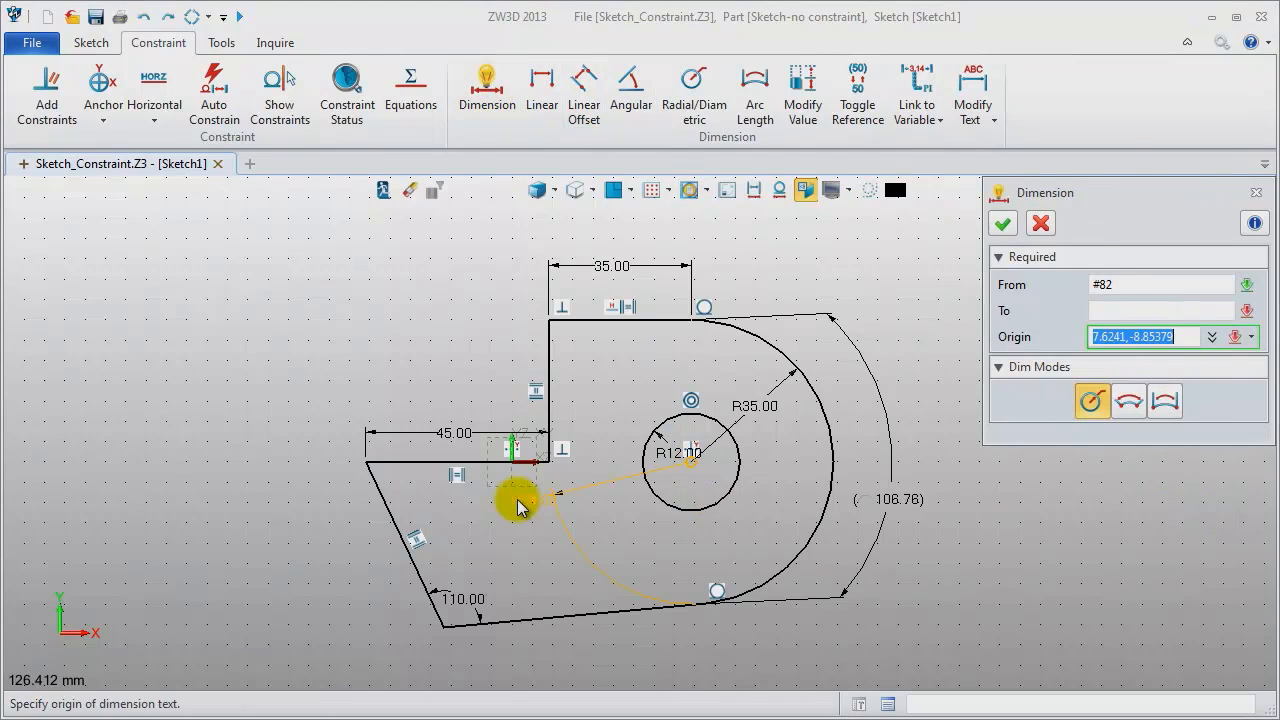
left_click(512, 464)
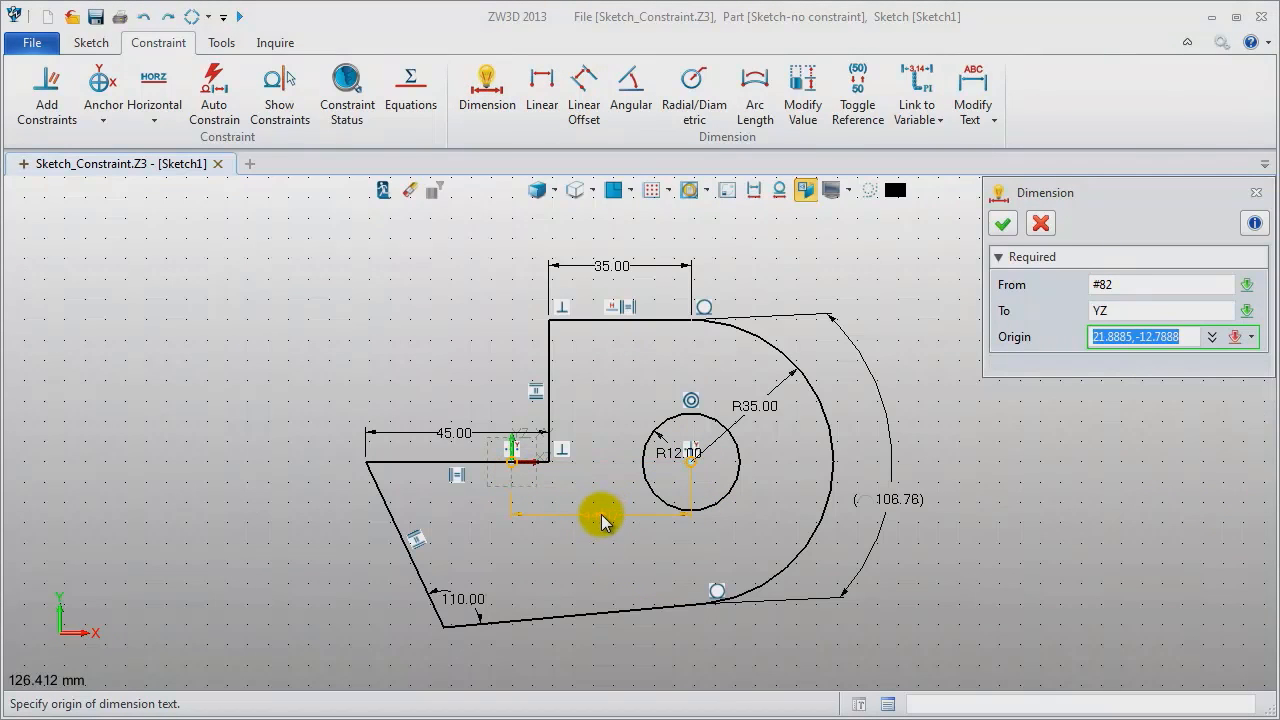
left_click(600, 517)
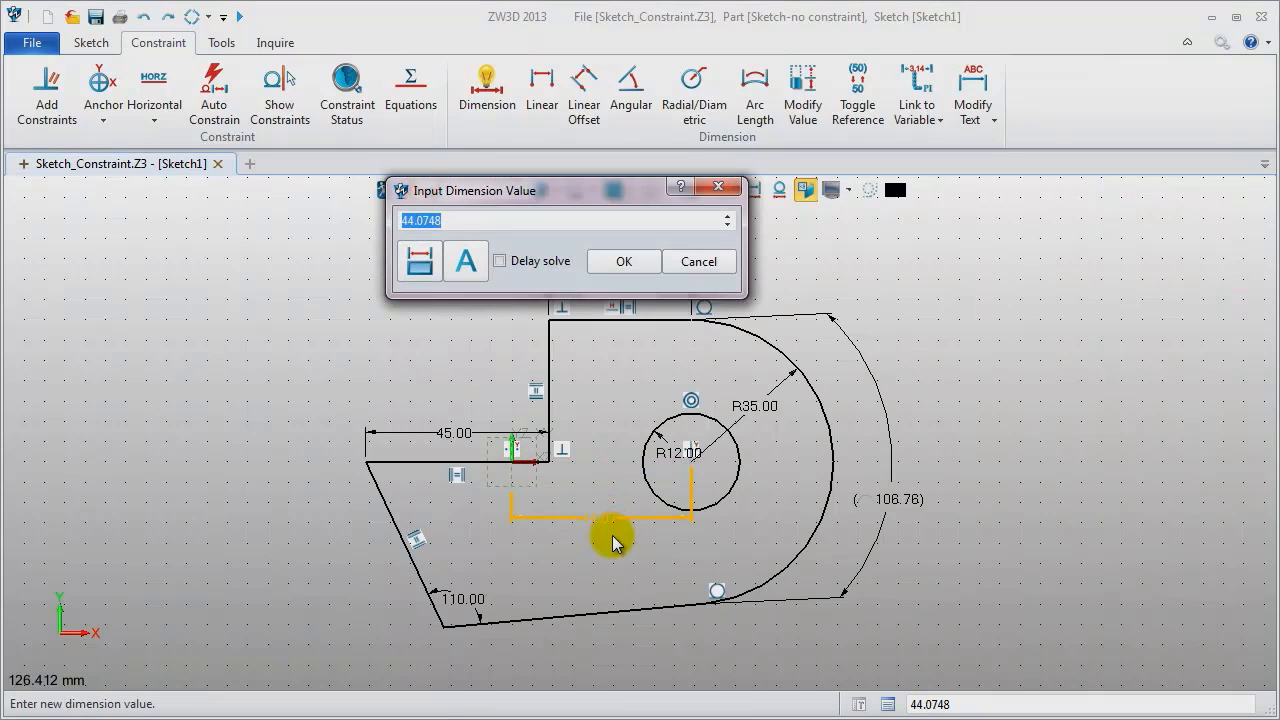
type("40")
key("Return")
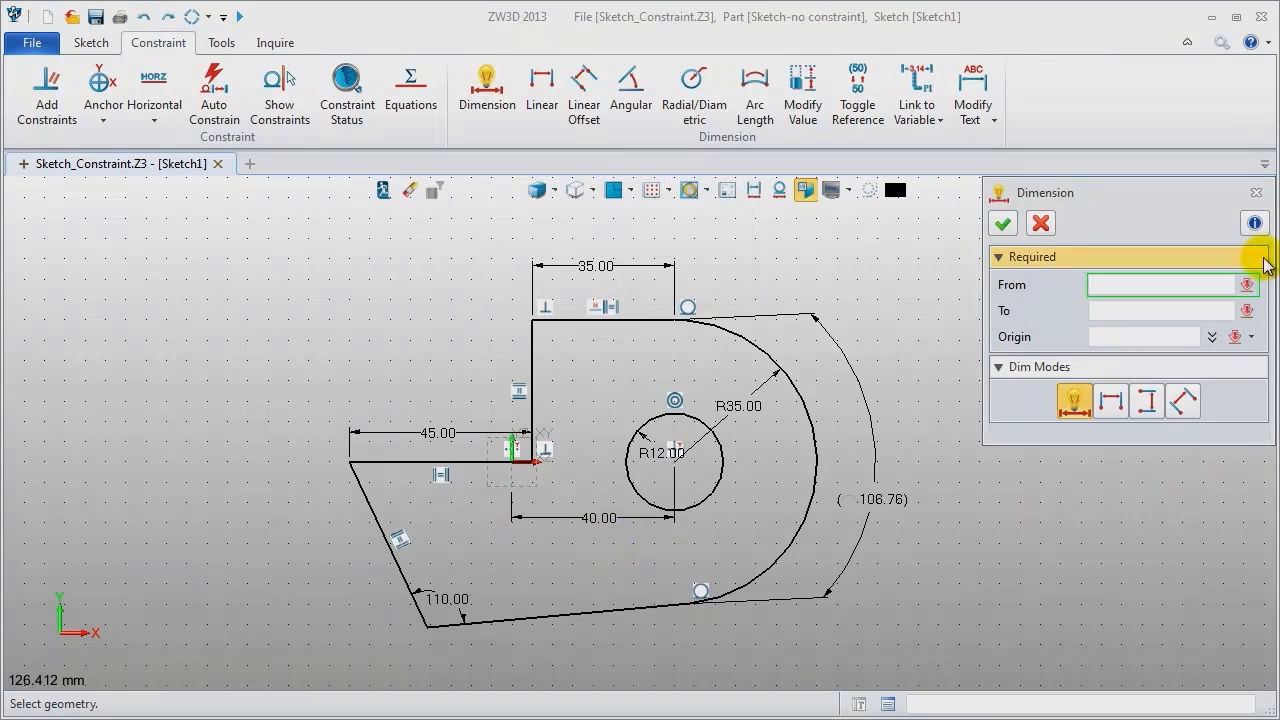
left_click(1256, 193)
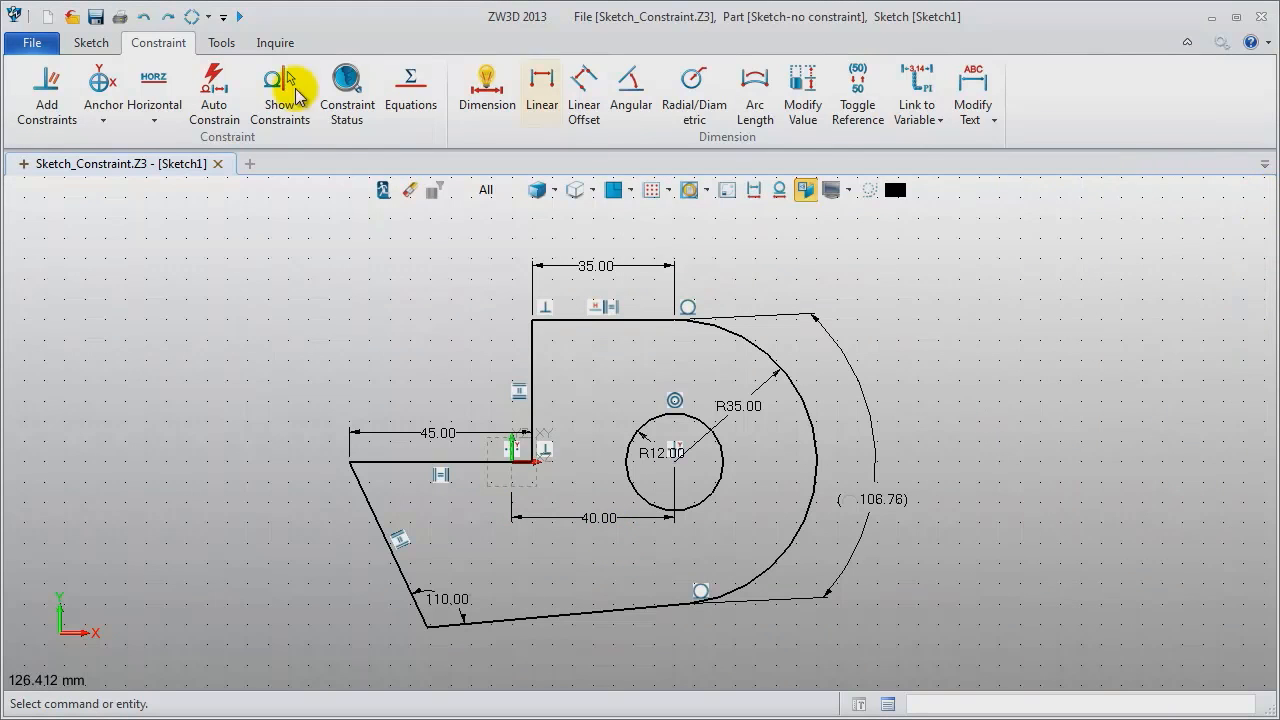
Check the constraint status of the whole sketch and exit the sketch.
left_click(347, 92)
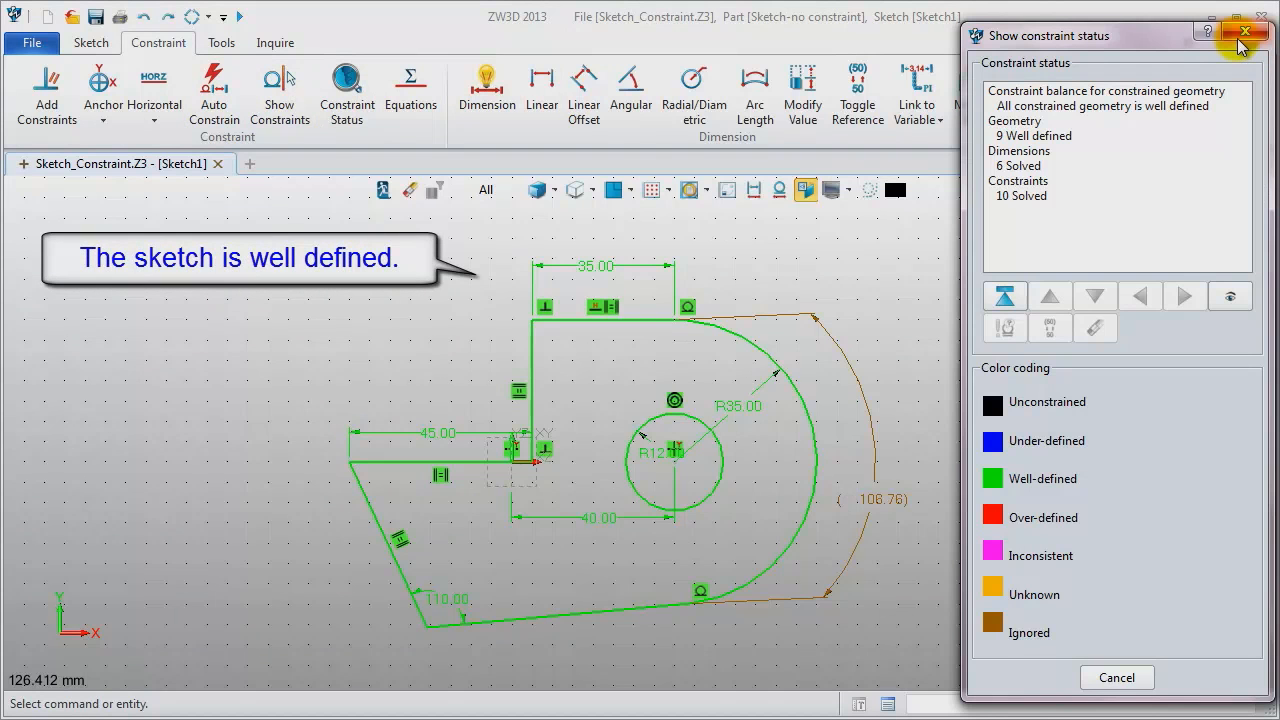
left_click(1243, 35)
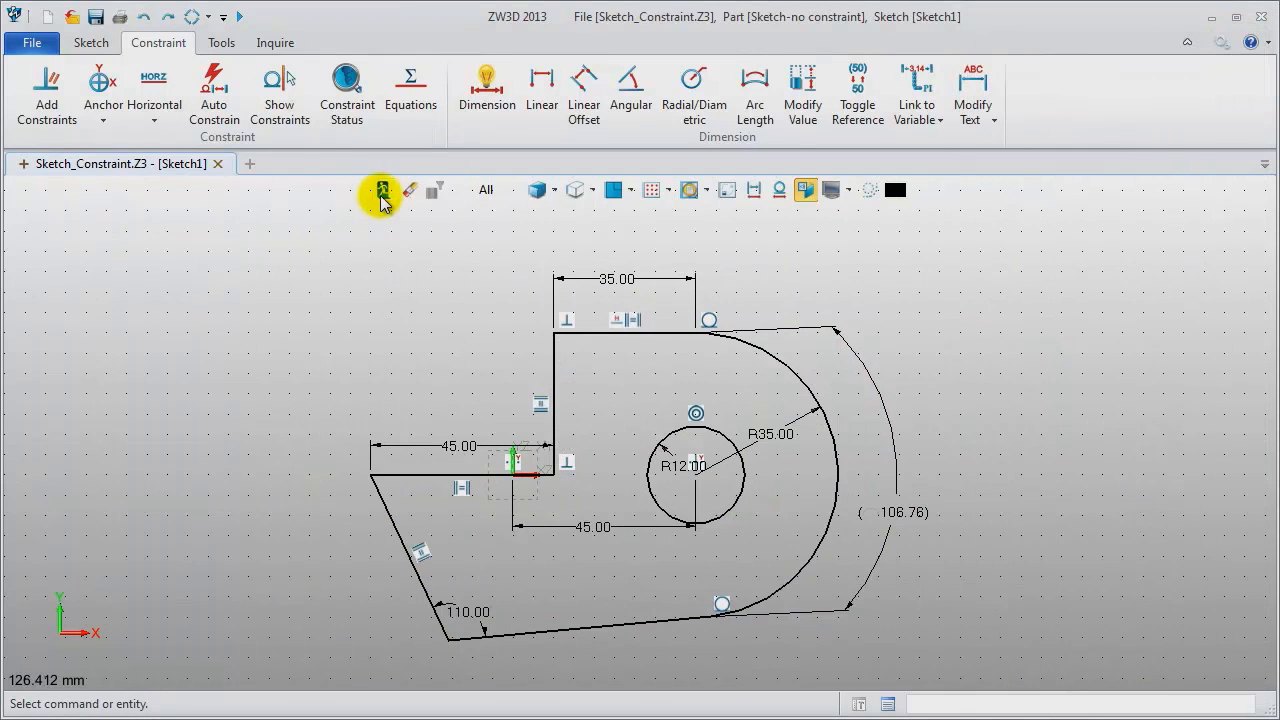
left_click(384, 192)
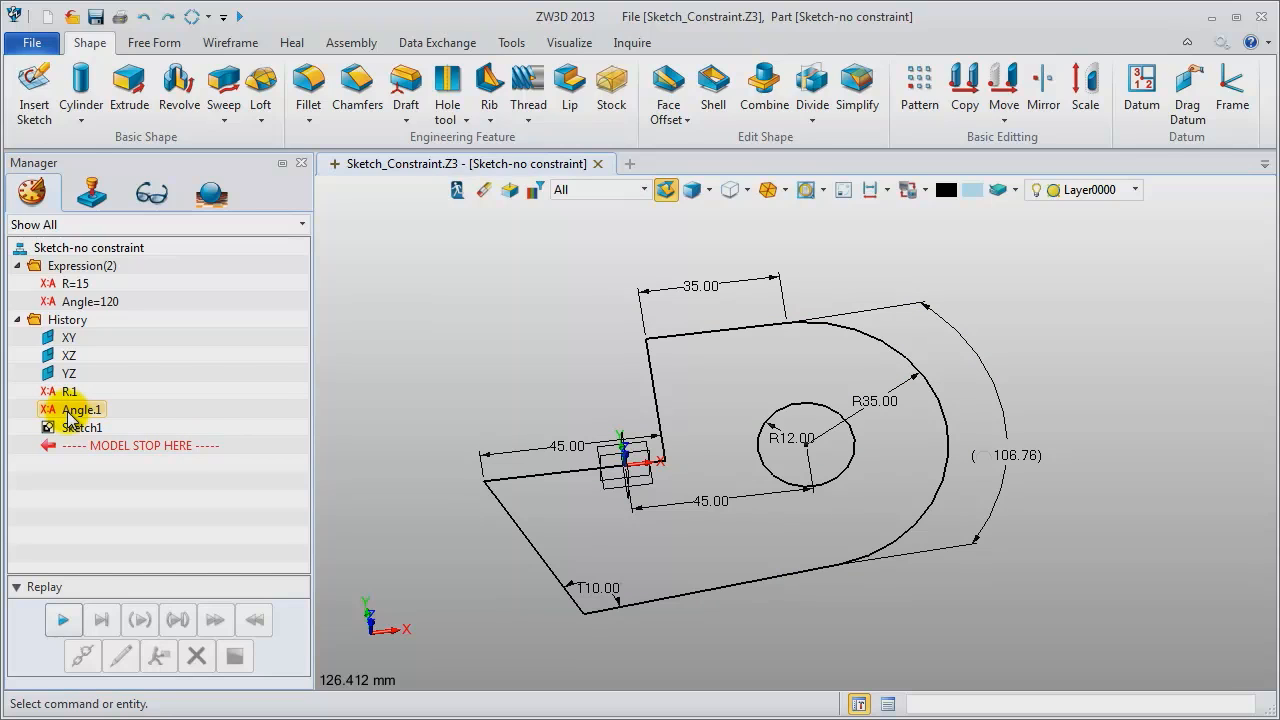
Reopen the sketch and link the inner circle's radius dimension to the variable R of the part Sketch-no constraint.
right_click(399, 254)
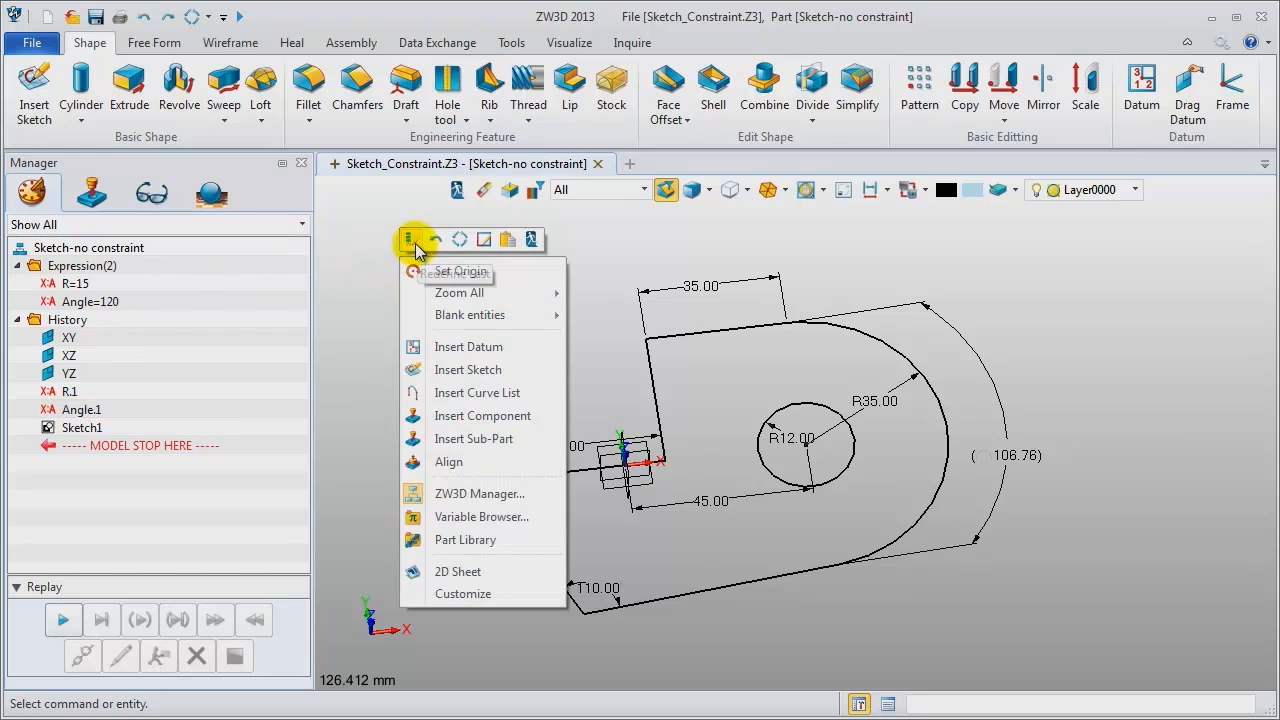
left_click(415, 243)
double_click(652, 475)
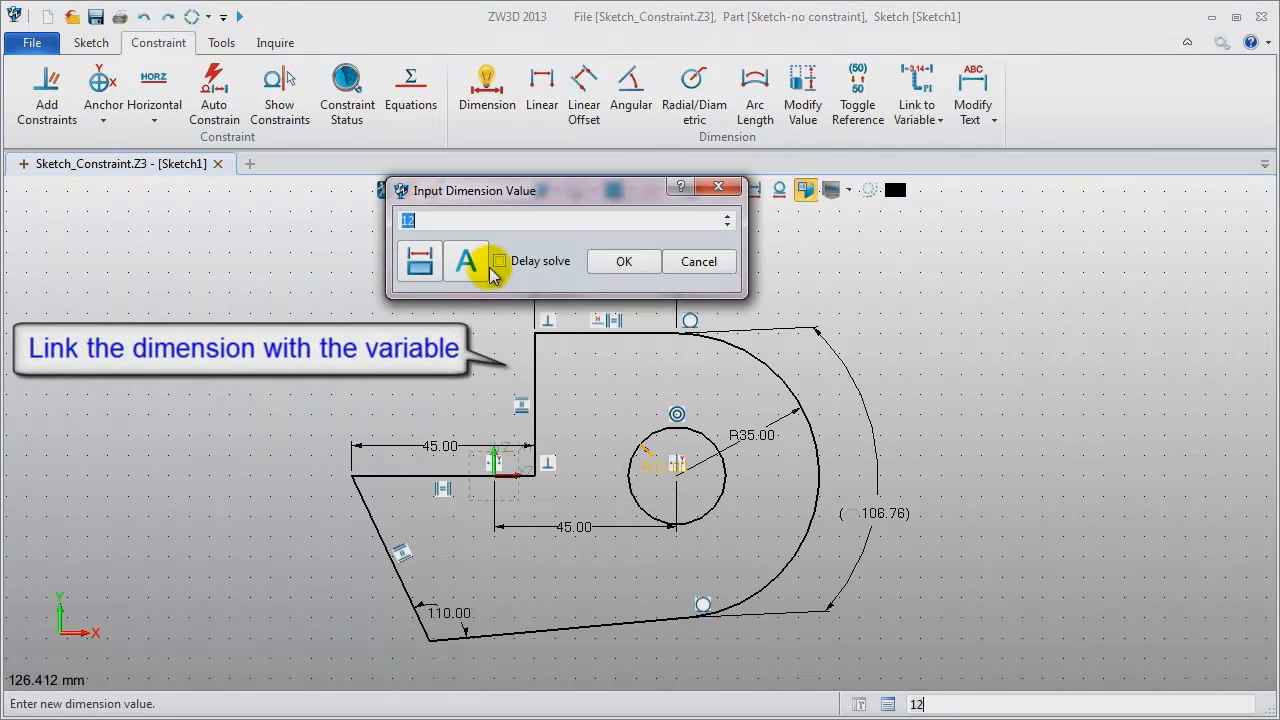
left_click(484, 264)
mouse_move(645, 70)
left_mouse_down()
mouse_move(1170, 88)
mouse_move(1145, 90)
left_mouse_up()
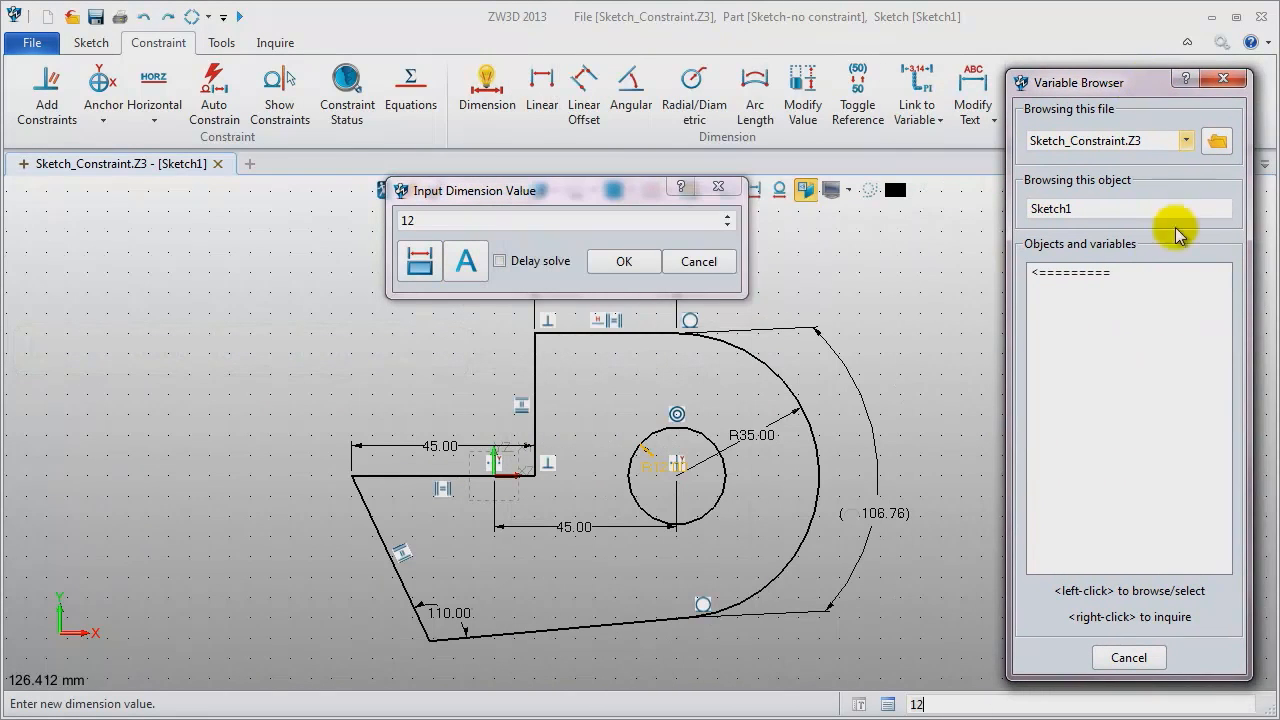
left_click(1135, 270)
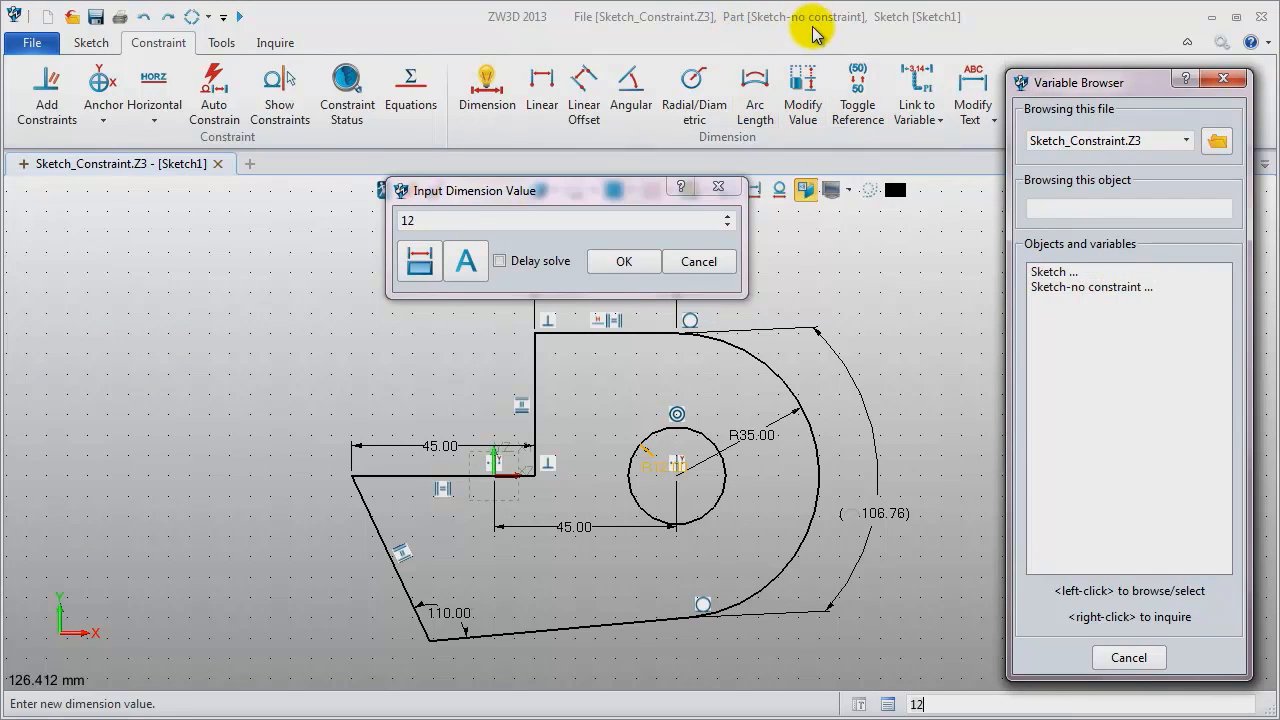
left_click(1100, 289)
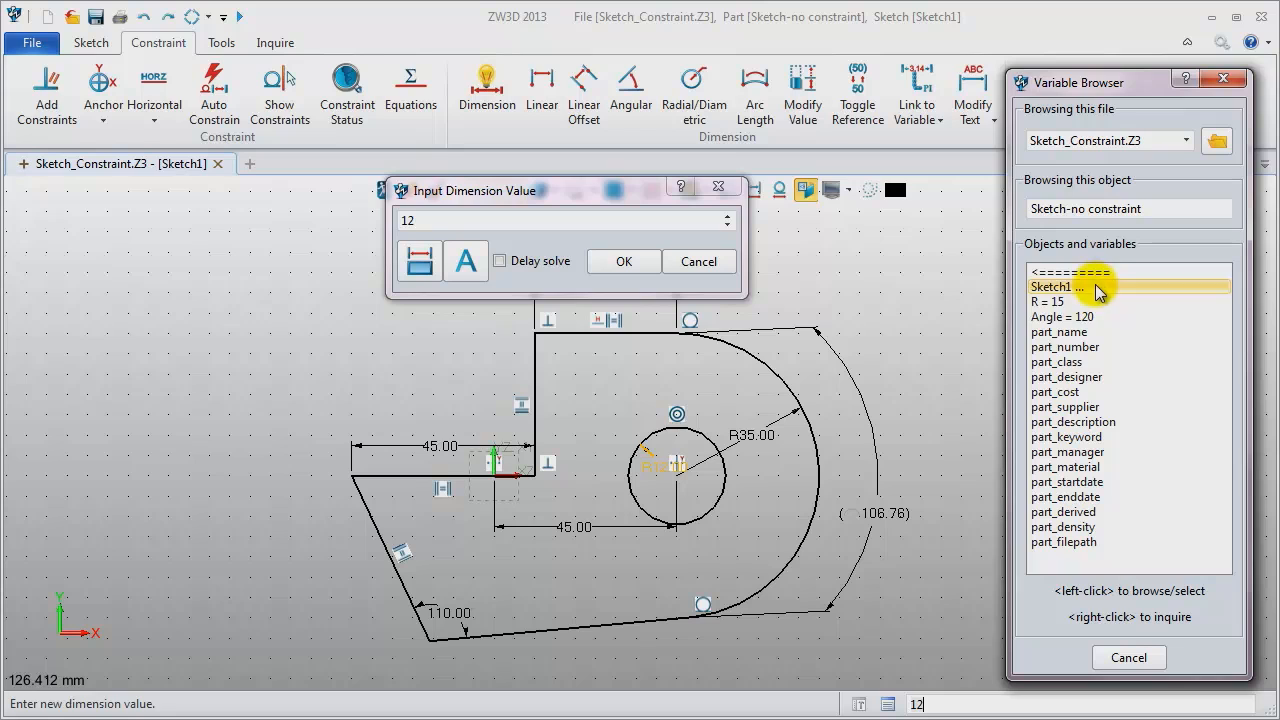
left_click(1050, 302)
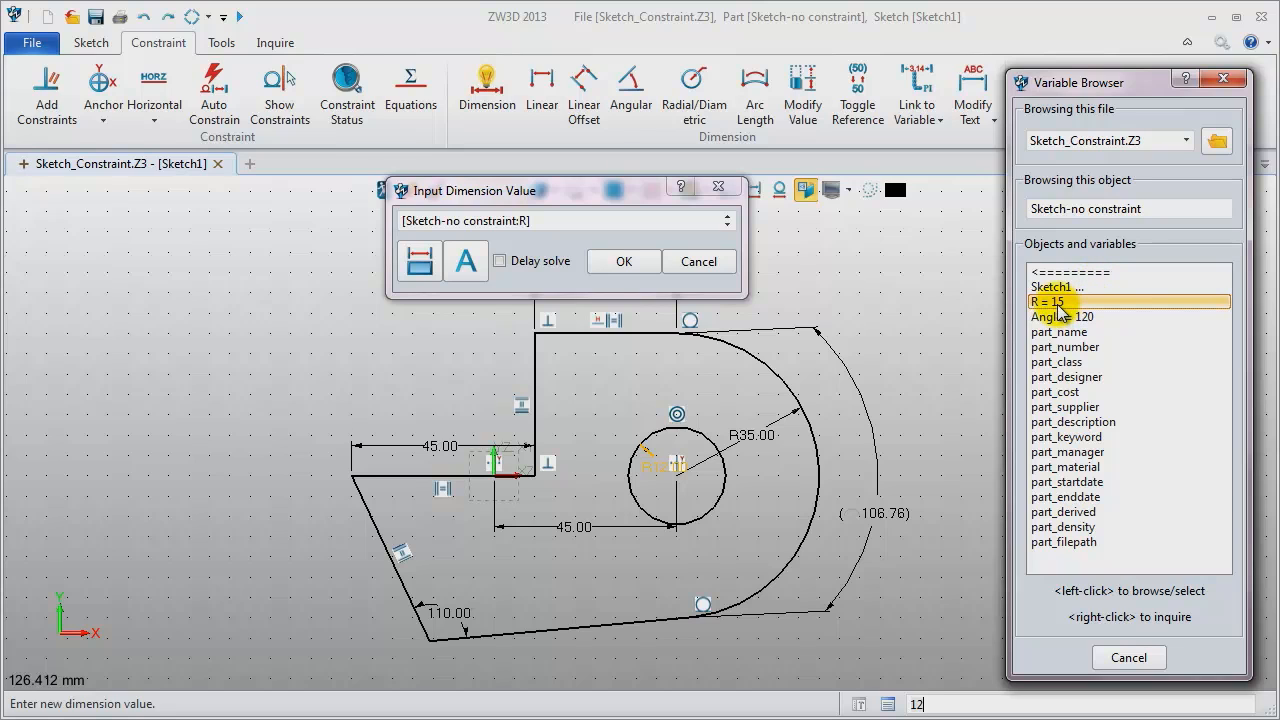
left_click(624, 262)
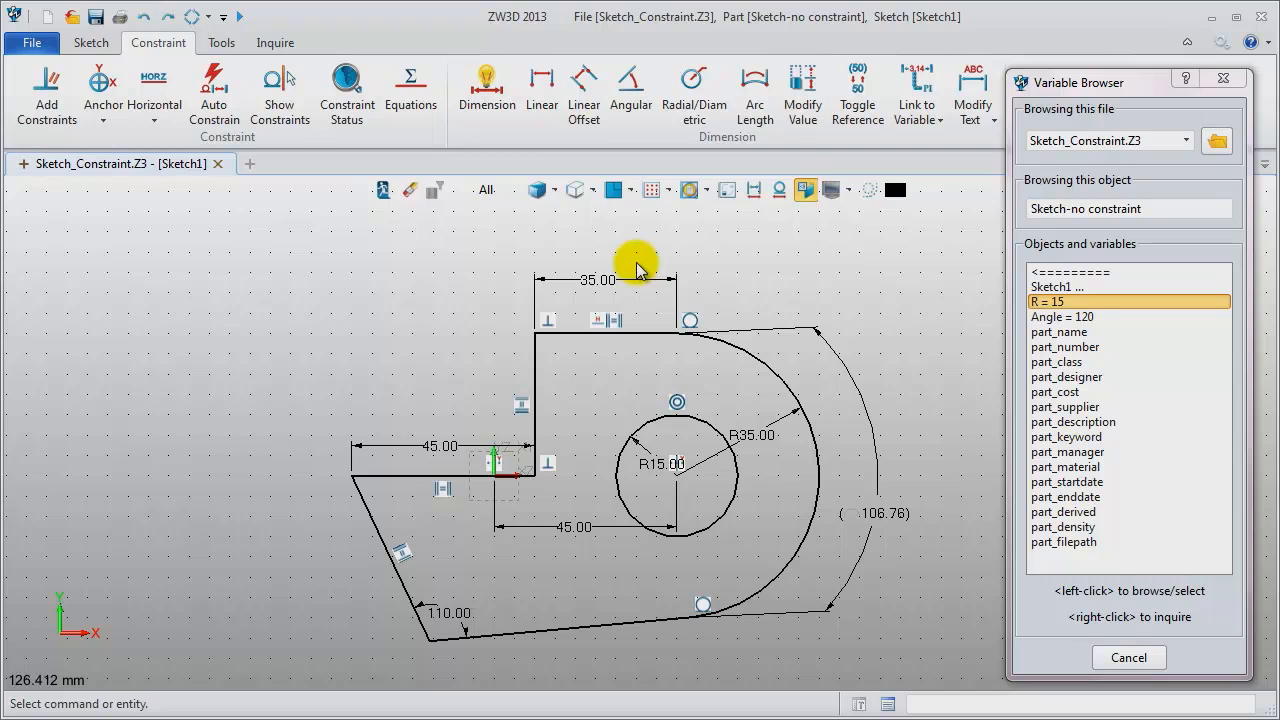
Link the lower corner's angle dimension to the part variable Angle and exit the sketch.
double_click(463, 617)
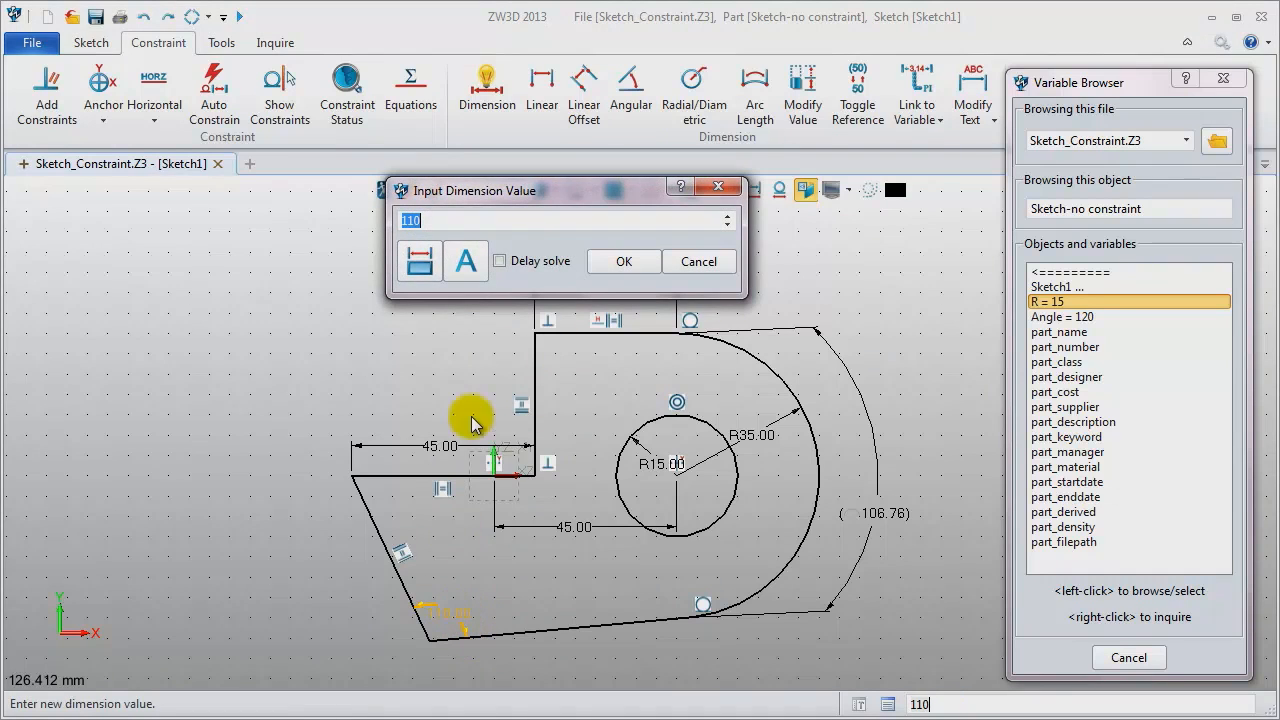
left_click(468, 268)
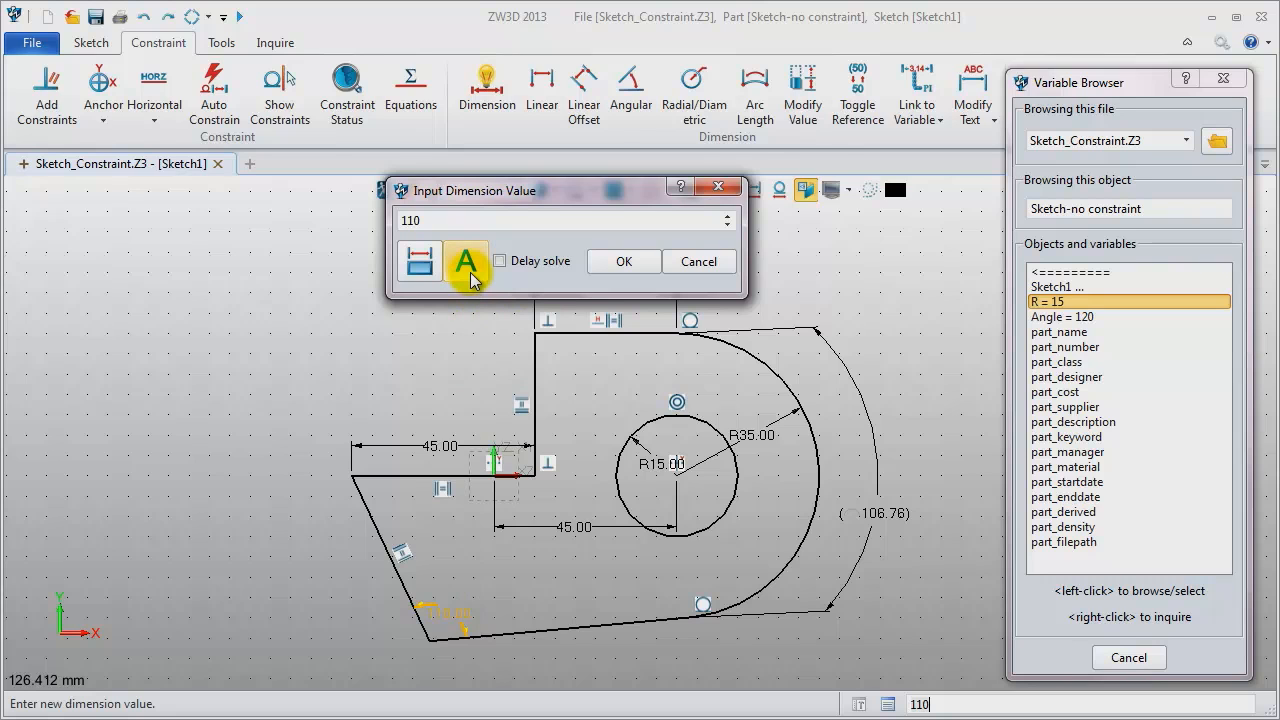
left_click(1068, 318)
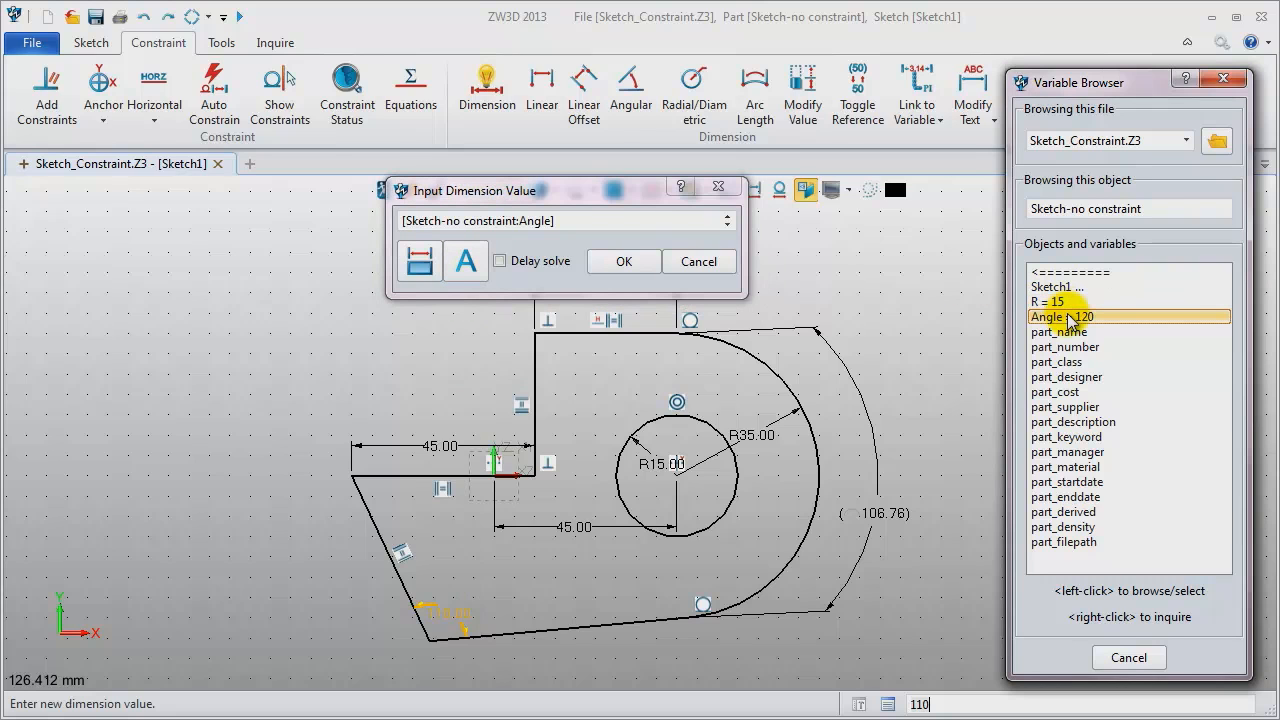
left_click(612, 263)
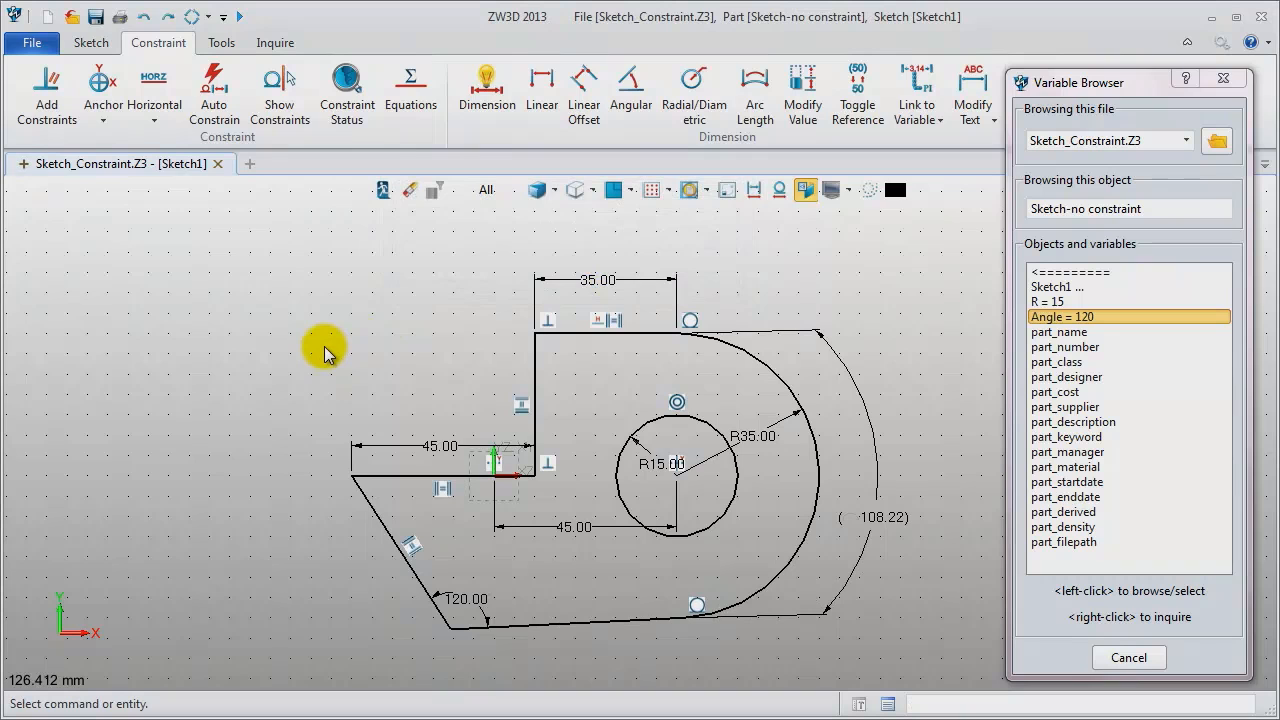
left_click(1222, 78)
left_click(383, 191)
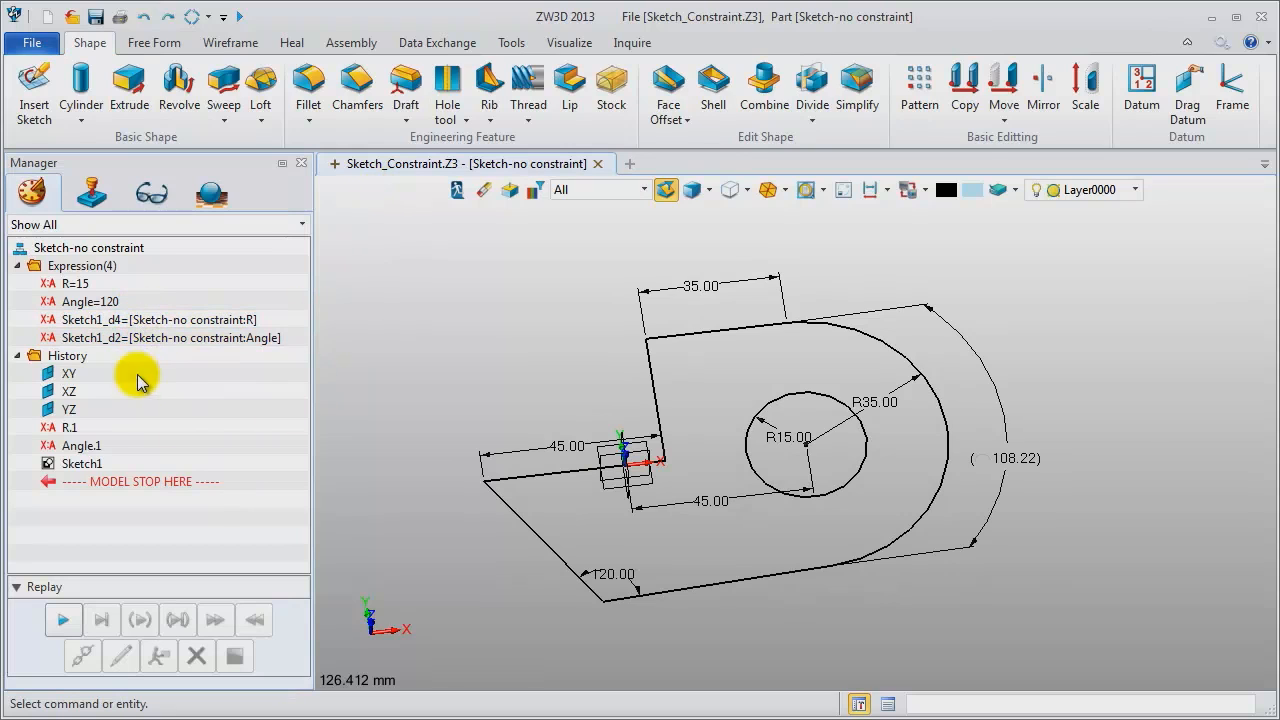
Redefine the variable R in the part history with the expression 20.
right_click(68, 428)
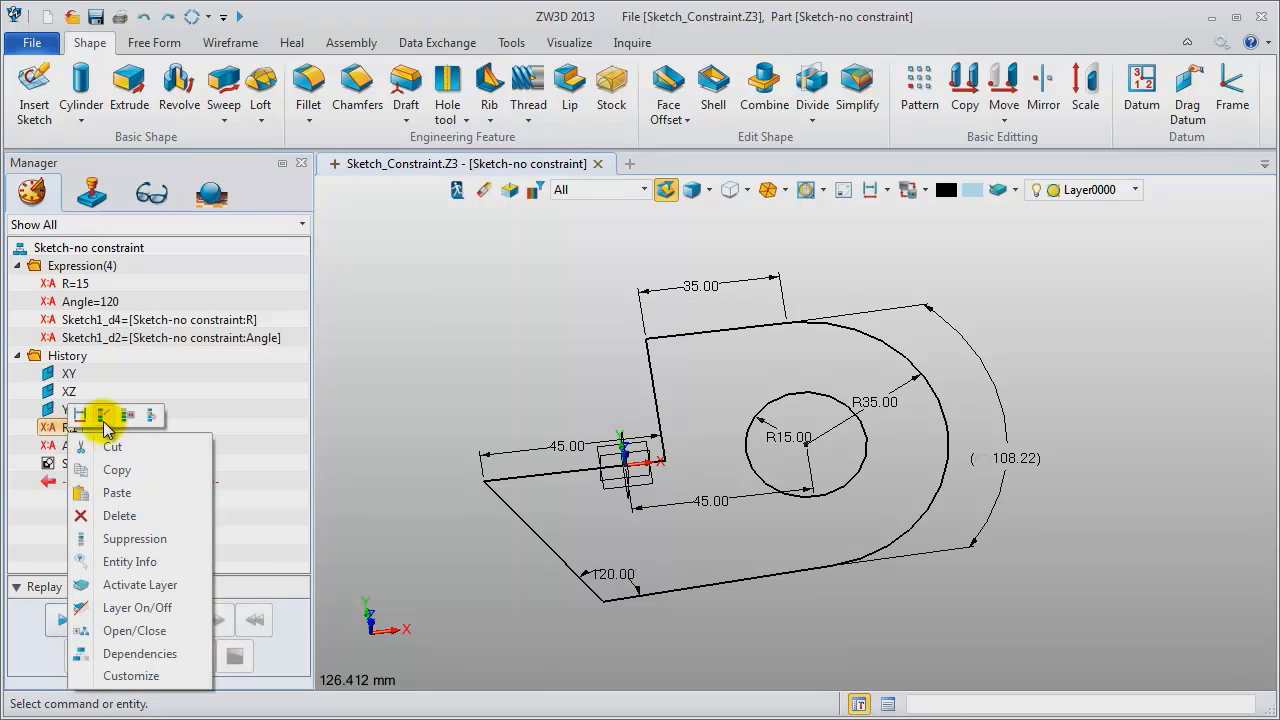
left_click(104, 417)
left_click(120, 316)
left_click_drag(120, 316, 174, 334)
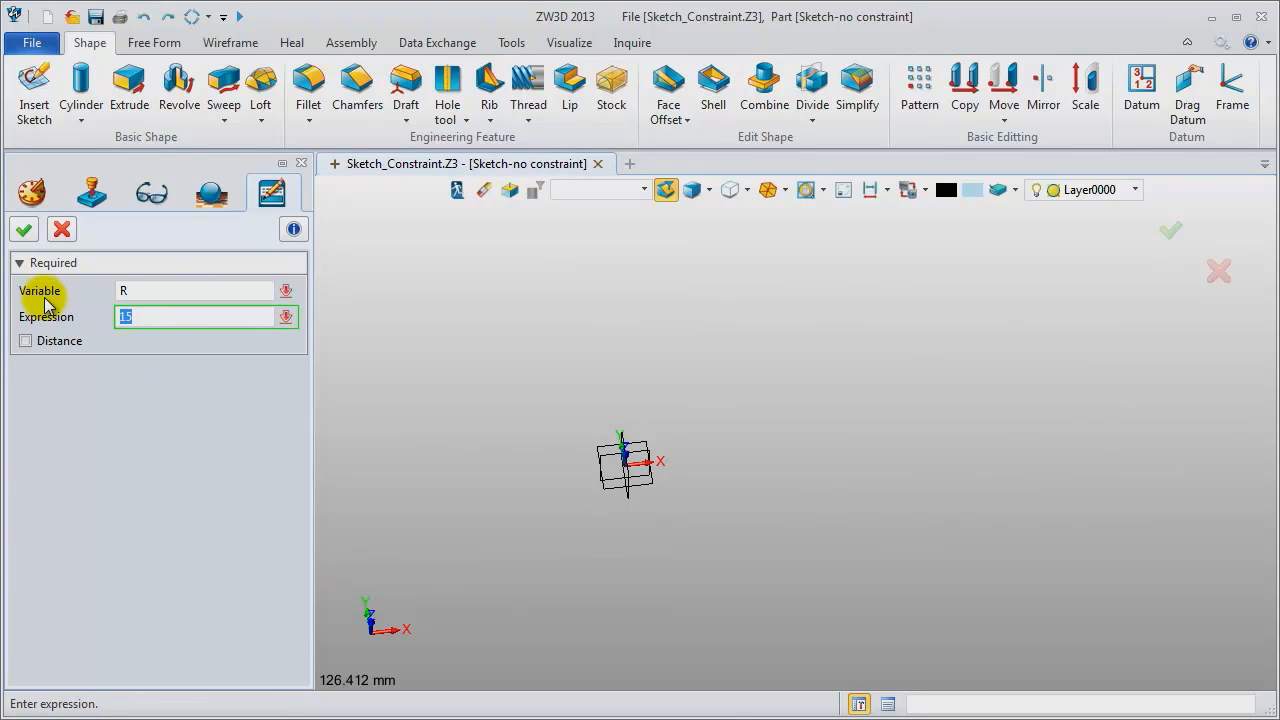
key("Return")
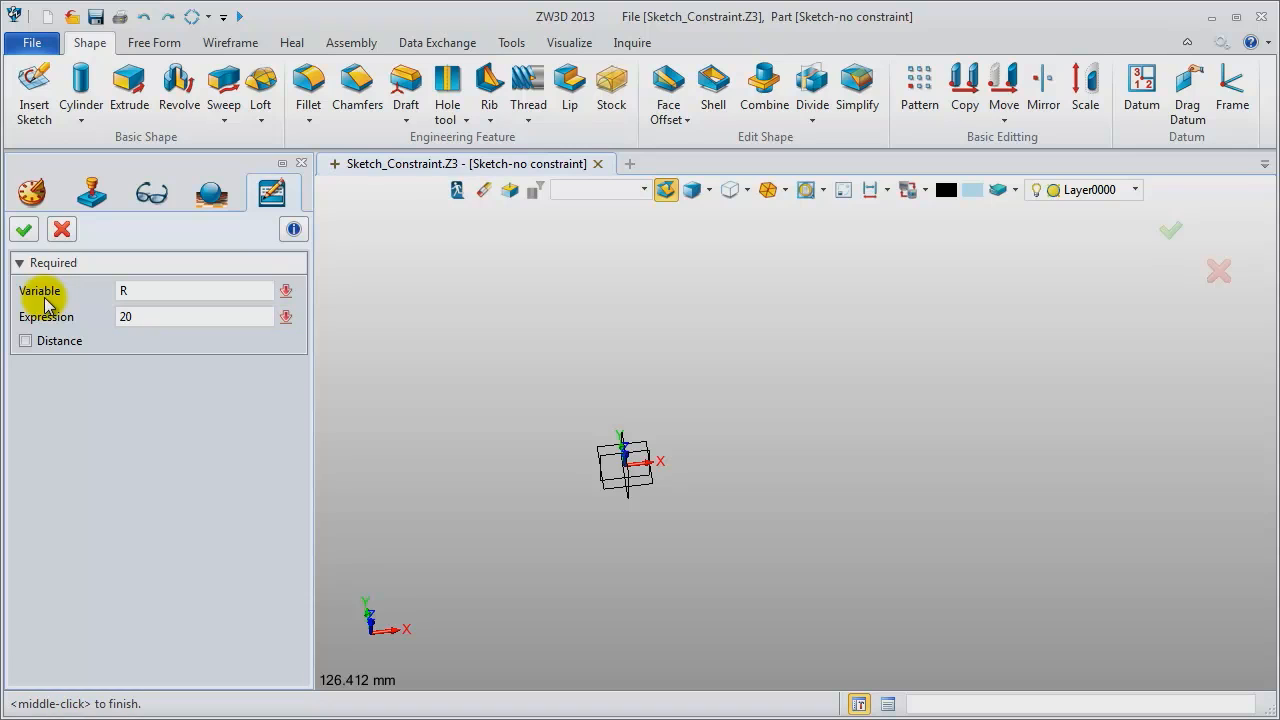
left_click(25, 230)
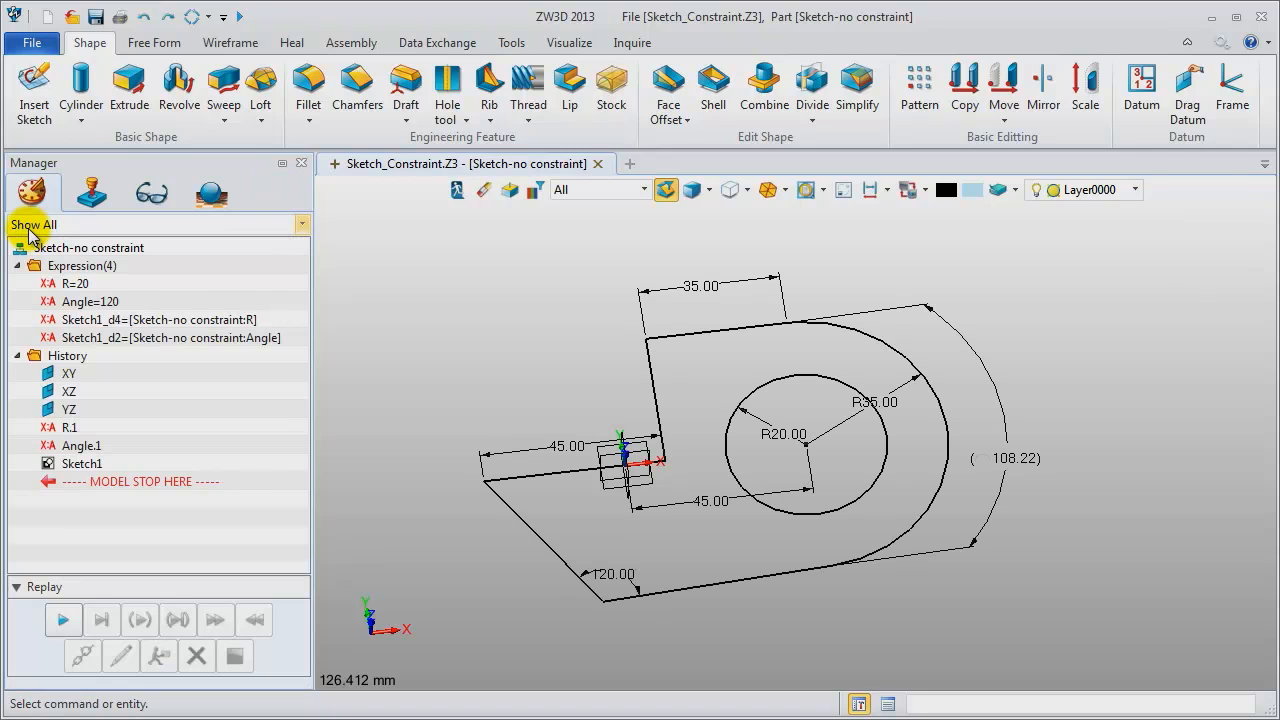
Redefine the variable Angle in the part history with the expression 125.
right_click_drag(1095, 574, 1129, 598)
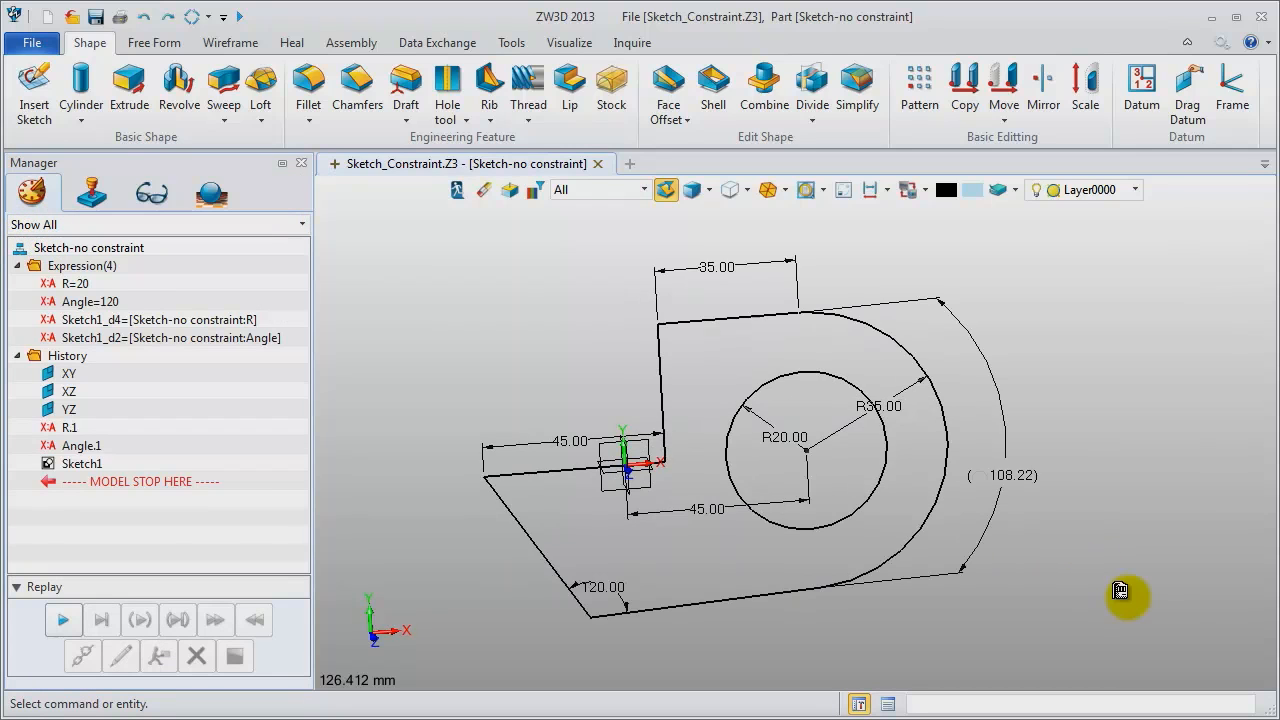
right_click(75, 449)
left_click(104, 428)
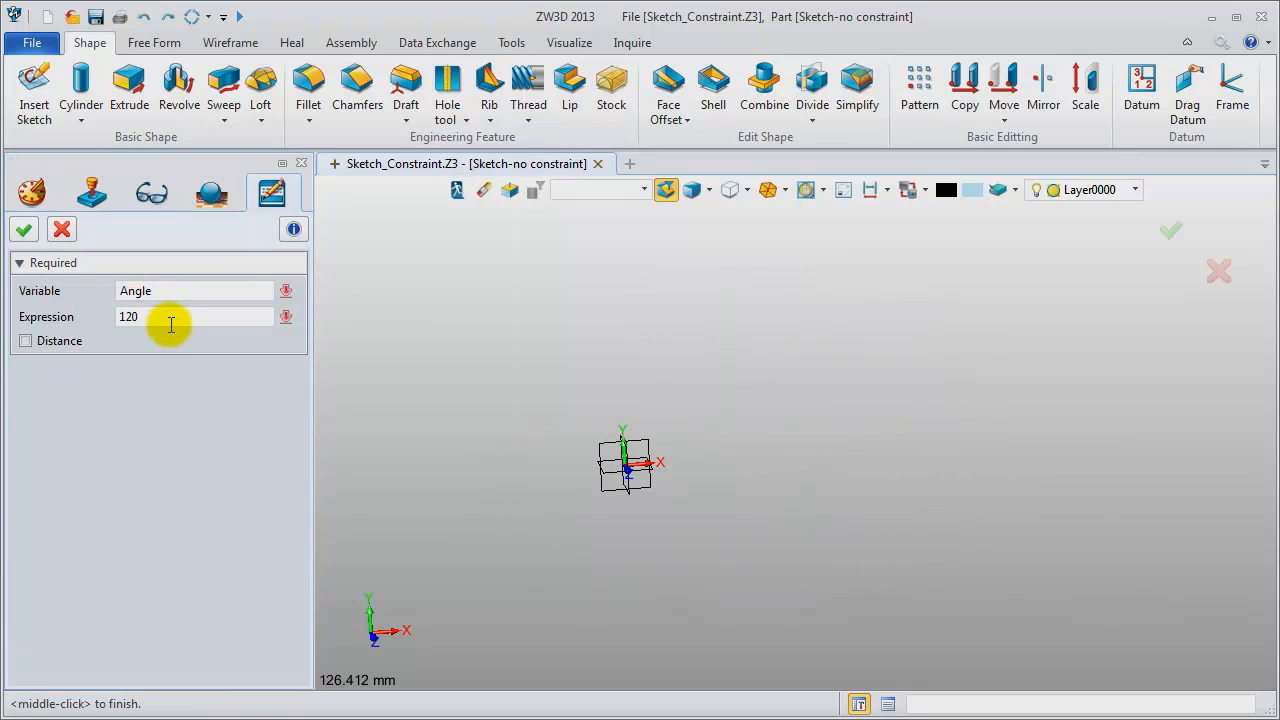
double_click(134, 317)
left_click(154, 317)
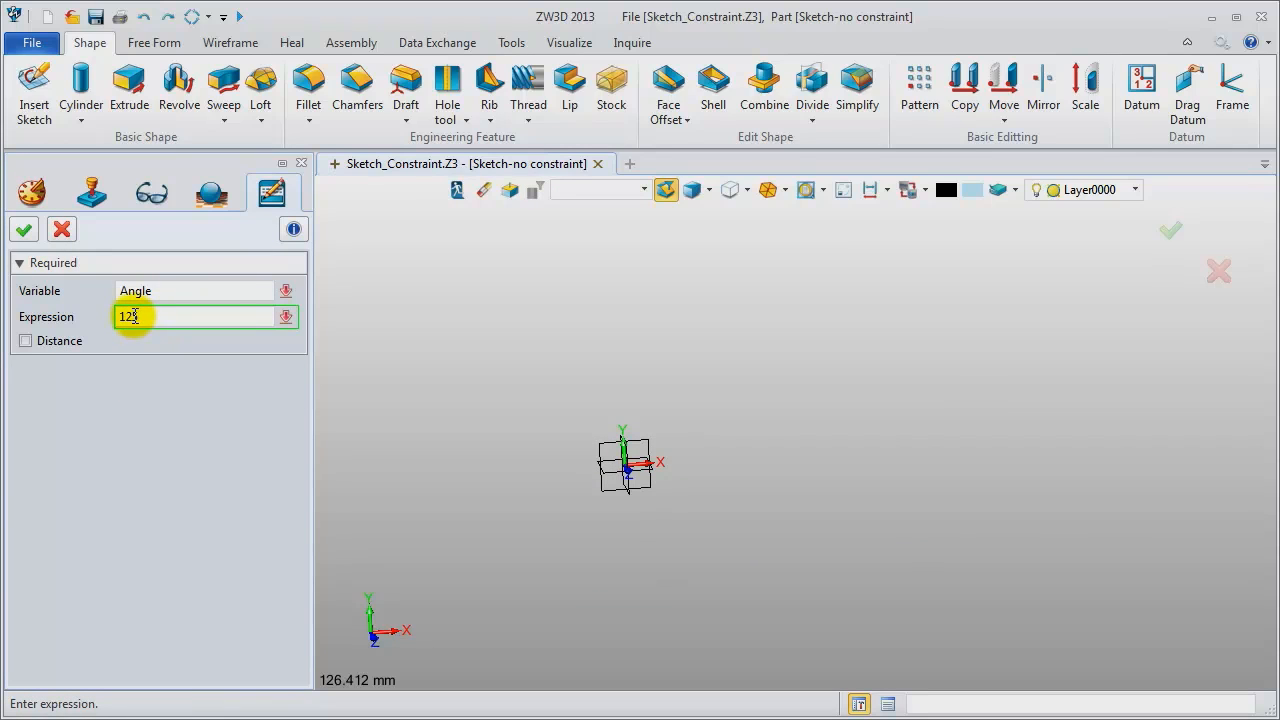
left_click(24, 229)
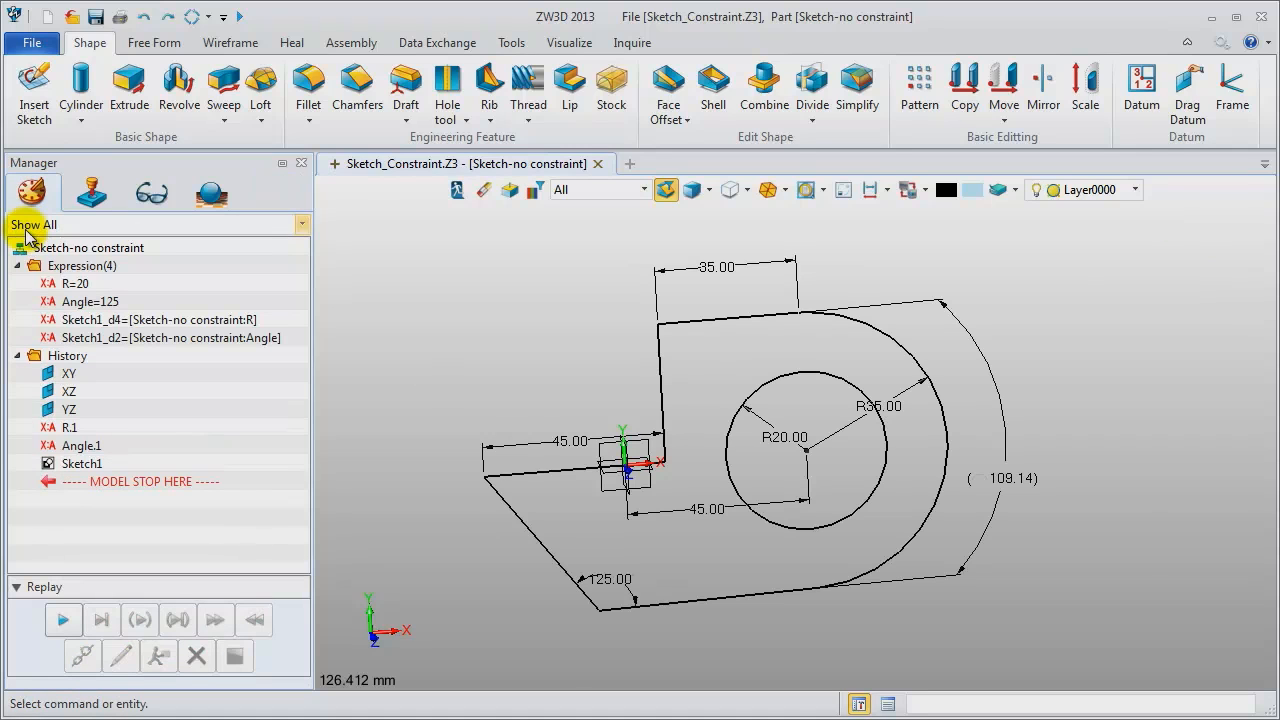
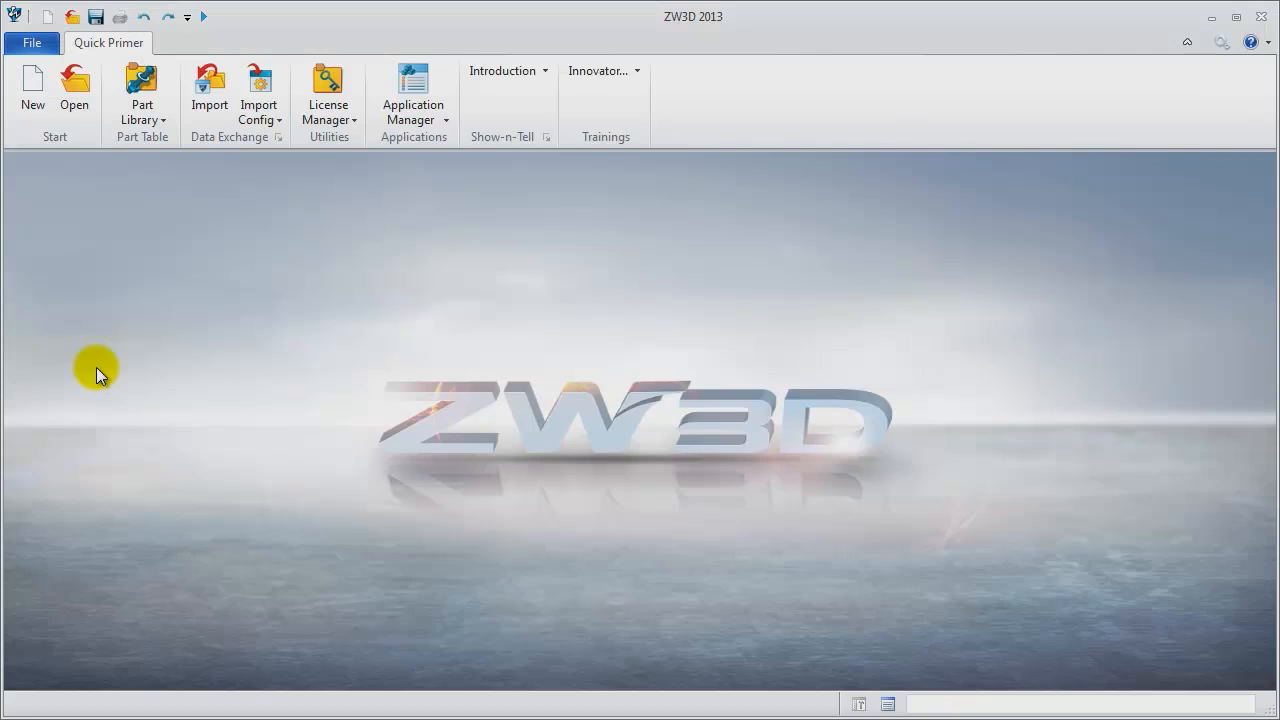
Create a new Part/Assembly file named "Sketch skill" with the default template.
left_click(44, 91)
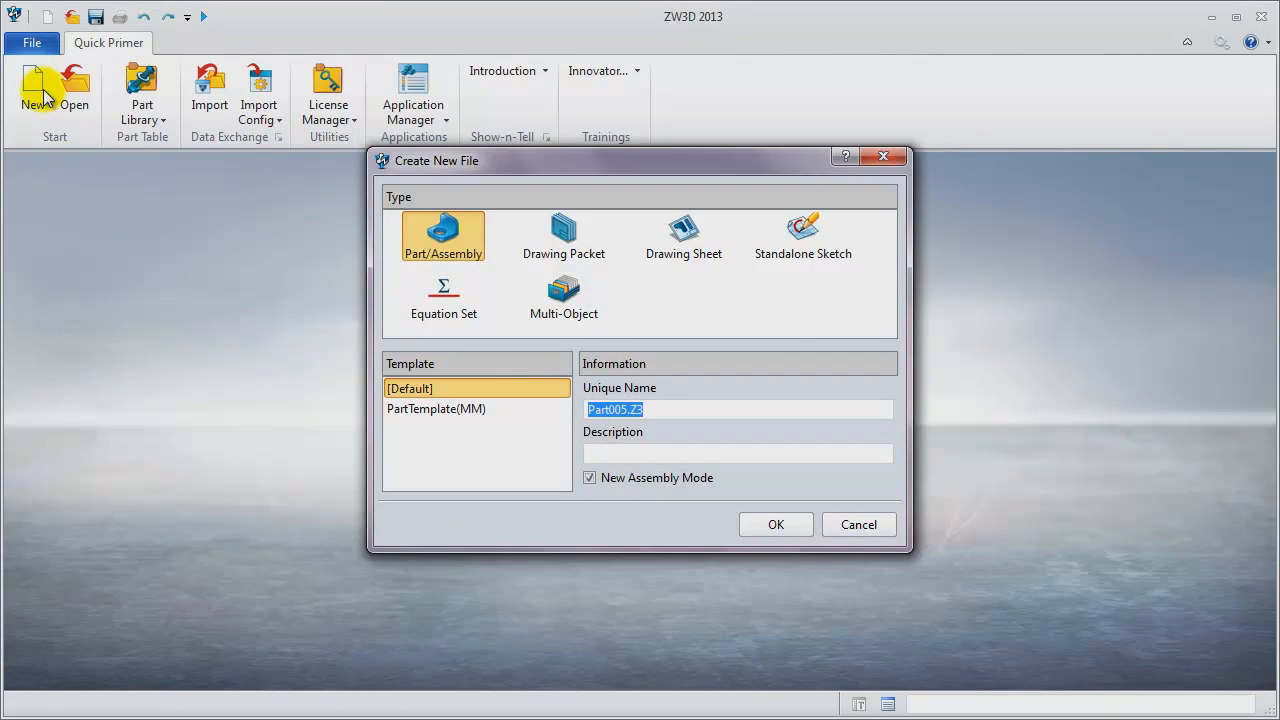
type("Sketch")
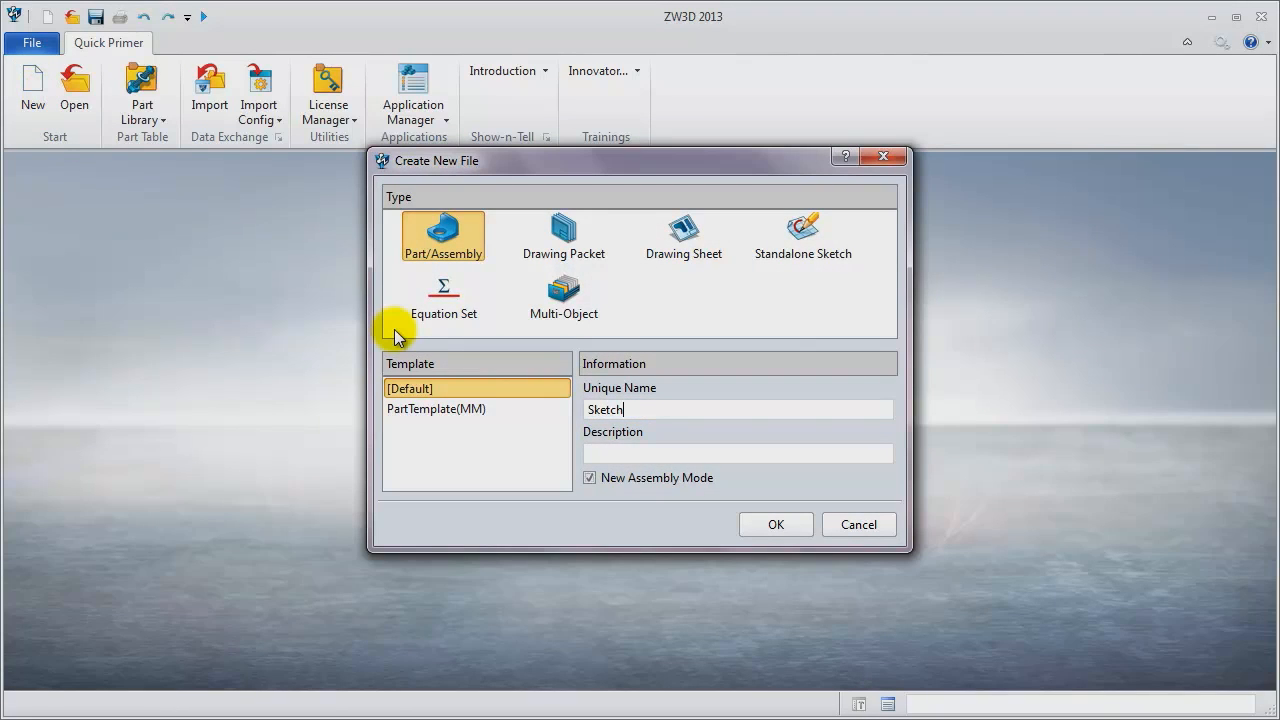
type(" skill")
key("Return")
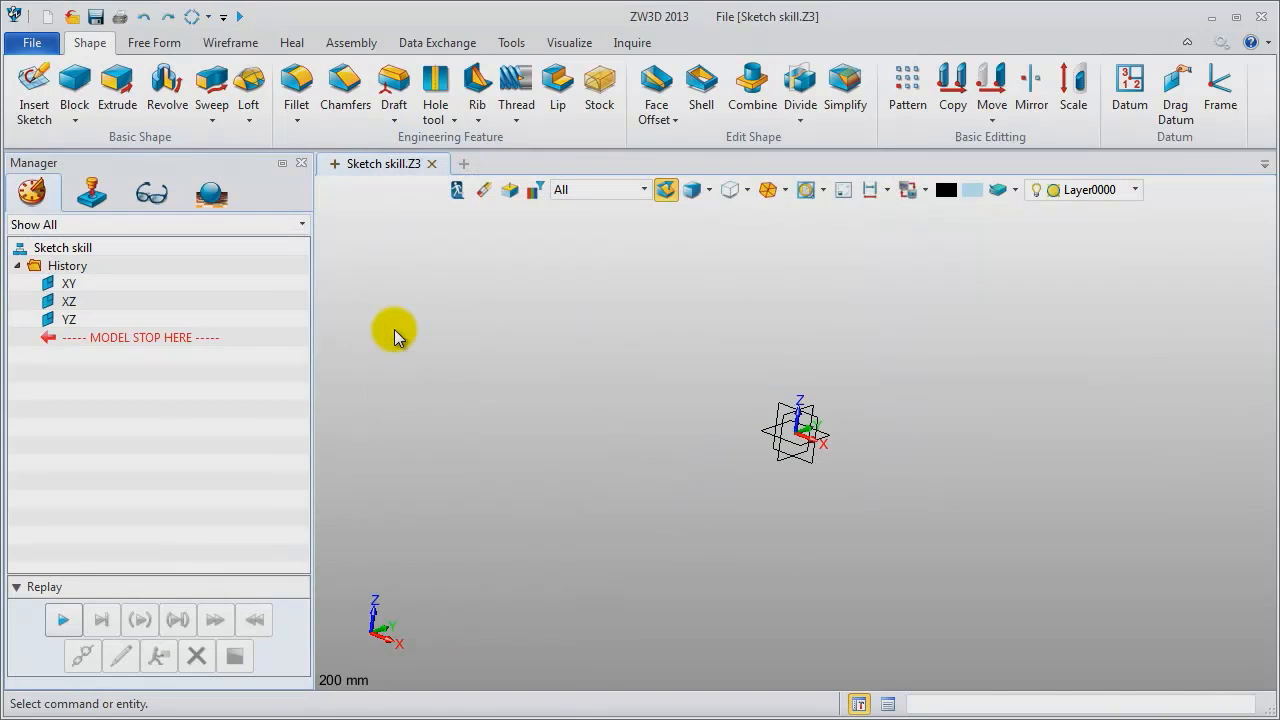
Draw a block from a corner near the origin, about 110 mm long, 89 mm wide and 23 mm high.
left_click(75, 115)
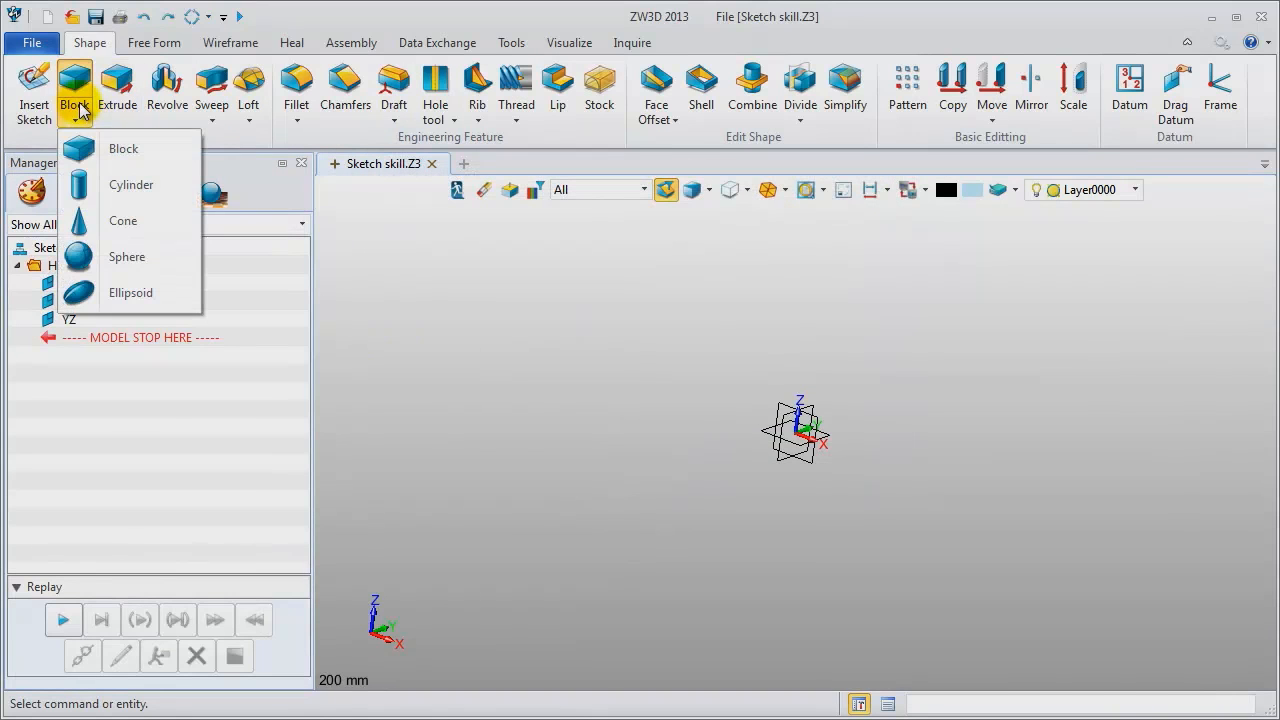
left_click(117, 168)
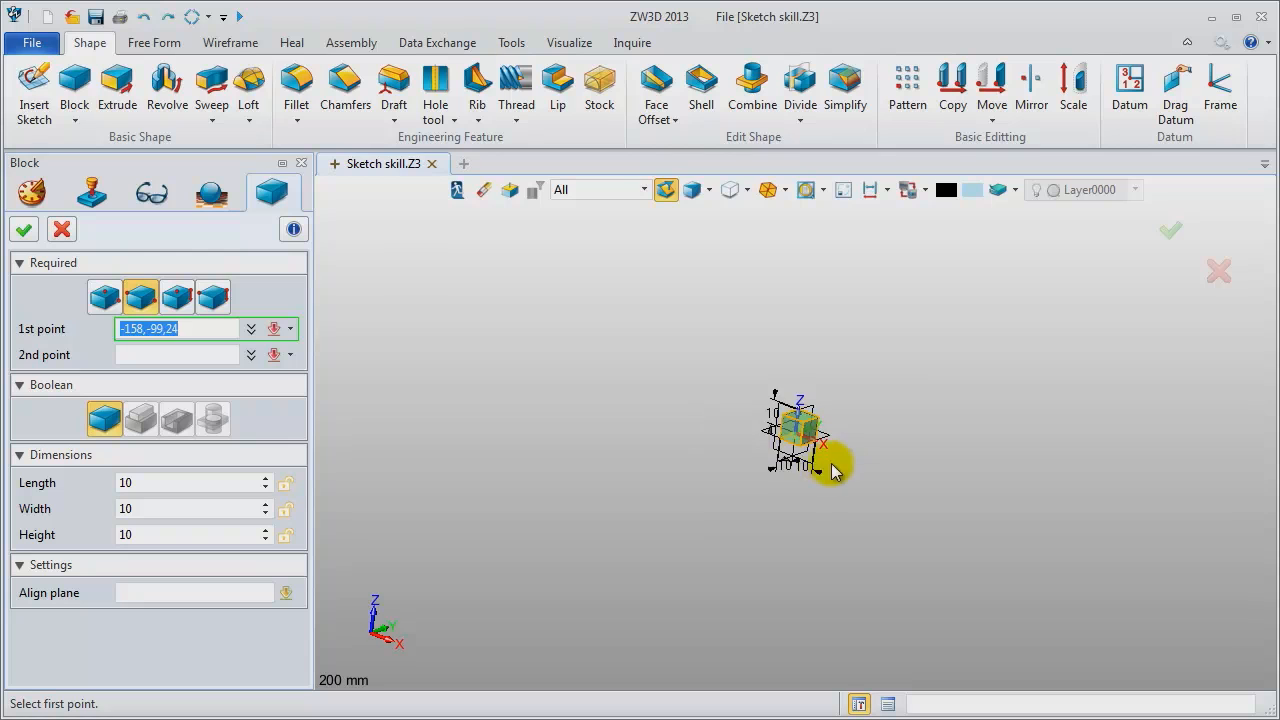
left_click(805, 447)
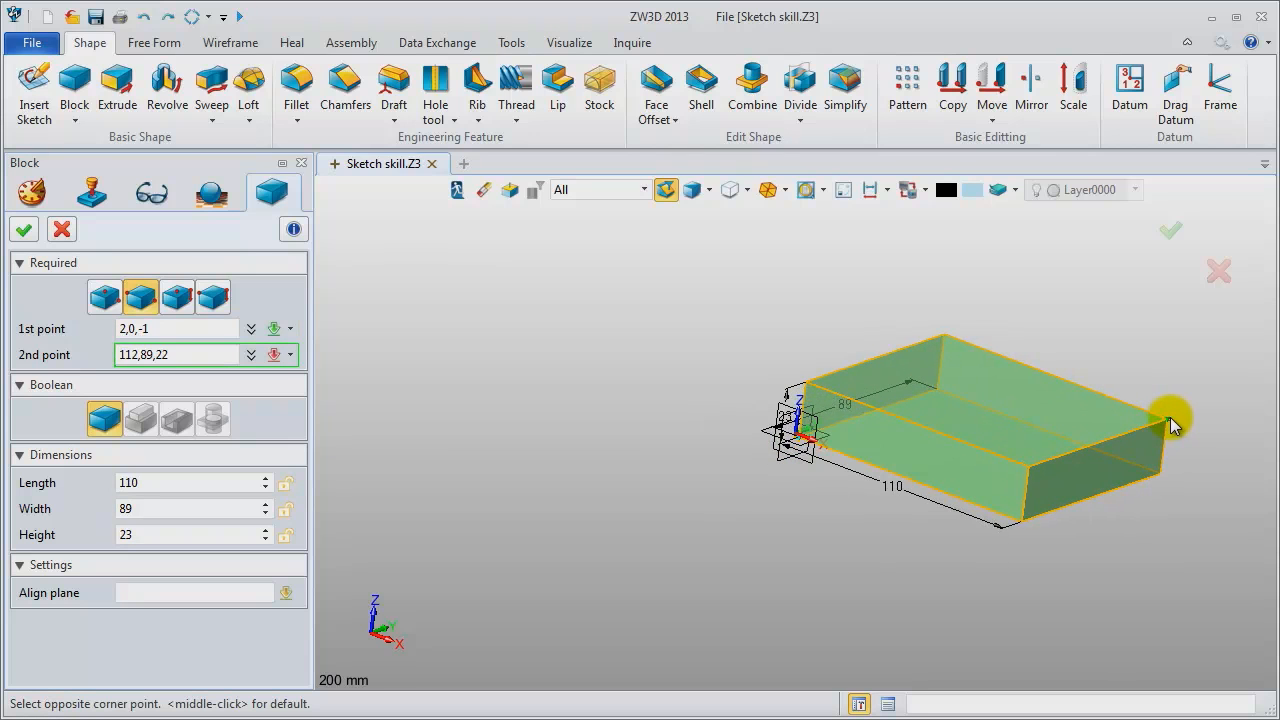
left_click(1169, 422)
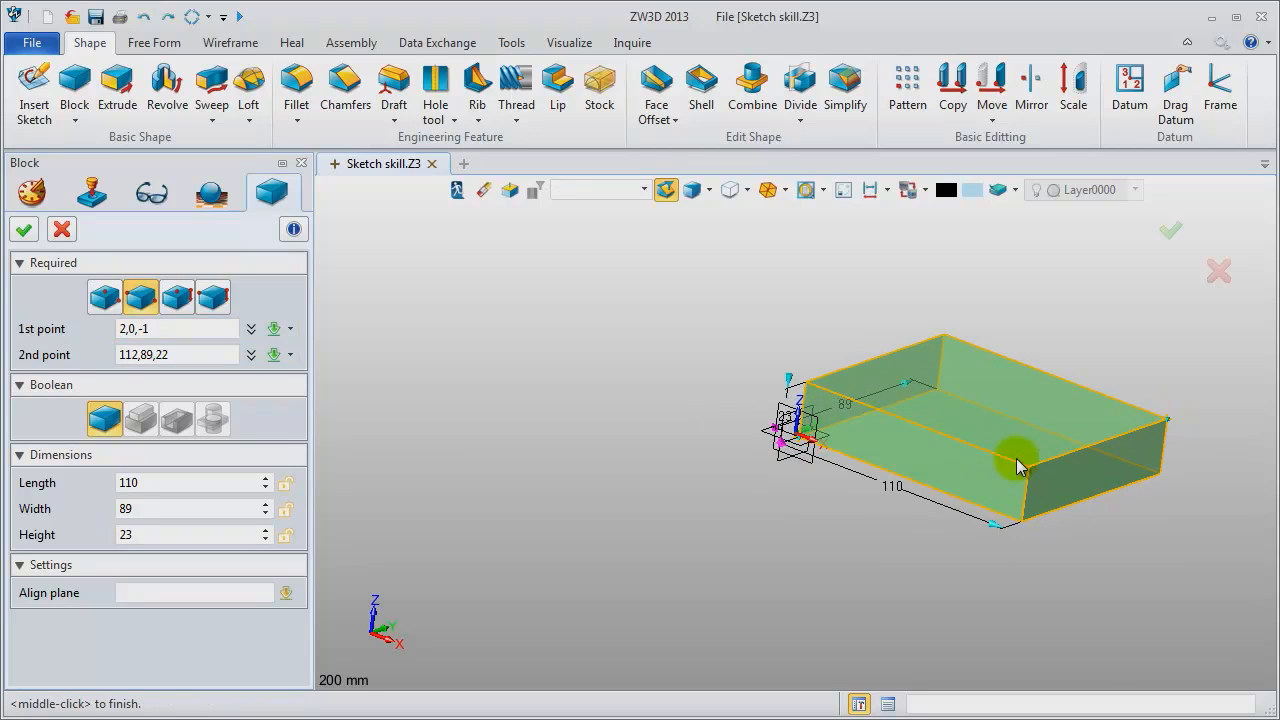
Set the block's length to 800 mm and its width to 400 mm, and finish the block.
left_click(893, 497)
type("800\\")
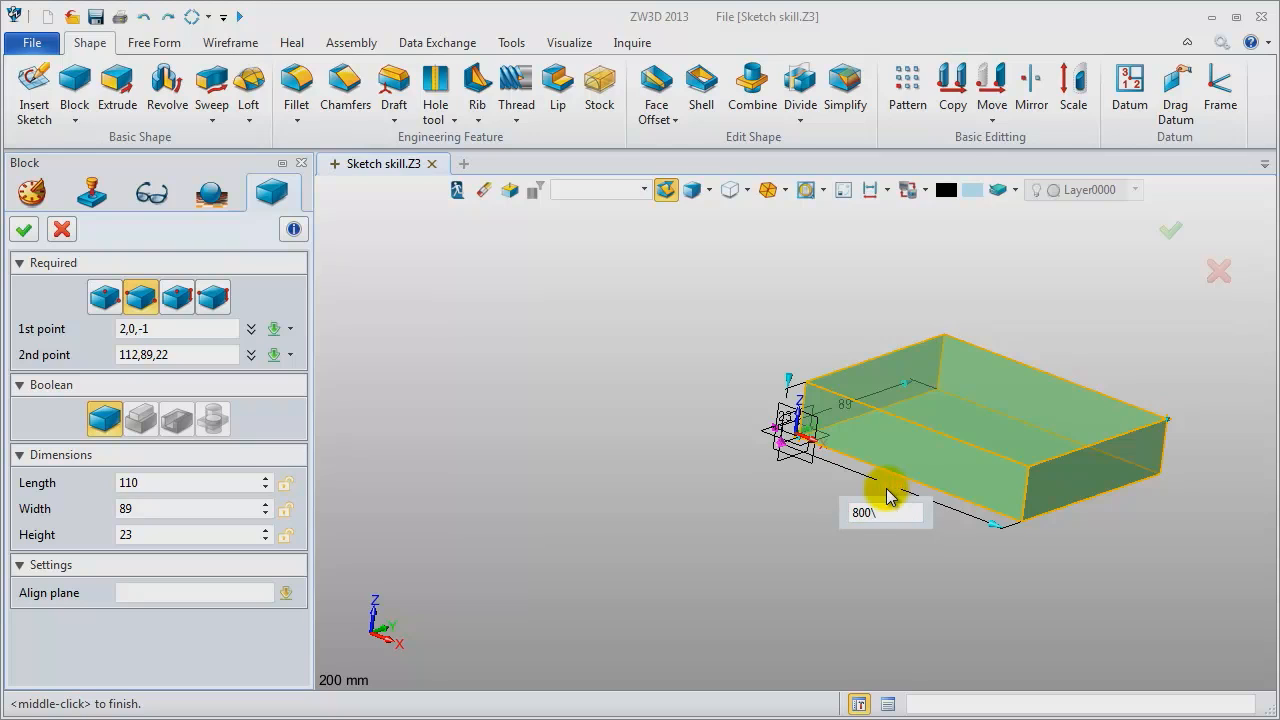
key("Return")
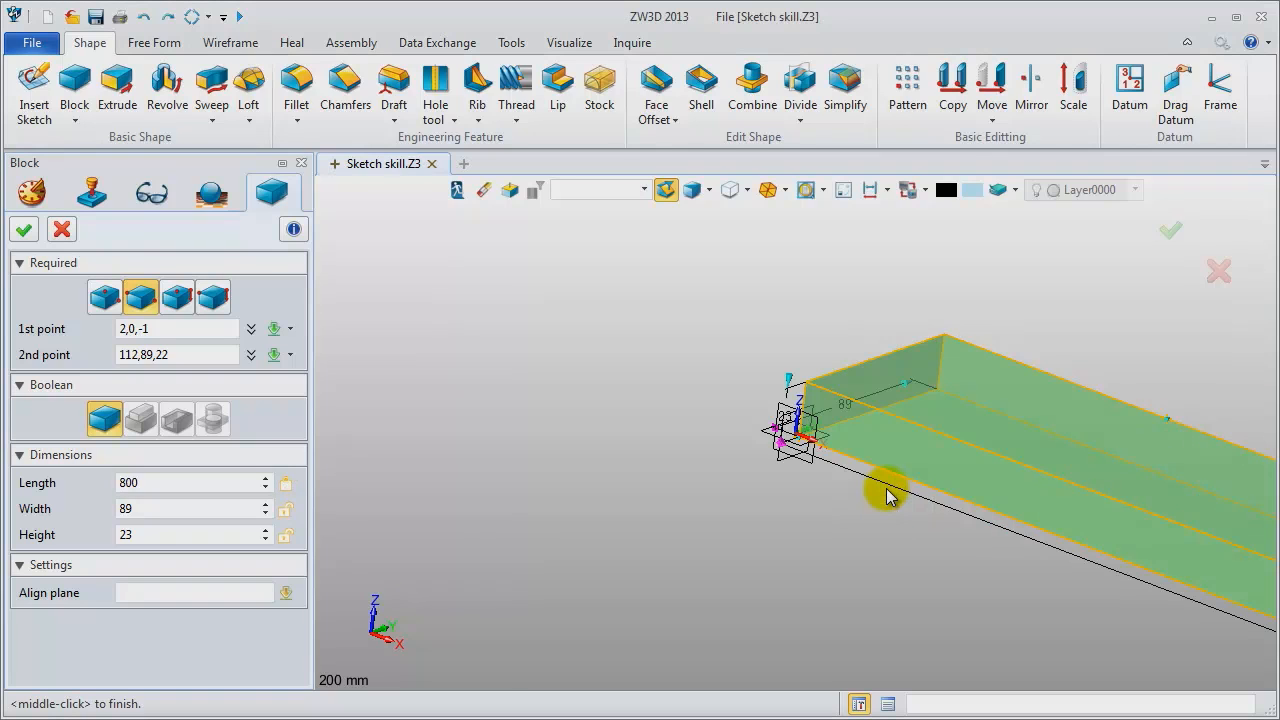
left_click(838, 410)
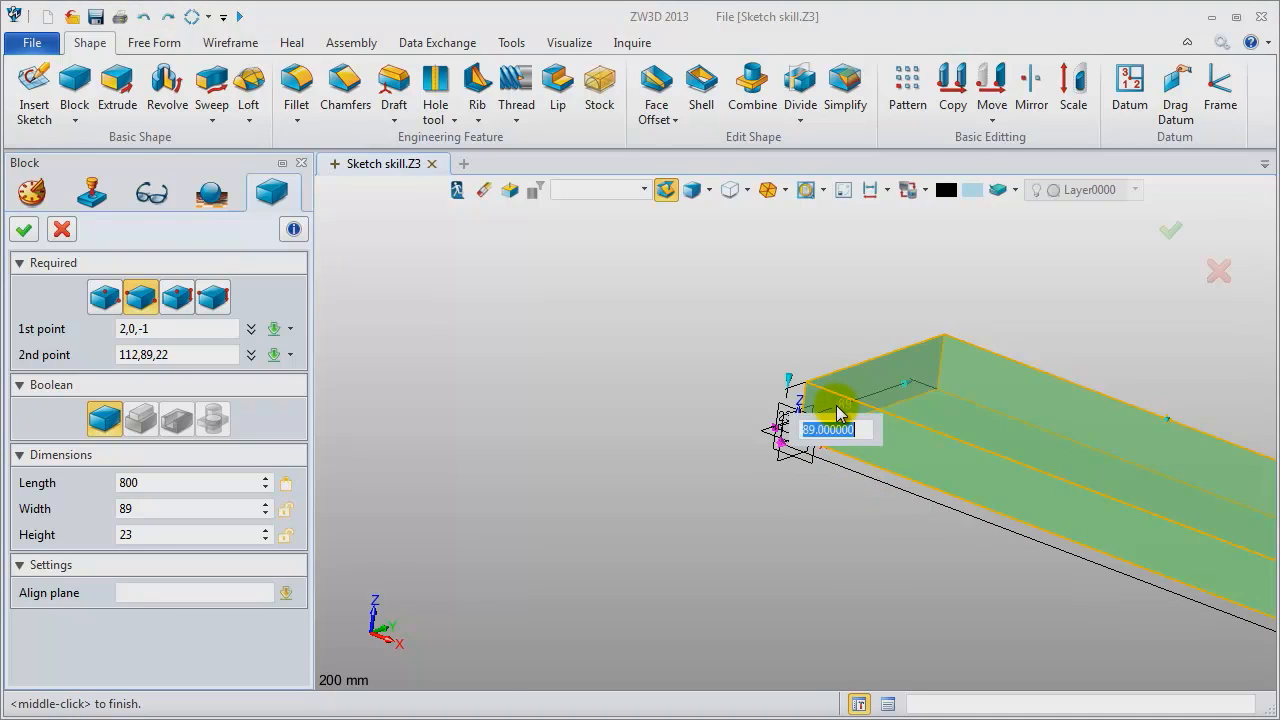
type("400")
key("Return")
middle_click(640, 432)
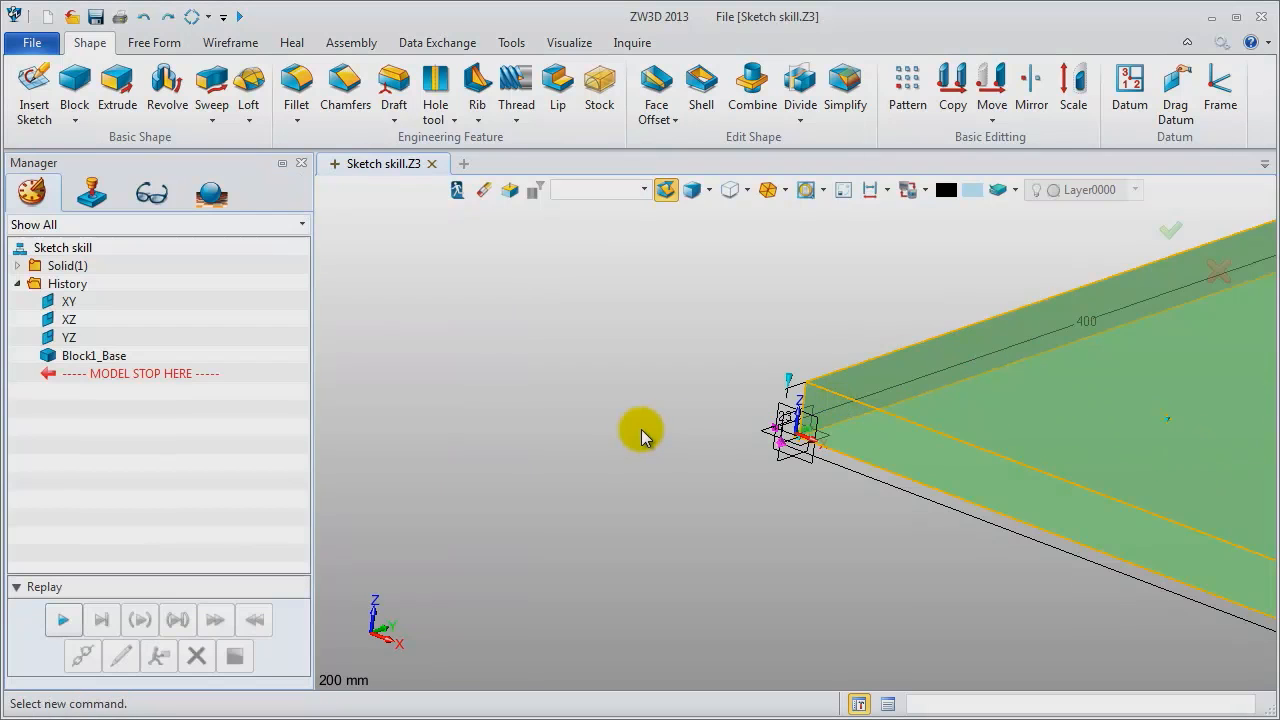
Insert a new sketch on the XY datum plane.
middle_click_drag(679, 389, 391, 452)
scroll(391, 452, "down", 5)
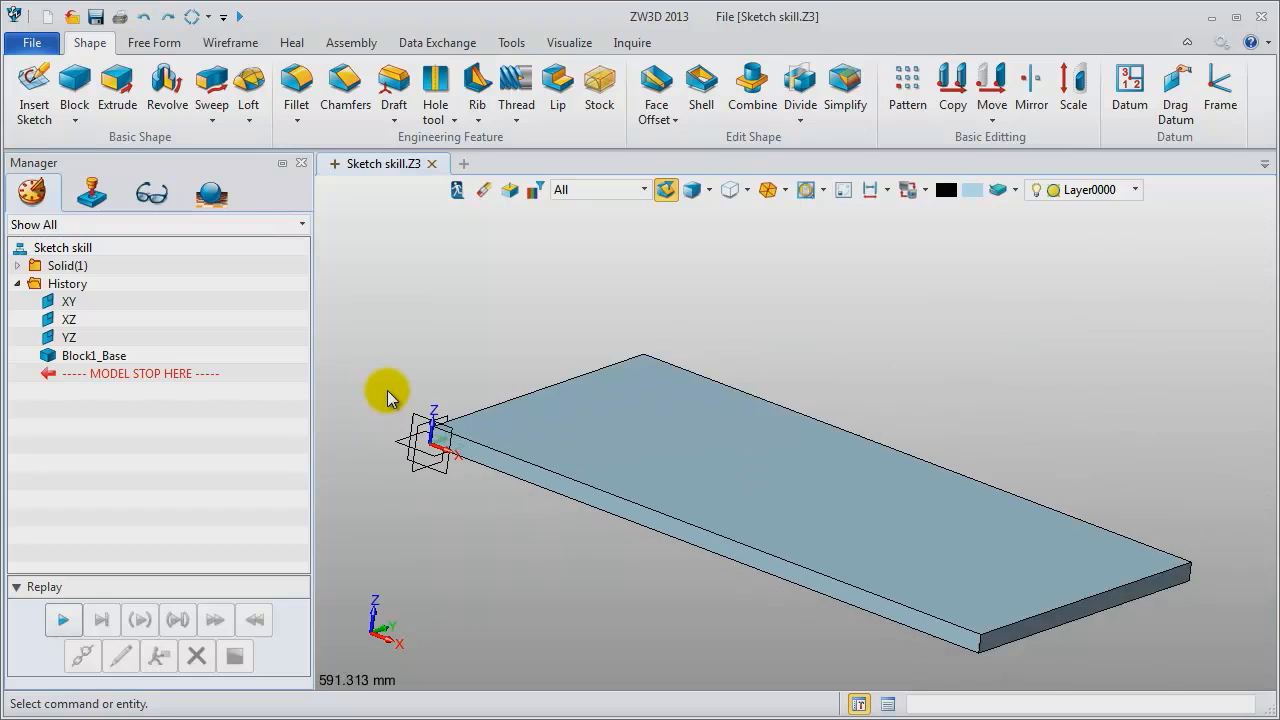
middle_click_drag(437, 526, 460, 524)
scroll(460, 524, "down", 1)
right_click(367, 284)
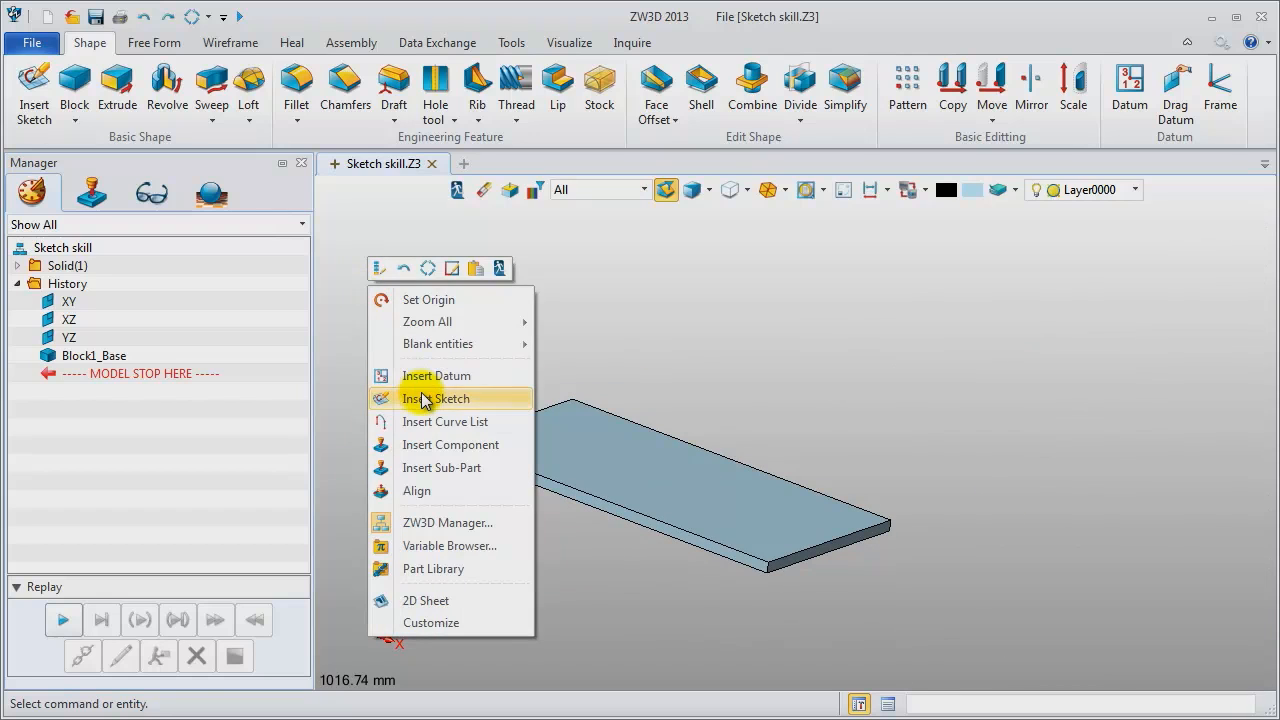
left_click(410, 397)
left_click(433, 460)
left_click(435, 463)
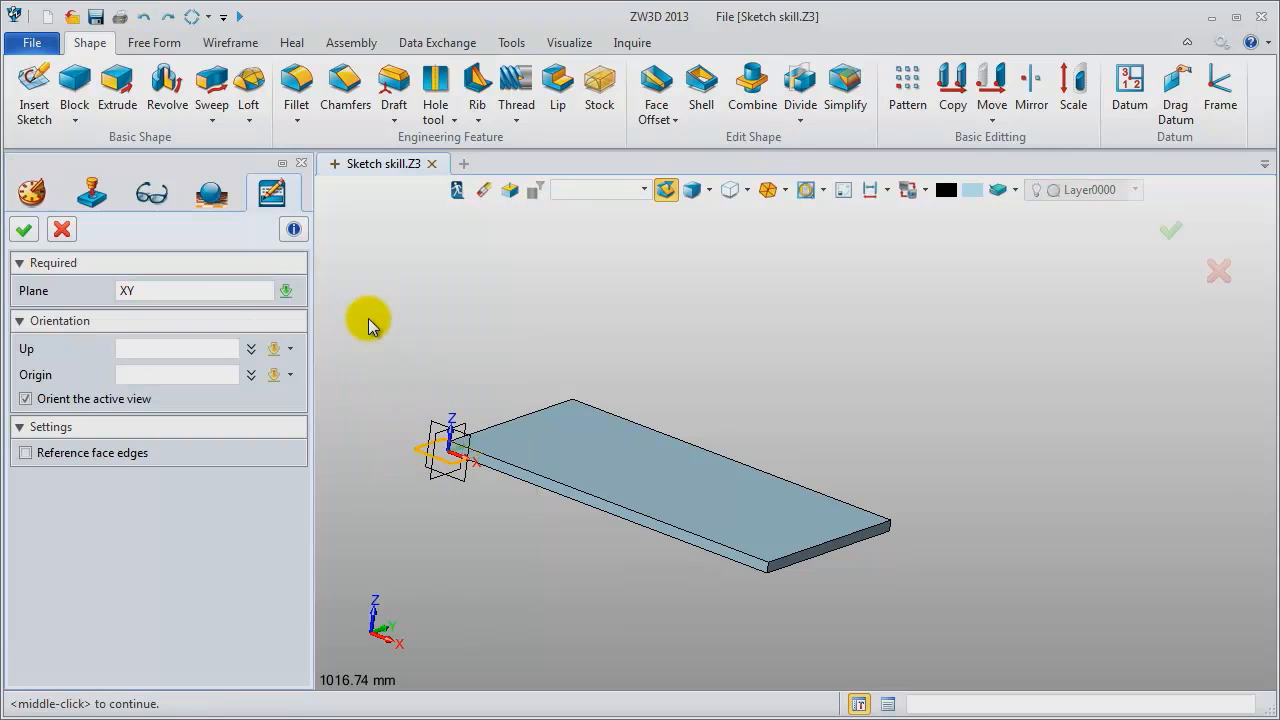
middle_click(441, 302)
Import the image file "song" from the ZW3D Training folder into the sketch as curves.
mouse_move(427, 301)
middle_mouse_down()
mouse_move(291, 397)
mouse_move(273, 395)
middle_mouse_up()
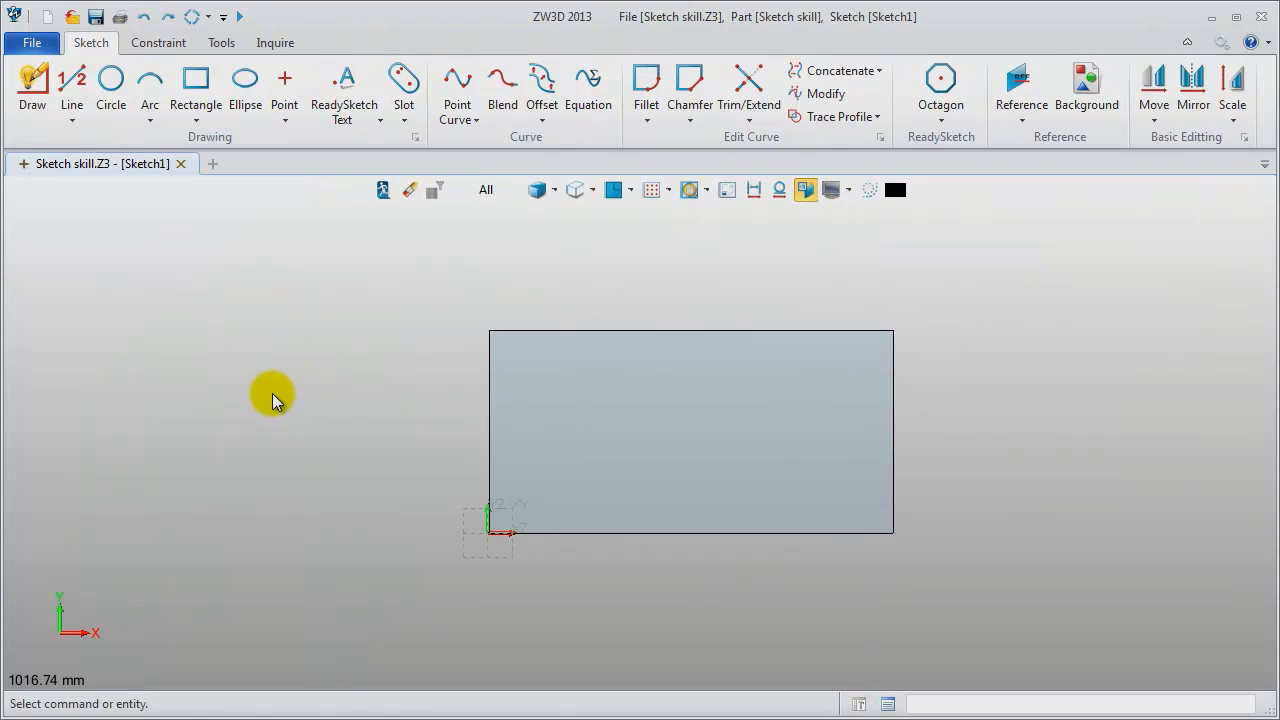
left_click(222, 44)
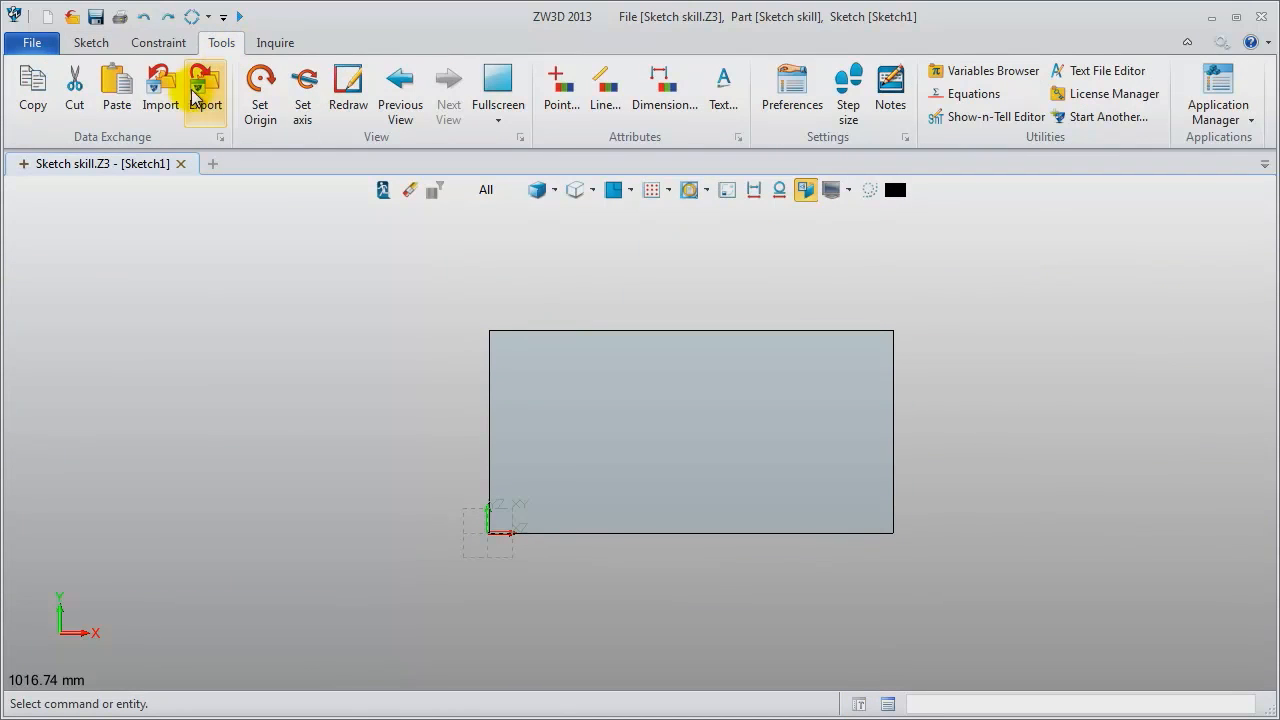
left_click(160, 100)
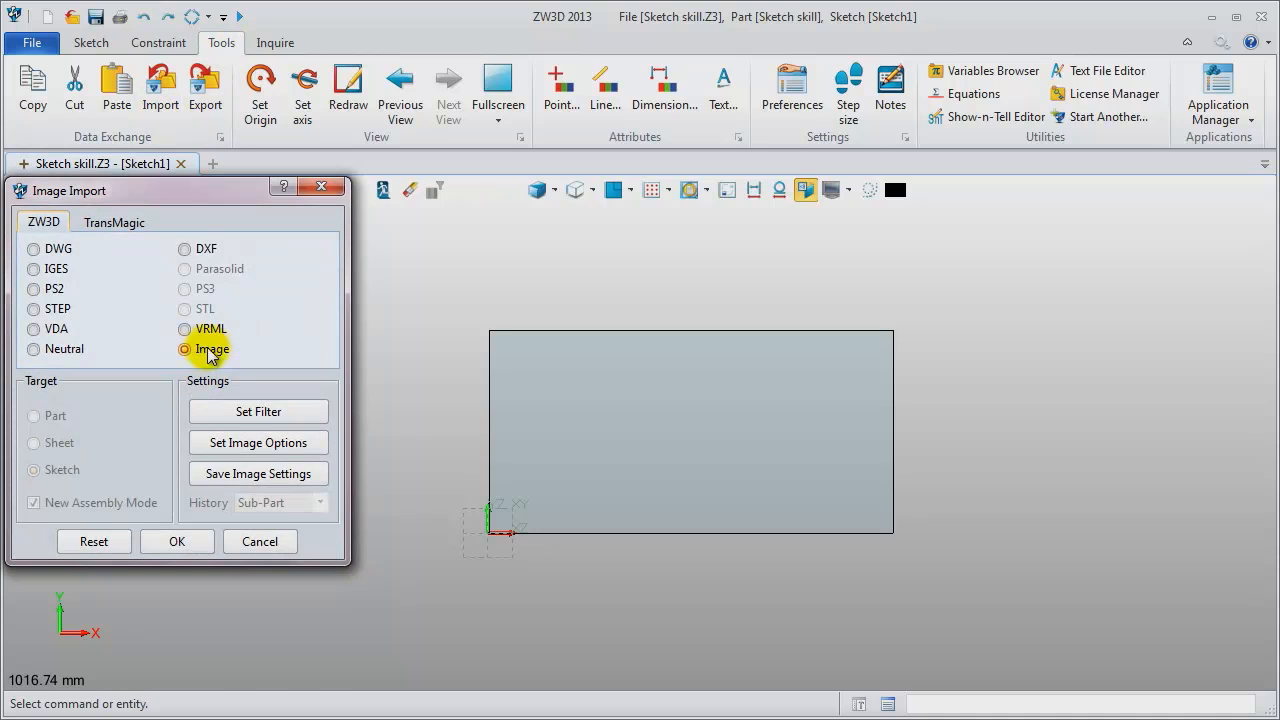
left_click(172, 541)
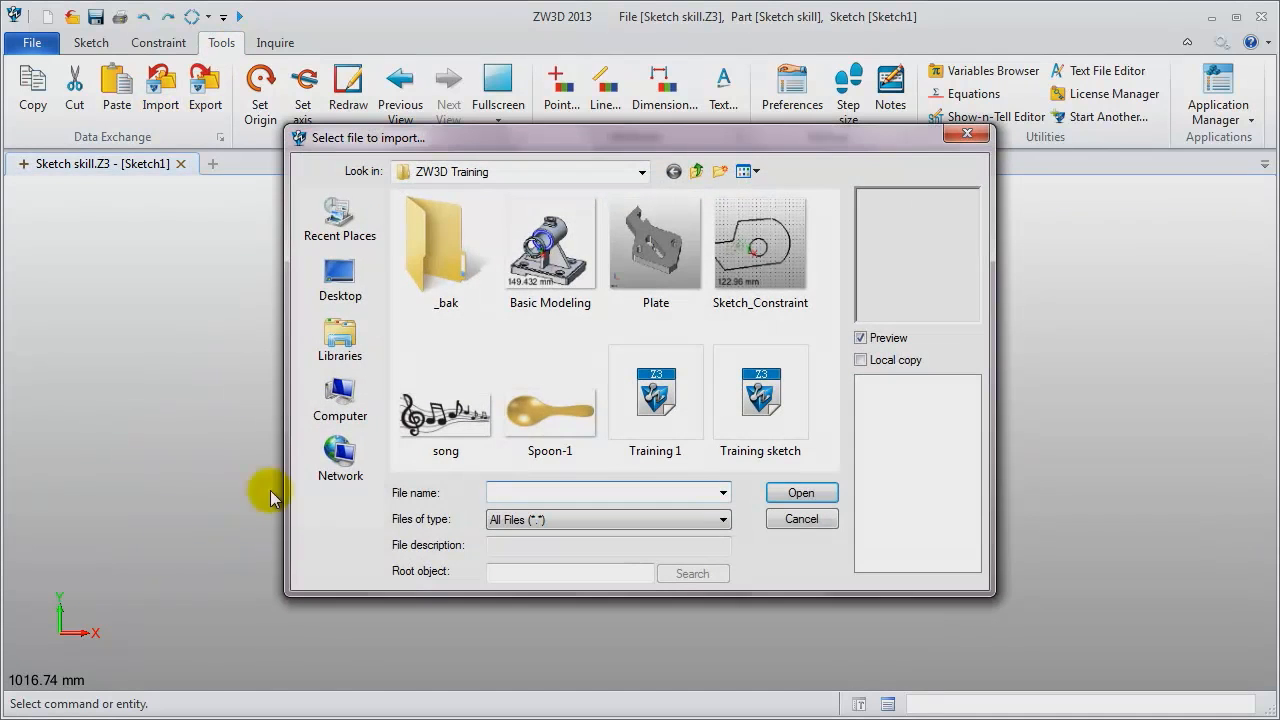
left_click(430, 405)
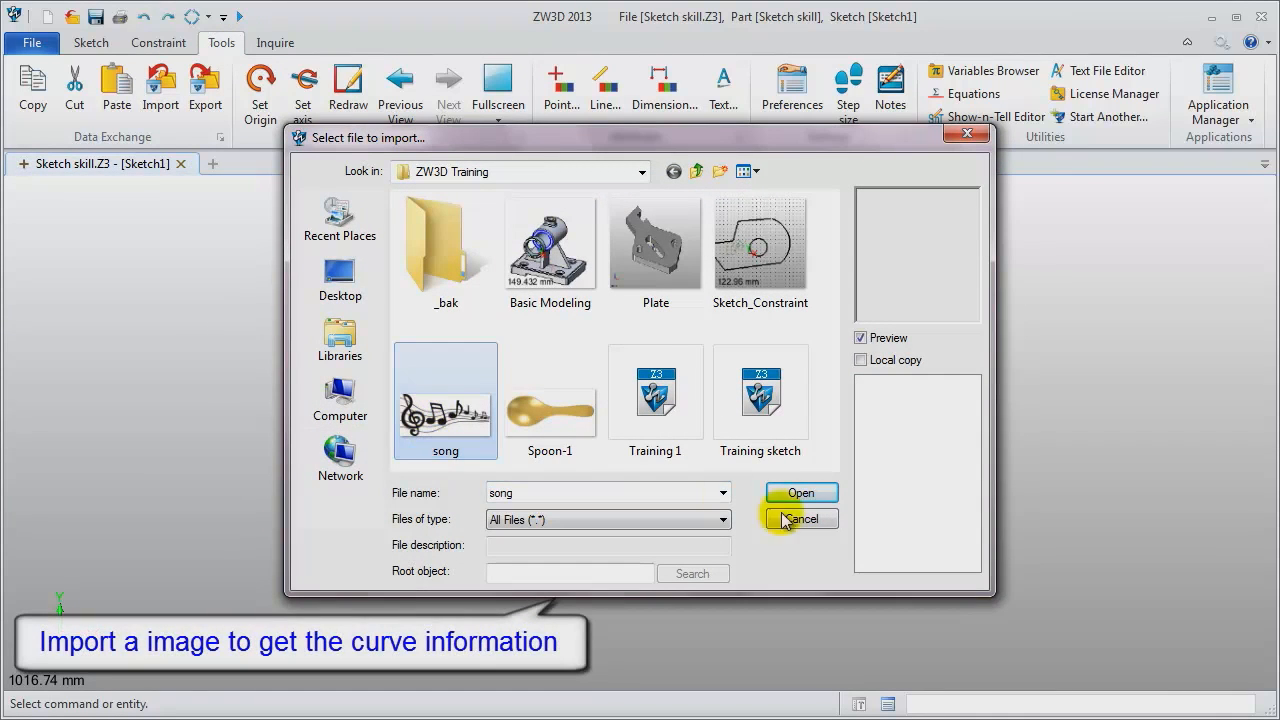
left_click(806, 492)
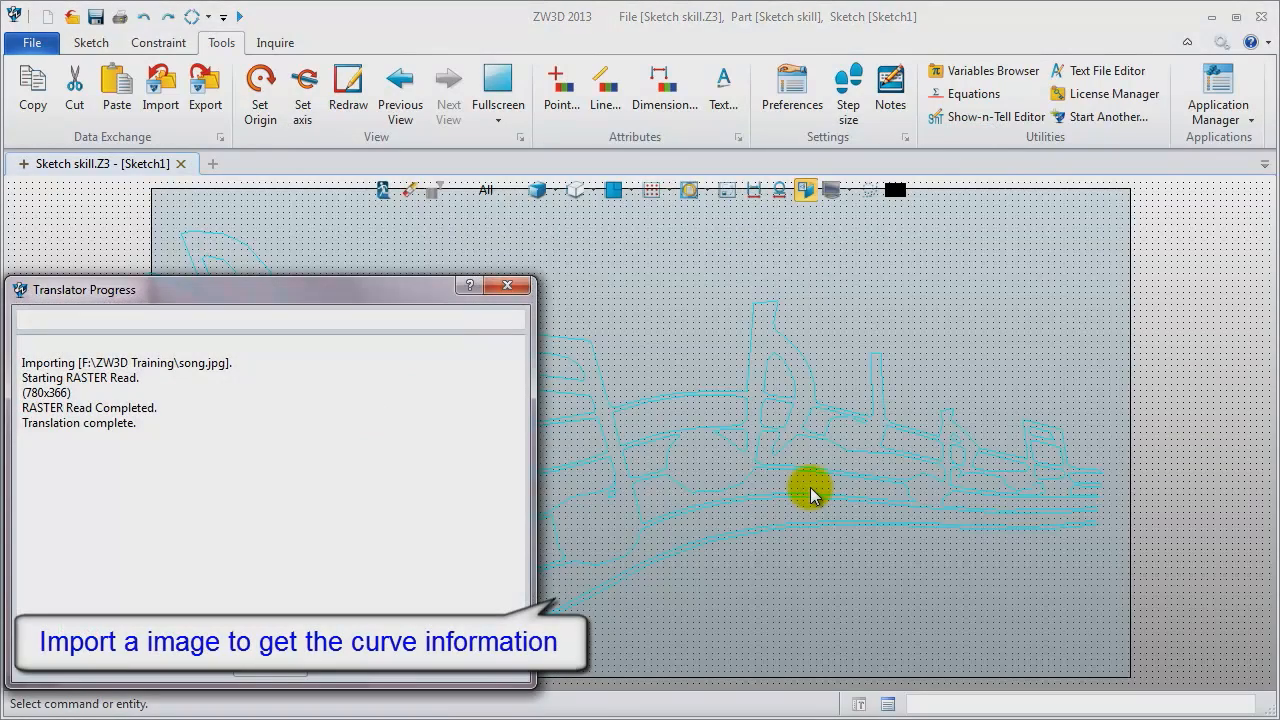
left_click(519, 287)
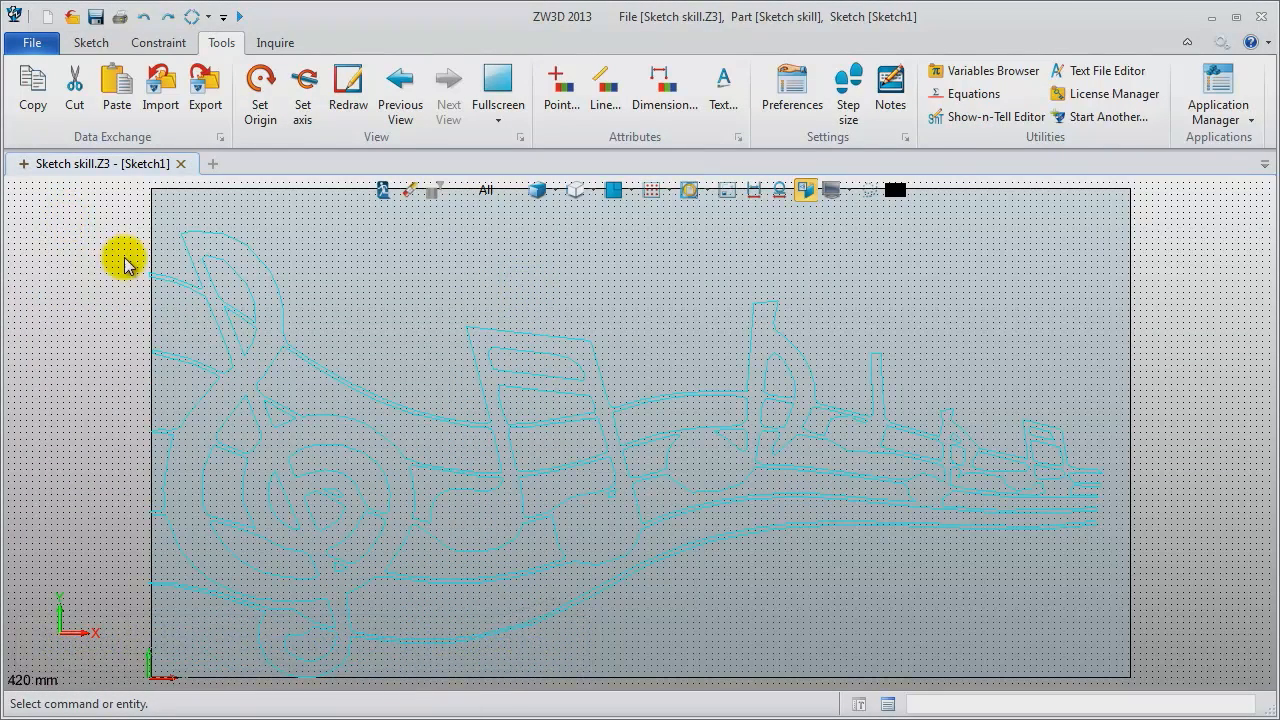
Change the line color of all imported music-note curves to black and exit the sketch.
scroll(127, 259, "down", 2)
middle_click_drag(86, 256, 161, 276)
mouse_move(155, 258)
left_mouse_down()
mouse_move(903, 543)
mouse_move(1255, 700)
mouse_move(1177, 637)
left_mouse_up()
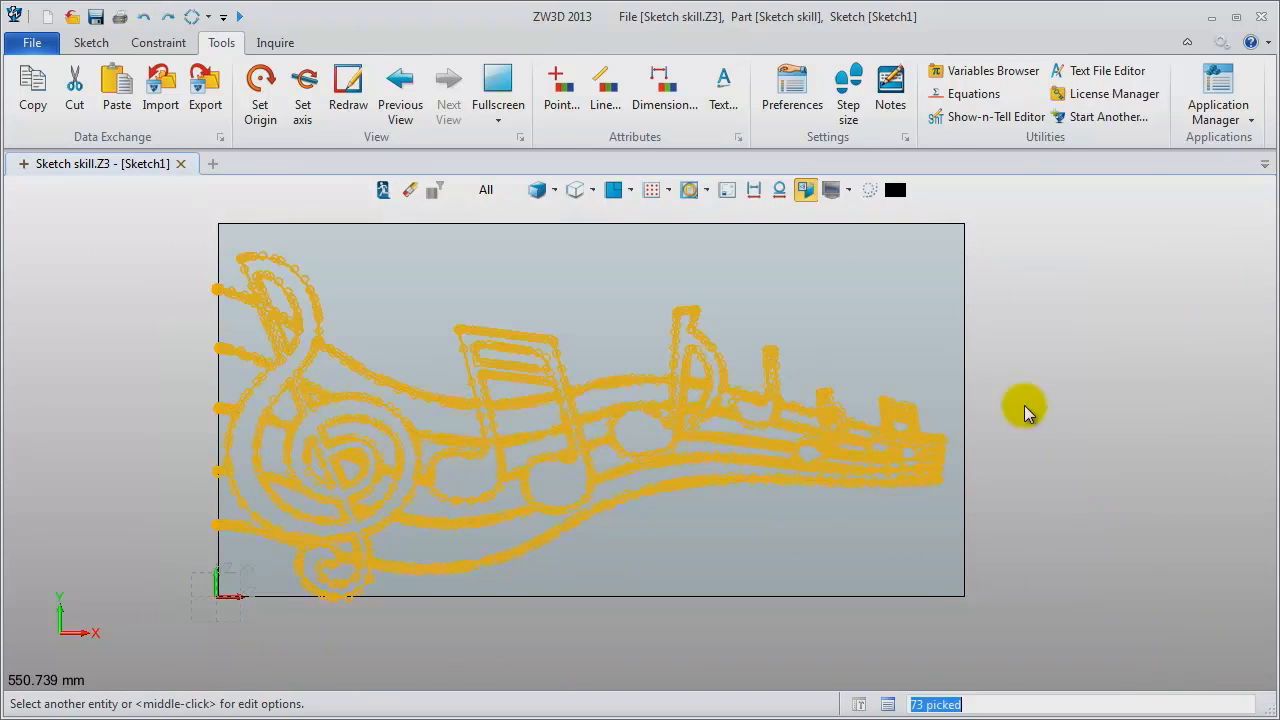
right_click(1012, 245)
left_click(1048, 371)
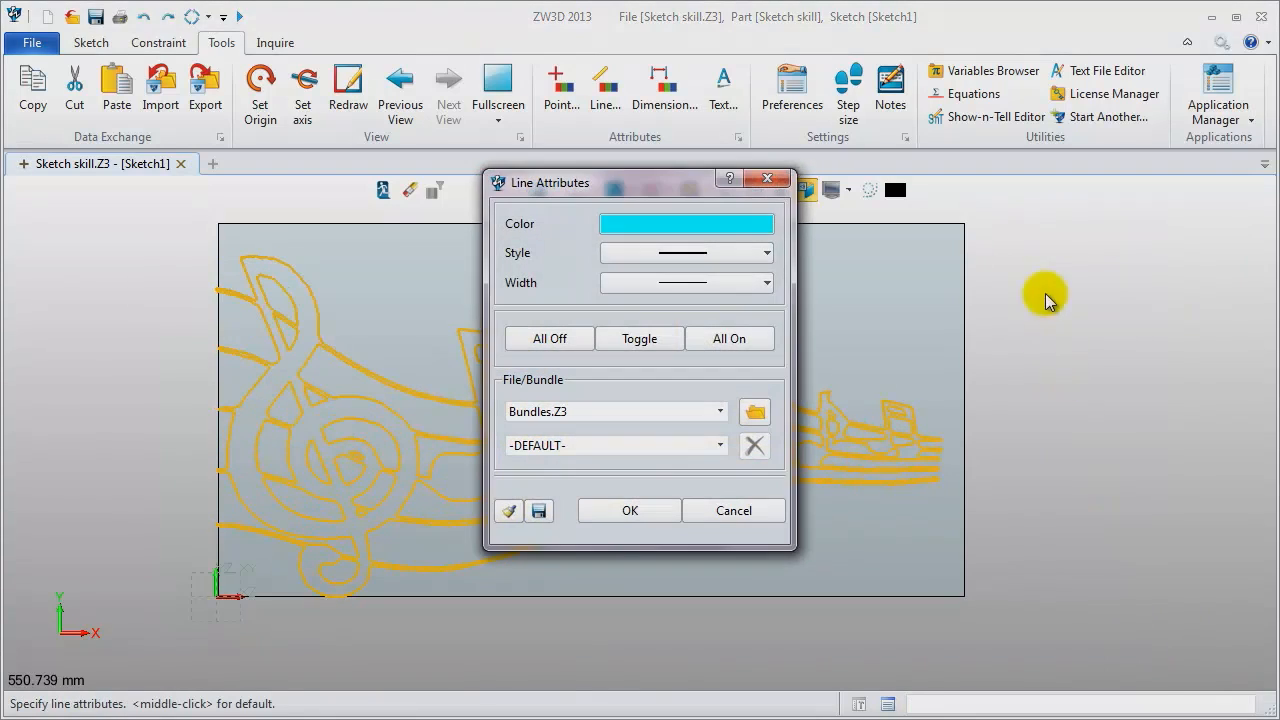
left_click(737, 223)
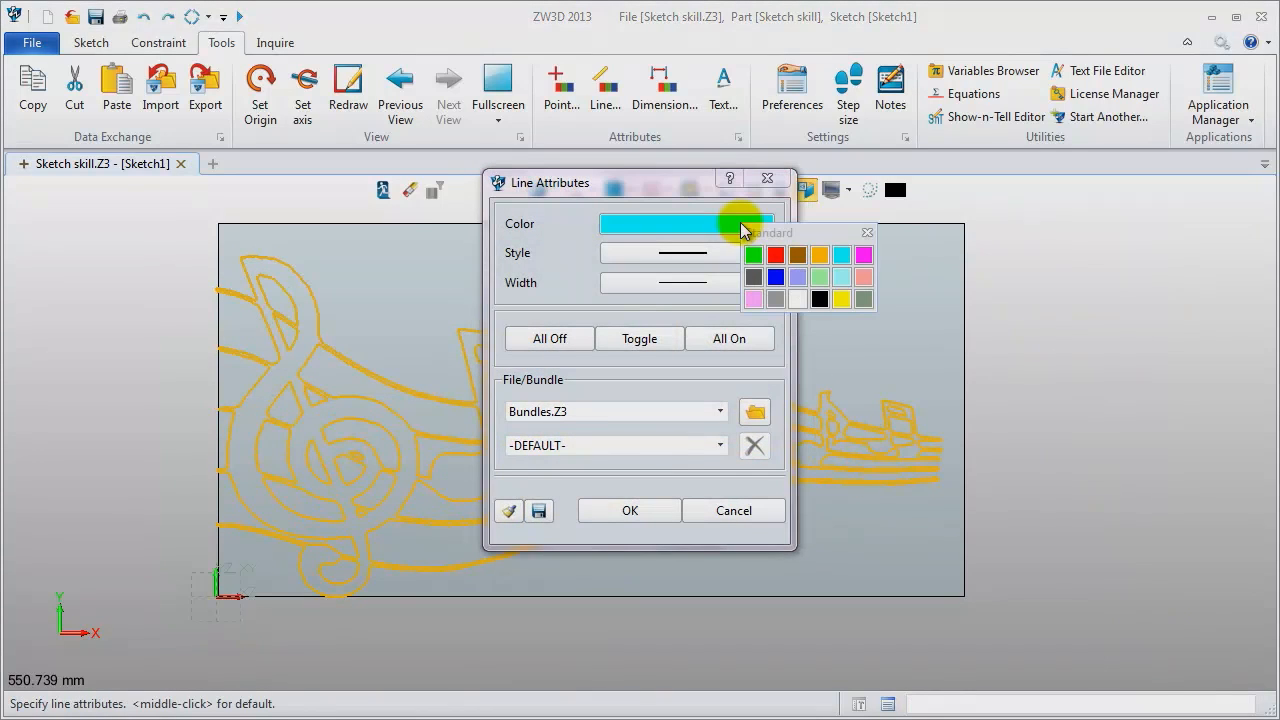
left_click(816, 297)
left_click(650, 512)
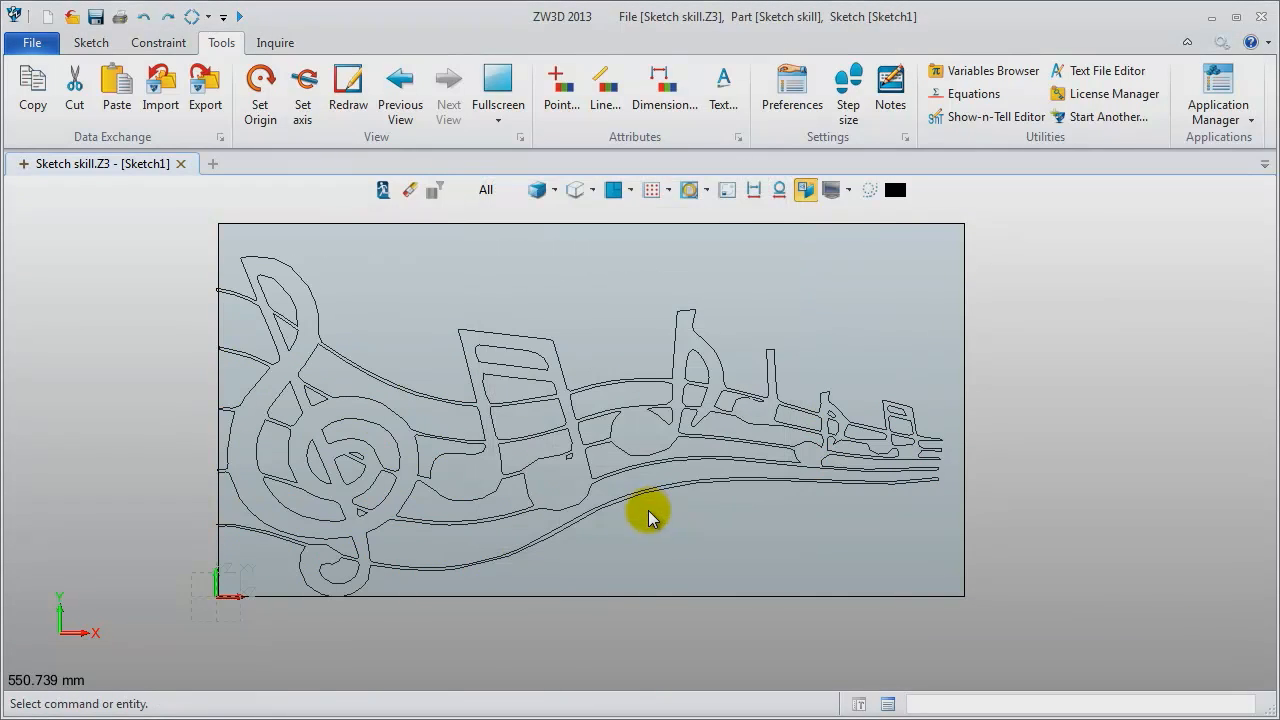
left_click(383, 195)
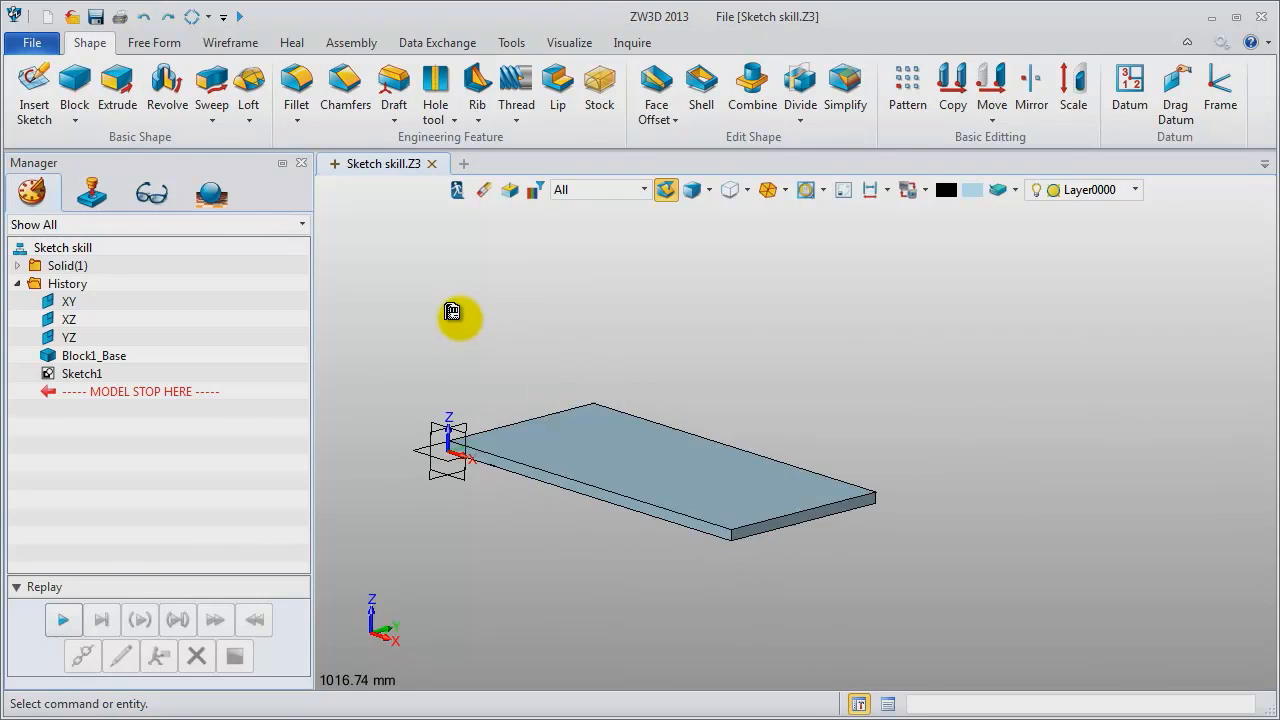
Relocate Sketch1 onto the block's top face, with the up direction along its short edge and the origin just inside the corner near the datum origin.
right_click(90, 373)
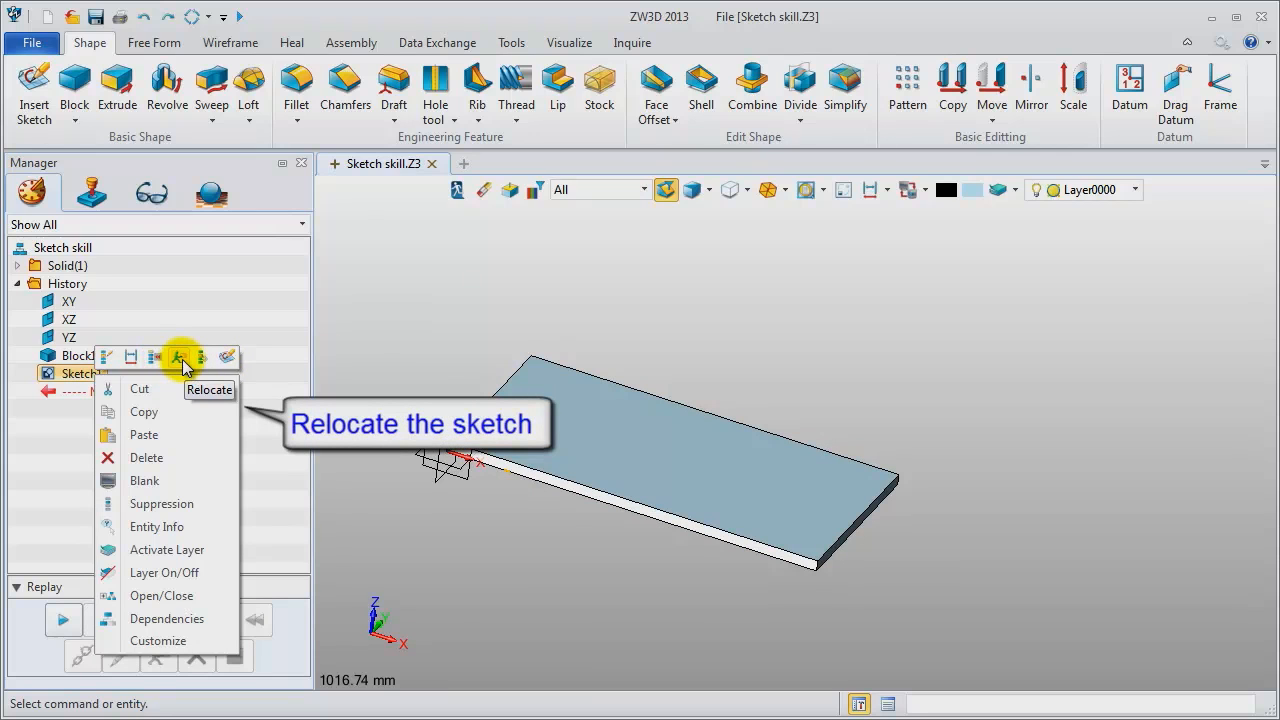
left_click(183, 358)
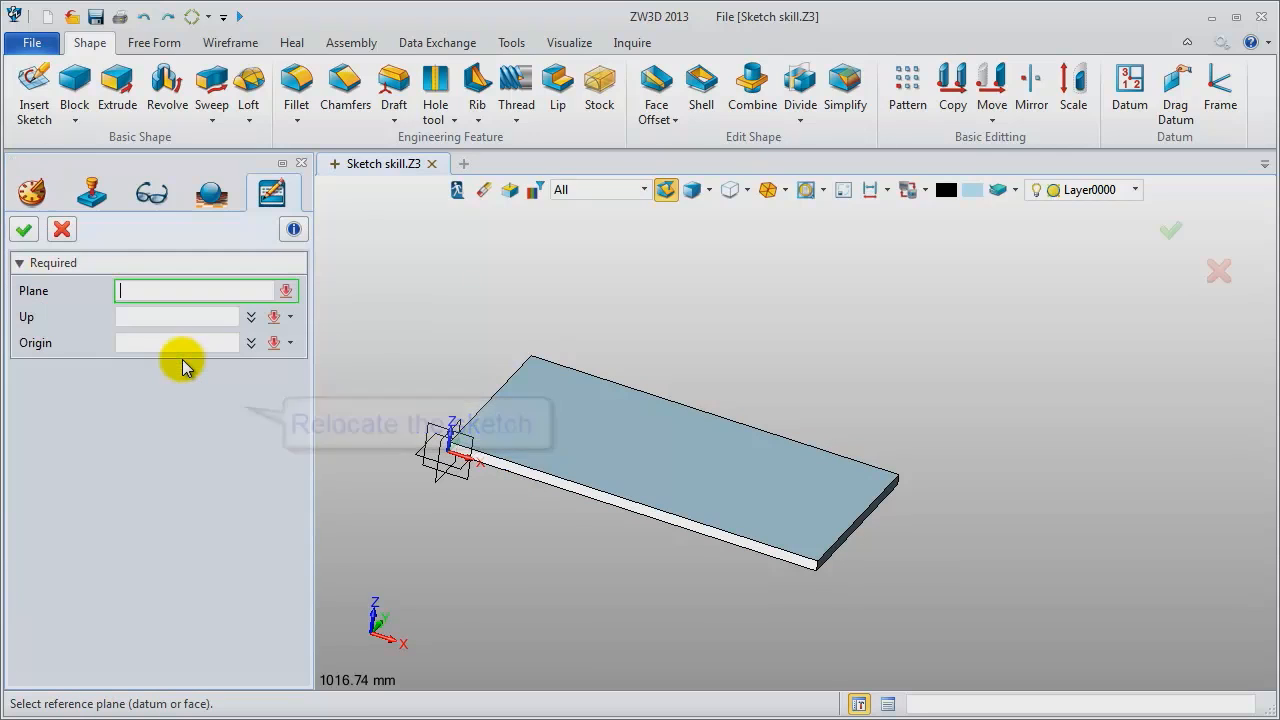
left_click(598, 482)
left_click(603, 470)
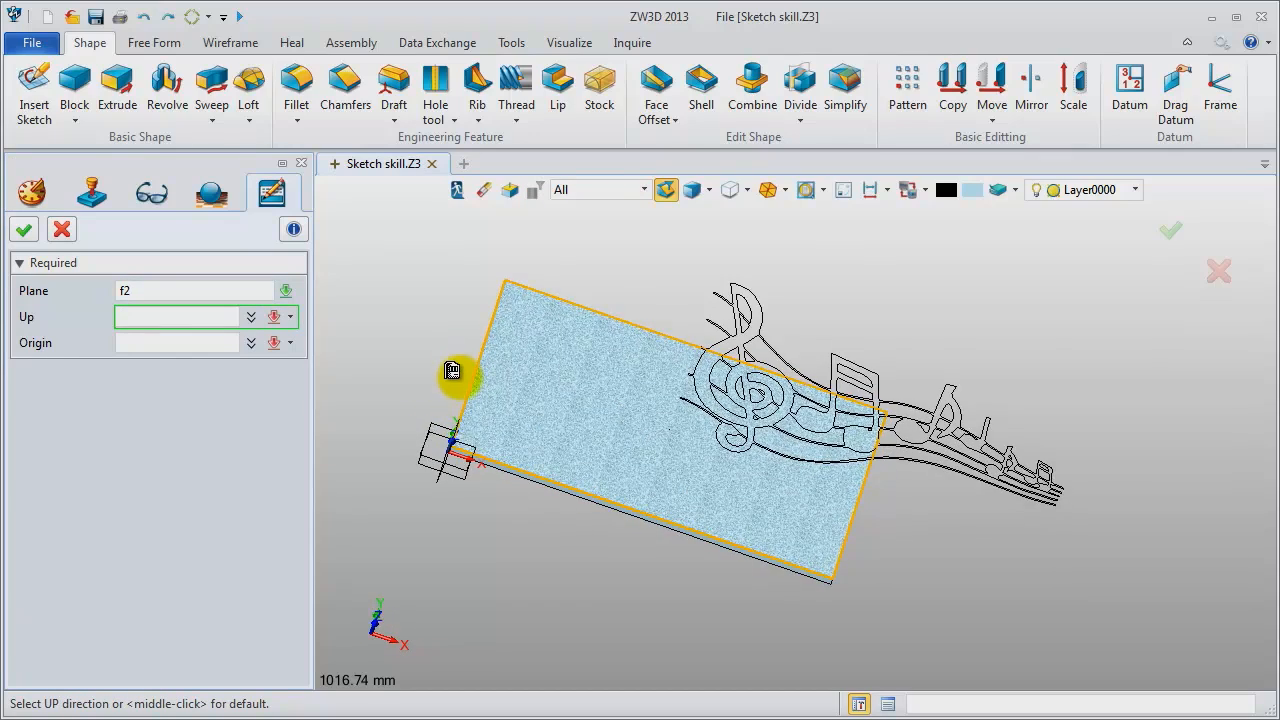
left_click(464, 427)
left_click(466, 430)
scroll(462, 438, "up", 6)
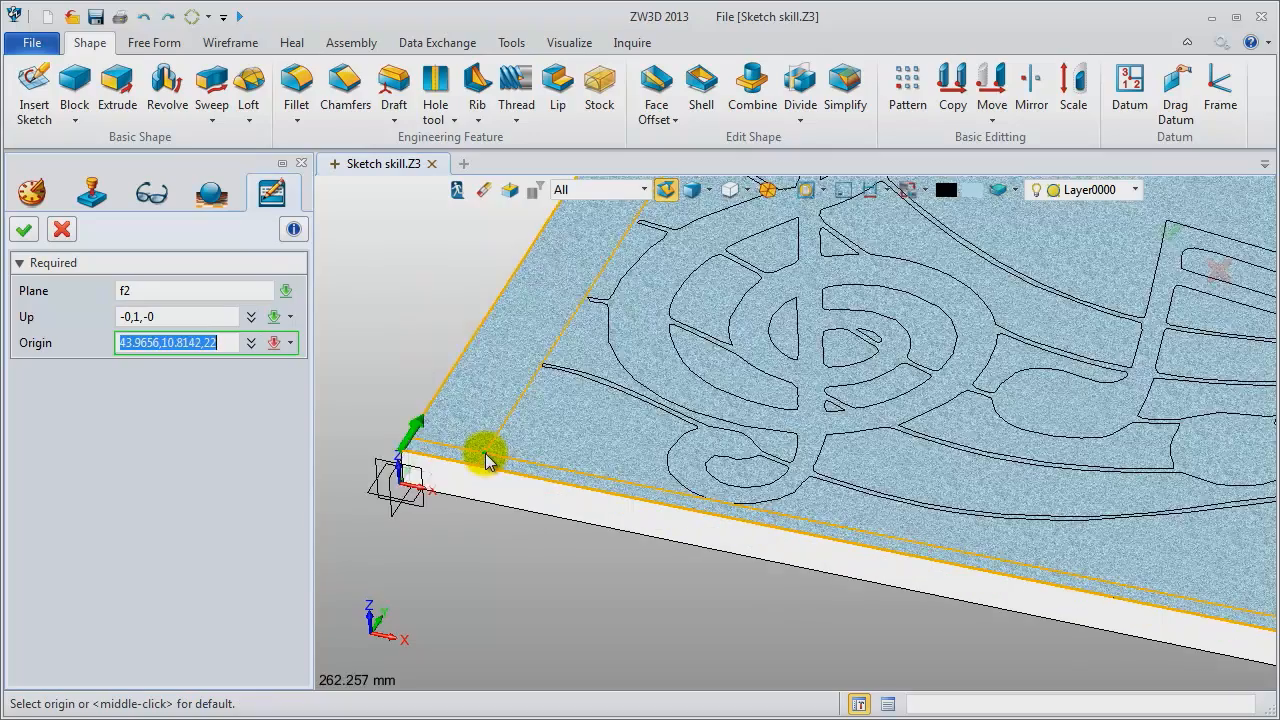
scroll(452, 448, "down", 3)
scroll(442, 447, "down", 1)
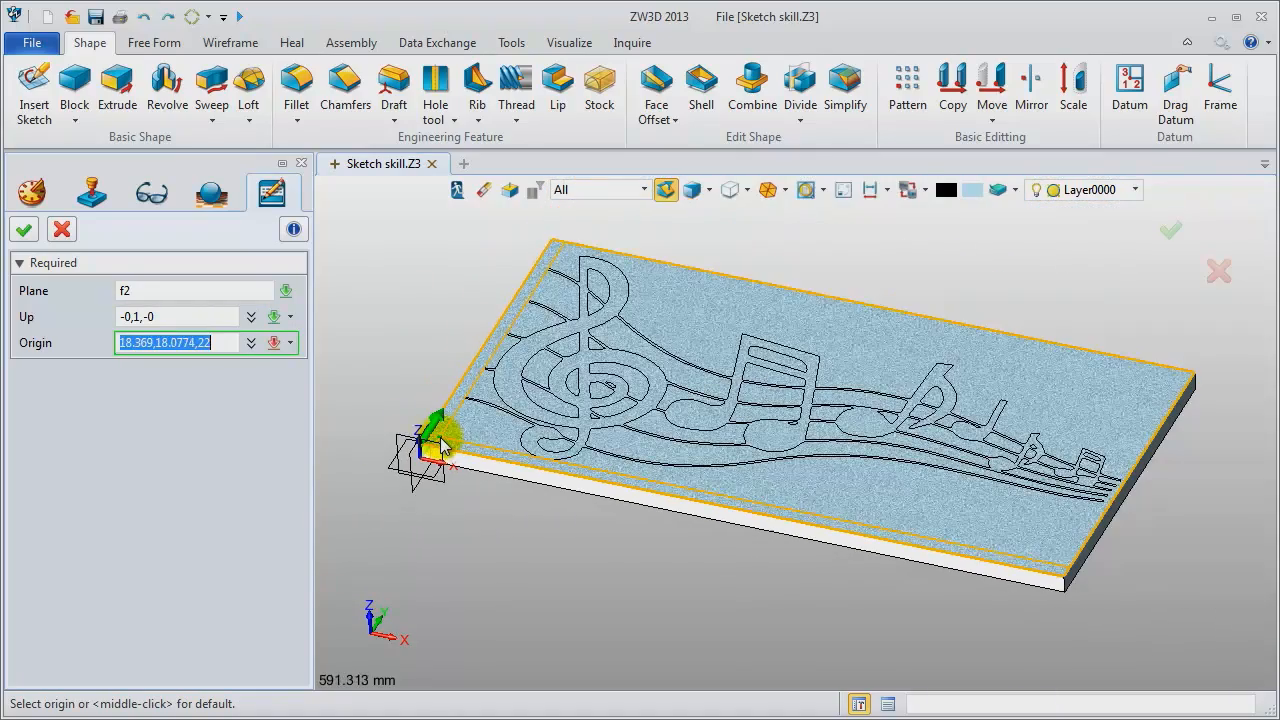
left_click(443, 440)
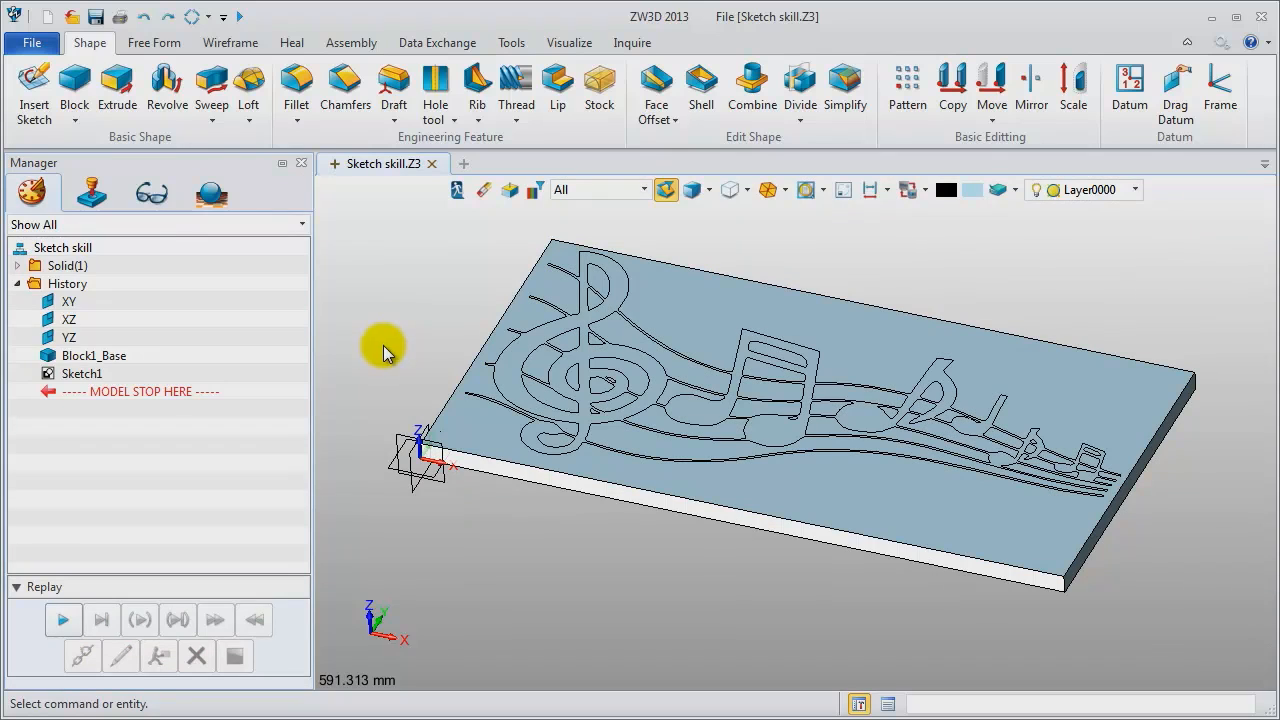
Extrude Sketch1 as a 2-sided extrusion from 0 to 2 mm with the Add Boolean option.
left_click(120, 94)
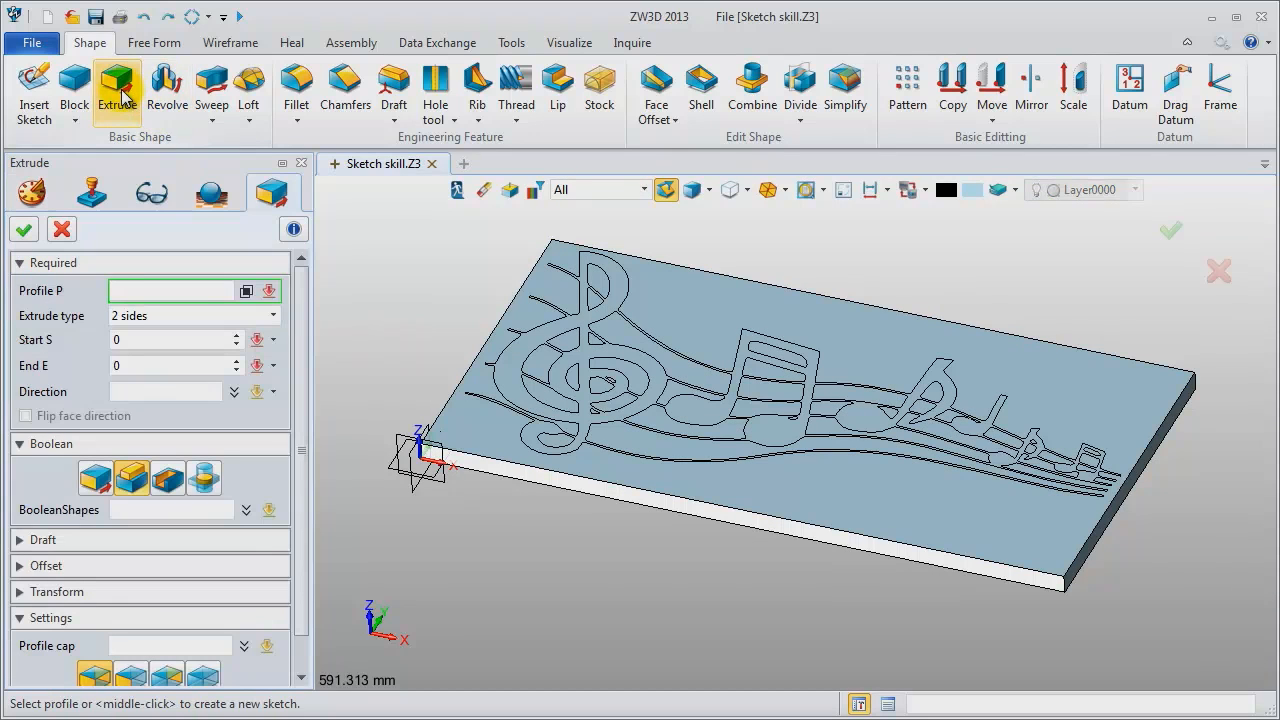
left_click(618, 305)
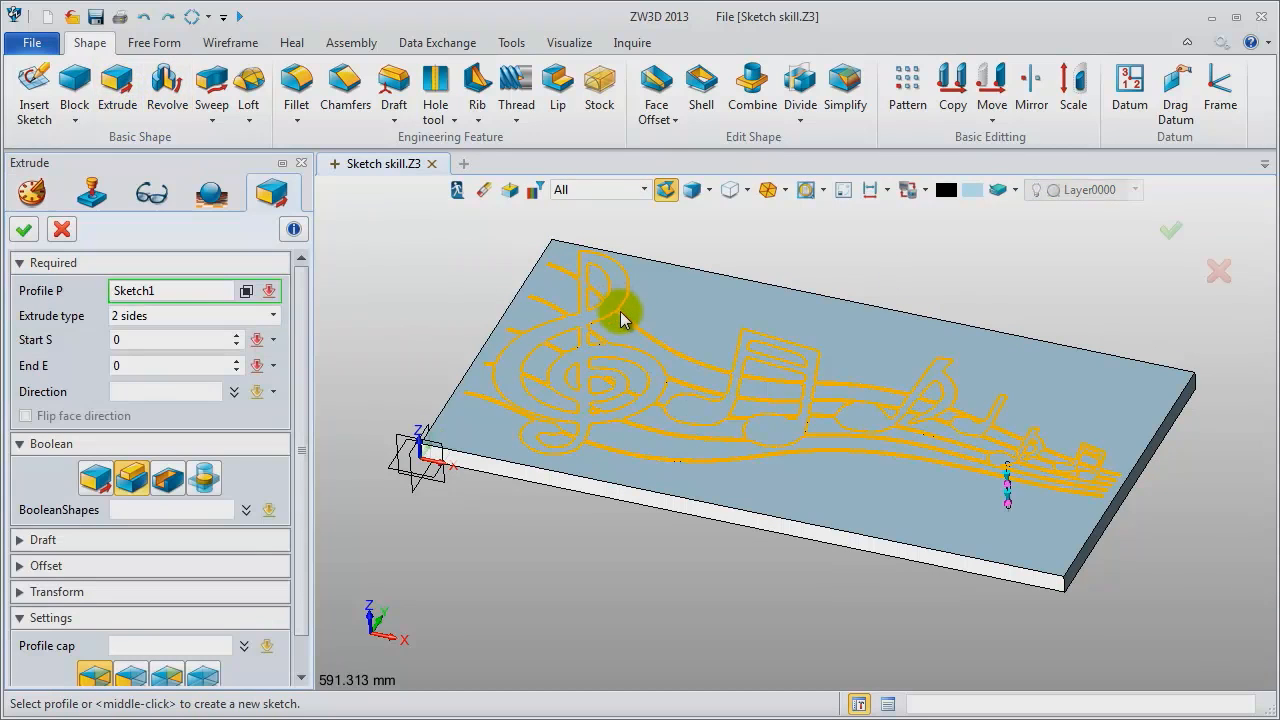
middle_click(630, 325)
left_click(137, 365)
double_click(117, 367)
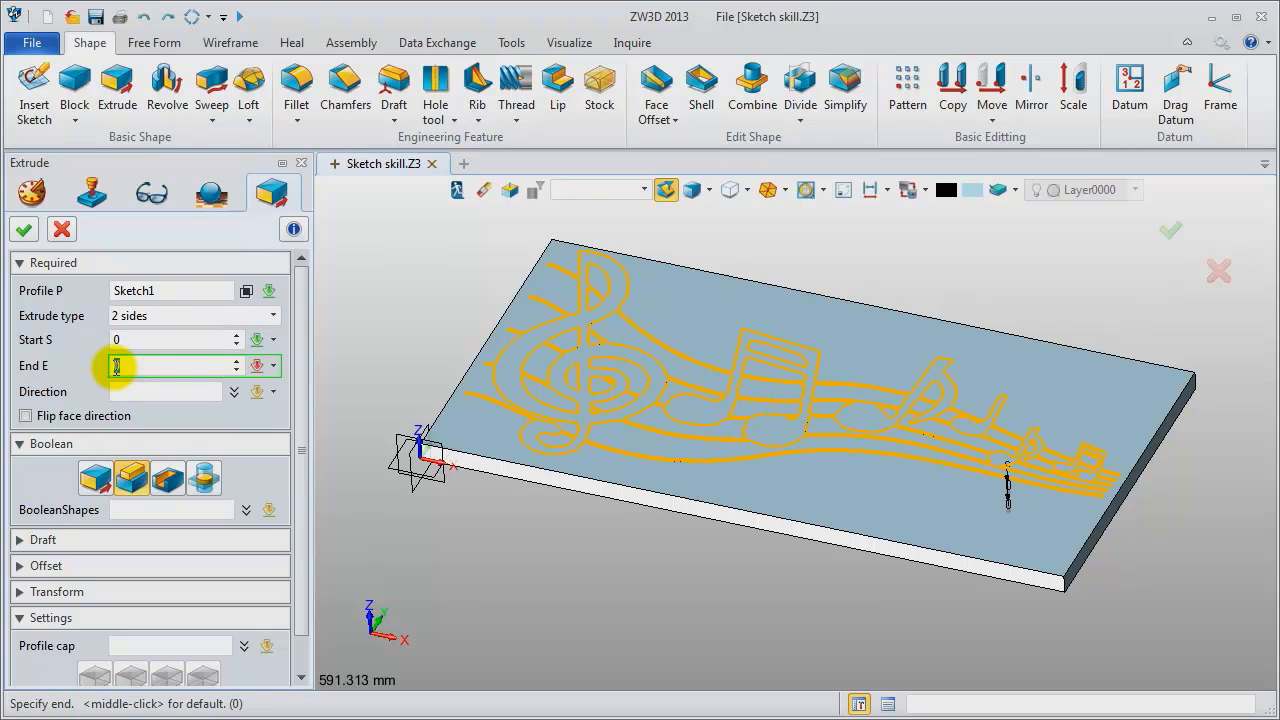
left_click(42, 447)
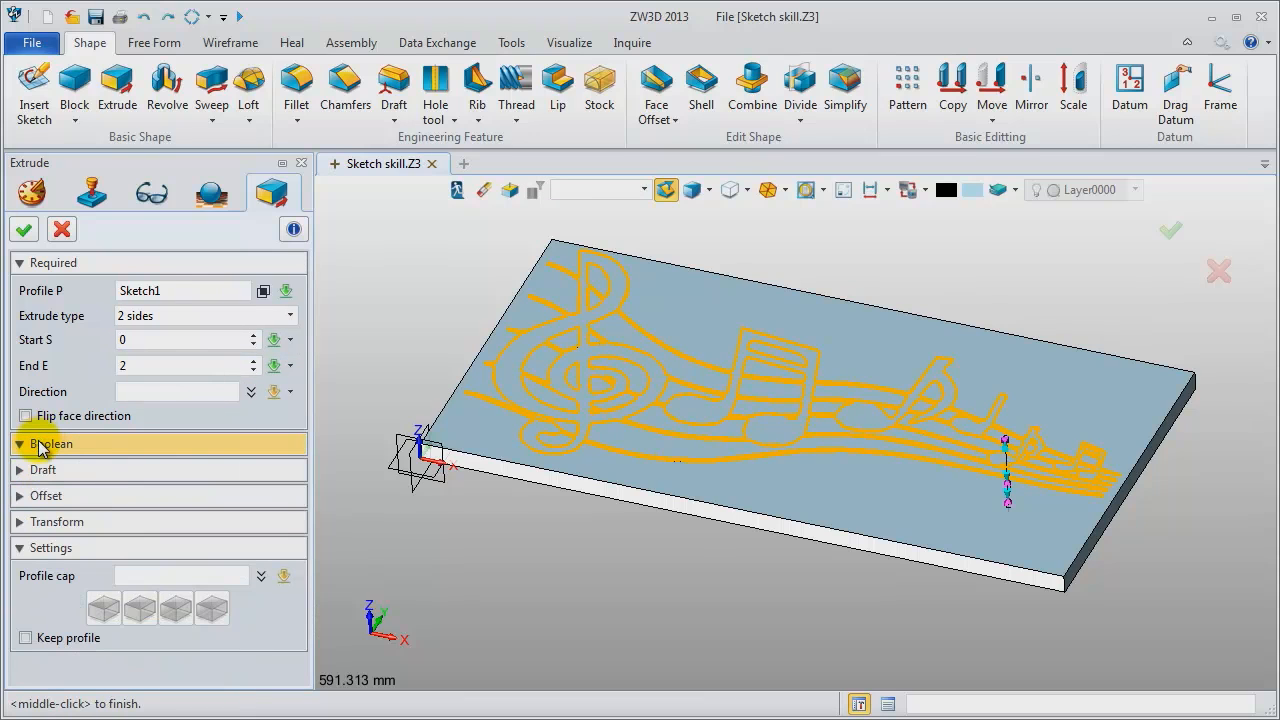
left_click(120, 444)
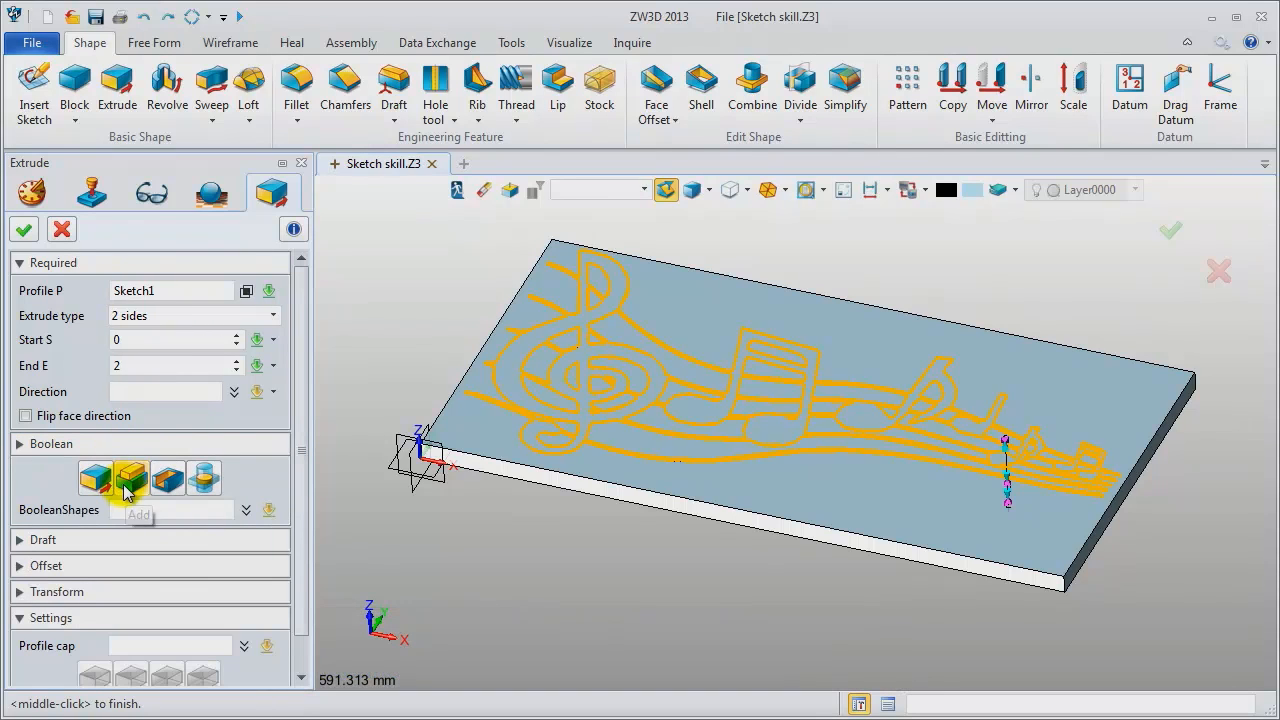
left_click(129, 479)
left_click(22, 234)
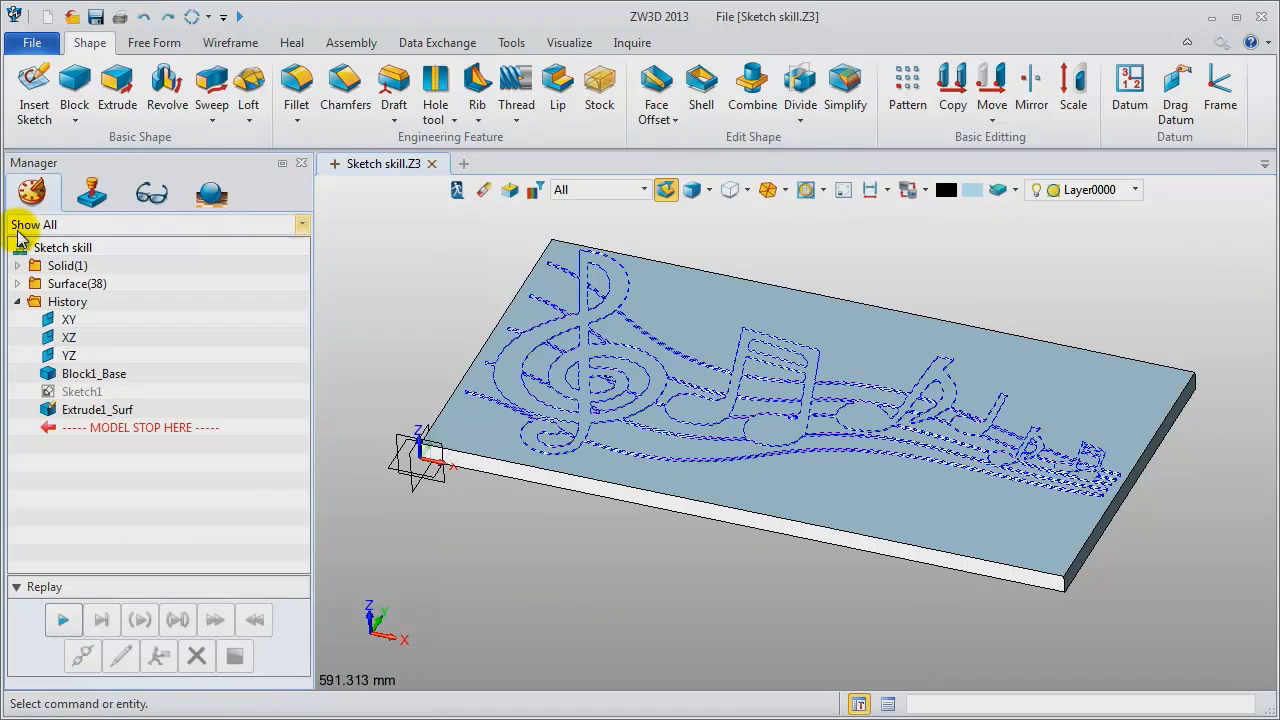
Examine which entities the part contains as solid and surface bodies after the extrusion.
left_click(17, 265)
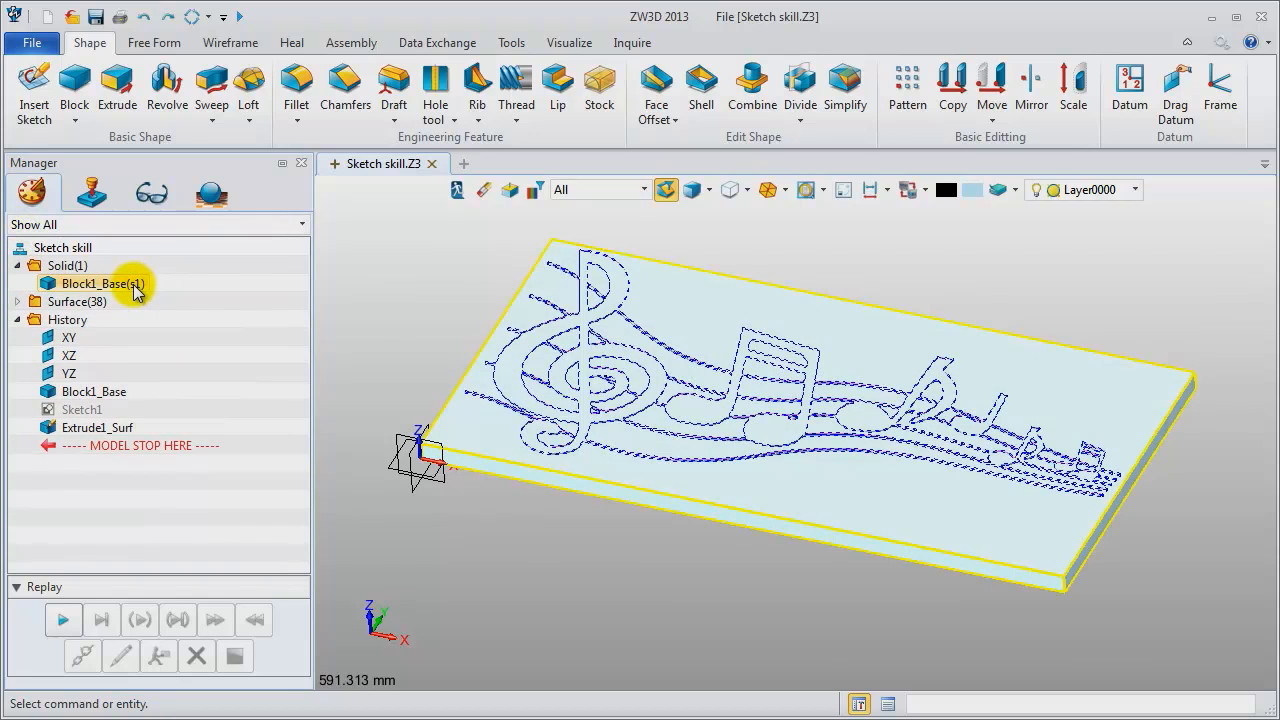
left_click(17, 302)
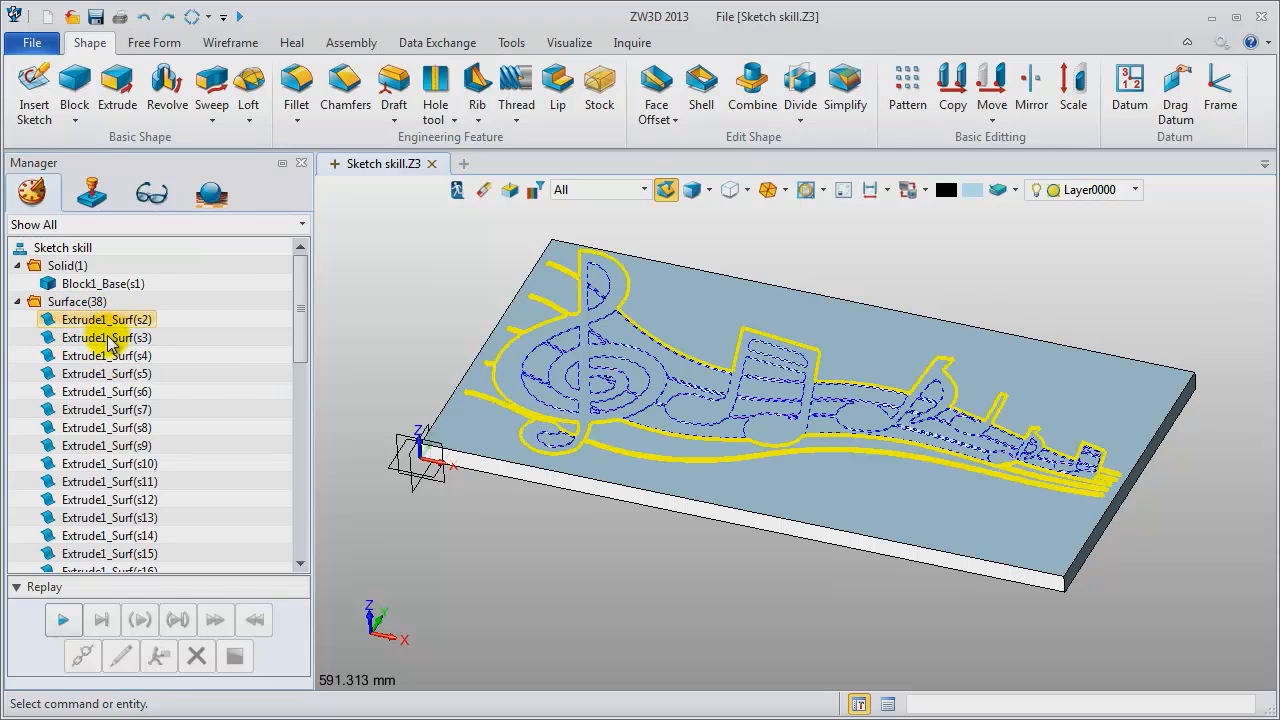
left_click(17, 301)
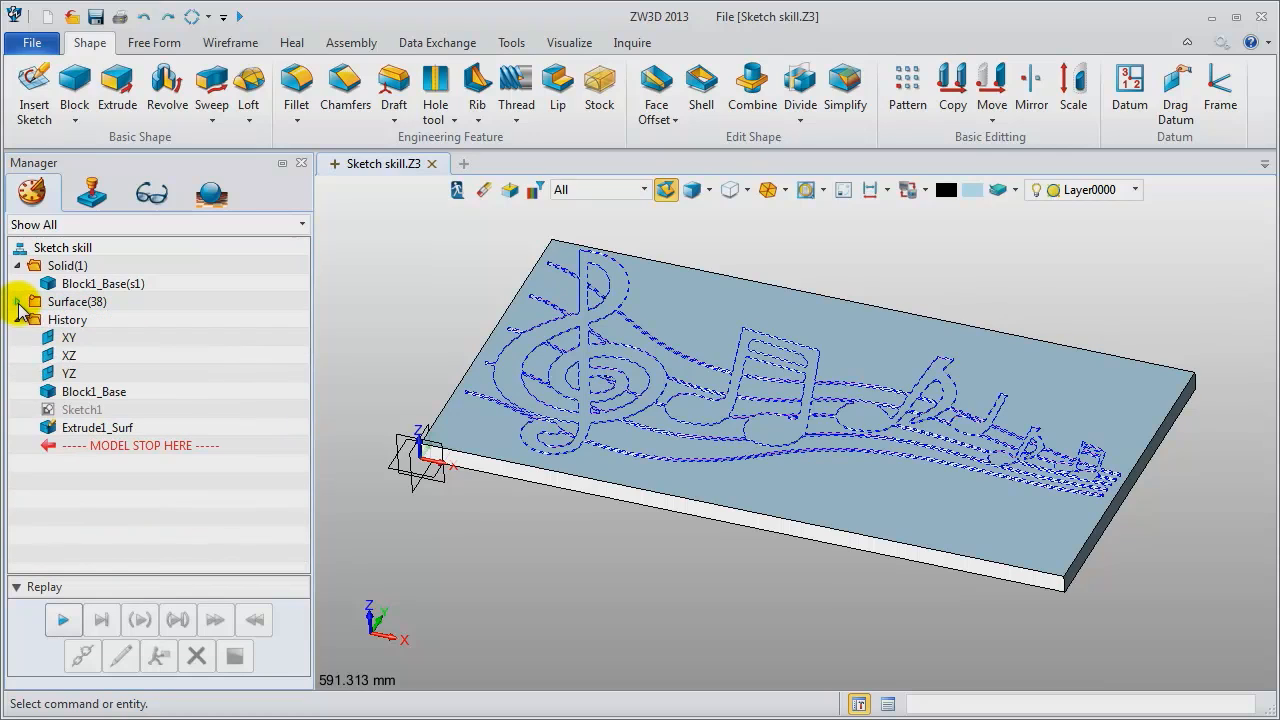
Reopen Sketch1 for editing and hide the block so only the music-note curves are displayed.
right_click(93, 418)
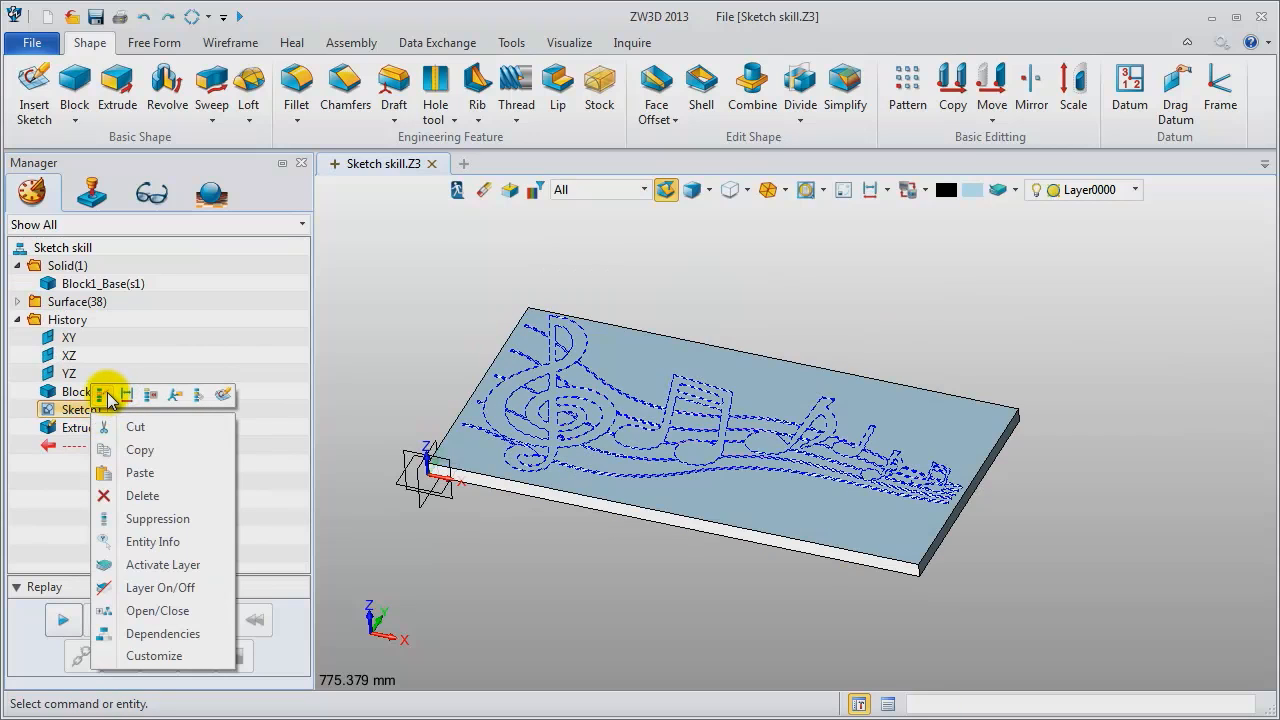
left_click(104, 394)
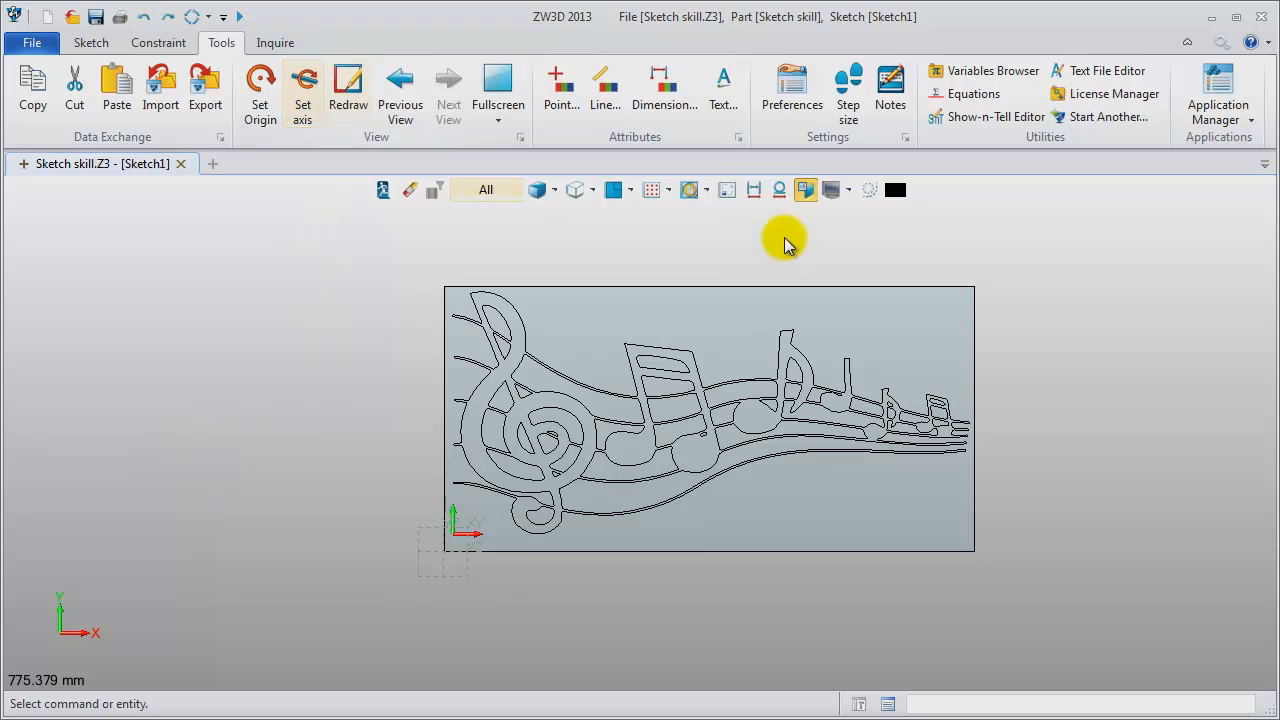
left_click(727, 191)
scroll(829, 271, "up", 2)
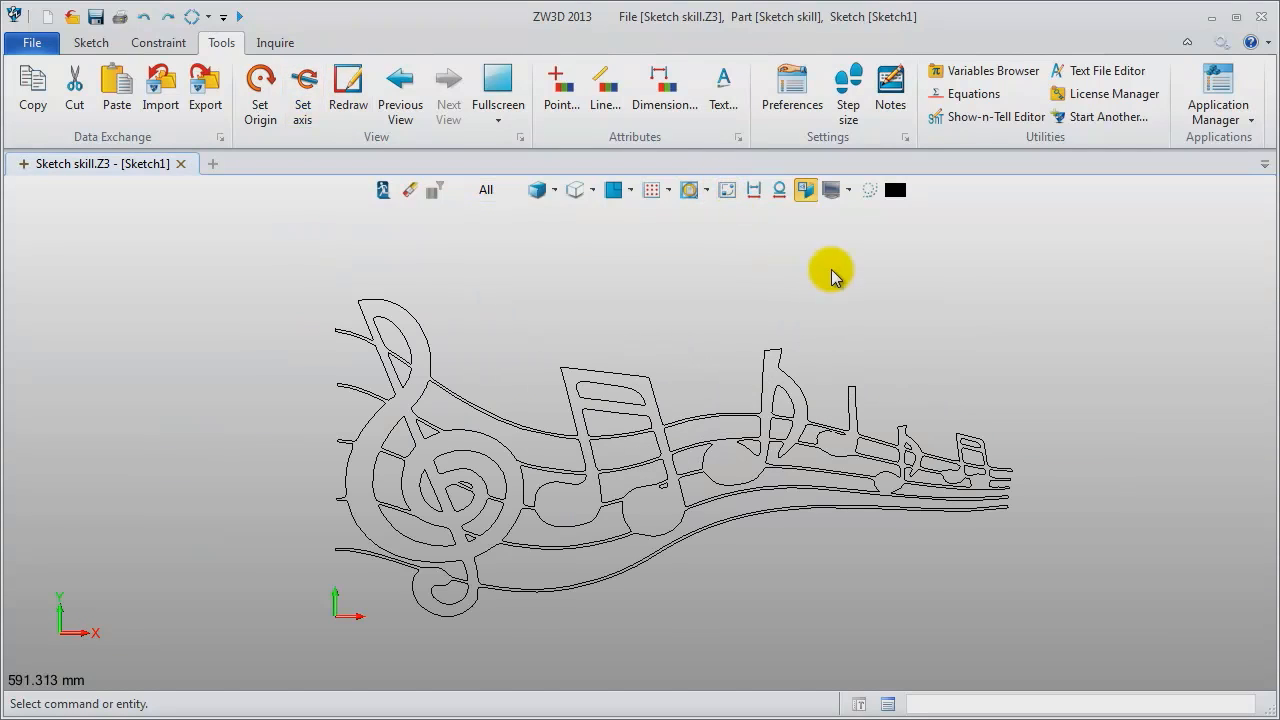
middle_click_drag(851, 309, 809, 309)
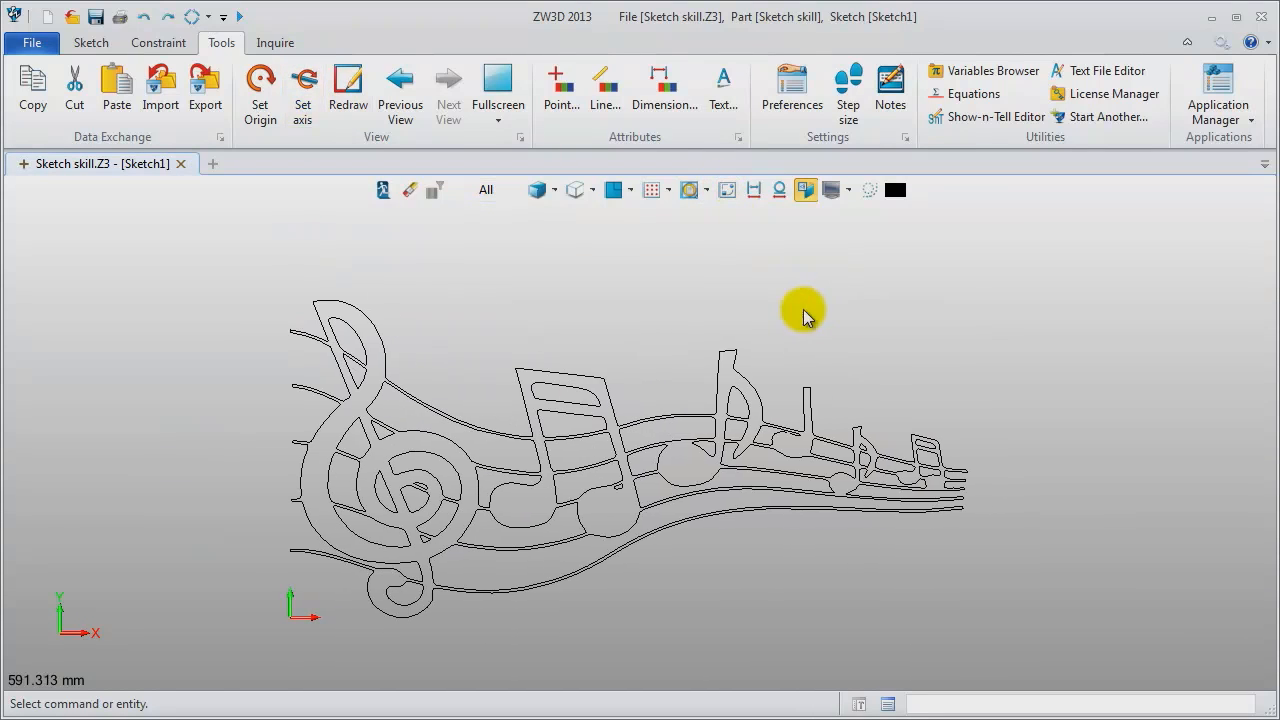
Check the connectivity of all sketch curves and examine the marked open endpoints beside the small note.
left_click(281, 42)
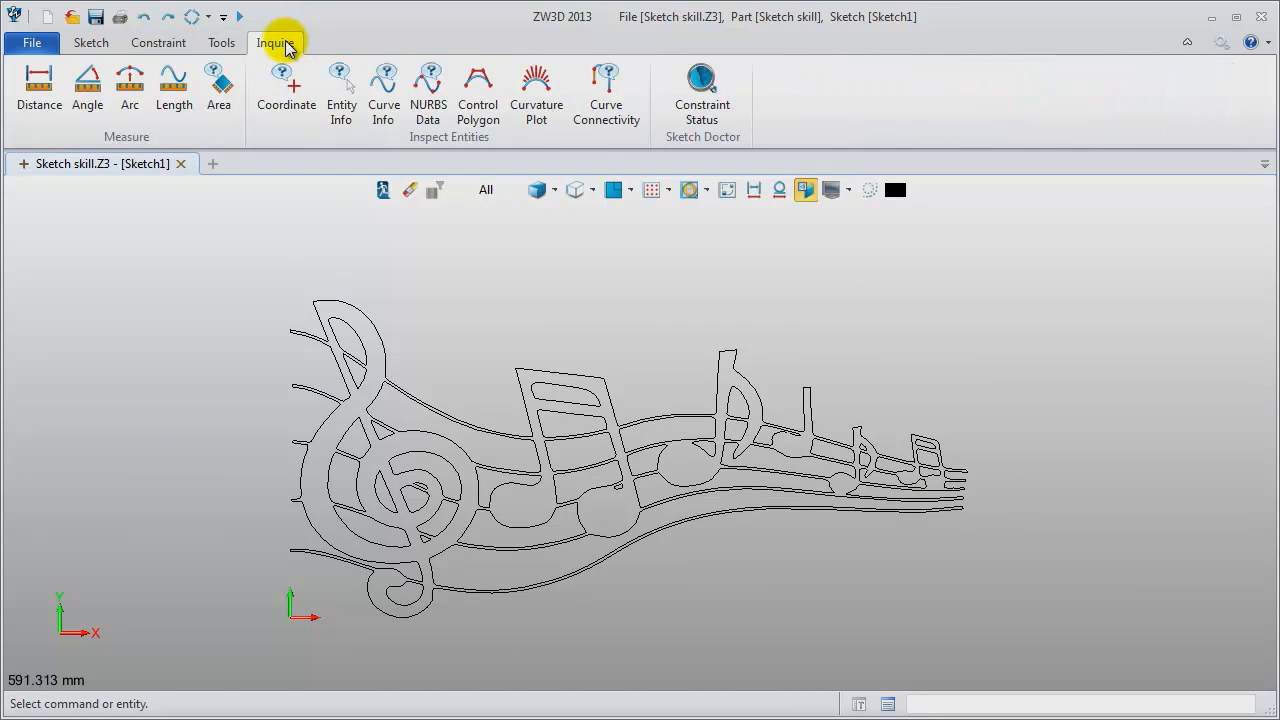
left_click(606, 110)
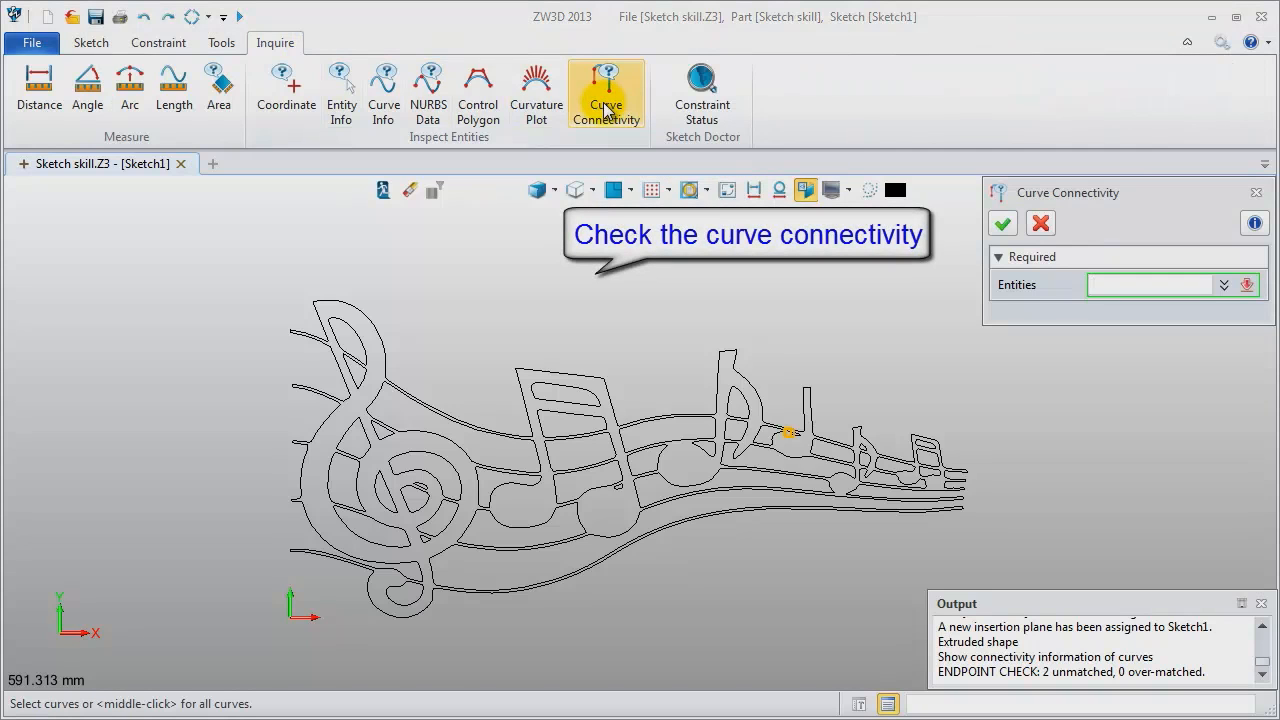
left_click_drag(1043, 674, 1210, 685)
left_click(1220, 676)
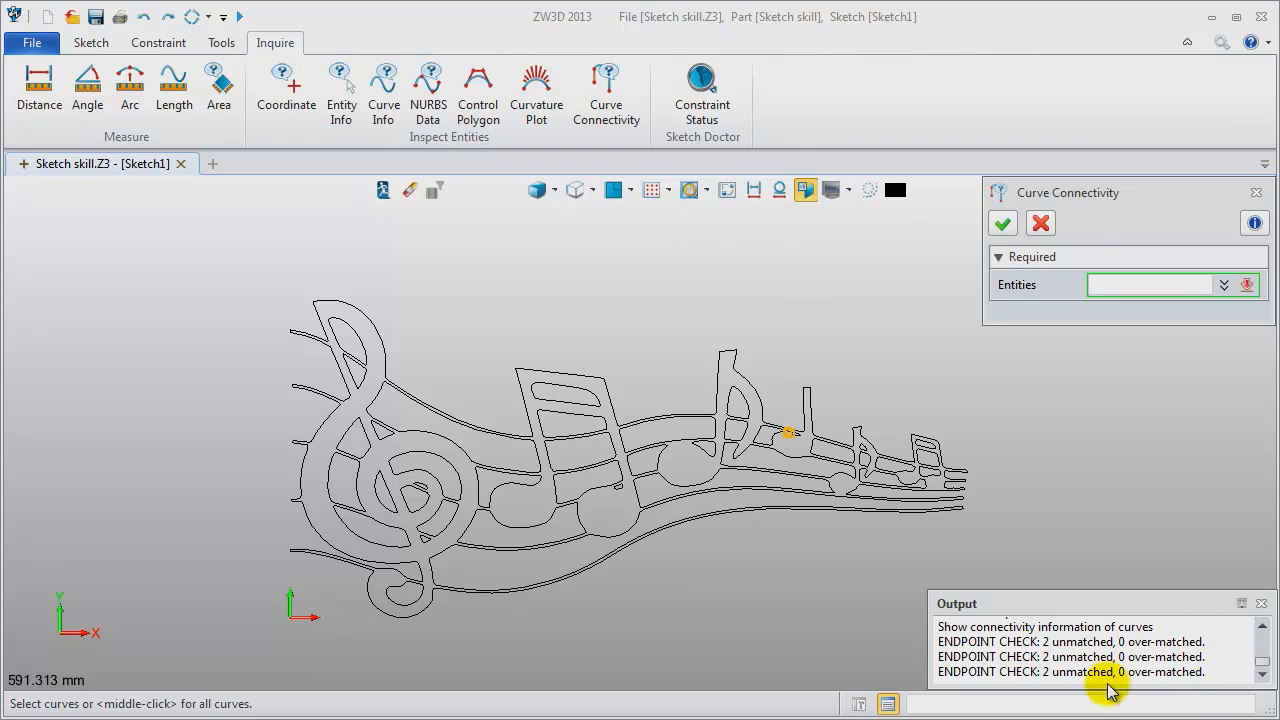
scroll(838, 515, "up", 2)
scroll(790, 455, "up", 4)
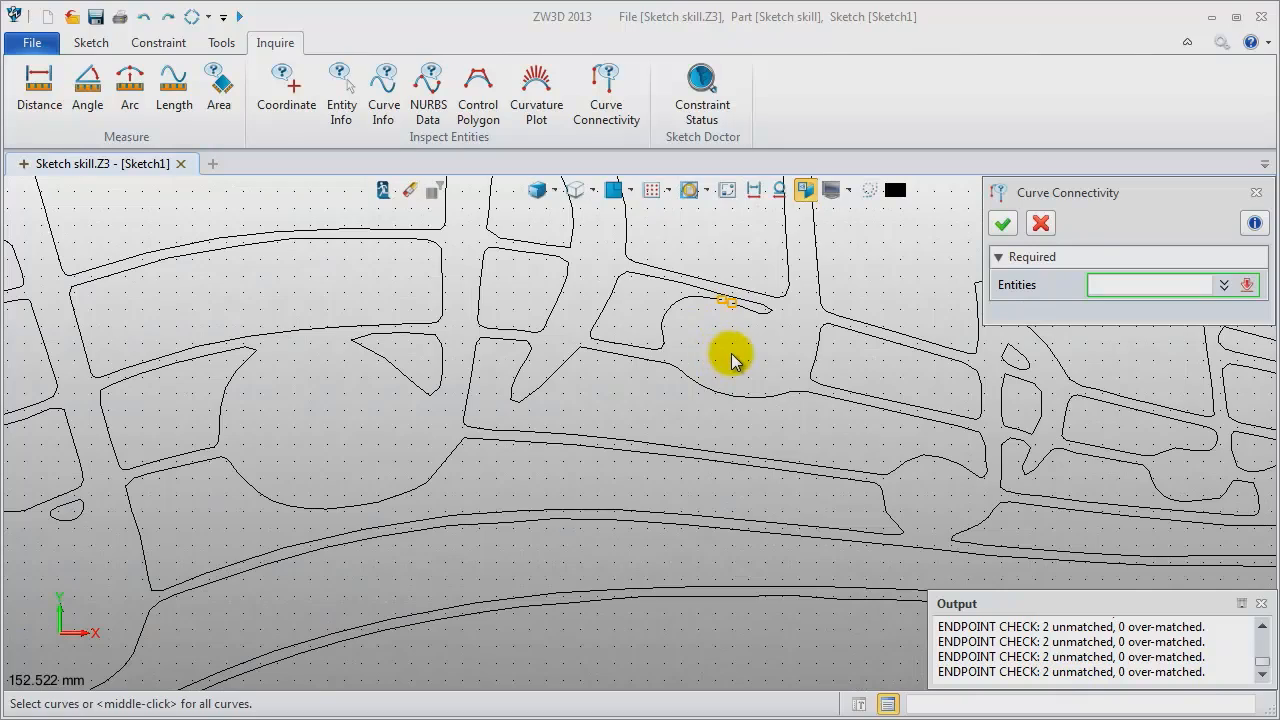
scroll(640, 417, "up", 6)
scroll(556, 320, "up", 2)
mouse_move(563, 346)
middle_mouse_down()
mouse_move(534, 380)
mouse_move(537, 491)
middle_mouse_up()
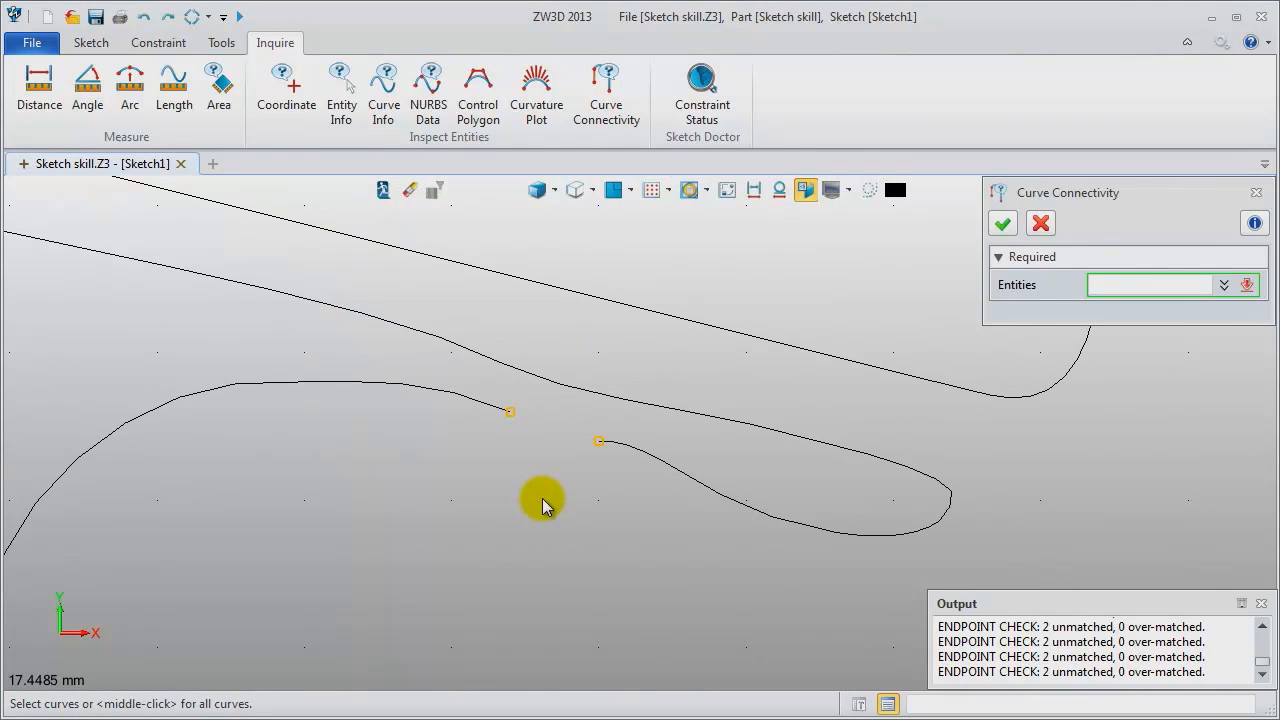
Close the gap between the two open curve ends with a Curvature Blend, weight -0.45, trimming both curves.
left_click(145, 42)
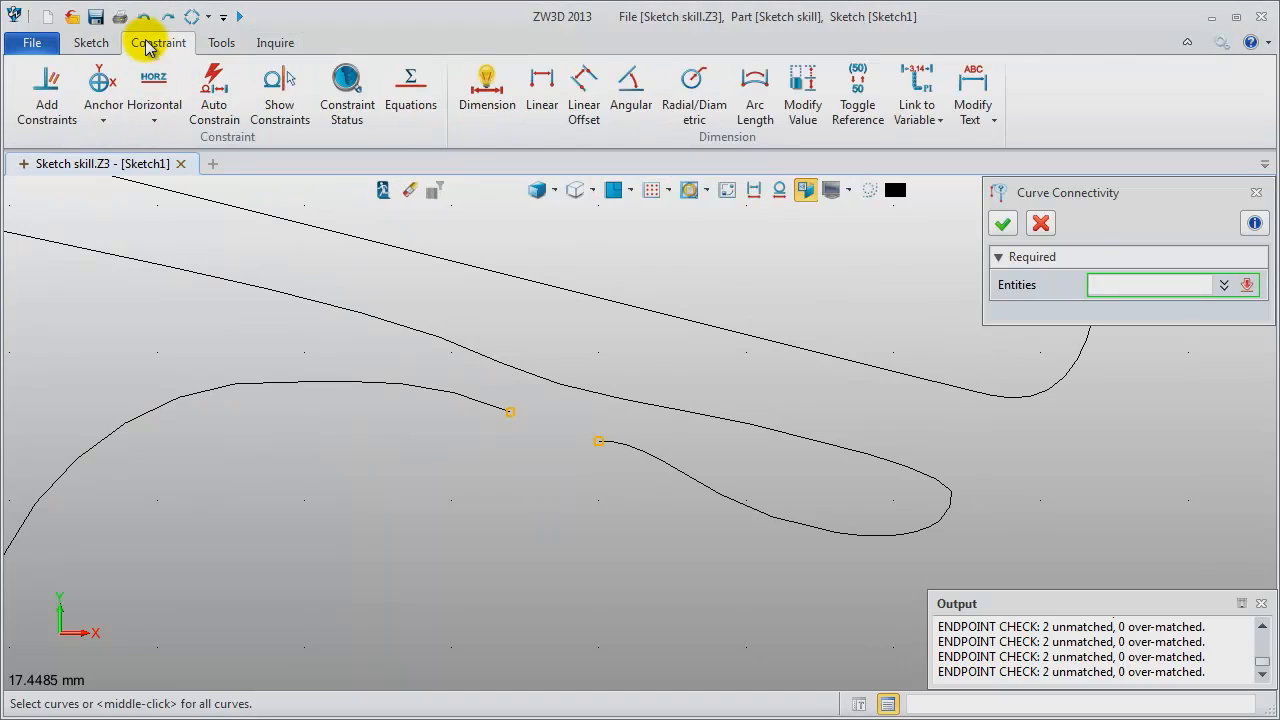
left_click(92, 43)
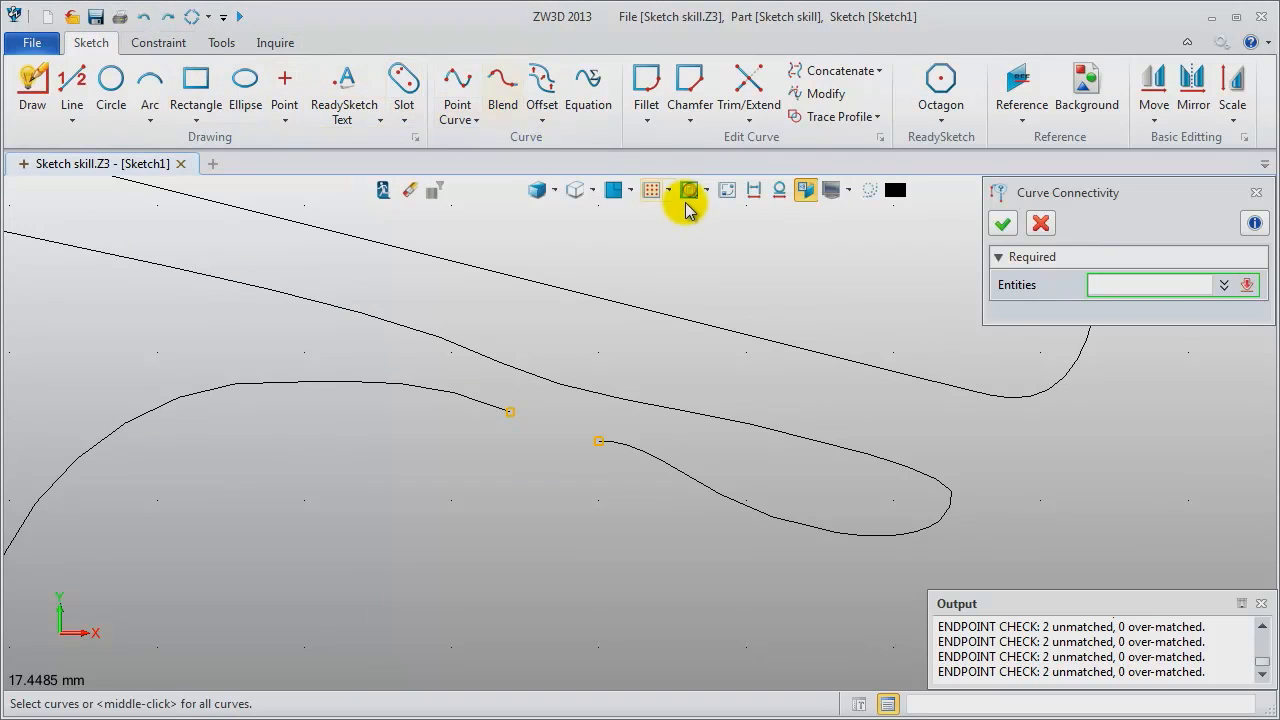
left_click(501, 90)
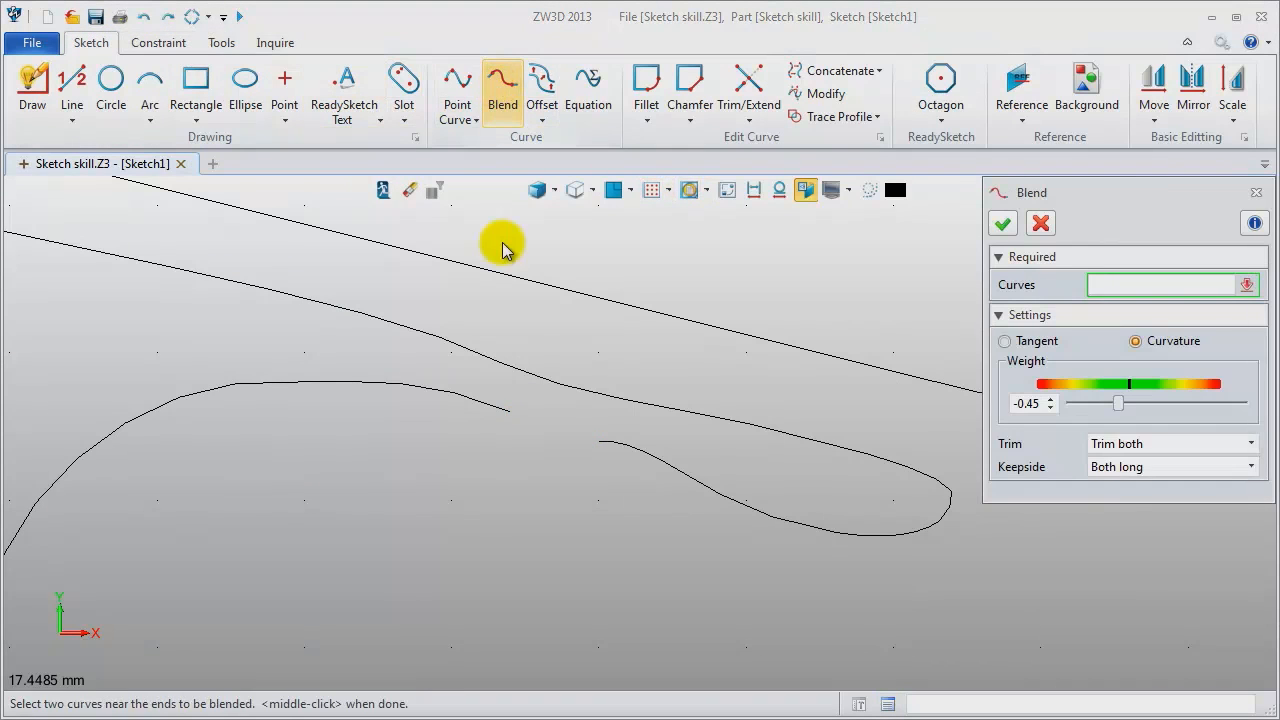
scroll(497, 418, "up", 3)
scroll(495, 415, "up", 1)
left_click(491, 412)
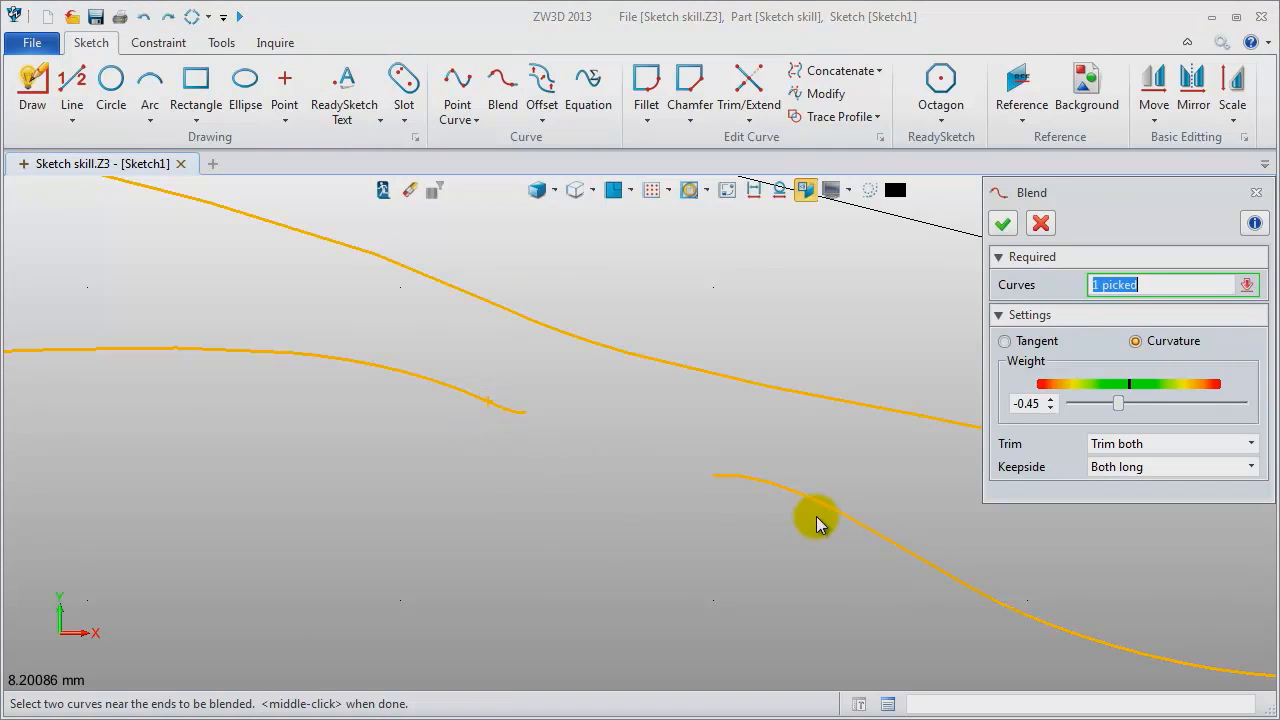
left_click(755, 490)
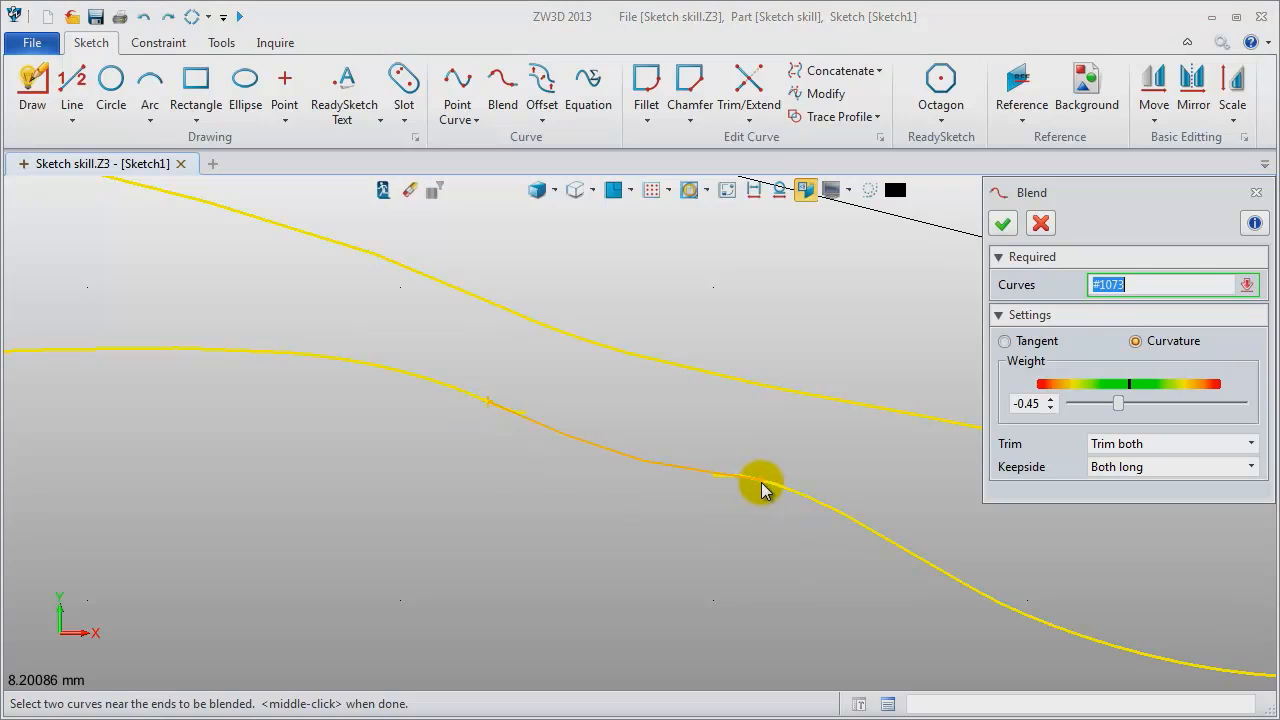
left_click(761, 490)
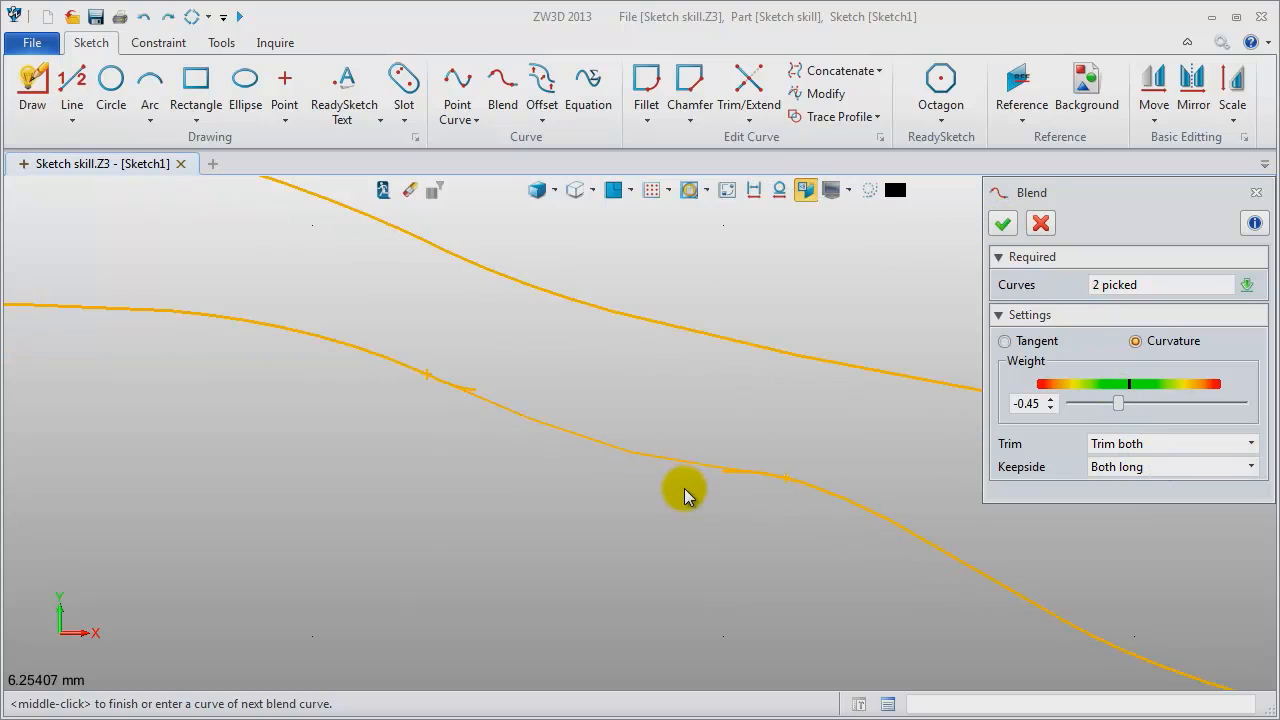
left_click(1003, 224)
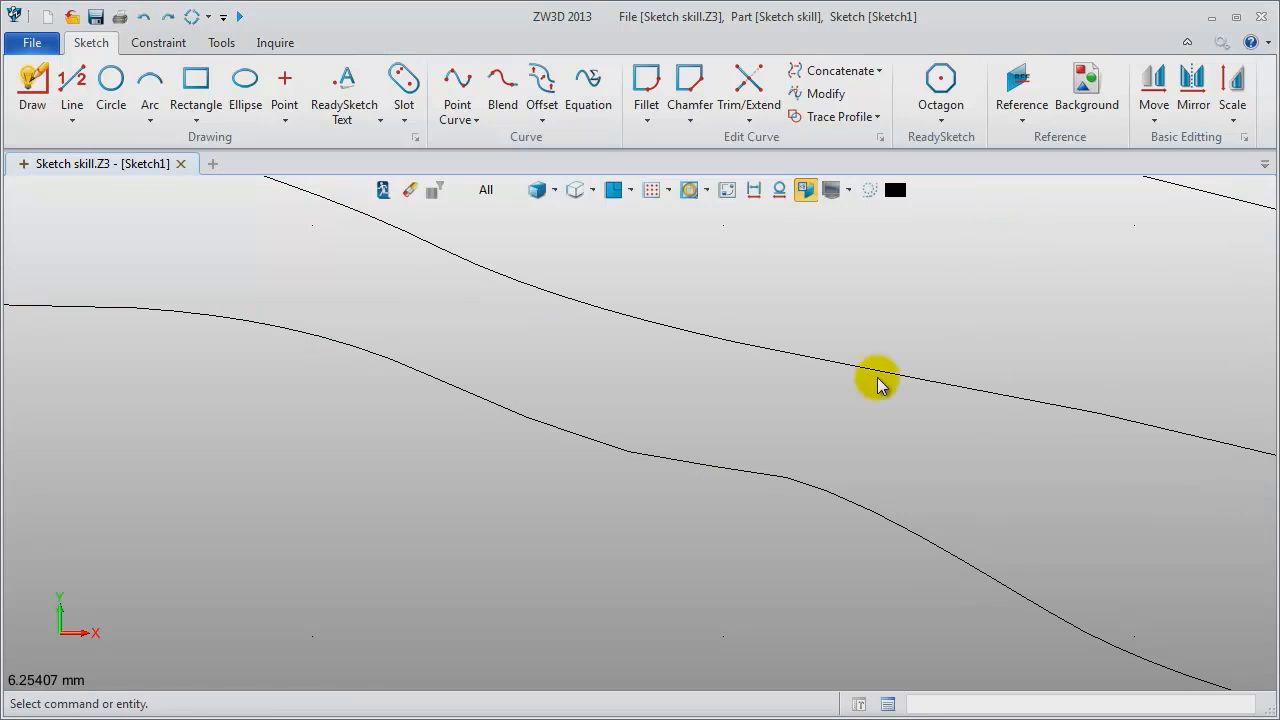
left_click(678, 467)
scroll(650, 536, "down", 2)
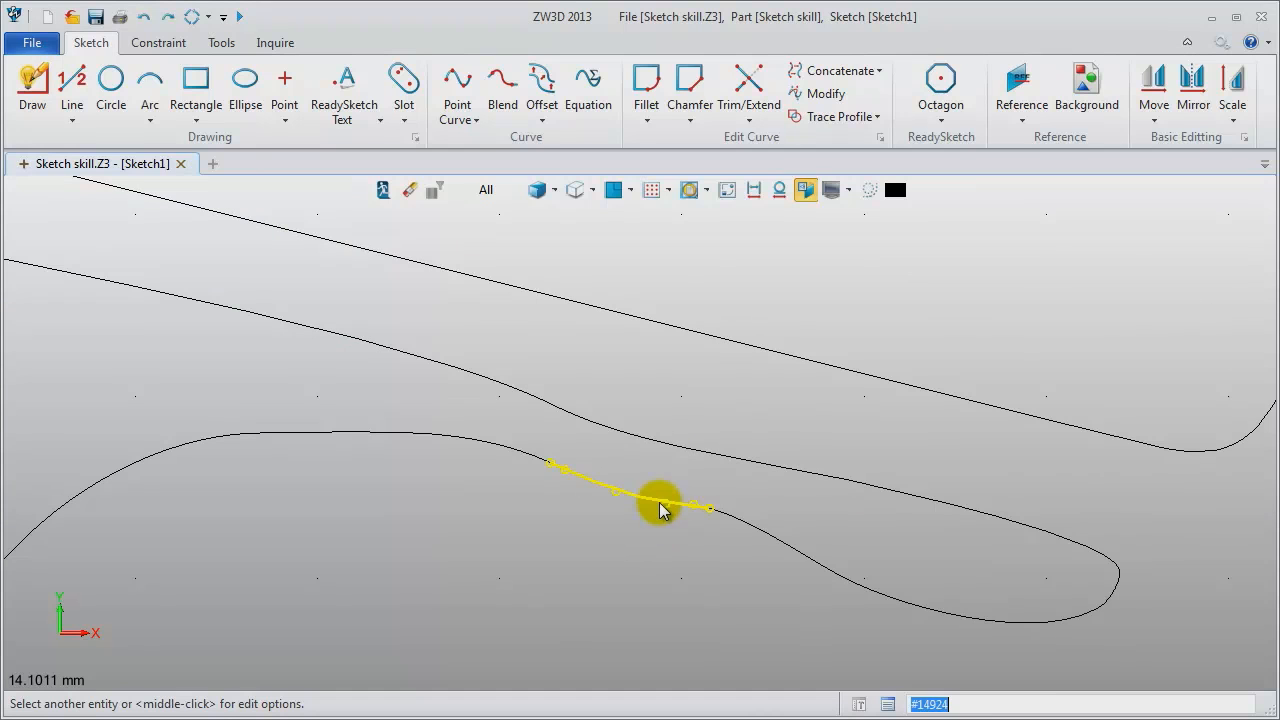
scroll(620, 578, "down", 3)
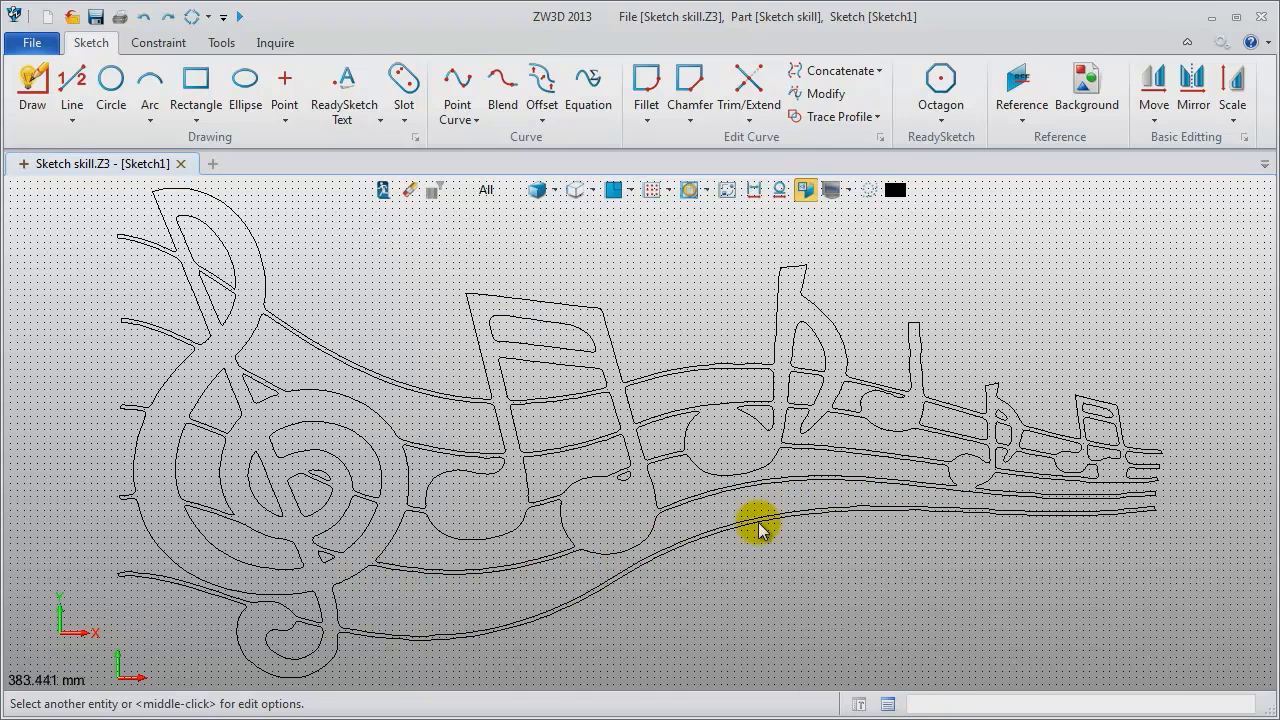
Recheck the connectivity of all sketch curves, read the endpoint report and close the check.
left_click(277, 44)
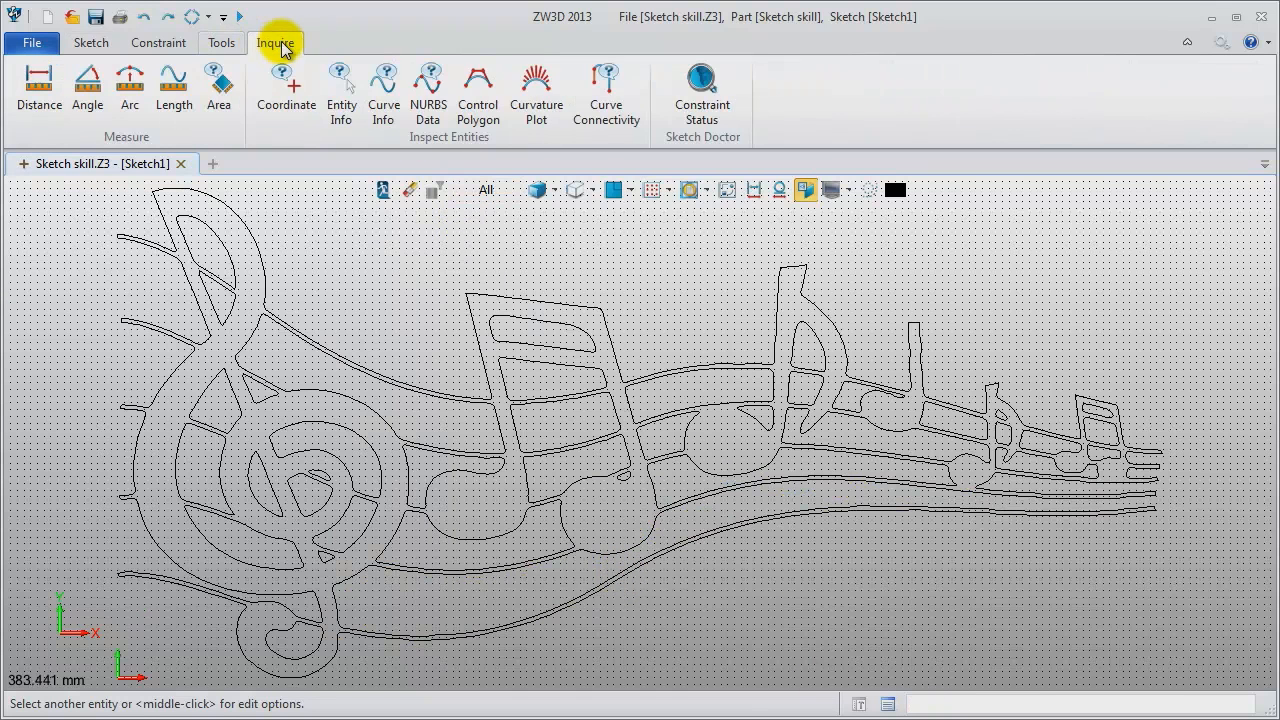
left_click(606, 82)
middle_click(684, 230)
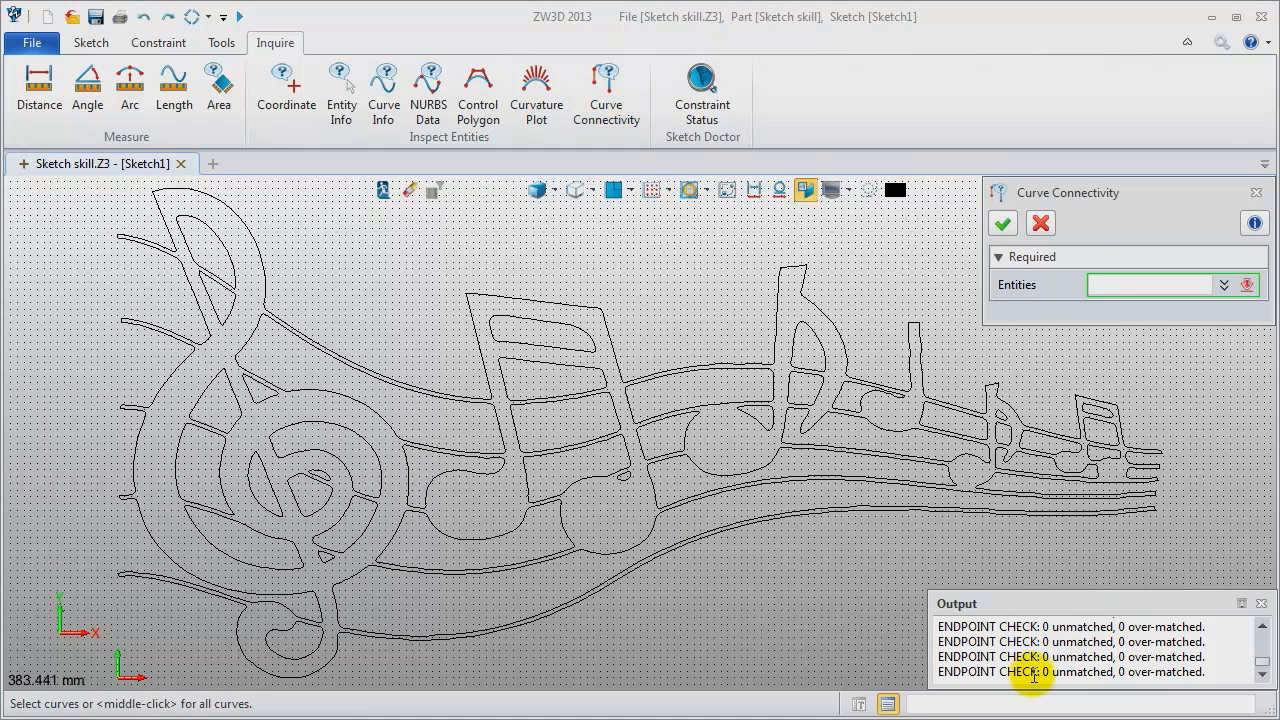
left_click_drag(1046, 676, 1230, 677)
left_click(1230, 677)
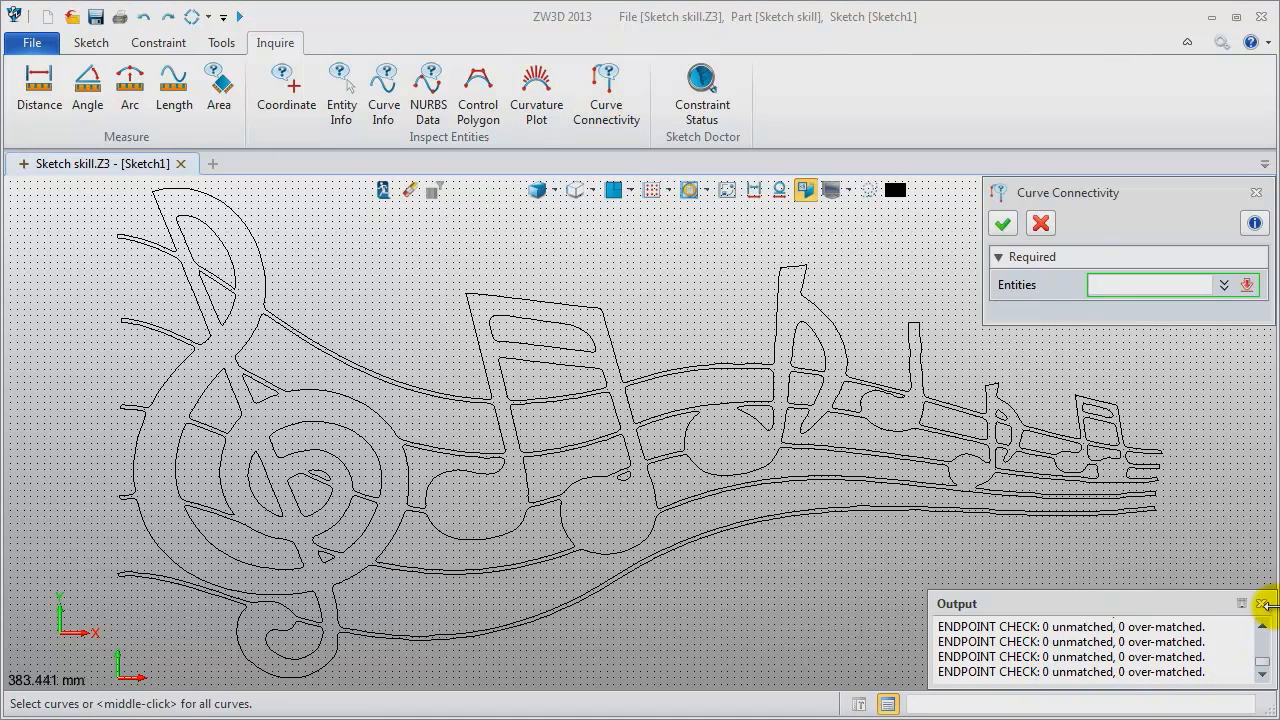
left_click(1262, 604)
left_click(1256, 192)
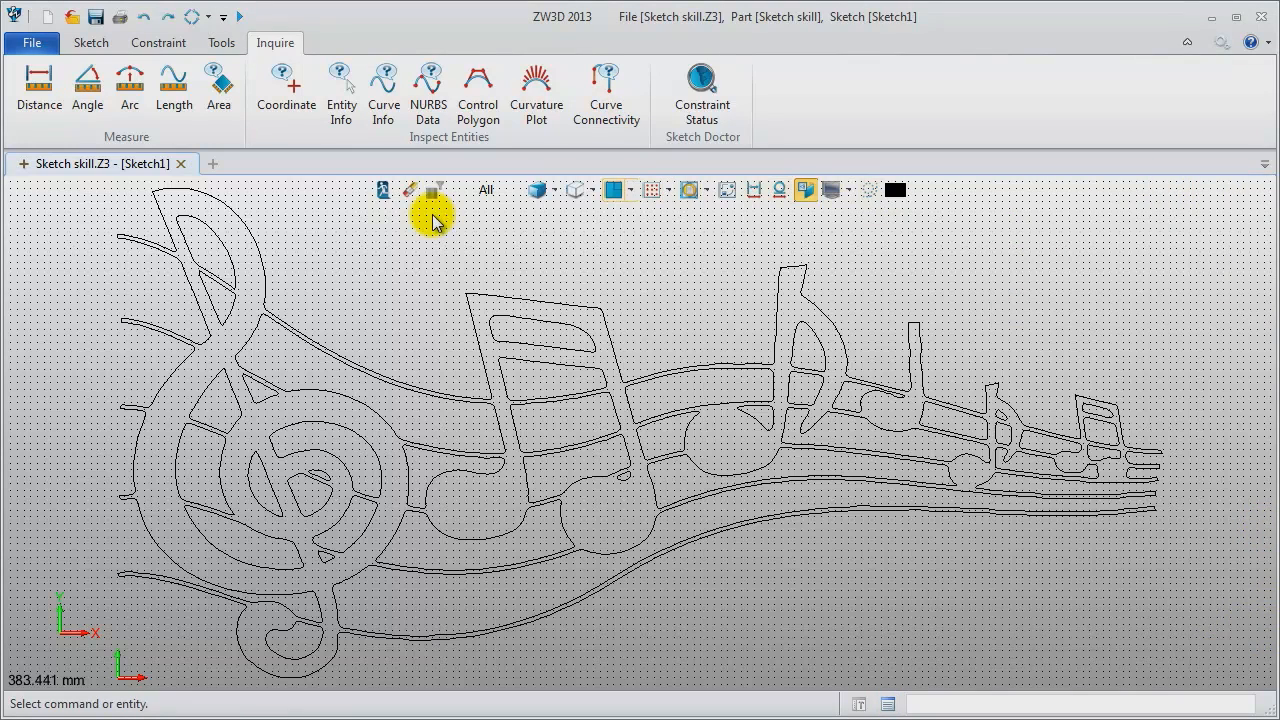
Exit the sketch to regenerate the extrusion and examine the part's solid body.
left_click(381, 192)
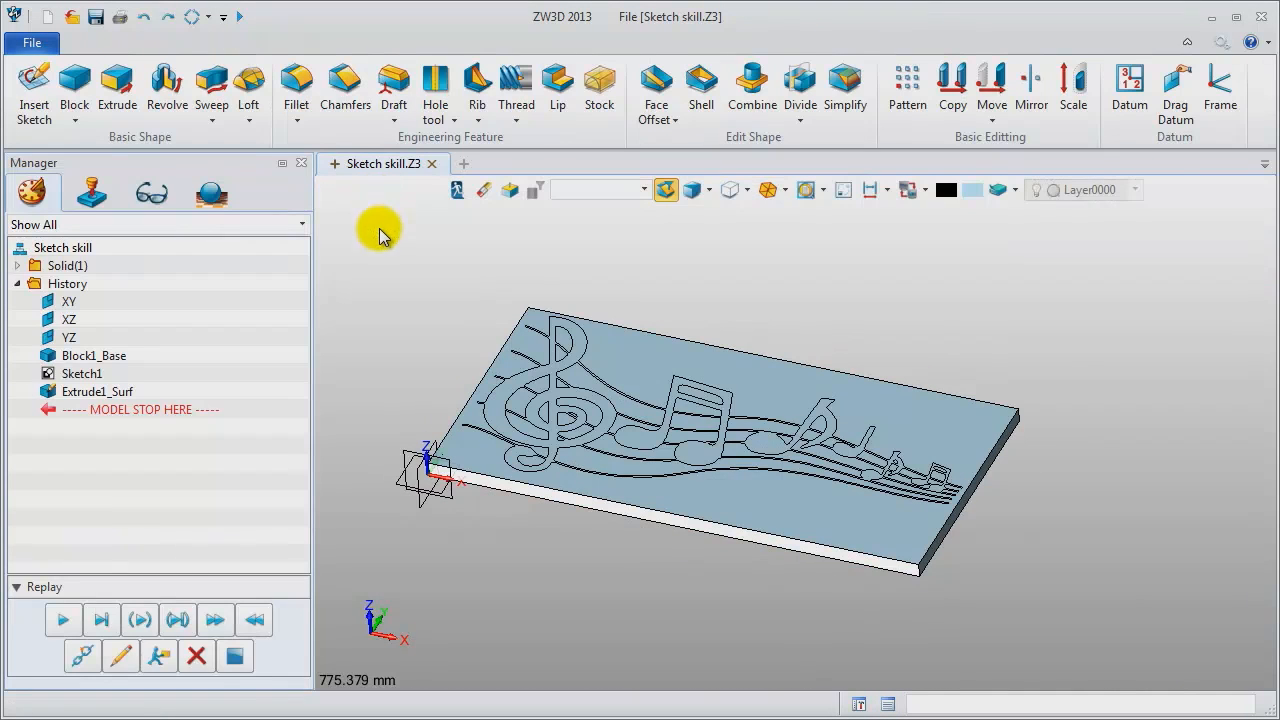
left_click(18, 265)
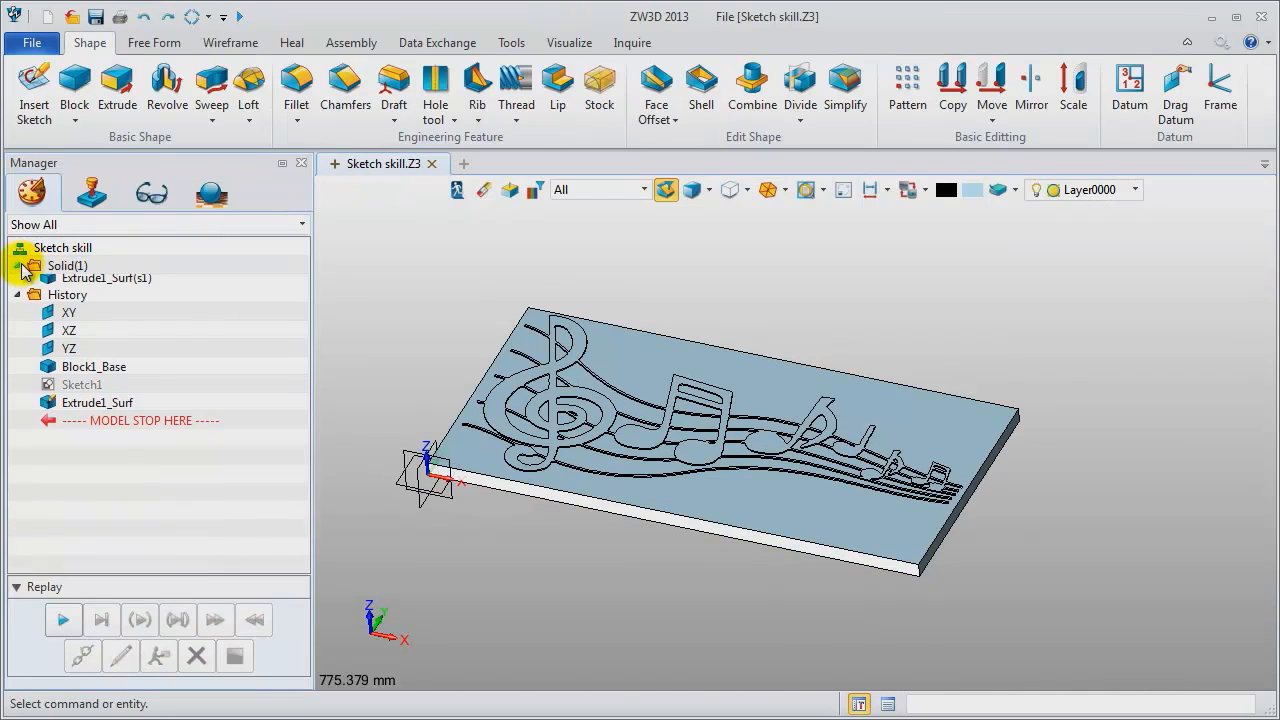
scroll(388, 344, "up", 2)
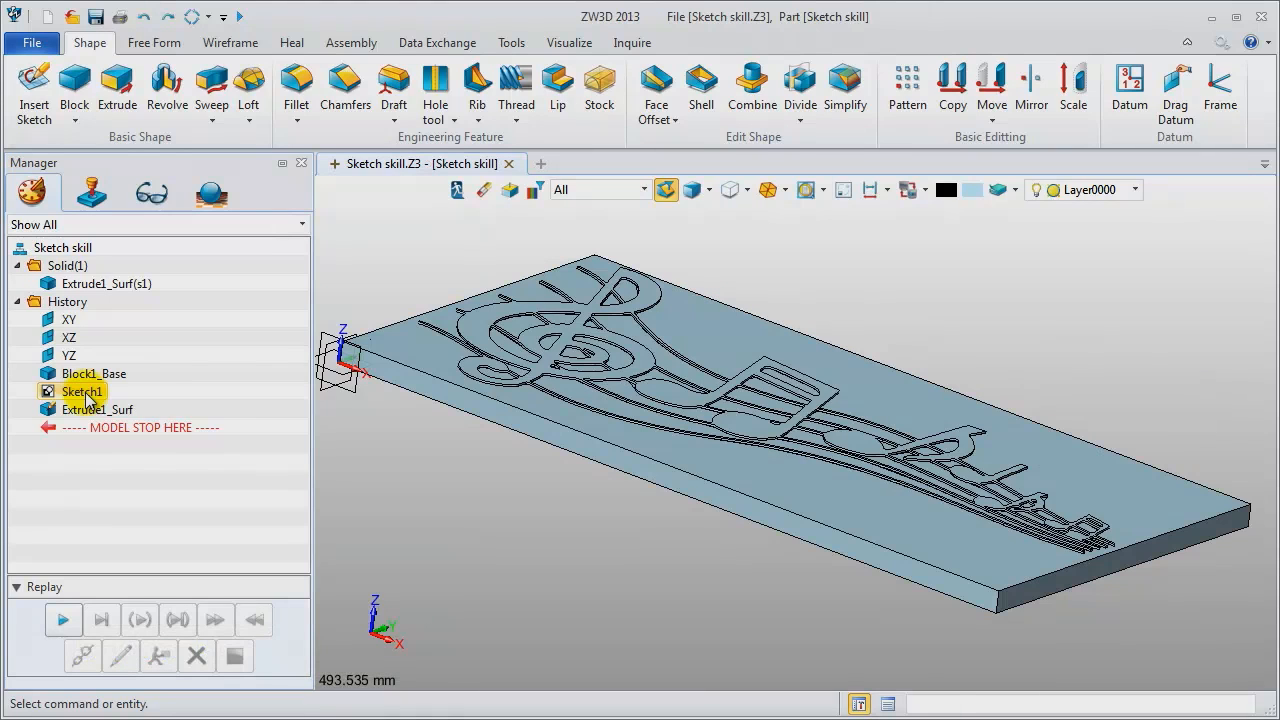
Reopen Sketch1 and copy all its curves to the clipboard with the sketch origin 0,0 as base point.
right_click(87, 395)
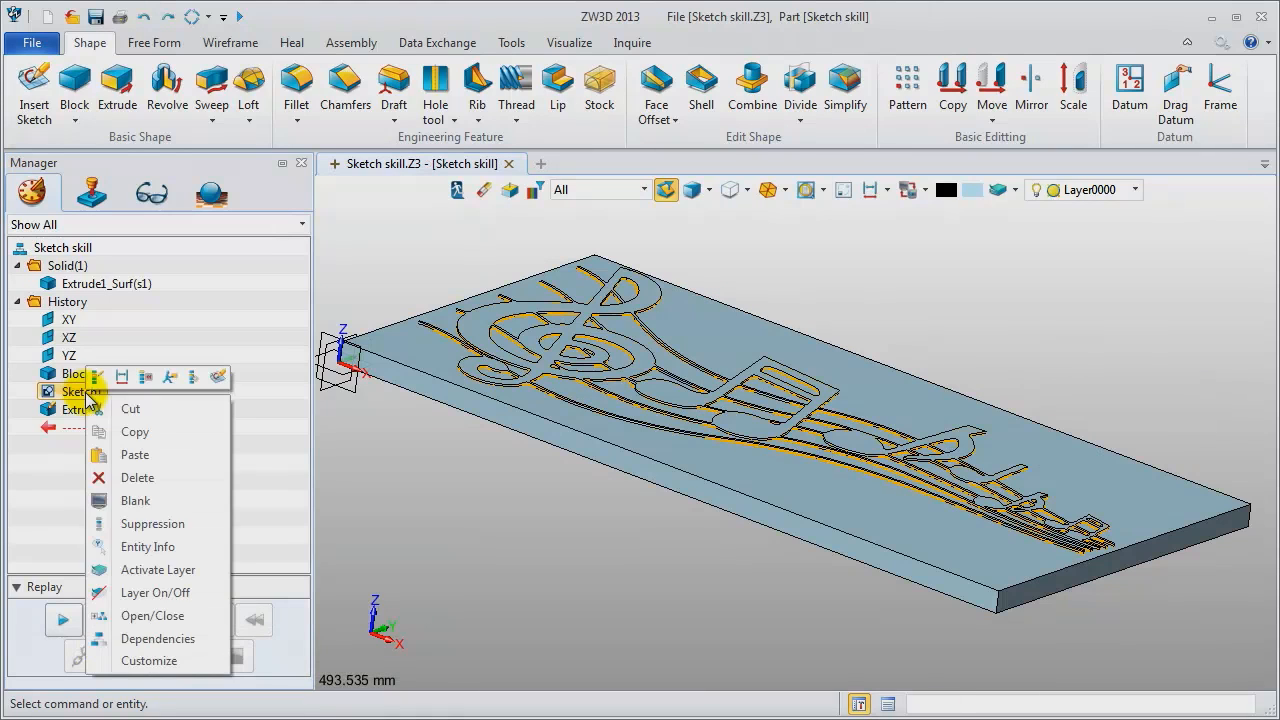
left_click(100, 377)
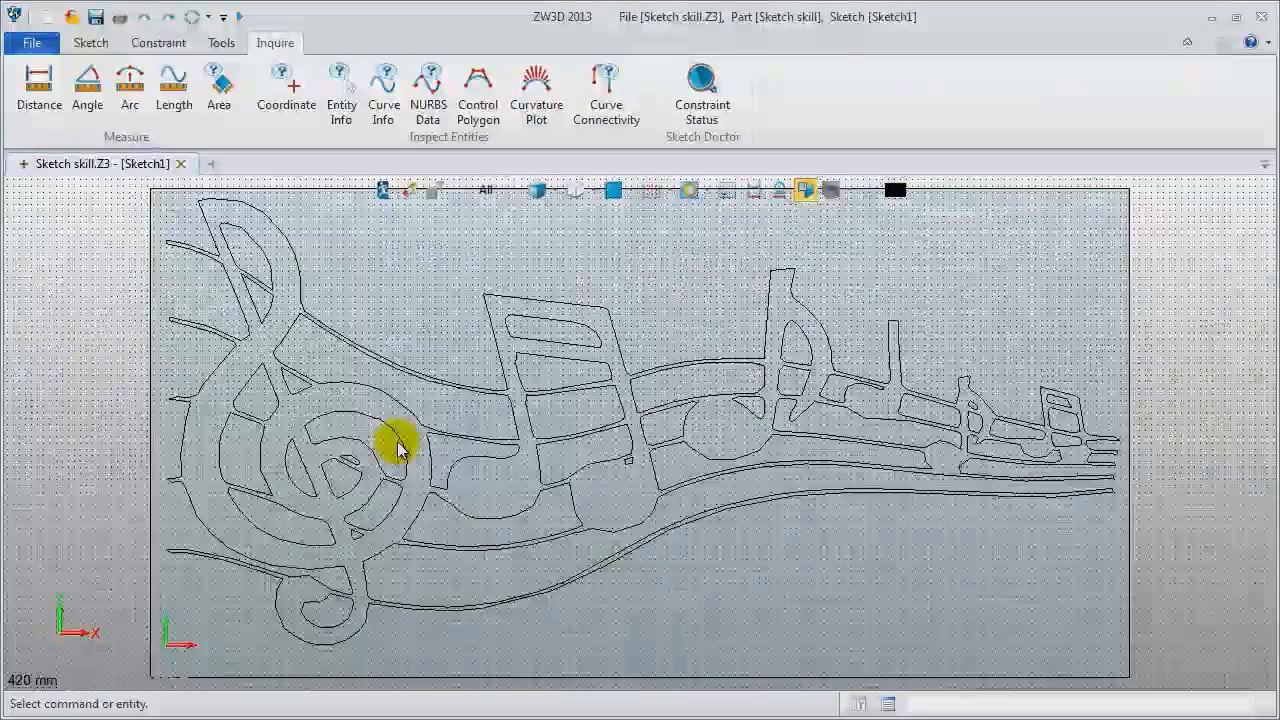
mouse_move(230, 242)
left_mouse_down()
mouse_move(814, 543)
mouse_move(1122, 672)
left_mouse_up()
key("ctrl+c")
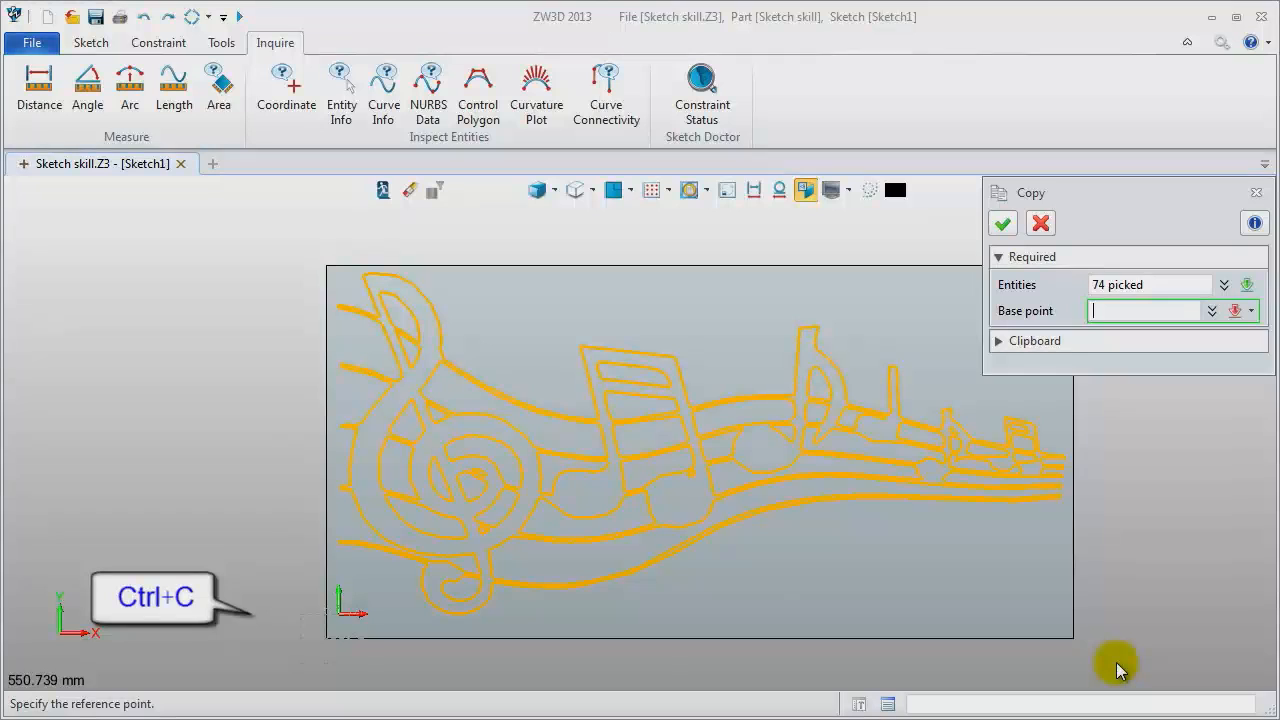
left_click(341, 614)
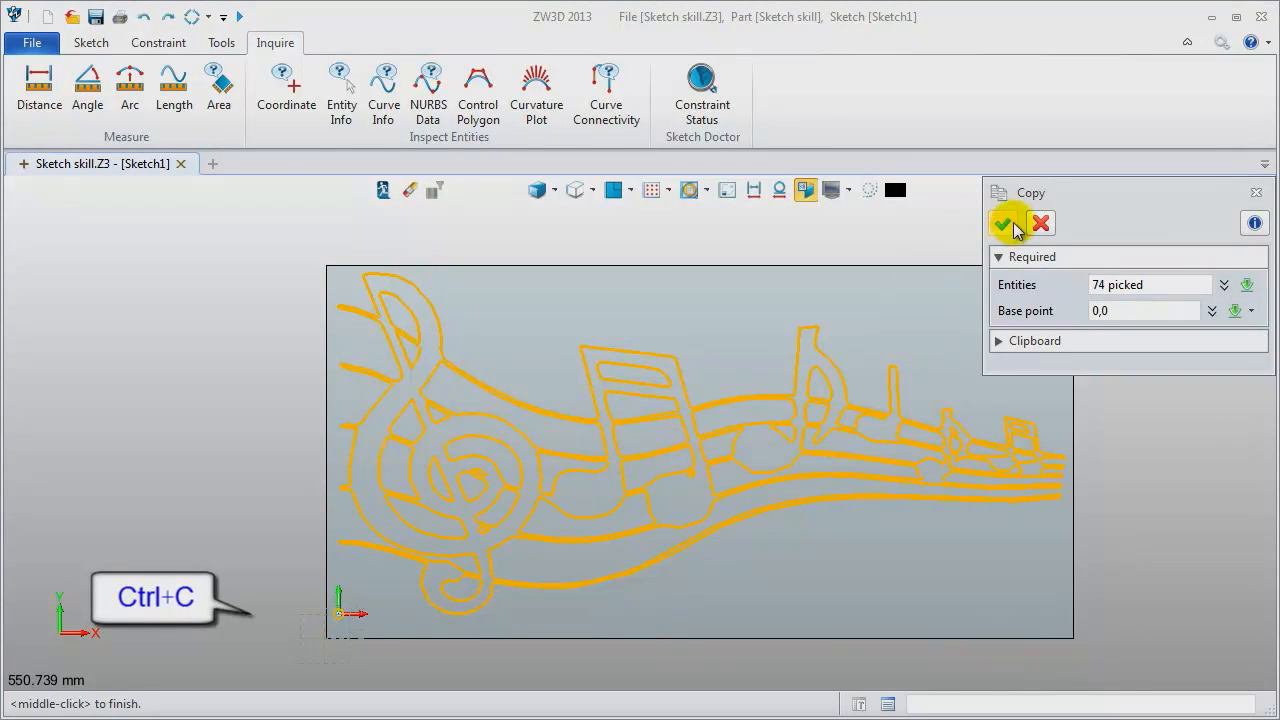
left_click(1004, 224)
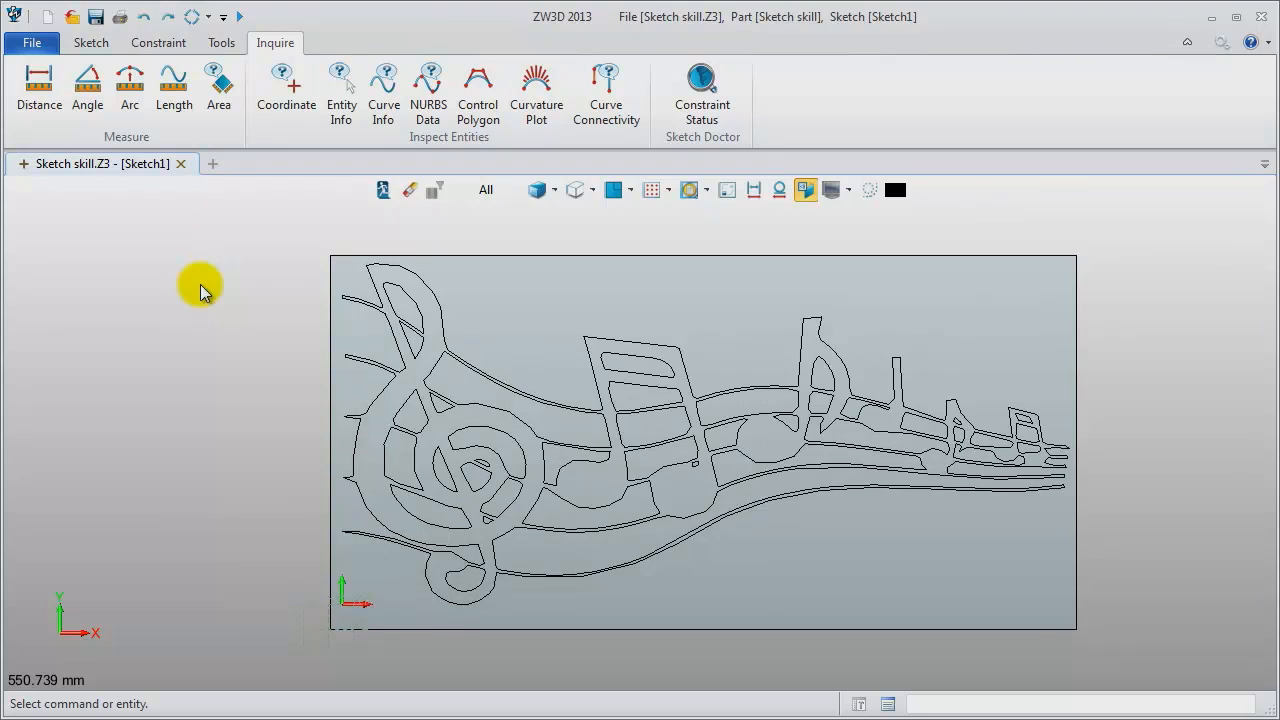
Create a new Part/Assembly file named "Reuse Sketch" with the default template.
left_click(212, 163)
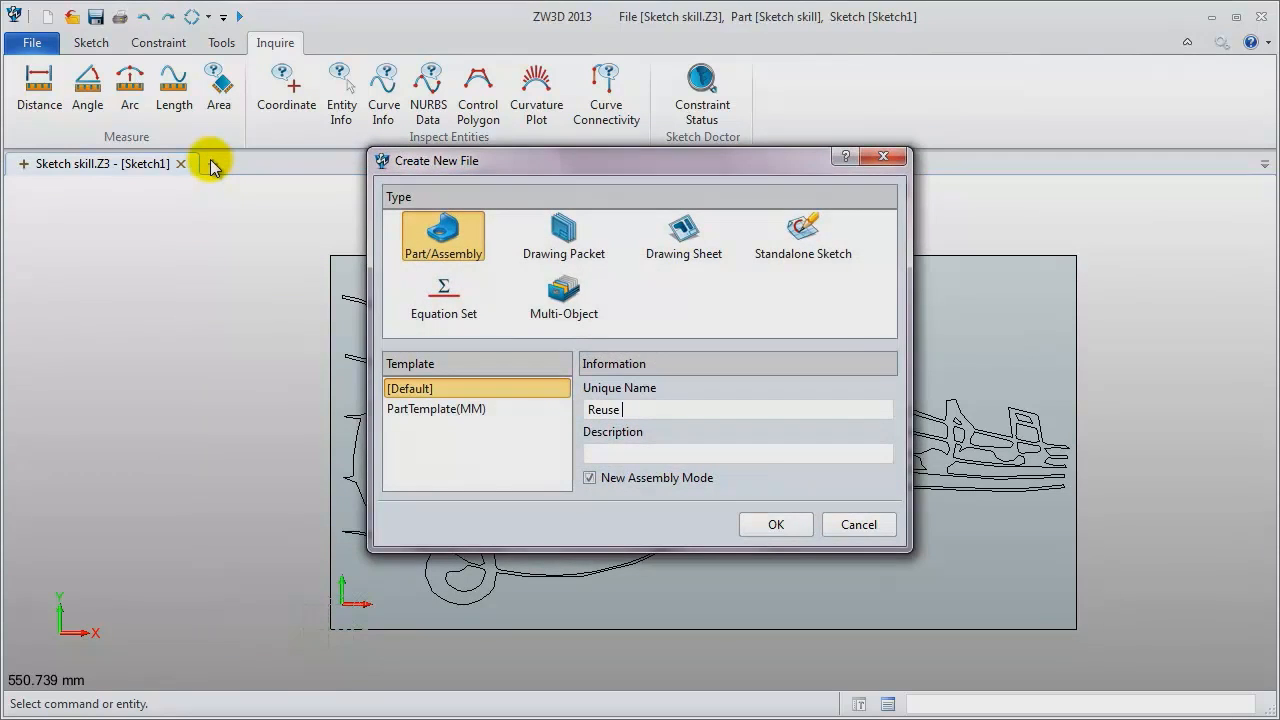
key("Return")
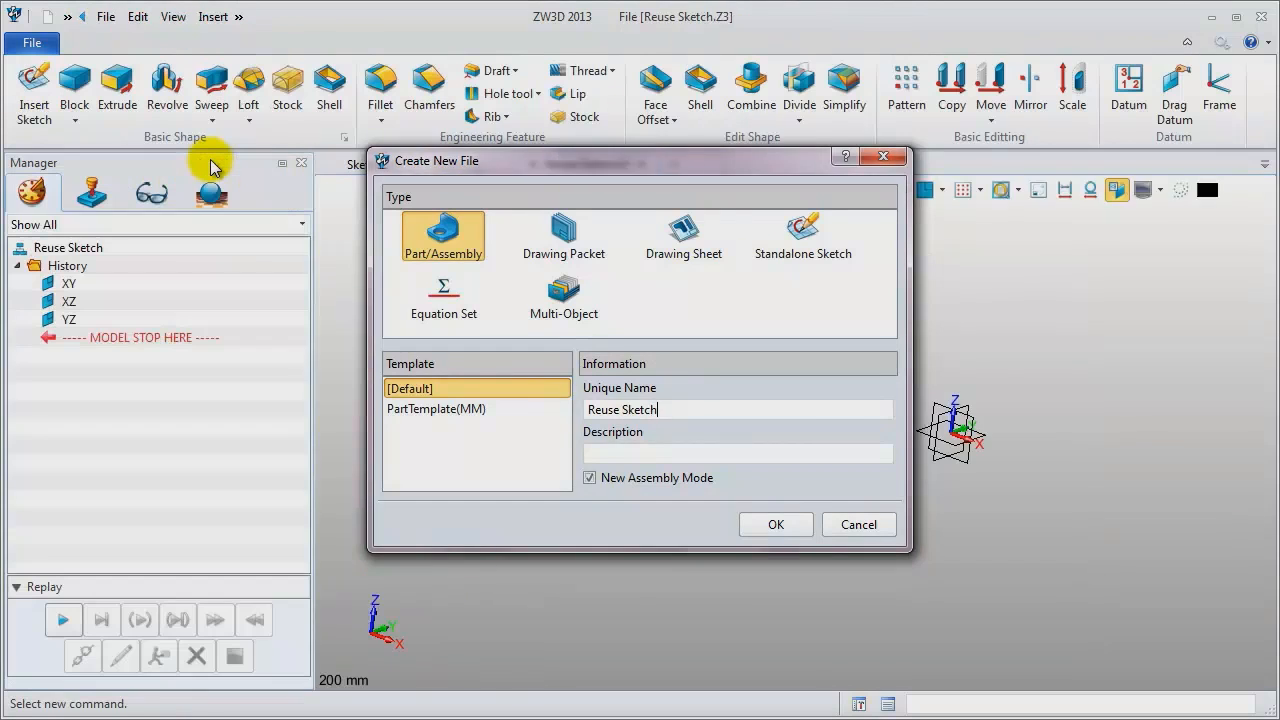
Insert a sketch on the default plane of the new part and paste the copied curves at the sketch origin.
right_click(415, 281)
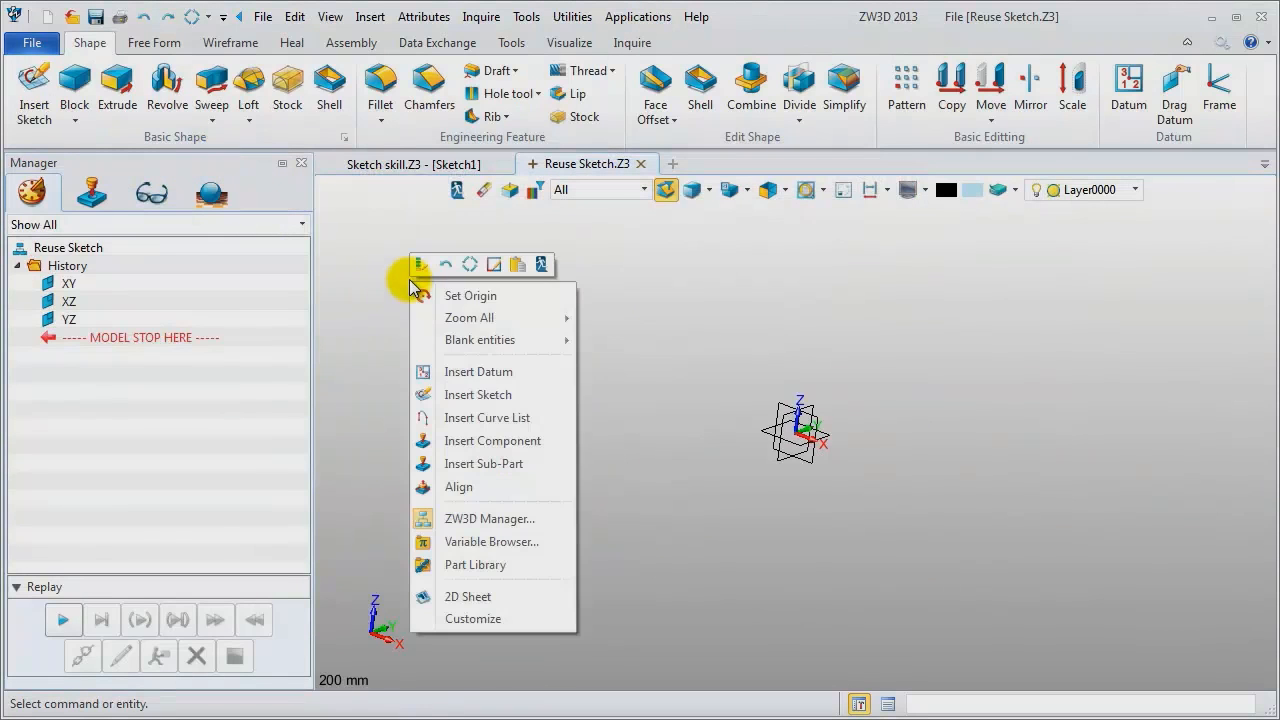
left_click(455, 396)
middle_click(455, 397)
middle_click(455, 398)
key("ctrl+v")
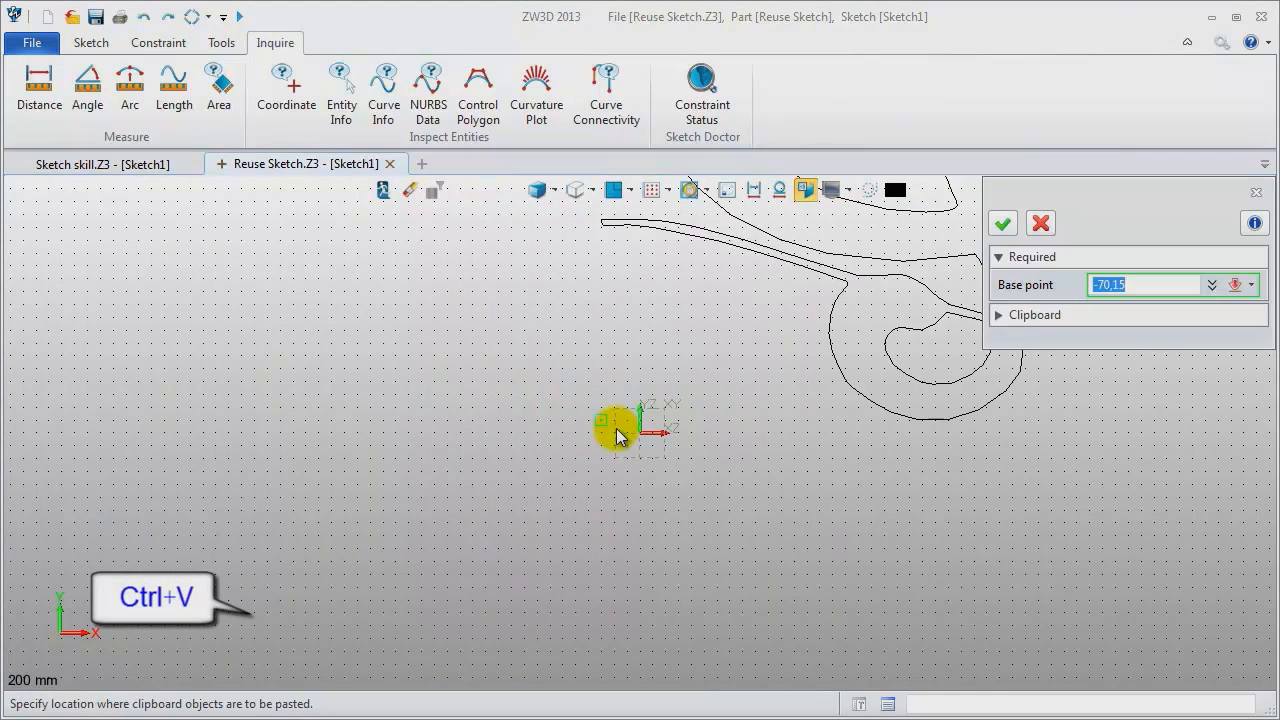
left_click(641, 434)
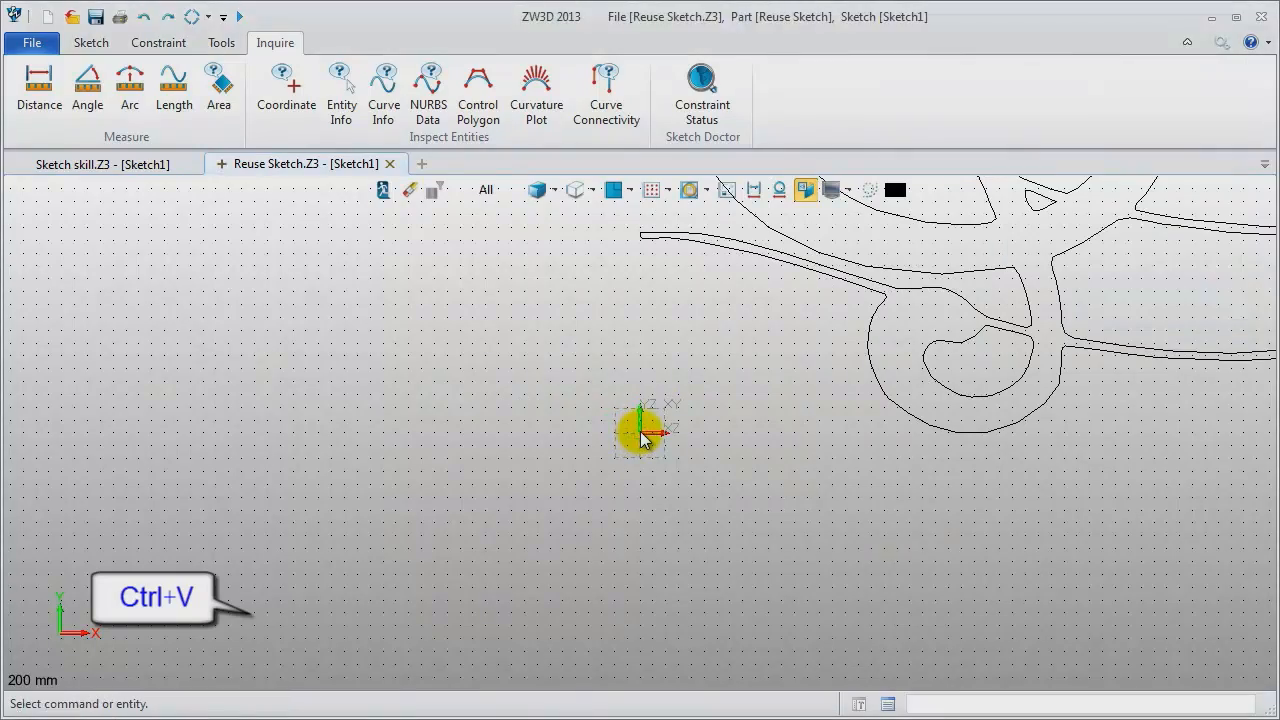
Compare the complete pasted curves with the original Sketch1 in Sketch skill.Z3 and return to the Reuse Sketch file.
key("ctrl+a")
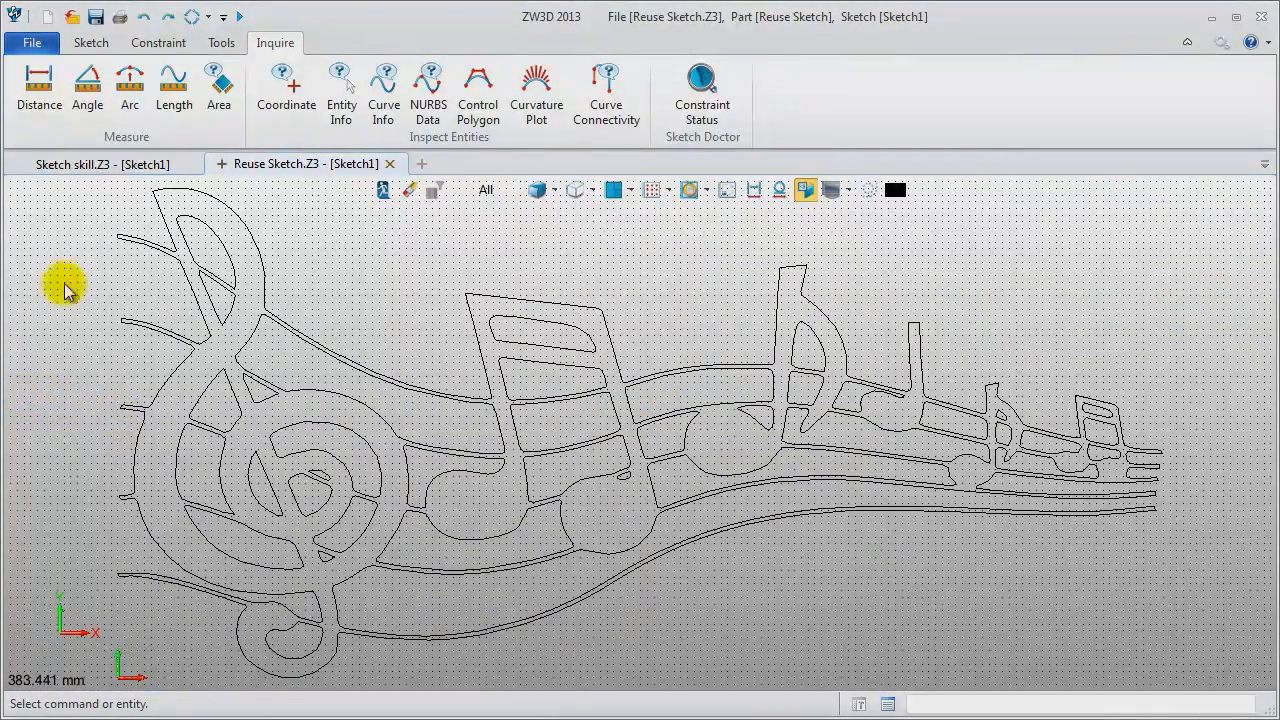
left_click(106, 168)
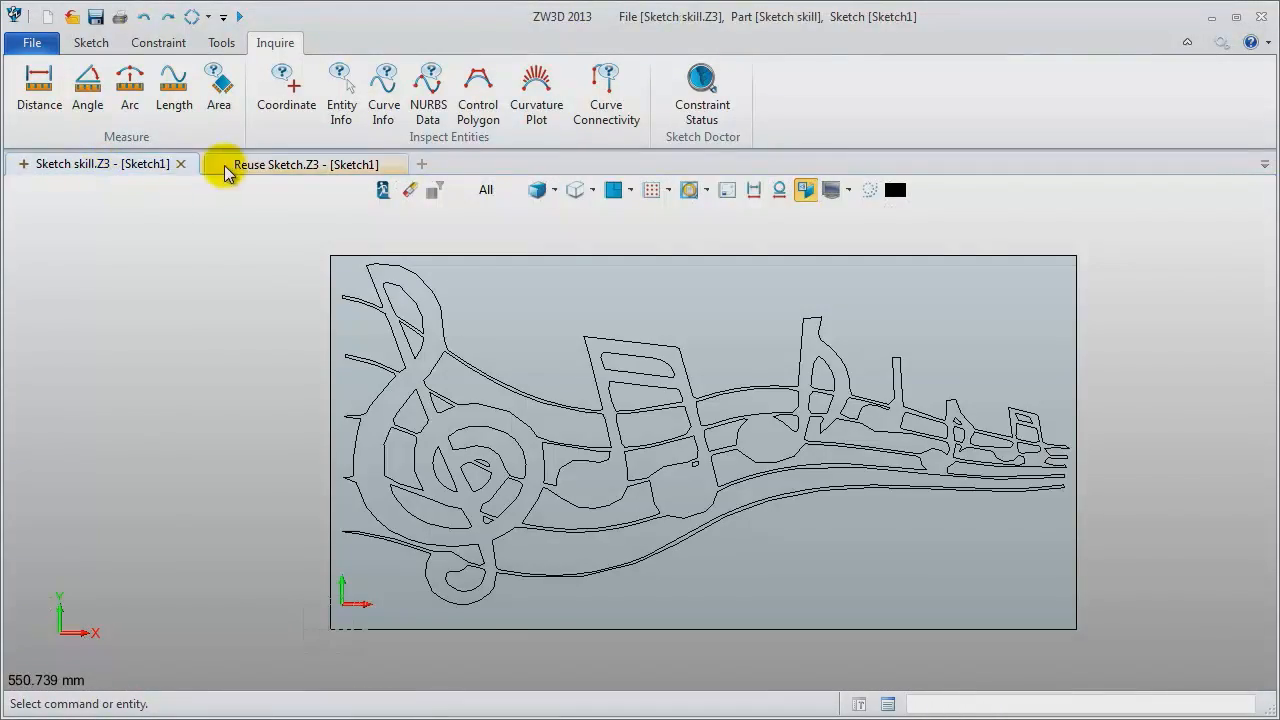
left_click(255, 167)
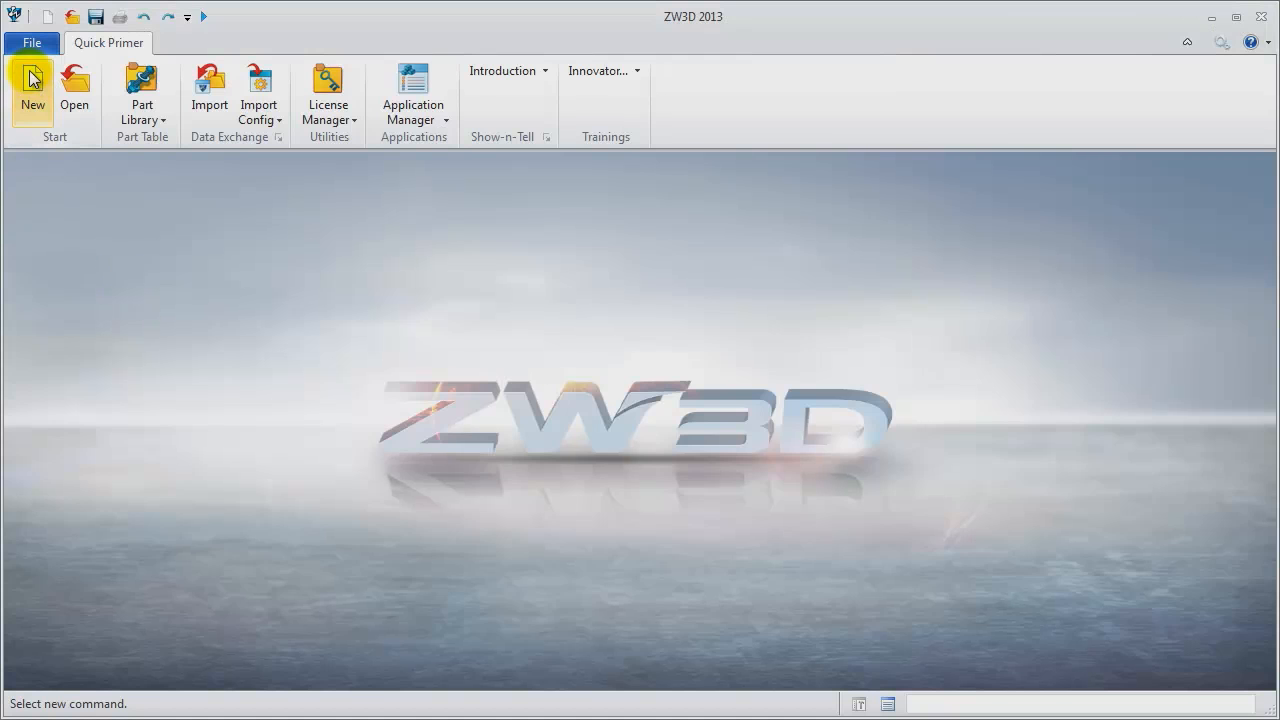
Create a new Standalone Sketch file named "sketch case" with the default template.
left_click(33, 78)
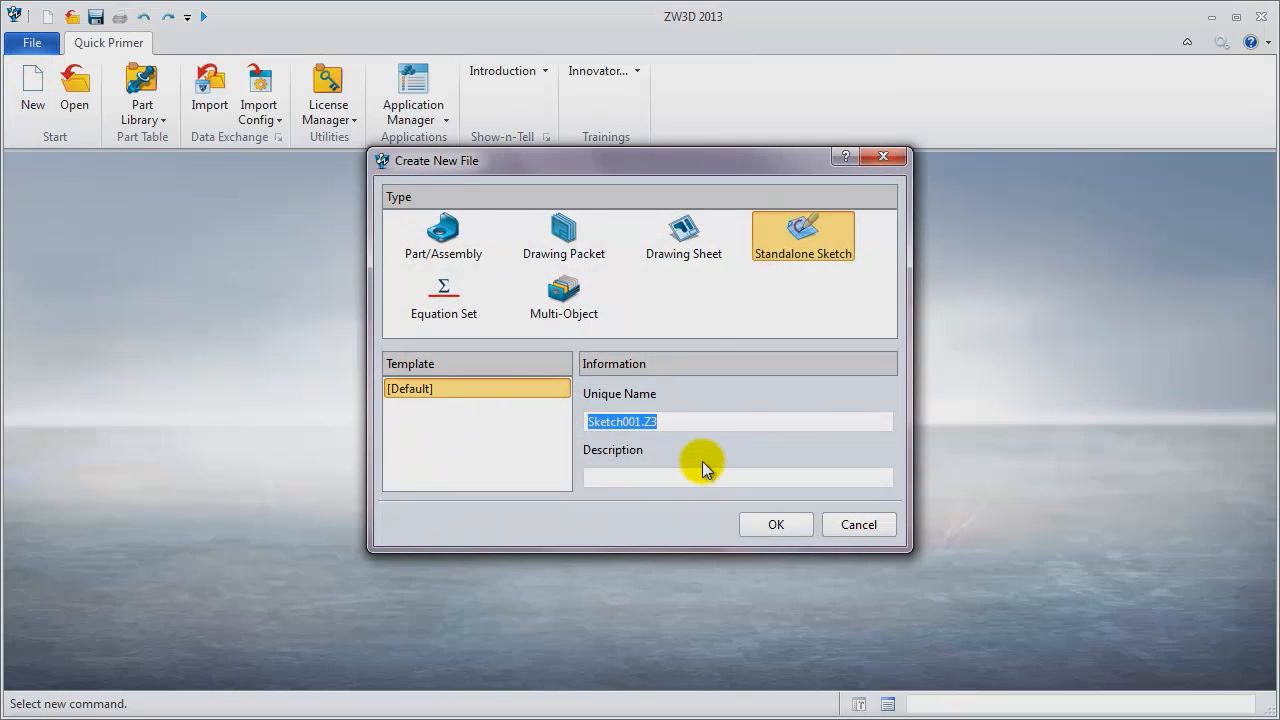
type("sketch case")
key("Return")
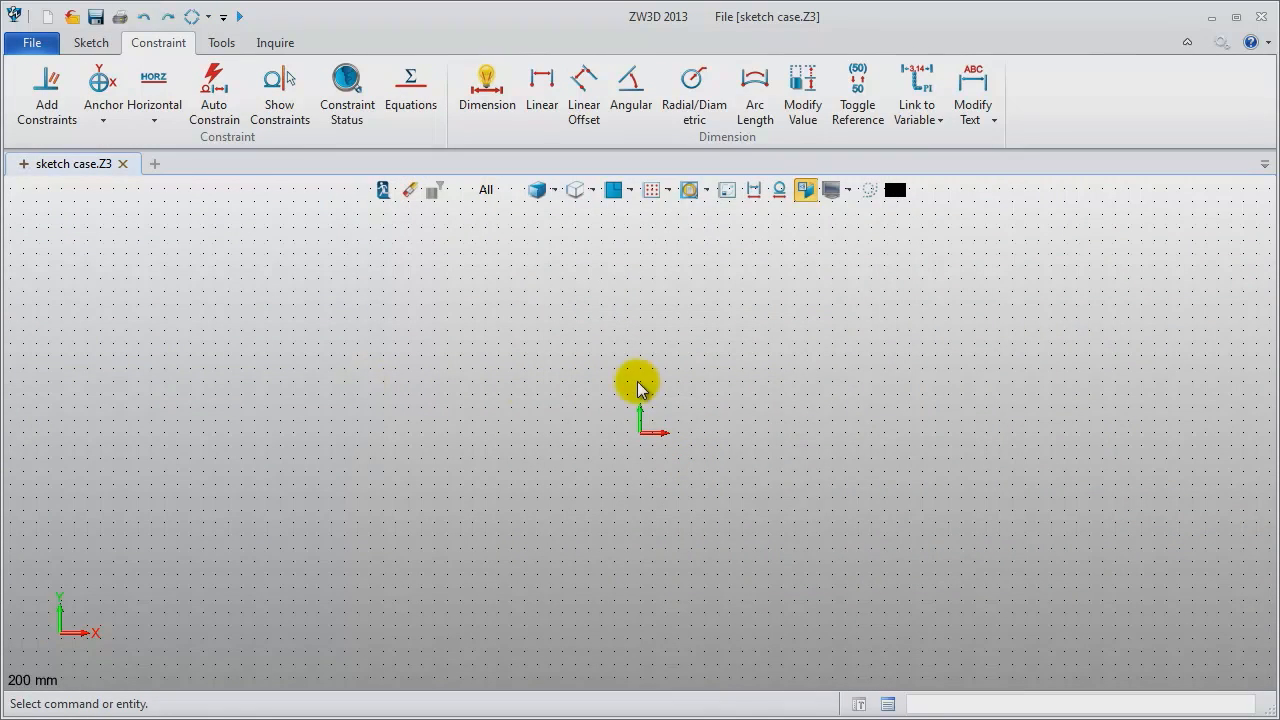
Draw a horizontal reference line about 310 mm long through the sketch origin, starting at -30,0.
right_click_drag(871, 400, 654, 403)
left_click(90, 42)
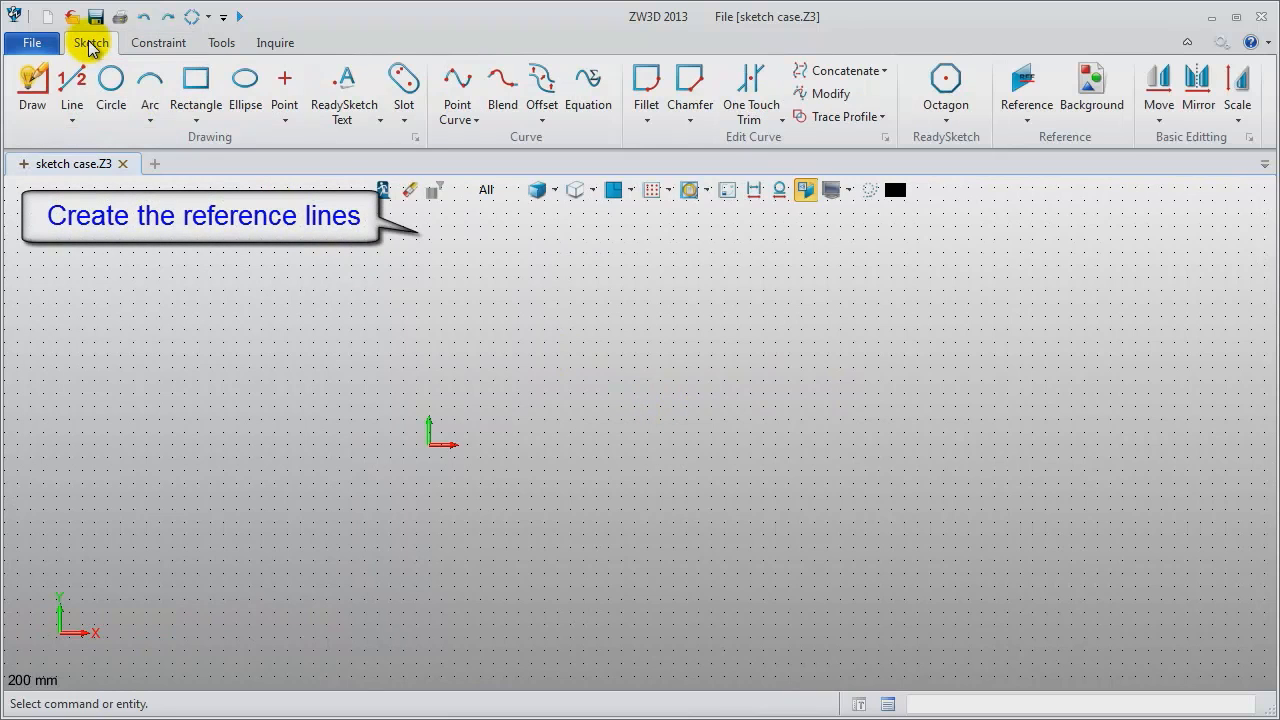
left_click(76, 98)
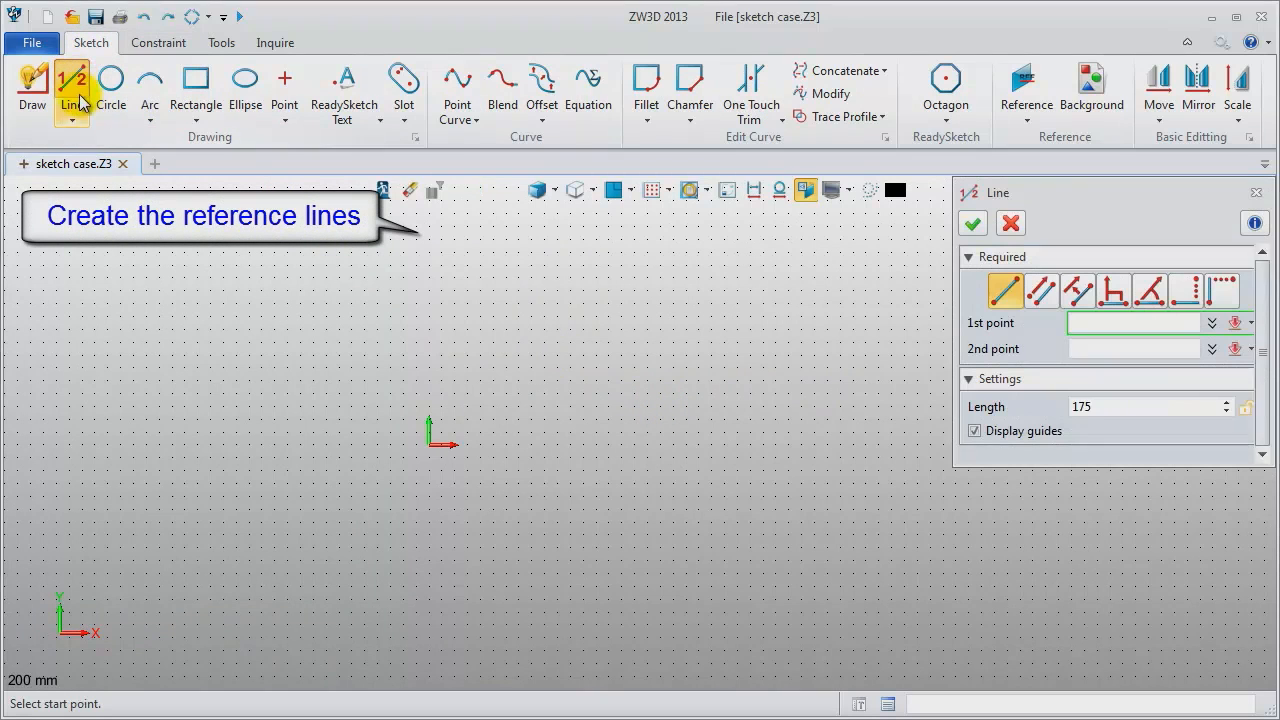
left_click(352, 448)
right_click_drag(914, 434, 720, 430)
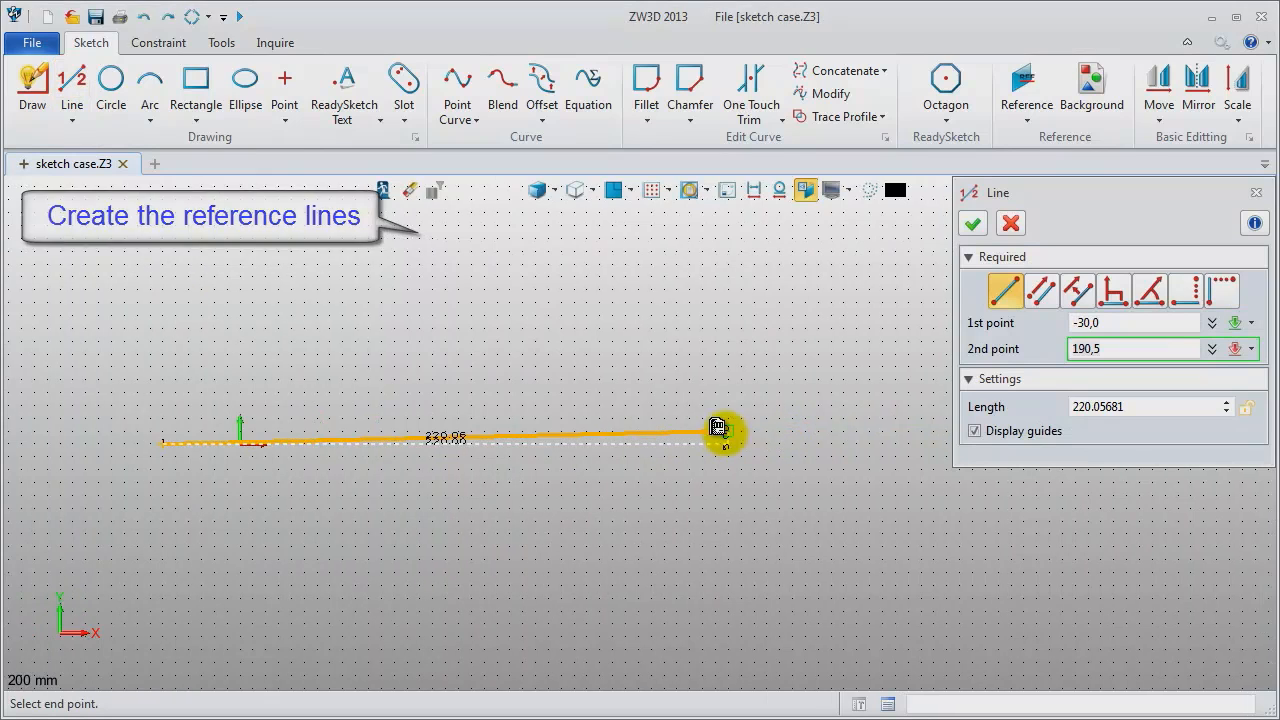
left_click(948, 452)
middle_click(511, 370)
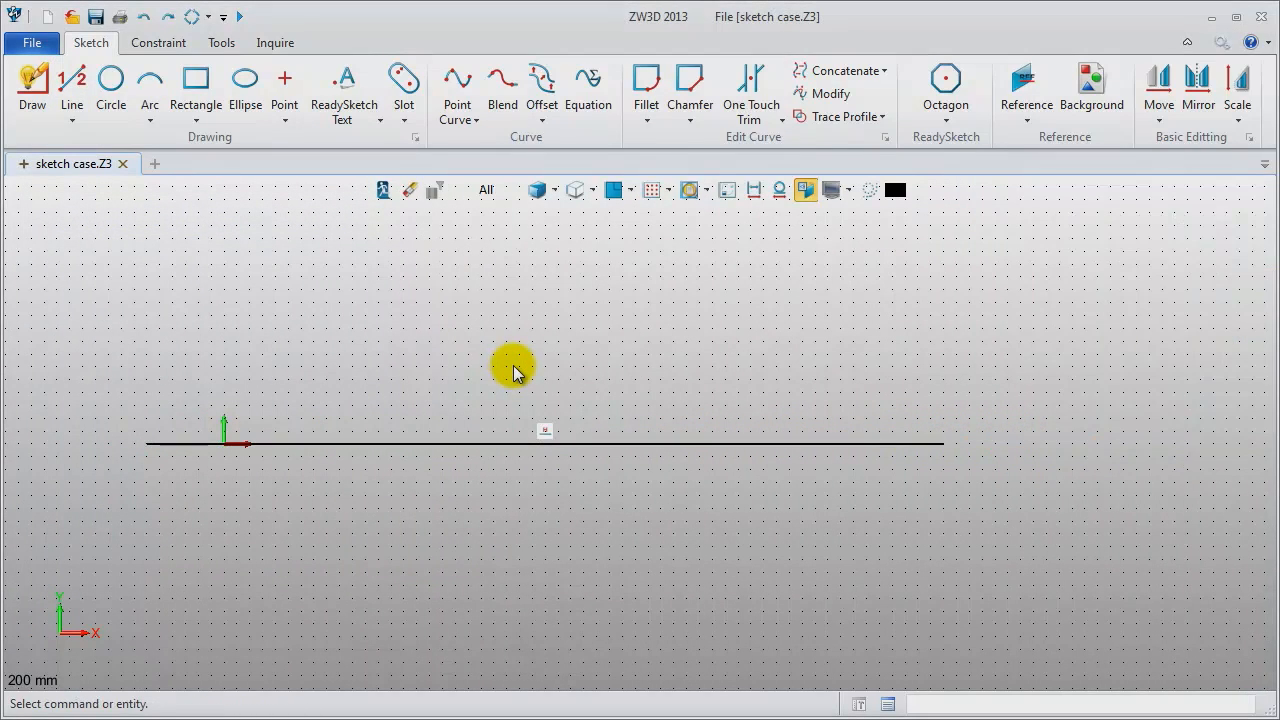
Draw two more horizontal reference lines about 310 mm long, from -30,50 and from -30,-50, aligned with the first line's ends.
middle_click(512, 370)
left_click(150, 312)
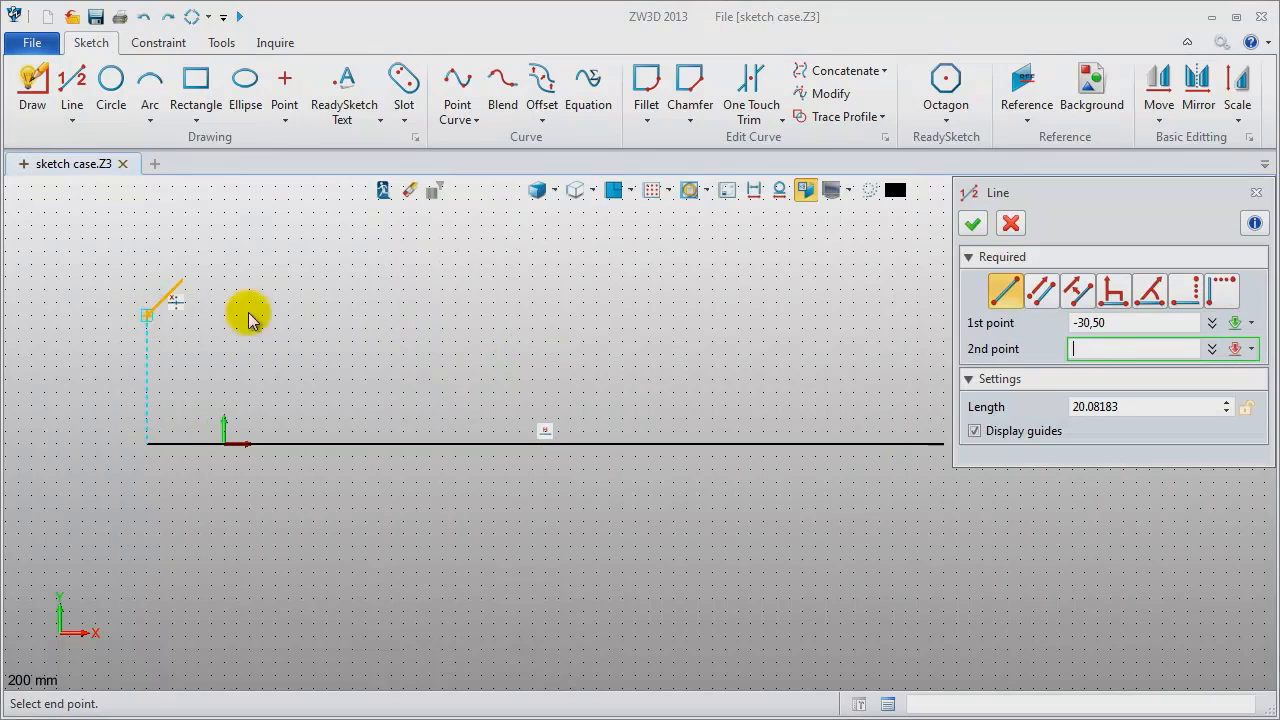
left_click(944, 320)
middle_click(884, 354)
middle_click(200, 590)
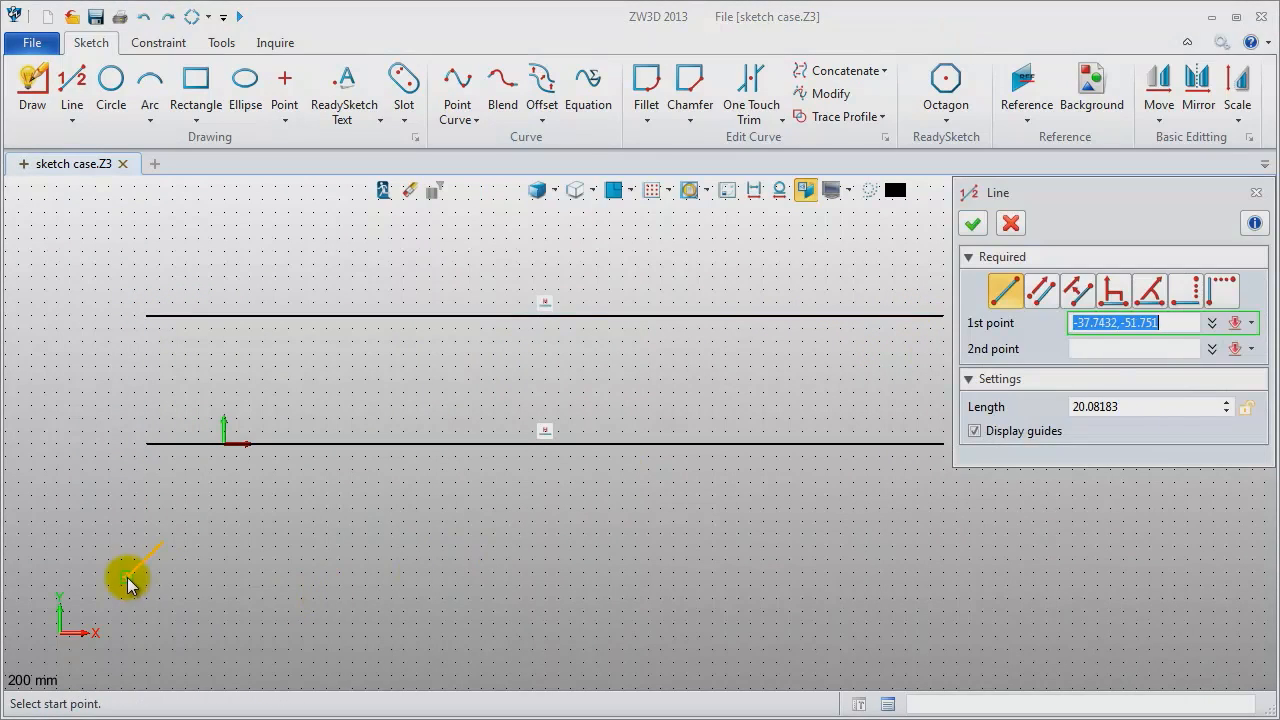
left_click(148, 573)
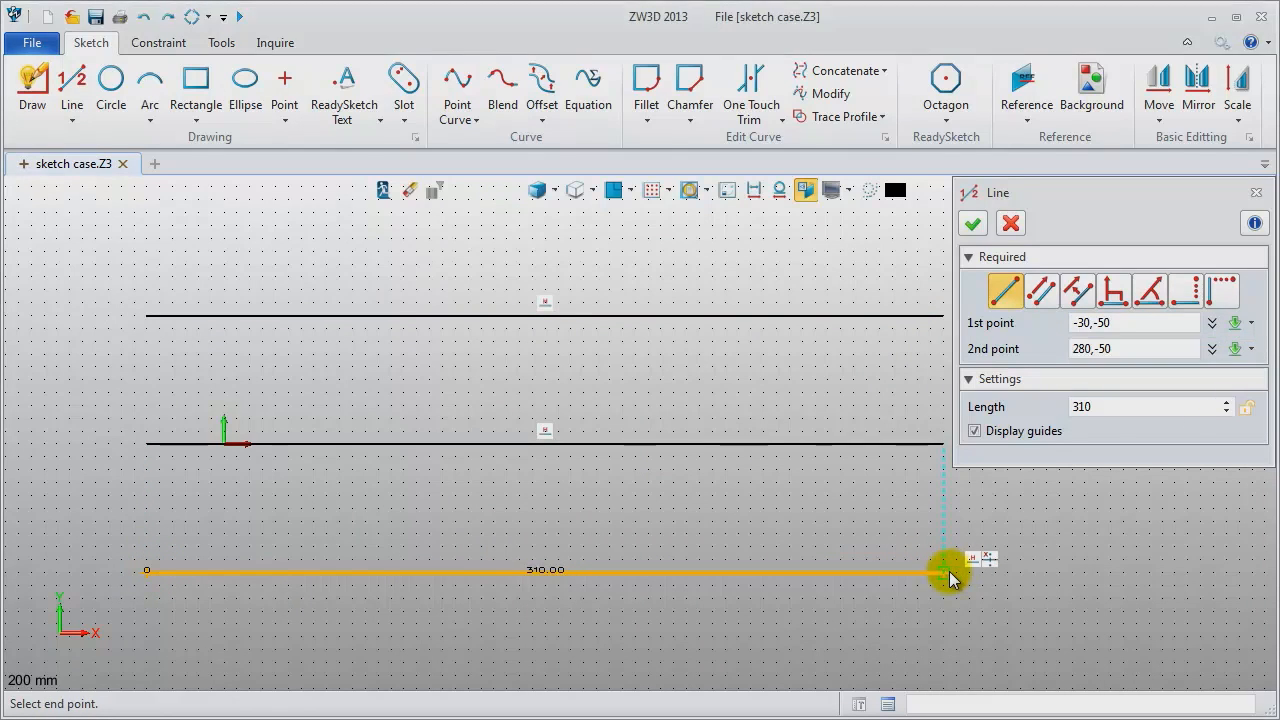
left_click(948, 577)
middle_click(1043, 578)
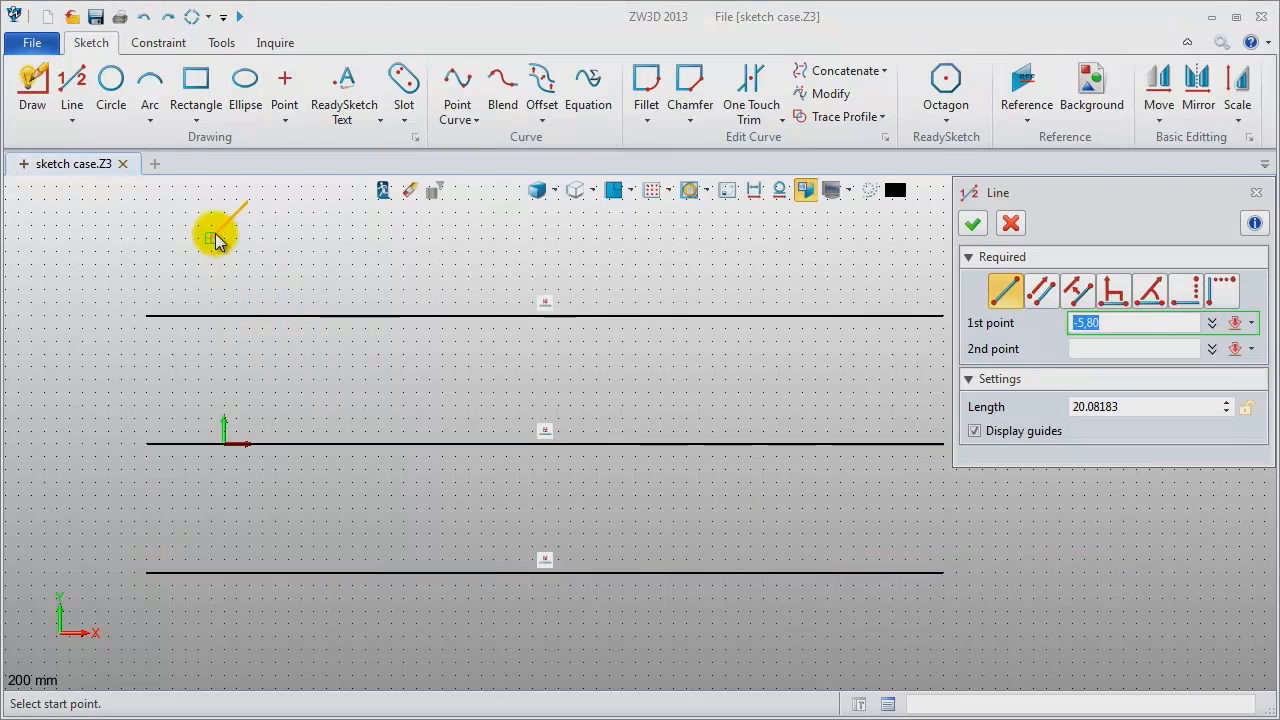
Draw two vertical reference lines from Y 90 down across all horizontal lines, one through the origin and one at X 80.
left_click(224, 212)
left_click(224, 640)
middle_click(224, 640)
middle_click(329, 642)
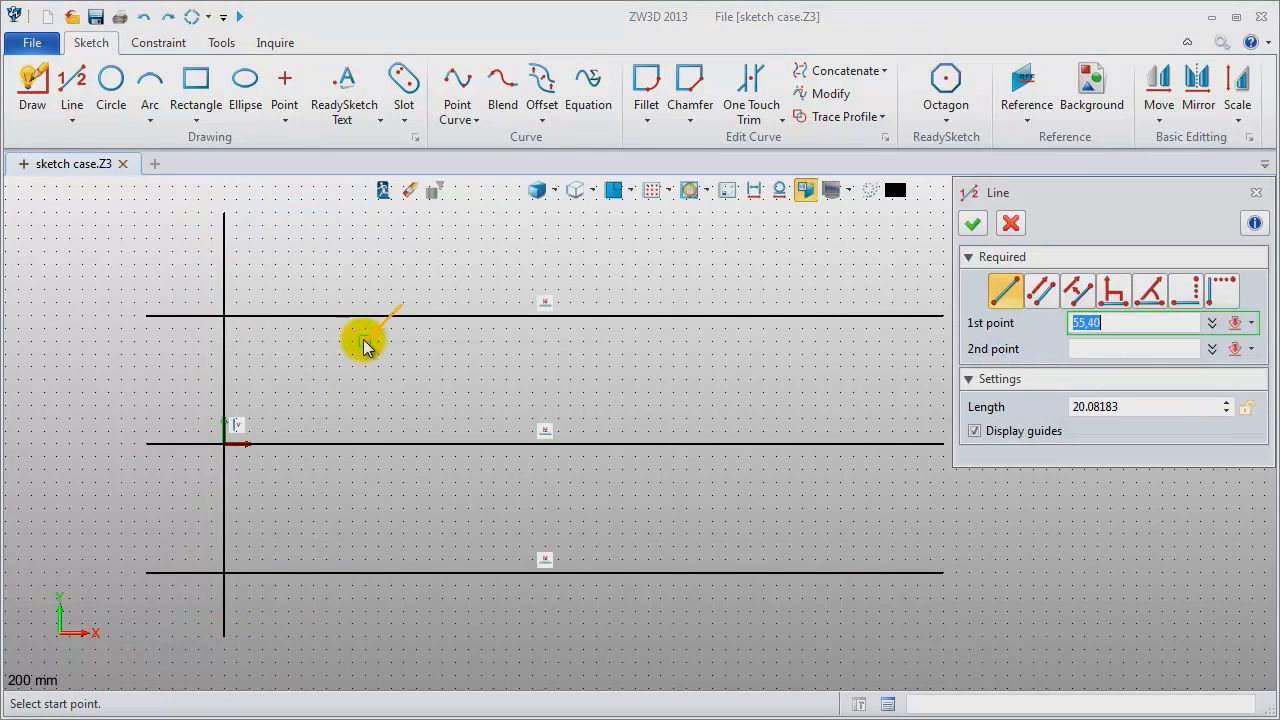
left_click(430, 213)
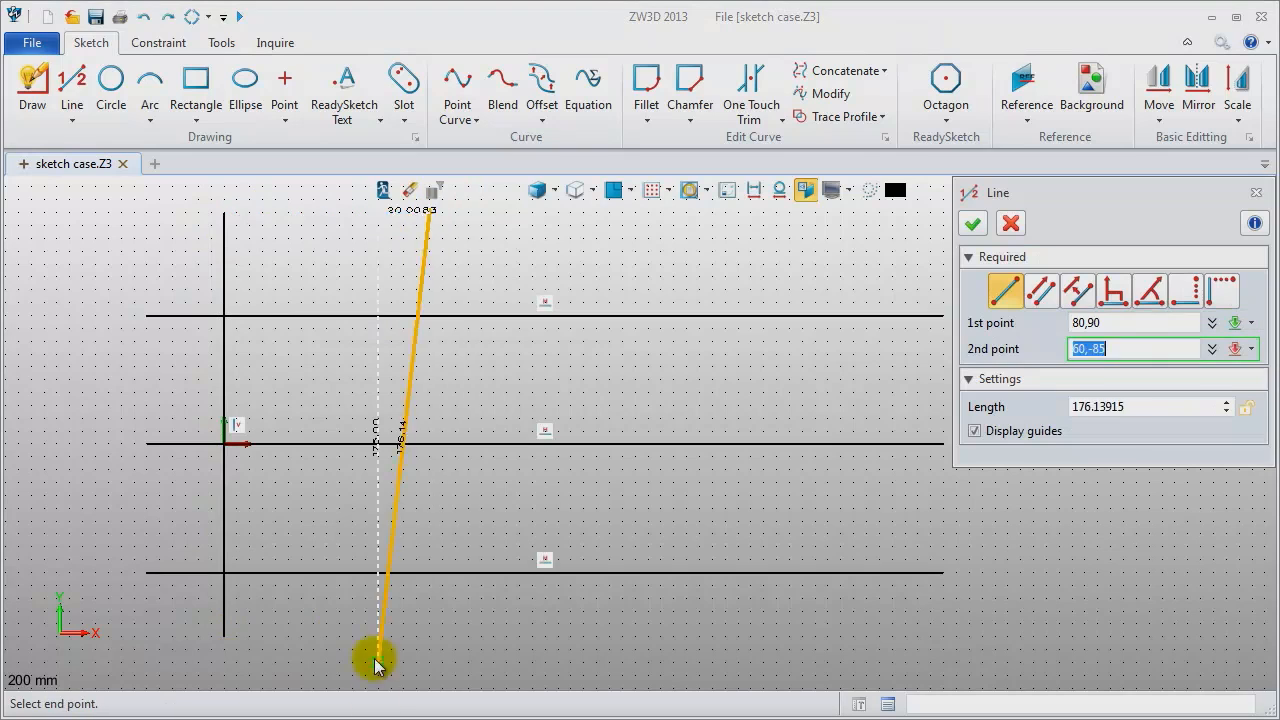
left_click(430, 652)
middle_click(451, 636)
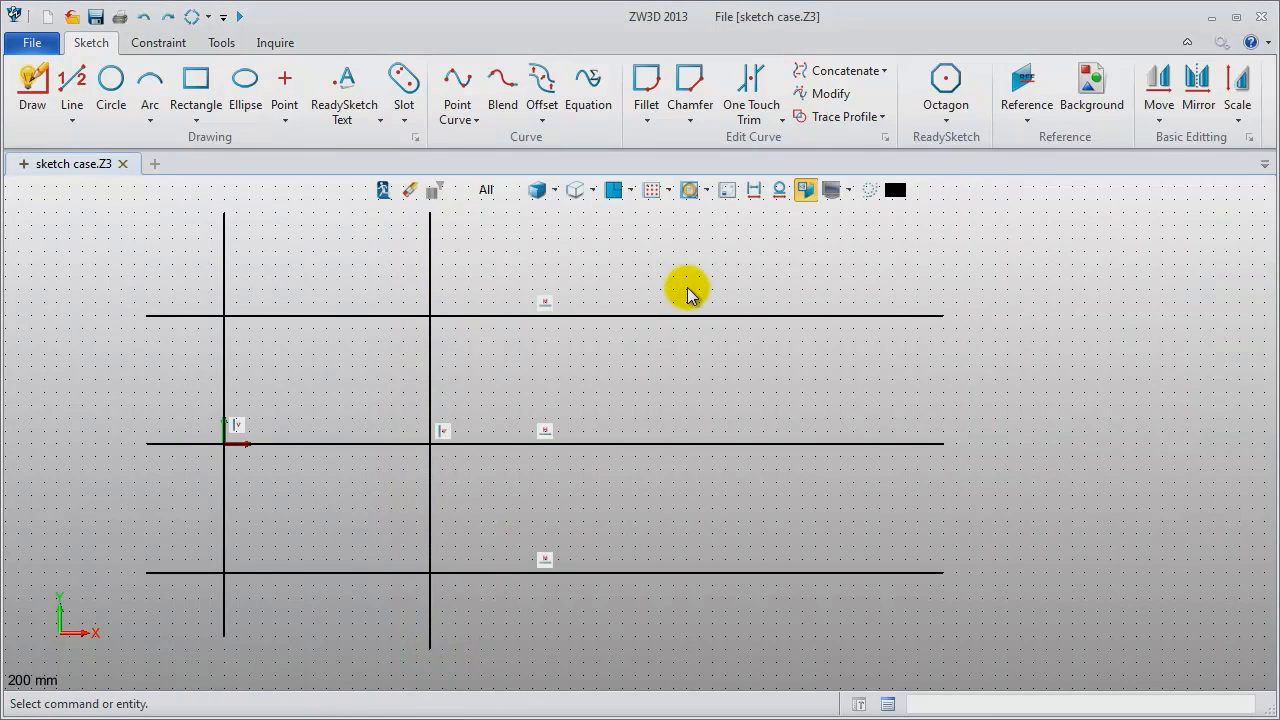
Draw two more vertical reference lines from Y 90 down across the horizontal lines, at X 175 and X 255.
middle_click(689, 289)
left_click(675, 215)
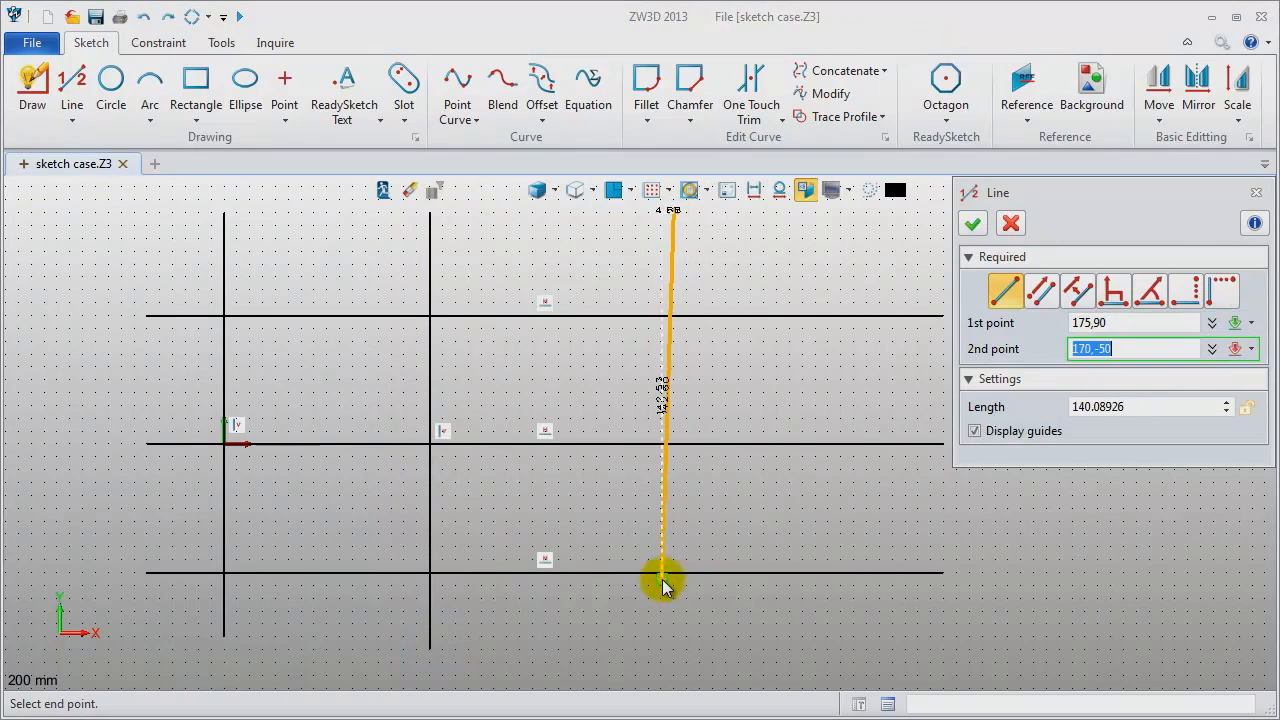
left_click(672, 648)
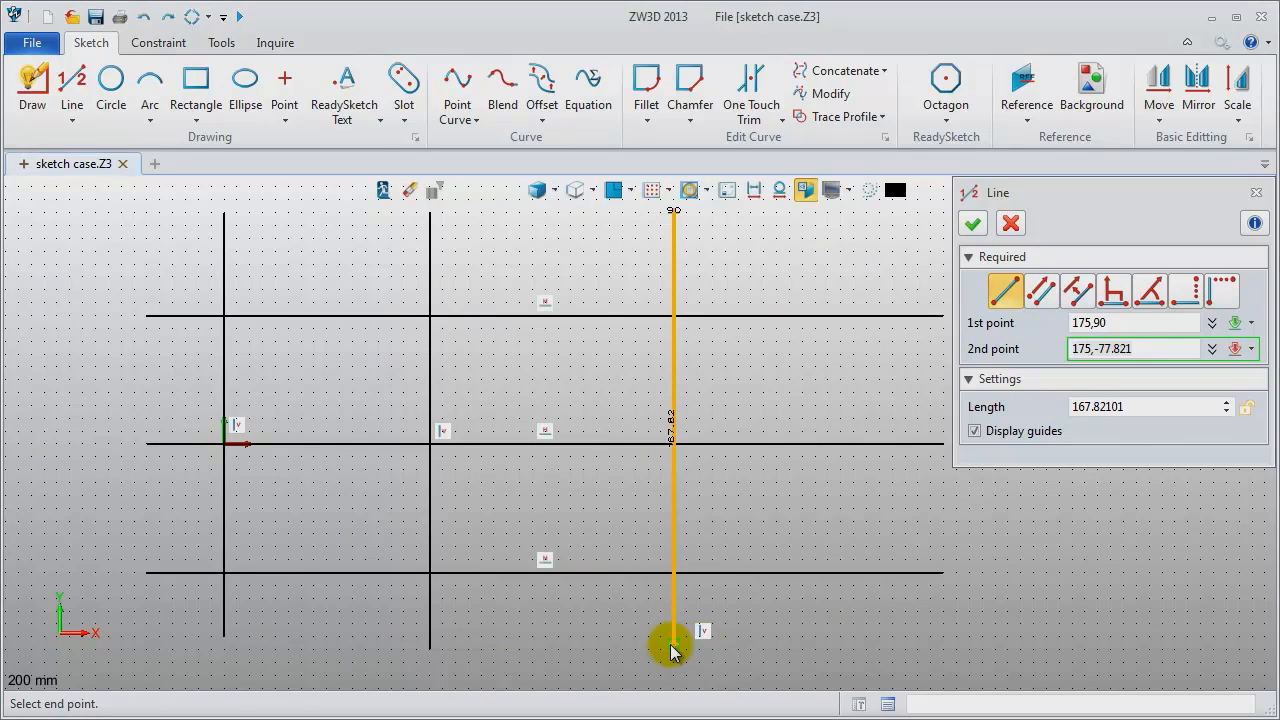
middle_click(685, 650)
middle_click(880, 245)
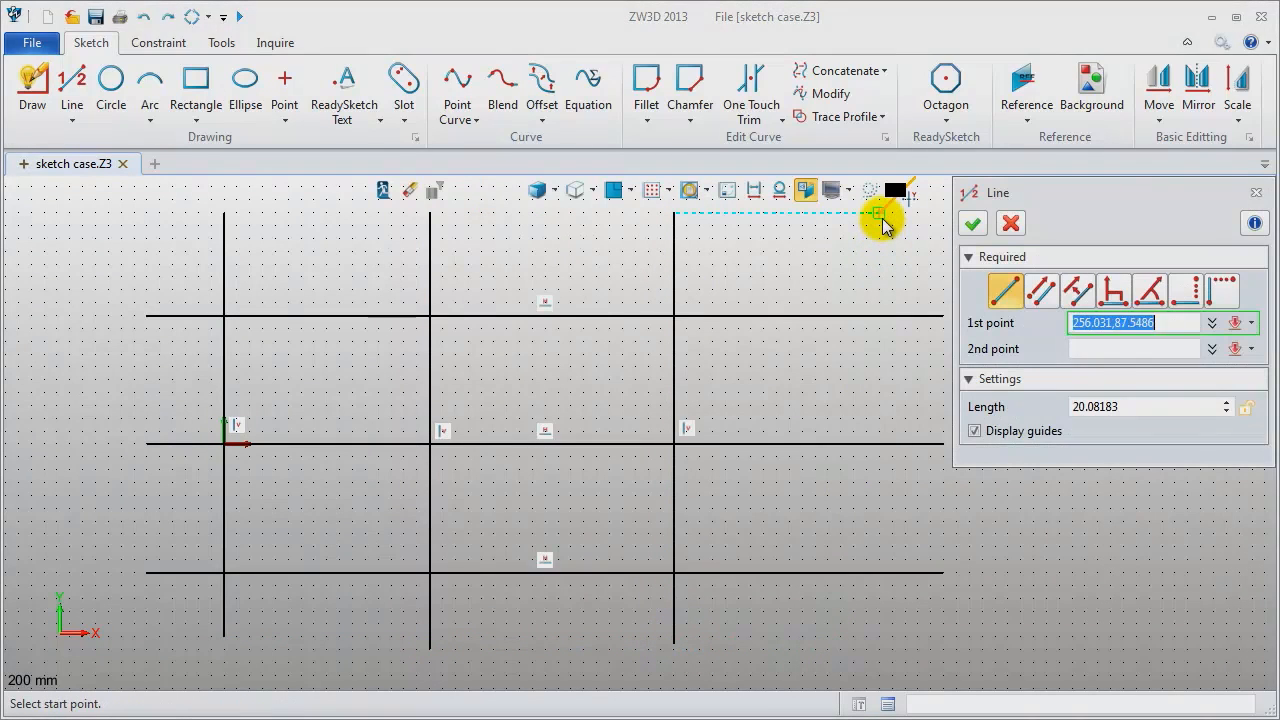
left_click(879, 211)
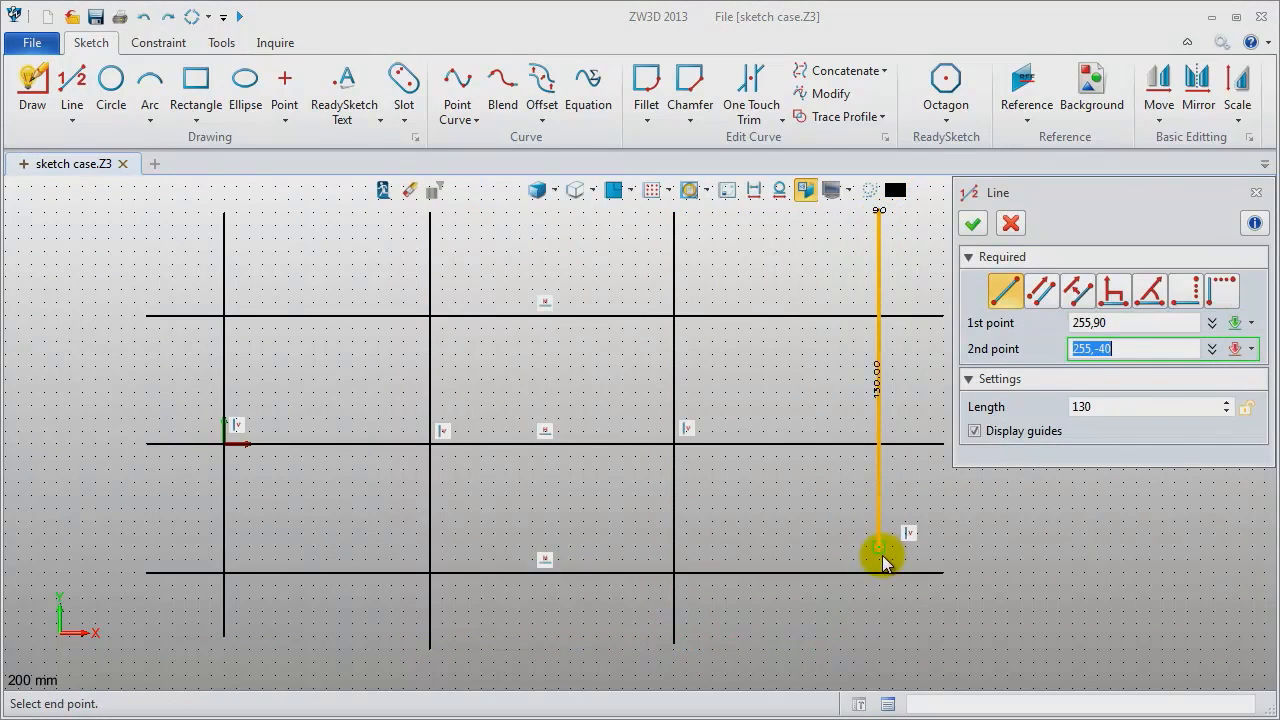
left_click(884, 645)
middle_click(1070, 662)
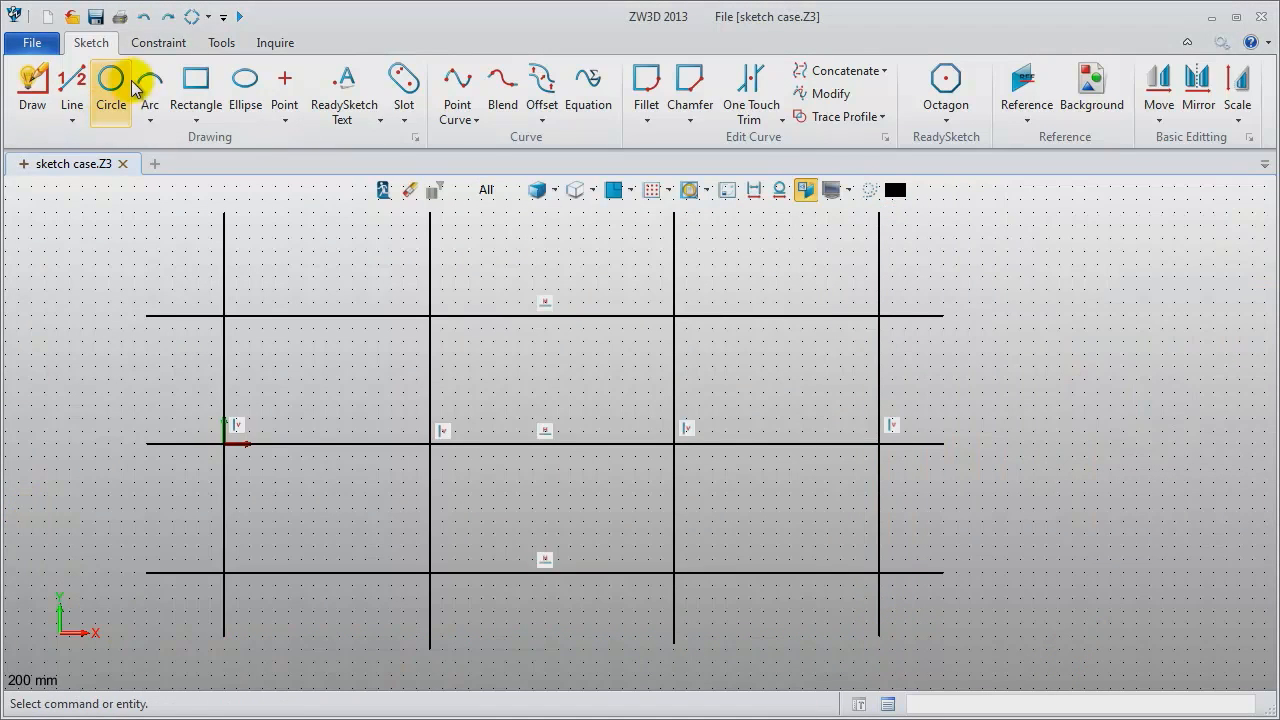
Constrain the sketch origin to lie on the first vertical line and on the middle horizontal line.
left_click(165, 42)
left_click(58, 107)
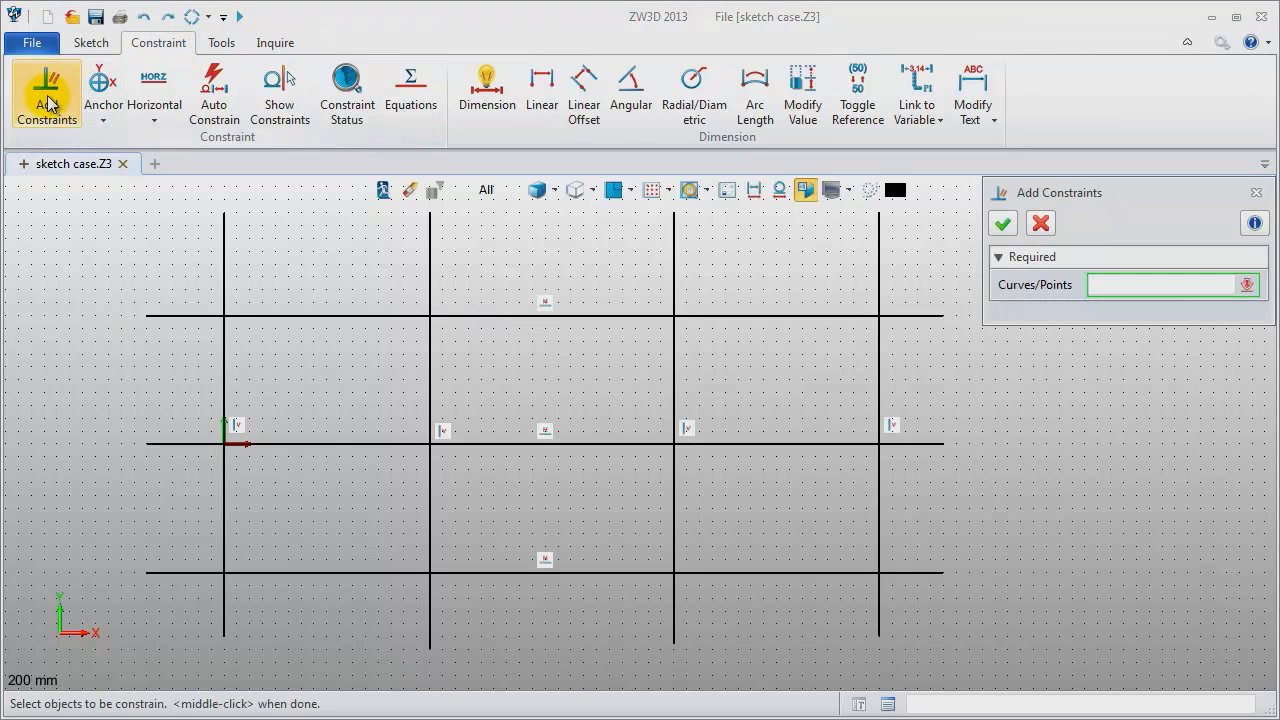
left_click(222, 383)
left_click(223, 443)
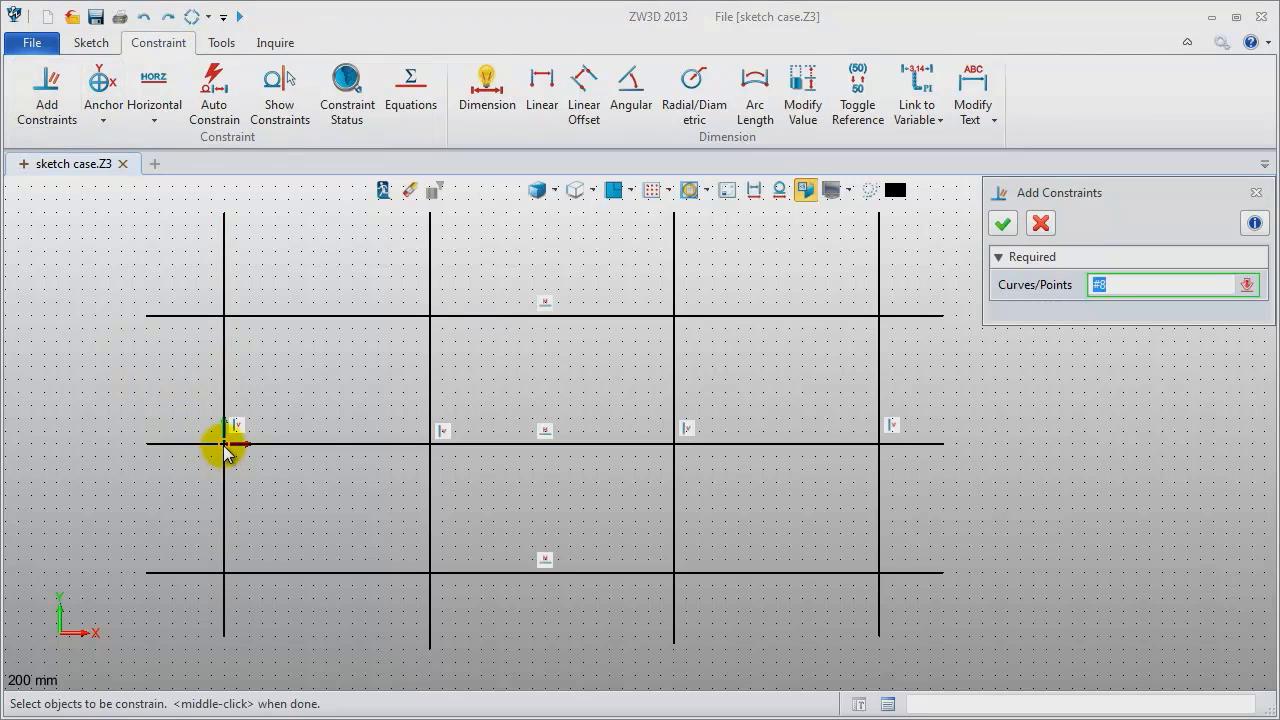
middle_click(302, 388)
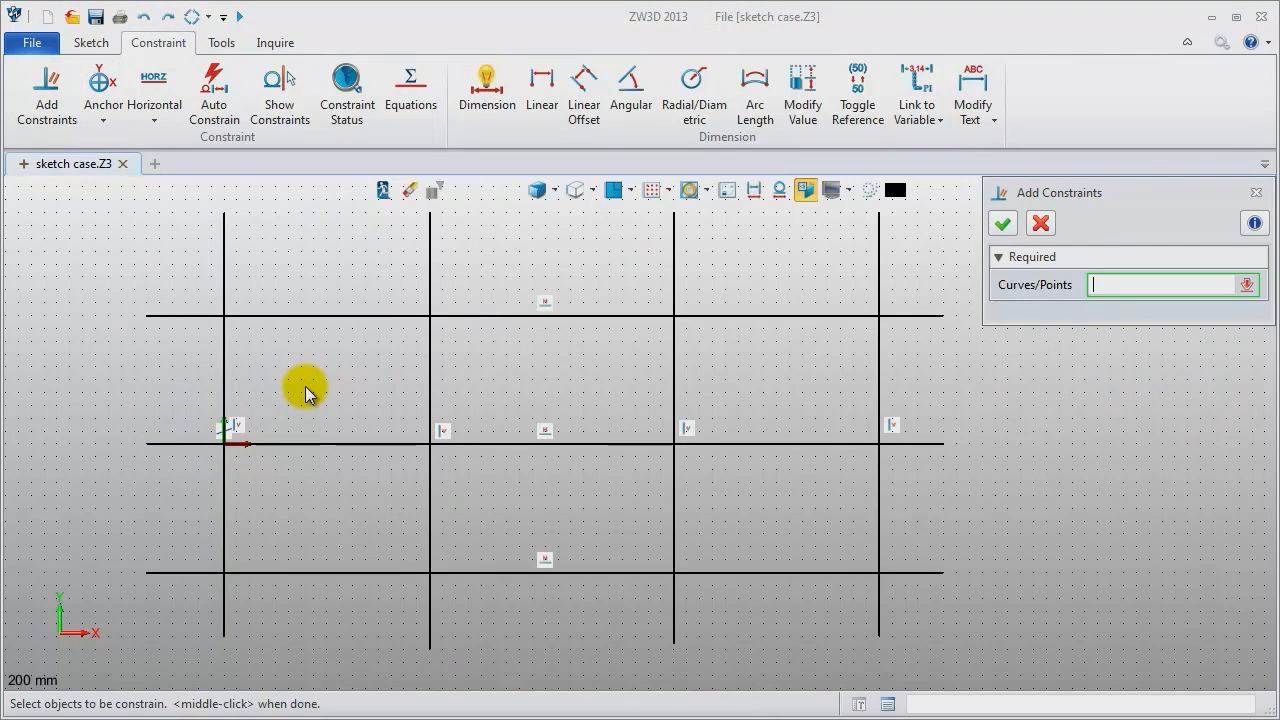
left_click(223, 446)
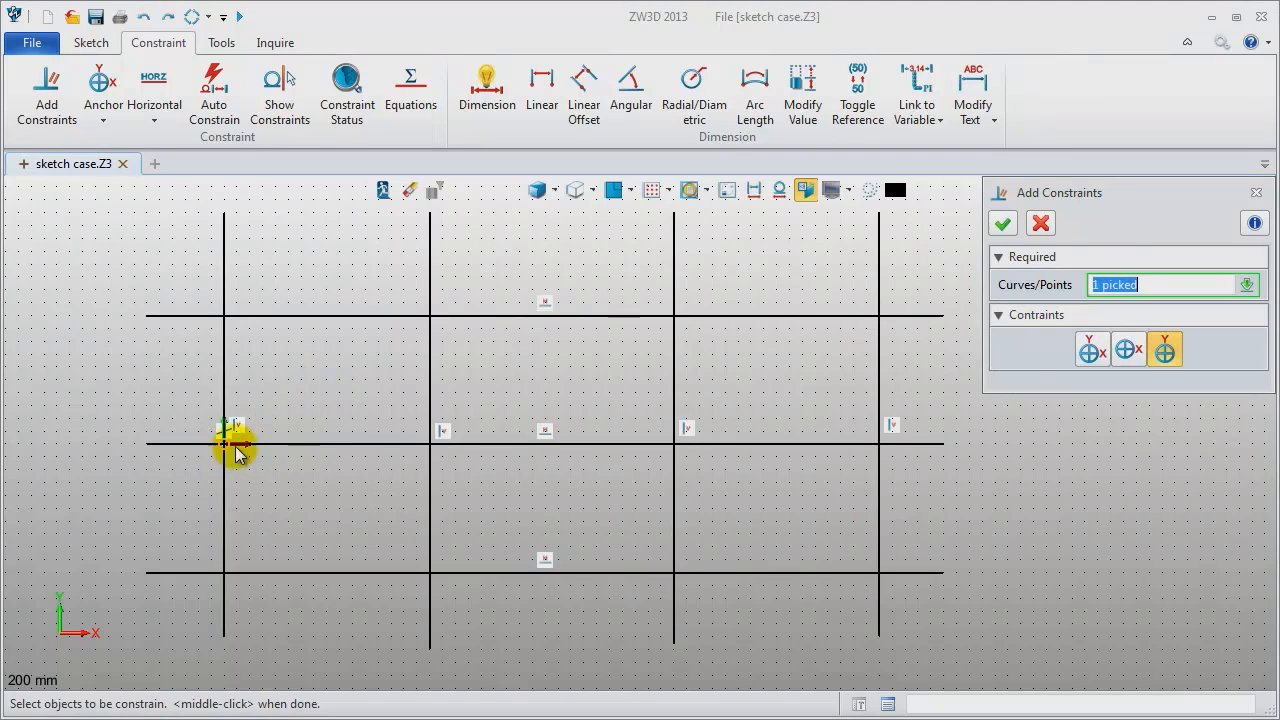
left_click(294, 444)
middle_click(305, 486)
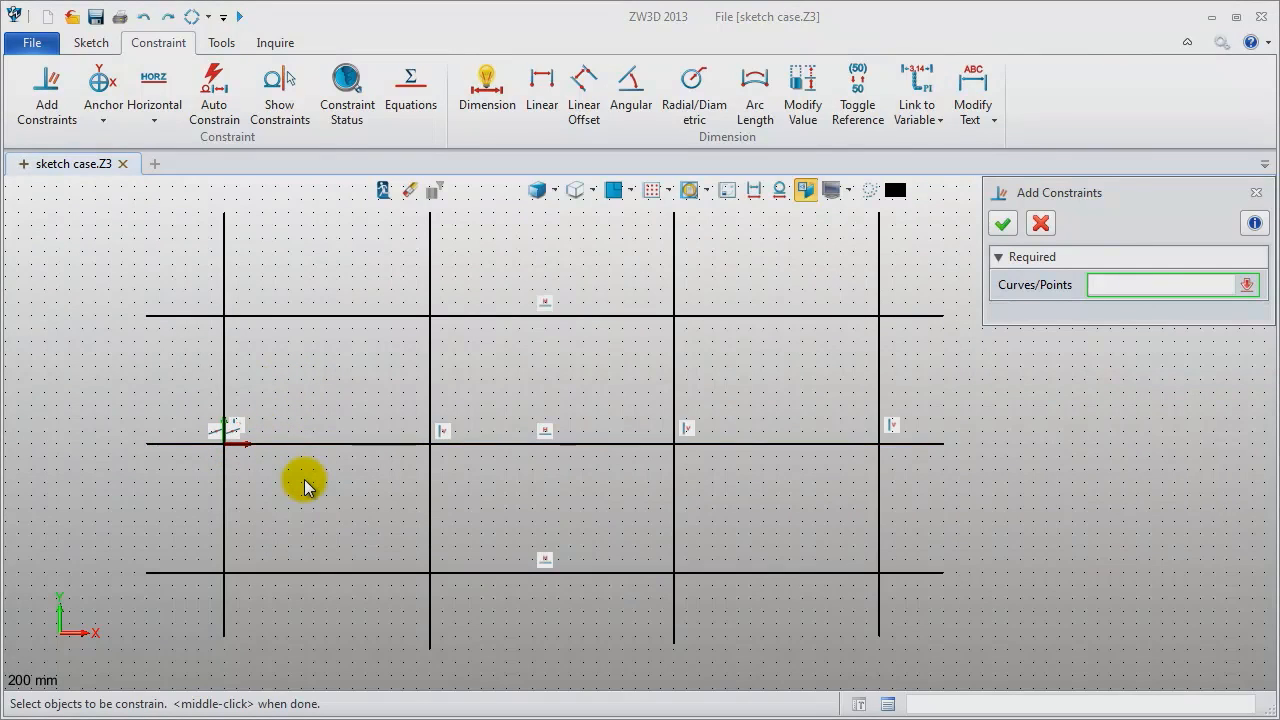
Dimension the distance between the upper and middle horizontal reference lines as 70 mm.
left_click(480, 118)
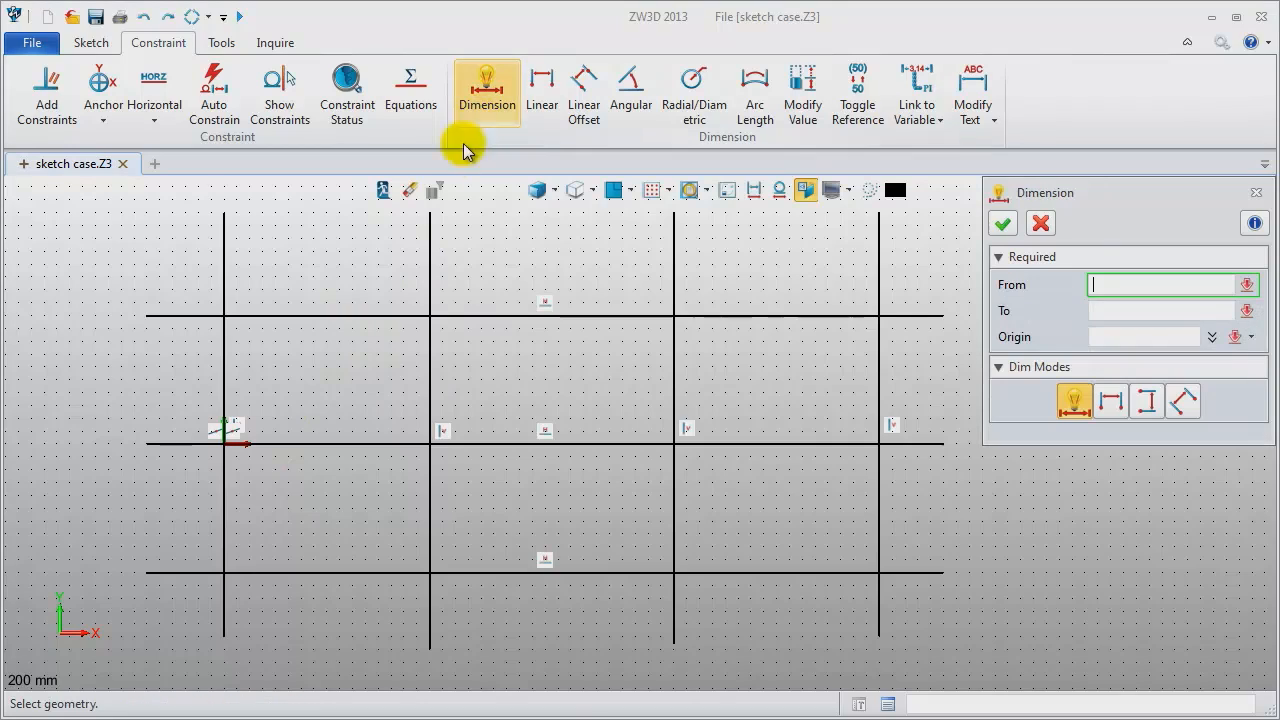
left_click(168, 318)
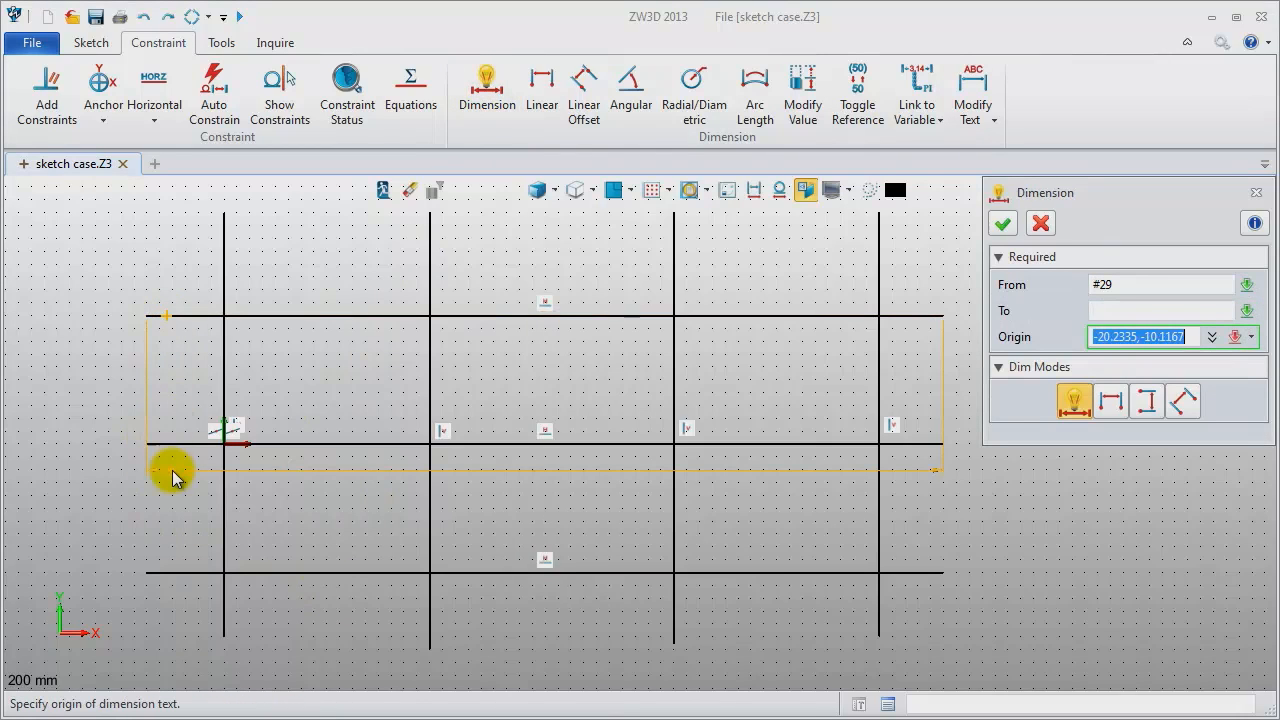
left_click(150, 381)
type("7")
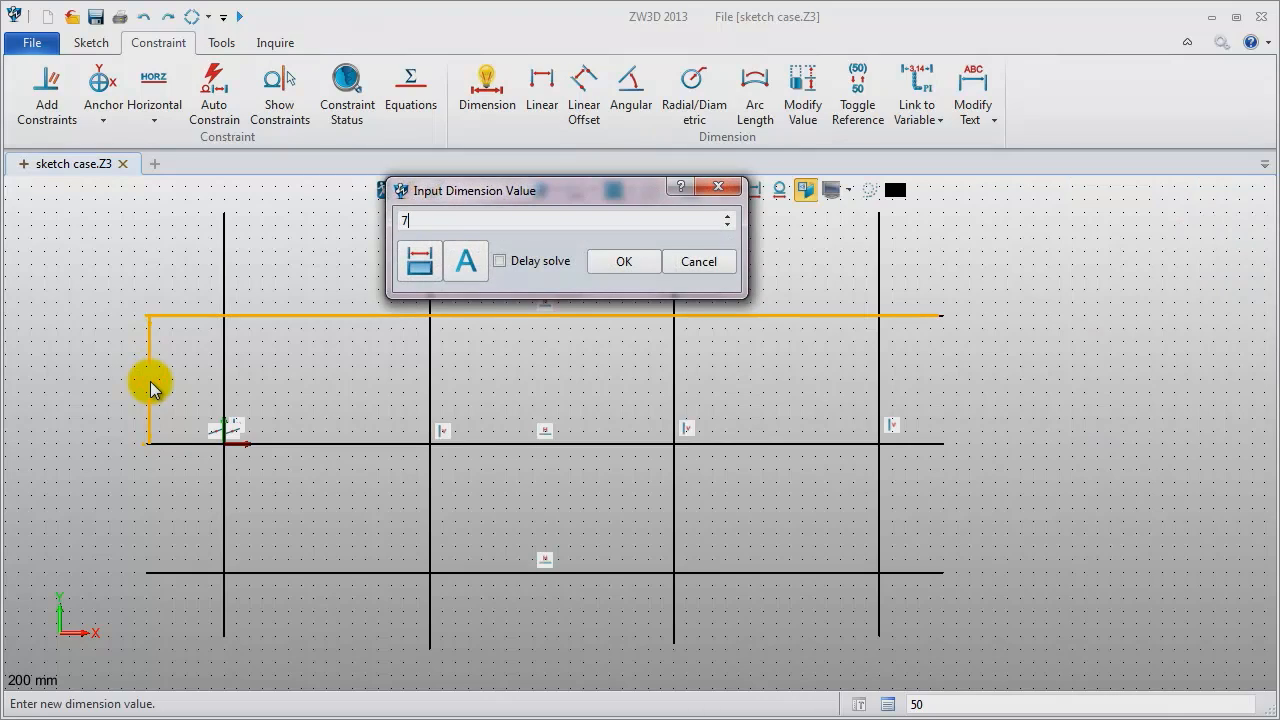
type("0")
key("Return")
Dimension the distance between the middle and lower horizontal reference lines as 40 mm.
left_click(170, 443)
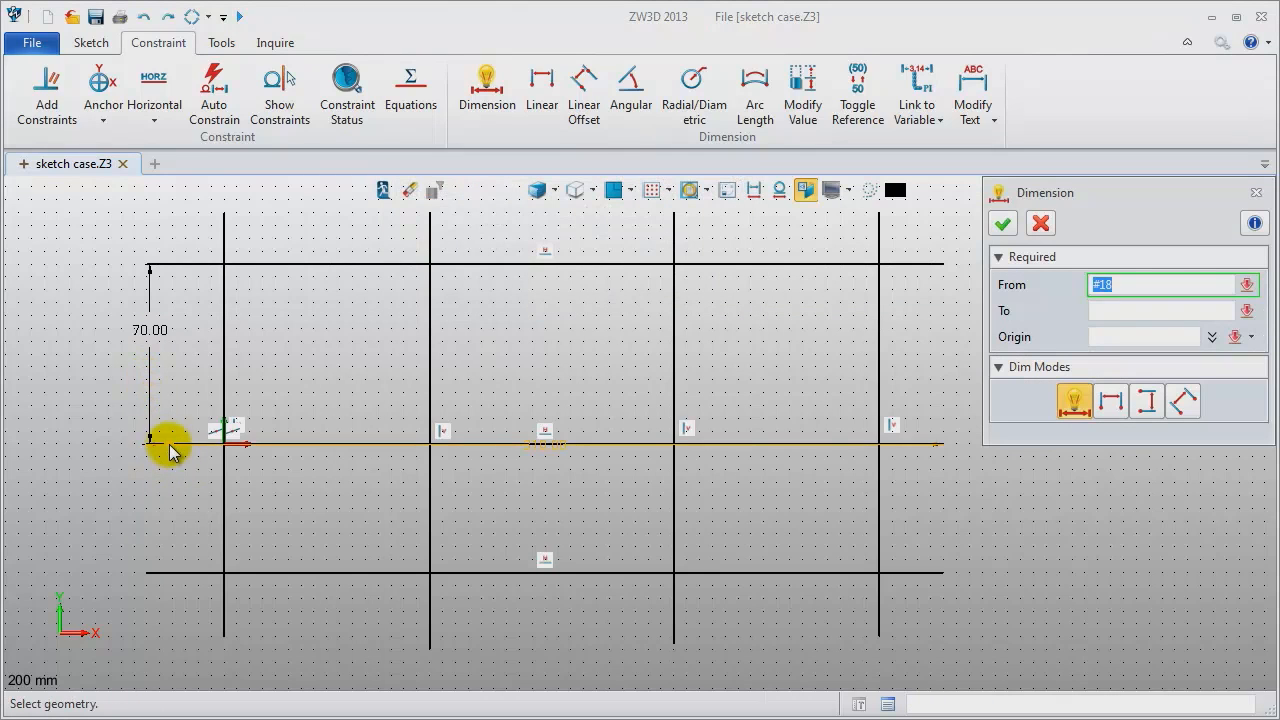
left_click(155, 571)
left_click(151, 508)
type("4")
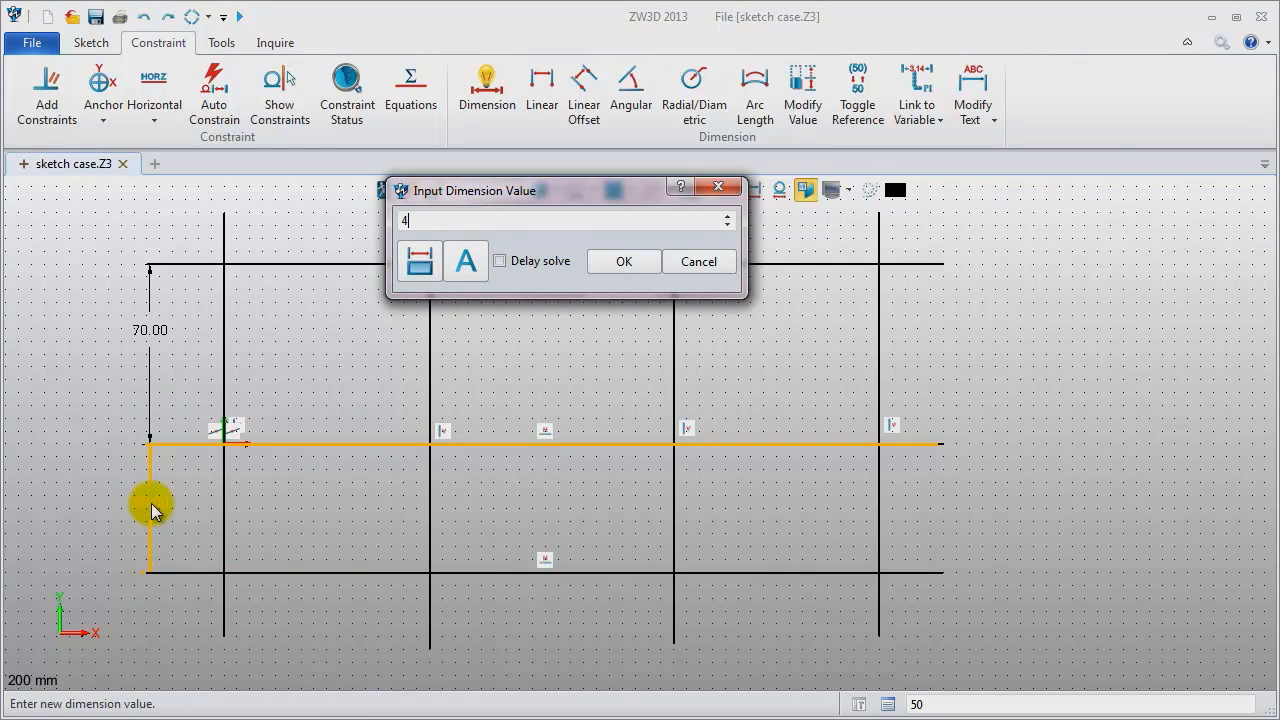
type("0")
key("Return")
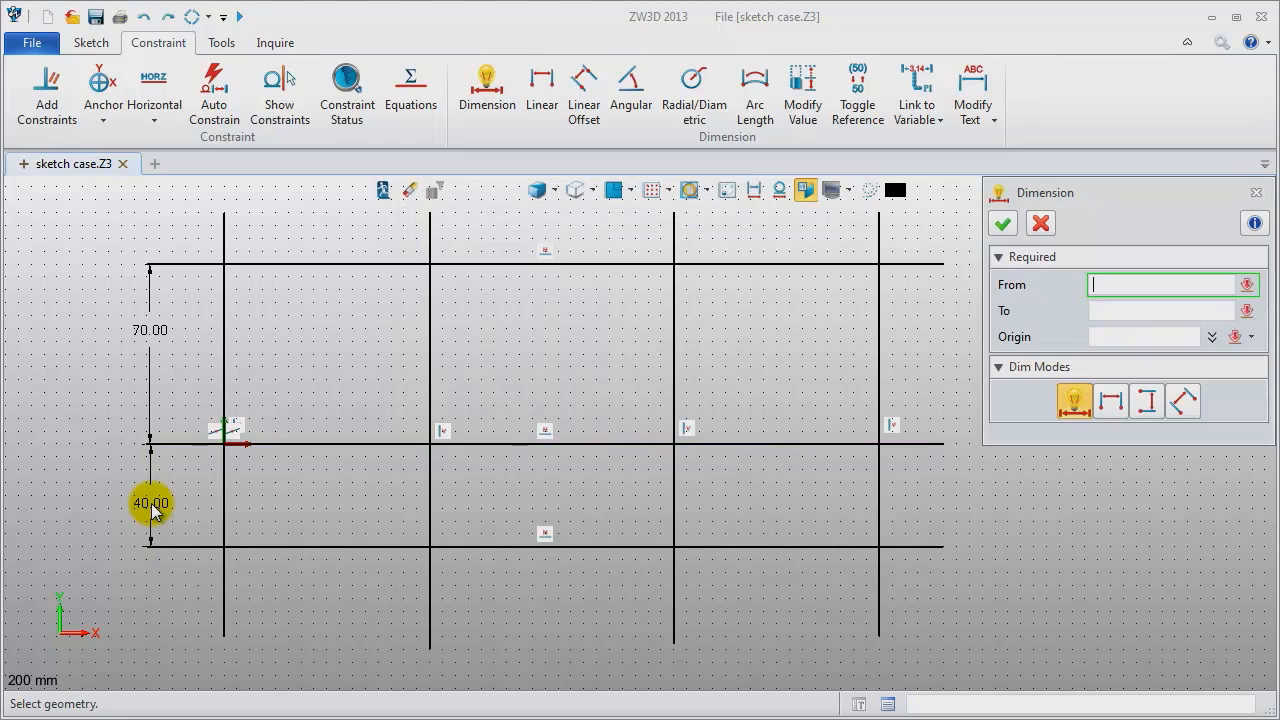
Dimension the distance between the first and second vertical reference lines as 60 mm.
left_click(224, 608)
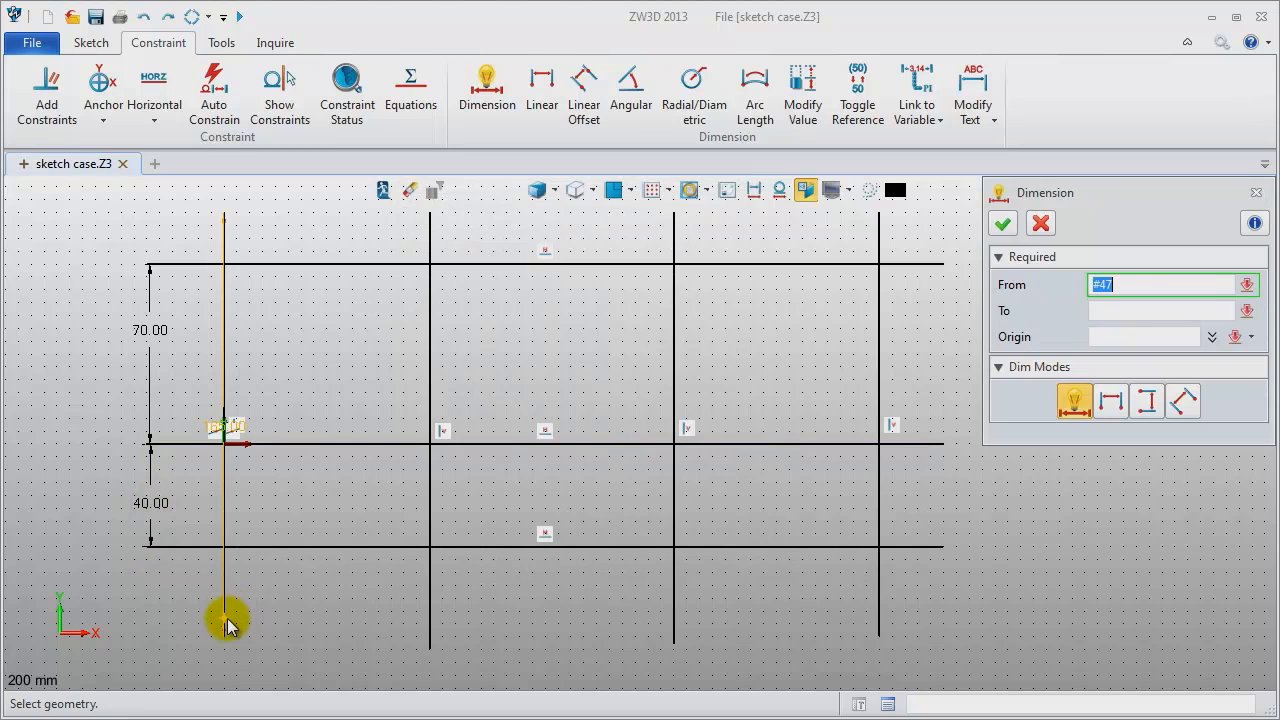
left_click(431, 636)
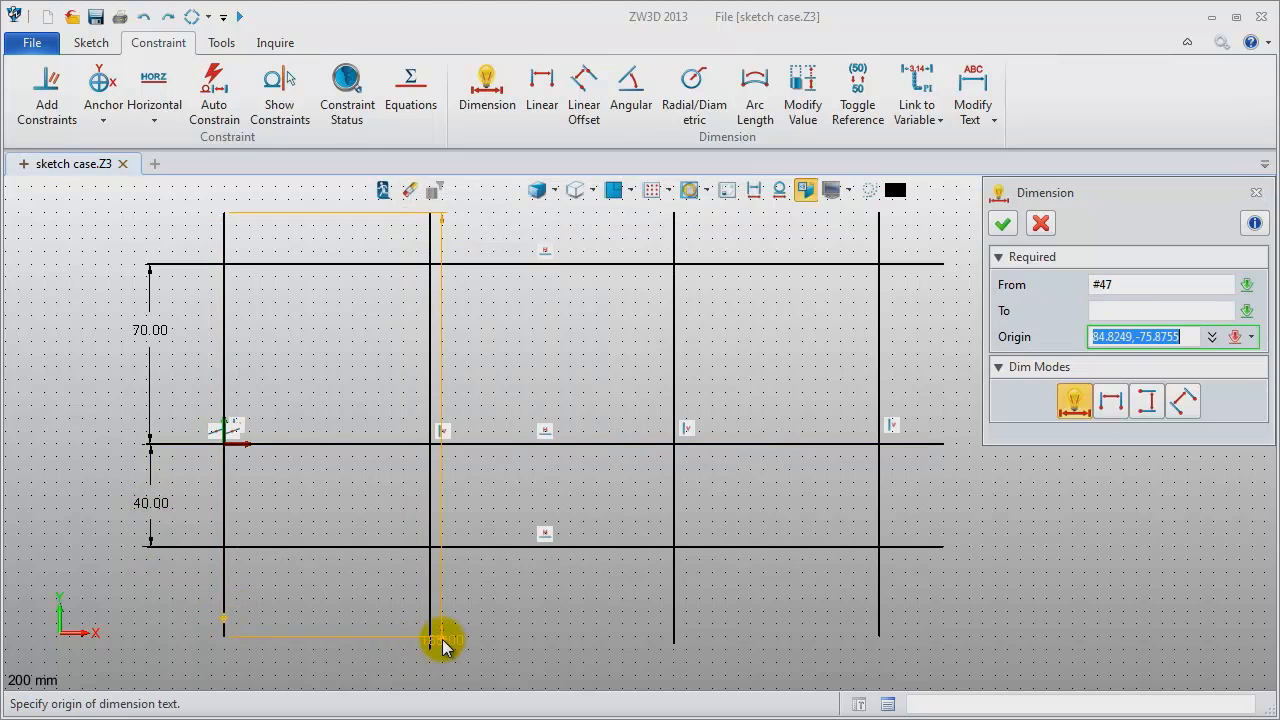
left_click(327, 640)
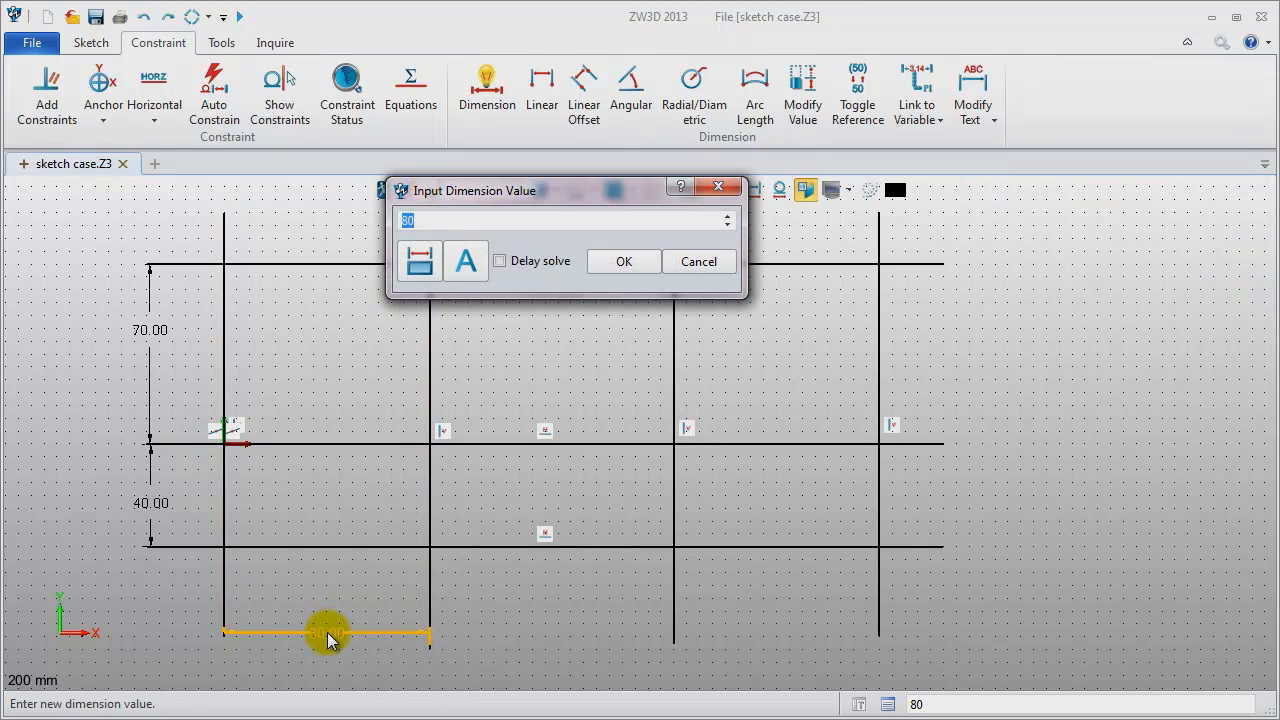
type("60")
key("Return")
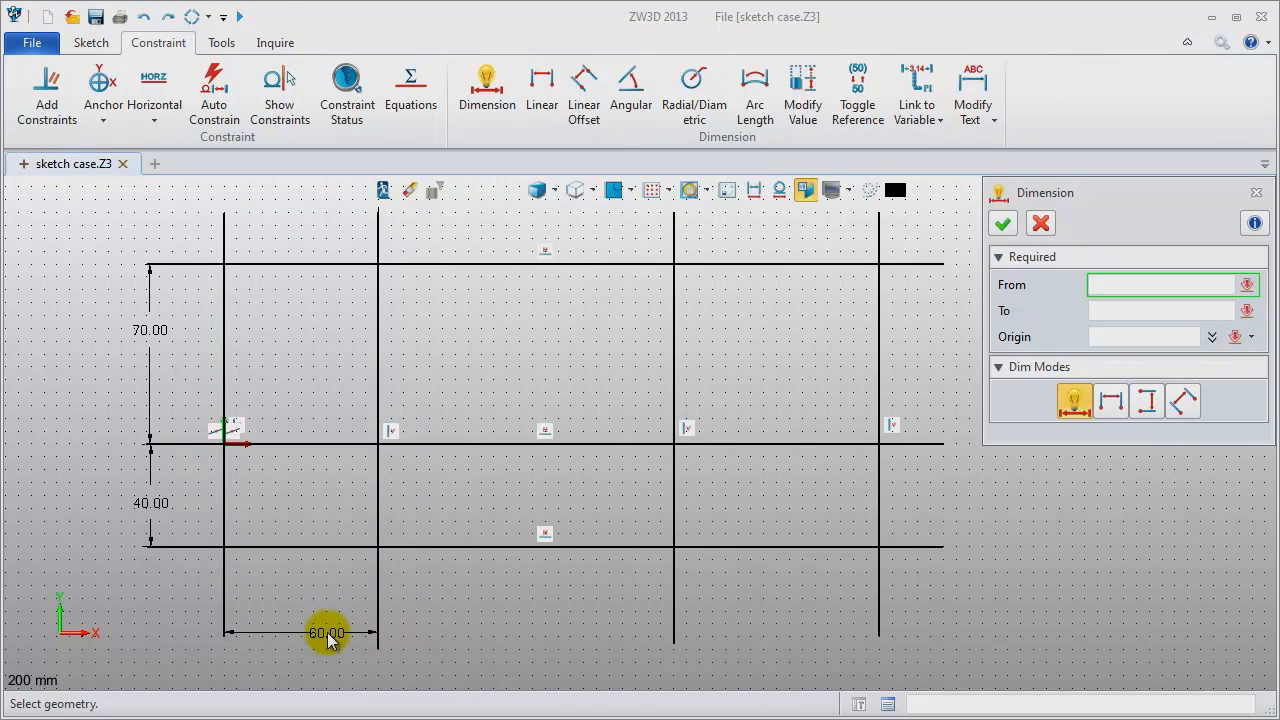
Dimension the distance from the first to the third vertical reference line as 180 mm.
left_click(224, 630)
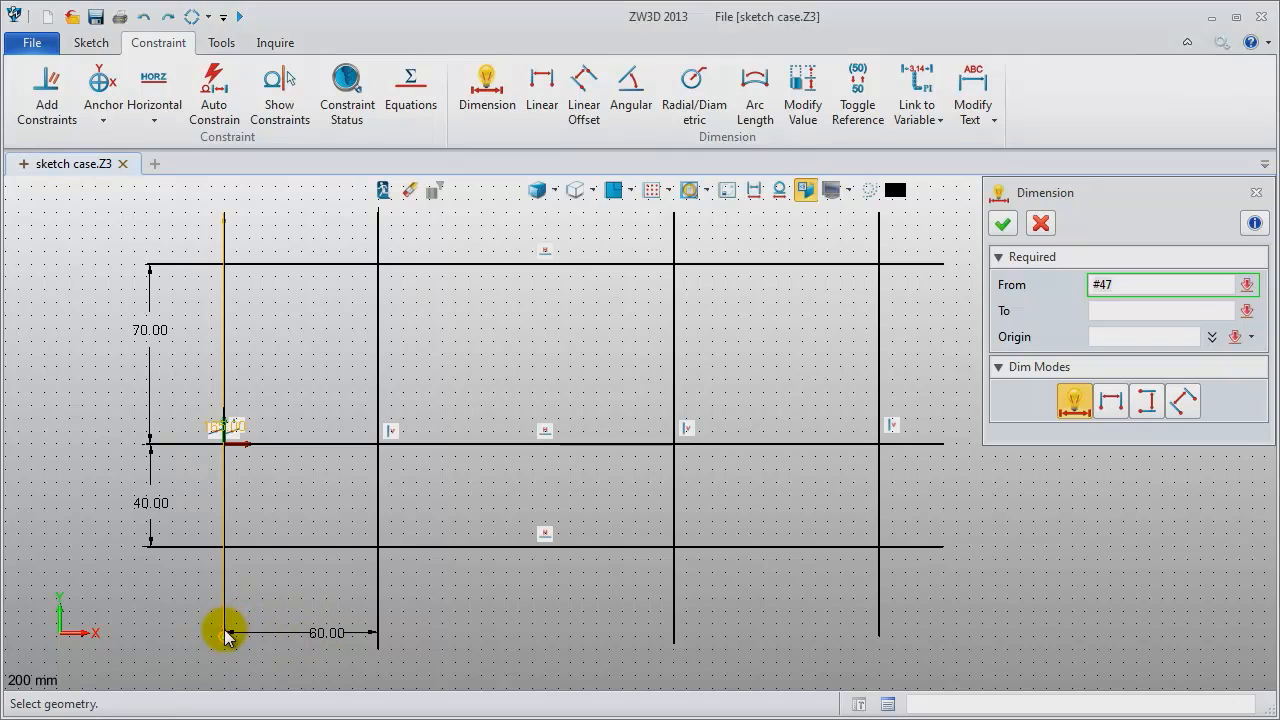
left_click(670, 642)
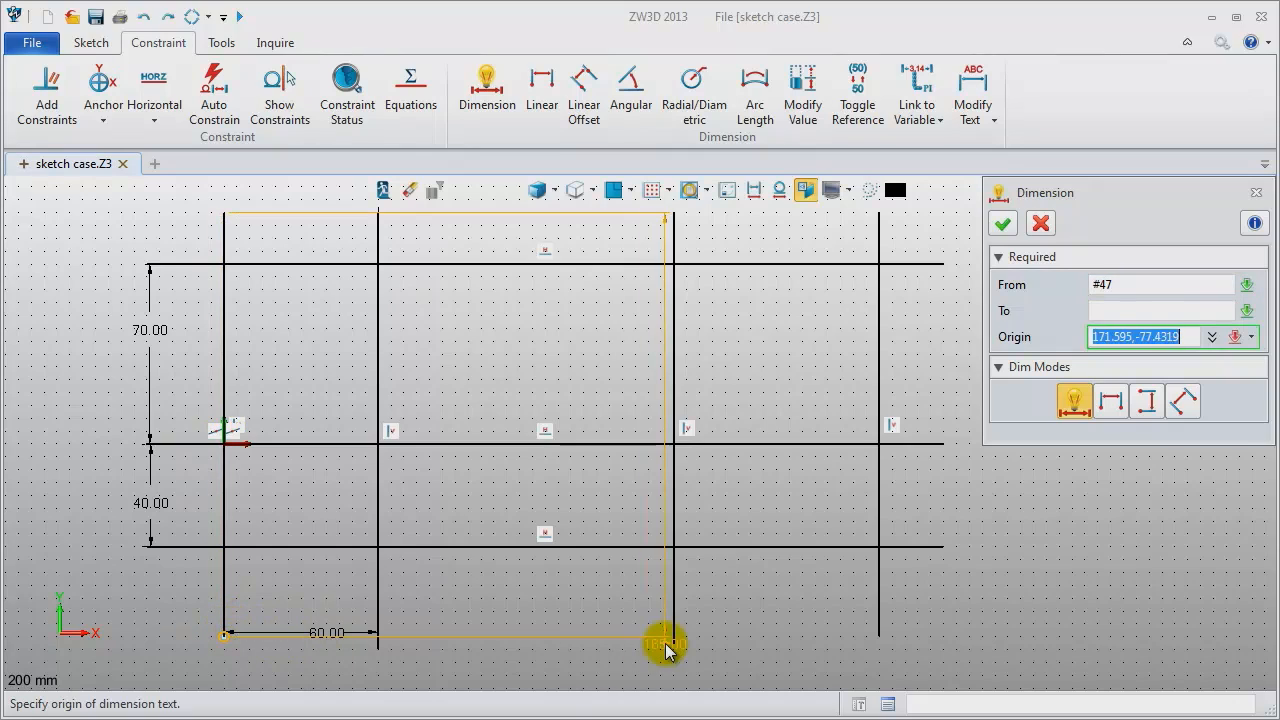
left_click(450, 670)
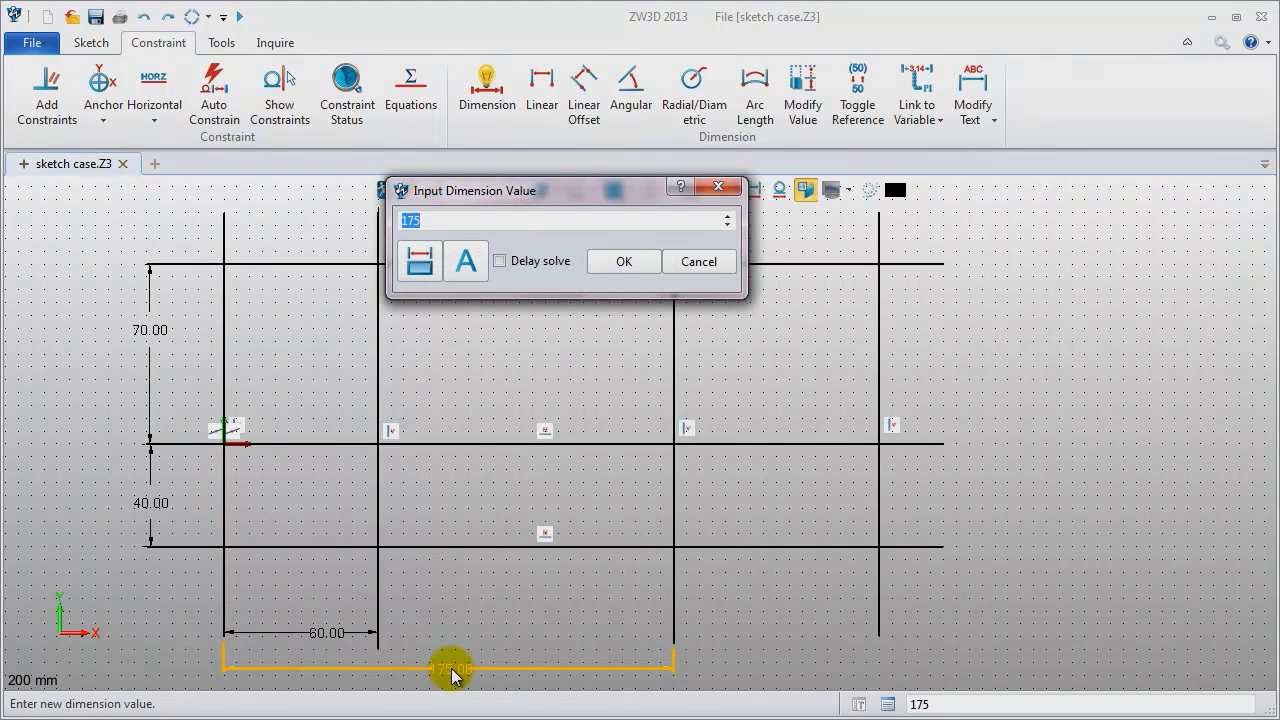
key("Return")
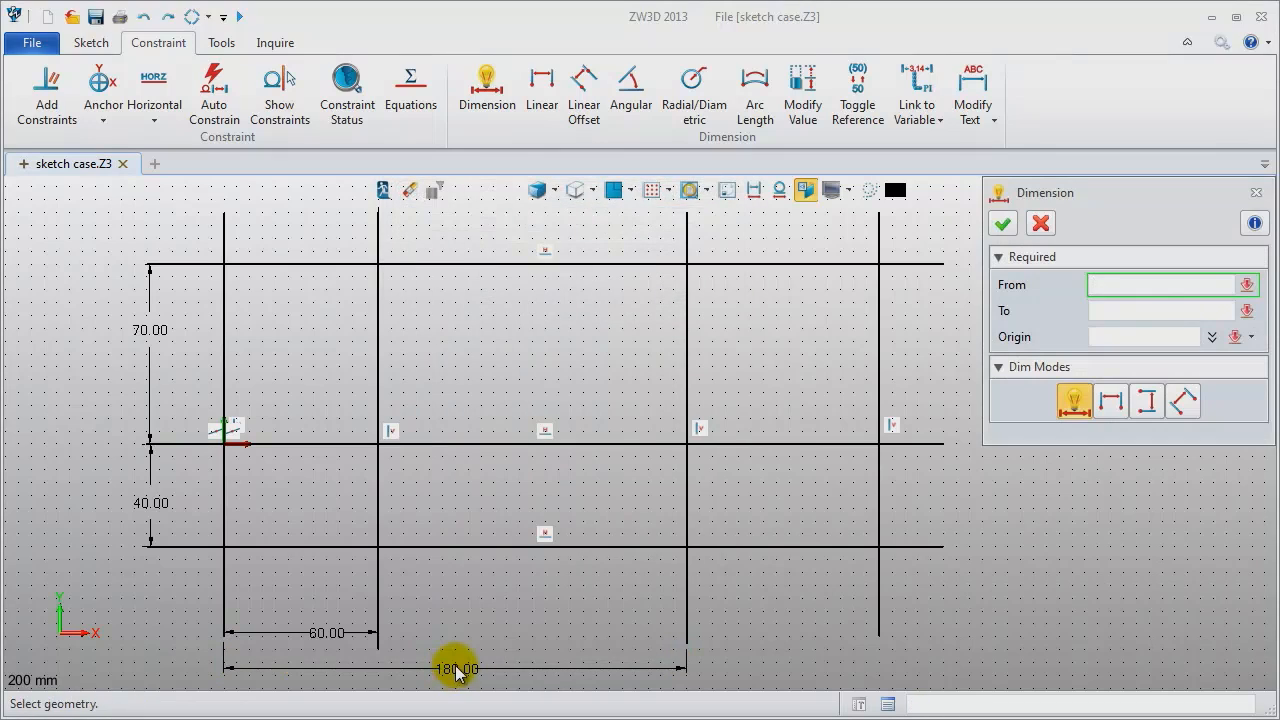
Dimension the distance from the first to the fourth vertical reference line as 290 mm and finish dimensioning.
left_click(222, 634)
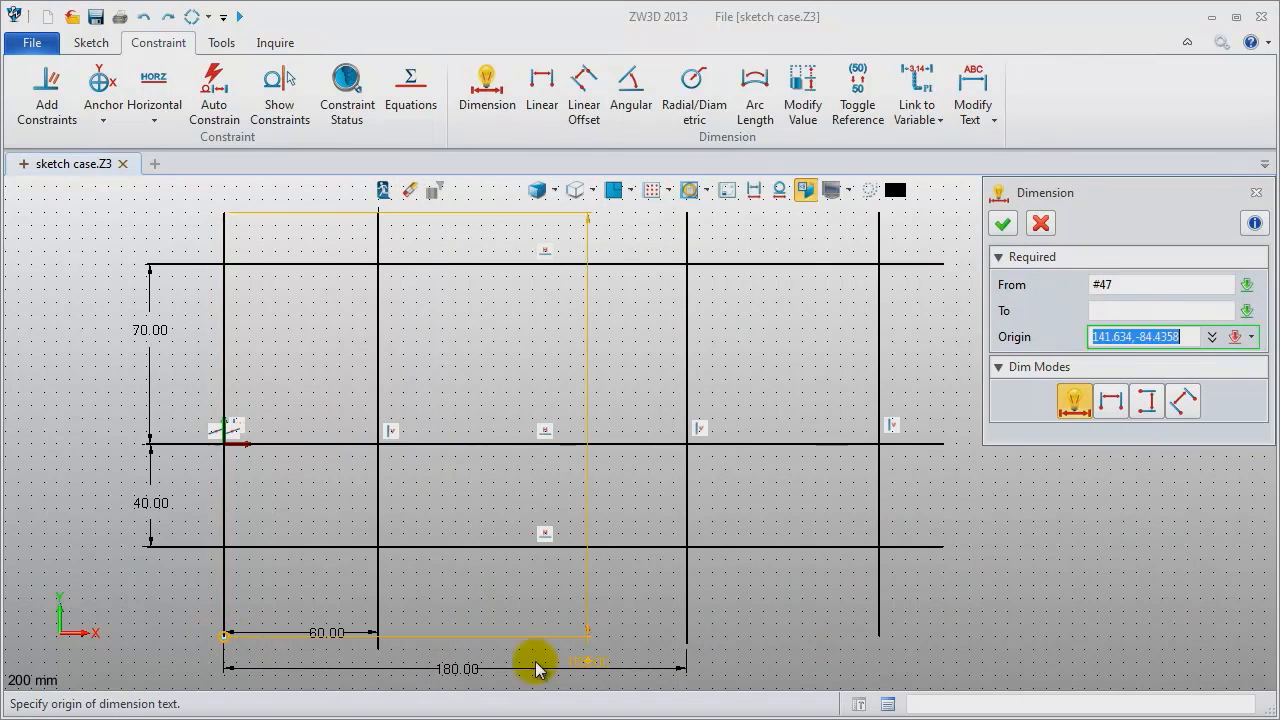
left_click(879, 637)
middle_click_drag(701, 681, 701, 643)
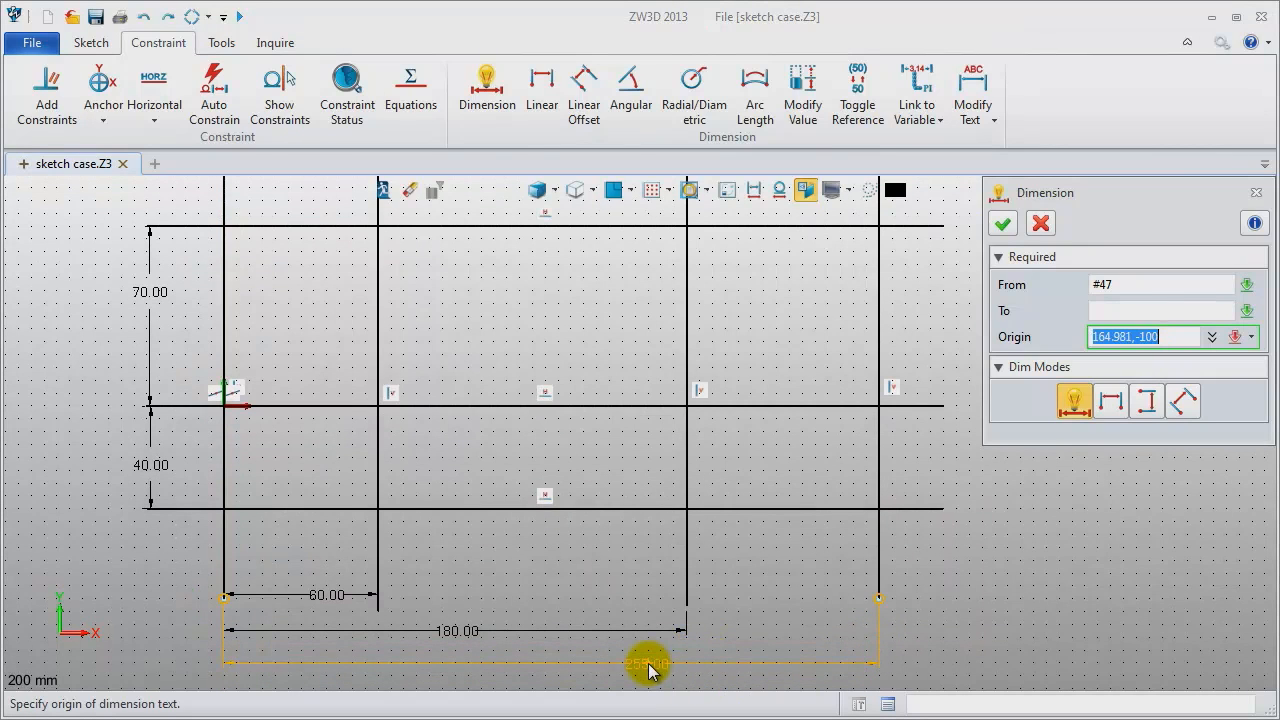
left_click(628, 671)
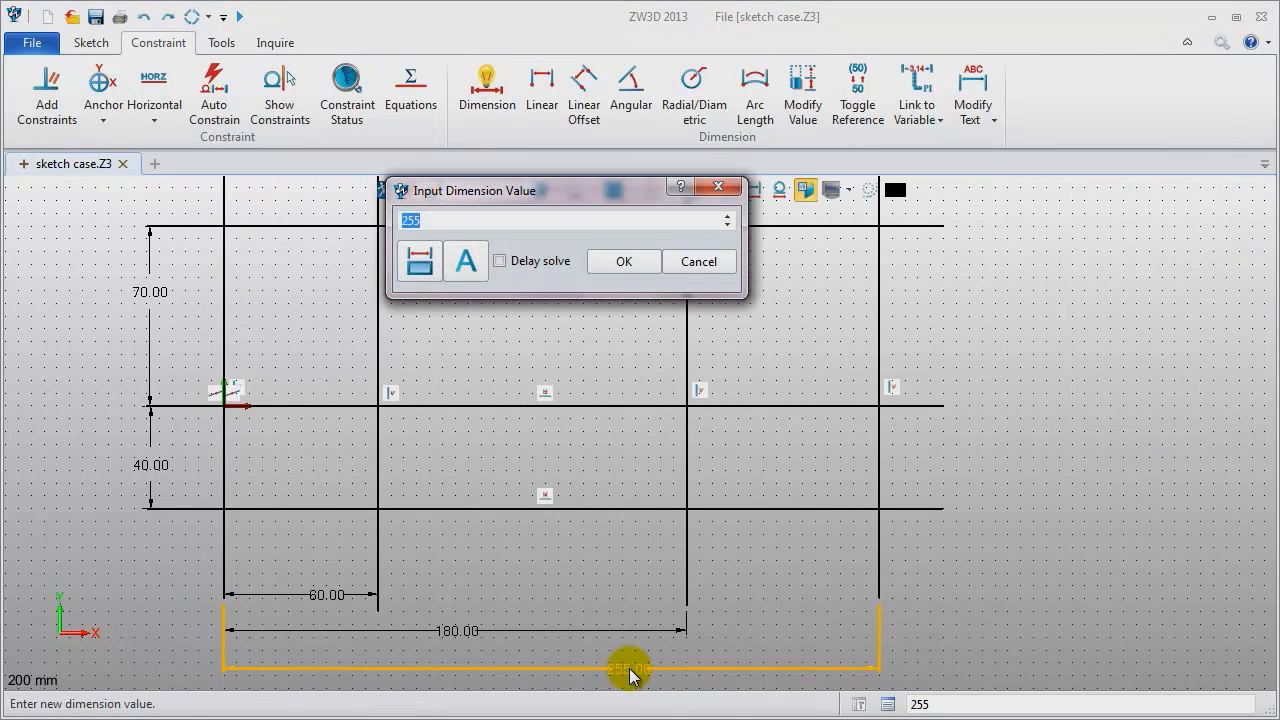
type("290")
key("Return")
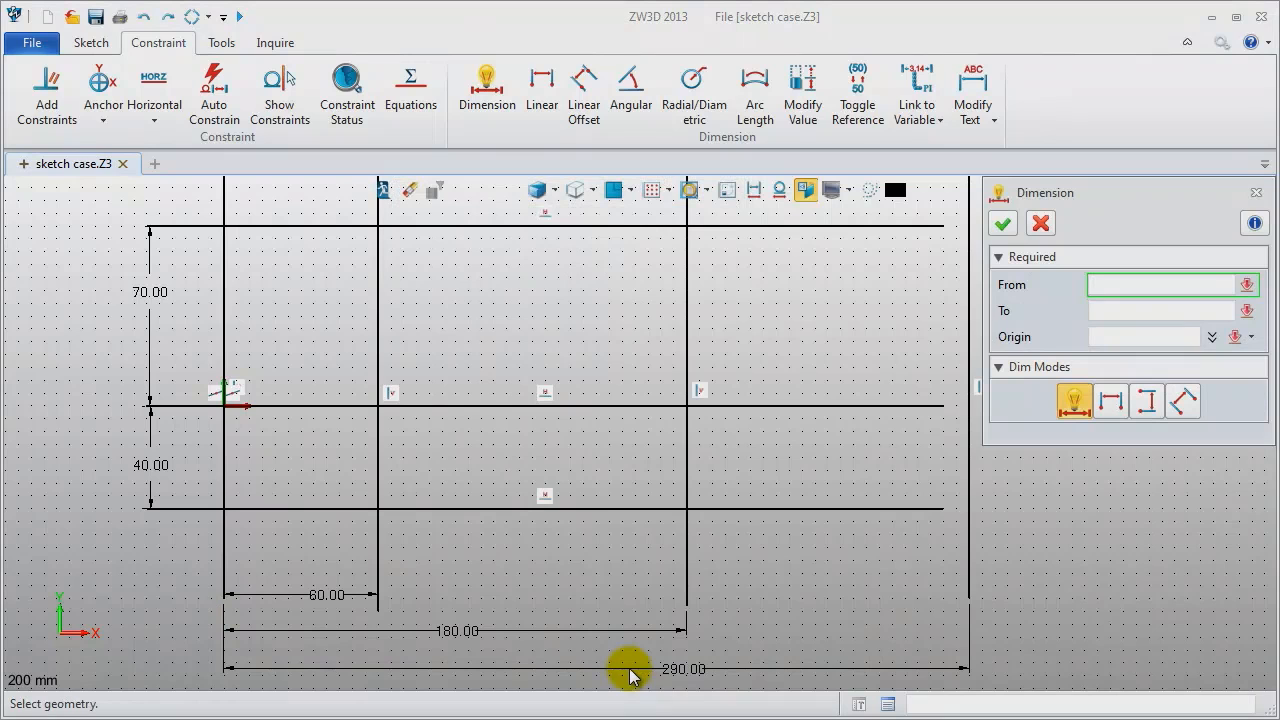
left_click(1256, 193)
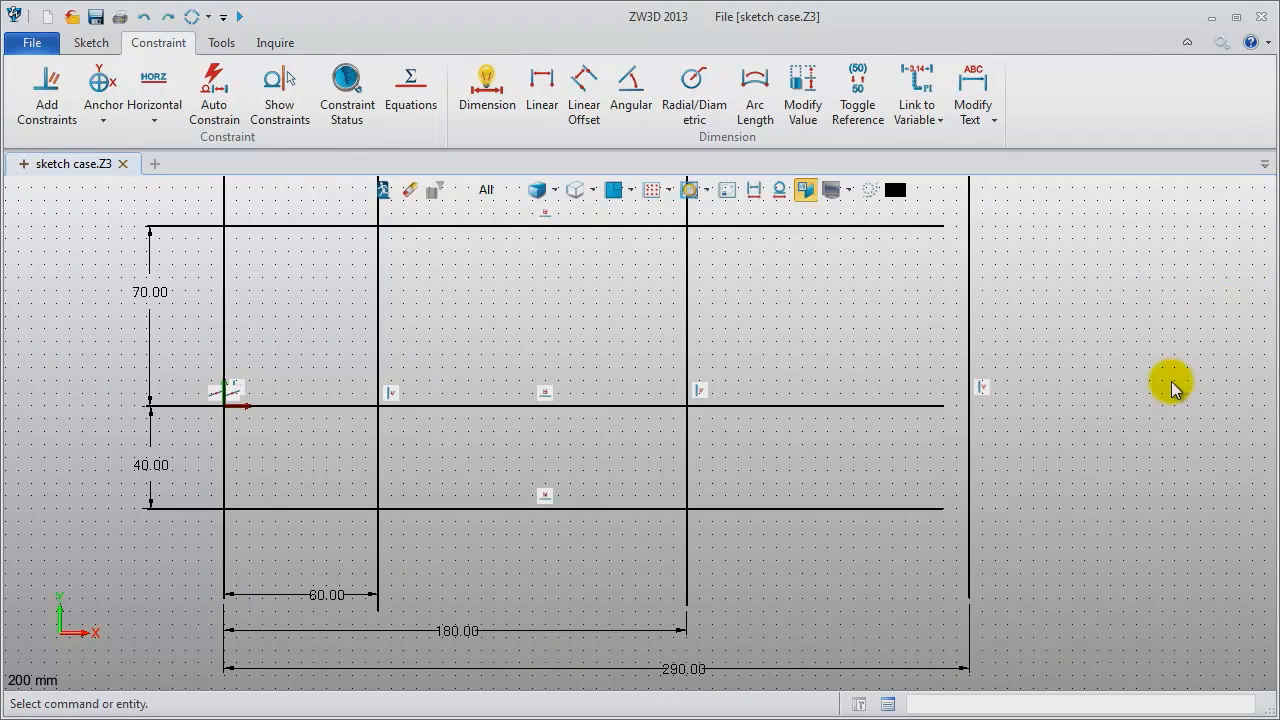
Stretch the right ends of the three horizontal reference lines past the fourth vertical line.
middle_click_drag(1145, 415, 1146, 405)
left_click_drag(942, 517, 1000, 517)
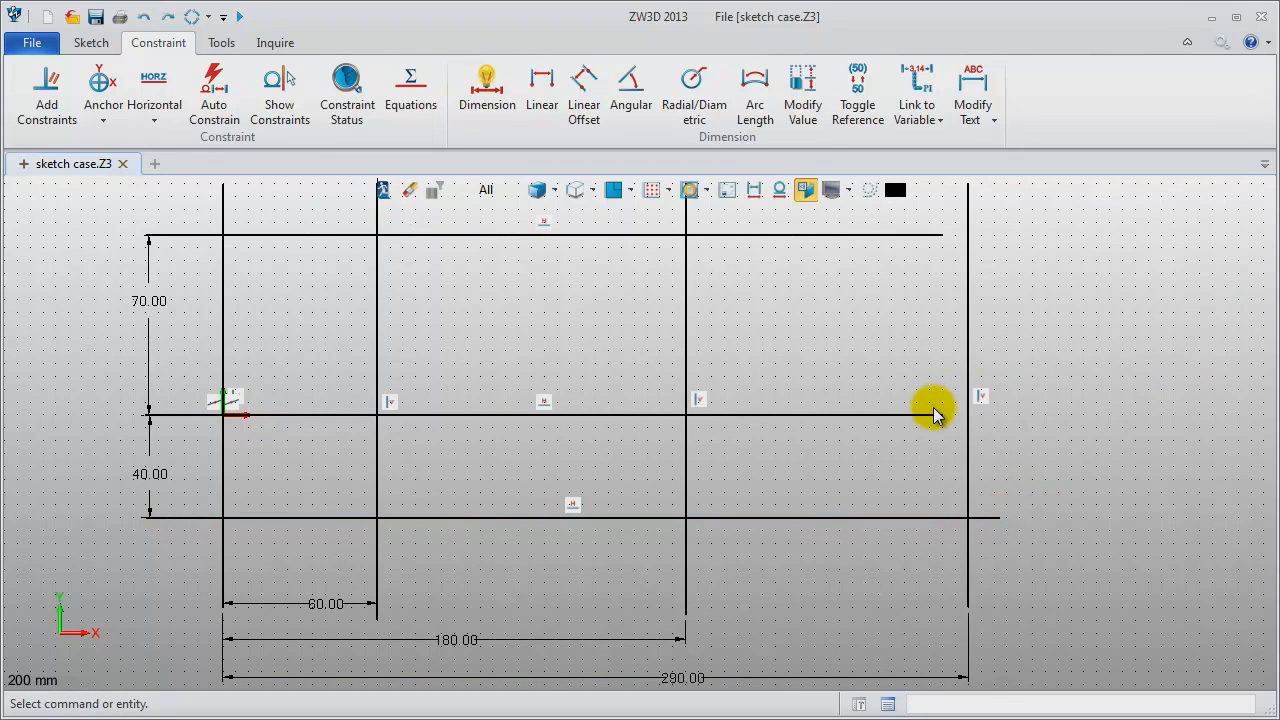
left_click_drag(940, 420, 1019, 416)
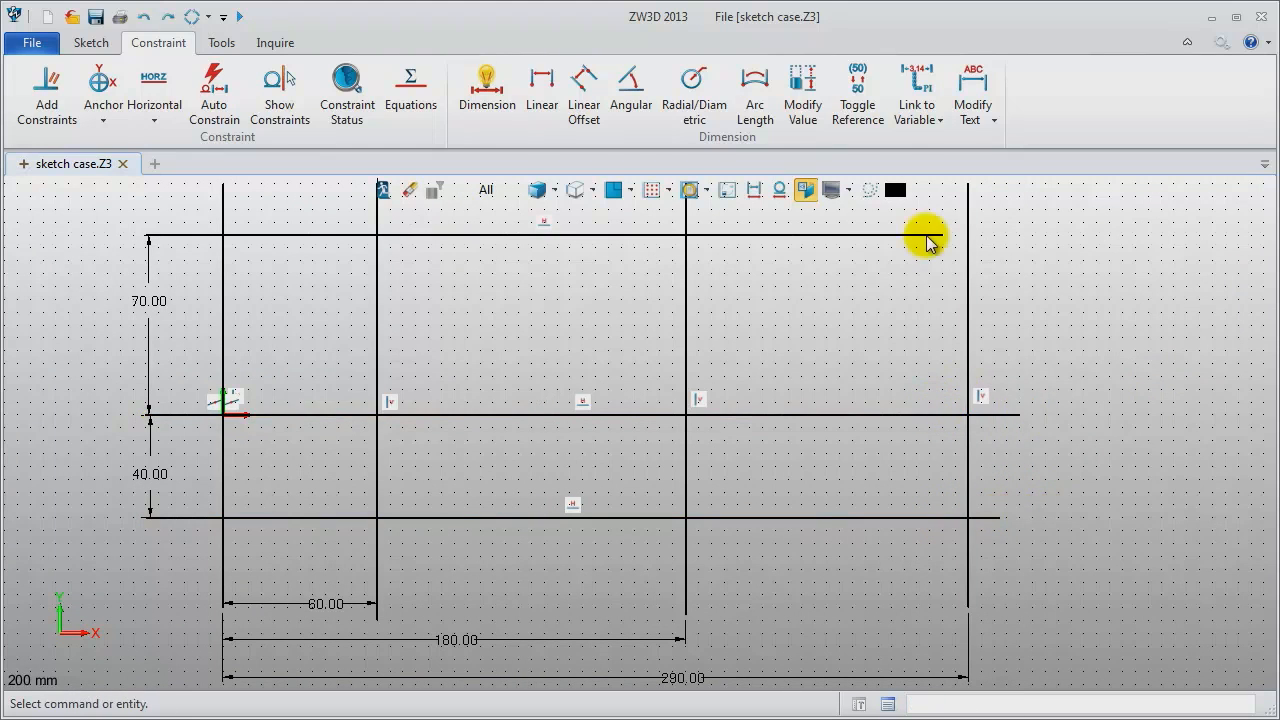
left_click_drag(940, 238, 1018, 237)
Toggle all three horizontal and four vertical reference lines to construction geometry.
left_click(245, 236)
left_click(263, 415)
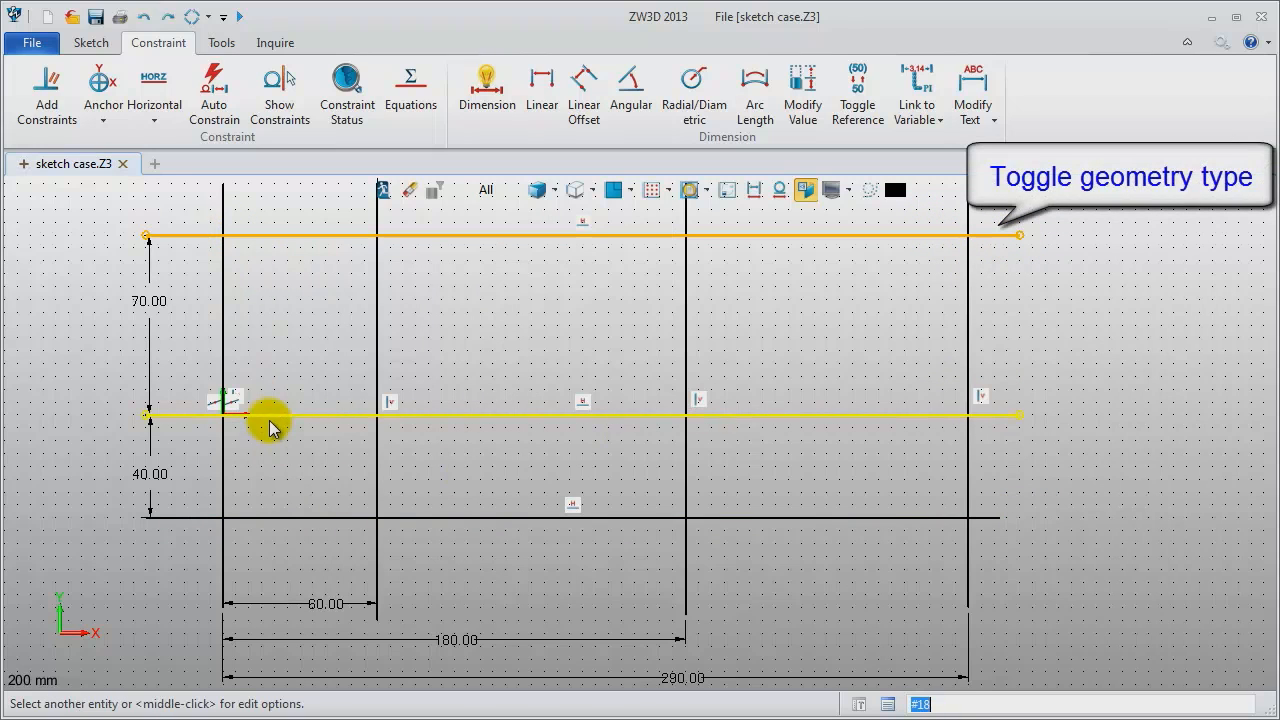
left_click(254, 518)
left_click(223, 491)
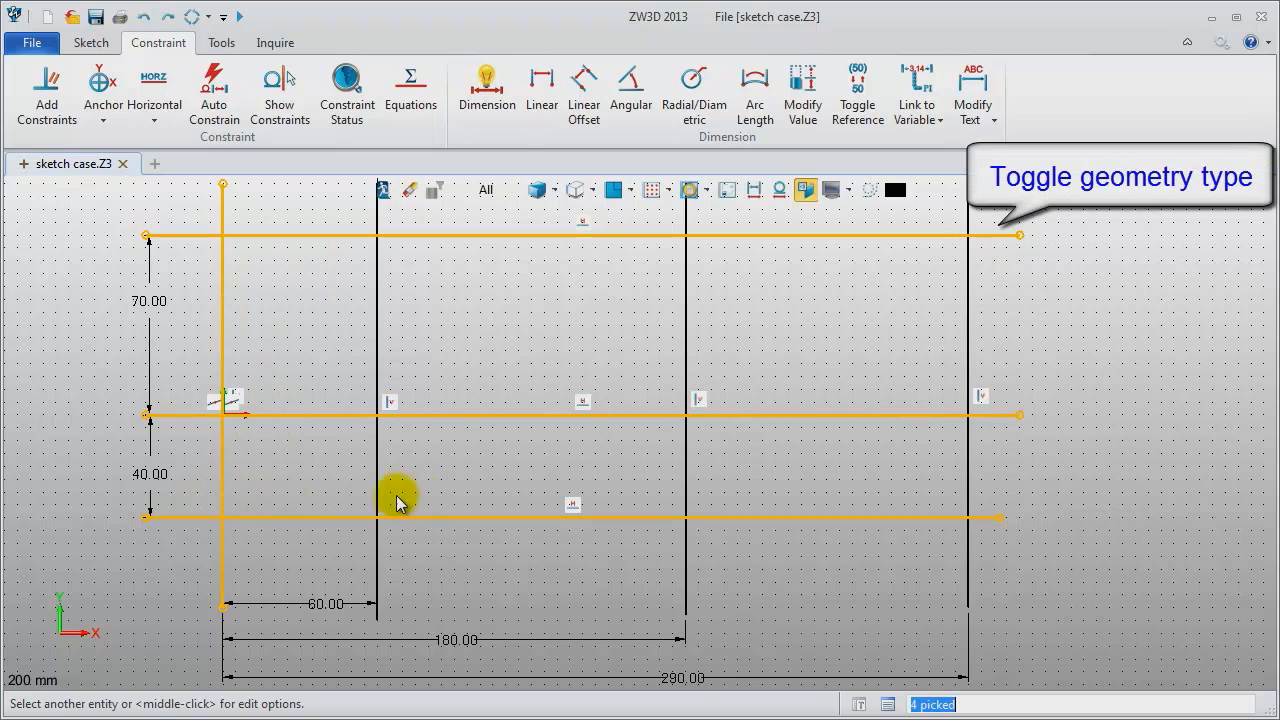
left_click(376, 486)
left_click(686, 472)
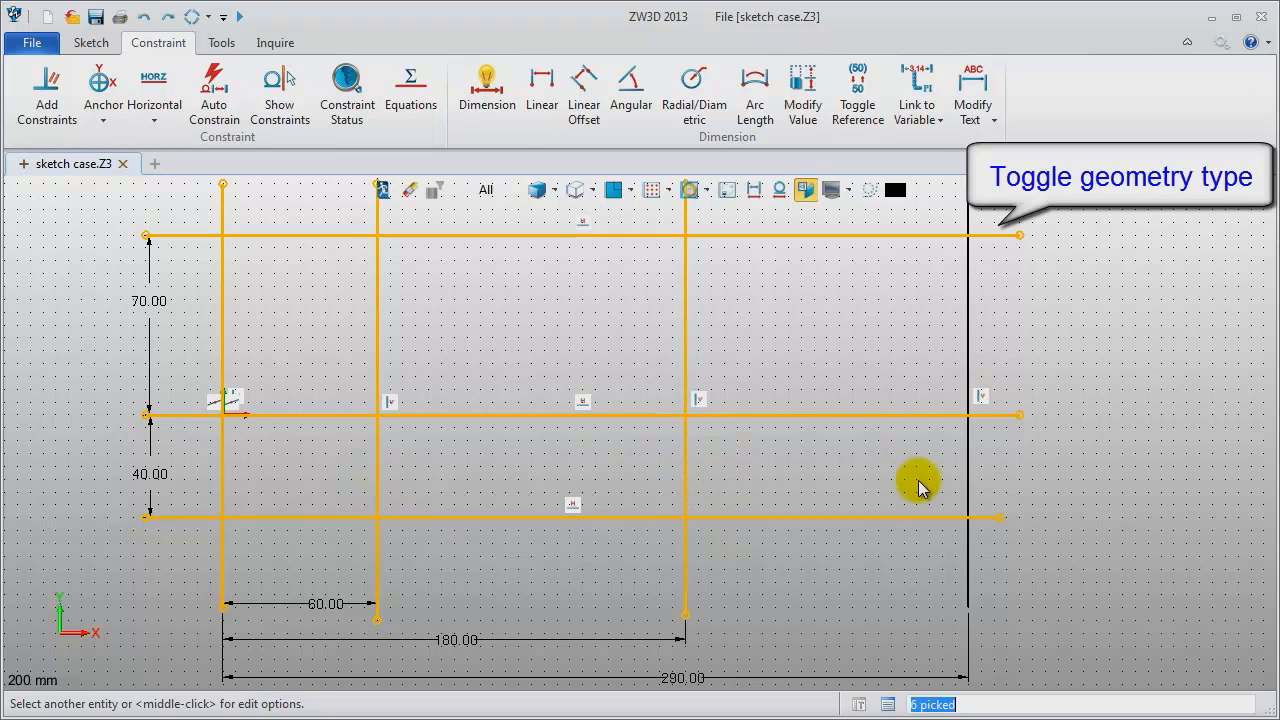
left_click(969, 487)
right_click(788, 446)
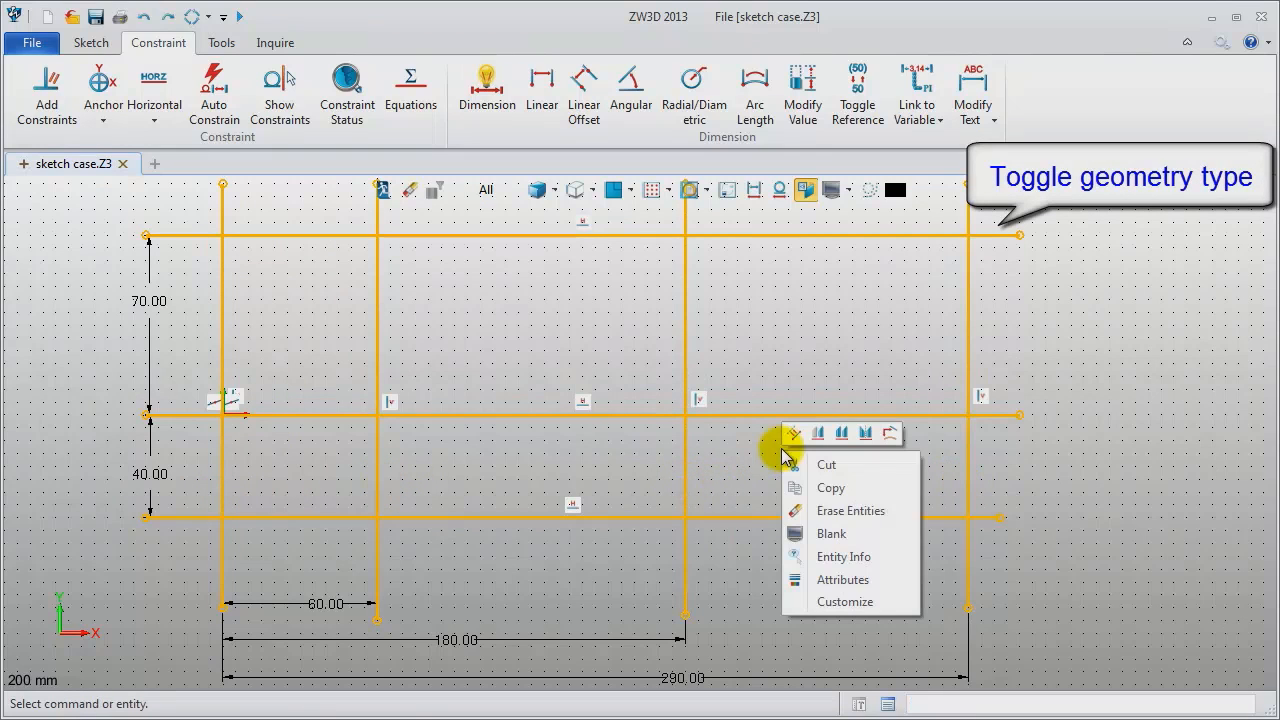
left_click(797, 432)
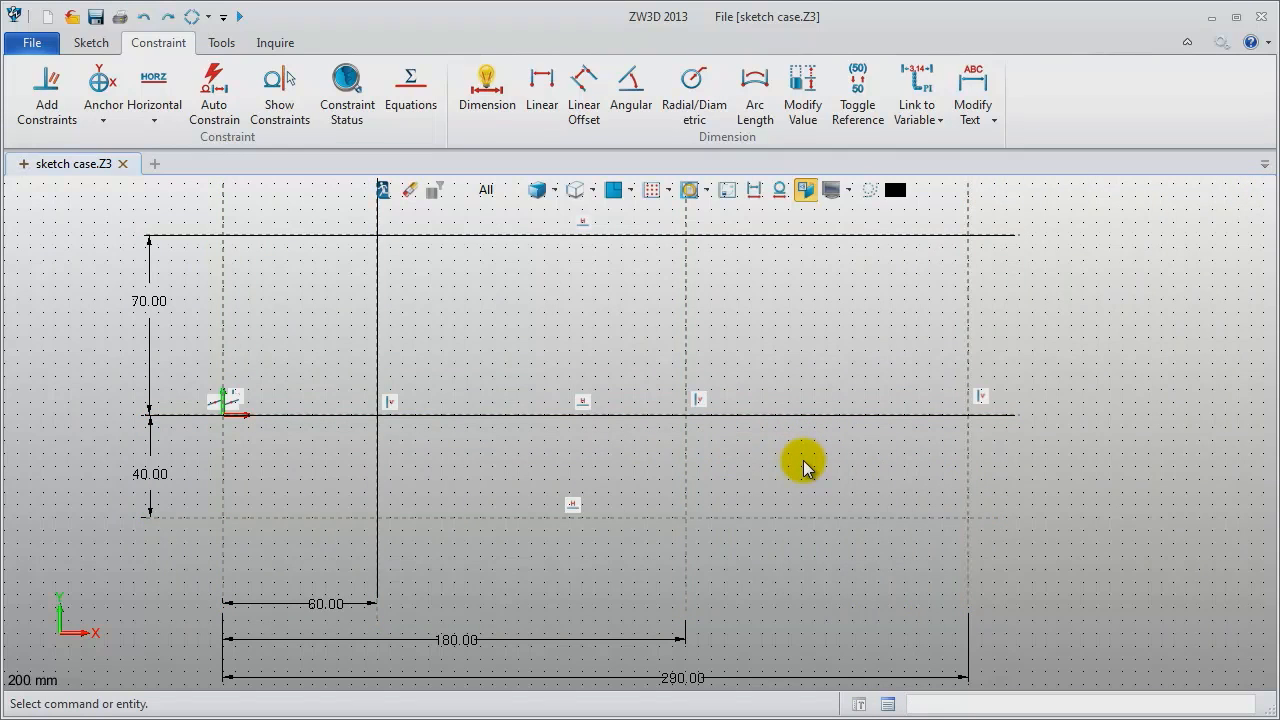
Draw a circle of radius 20 mm centred on the sketch origin, using the centre-and-radius method.
middle_click_drag(803, 462, 810, 466)
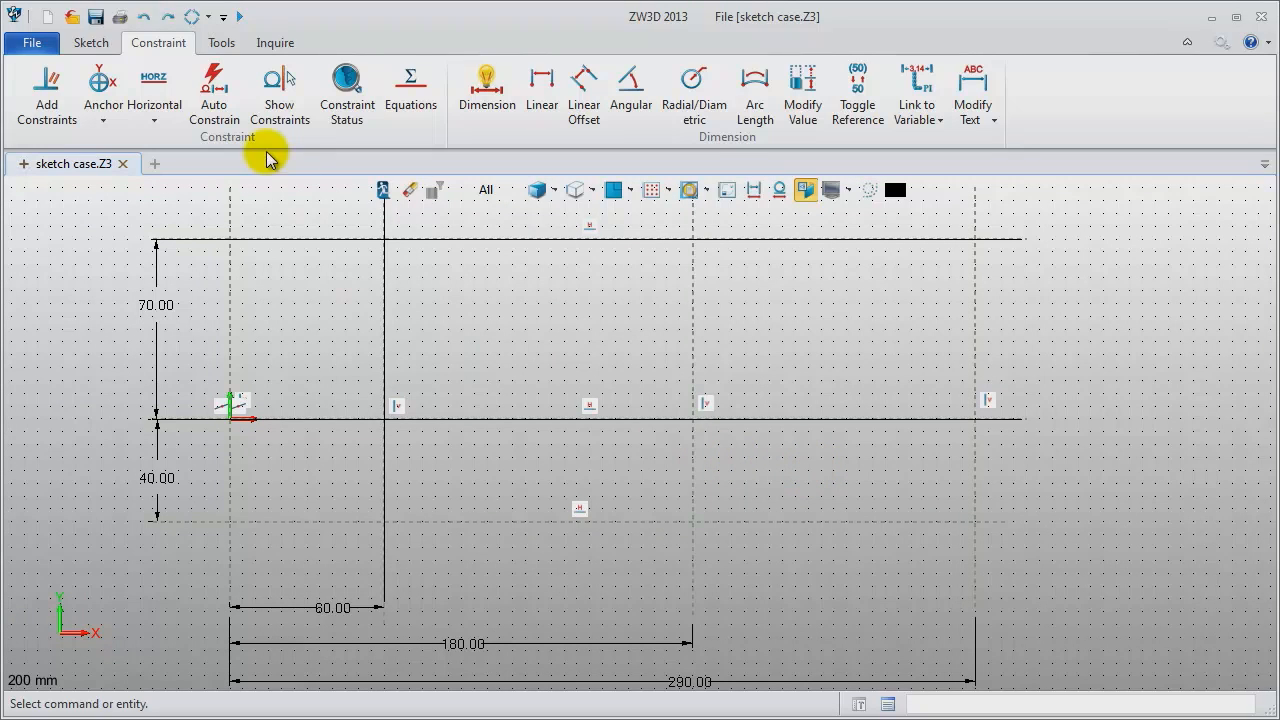
left_click(90, 42)
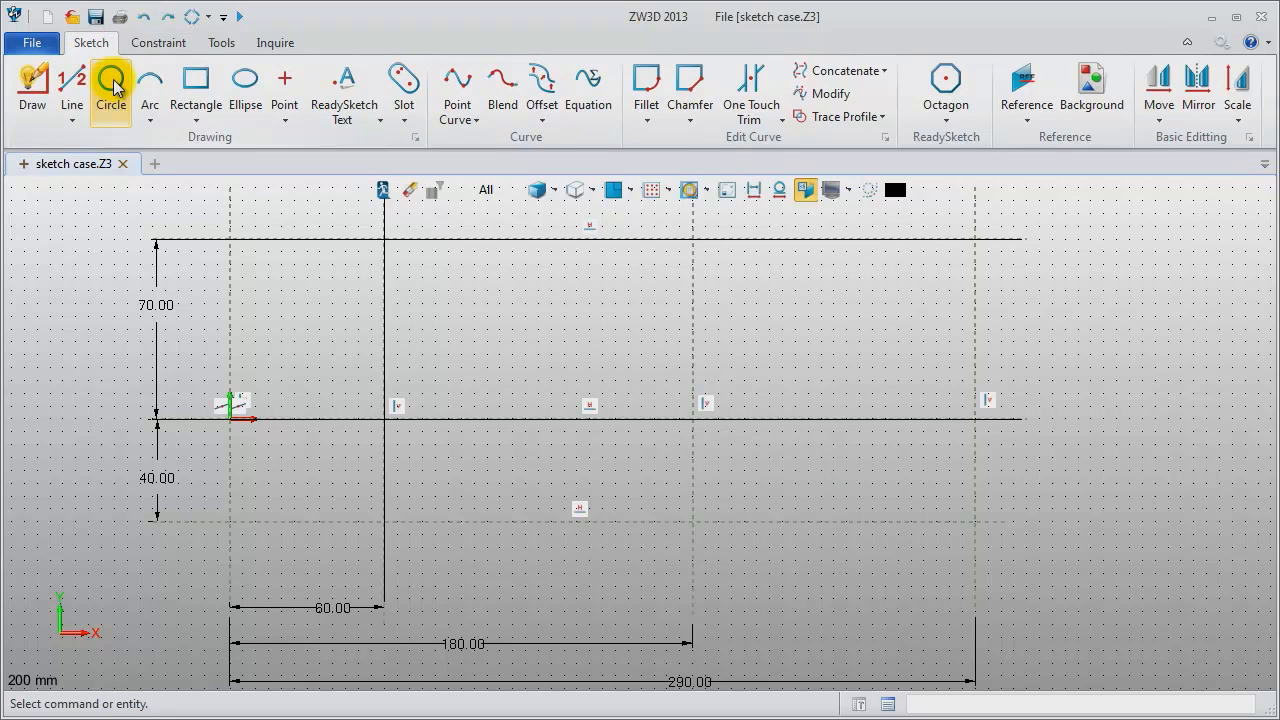
left_click(111, 80)
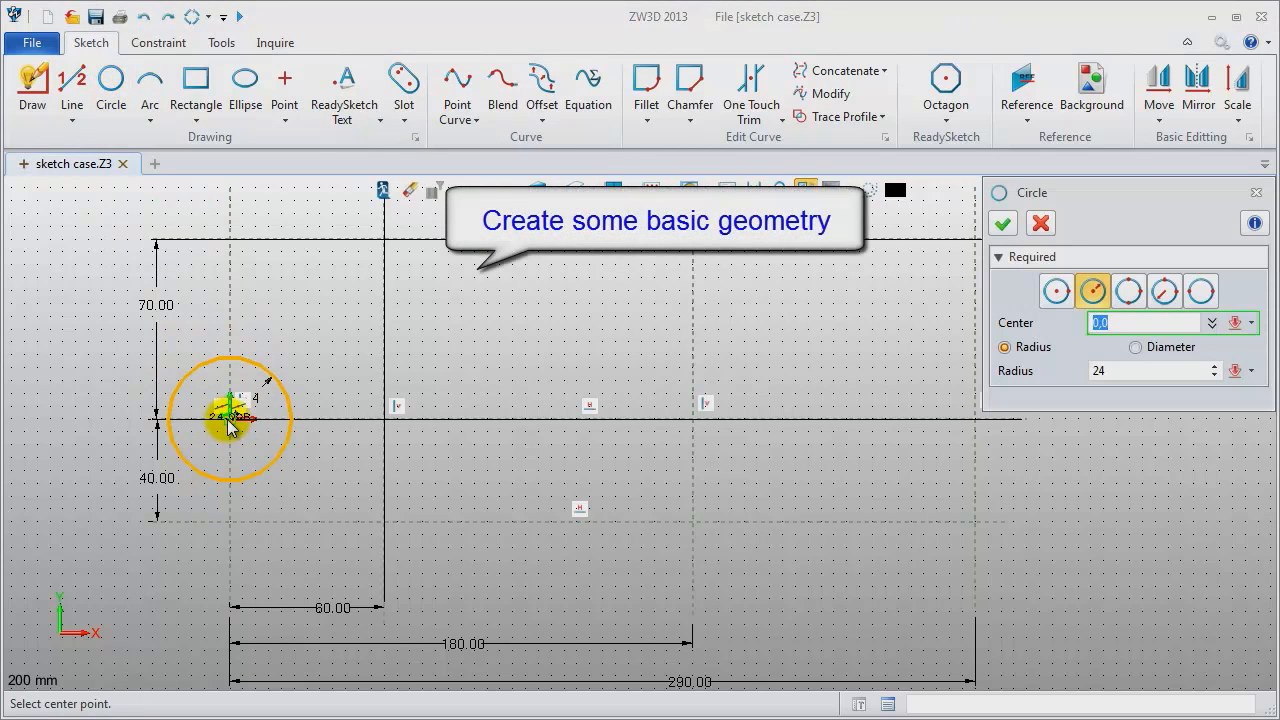
left_click(1056, 291)
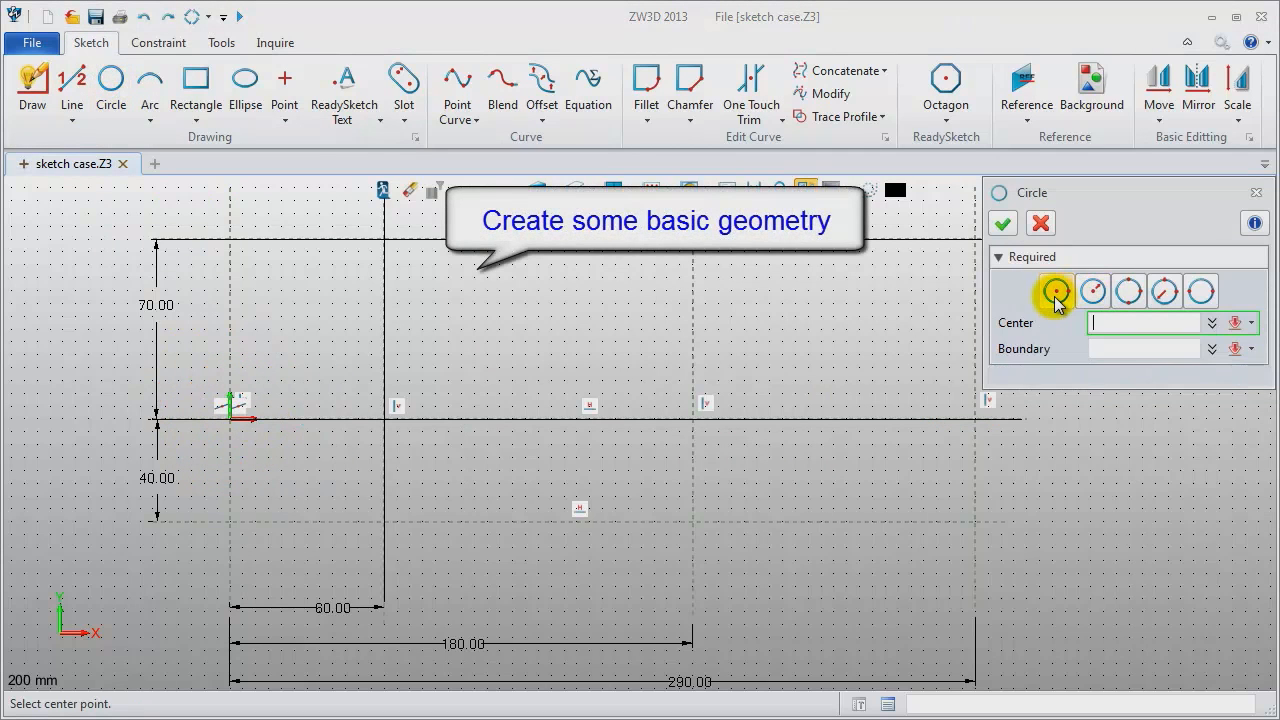
left_click(1093, 291)
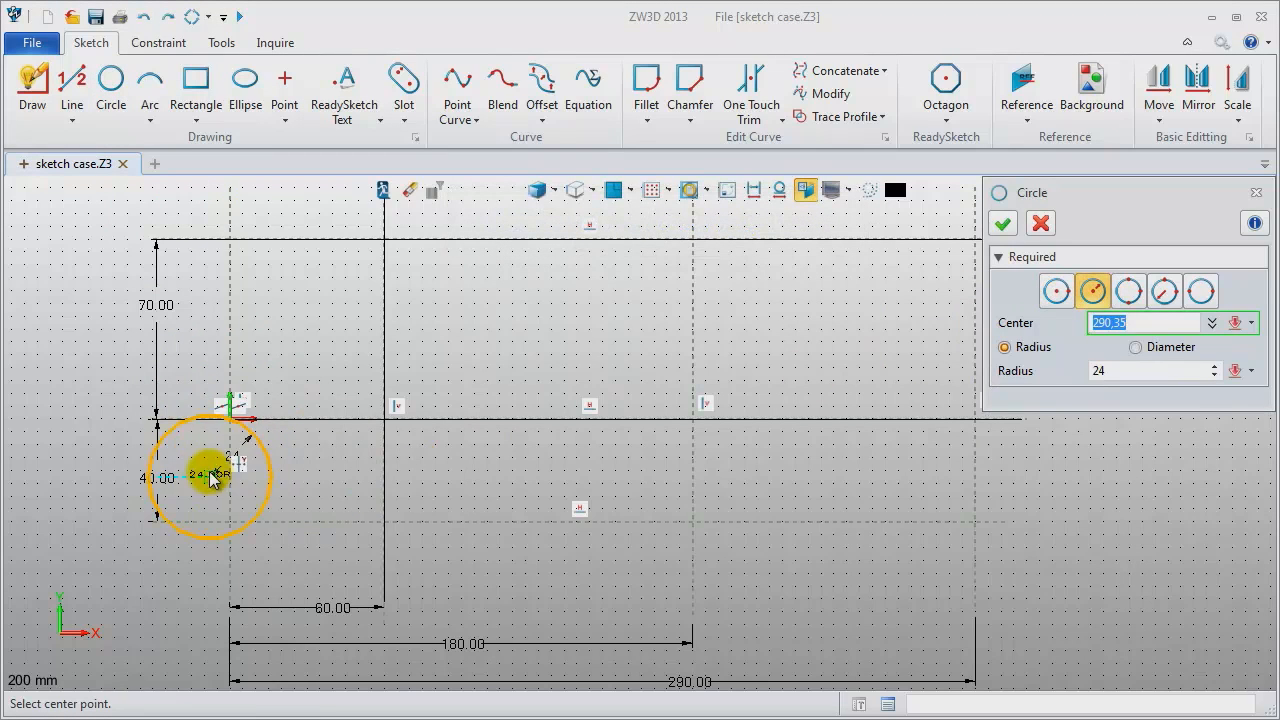
left_click(230, 420)
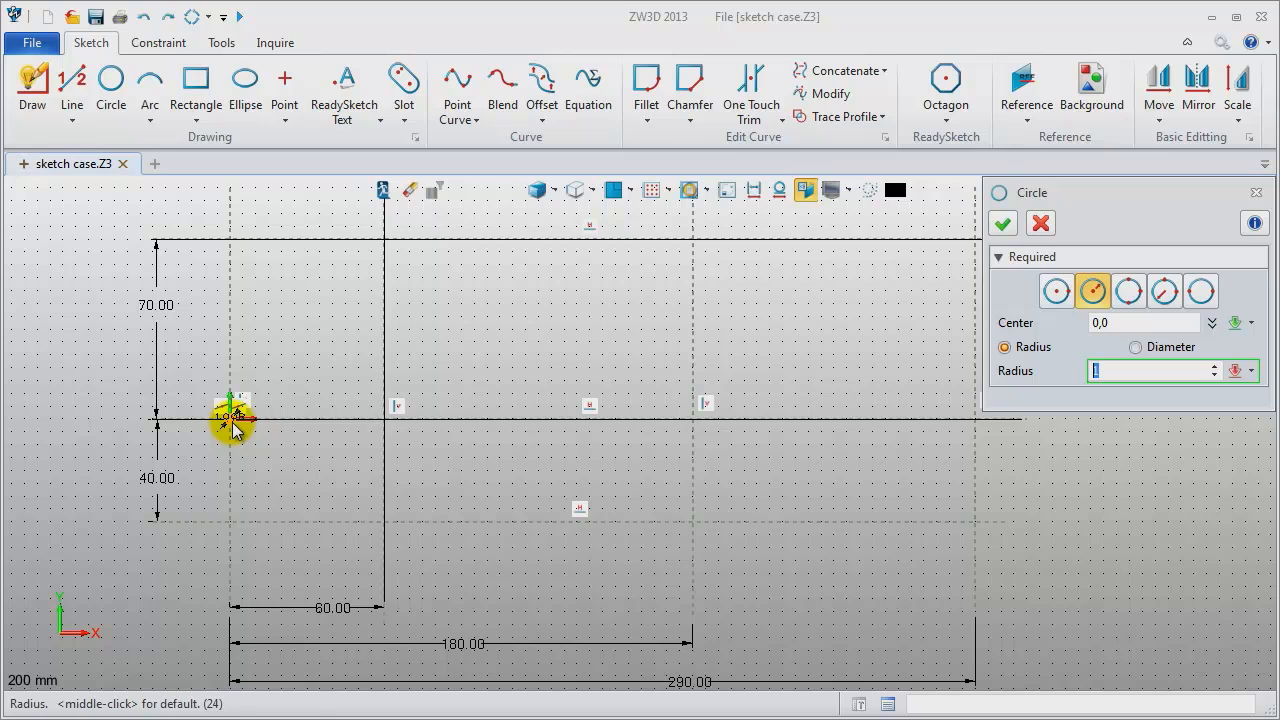
type("20")
key("Return")
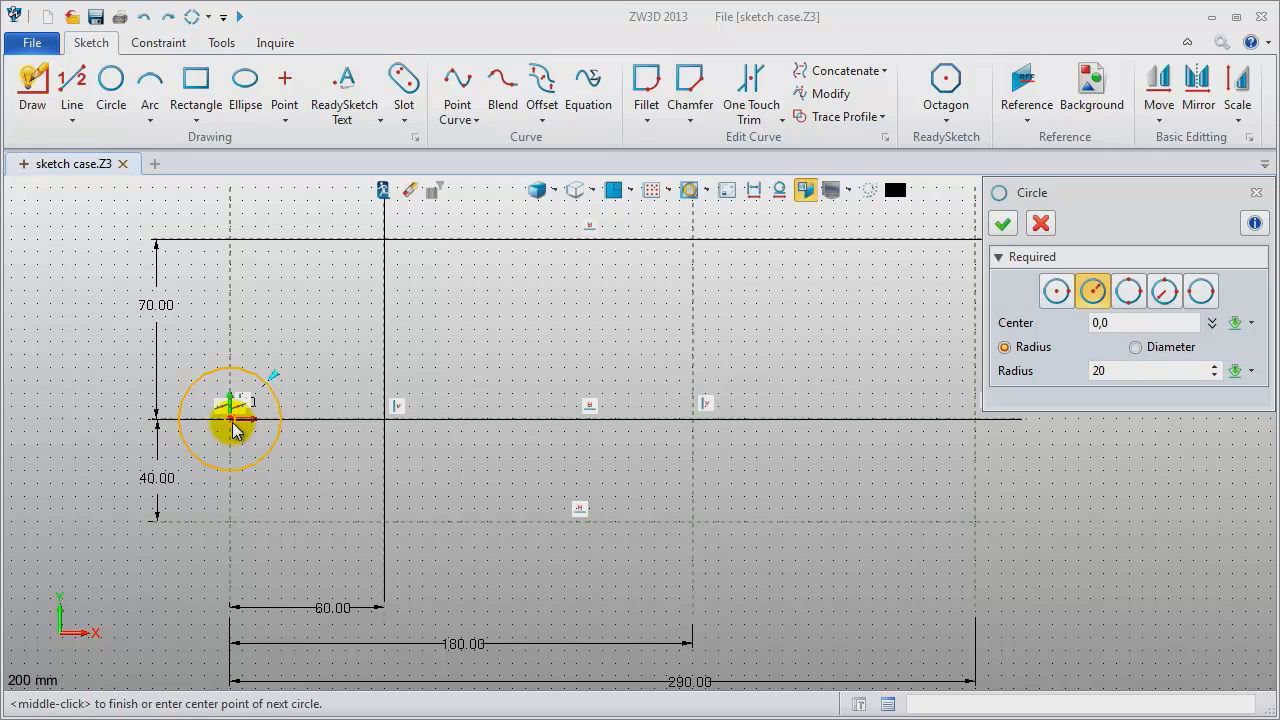
middle_click(288, 449)
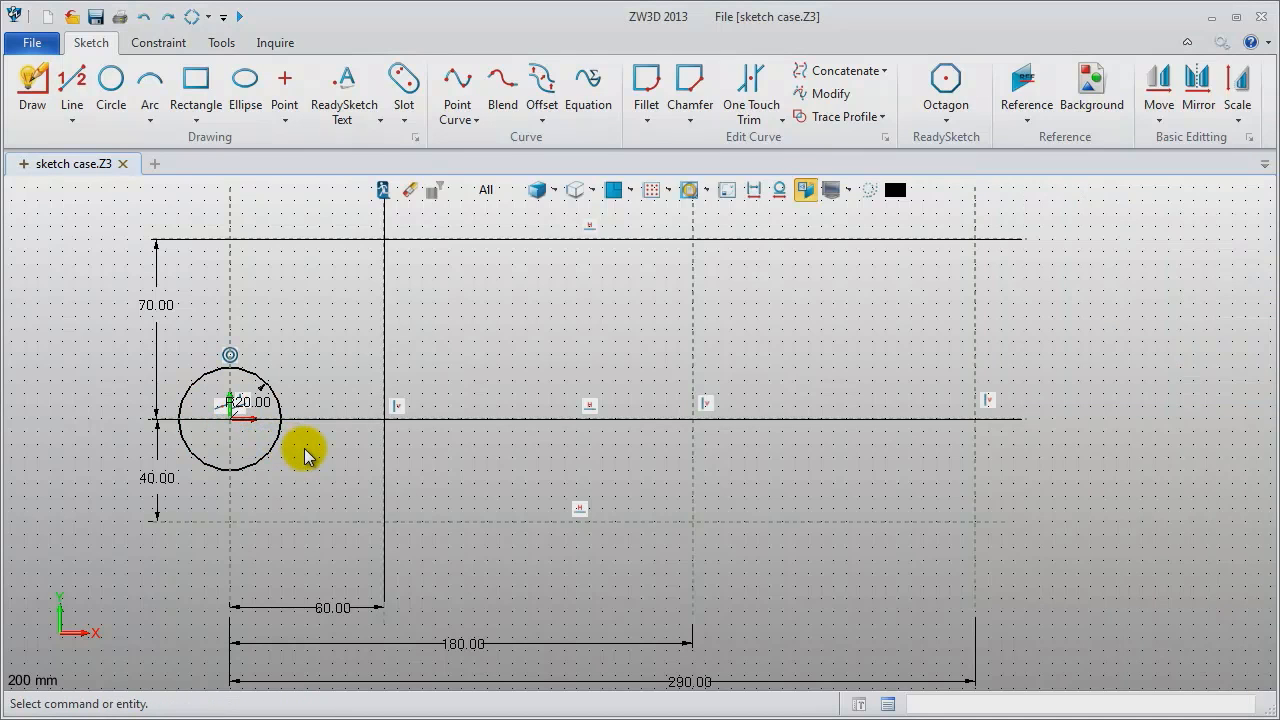
Draw a circle of radius 12 mm centred where the second vertical and lower horizontal reference lines cross, at 60,-40.
middle_click(305, 455)
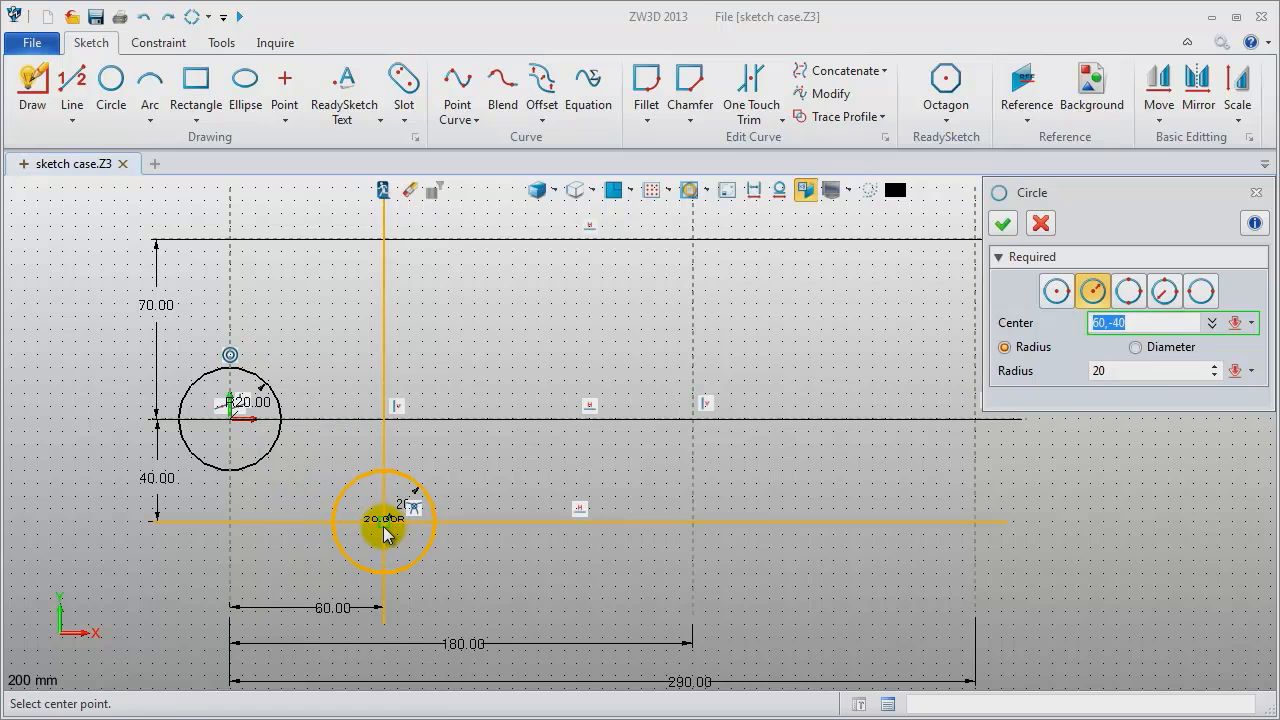
left_click(385, 533)
type("12")
key("Return")
middle_click(385, 533)
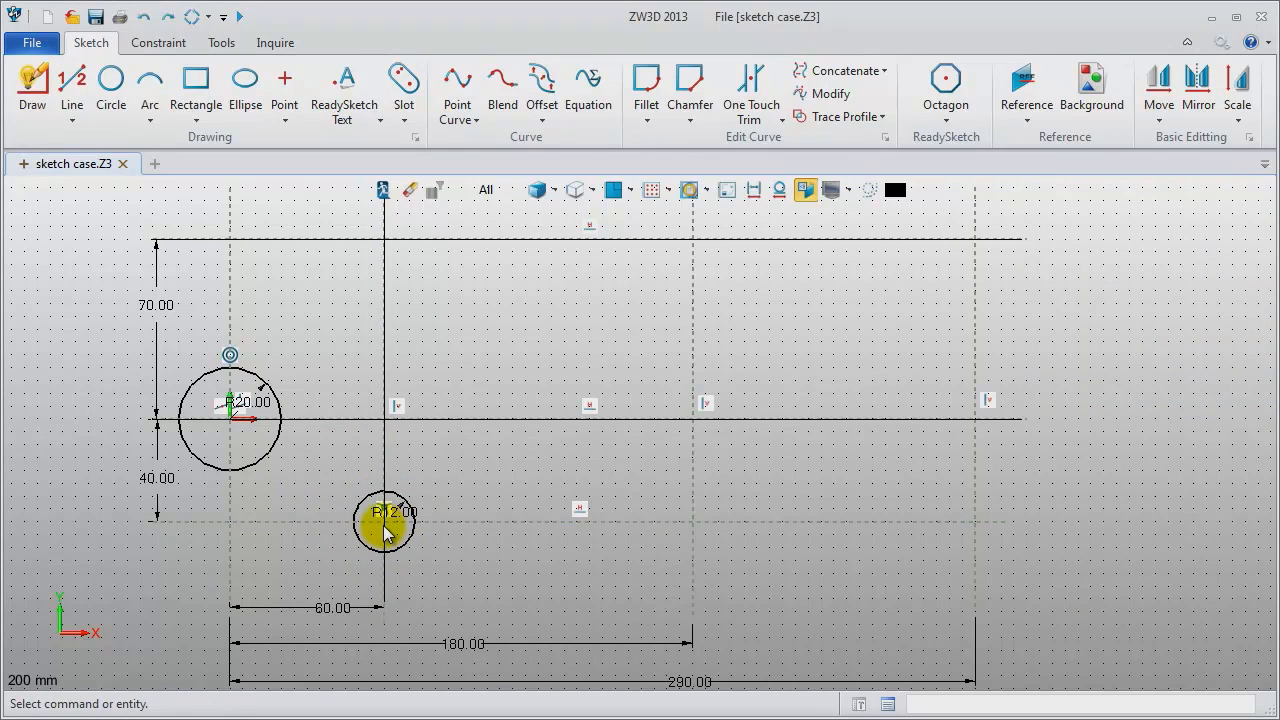
Add a concentric circle of radius 20 mm around the 12 mm radius circle at 60,-40.
middle_click(385, 528)
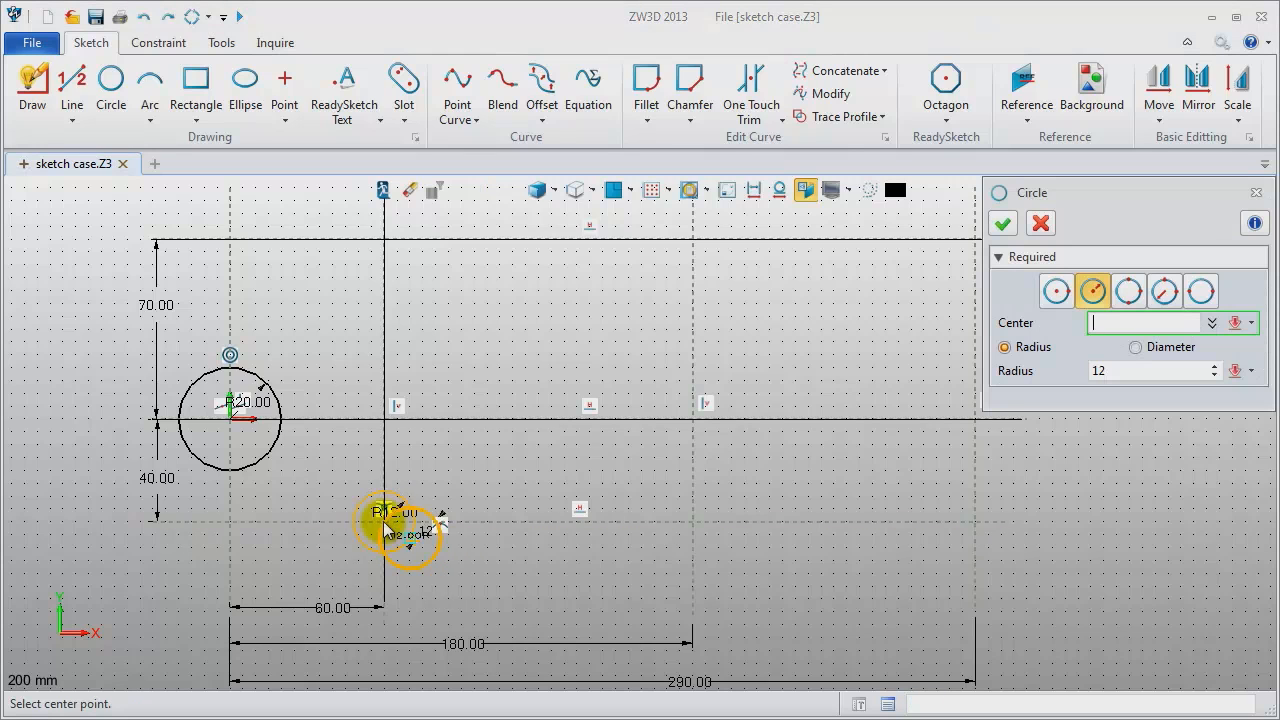
middle_click(385, 528)
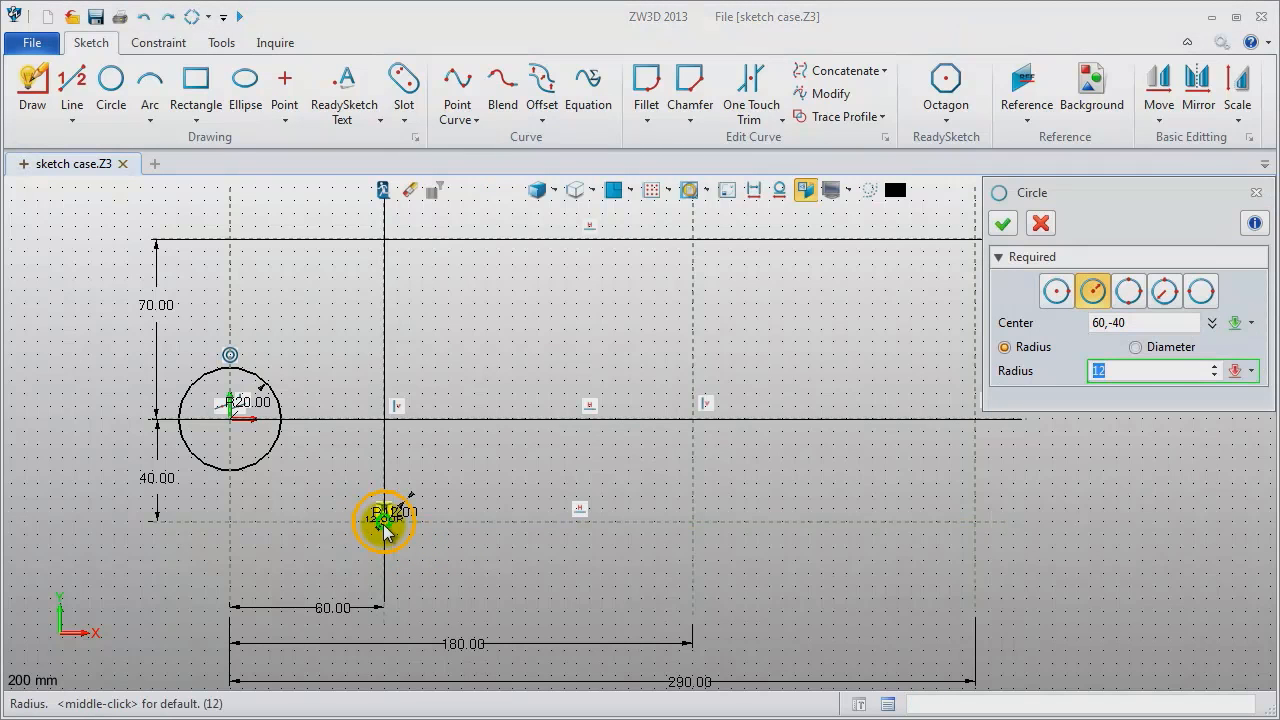
type("20")
middle_click(385, 530)
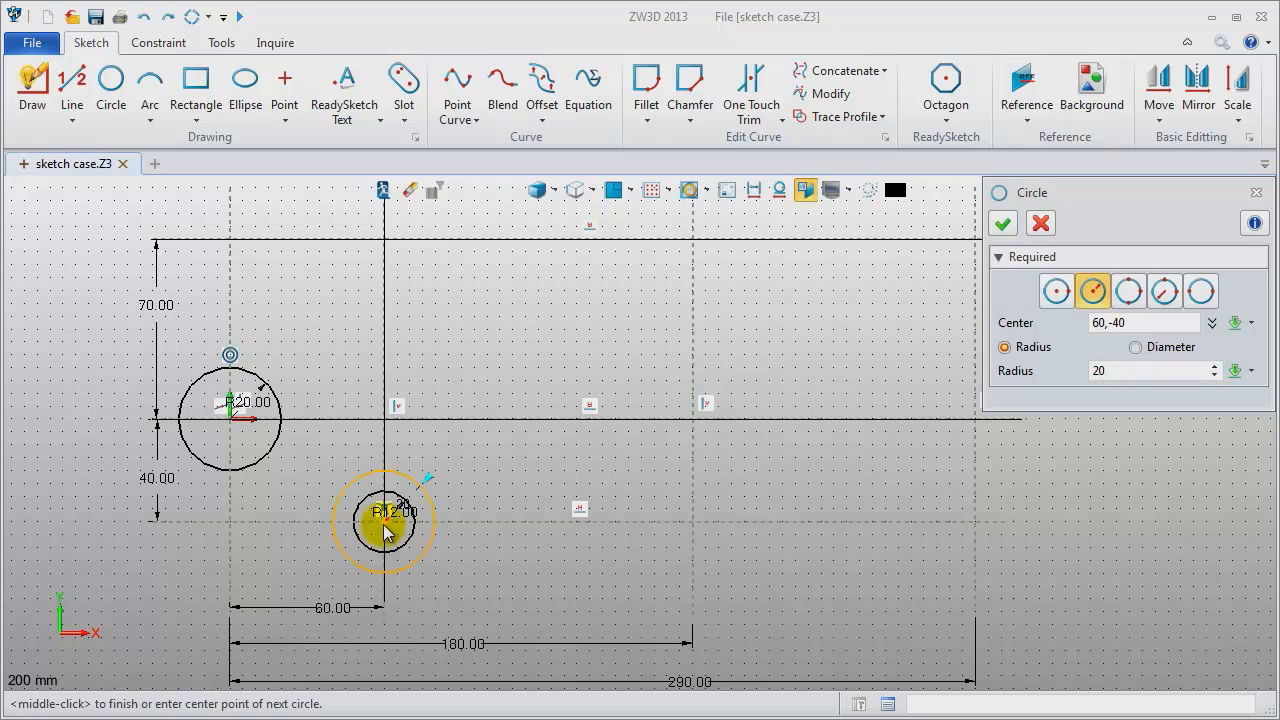
middle_click(497, 512)
Draw a circle of radius 12 mm centred where the rightmost vertical and lower horizontal reference lines cross, at 290,-40.
middle_click(497, 512)
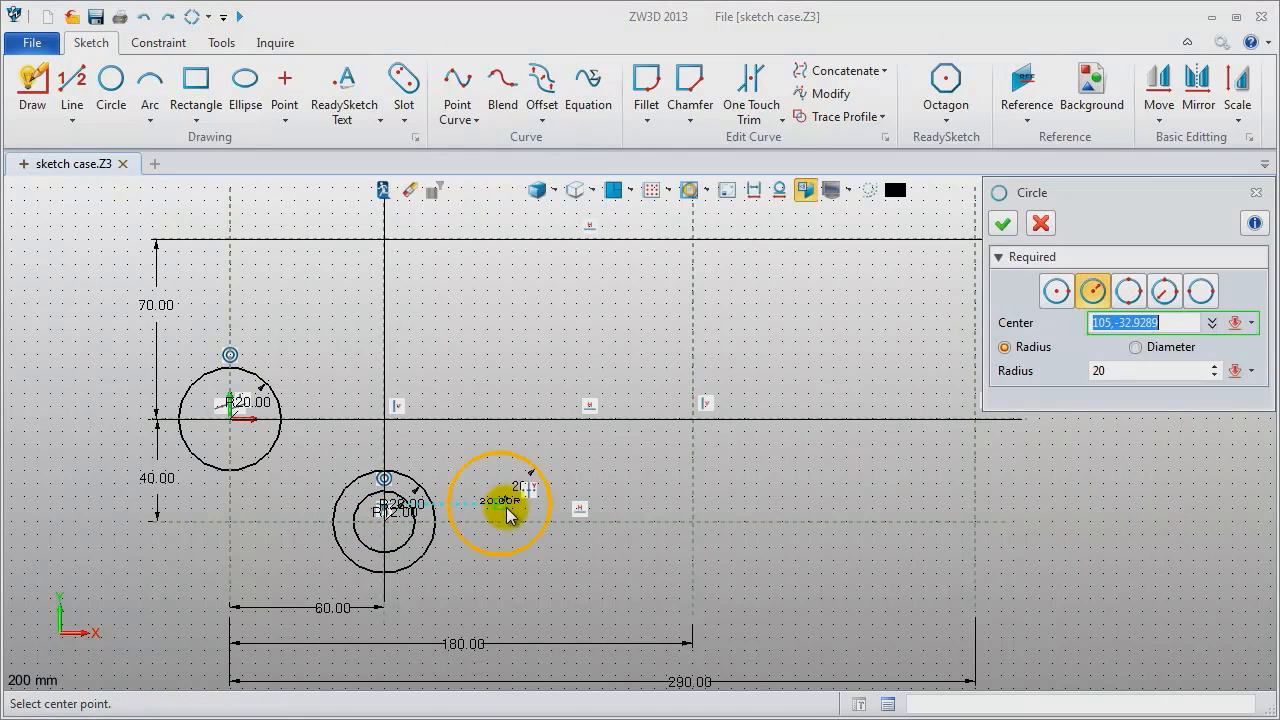
middle_click(977, 533)
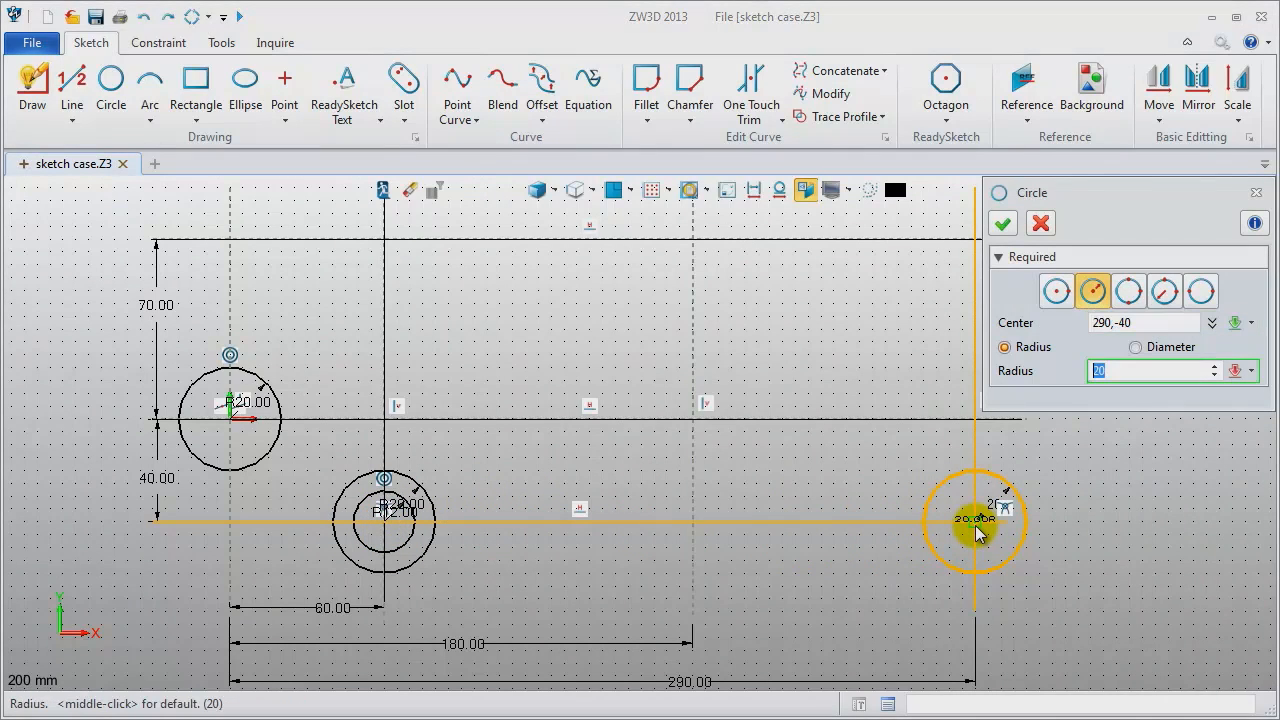
type("12")
middle_click(977, 533)
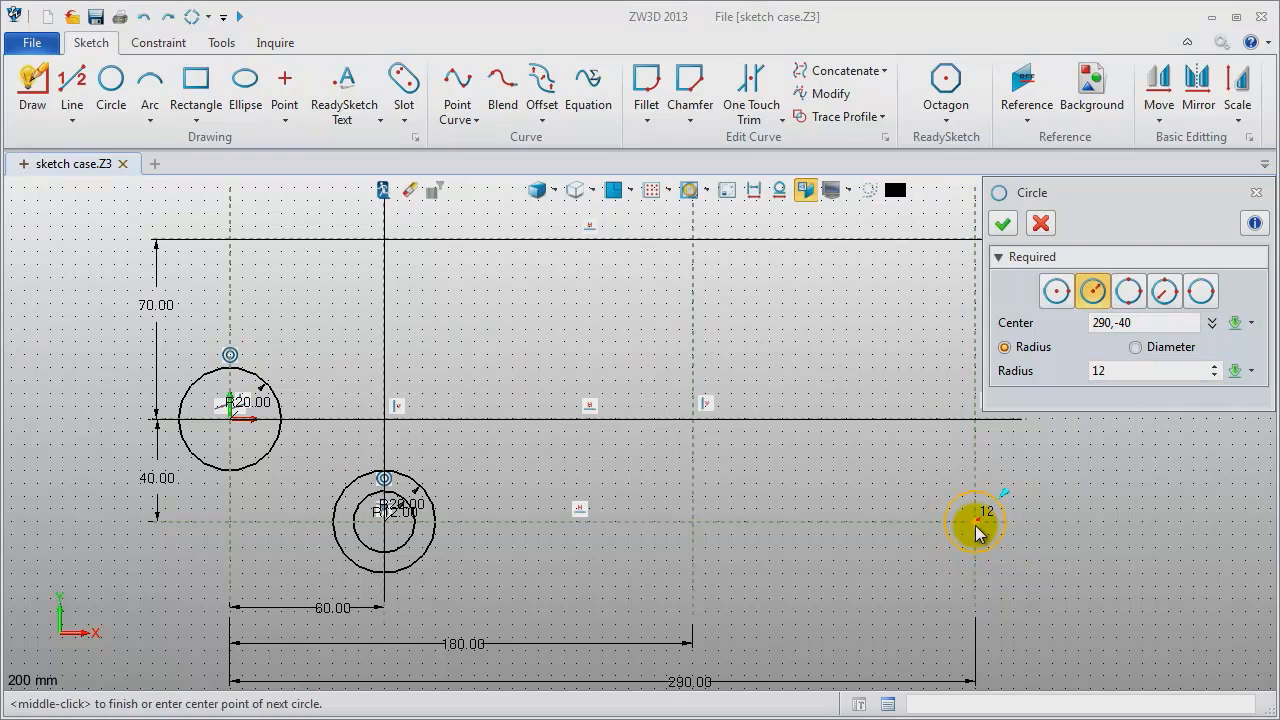
middle_click(977, 533)
Add a concentric circle of radius 24 mm around the 12 mm radius circle at 290,-40.
middle_click(977, 533)
middle_click(977, 533)
type("10")
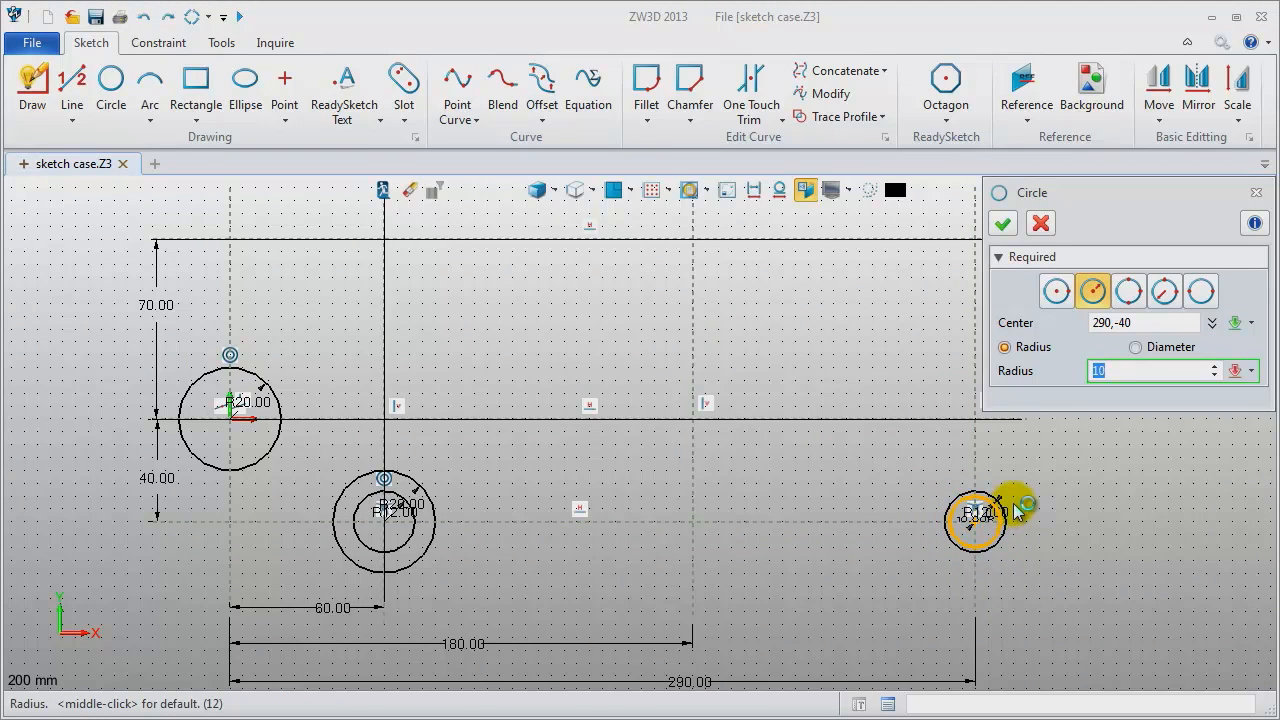
type("24")
key("Return")
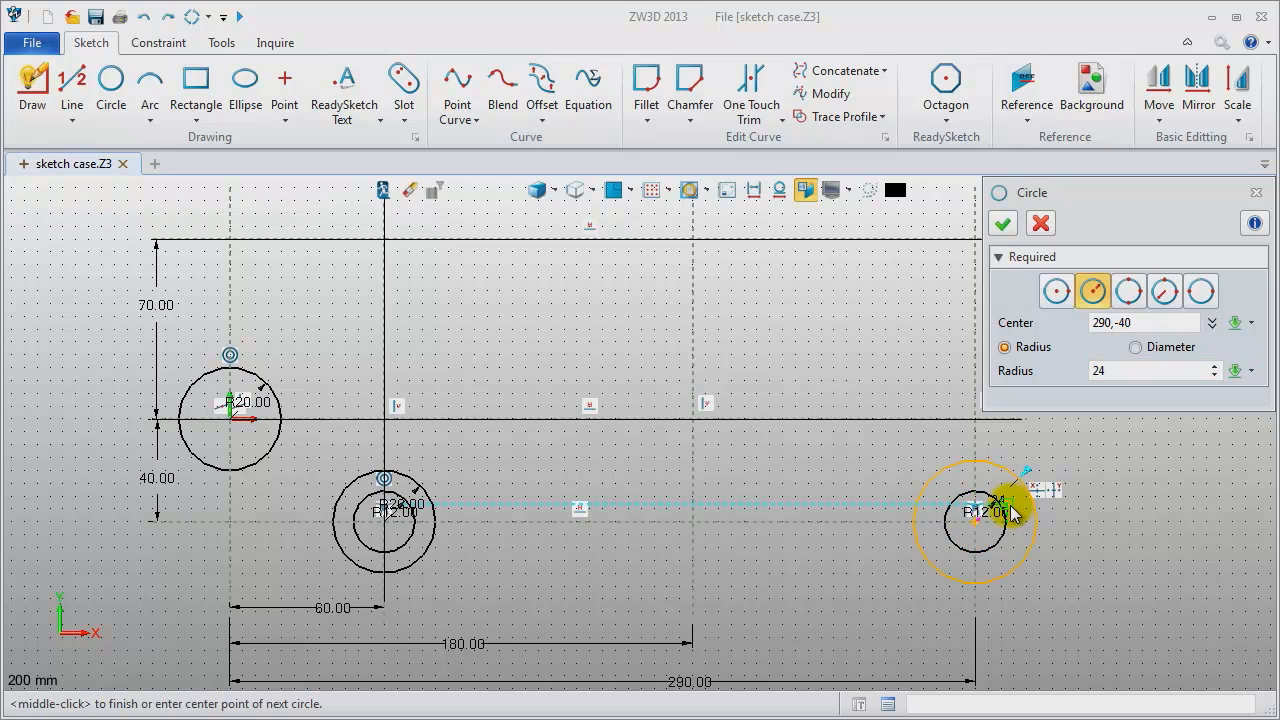
middle_click(1075, 530)
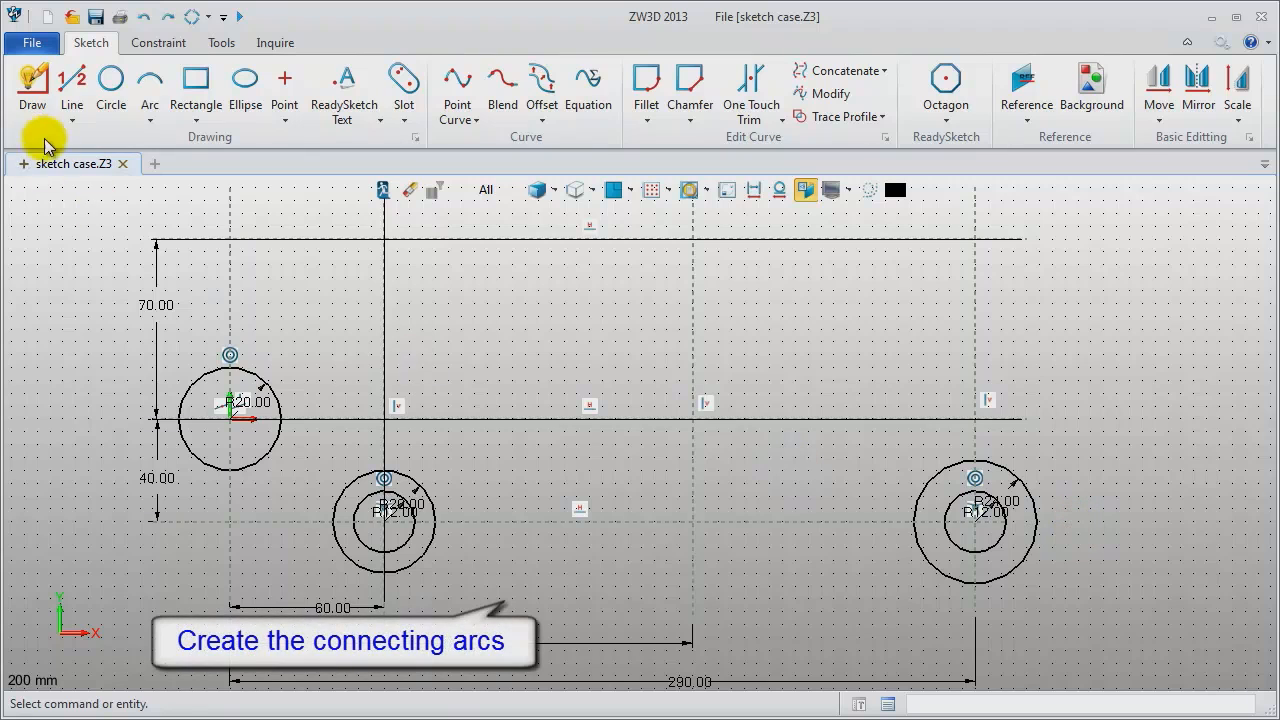
Draw a counter-clockwise arc of radius 40 mm centred on the origin, with a start angle of 103 and an arc angle of 168 degrees.
left_click(148, 88)
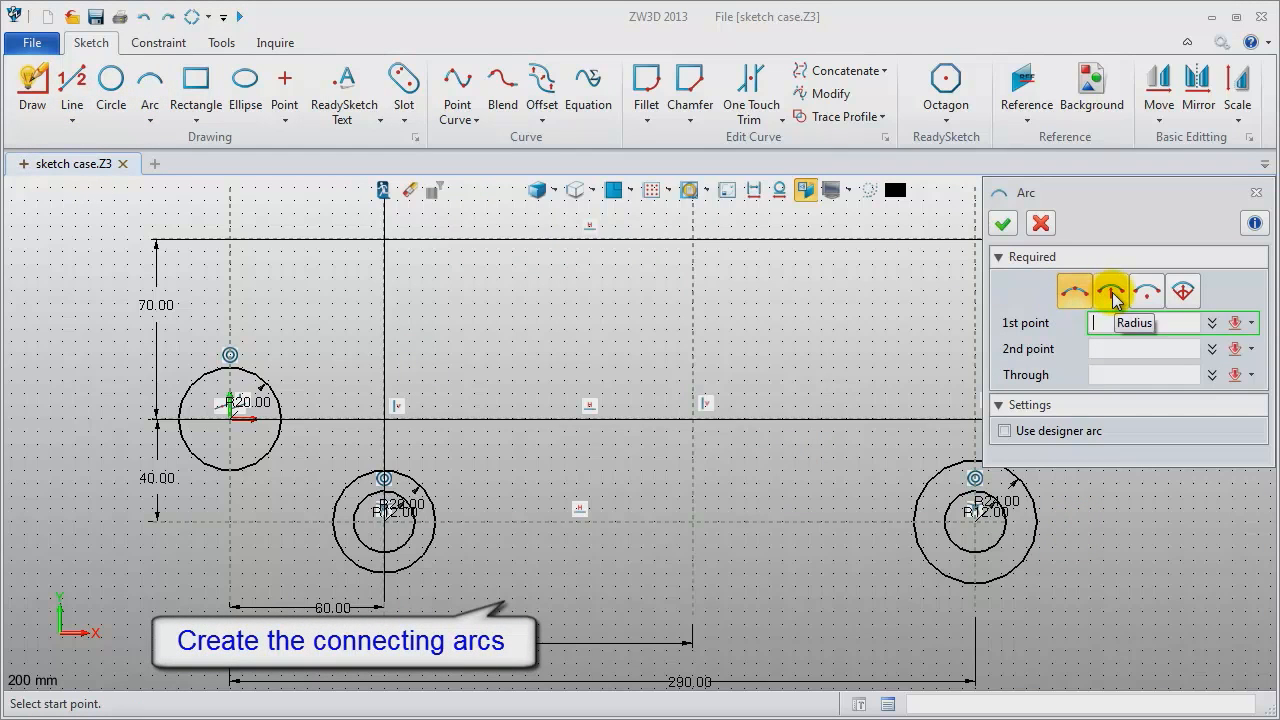
left_click(1184, 292)
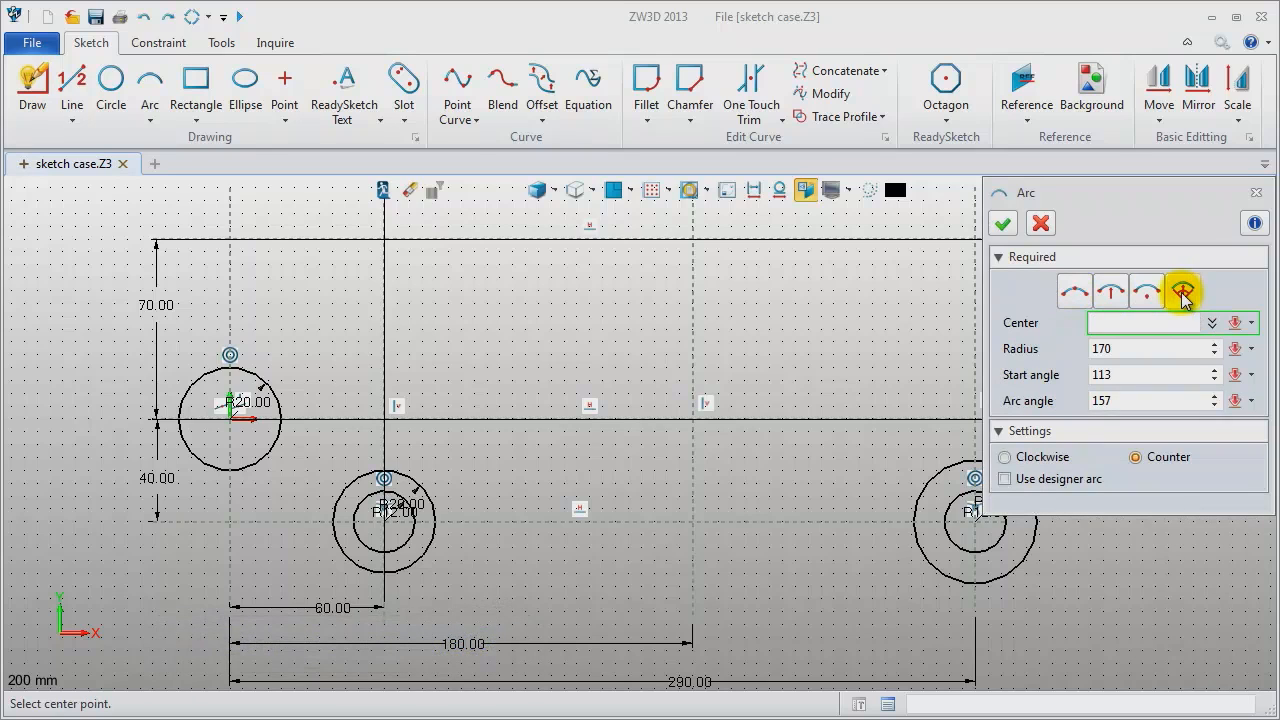
left_click(234, 421)
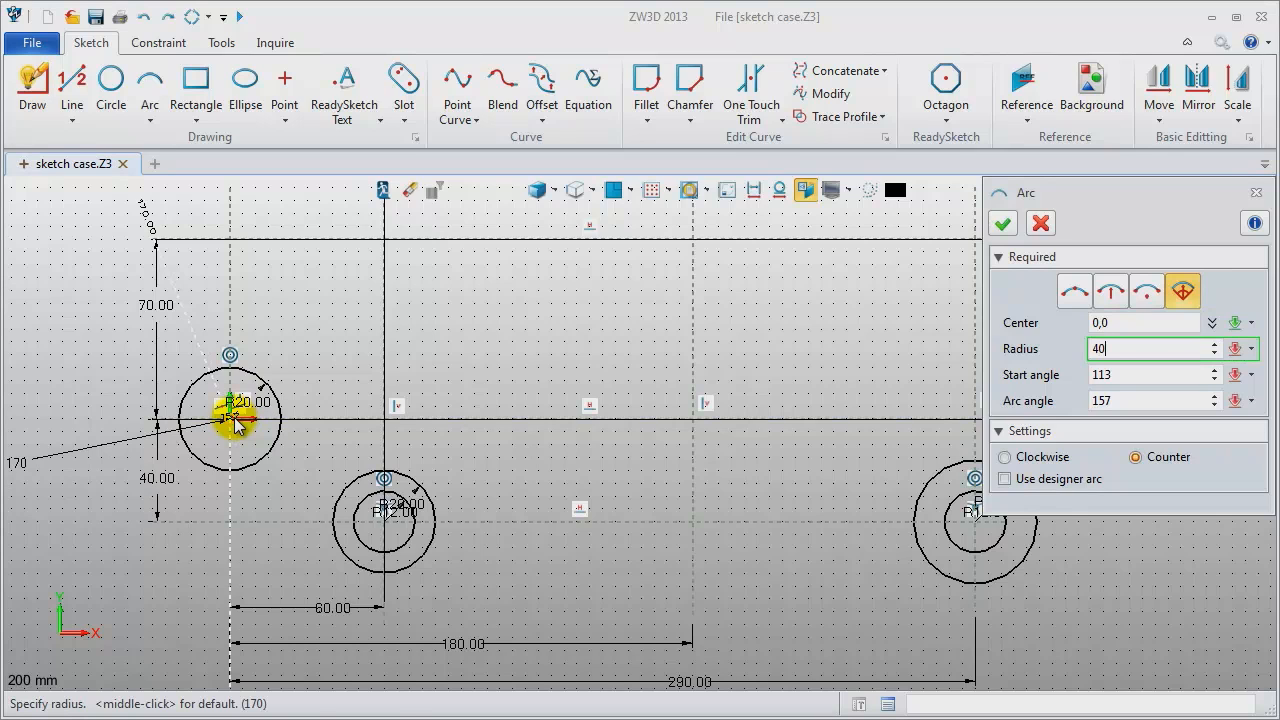
type("40")
key("Return")
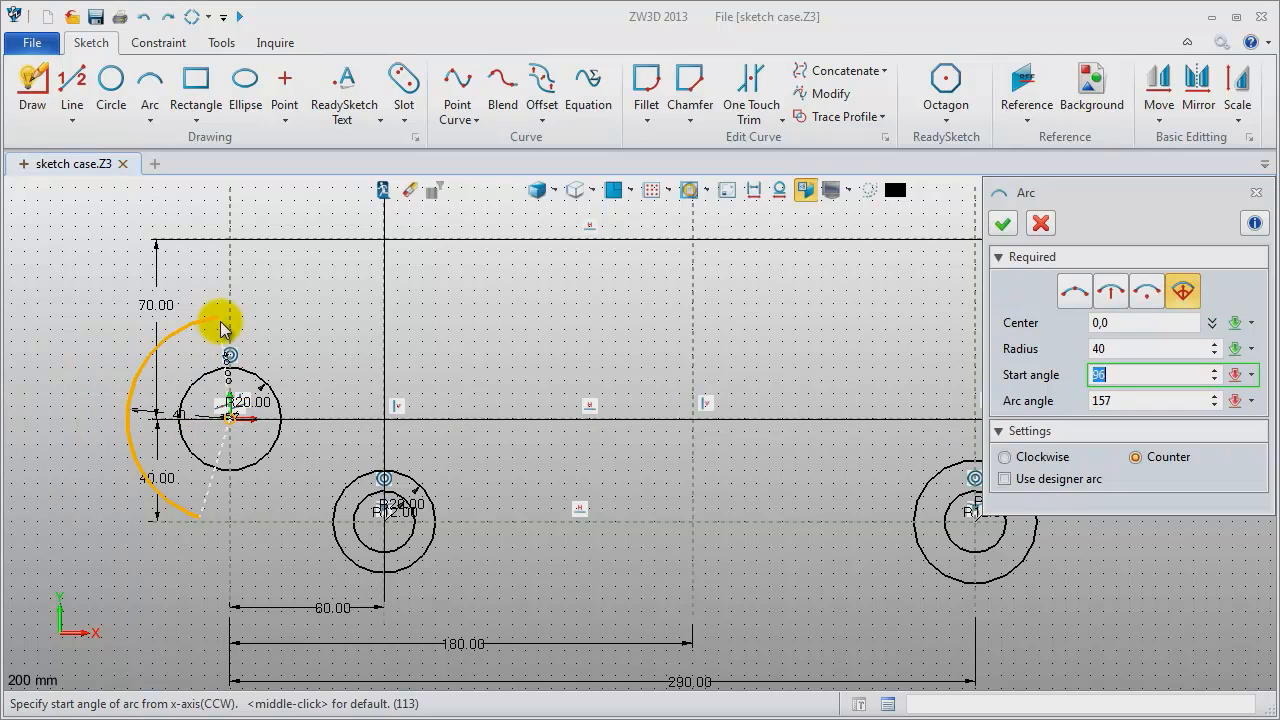
left_click(208, 330)
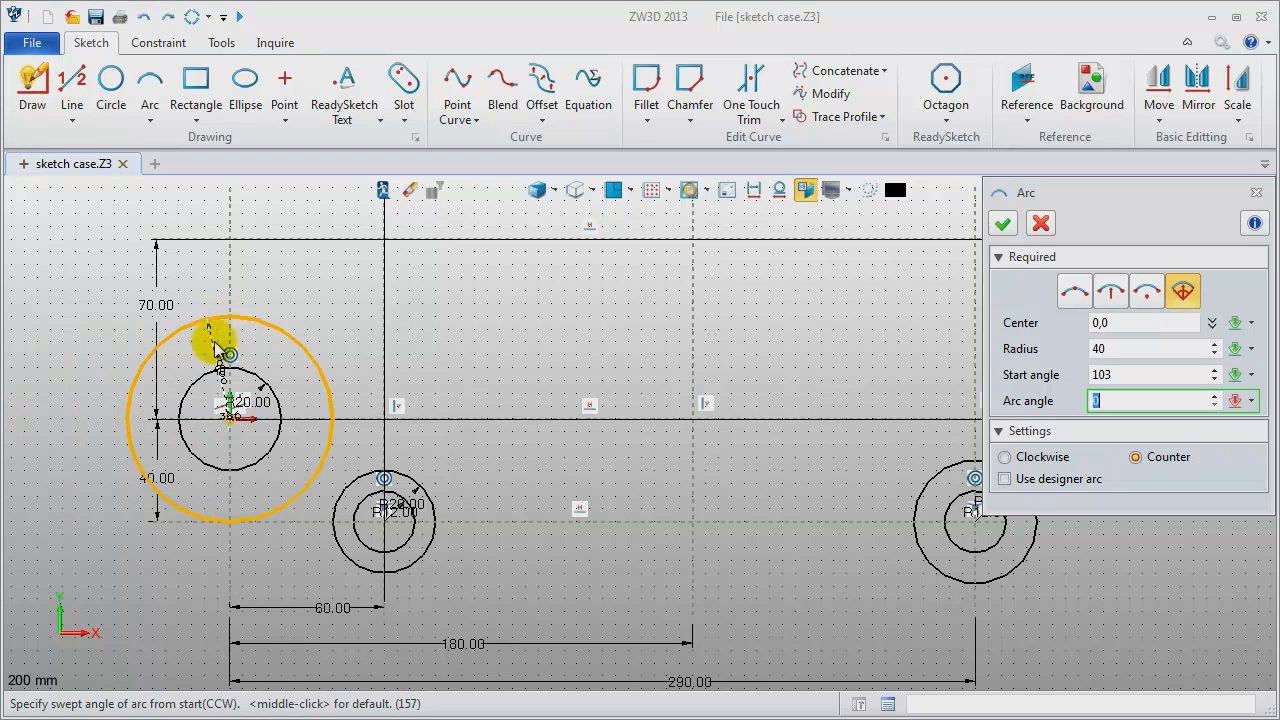
left_click(231, 528)
middle_click(270, 555)
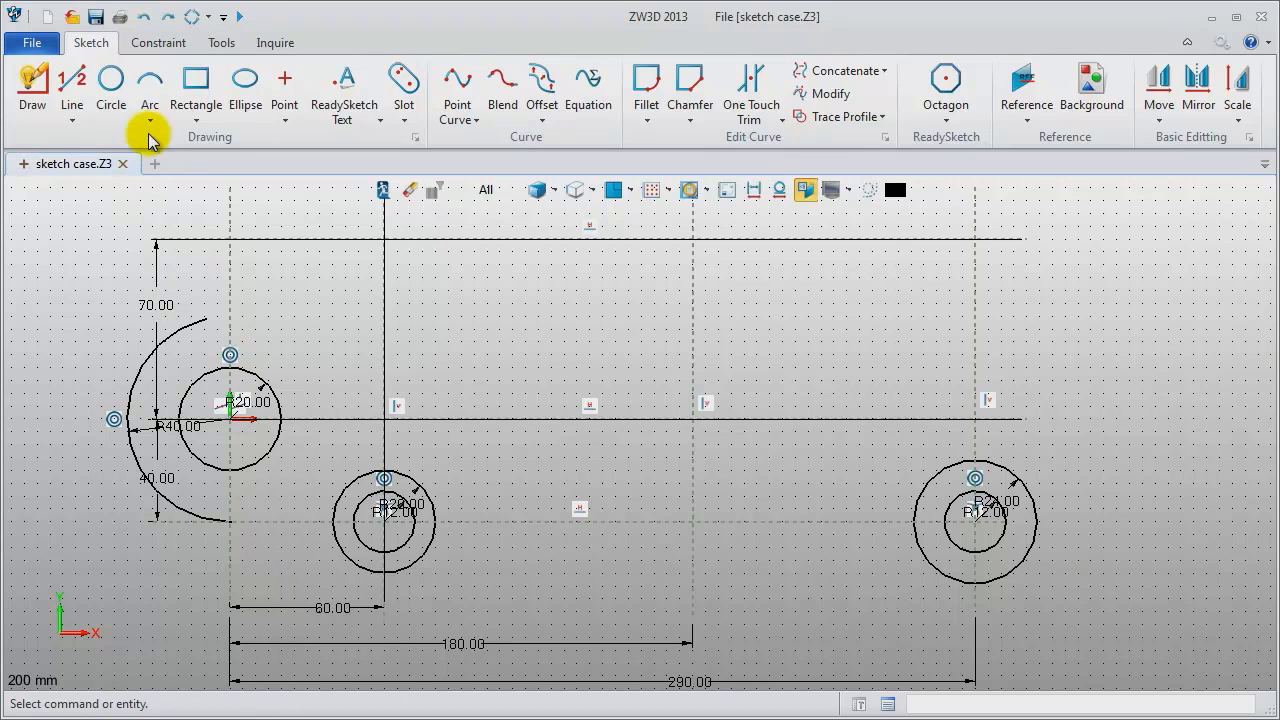
Draw a three-point arc from the 40 mm arc's upper end to the 24 mm radius circle's upper right, bulging through about 168,62.
left_click(148, 88)
left_click(1078, 296)
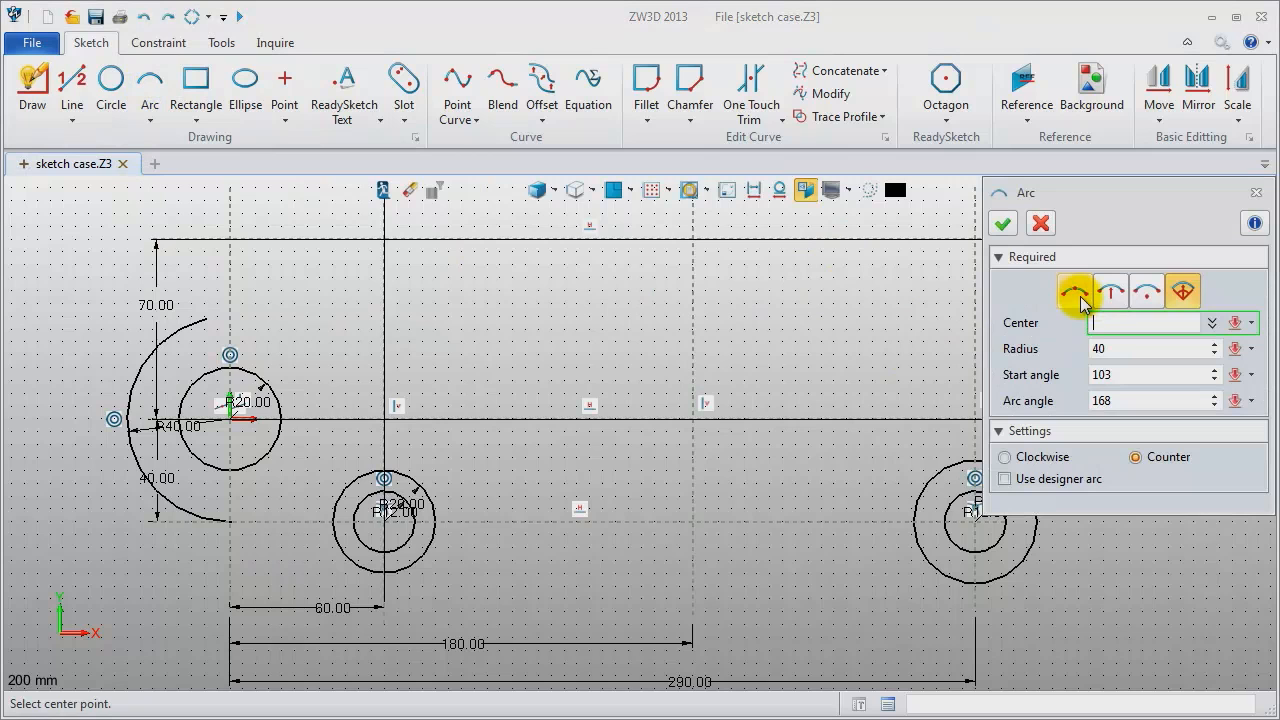
left_click(1076, 293)
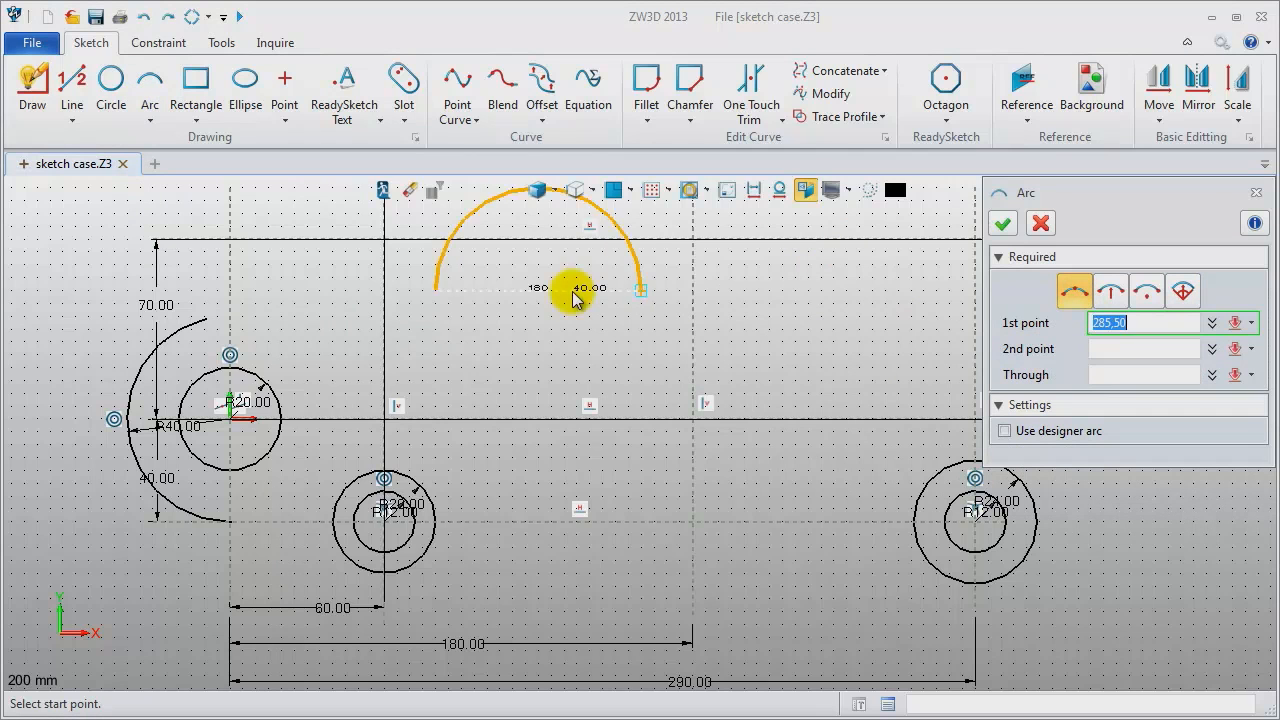
left_click(207, 320)
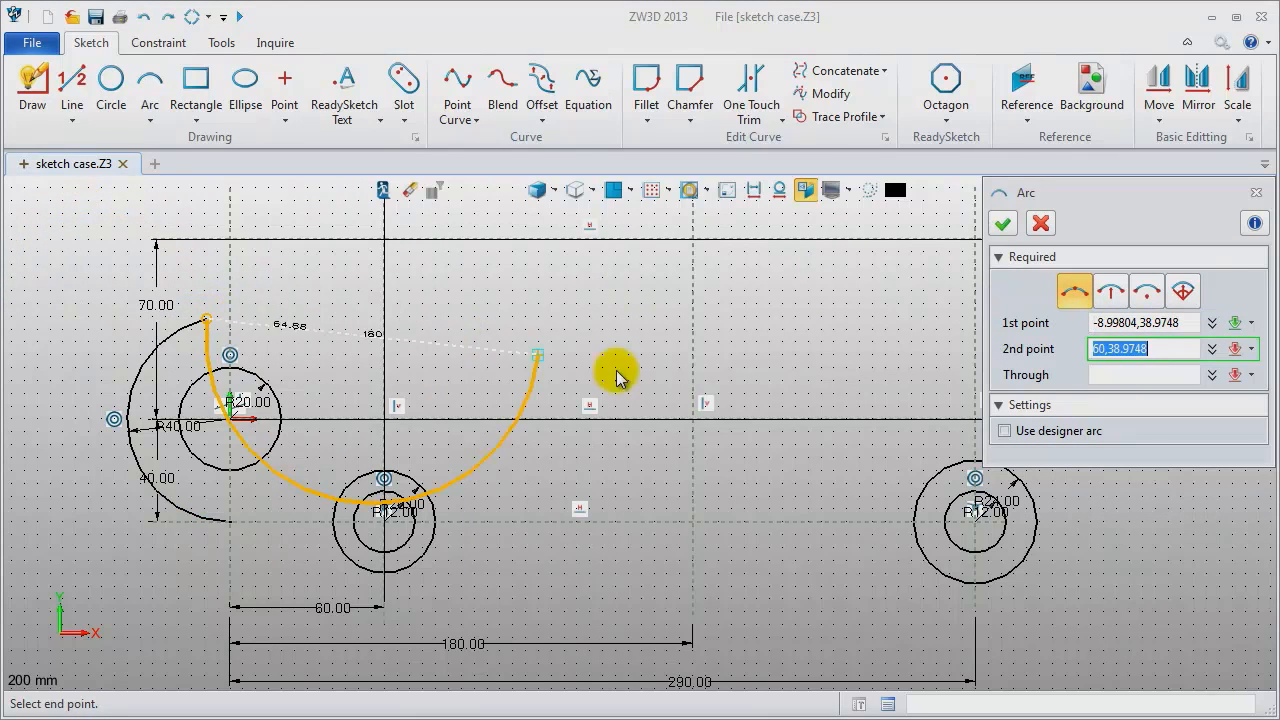
left_click(1017, 479)
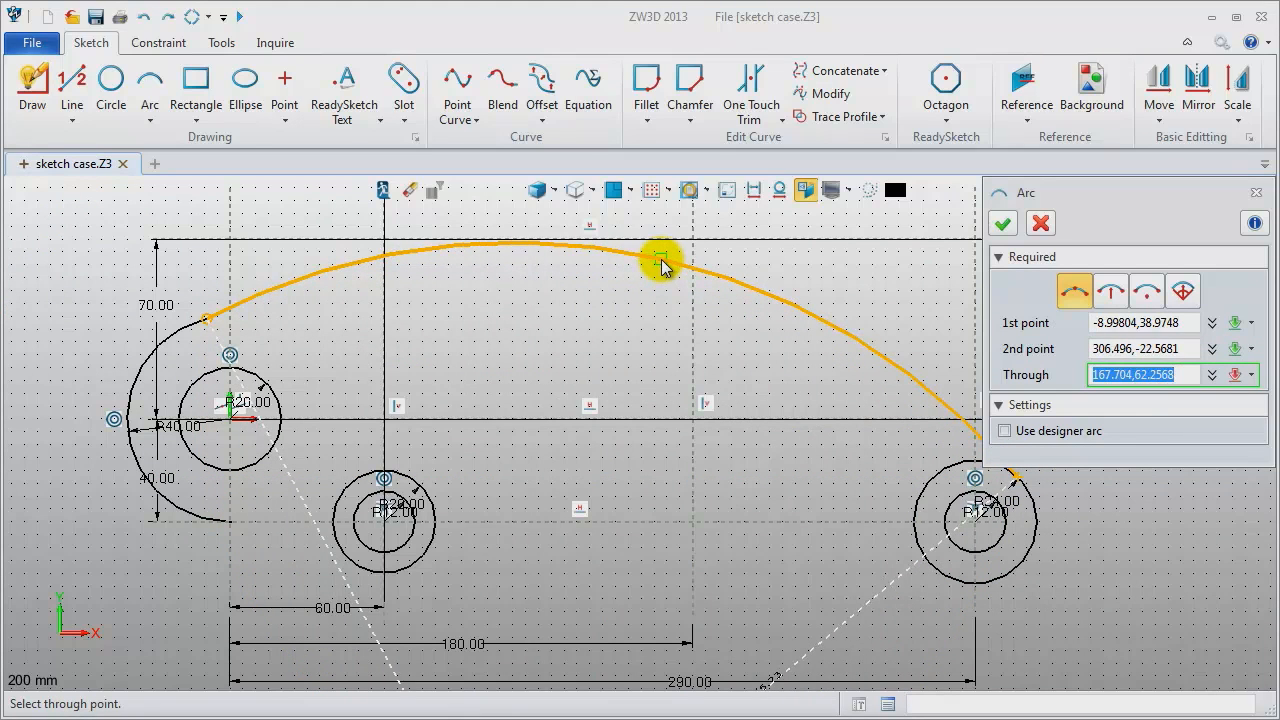
left_click(662, 262)
middle_click_drag(603, 291, 527, 289)
middle_click(527, 292)
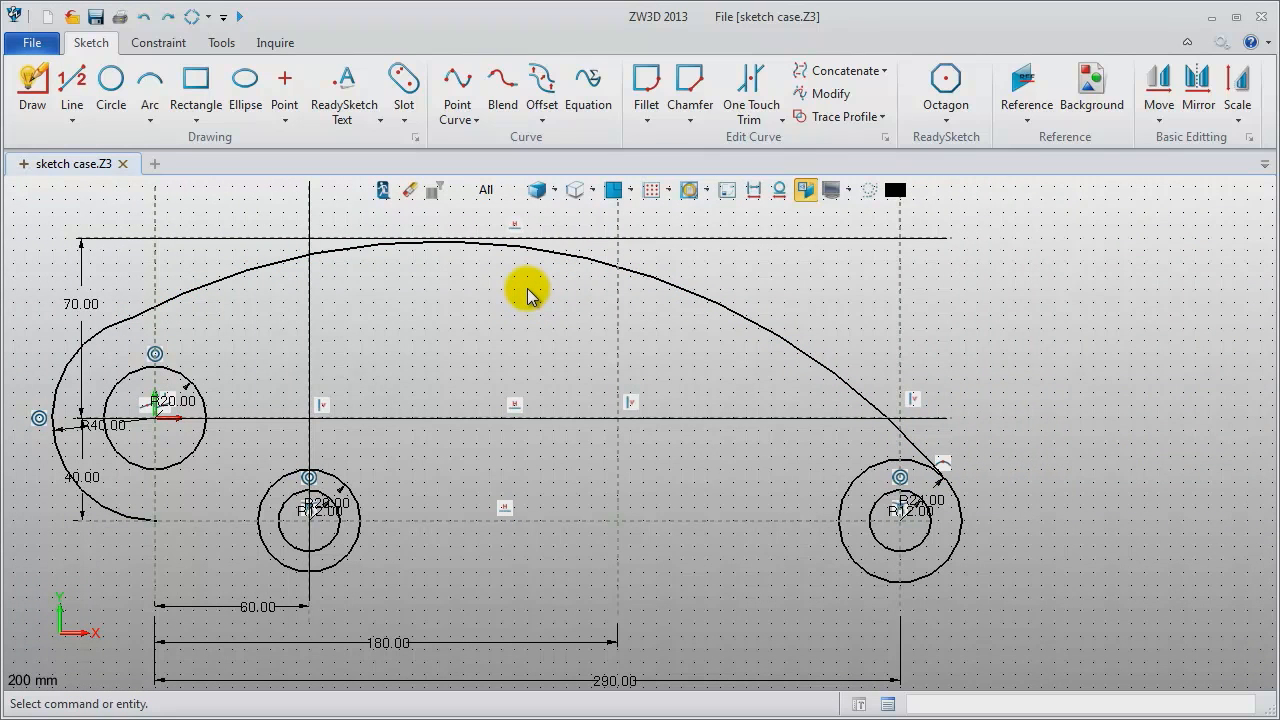
Connect the 40 mm arc's lower end at 0,-40 to the 20 mm radius circle at 48,-56 with a shallow three-point arc.
middle_click(527, 292)
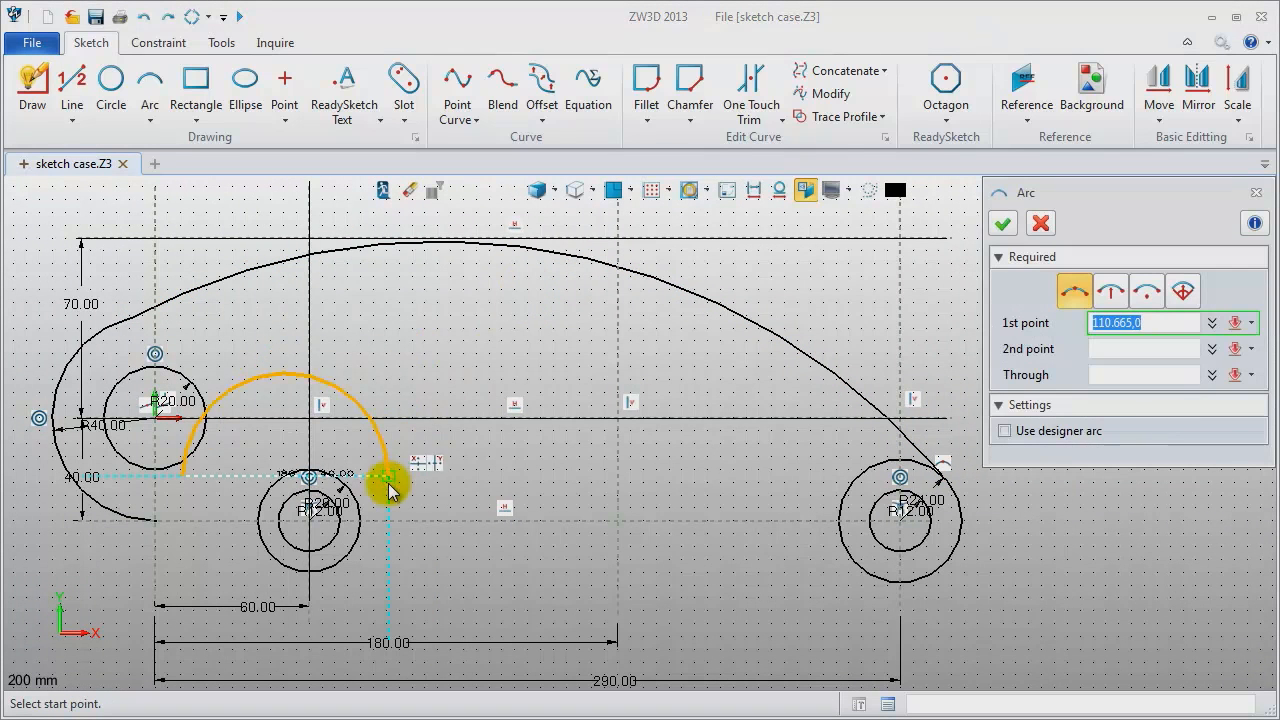
left_click(155, 520)
left_click(278, 562)
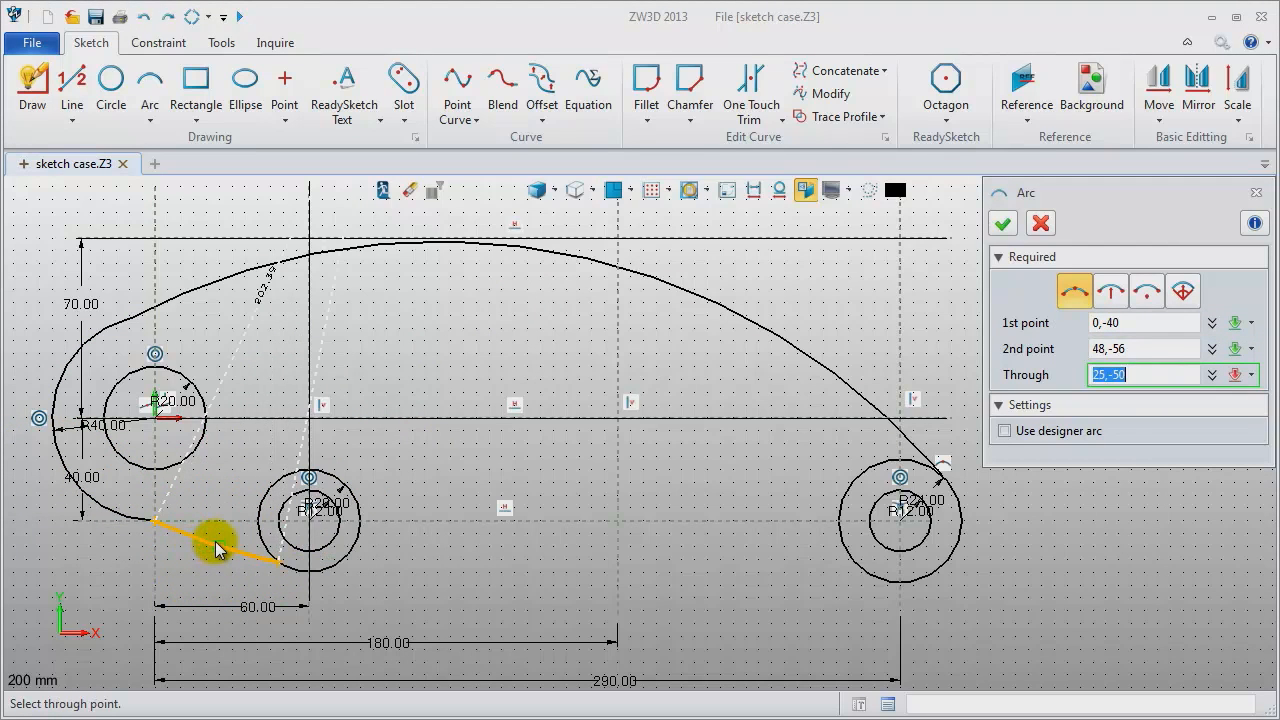
left_click(220, 545)
middle_click(222, 553)
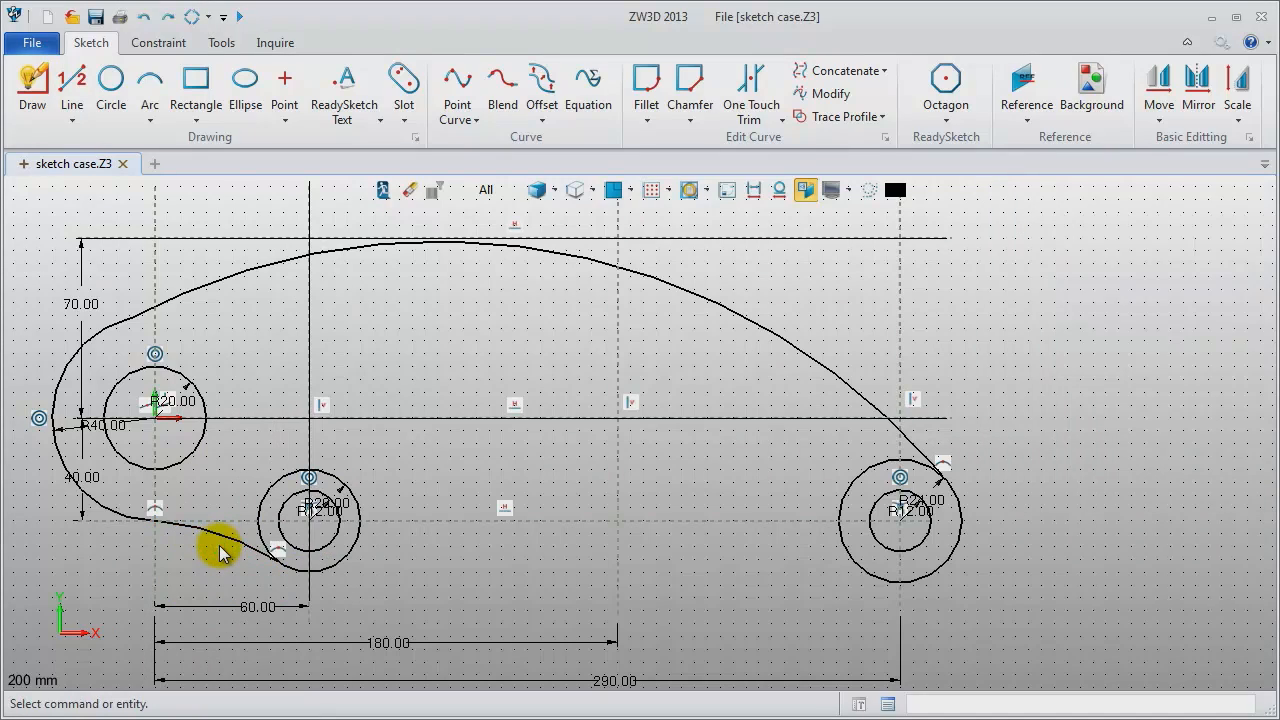
Draw an upward-bulging arc of radius 170 mm between the two outer circles, from about 110.7,-22.6 to 240.5,-22.6.
middle_click(220, 553)
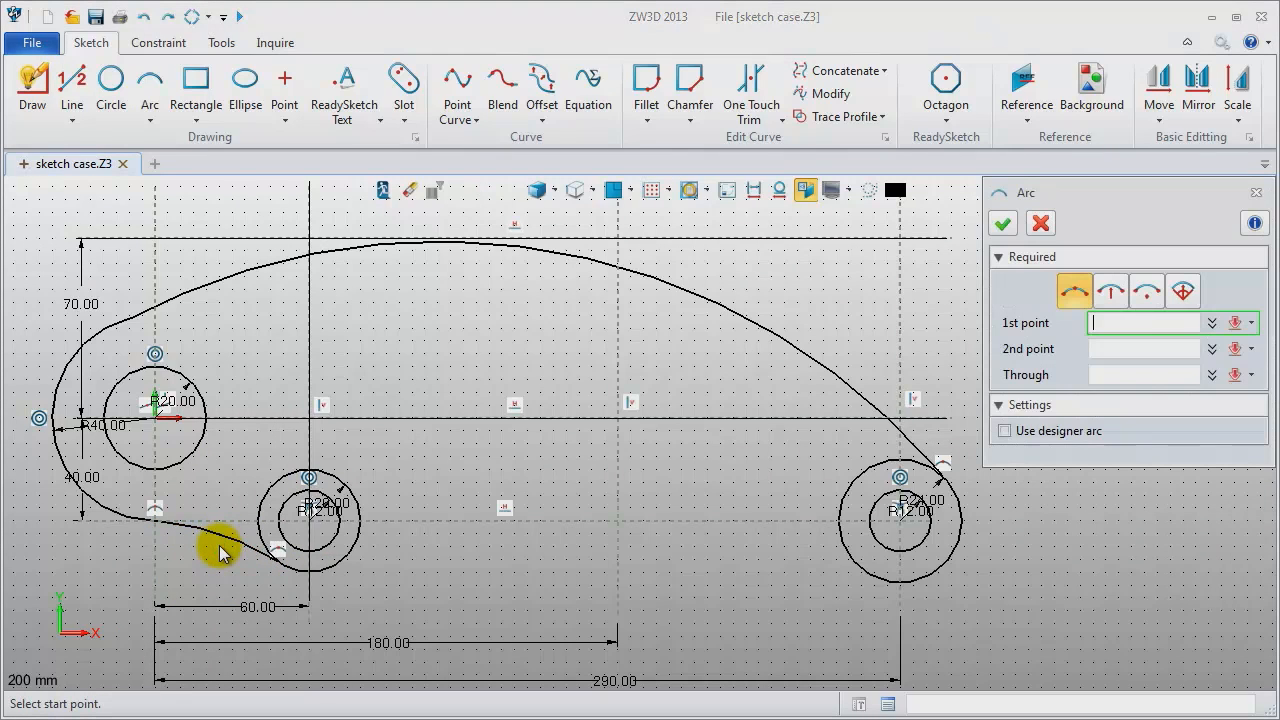
left_click(440, 476)
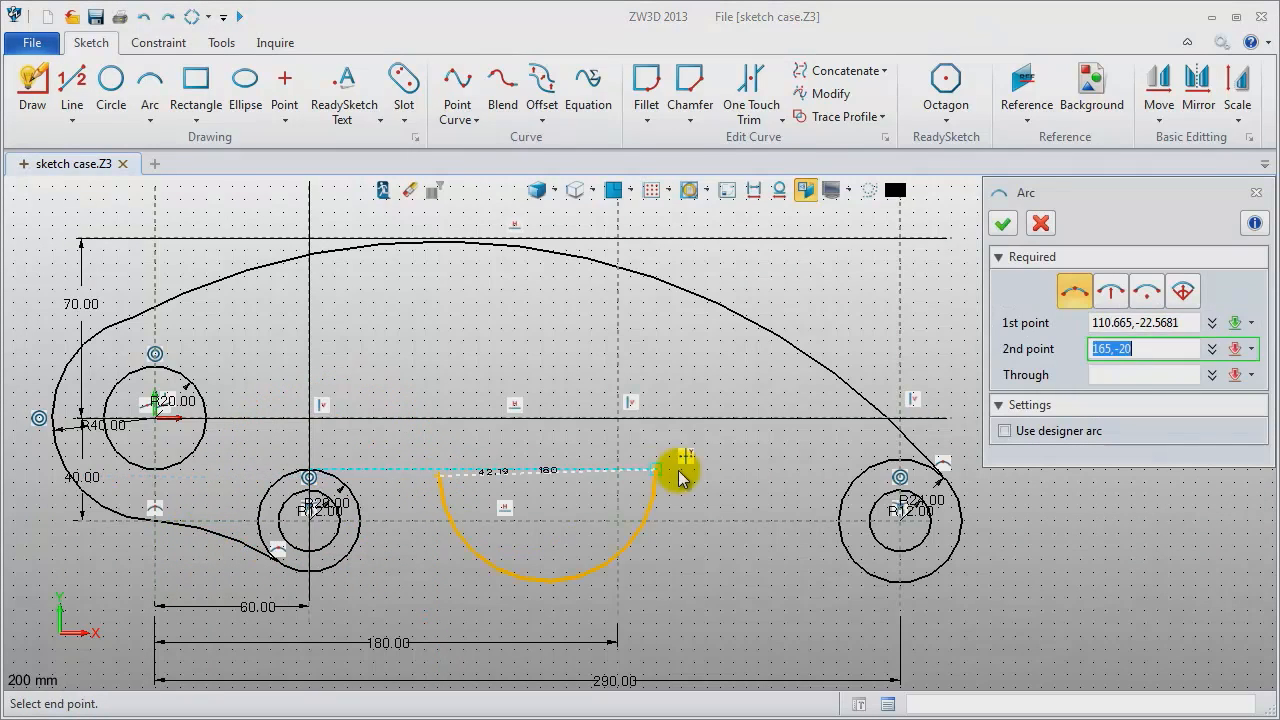
left_click(1117, 292)
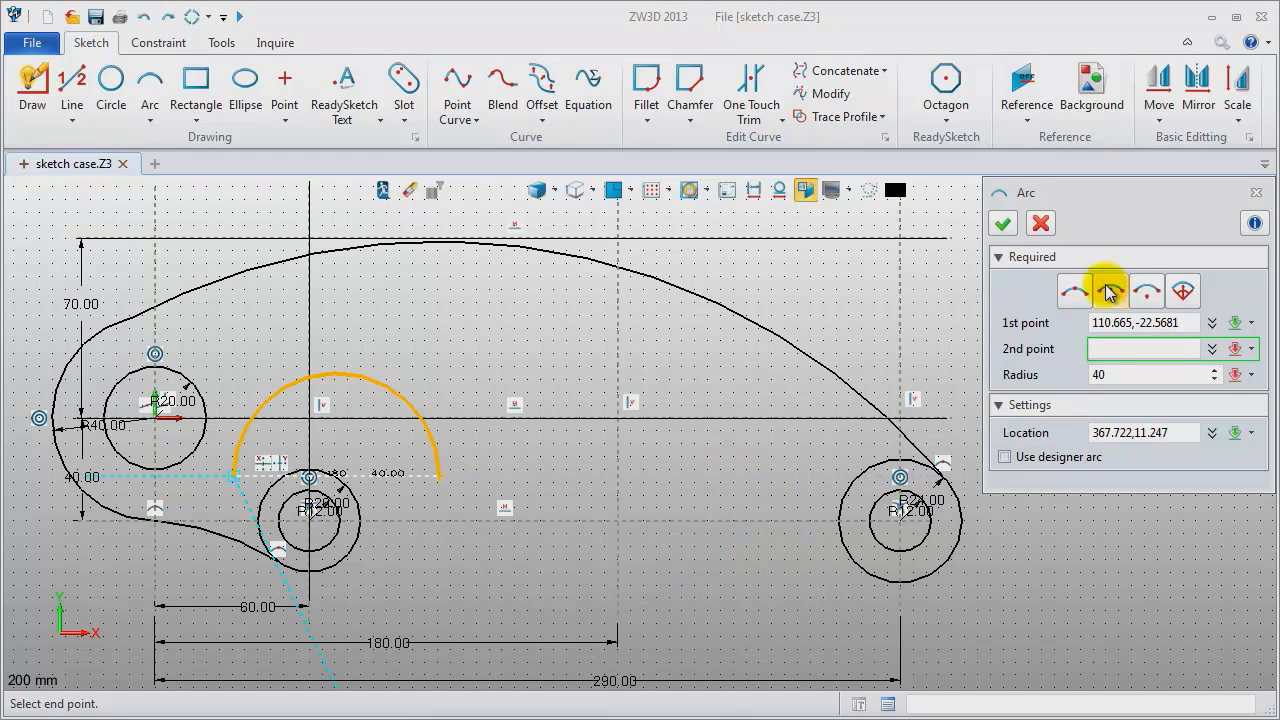
left_click(773, 481)
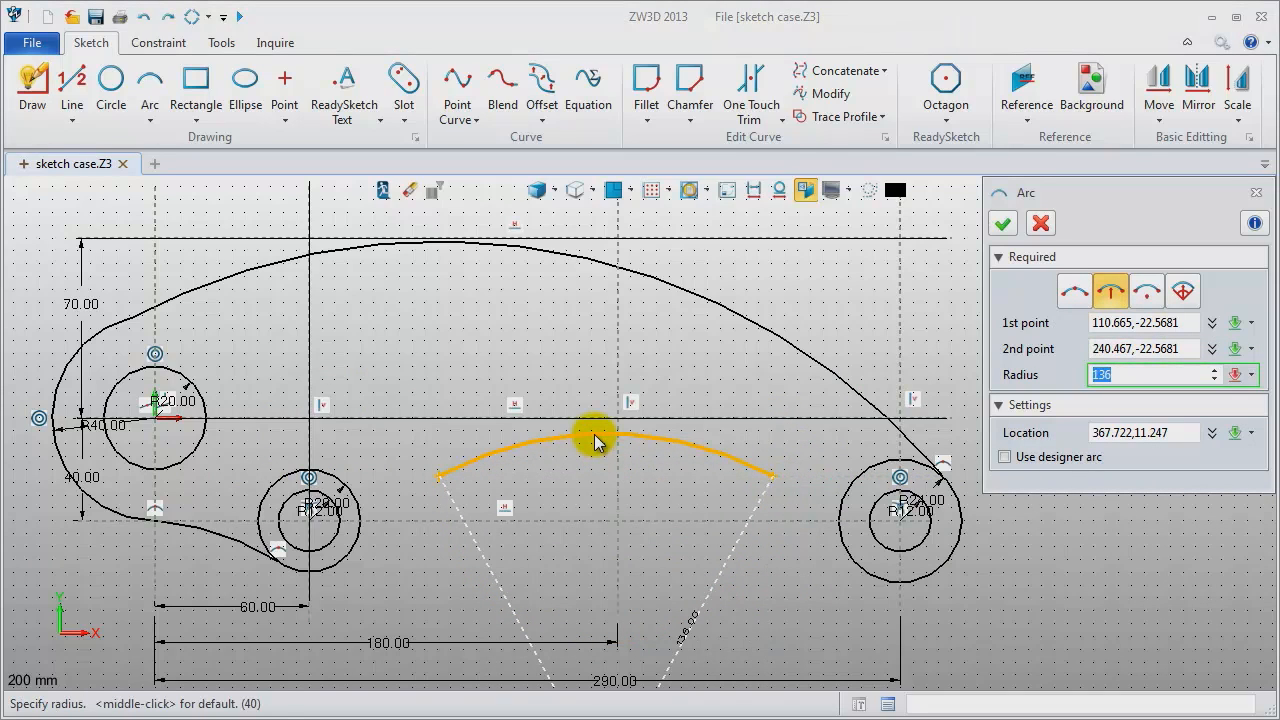
left_click(590, 446)
middle_click(576, 464)
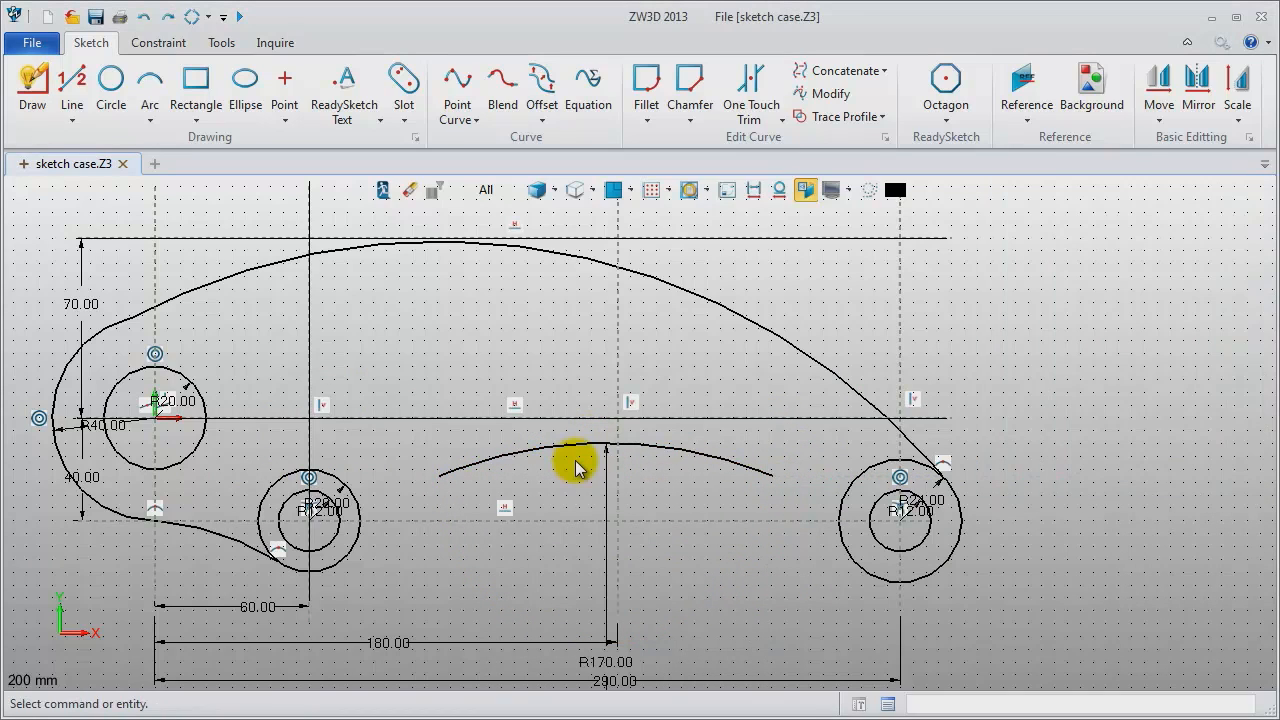
Connect the 170 mm arc's right end to the 24 mm radius circle at about 267.8,-49.1 with a three-point arc.
middle_click(678, 475)
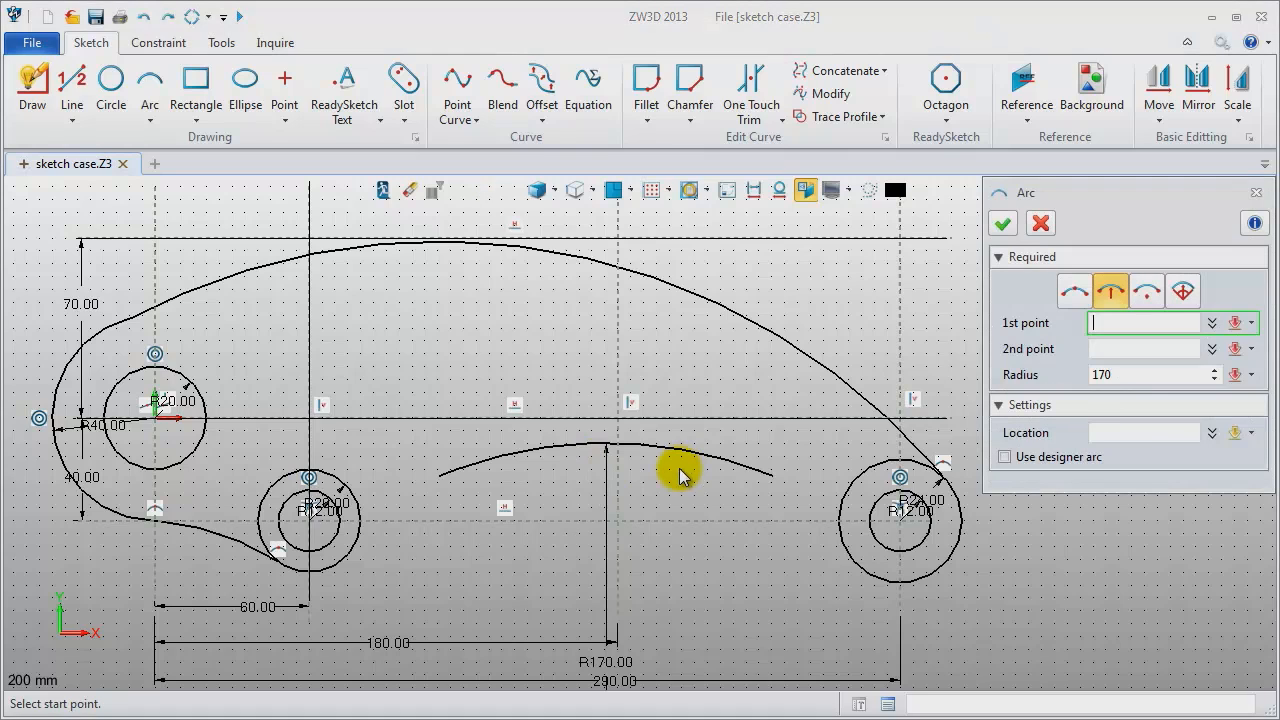
left_click(1080, 290)
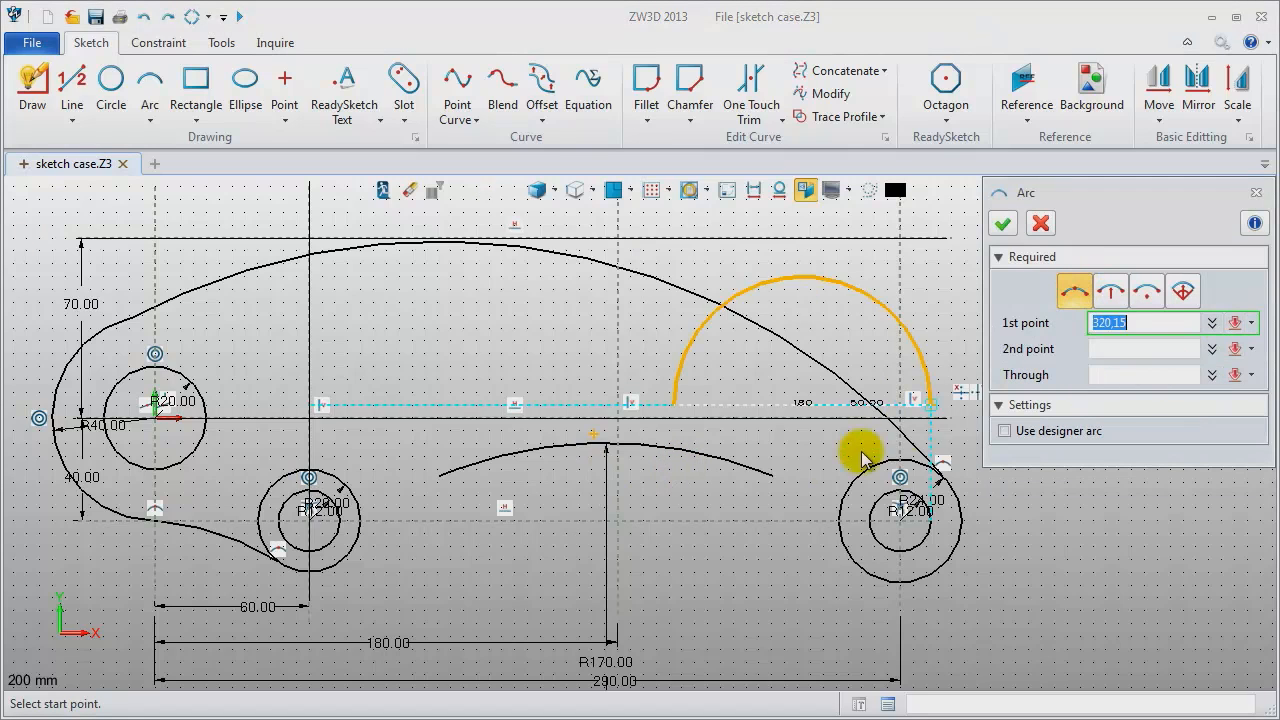
left_click(768, 478)
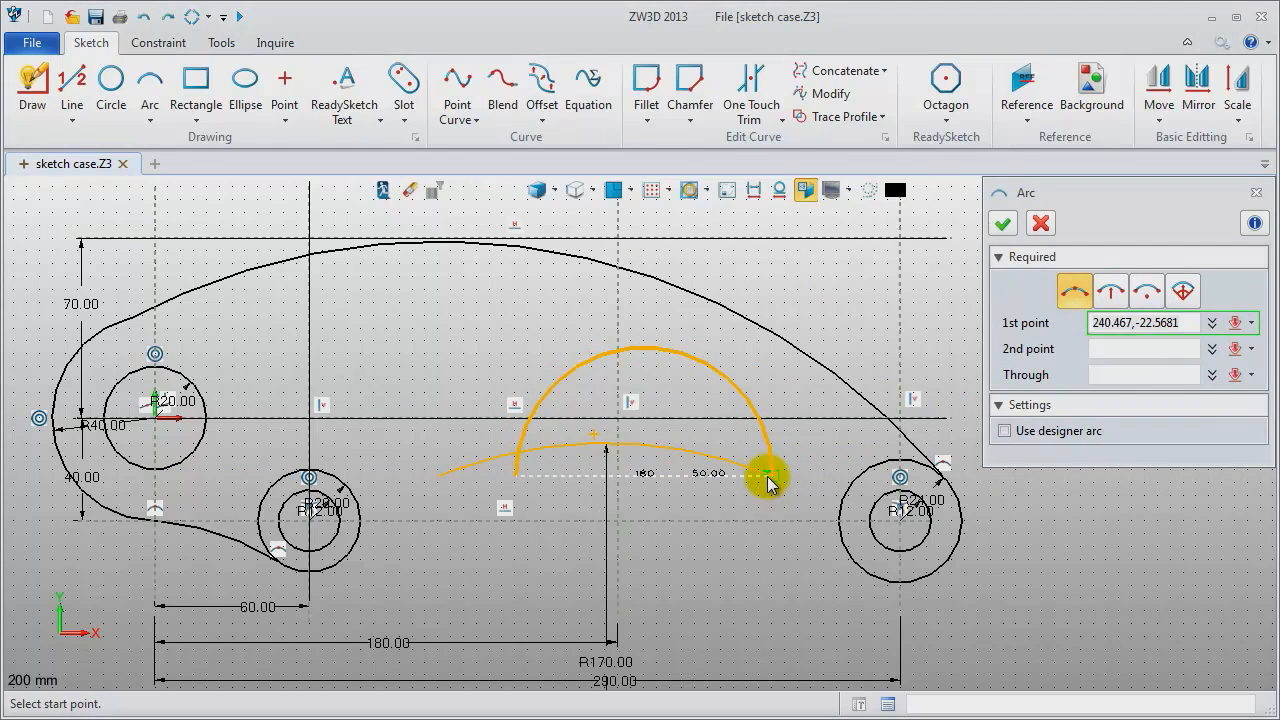
left_click(841, 546)
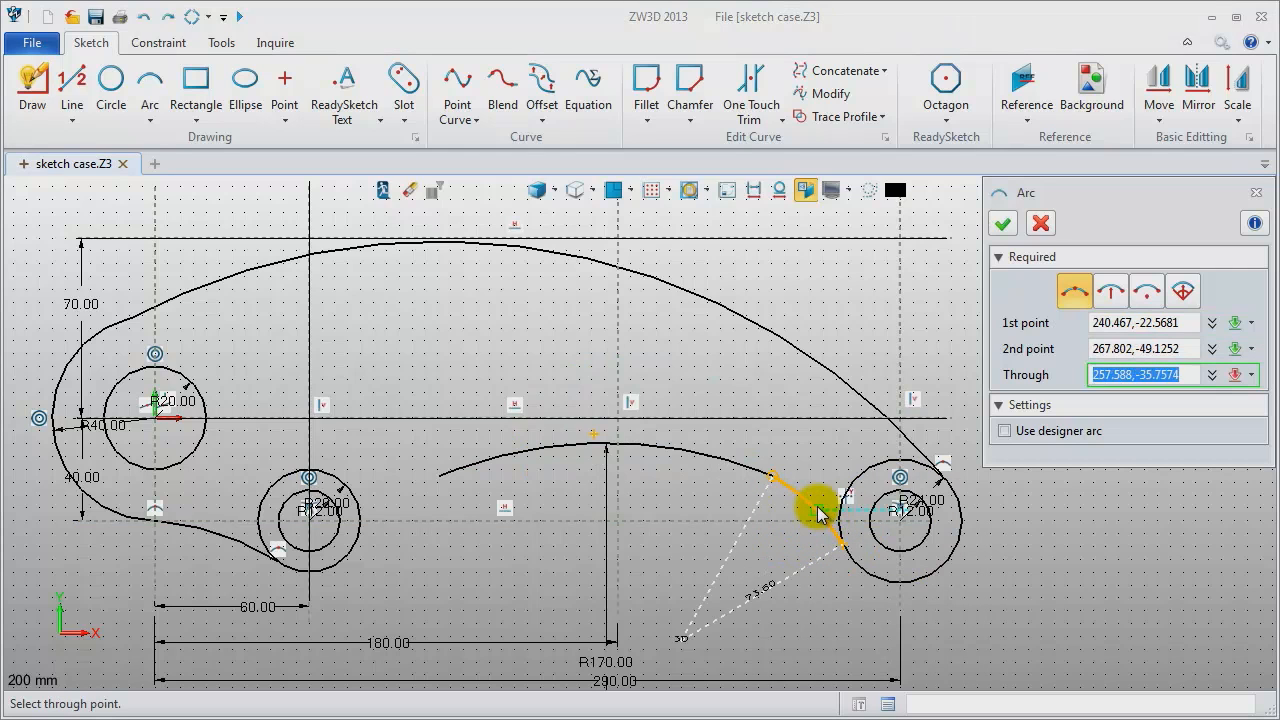
left_click(817, 514)
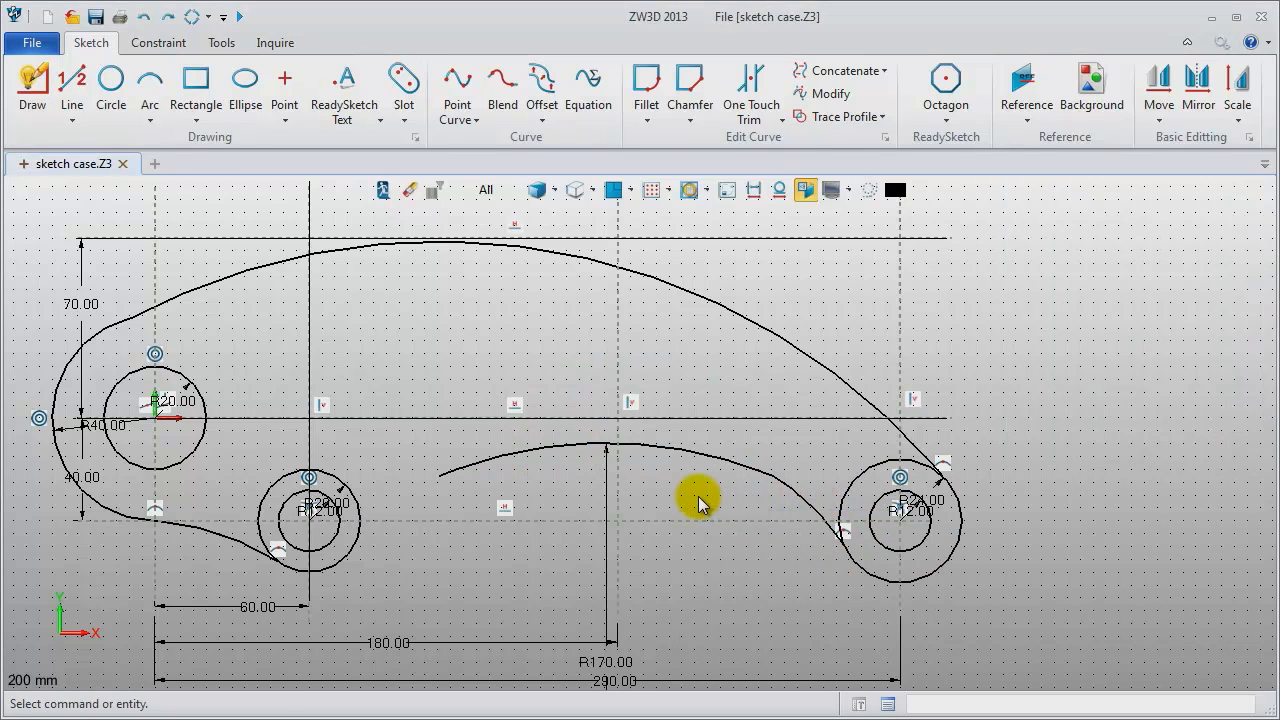
Connect the 170 mm arc's left end to the 20 mm radius circle at 76,-52 with a three-point arc through about 95,-33.
left_click(440, 479)
left_click(350, 551)
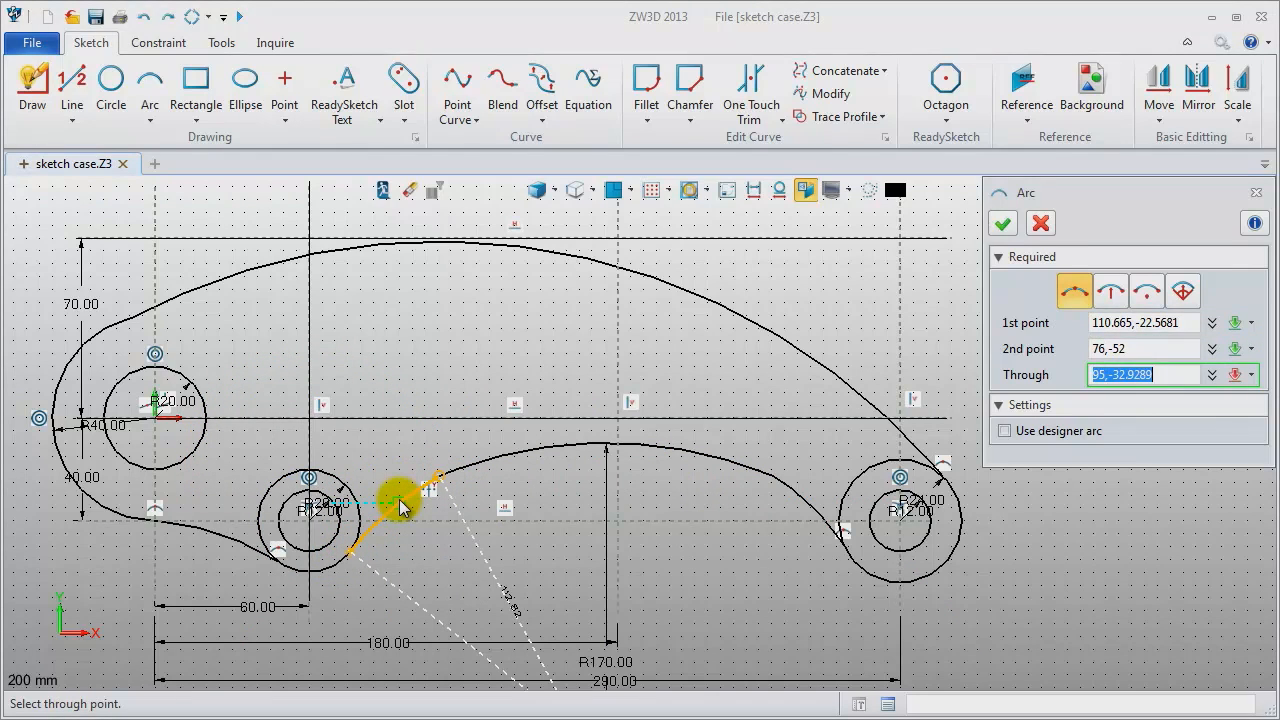
left_click(400, 507)
middle_click(386, 472)
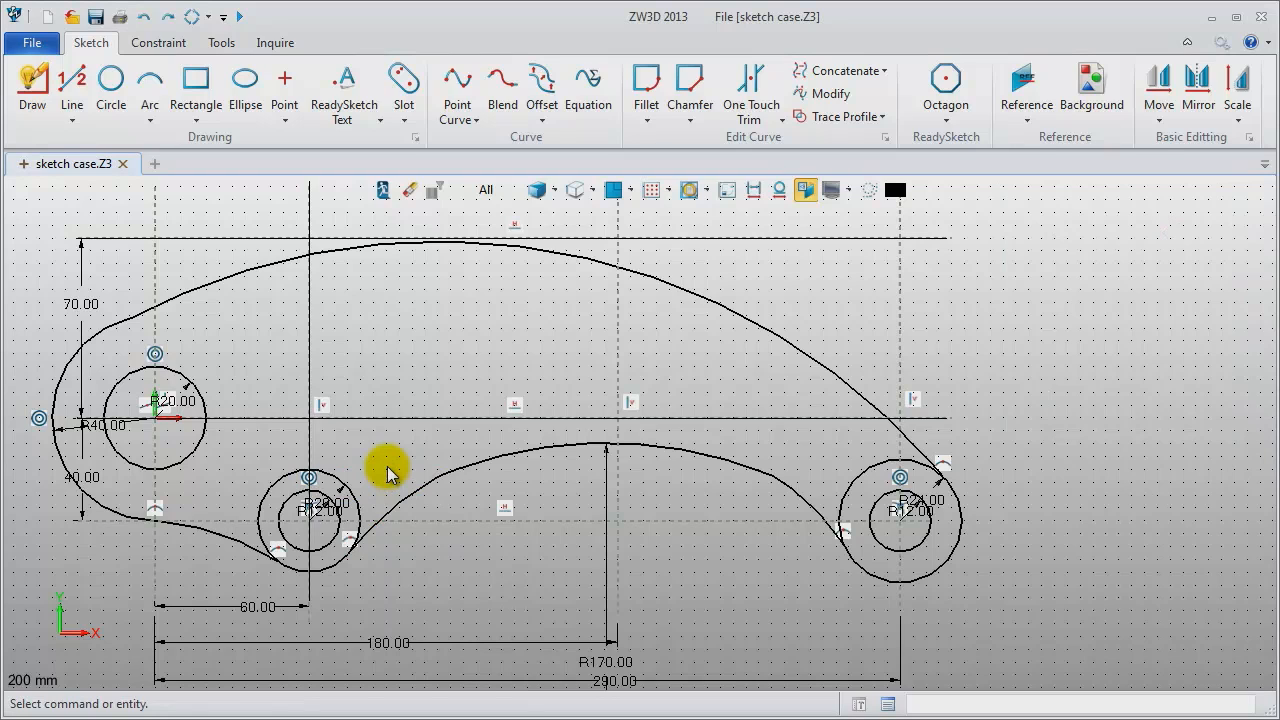
Trim away the inner portions of the 24 mm and 20 mm radius outer circles with One Touch Trim, leaving their lower outer arcs.
left_click(780, 115)
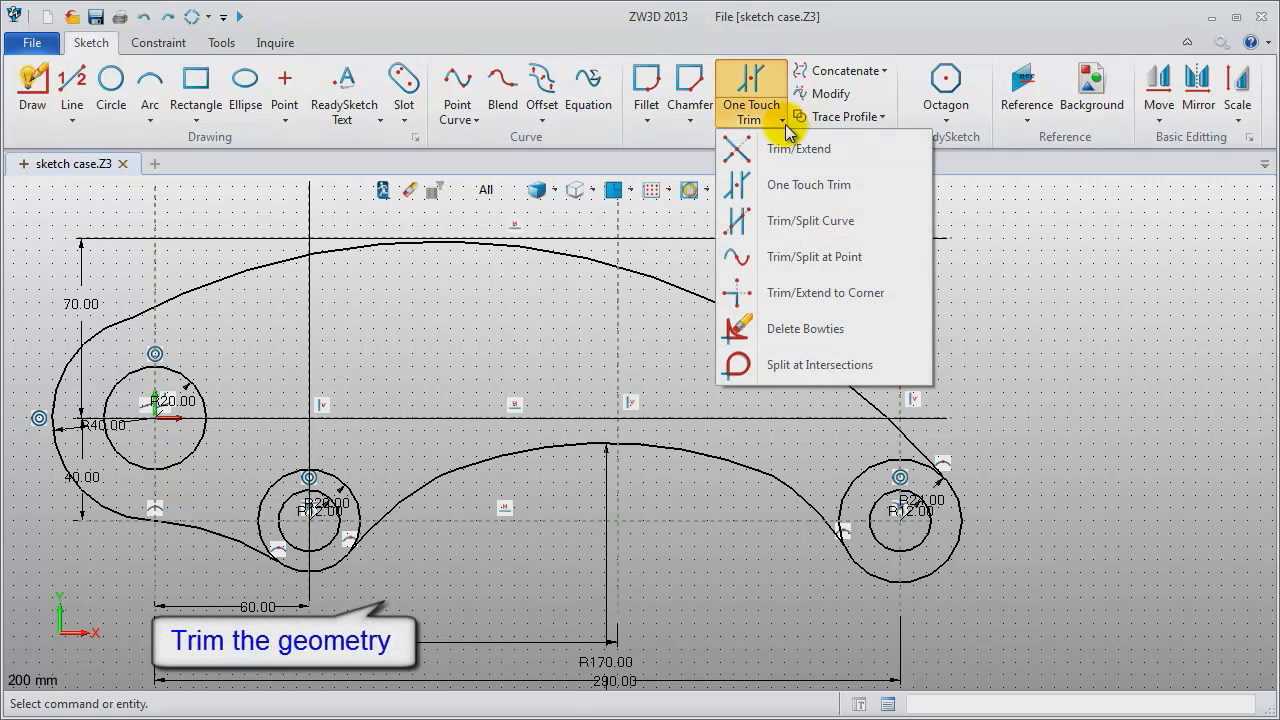
left_click(801, 186)
left_click(851, 477)
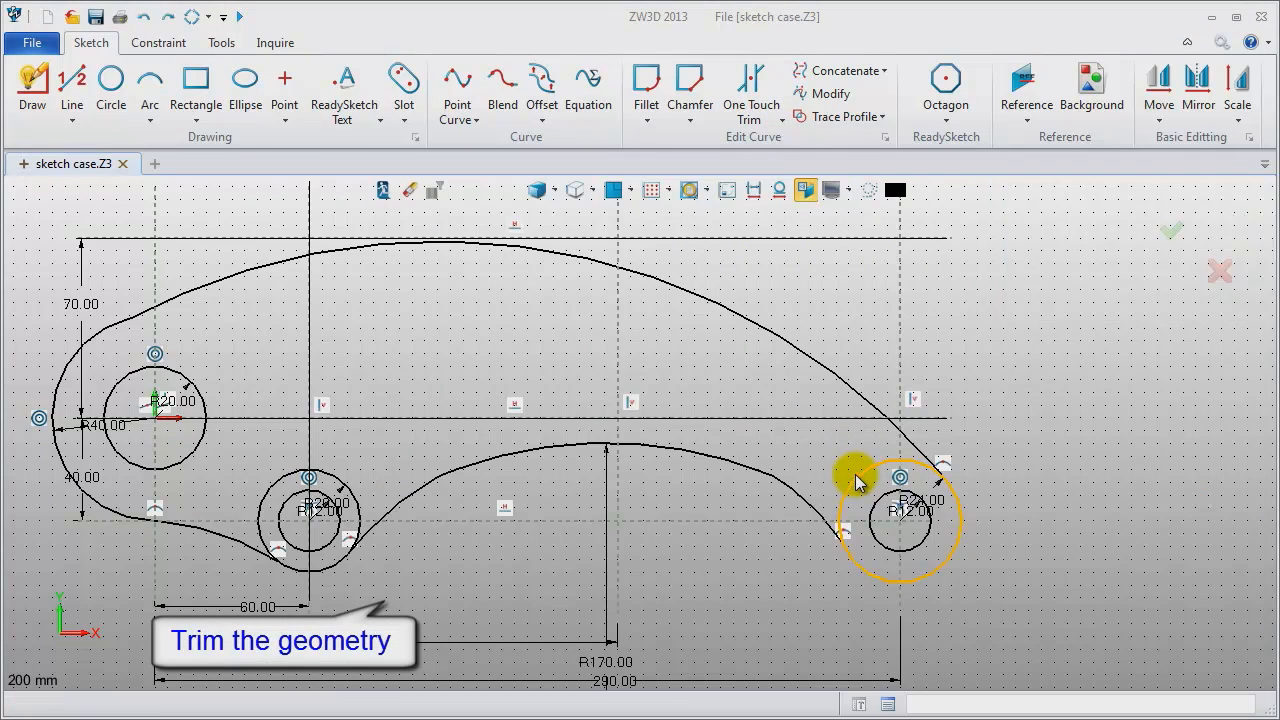
left_click(838, 527)
left_click(358, 508)
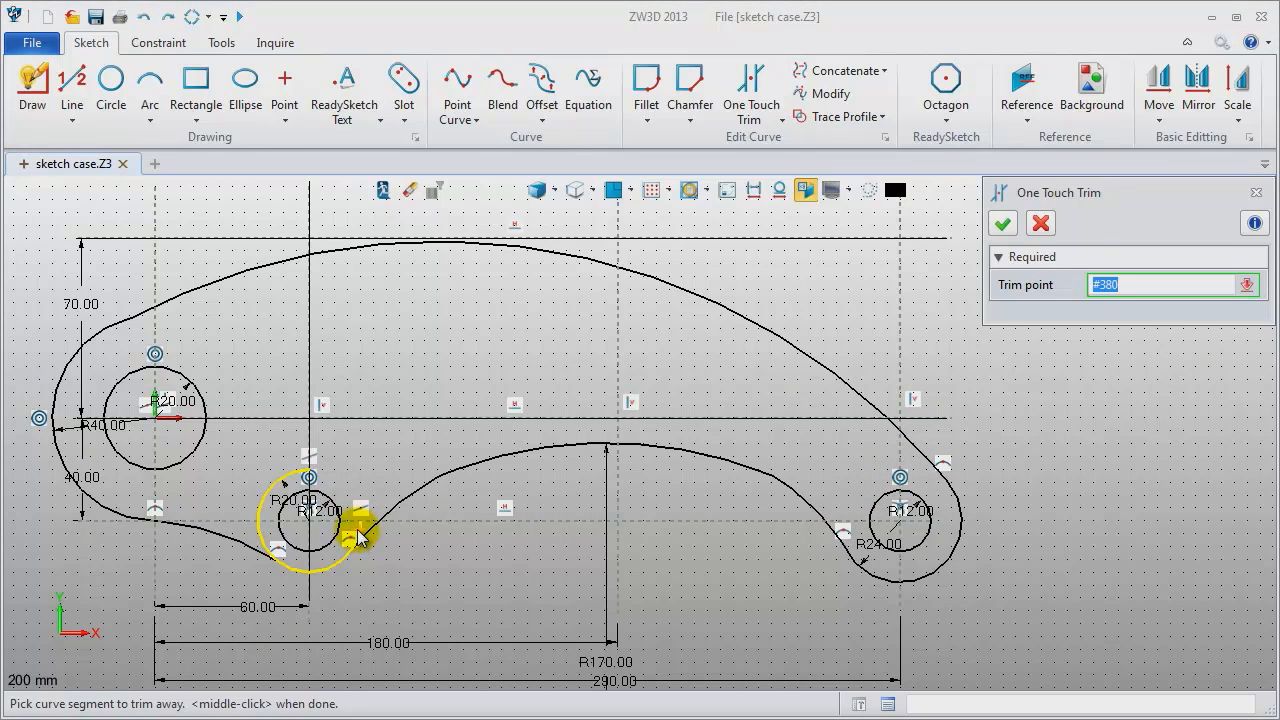
left_click(260, 522)
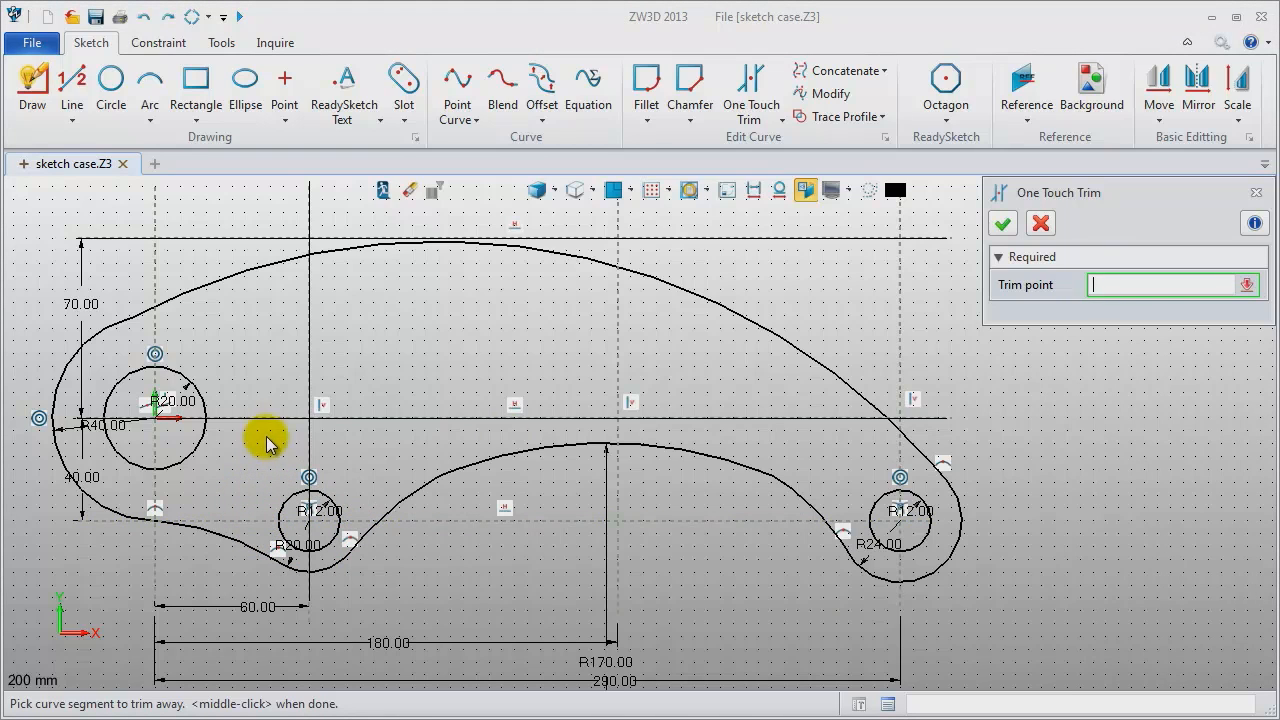
left_click(1256, 193)
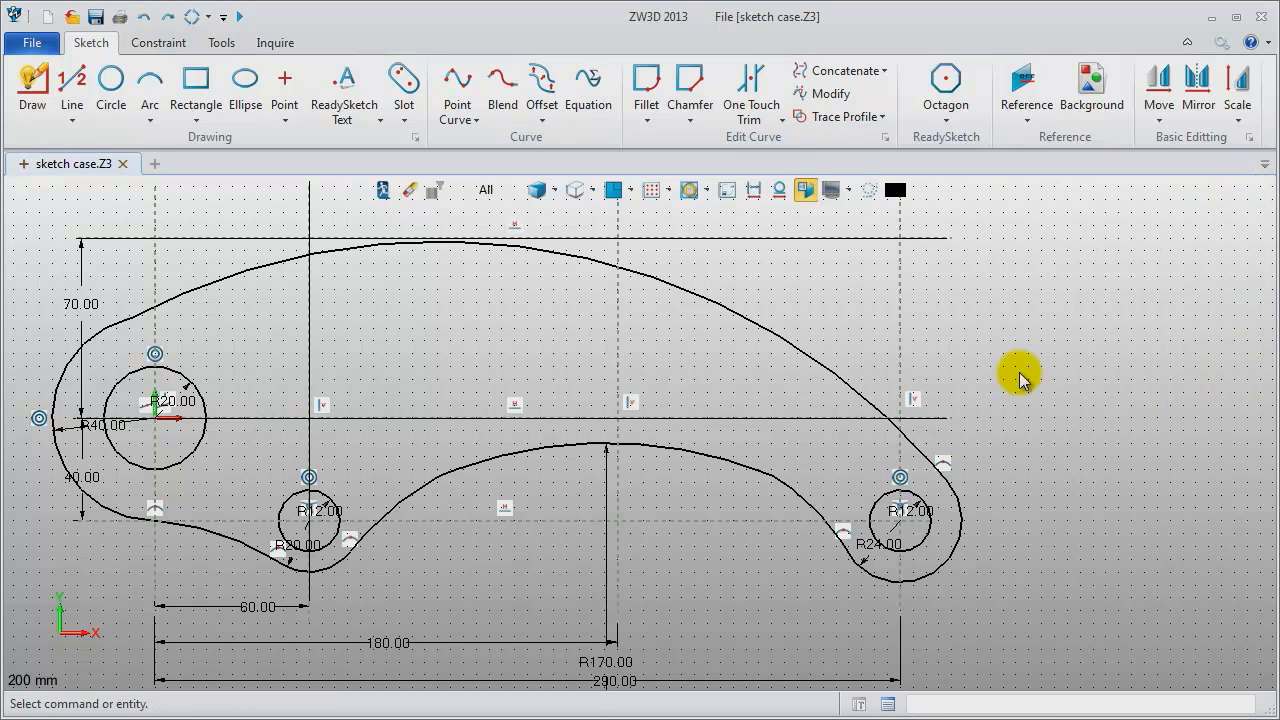
Make the large upper arc tangent to the 40 mm radius arc and to the horizontal reference line 70 mm above the origin.
left_click(158, 42)
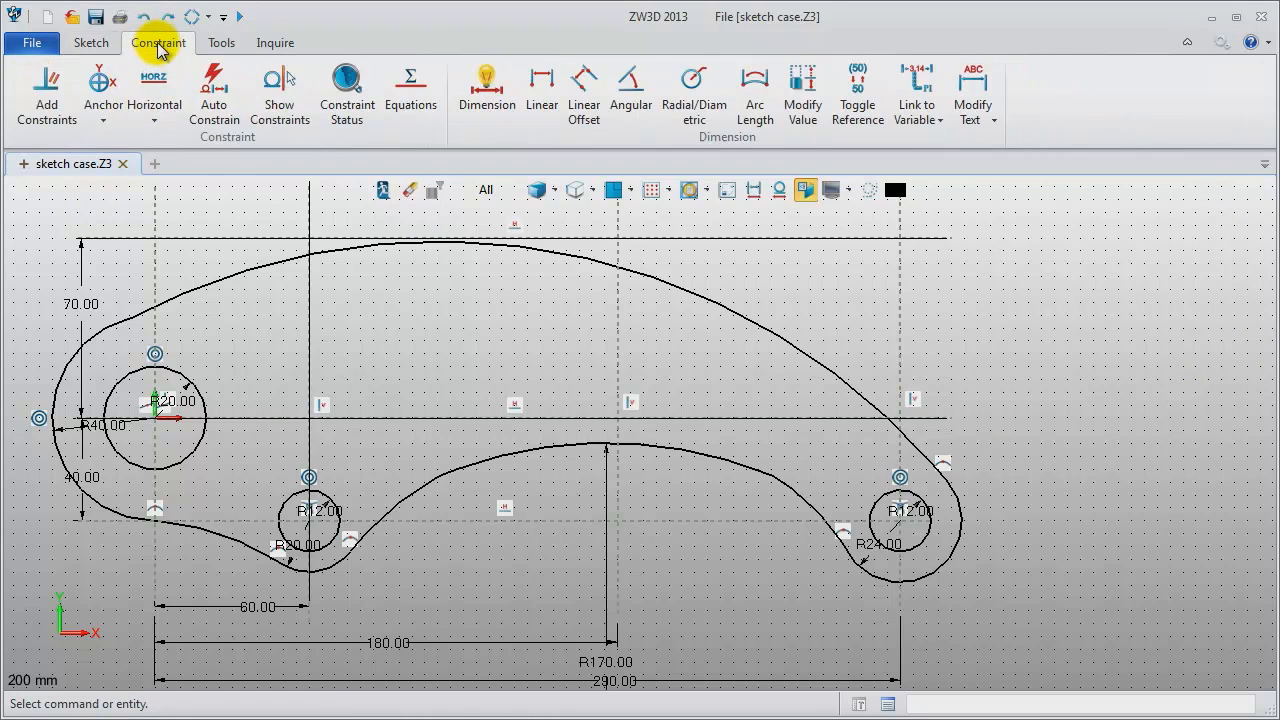
left_click(46, 92)
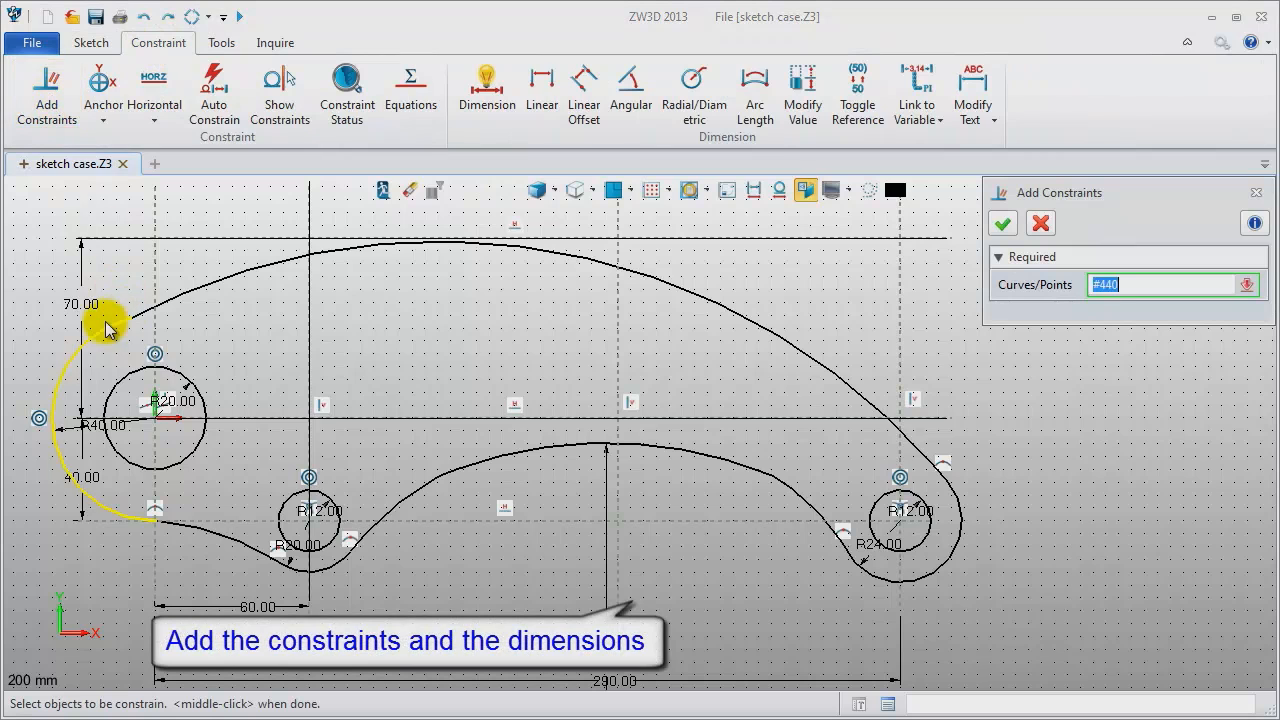
left_click(180, 297)
left_click(182, 299)
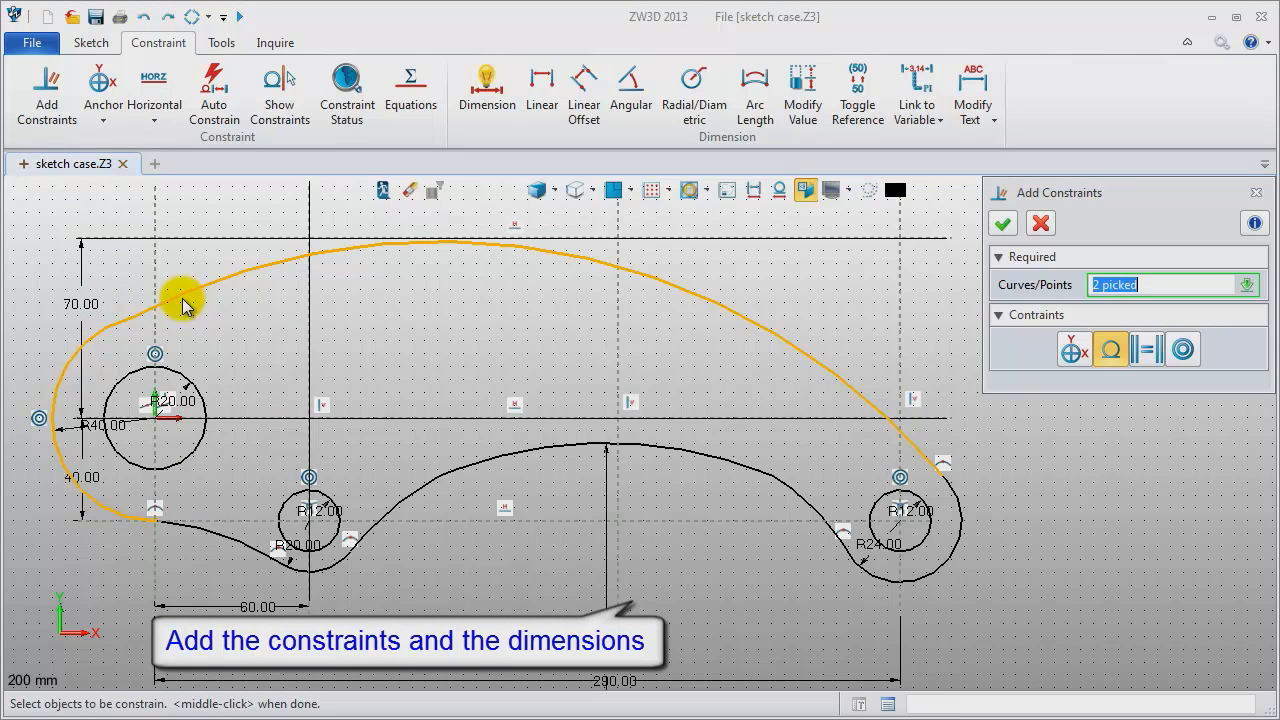
middle_click(275, 315)
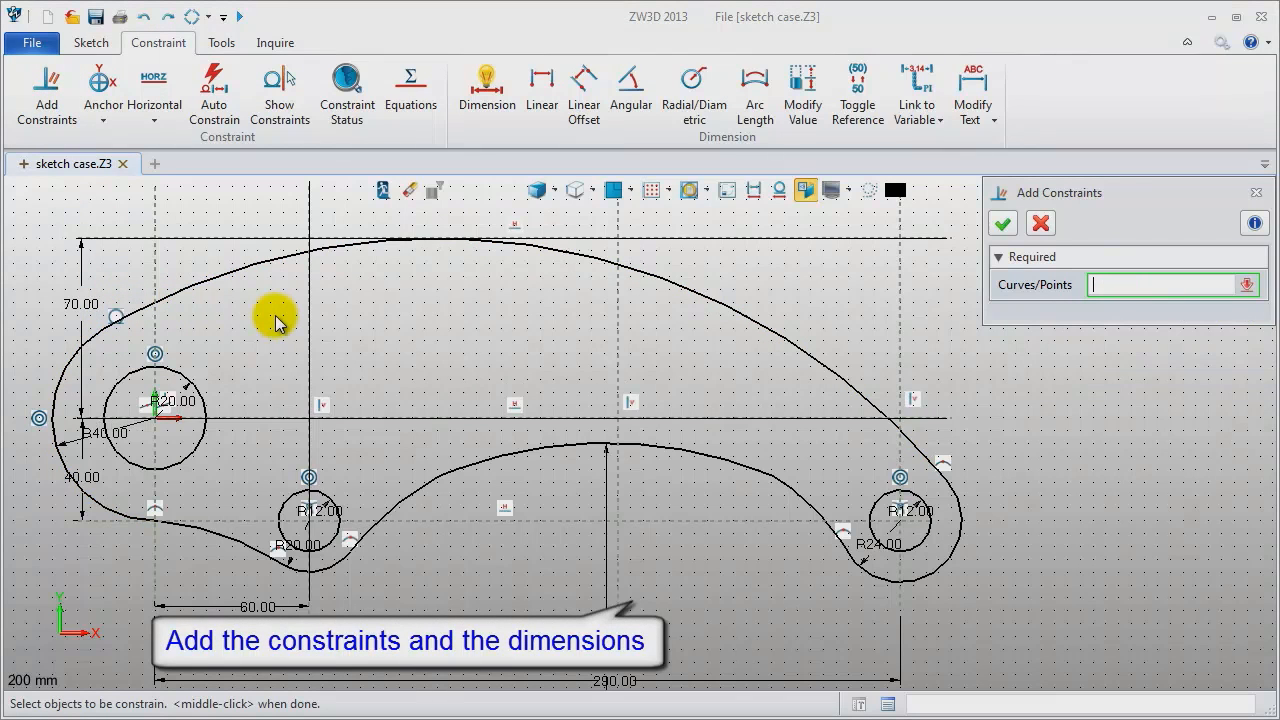
left_click(573, 257)
left_click(530, 288)
middle_click(530, 288)
Make the 24 mm radius arc tangent to the large upper arc and to the right connecting arc.
left_click(812, 366)
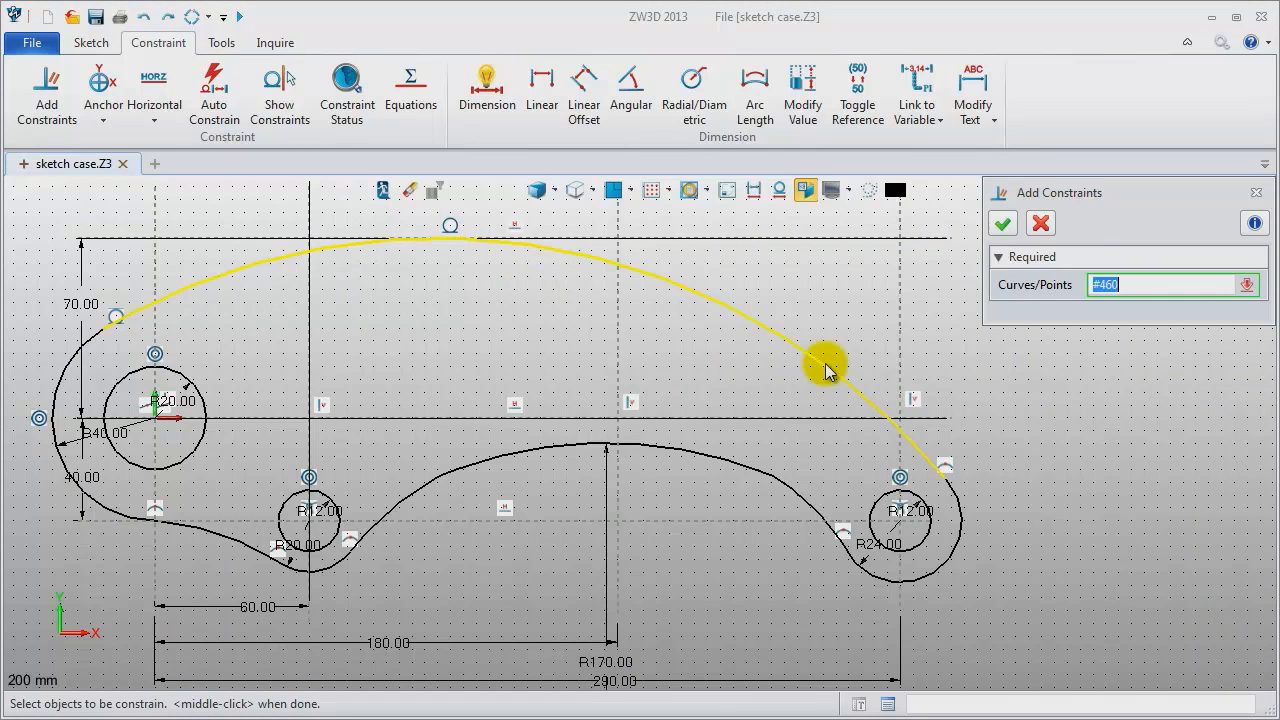
left_click(958, 503)
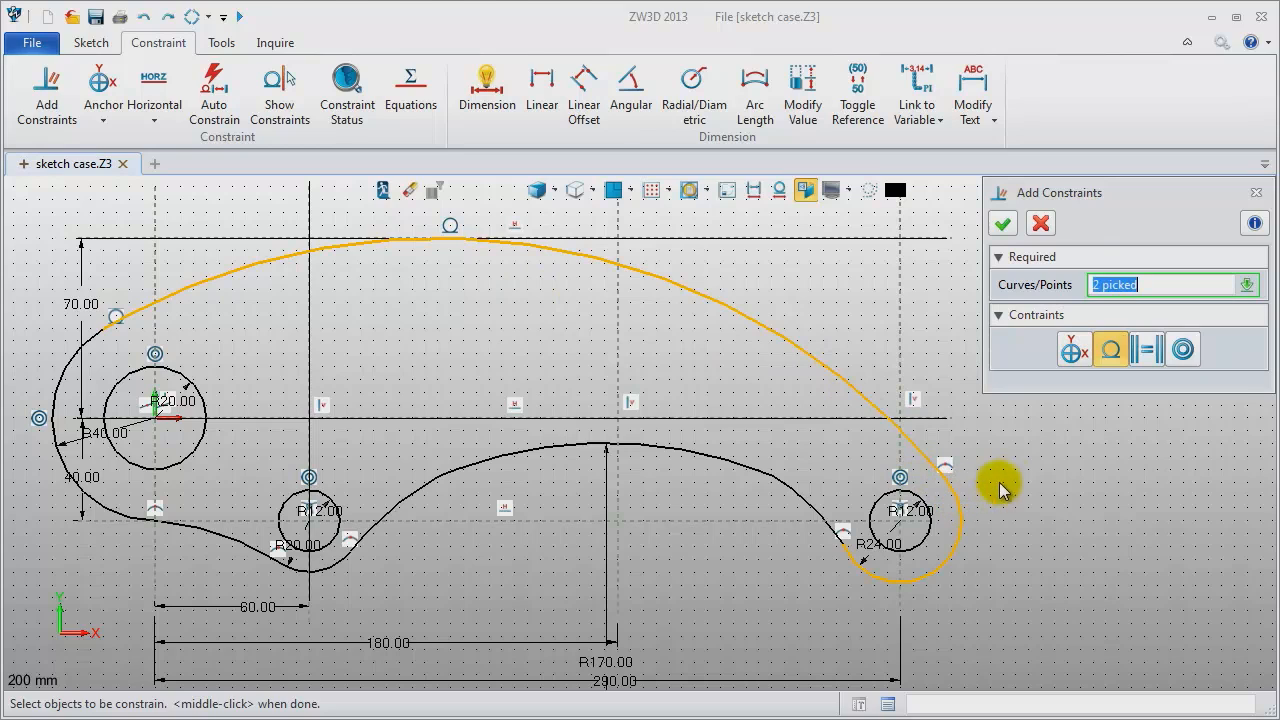
middle_click(990, 478)
left_click(893, 572)
left_click(791, 500)
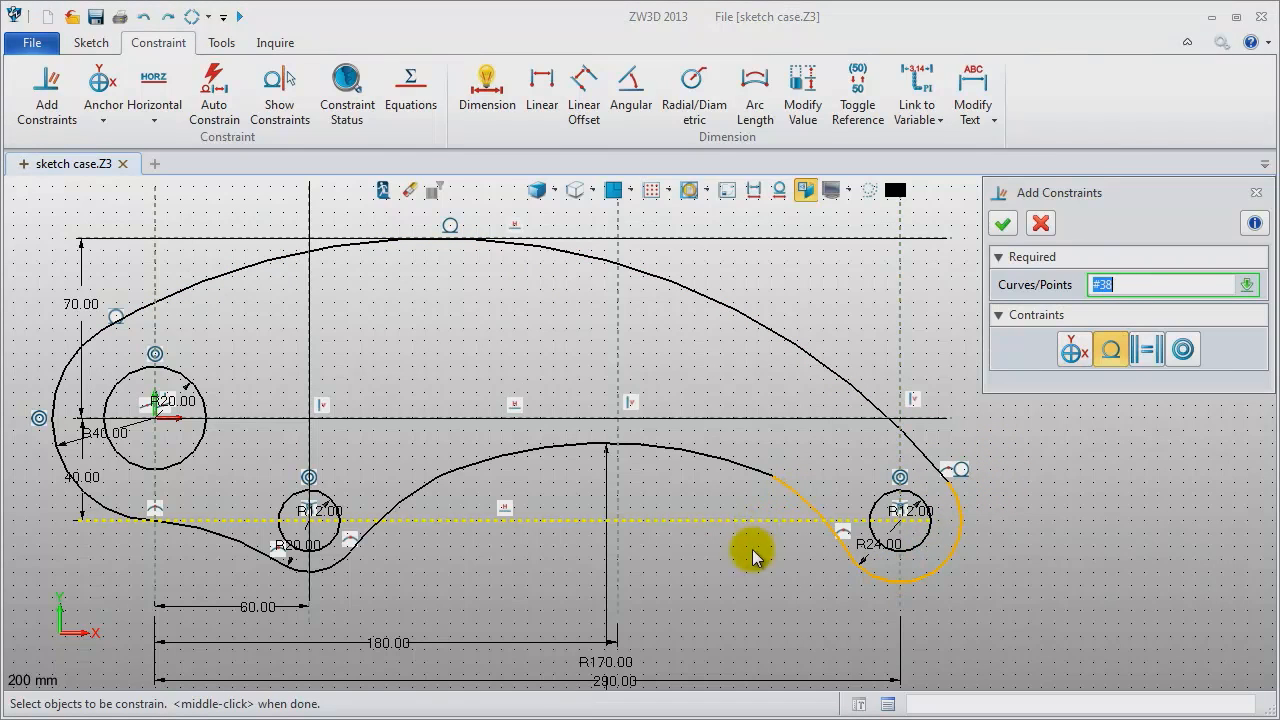
middle_click(757, 580)
Make the 170 mm radius arc tangent to the right connecting arc and to the horizontal reference line through the origin.
left_click(796, 506)
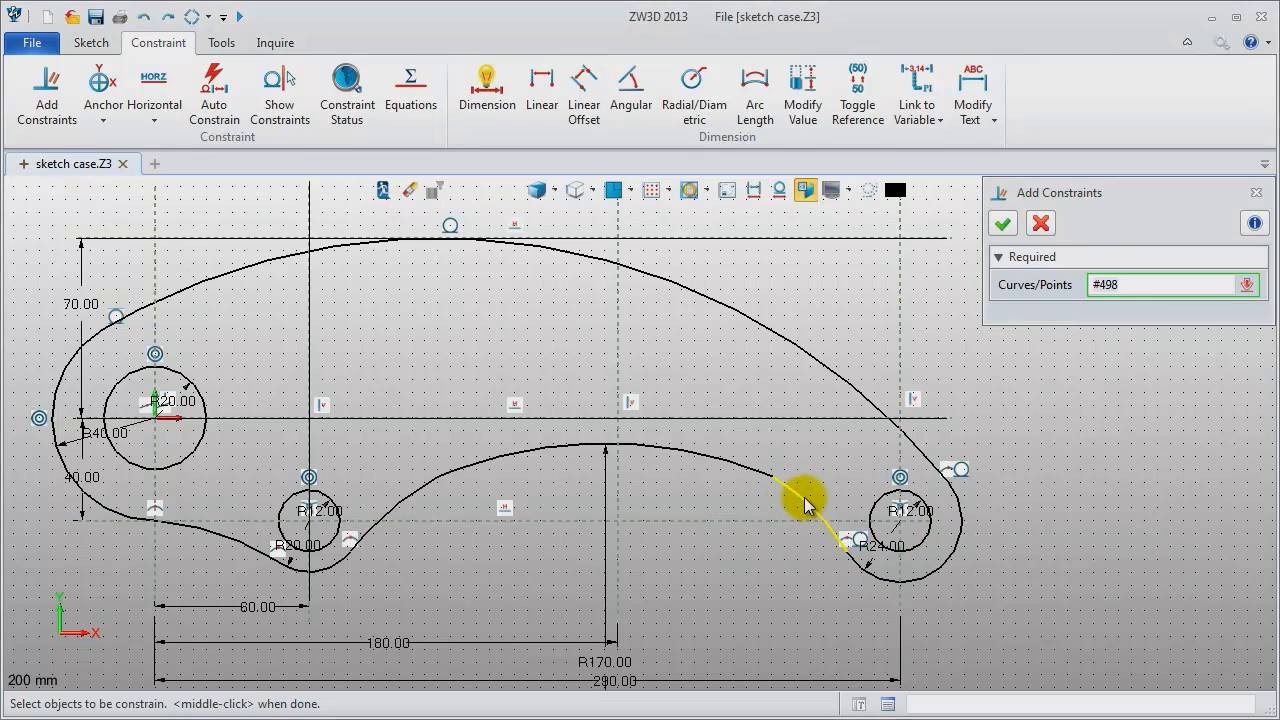
left_click(749, 474)
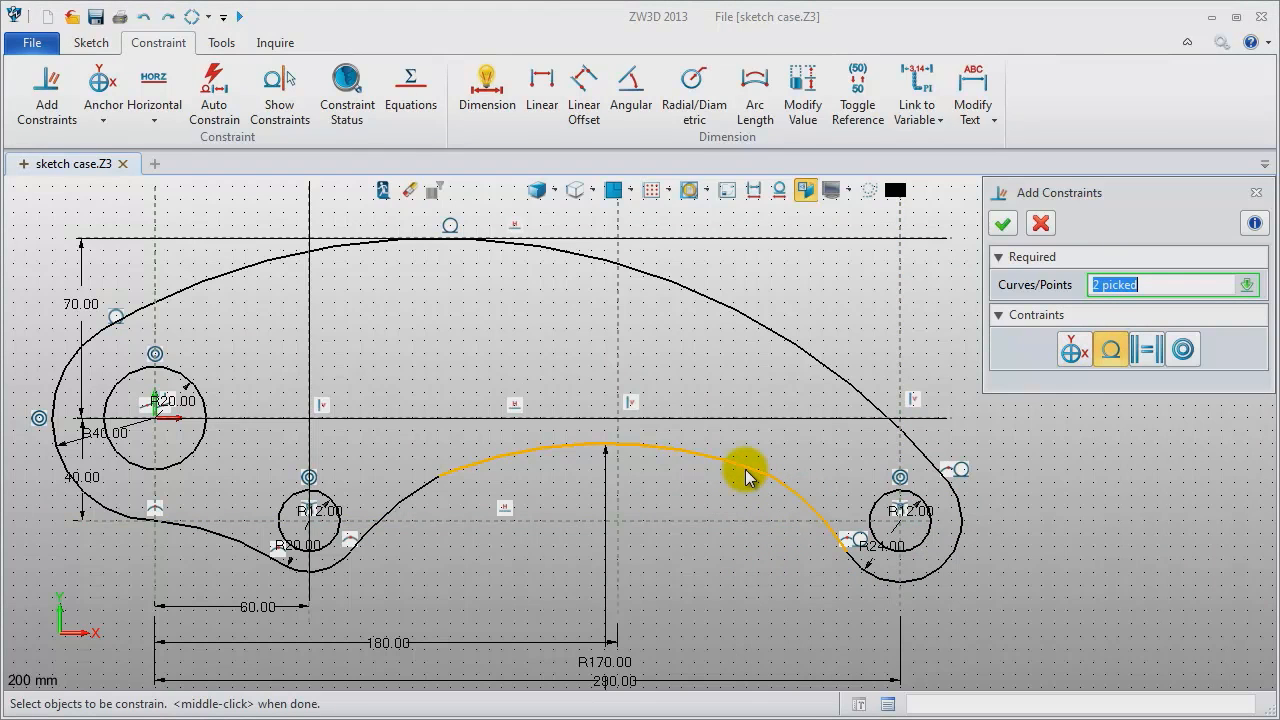
middle_click(692, 503)
left_click(668, 451)
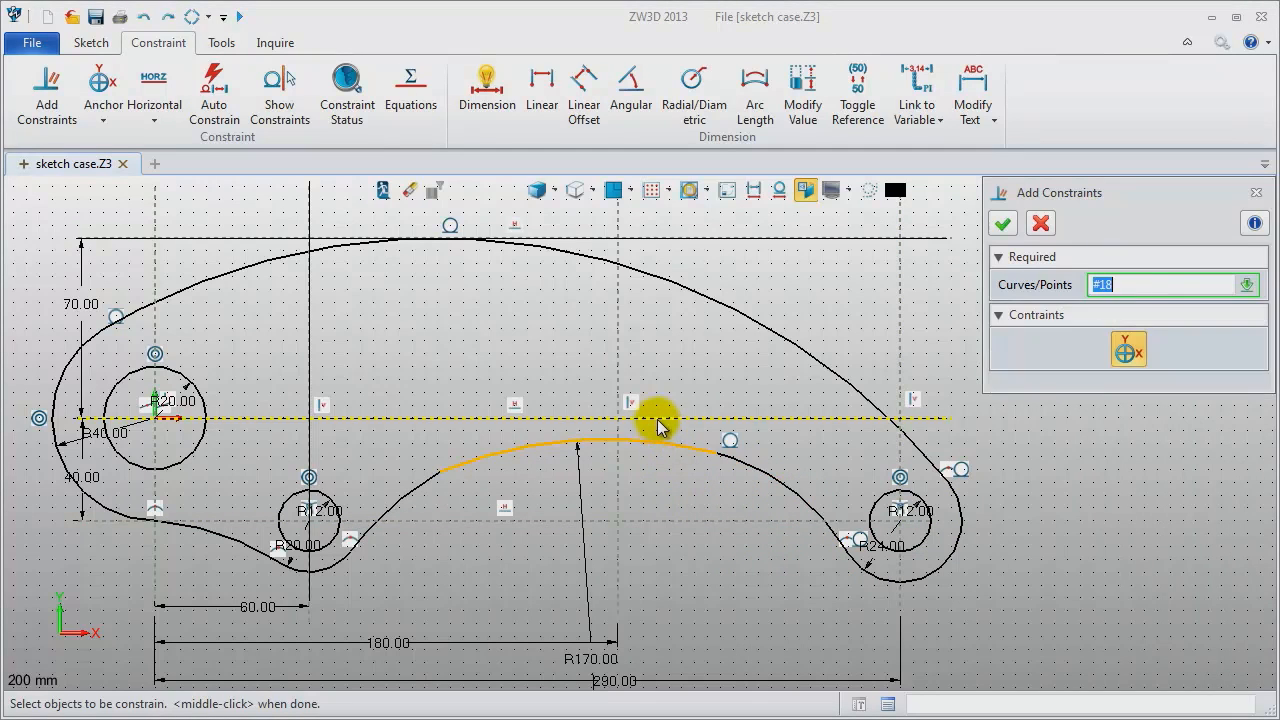
left_click(656, 419)
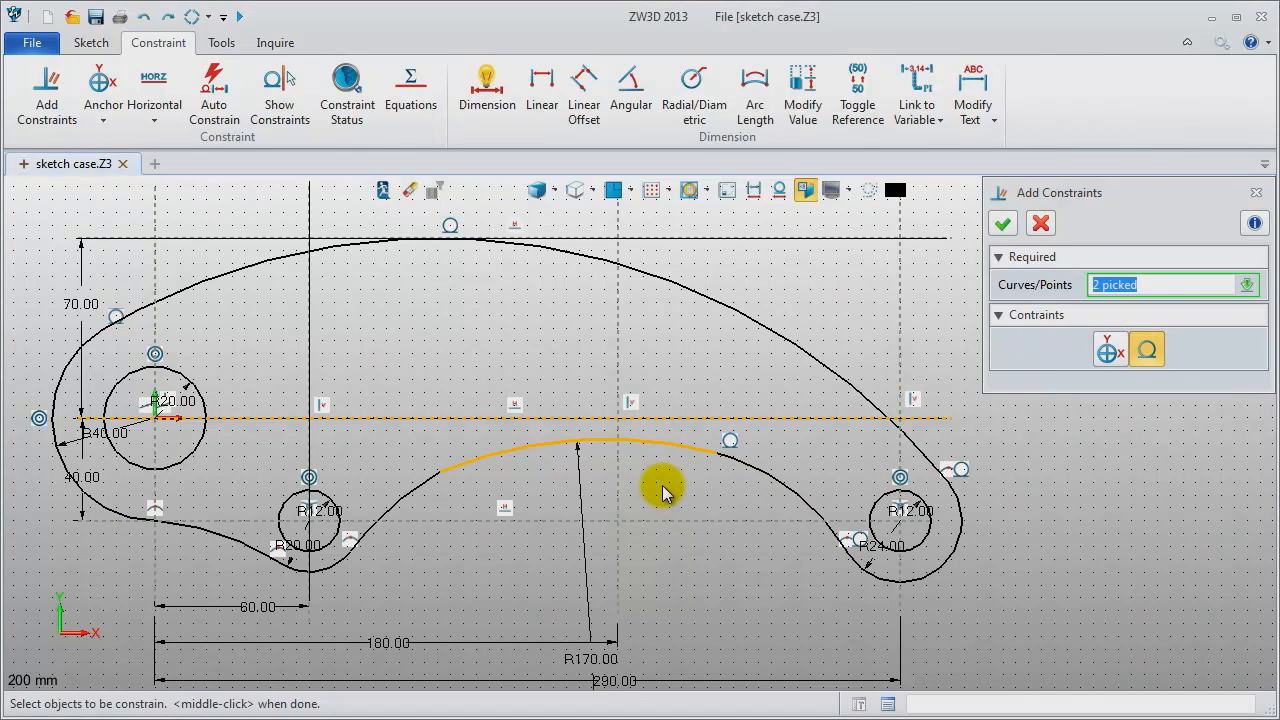
middle_click(662, 490)
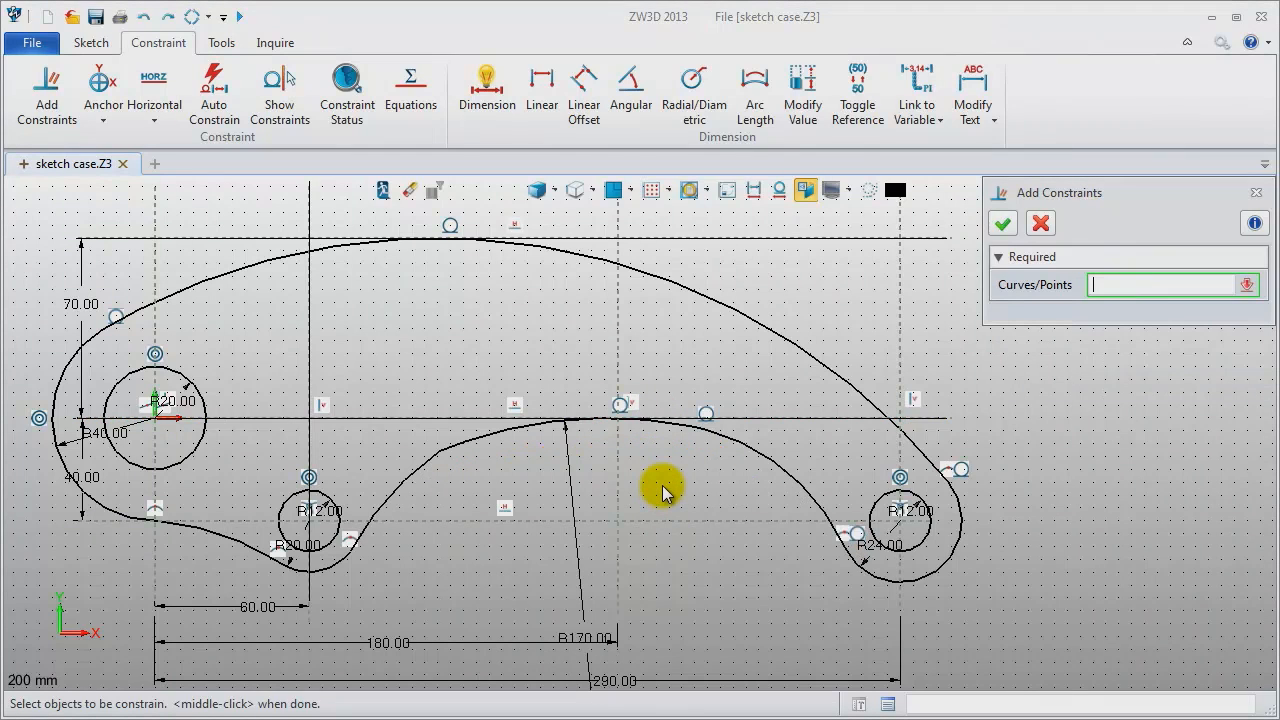
Make the left connecting arc tangent to both the 170 mm radius arc and the 20 mm radius outer arc.
left_click(474, 450)
left_click(409, 481)
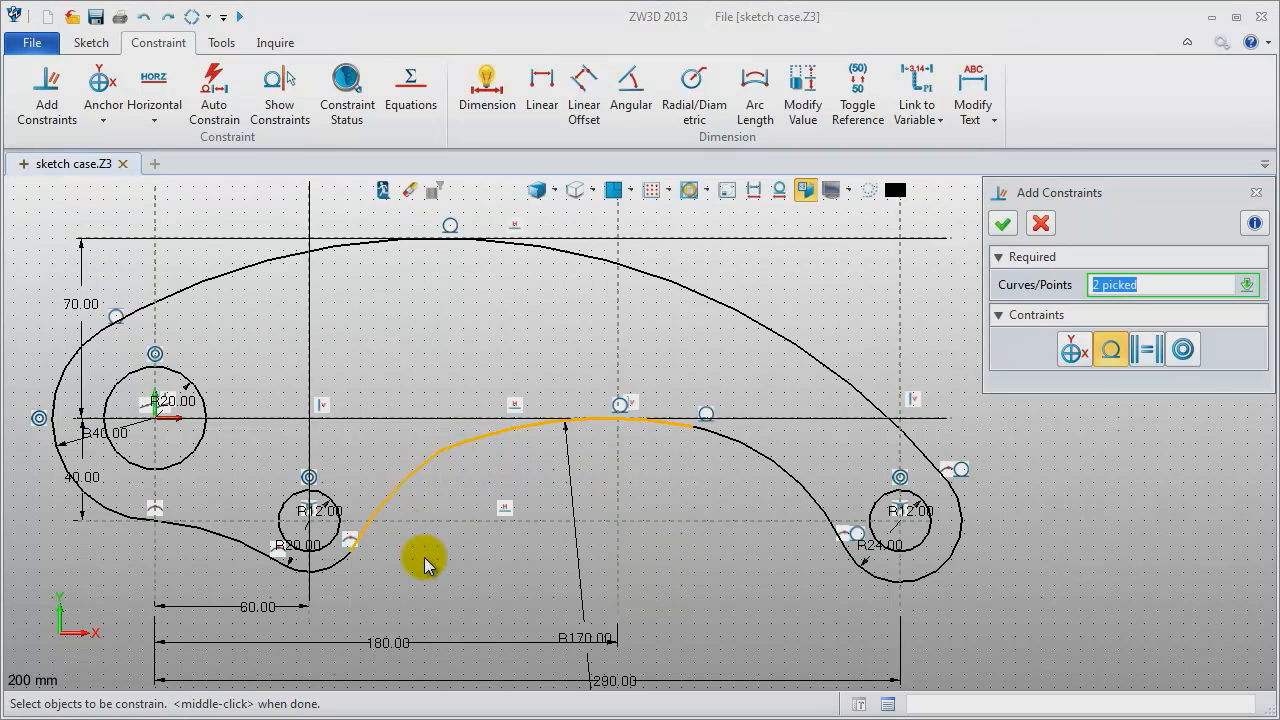
middle_click(424, 563)
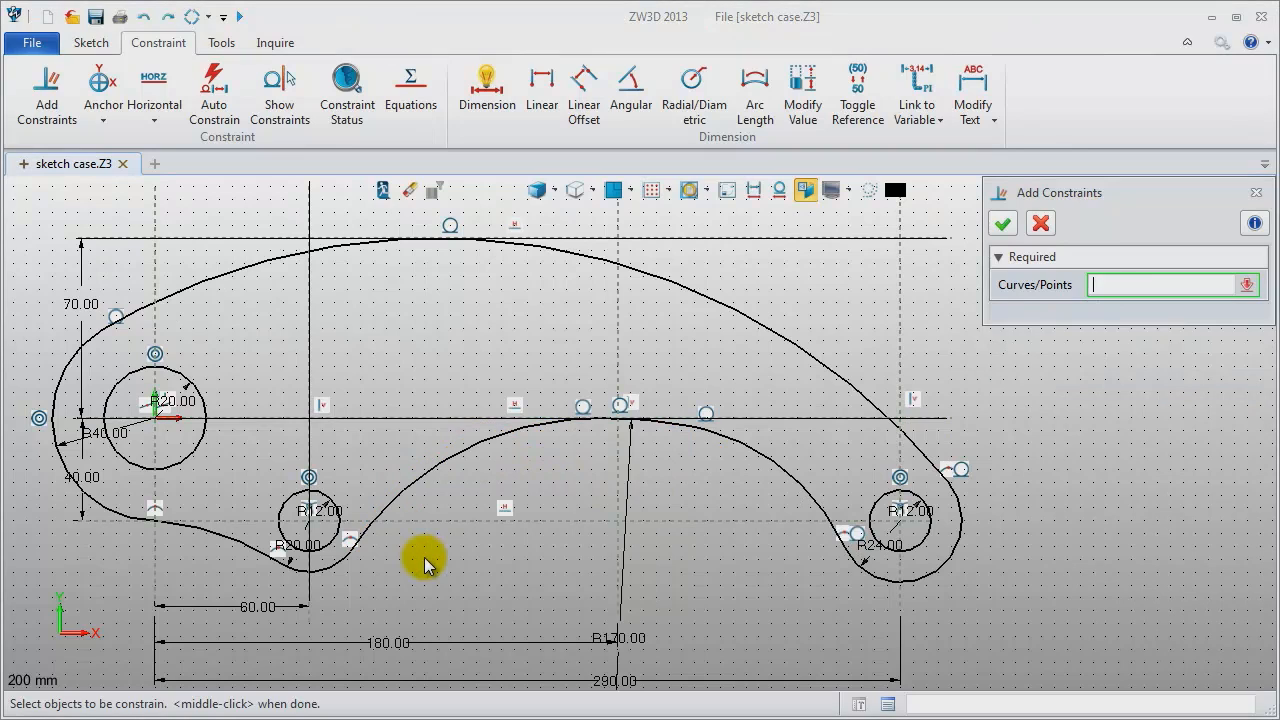
left_click(370, 538)
left_click(335, 568)
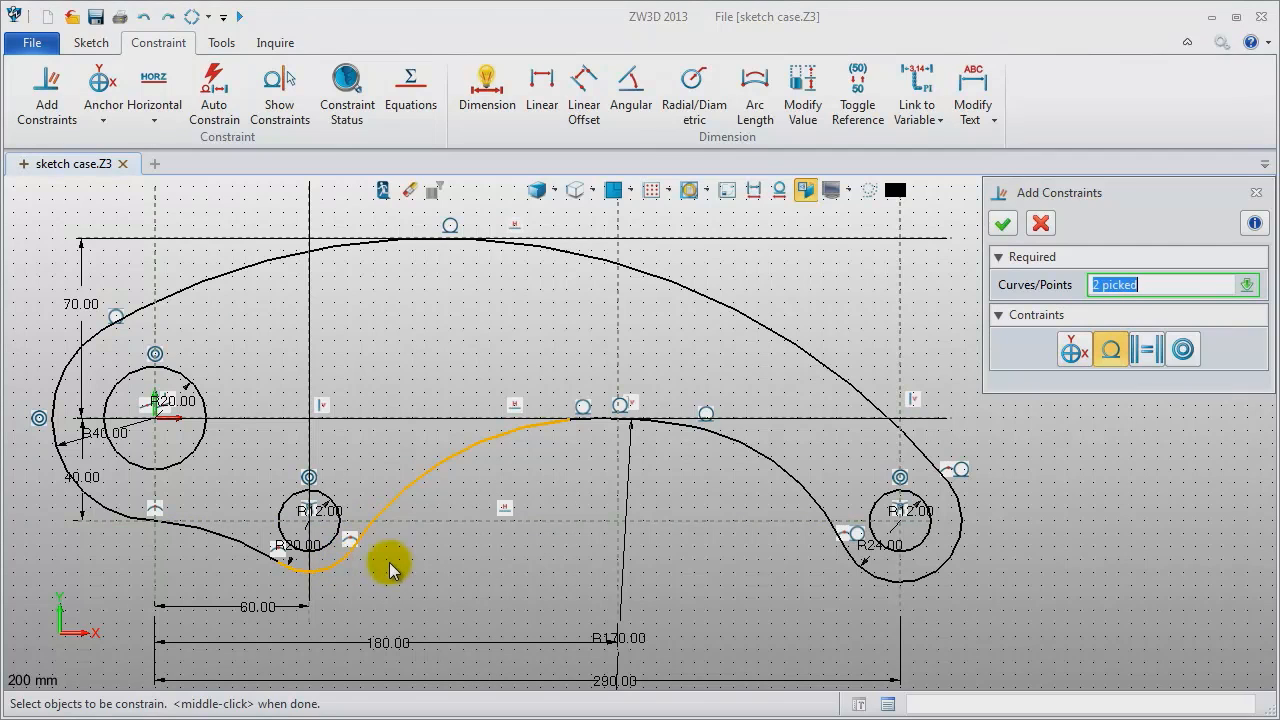
middle_click(394, 566)
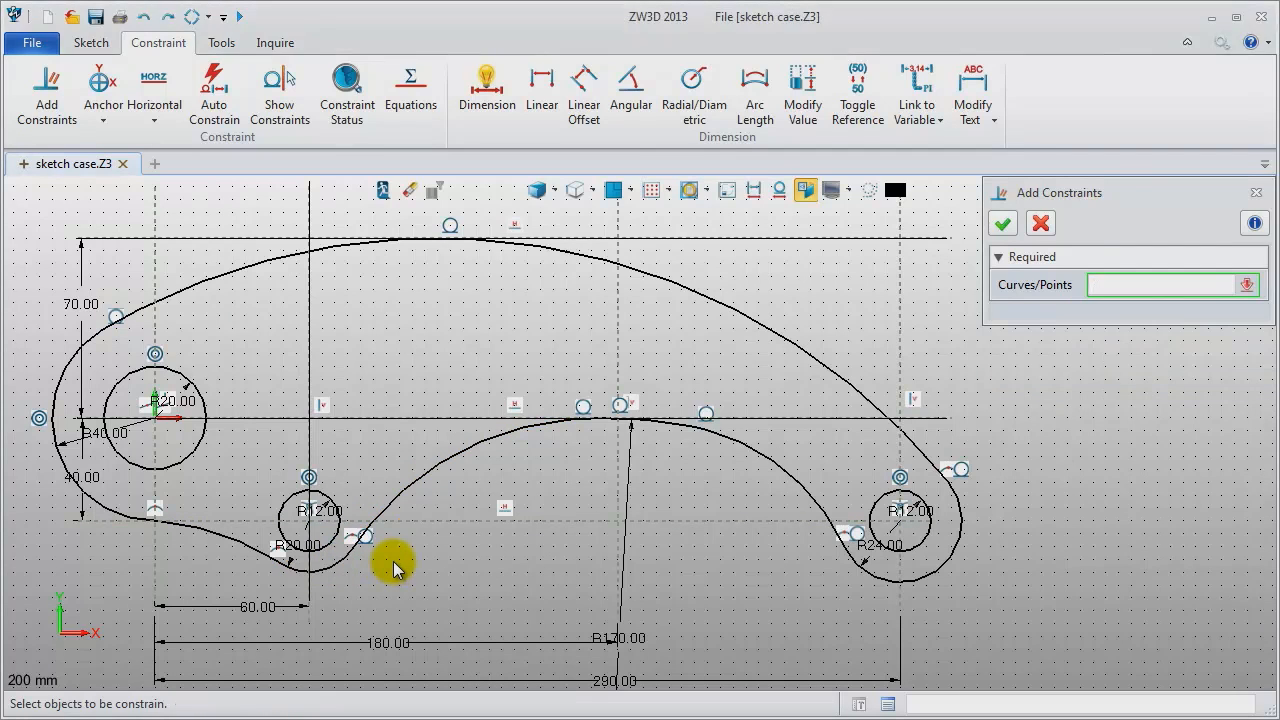
Make the shallow lower-left arc tangent to the 20 mm radius outer arc and to the 40 mm radius arc.
left_click(335, 577)
left_click(230, 558)
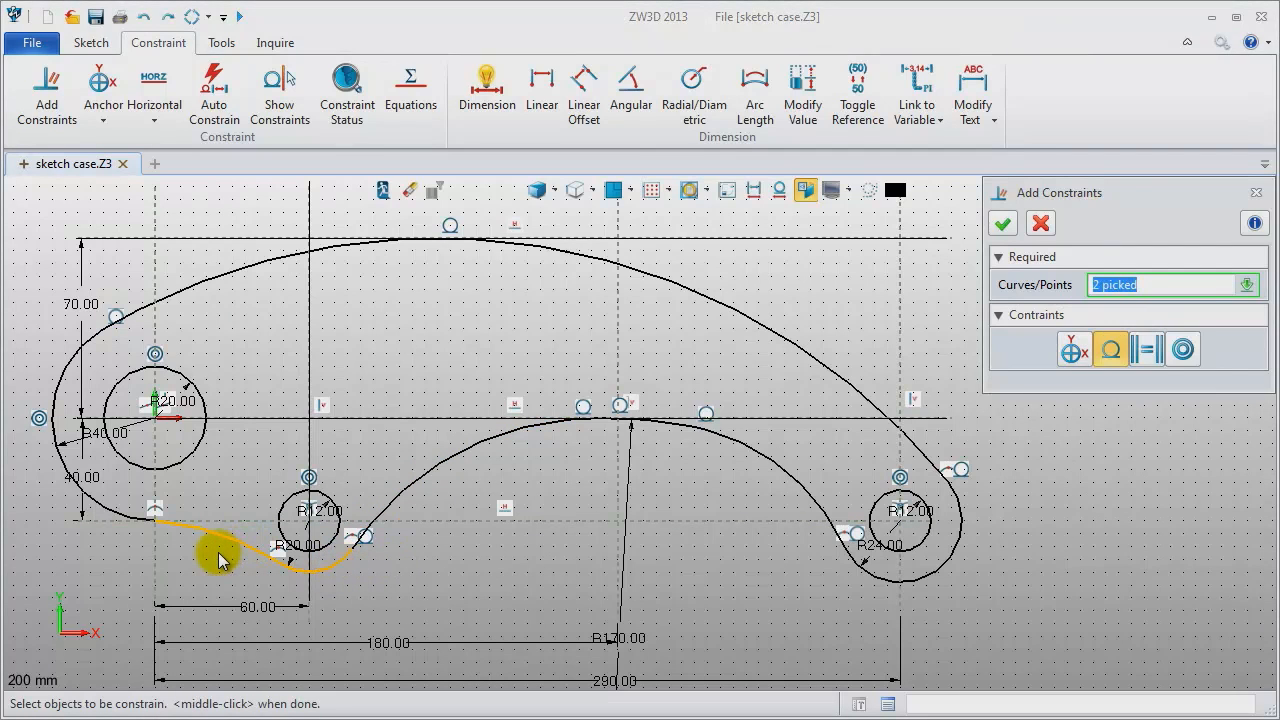
middle_click(219, 560)
left_click(207, 545)
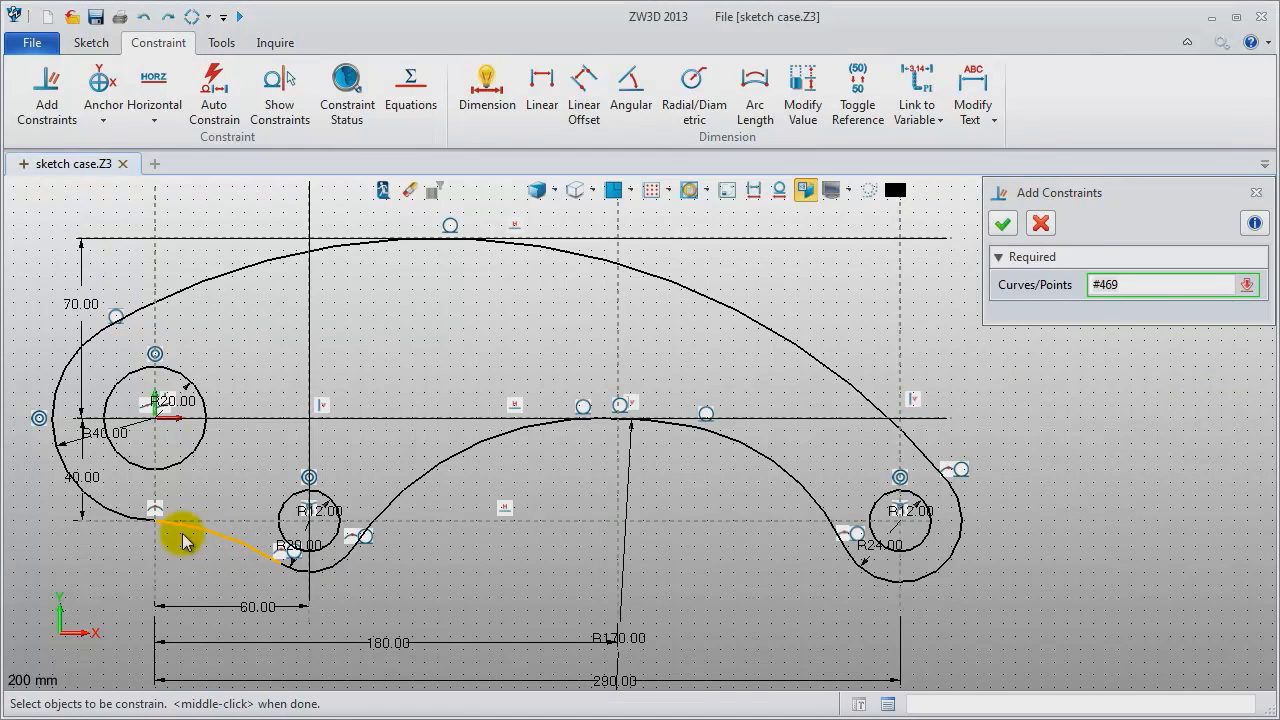
left_click(97, 506)
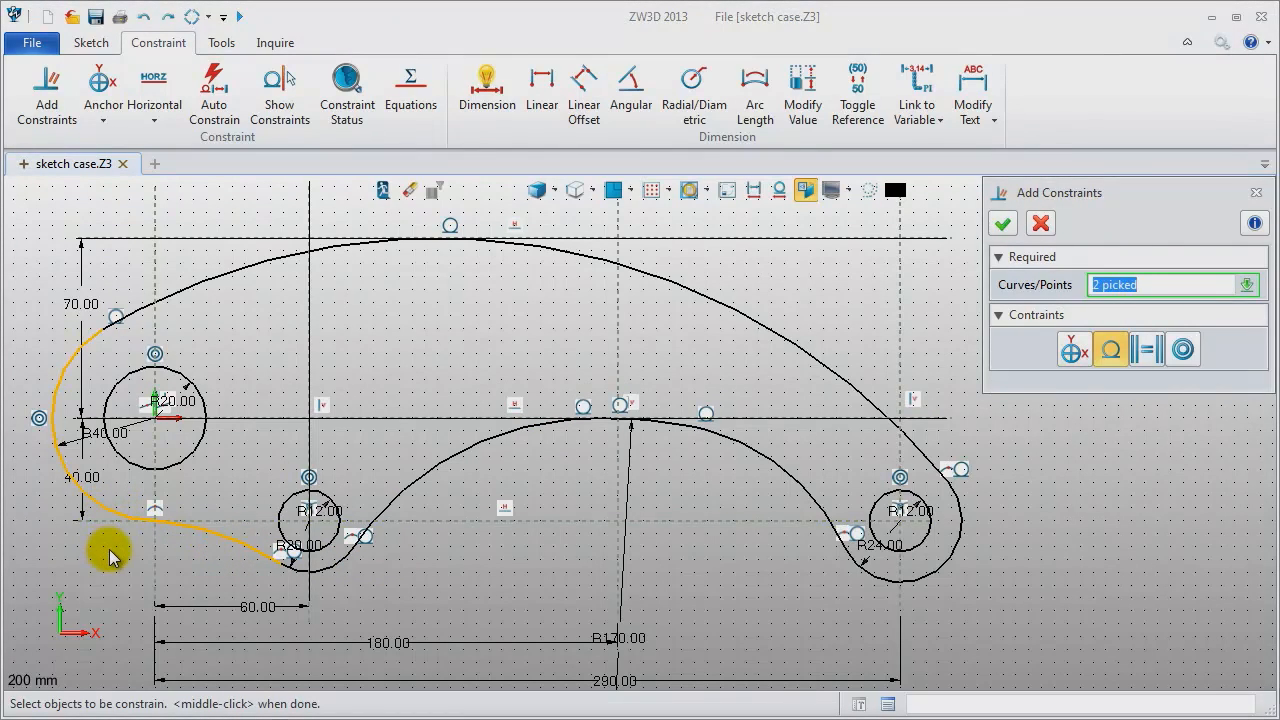
middle_click(110, 557)
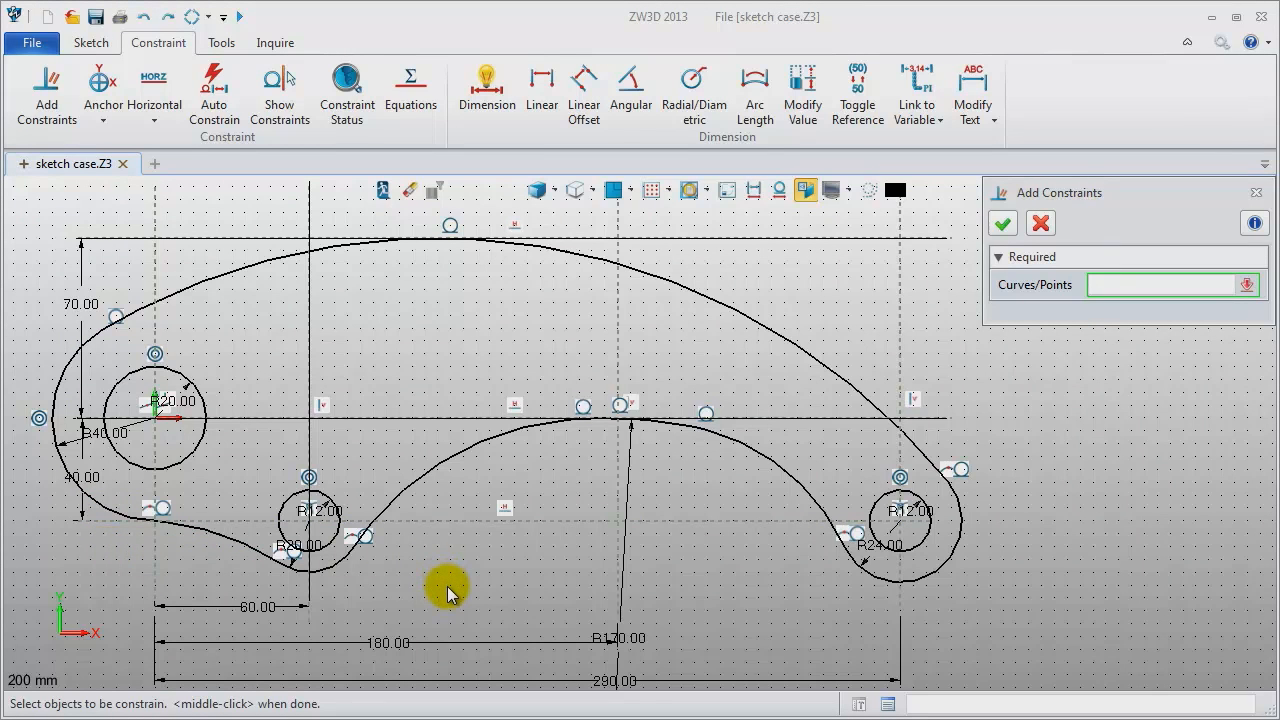
Constrain the centre of the 170 mm radius arc onto the vertical reference line 180 mm from the origin.
mouse_move(449, 586)
right_mouse_down()
mouse_move(437, 417)
mouse_move(411, 460)
right_mouse_up()
scroll(445, 430, "down", 2)
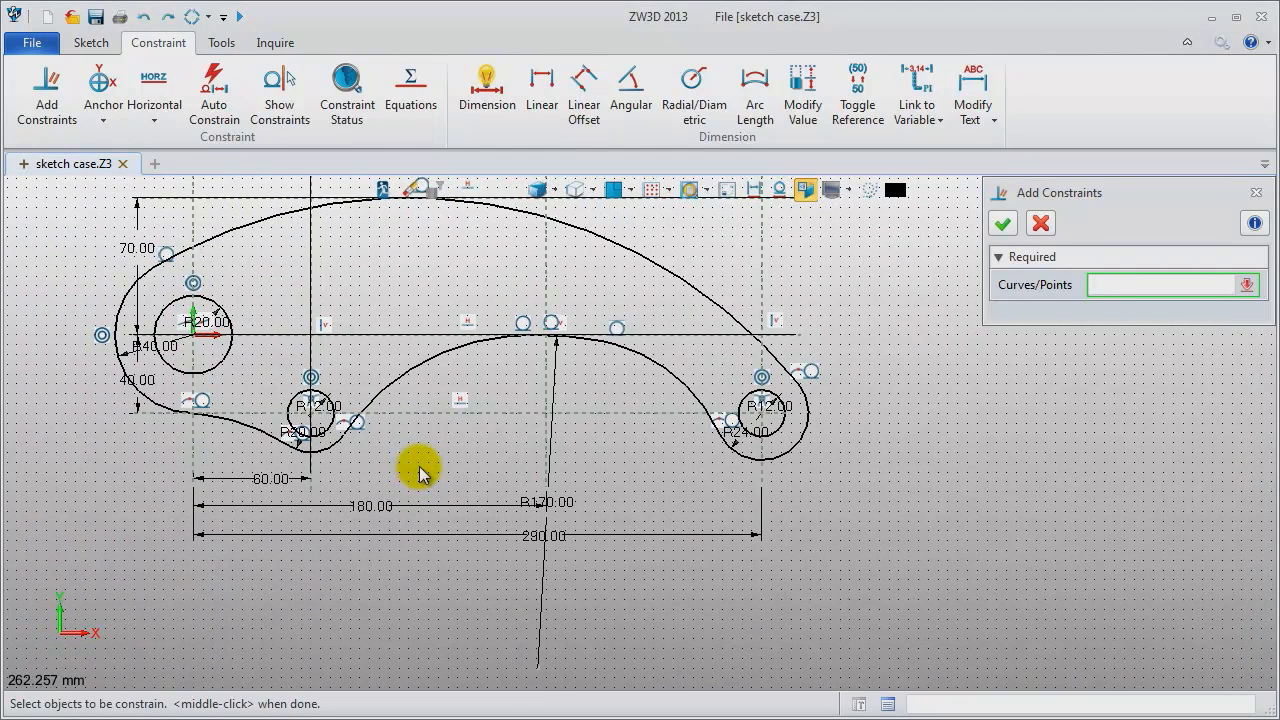
left_click(537, 668)
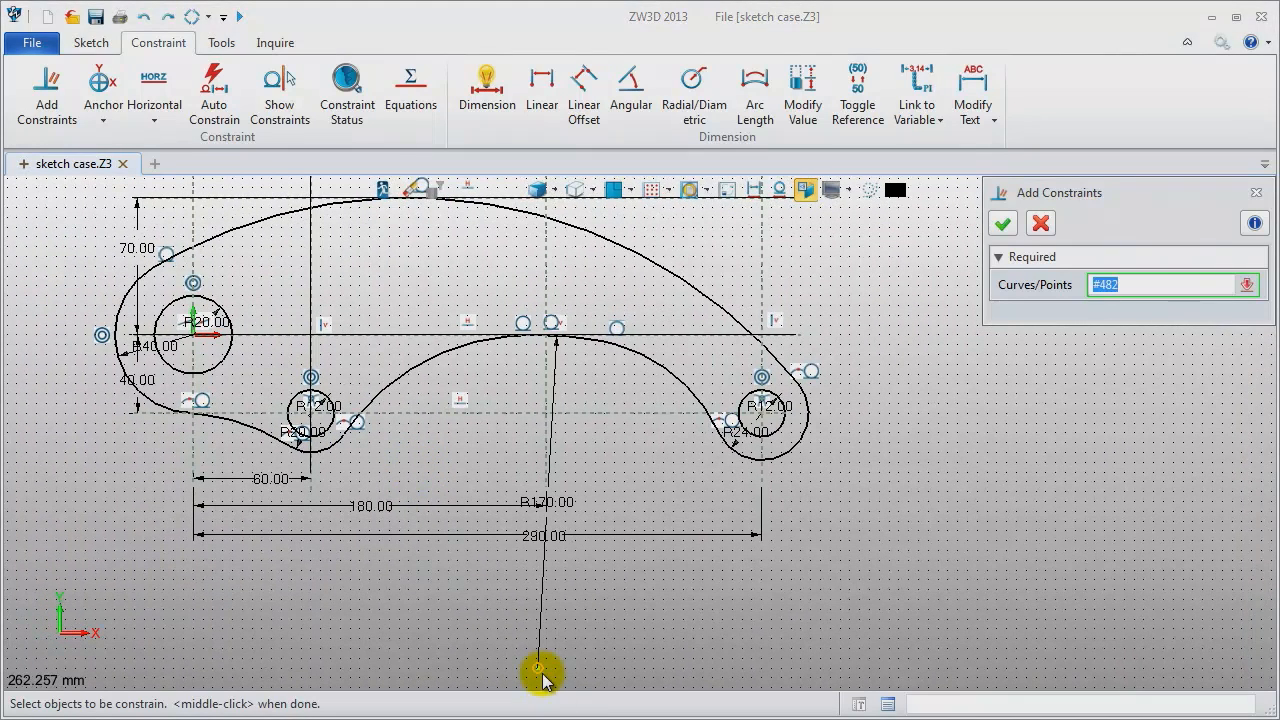
left_click(547, 405)
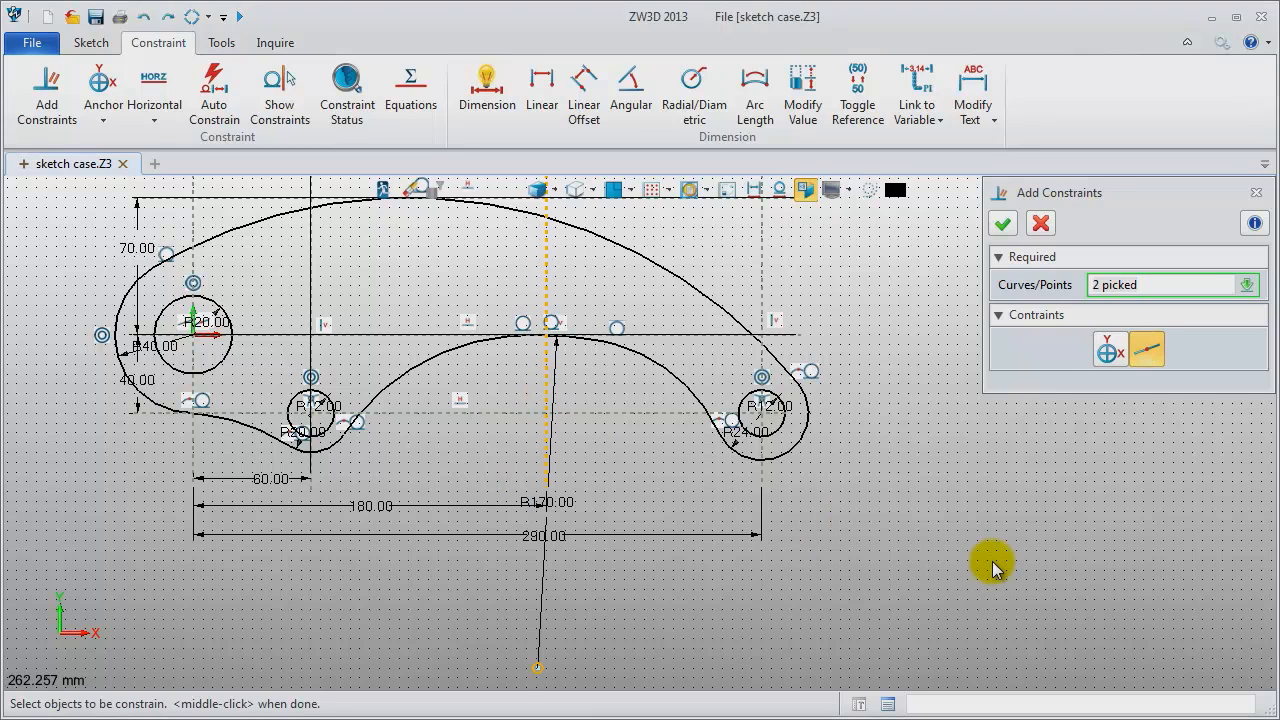
middle_click(992, 561)
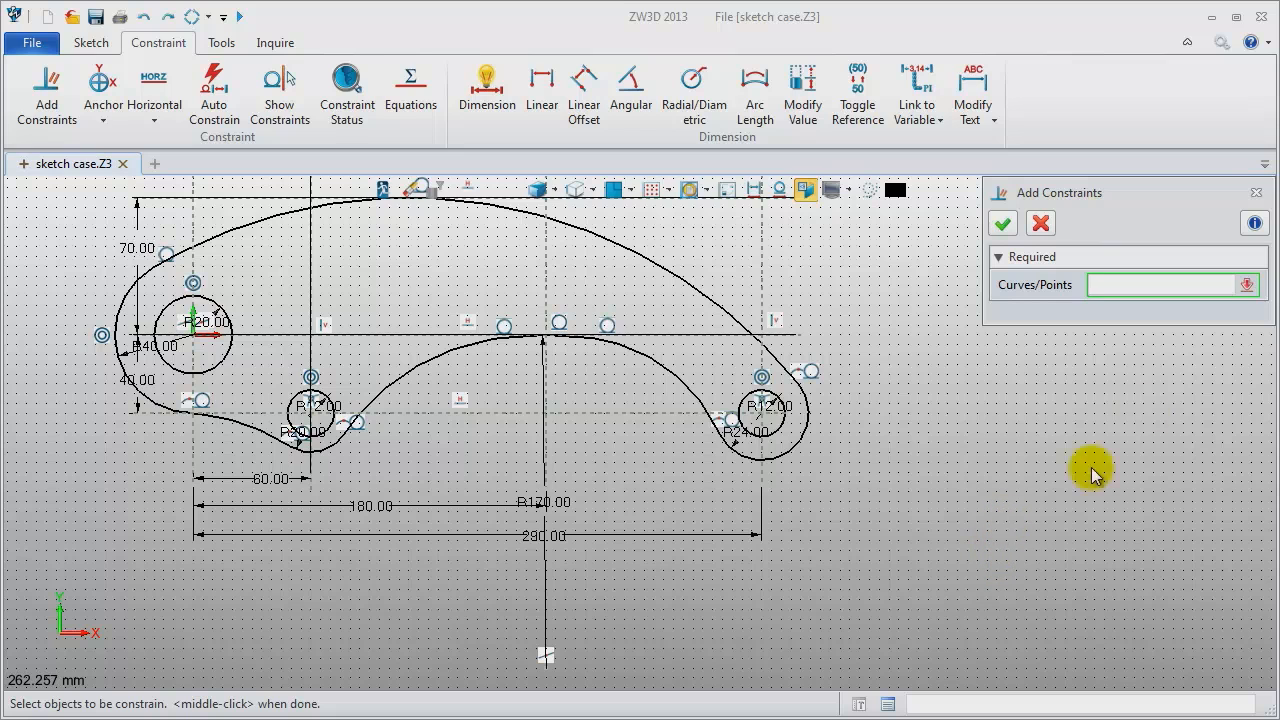
left_click(1256, 192)
Dimension the radius of the right connecting arc beside the 24 mm radius outer arc as 24 mm.
middle_click_drag(966, 306, 943, 374)
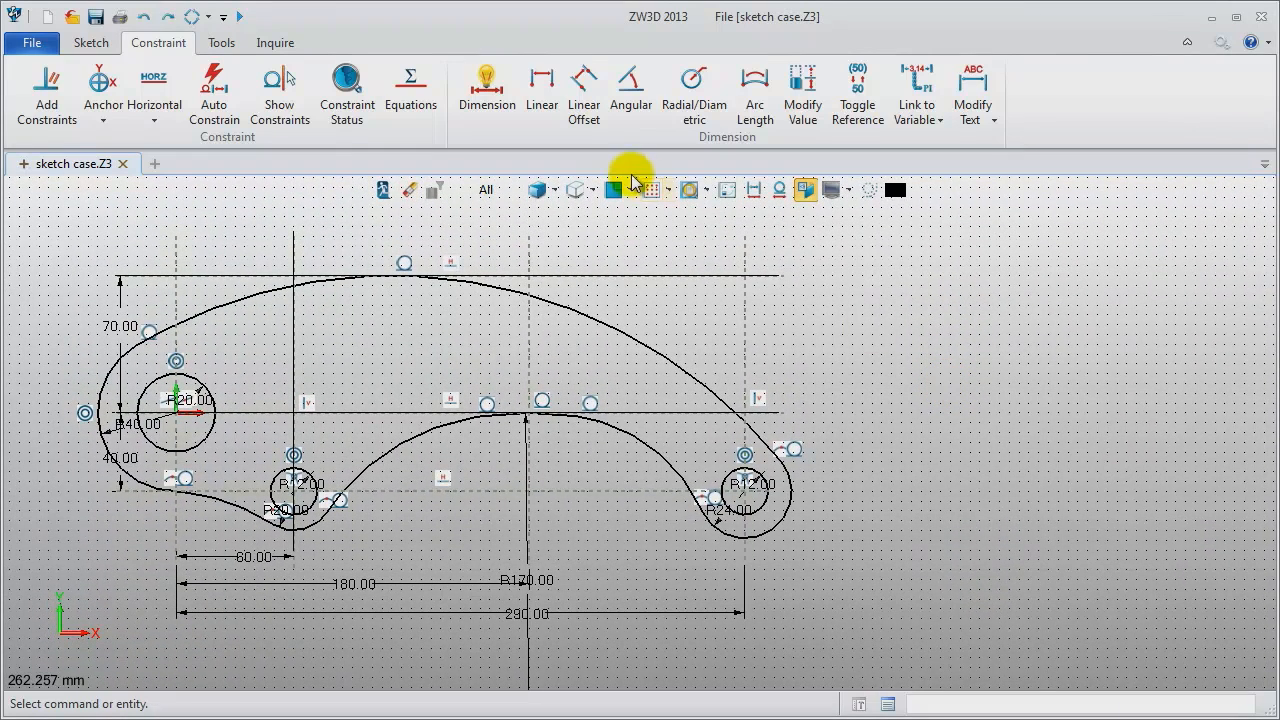
left_click(700, 82)
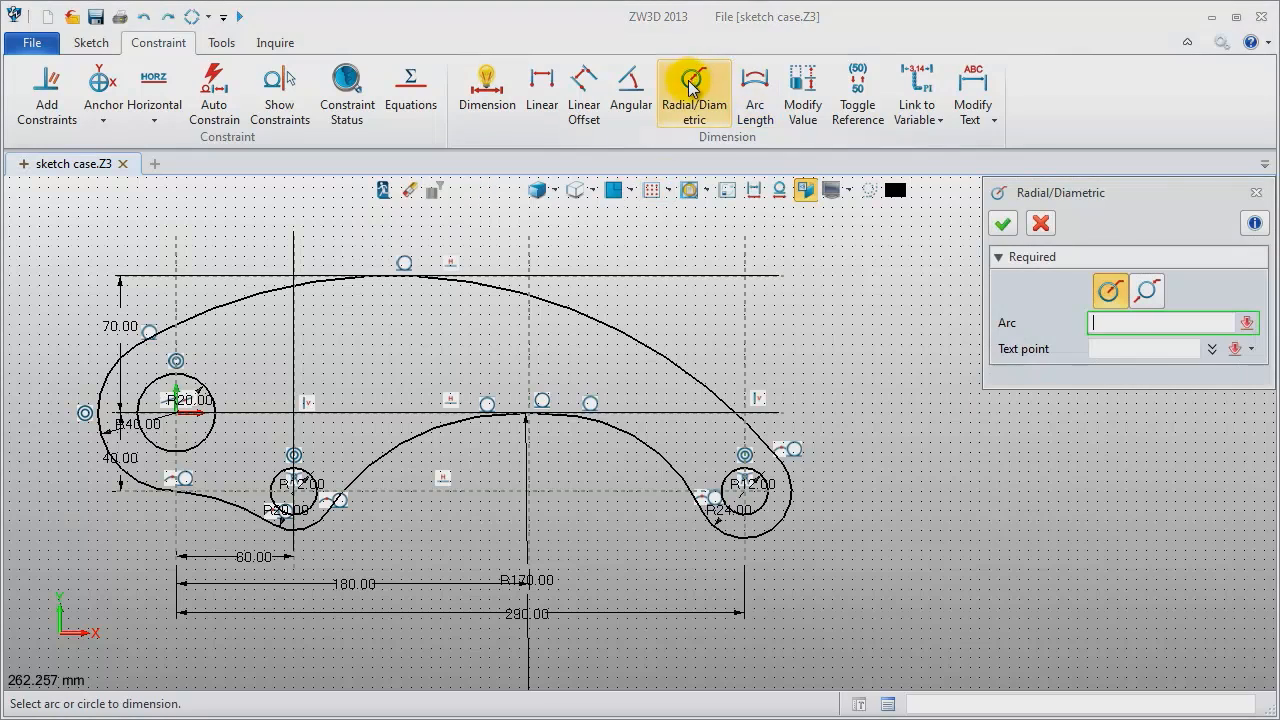
left_click(668, 477)
left_click(627, 521)
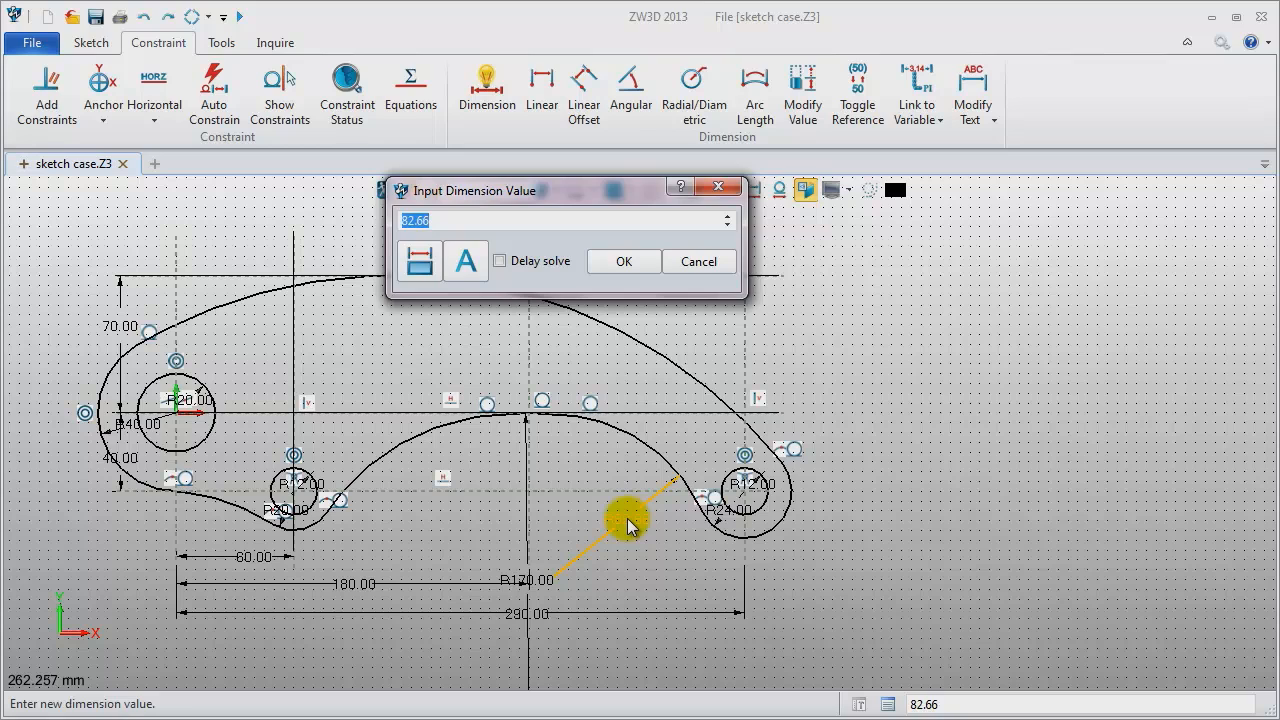
key("Return")
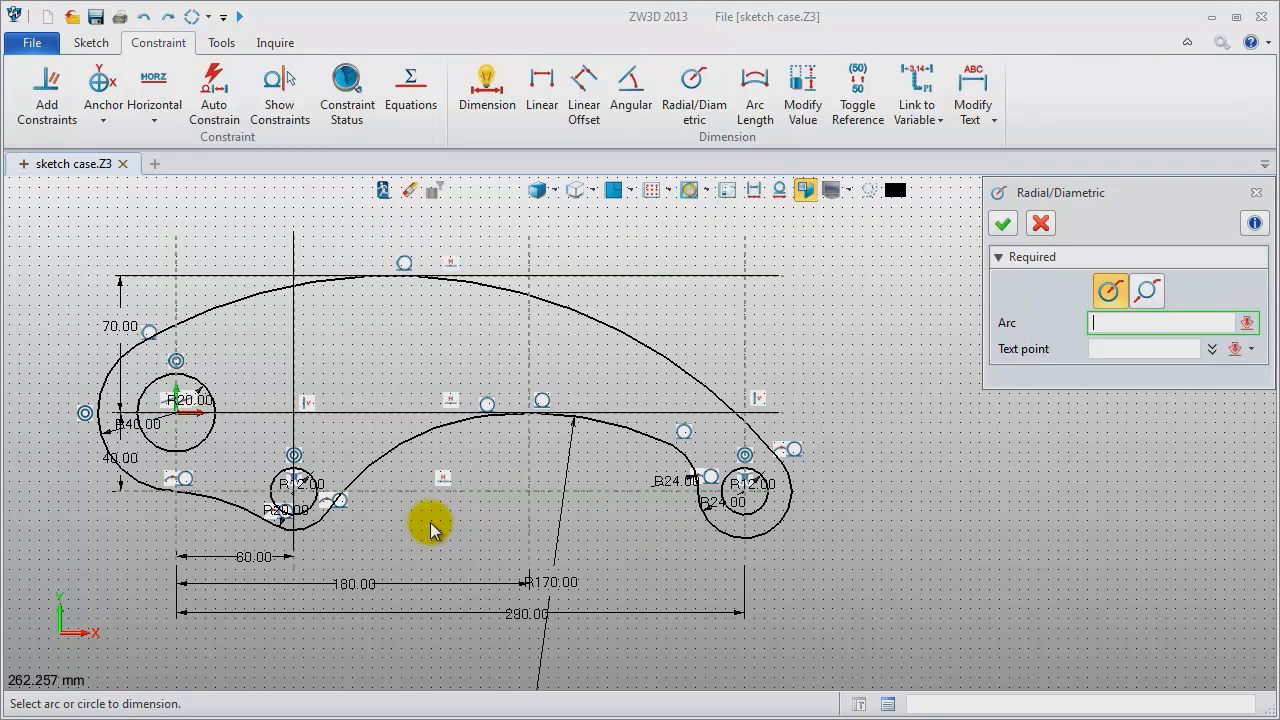
Dimension the radius of the left connecting arc beside the 20 mm radius outer arc as 20 mm.
left_click(367, 483)
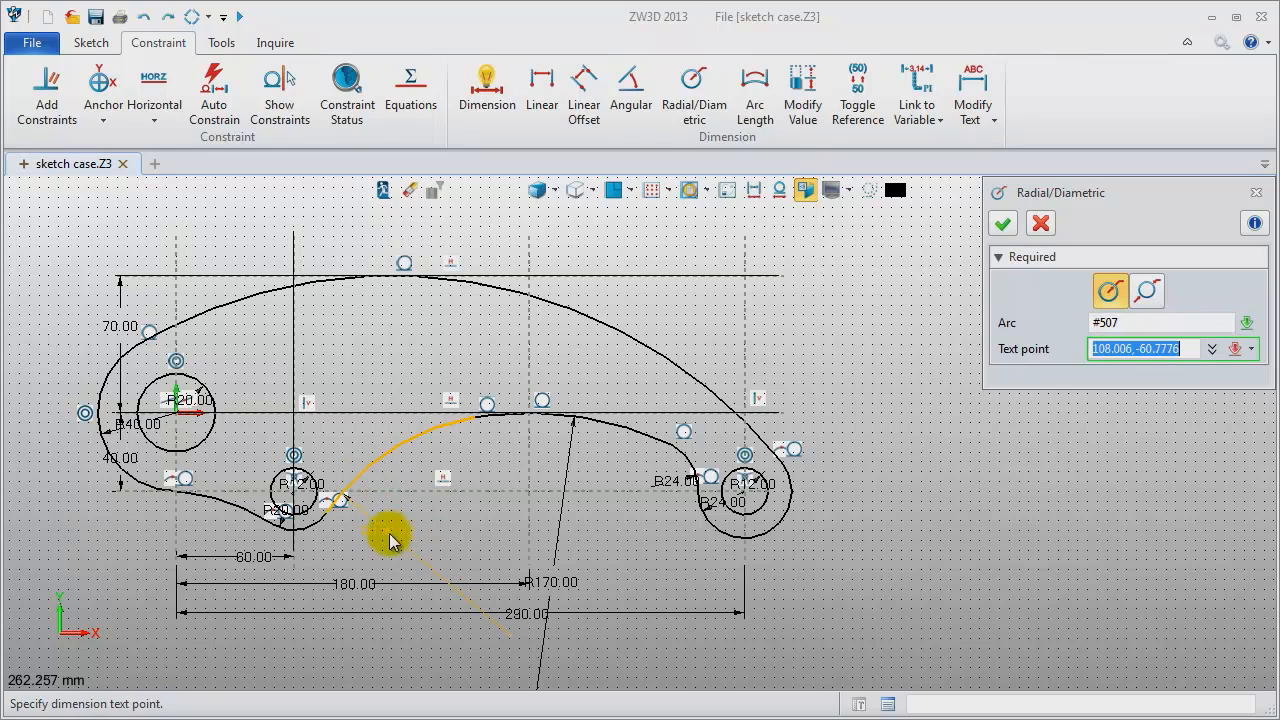
left_click(404, 535)
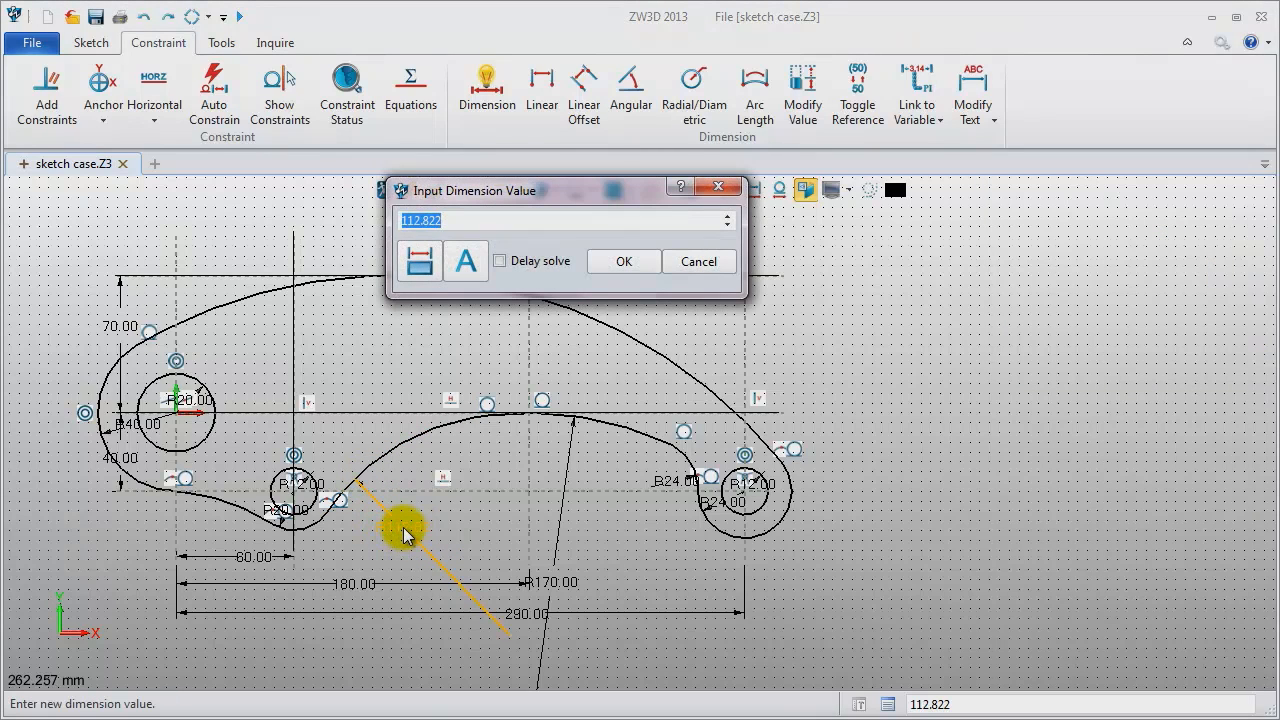
type("20")
key("Return")
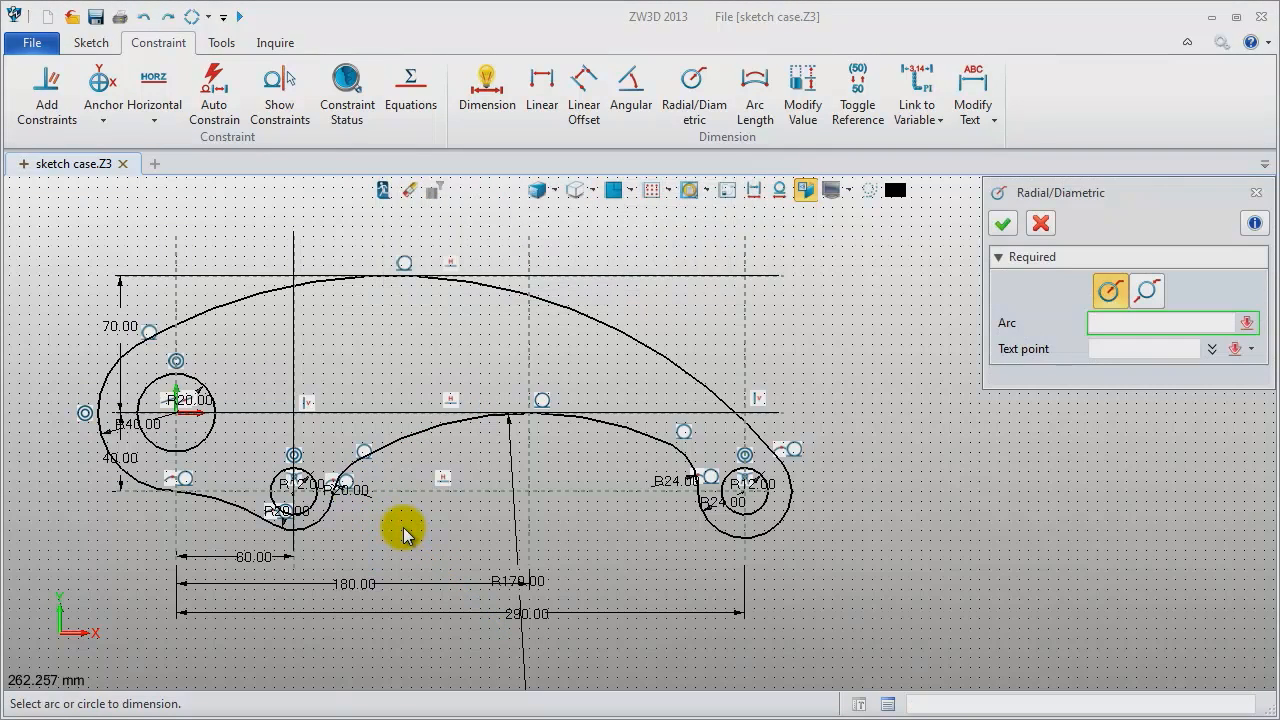
Dimension the radius of the shallow lower-left arc as 75 mm and finish radial dimensioning.
left_click(228, 515)
left_click(209, 540)
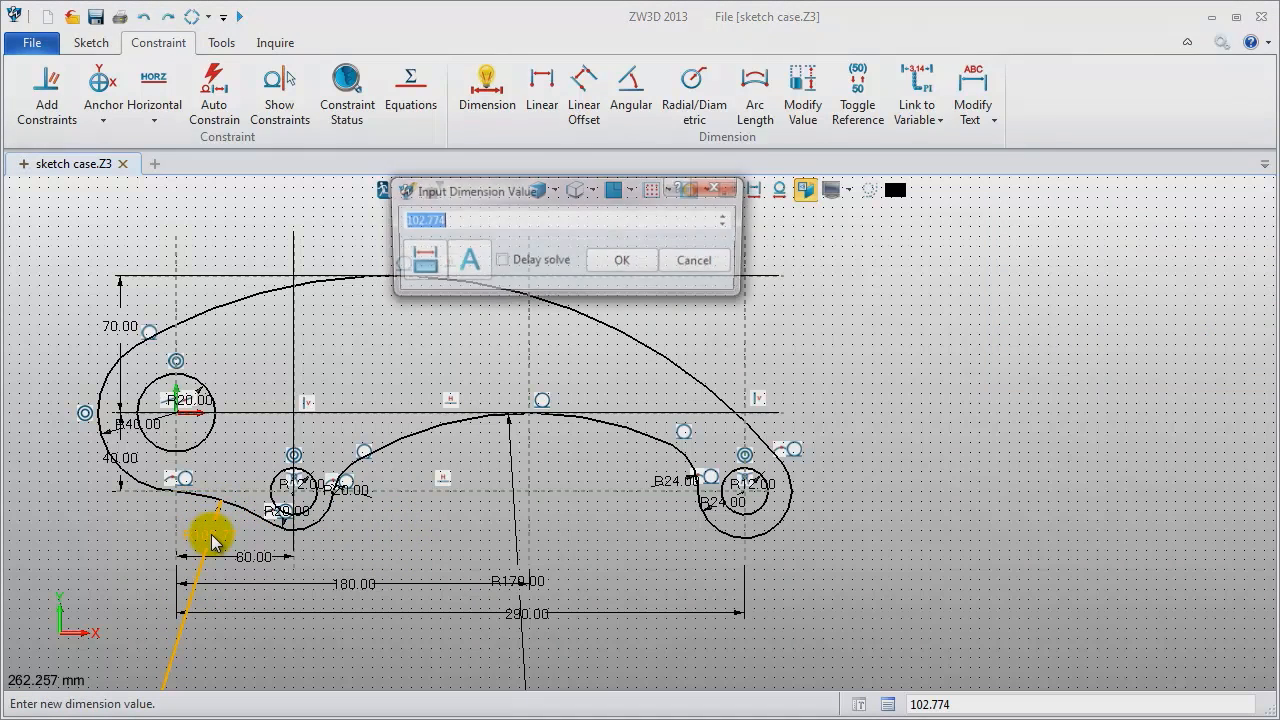
key("Return")
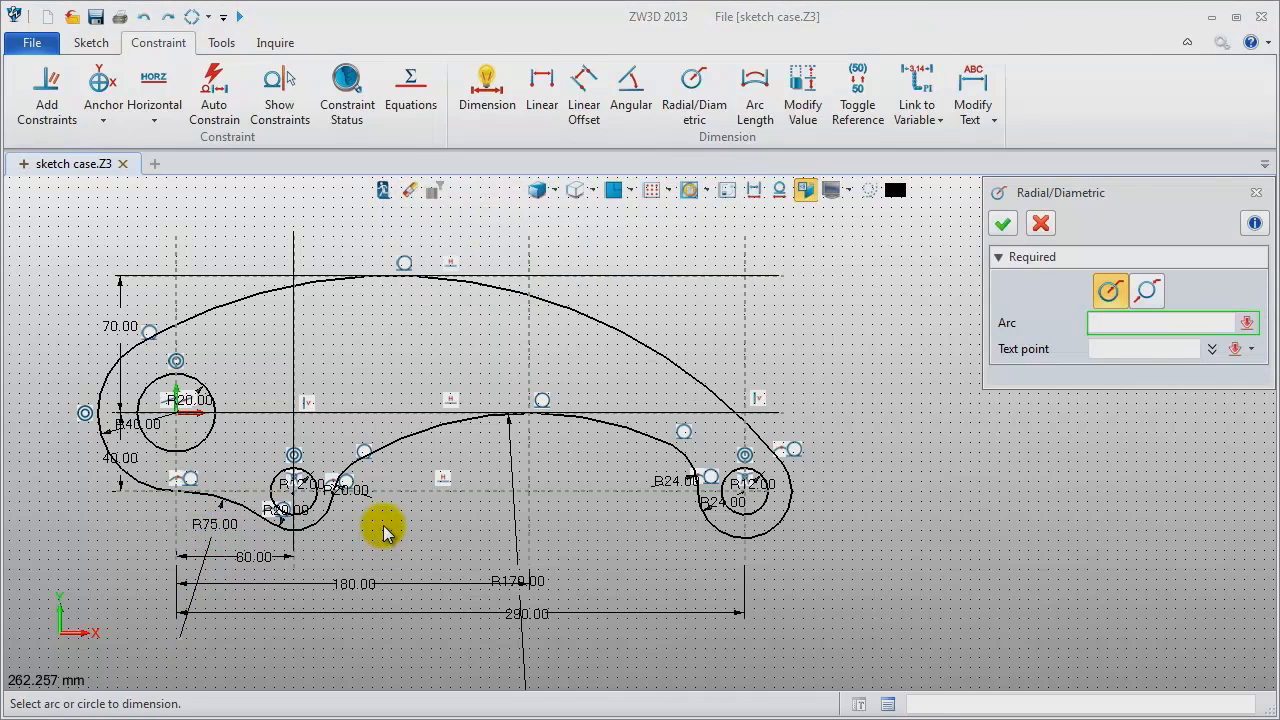
scroll(385, 533, "up", 1)
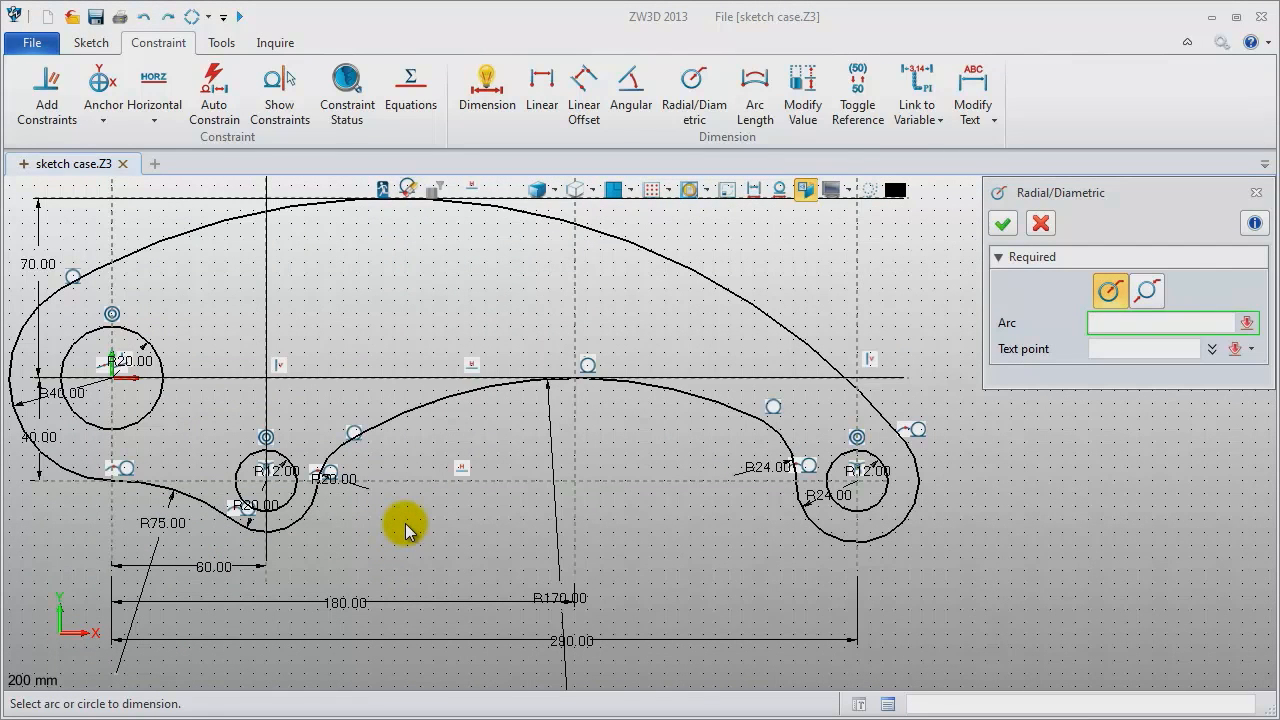
middle_click_drag(405, 530, 429, 531)
left_click(1256, 193)
Check the sketch's constraint status, and hide all dimensions and constraint symbols to leave only the geometry displayed.
middle_click_drag(1095, 280, 1081, 306)
scroll(793, 308, "down", 1)
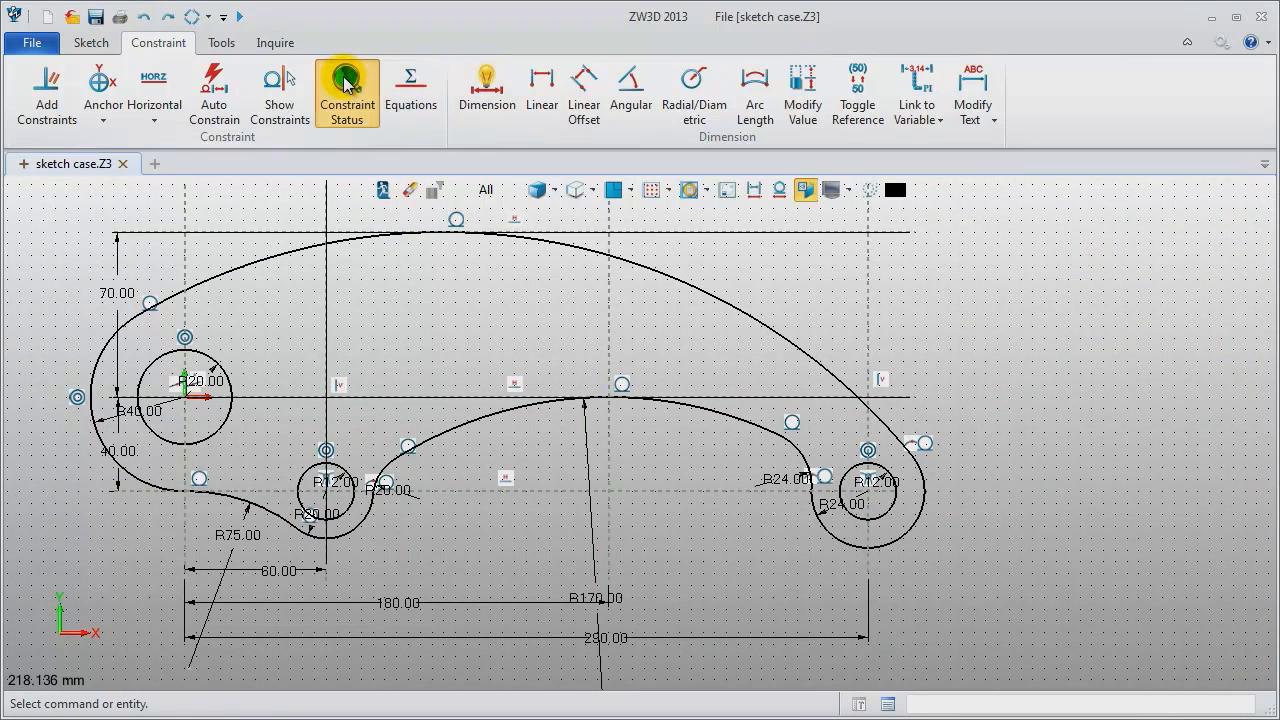
left_click(346, 95)
left_click(741, 191)
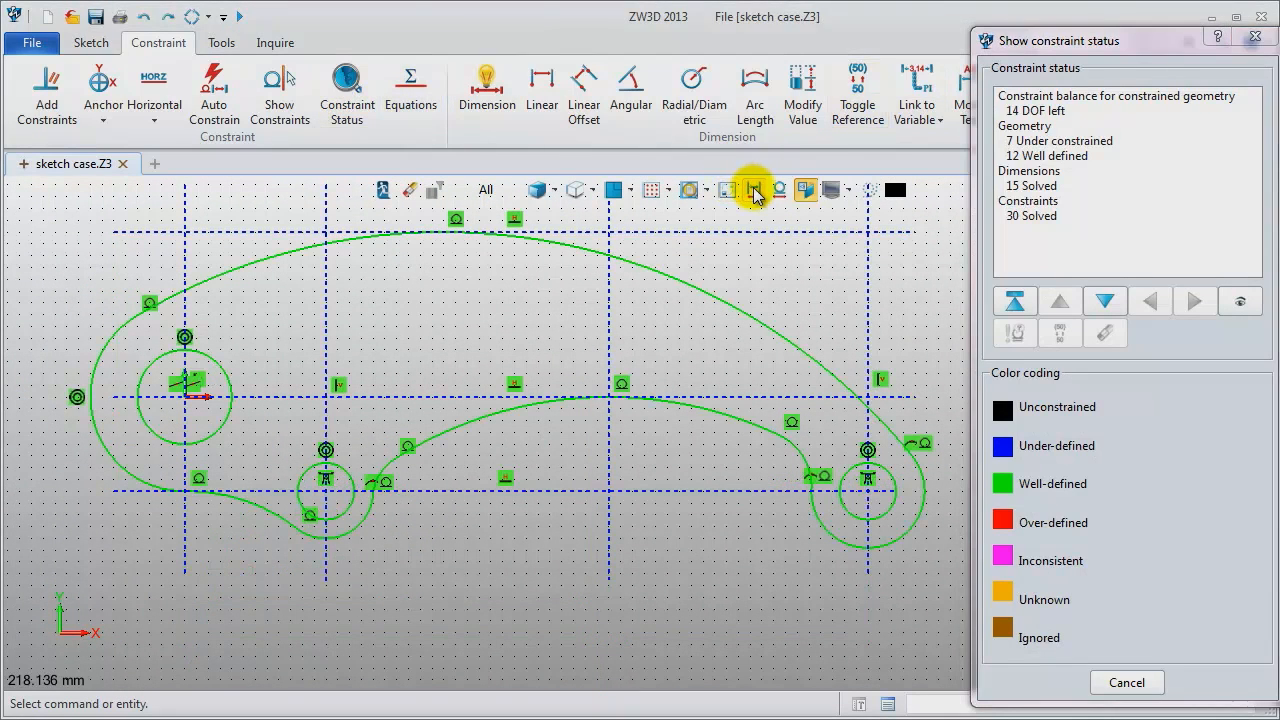
left_click(779, 191)
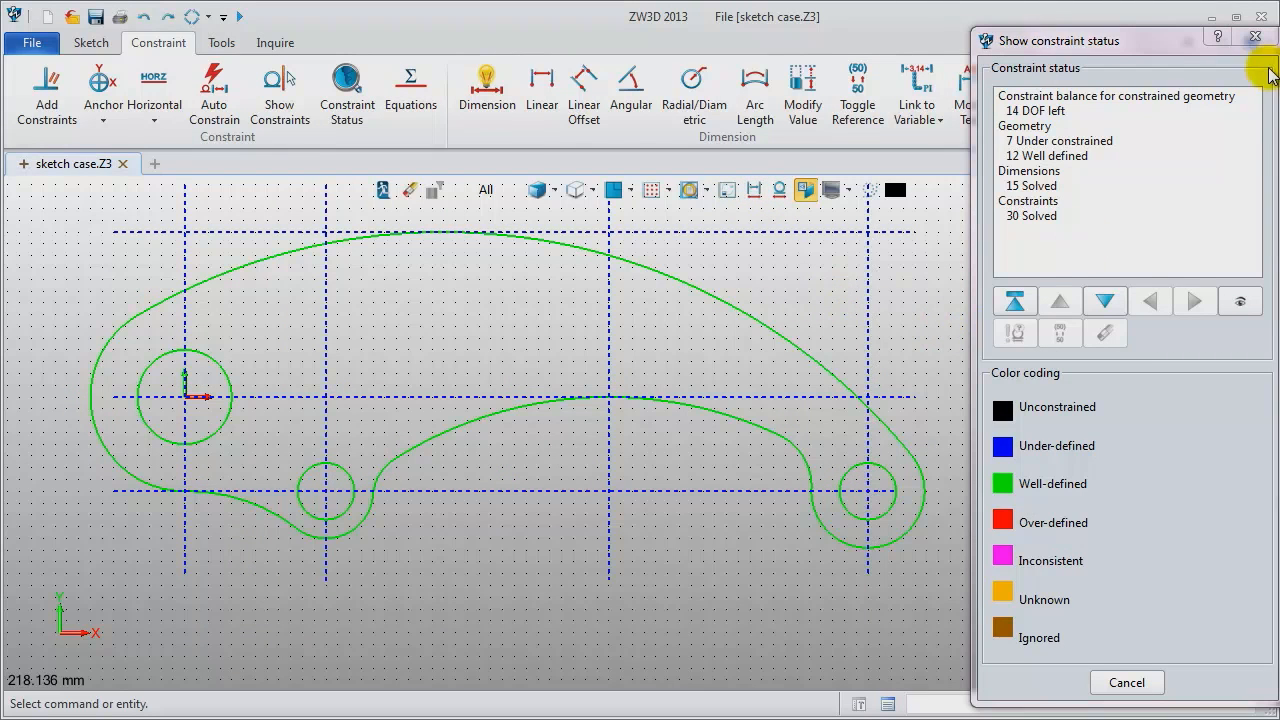
left_click(1255, 36)
middle_click_drag(1060, 325, 1105, 358)
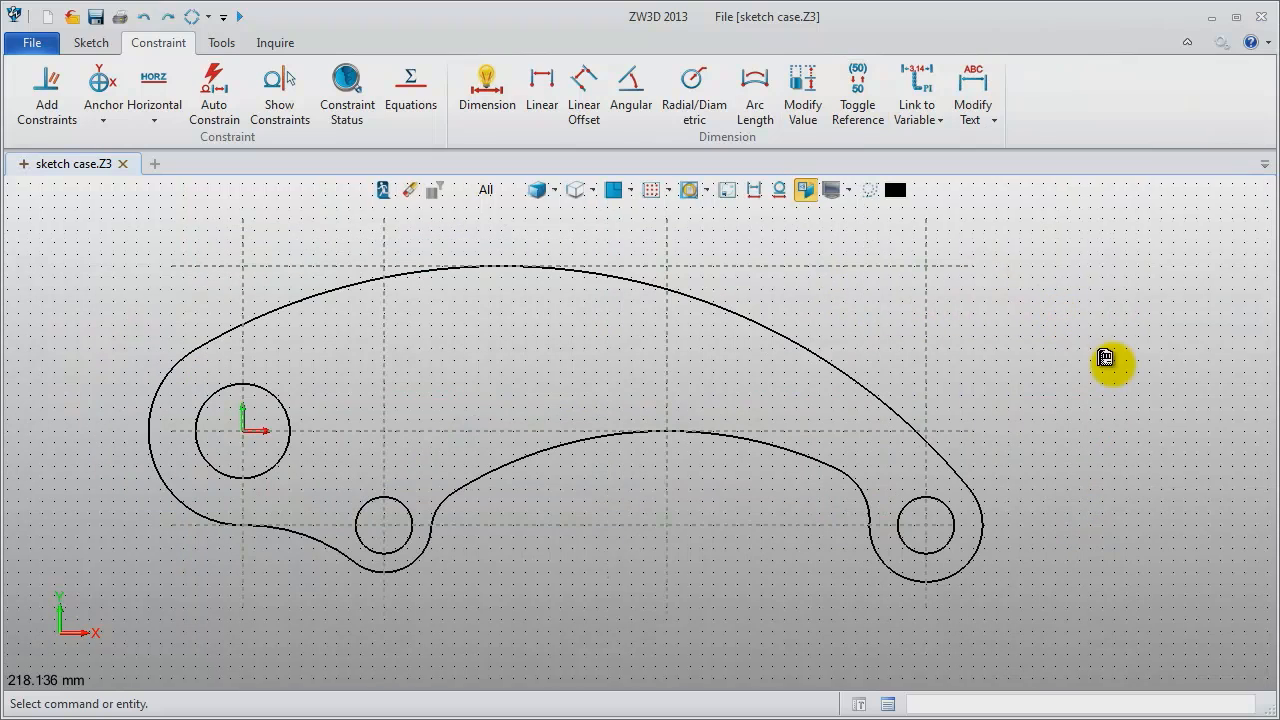